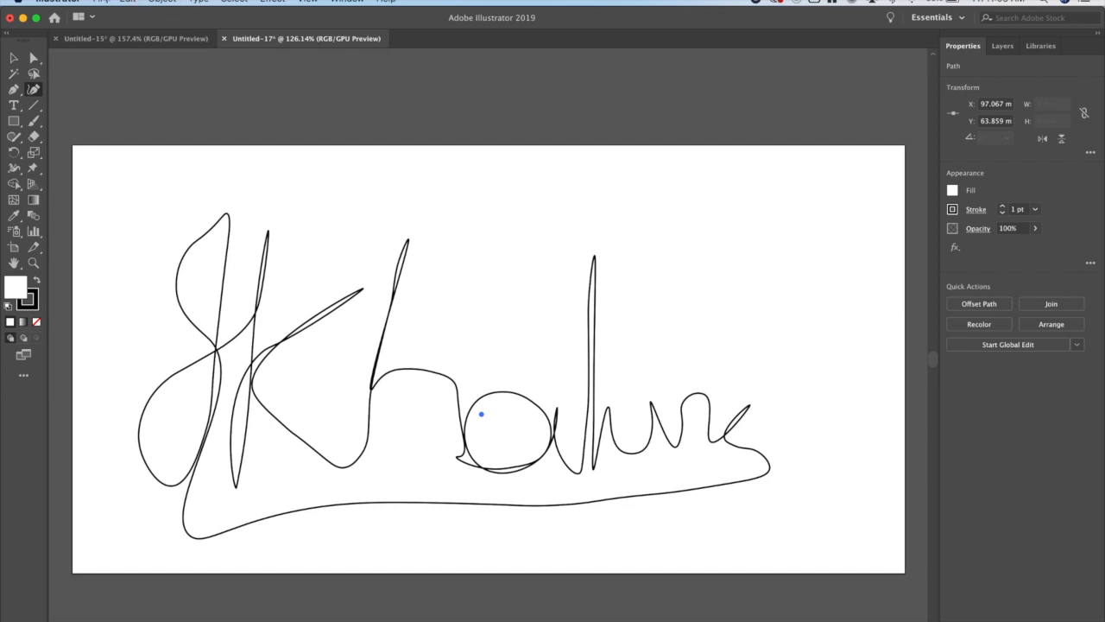
# Create a new landscape document from the recent Postcard preset, 197.556 x 101.6 mm.
pyautogui.click(101, 1)
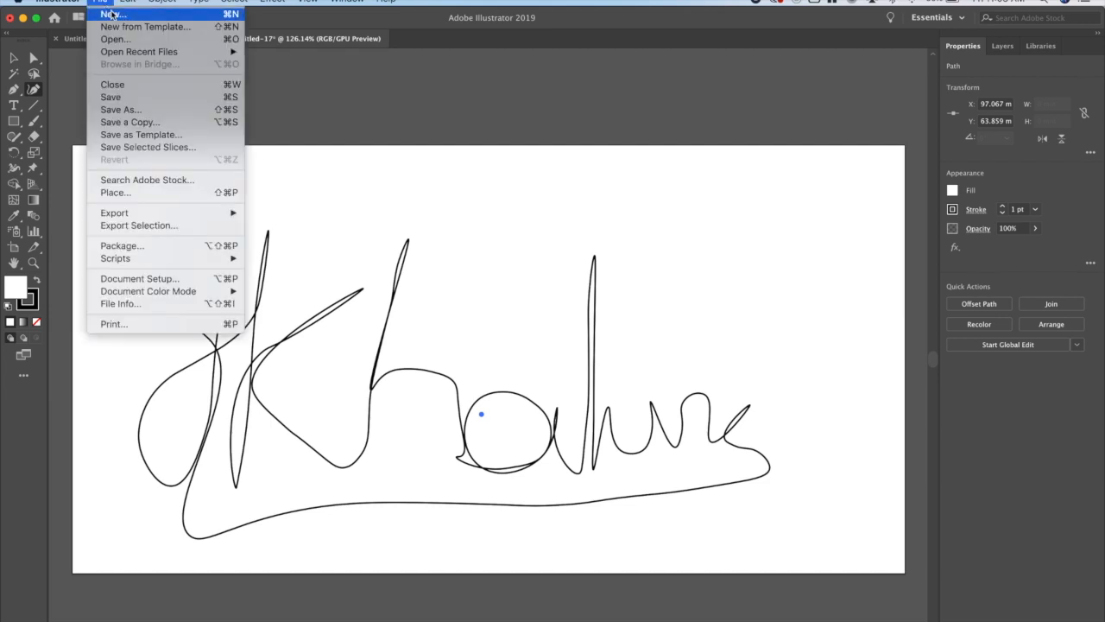
pyautogui.click(115, 15)
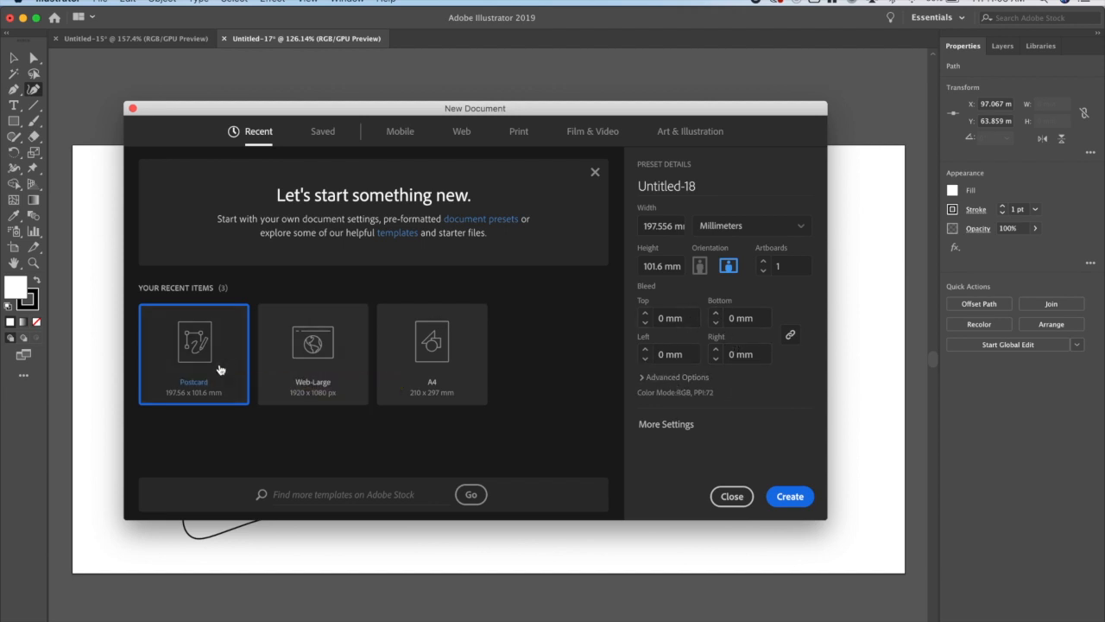
pyautogui.click(790, 497)
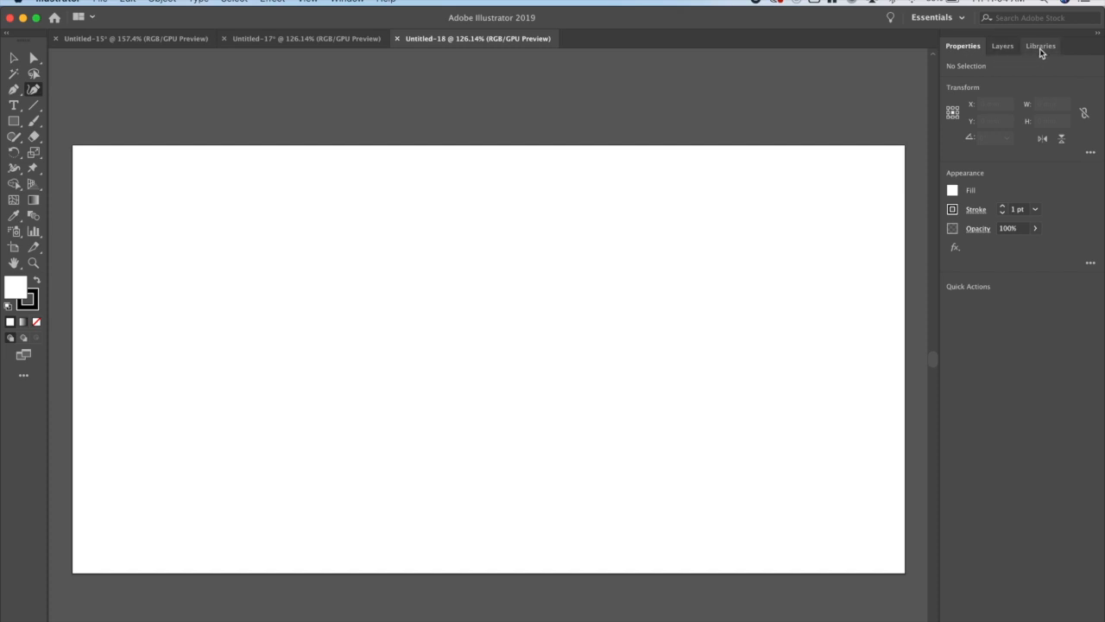
pyautogui.click(1003, 47)
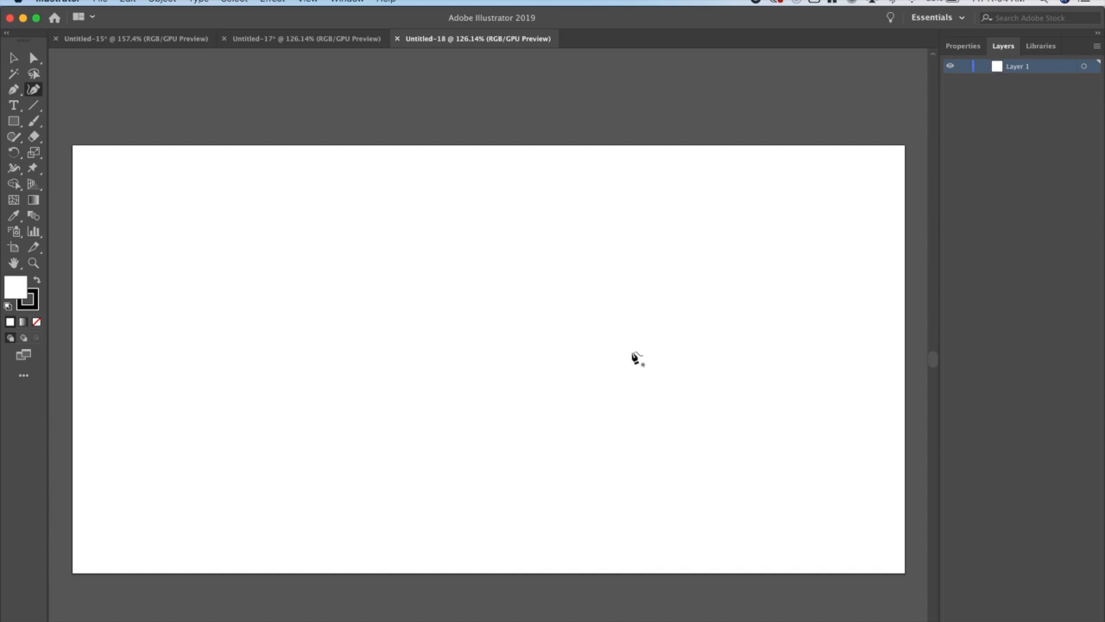
pyautogui.click(967, 47)
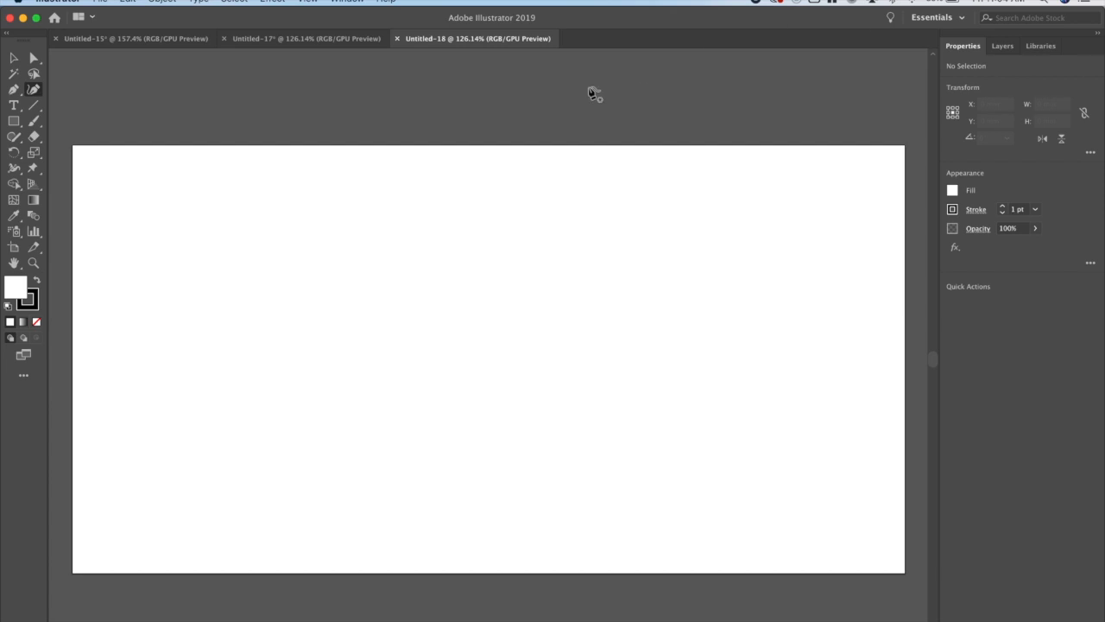
pyautogui.click(175, 244)
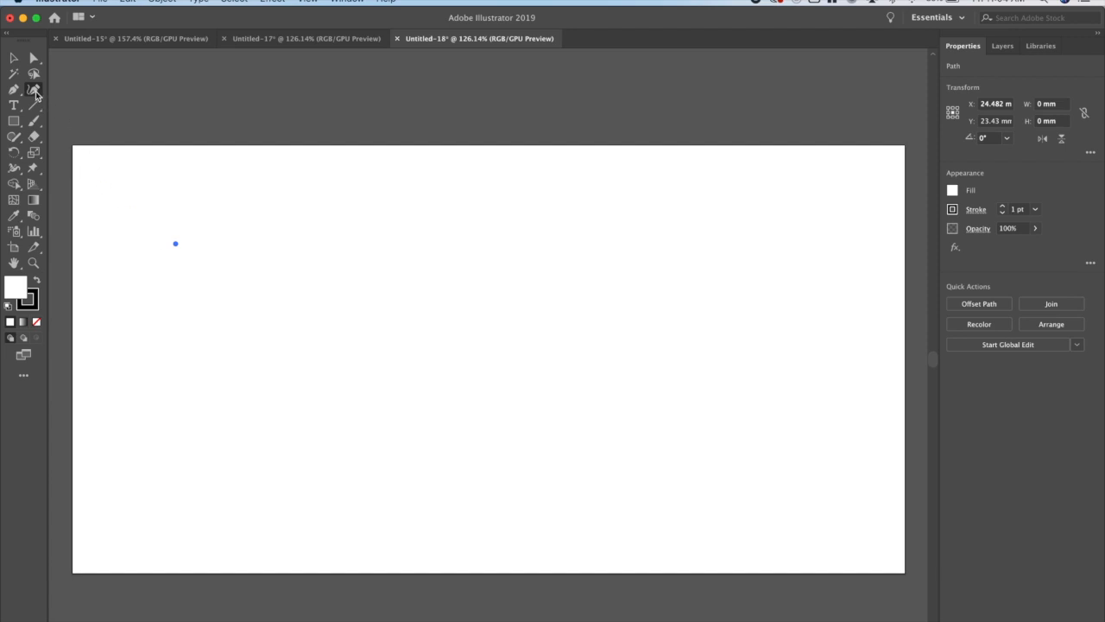
pyautogui.click(34, 91)
pyautogui.click(178, 279)
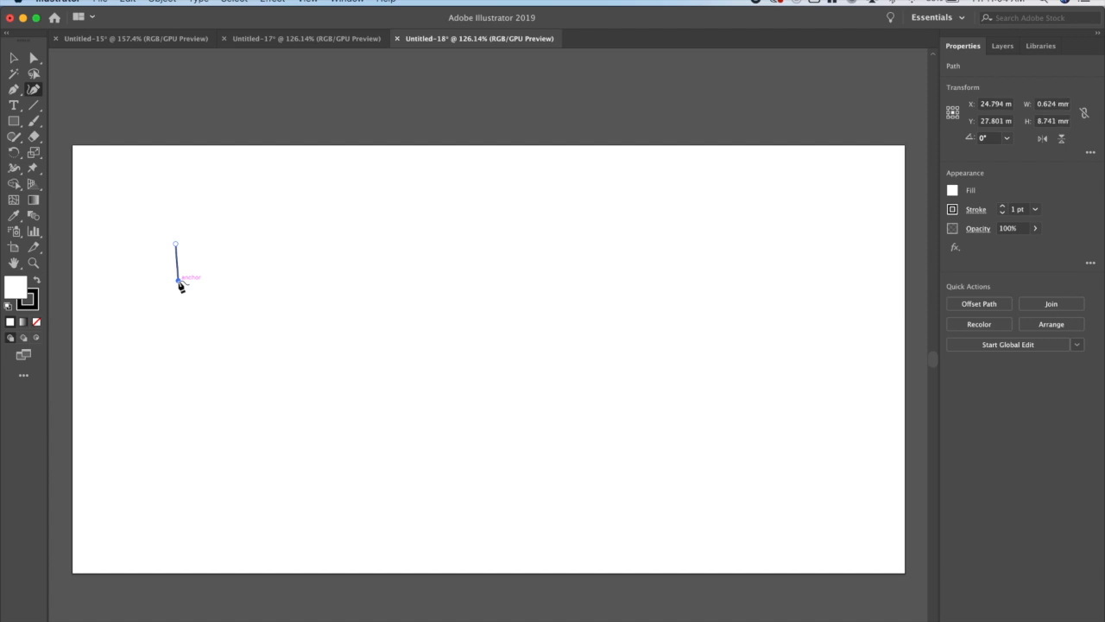
pyautogui.click(173, 395)
pyautogui.press('Delete')
pyautogui.press('Delete')
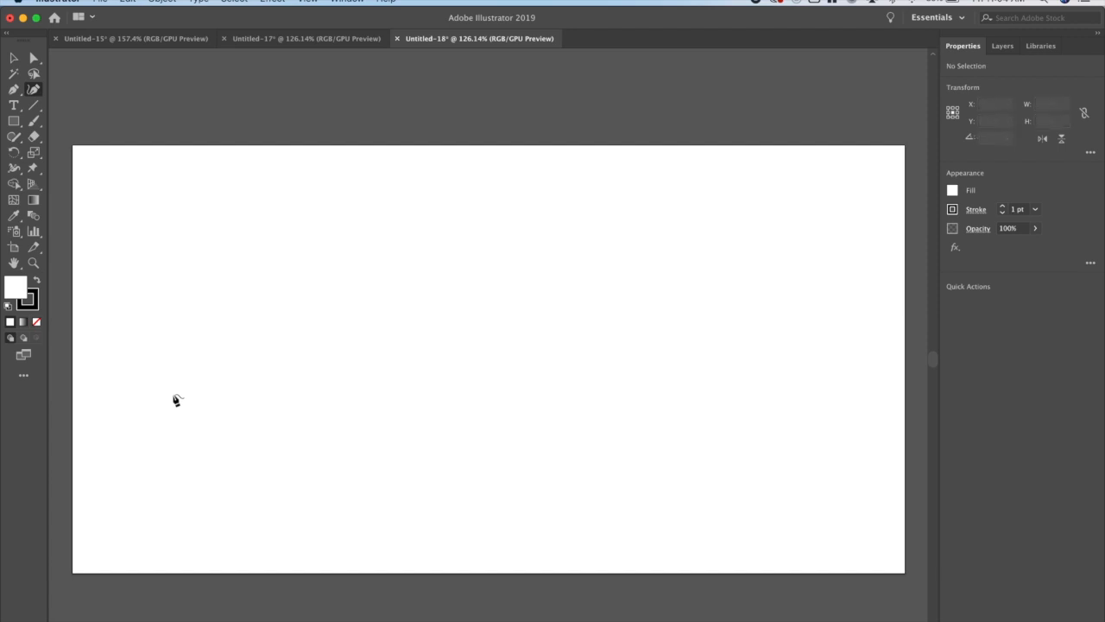
# Draw a looped capital J with the Curvature tool, ending where its lower loop crosses the stem.
pyautogui.click(161, 280)
pyautogui.click(152, 244)
pyautogui.click(164, 210)
pyautogui.click(187, 197)
pyautogui.click(186, 231)
pyautogui.click(182, 355)
pyautogui.click(157, 456)
pyautogui.click(133, 422)
pyautogui.click(141, 355)
pyautogui.click(171, 335)
pyautogui.click(184, 332)
# Continue the path from the J's crossing up and straight down to form the narrow stem of a capital K.
pyautogui.click(210, 331)
pyautogui.click(227, 270)
pyautogui.click(227, 224)
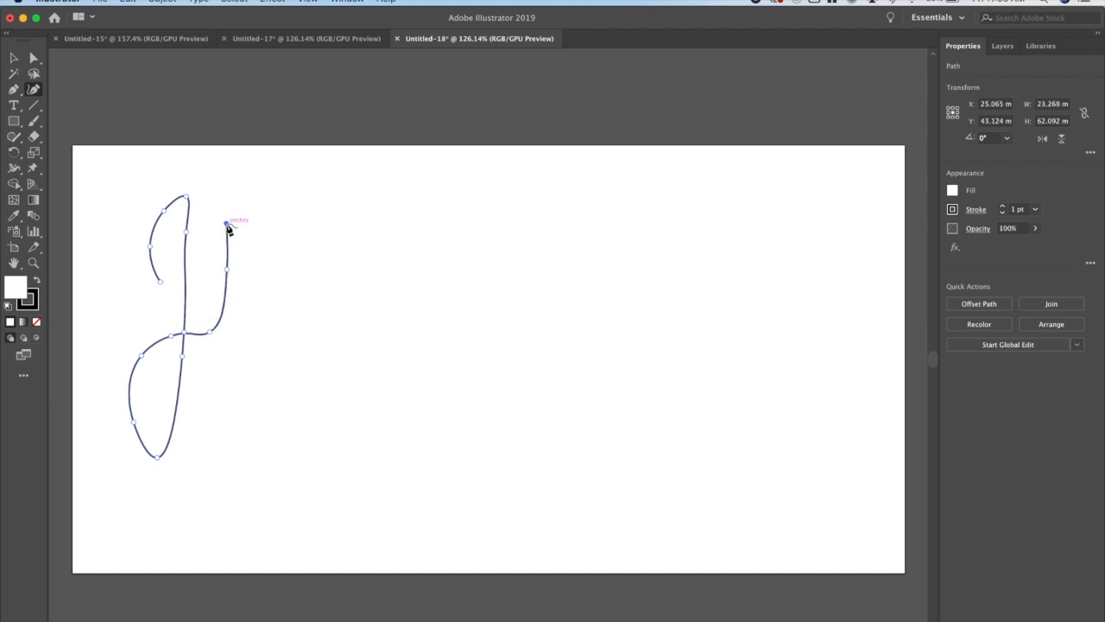
pyautogui.click(203, 468)
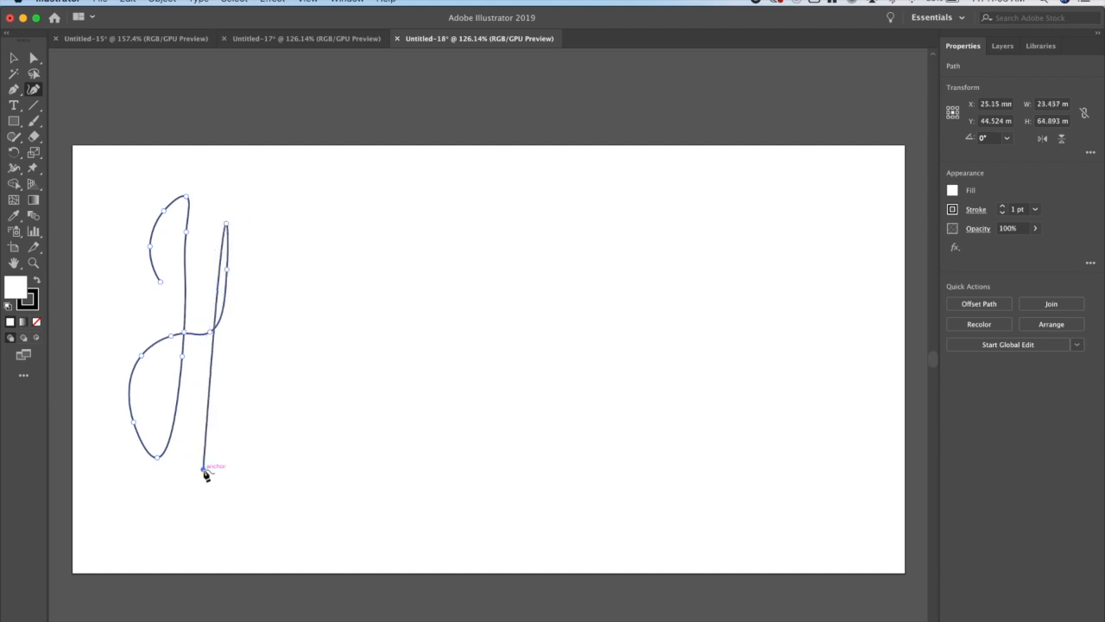
# Continue the path back up the K's stem, out along its diagonal arm and down into its curved leg.
pyautogui.click(221, 334)
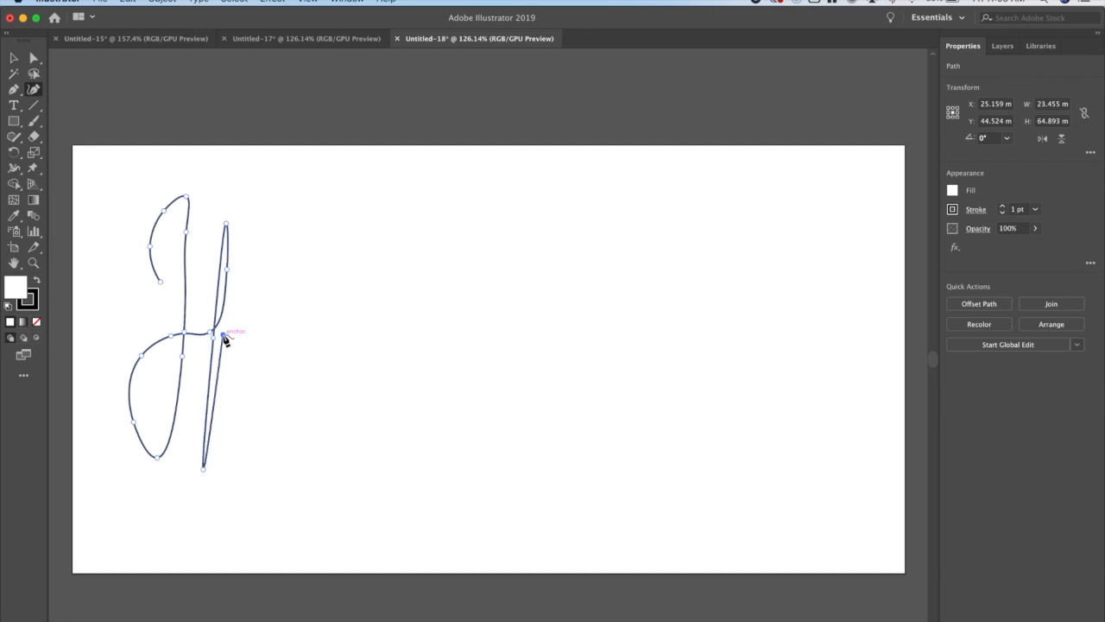
pyautogui.click(288, 292)
pyautogui.click(315, 277)
pyautogui.click(222, 349)
pyautogui.click(228, 403)
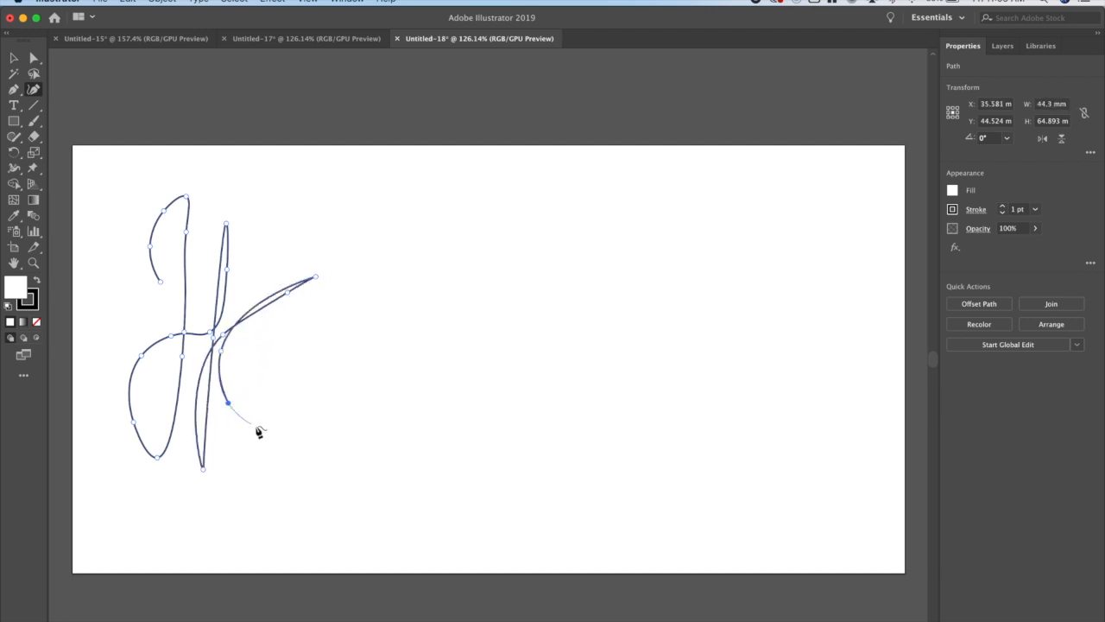
pyautogui.click(256, 426)
pyautogui.click(298, 464)
# Extend the path from the K's leg up into a tall narrow ascender and back down for the following h.
pyautogui.click(304, 449)
pyautogui.click(305, 380)
pyautogui.click(313, 334)
pyautogui.click(329, 271)
pyautogui.click(329, 233)
pyautogui.moveTo(305, 380); pyautogui.dragTo(312, 372)
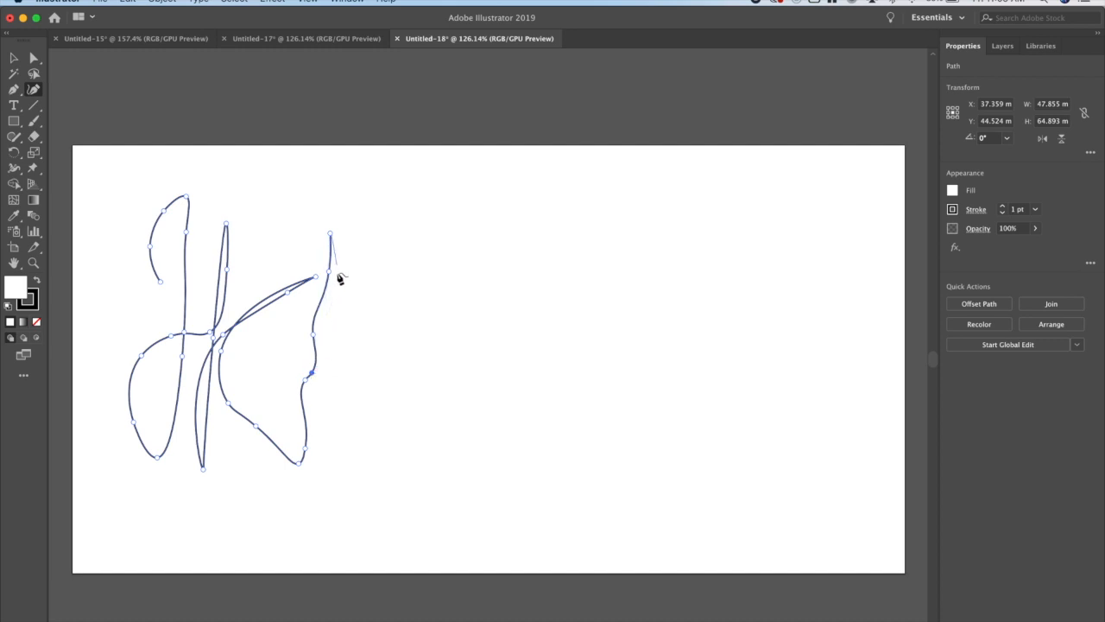
pyautogui.click(323, 367)
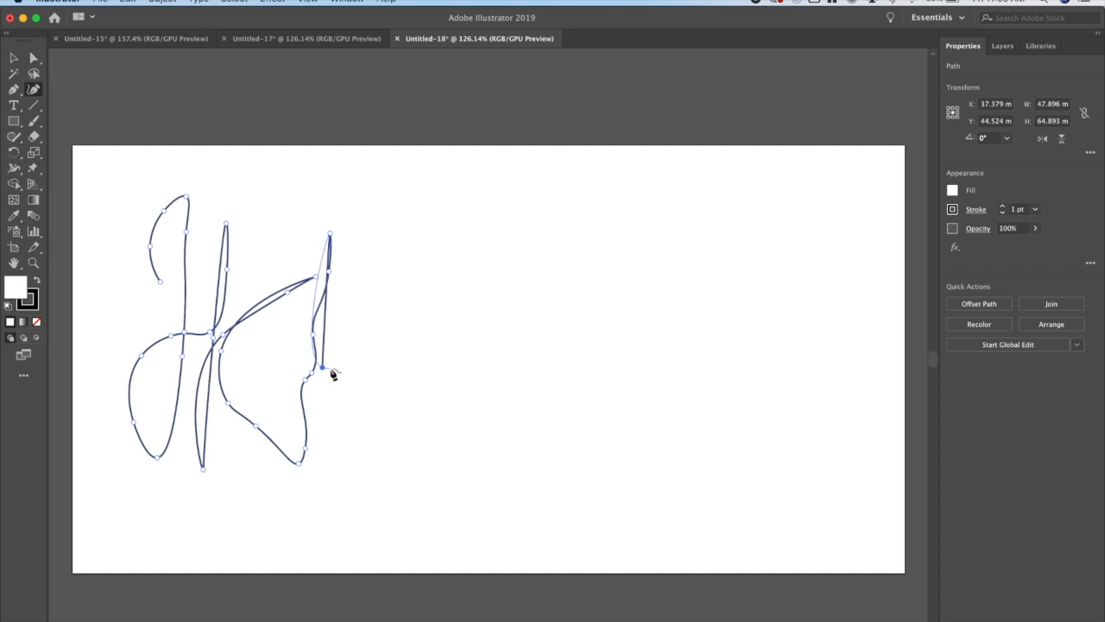
# Draw the arch of the h and curve its downstroke into a short baseline connector.
pyautogui.click(329, 366)
pyautogui.click(349, 365)
pyautogui.click(366, 365)
pyautogui.click(370, 396)
pyautogui.click(367, 436)
pyautogui.click(373, 455)
pyautogui.click(401, 462)
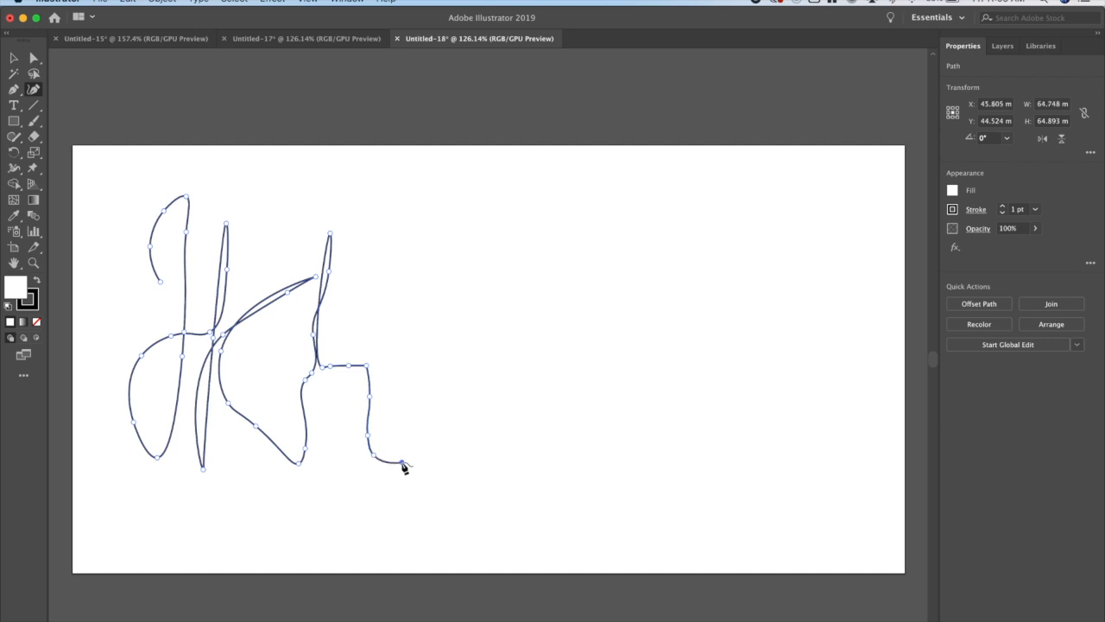
# Continue the path from the baseline connector around an oval letter bowl, crossing back over the baseline.
pyautogui.click(418, 460)
pyautogui.click(465, 451)
pyautogui.click(465, 415)
pyautogui.click(452, 395)
pyautogui.click(417, 371)
pyautogui.click(400, 384)
pyautogui.click(397, 405)
pyautogui.click(398, 431)
pyautogui.click(430, 458)
pyautogui.click(457, 464)
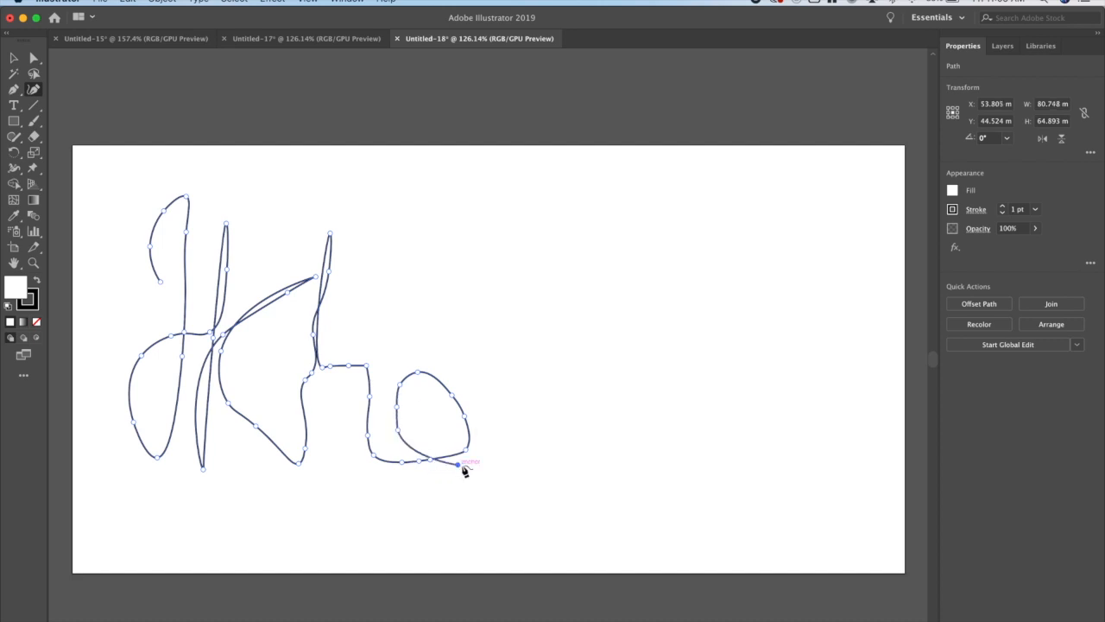
# Add the bowl's short upstroke and dip, followed by a tall narrow stem running up and back down to the baseline.
pyautogui.click(468, 442)
pyautogui.click(483, 406)
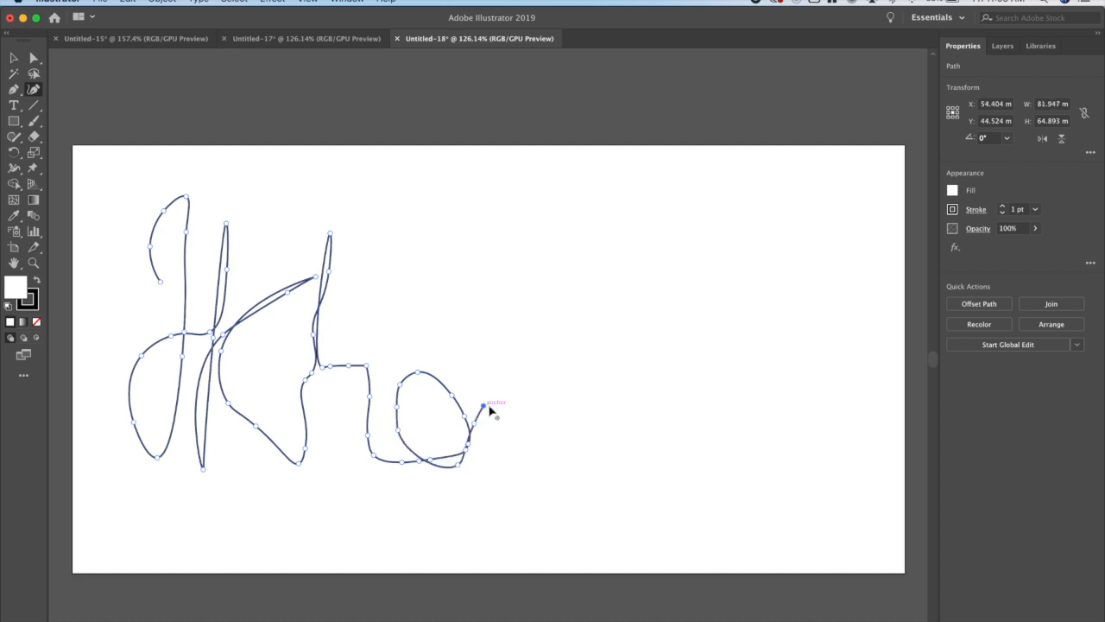
pyautogui.click(487, 447)
pyautogui.click(500, 421)
pyautogui.click(504, 378)
pyautogui.click(516, 320)
pyautogui.click(513, 289)
pyautogui.click(513, 259)
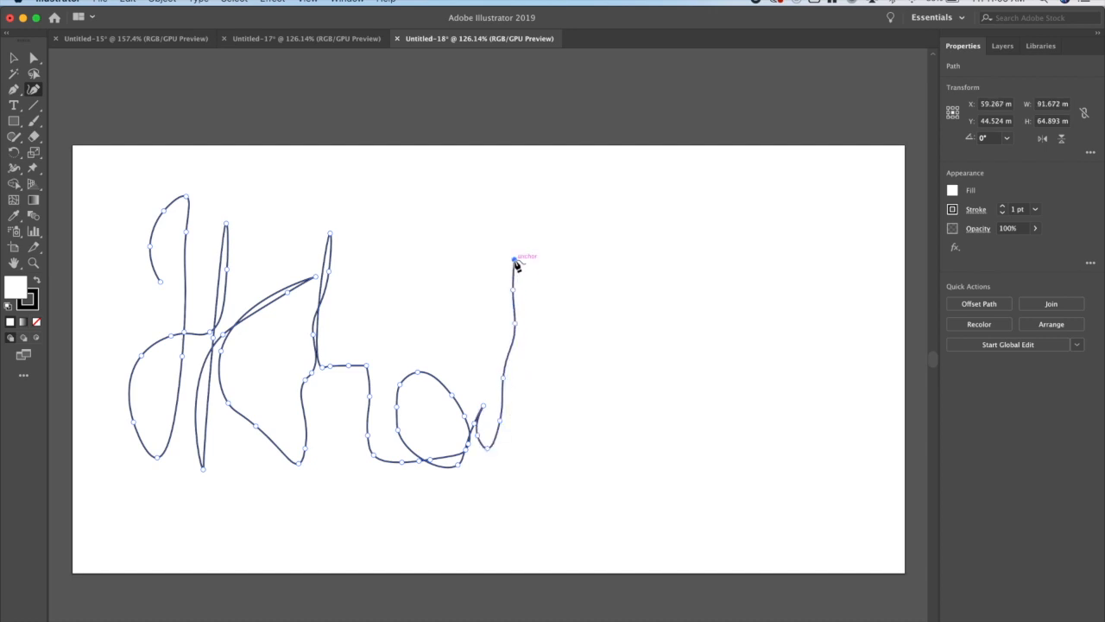
pyautogui.click(516, 403)
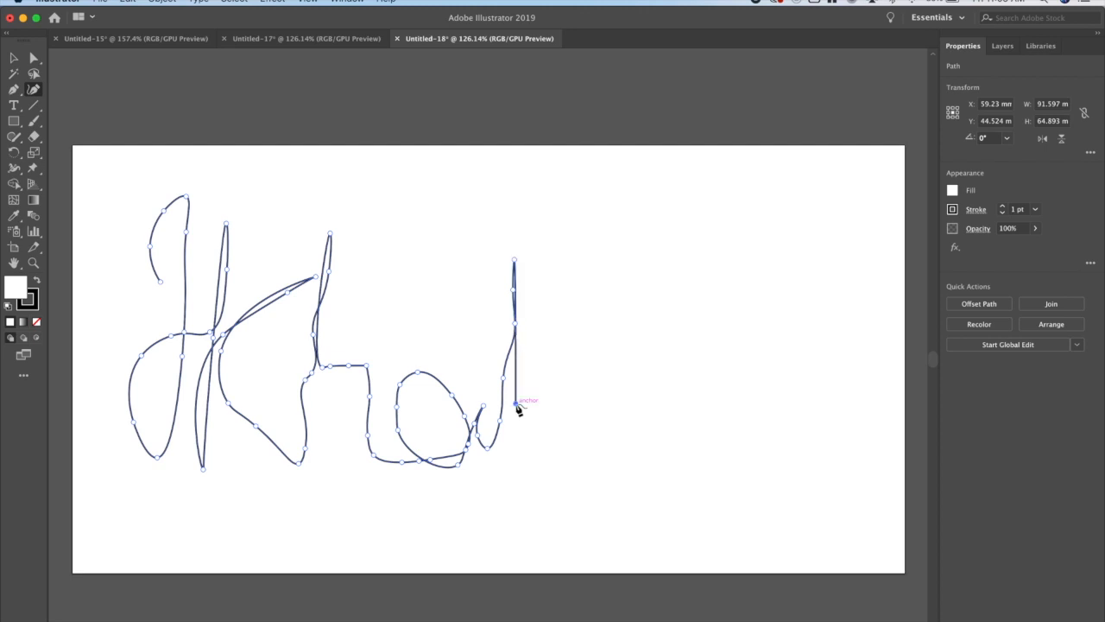
pyautogui.click(514, 456)
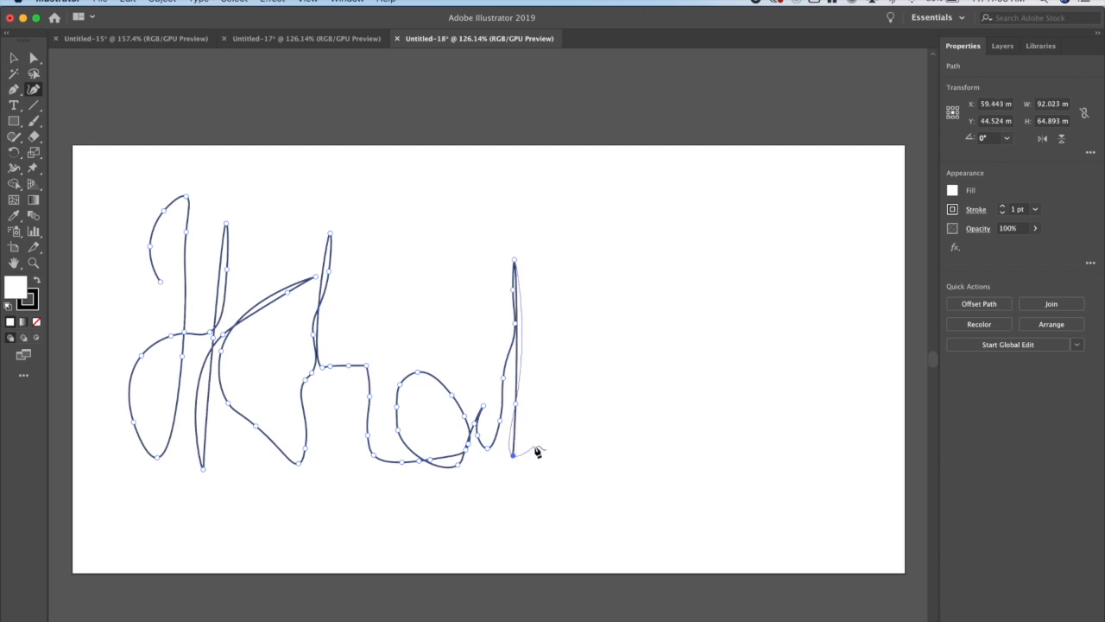
# Continue the path from the tall stem's base with a small hump, a shallow baseline dip and a short upstroke.
pyautogui.click(525, 407)
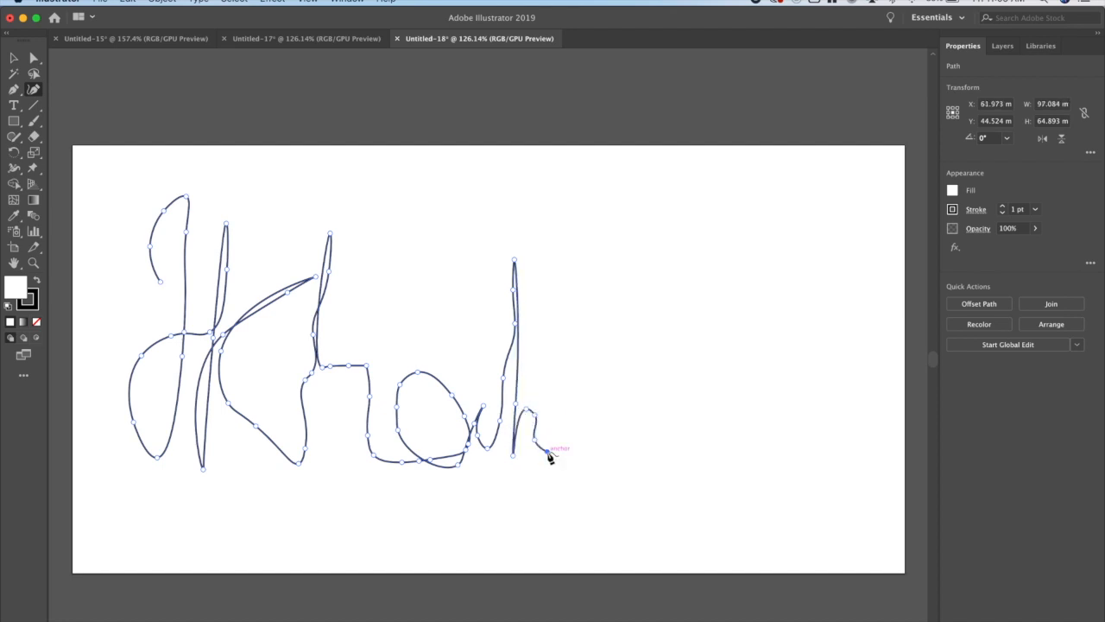
pyautogui.click(581, 452)
pyautogui.click(579, 438)
pyautogui.click(580, 424)
pyautogui.click(580, 408)
# Draw two rounded humps with a dip between them for the last letter of the signature.
pyautogui.click(592, 397)
pyautogui.click(602, 398)
pyautogui.click(607, 411)
pyautogui.click(607, 427)
pyautogui.click(612, 447)
pyautogui.click(621, 424)
pyautogui.click(622, 414)
pyautogui.click(627, 406)
pyautogui.click(635, 404)
pyautogui.click(640, 423)
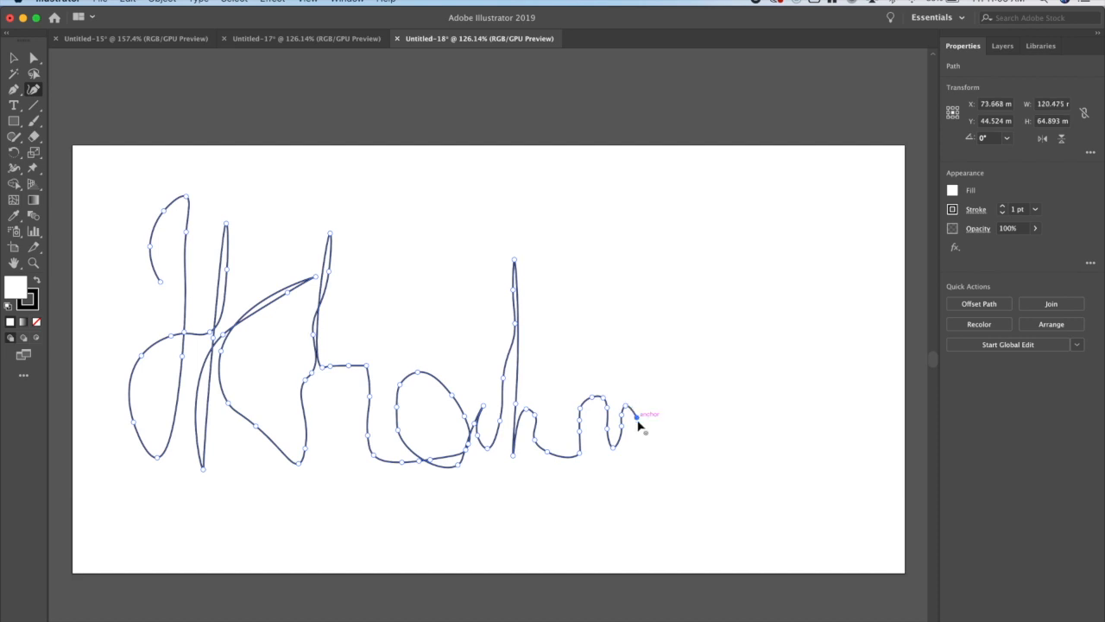
# Sweep the path into a long underline beneath the lettering and close it at the J's start, about 130 mm wide overall.
pyautogui.click(640, 460)
pyautogui.click(653, 467)
pyautogui.click(669, 473)
pyautogui.click(675, 473)
pyautogui.click(507, 491)
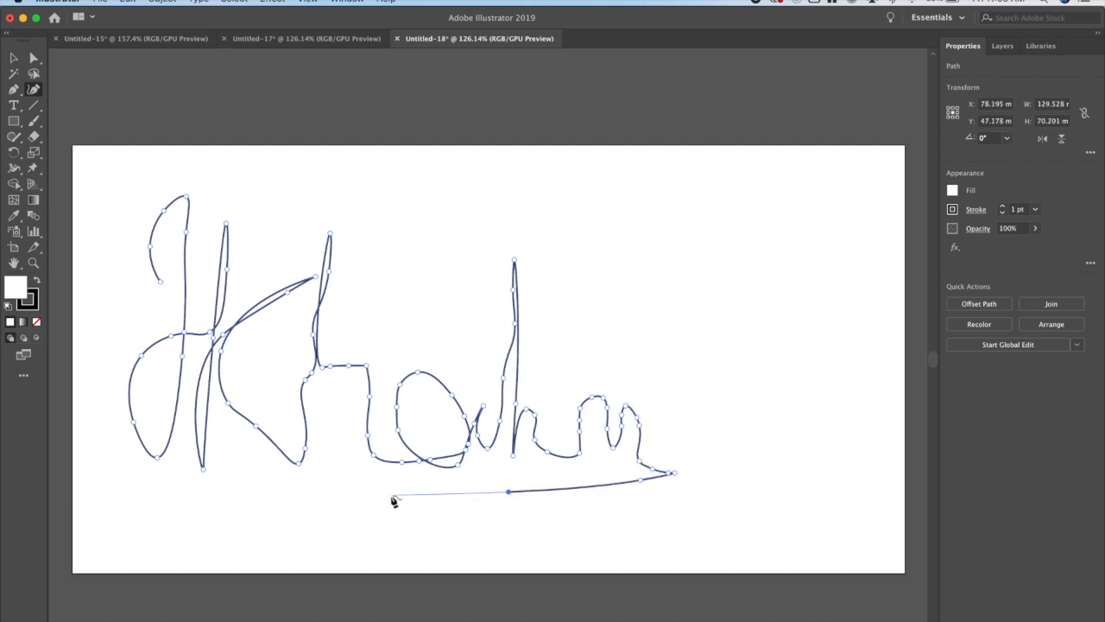
pyautogui.click(171, 516)
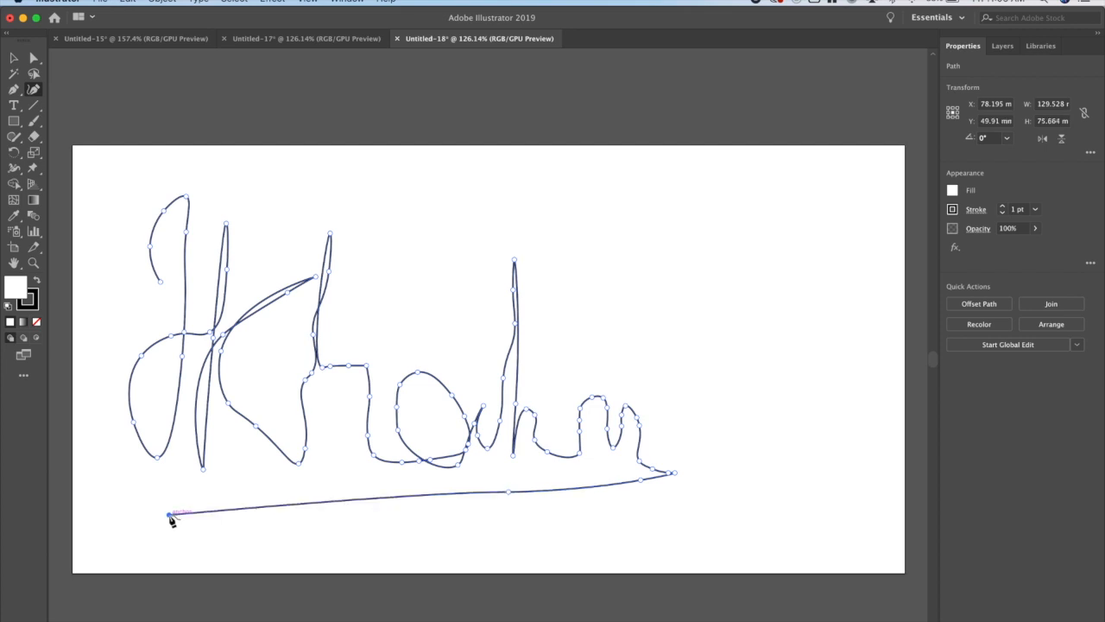
pyautogui.click(162, 283)
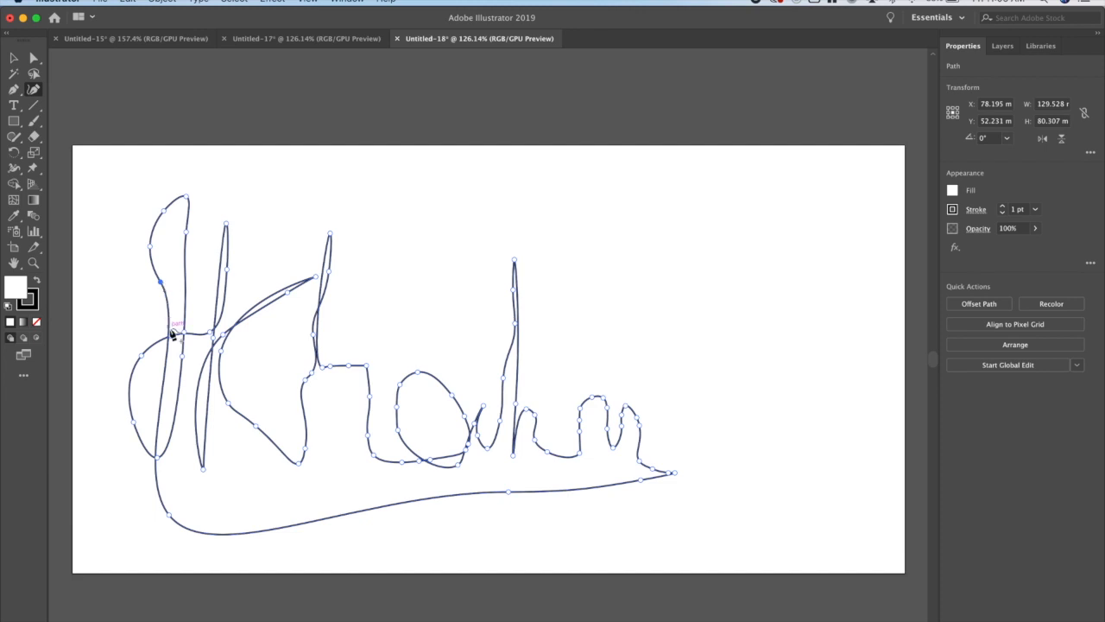
# Reshape the upper J by pulling the closing curve onto the stem and adding an anchor above the crossing.
pyautogui.moveTo(171, 327); pyautogui.dragTo(183, 329)
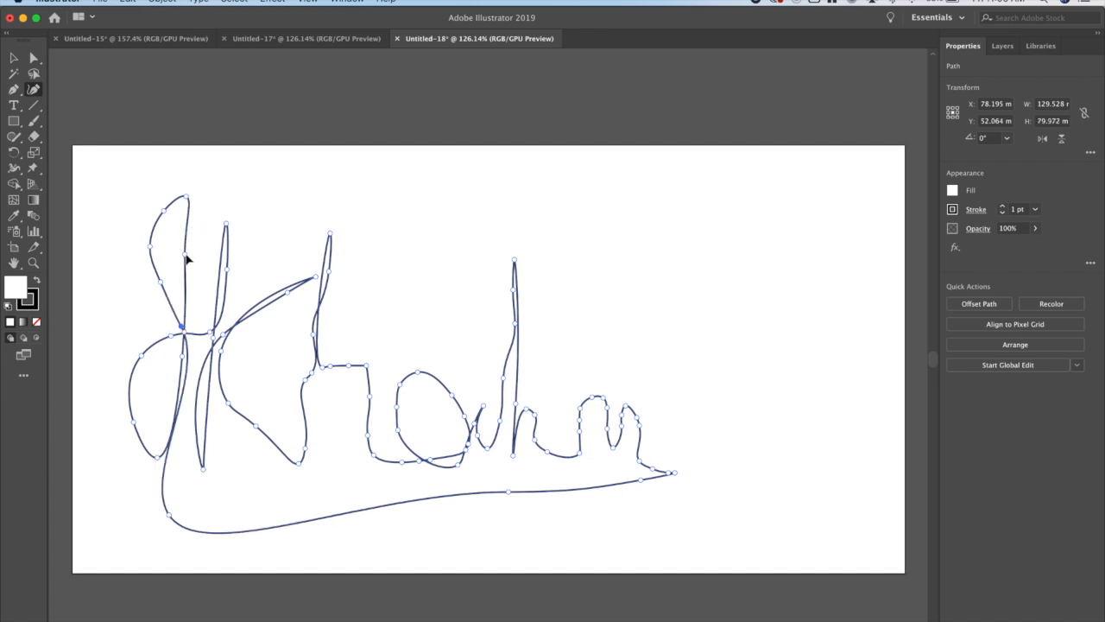
pyautogui.moveTo(185, 256); pyautogui.dragTo(187, 254)
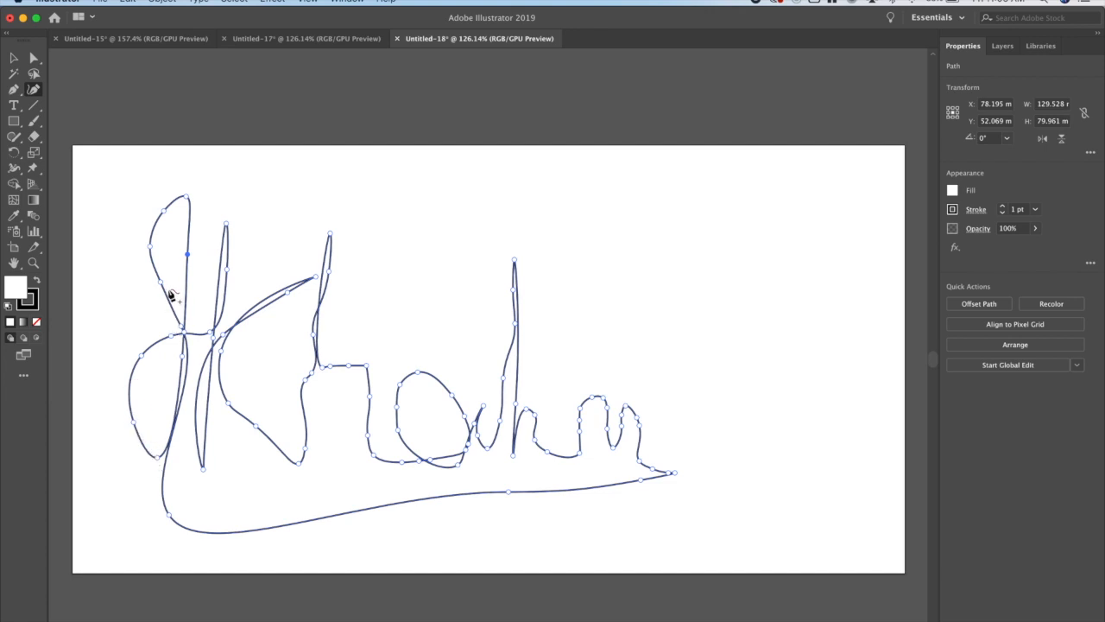
pyautogui.click(167, 296)
pyautogui.moveTo(167, 296); pyautogui.dragTo(182, 296)
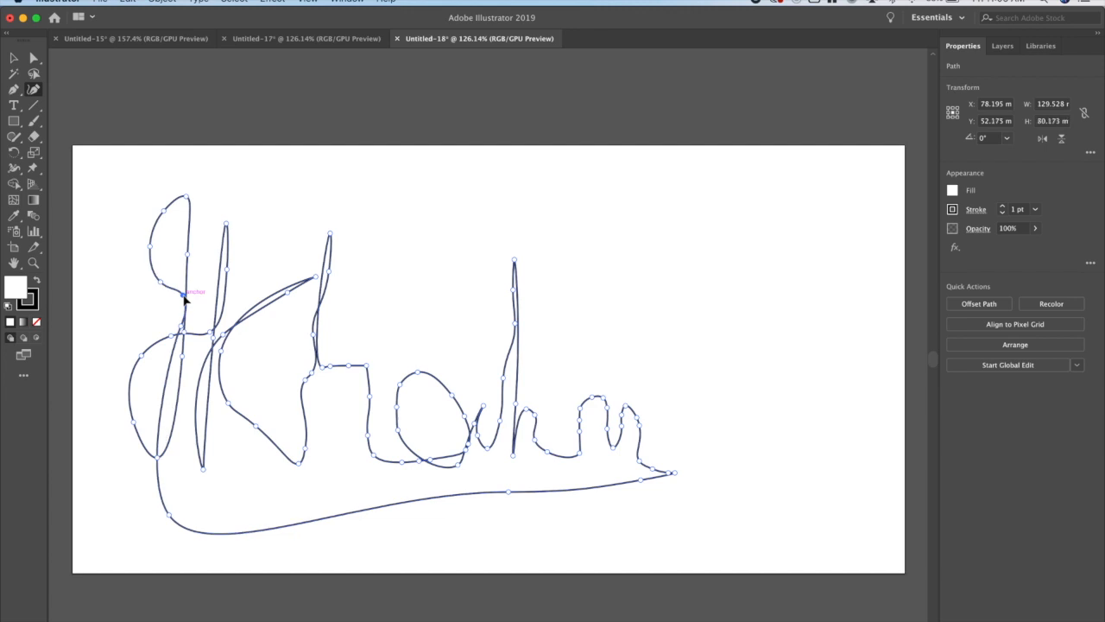
# Align the lower strokes and crossing of the J with its stem, and smooth the outer curve of its upper loop.
pyautogui.moveTo(167, 394); pyautogui.dragTo(180, 400)
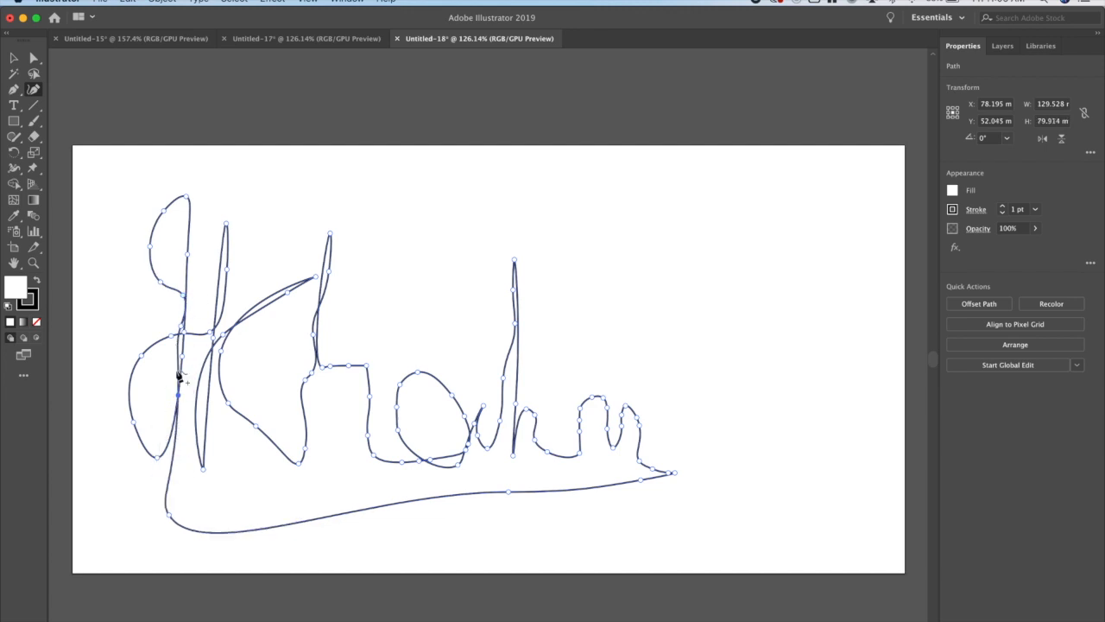
pyautogui.click(178, 346)
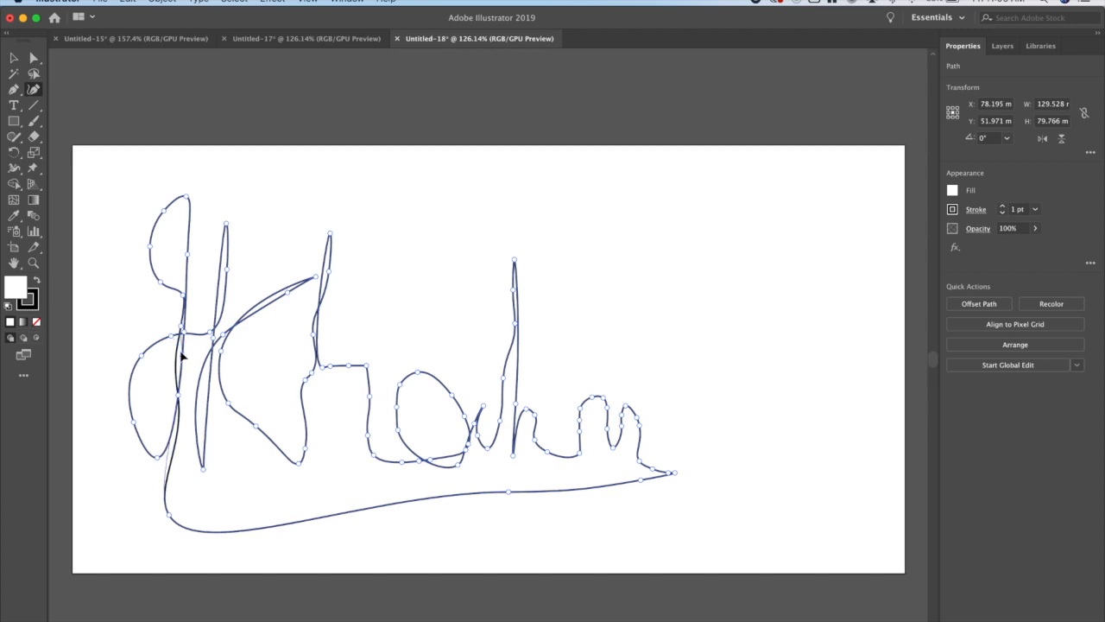
pyautogui.moveTo(183, 349); pyautogui.dragTo(179, 328)
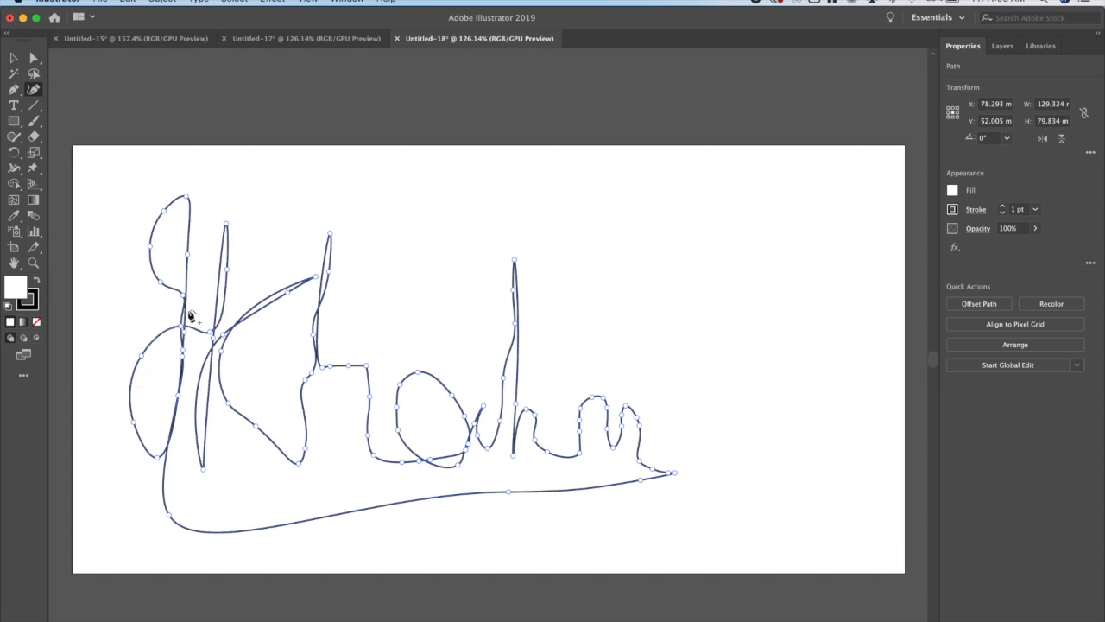
pyautogui.moveTo(160, 286); pyautogui.dragTo(163, 271)
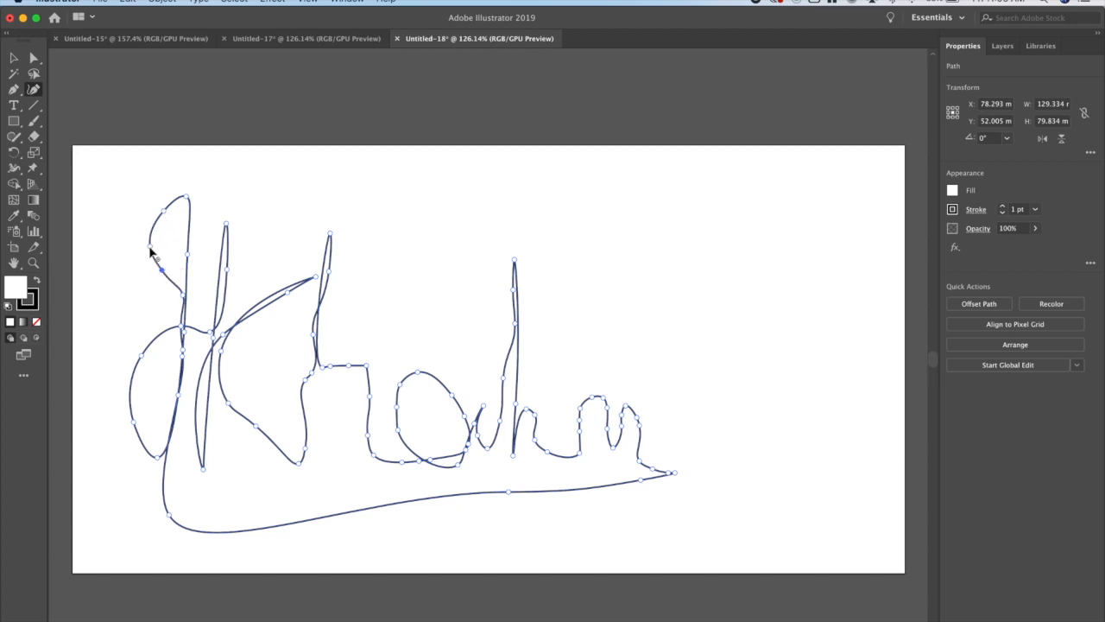
pyautogui.moveTo(160, 239); pyautogui.dragTo(155, 240)
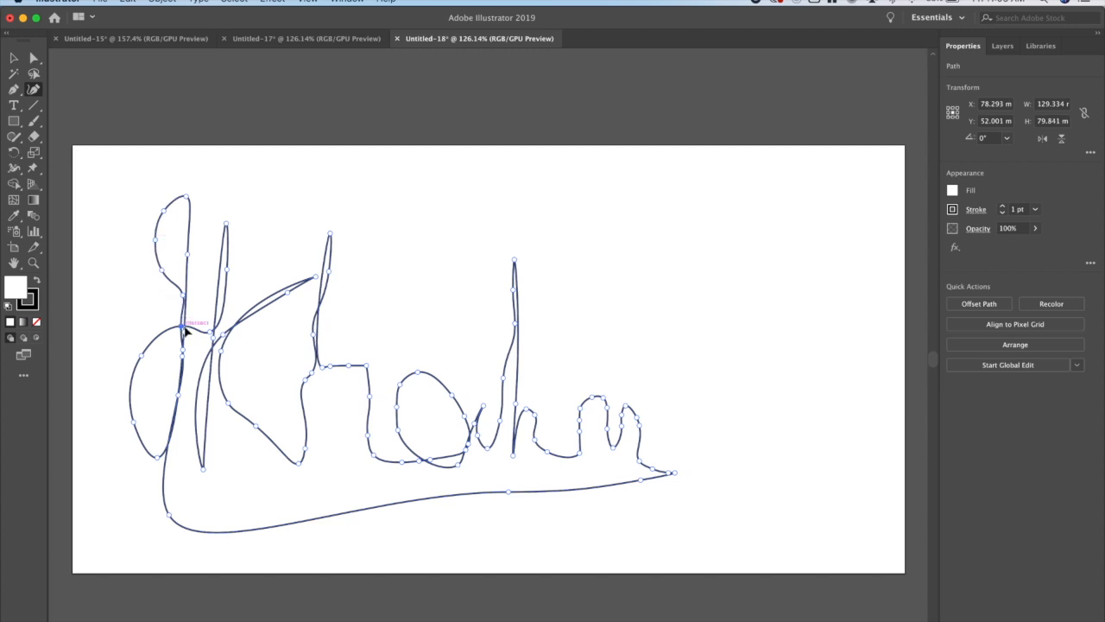
# Add an anchor on the K stem's bulging return stroke and move it onto the straight downstroke.
pyautogui.click(197, 399)
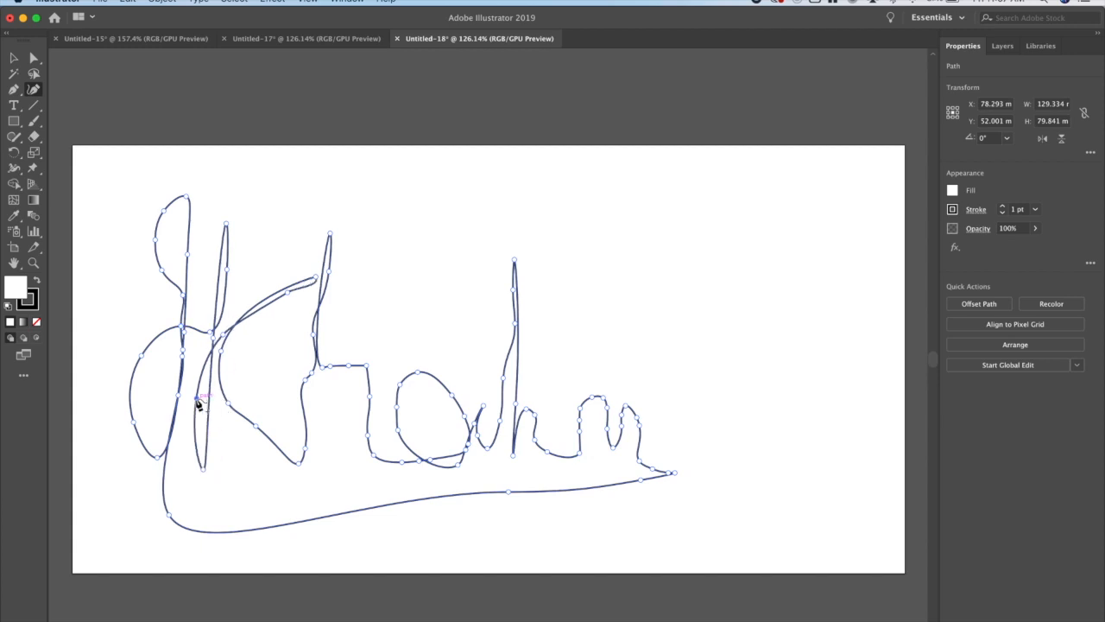
pyautogui.moveTo(199, 402); pyautogui.dragTo(207, 405)
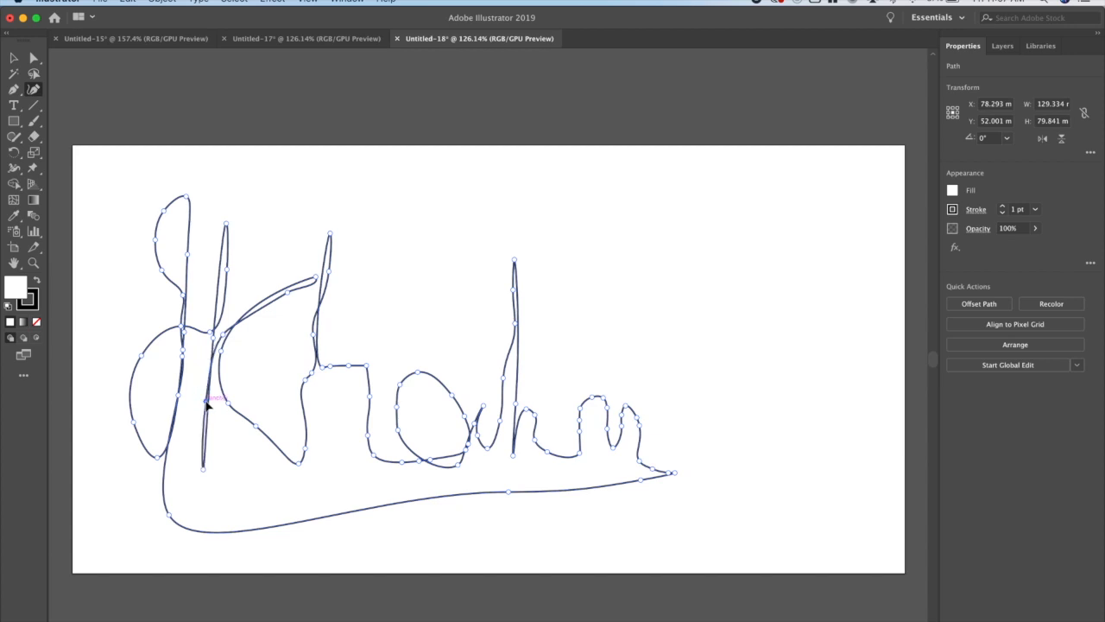
# Add an anchor on the K's inner curve and pull it onto the stem so the two arms meet there.
pyautogui.click(212, 333)
pyautogui.click(219, 377)
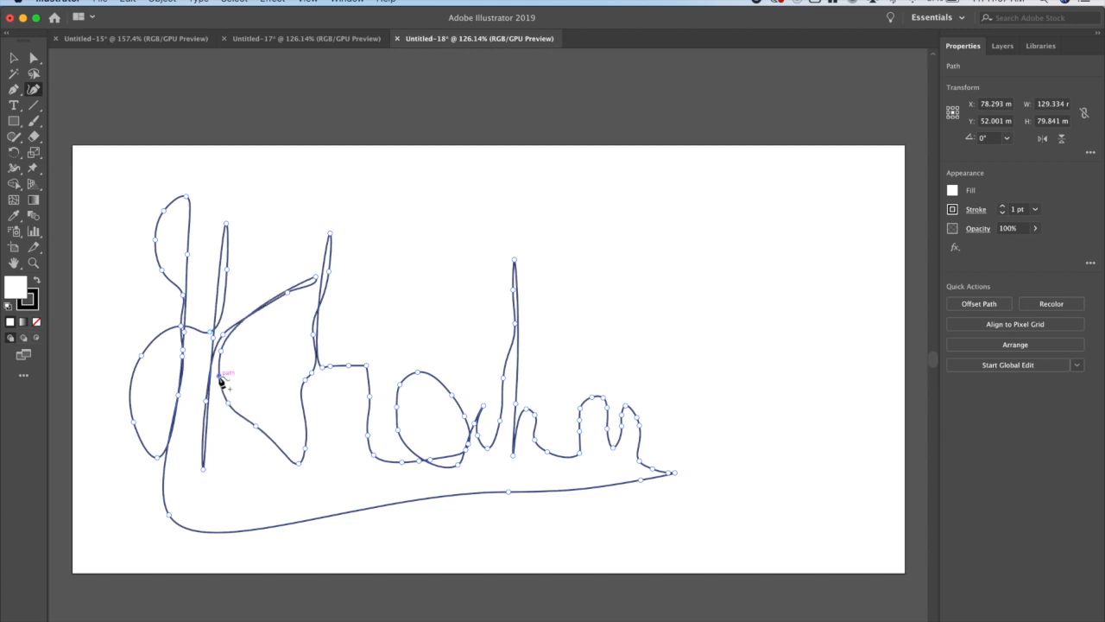
pyautogui.moveTo(220, 377); pyautogui.dragTo(212, 380)
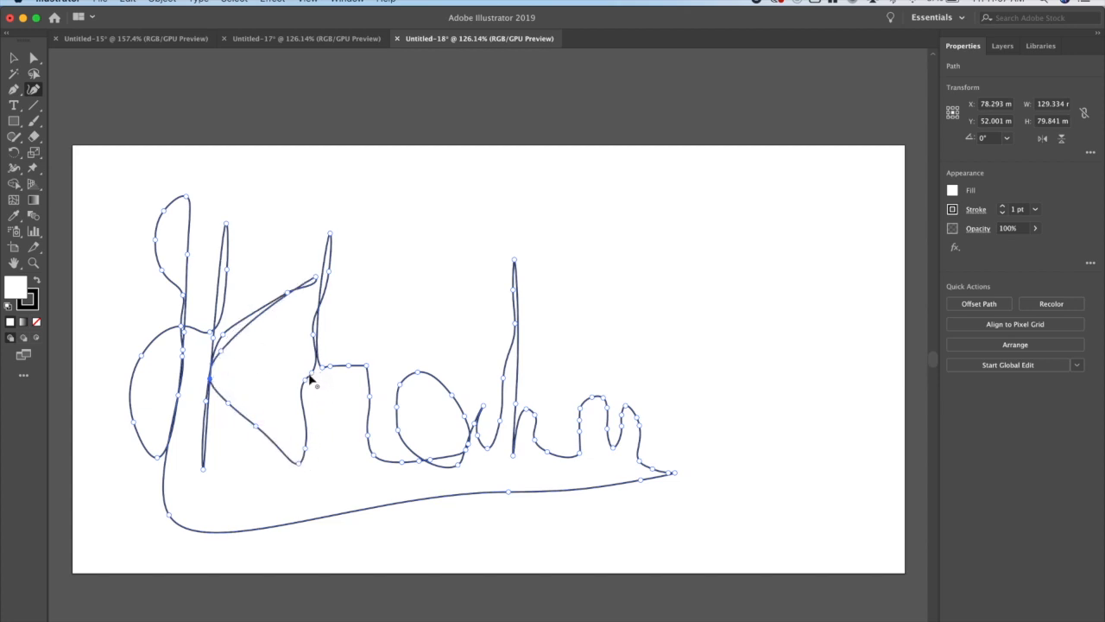
# Straighten the leg and join at the base of the stem after the K, and round the squared shoulder of its arch.
pyautogui.moveTo(306, 383); pyautogui.dragTo(307, 406)
pyautogui.moveTo(322, 369); pyautogui.dragTo(312, 372)
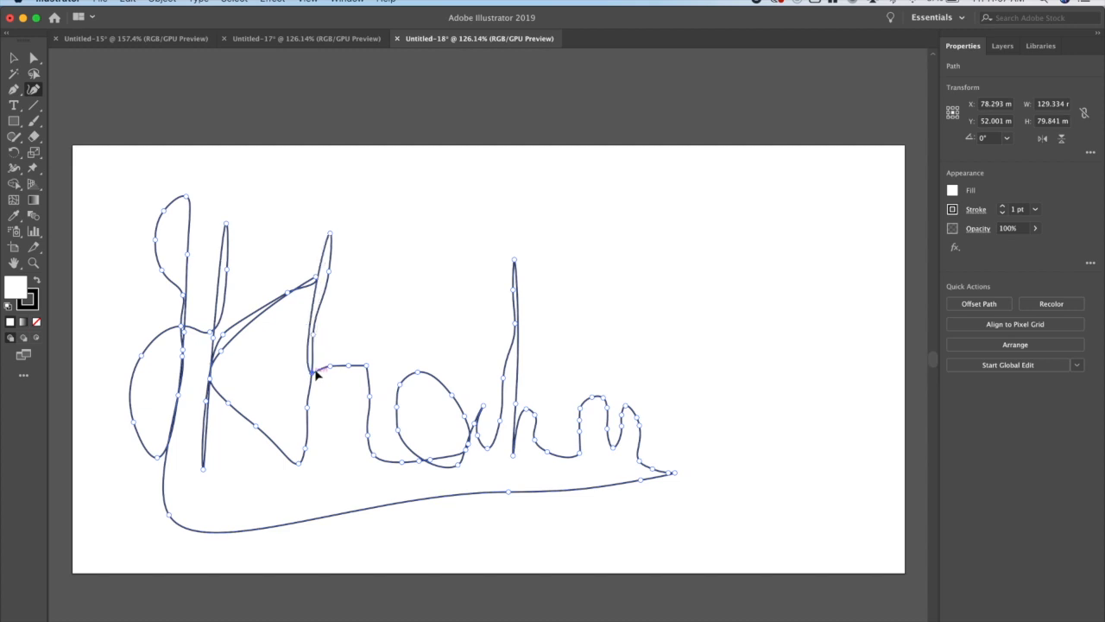
pyautogui.click(366, 366)
pyautogui.moveTo(367, 366); pyautogui.dragTo(369, 378)
pyautogui.moveTo(366, 381); pyautogui.dragTo(366, 382)
pyautogui.click(369, 397)
pyautogui.moveTo(348, 367); pyautogui.dragTo(349, 373)
# Shift the round bowl of the a against the preceding arch and rebuild its closing side and tail by moving and deleting anchors.
pyautogui.moveTo(399, 435); pyautogui.dragTo(420, 385)
pyautogui.moveTo(436, 425); pyautogui.dragTo(433, 401)
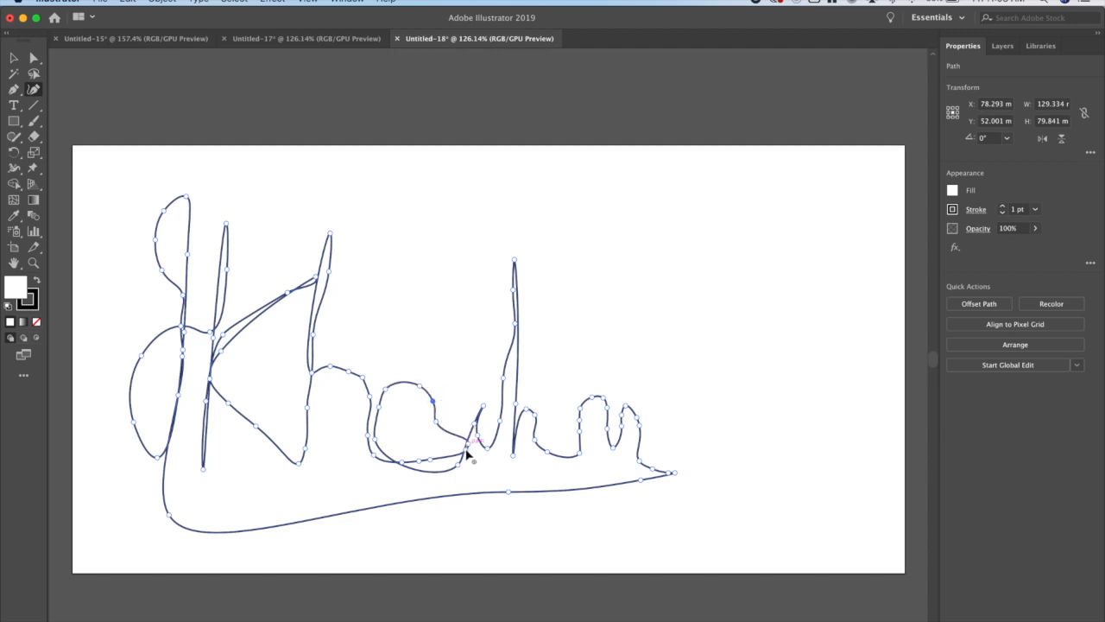
pyautogui.moveTo(431, 457); pyautogui.dragTo(438, 447)
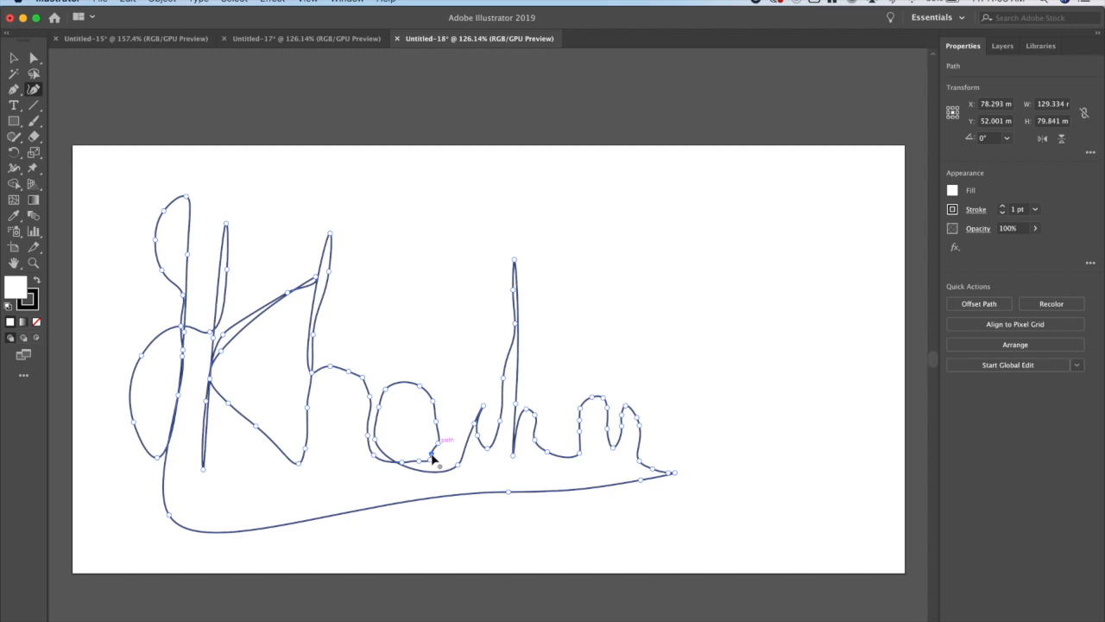
pyautogui.press('Delete')
pyautogui.moveTo(430, 460)
pyautogui.mouseDown()
pyautogui.moveTo(435, 450)
pyautogui.moveTo(451, 456)
pyautogui.moveTo(444, 464)
pyautogui.moveTo(435, 434)
pyautogui.moveTo(456, 411)
pyautogui.moveTo(462, 440)
pyautogui.moveTo(442, 446)
pyautogui.moveTo(473, 458)
pyautogui.mouseUp()
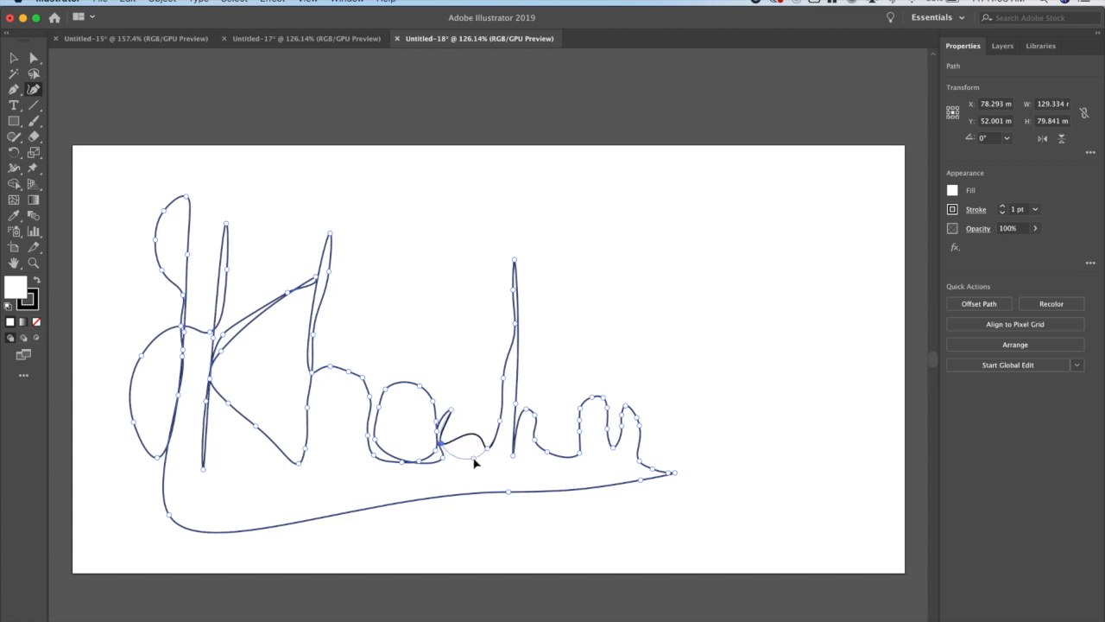
pyautogui.click(438, 424)
# Form a narrow tall stem right after the a by moving anchors to a high peak and down to the baseline.
pyautogui.moveTo(483, 453); pyautogui.dragTo(469, 261)
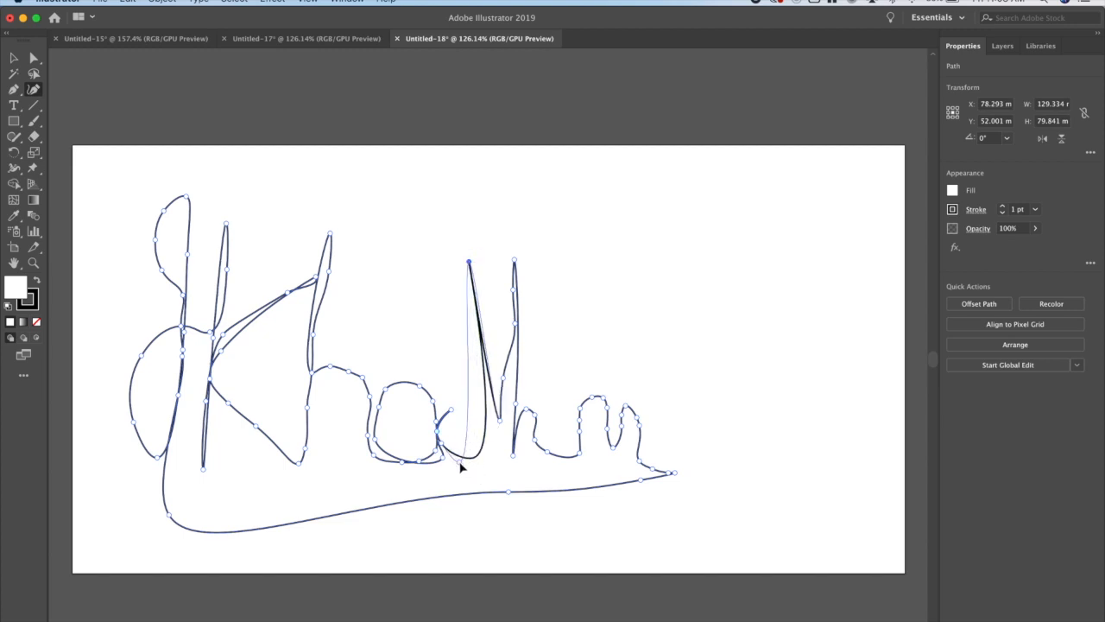
pyautogui.click(454, 461)
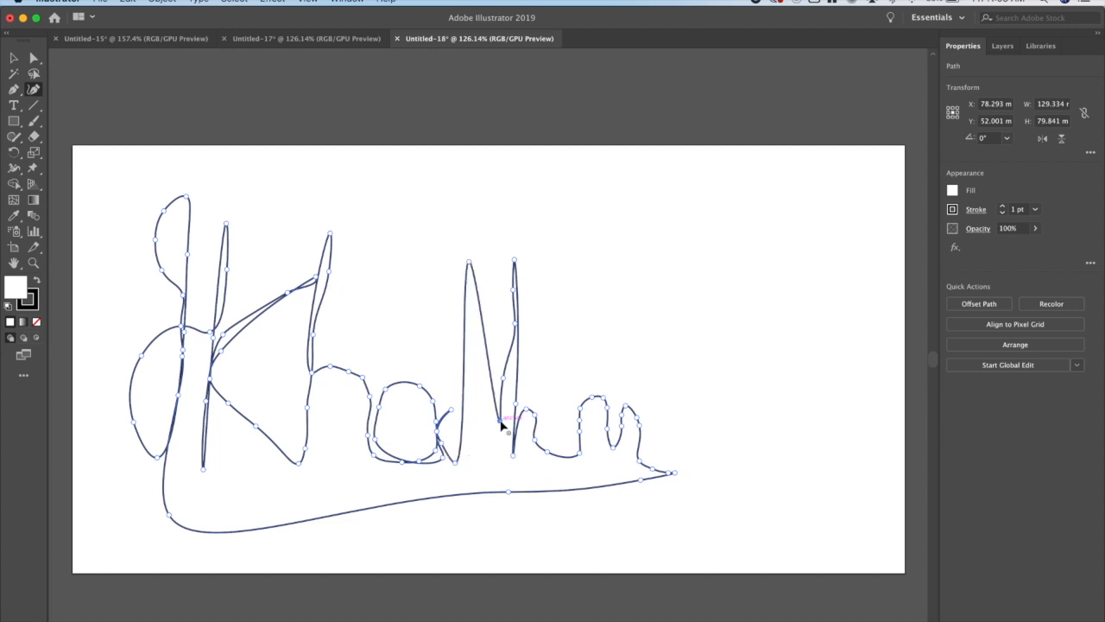
pyautogui.moveTo(500, 422); pyautogui.dragTo(470, 464)
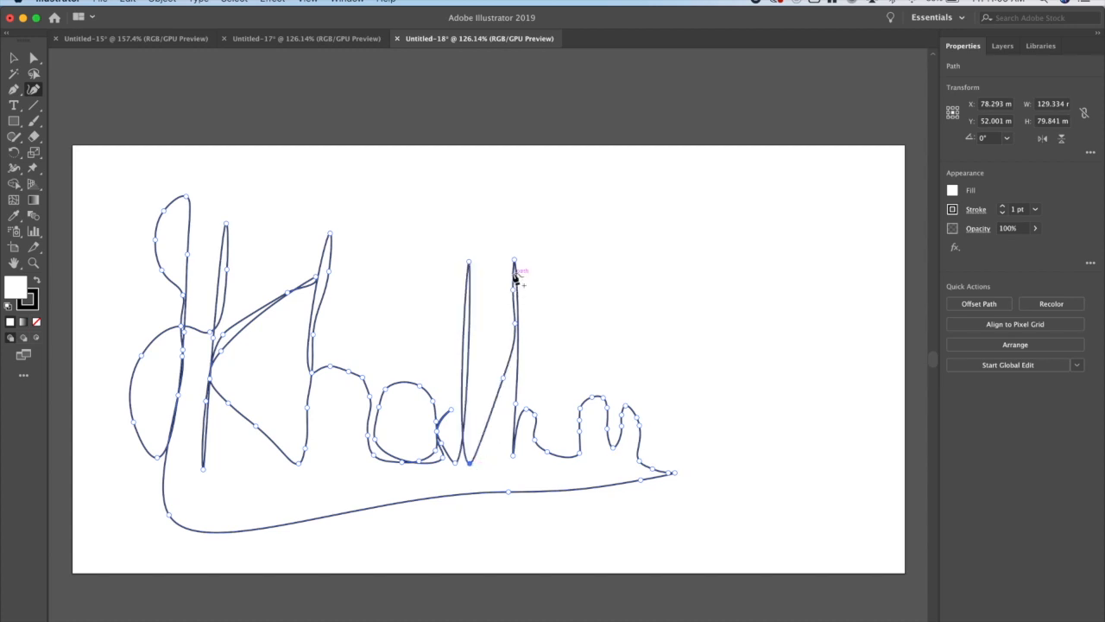
# Remove the leftover anchors of the old tall stem between the new stem and the following hump.
pyautogui.moveTo(513, 264)
pyautogui.mouseDown()
pyautogui.moveTo(501, 274)
pyautogui.moveTo(516, 314)
pyautogui.moveTo(504, 382)
pyautogui.mouseUp()
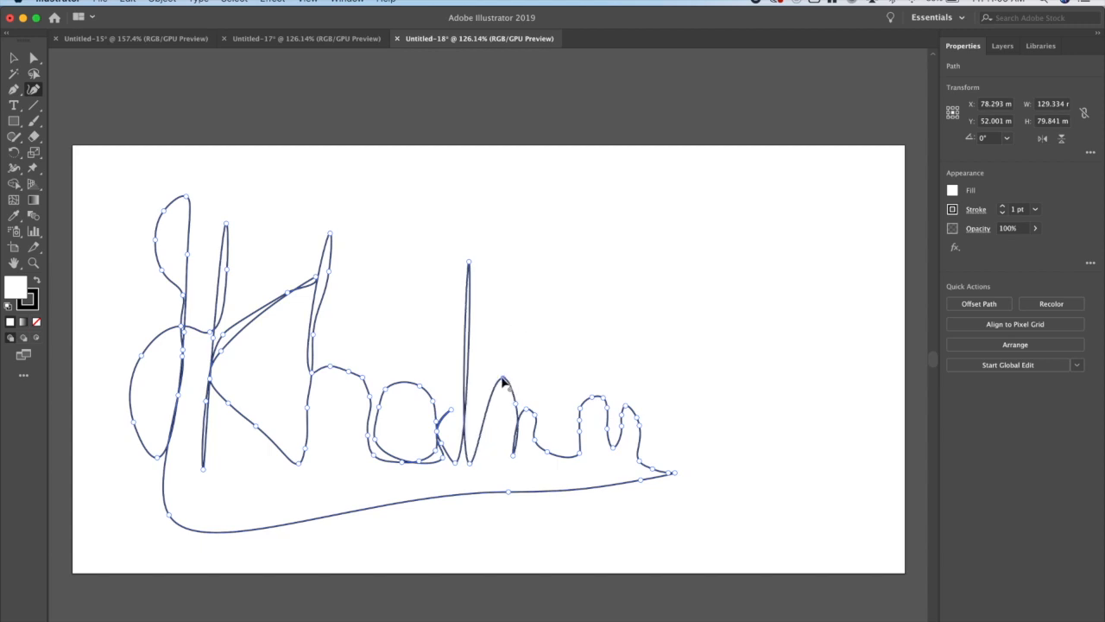
pyautogui.press('Delete')
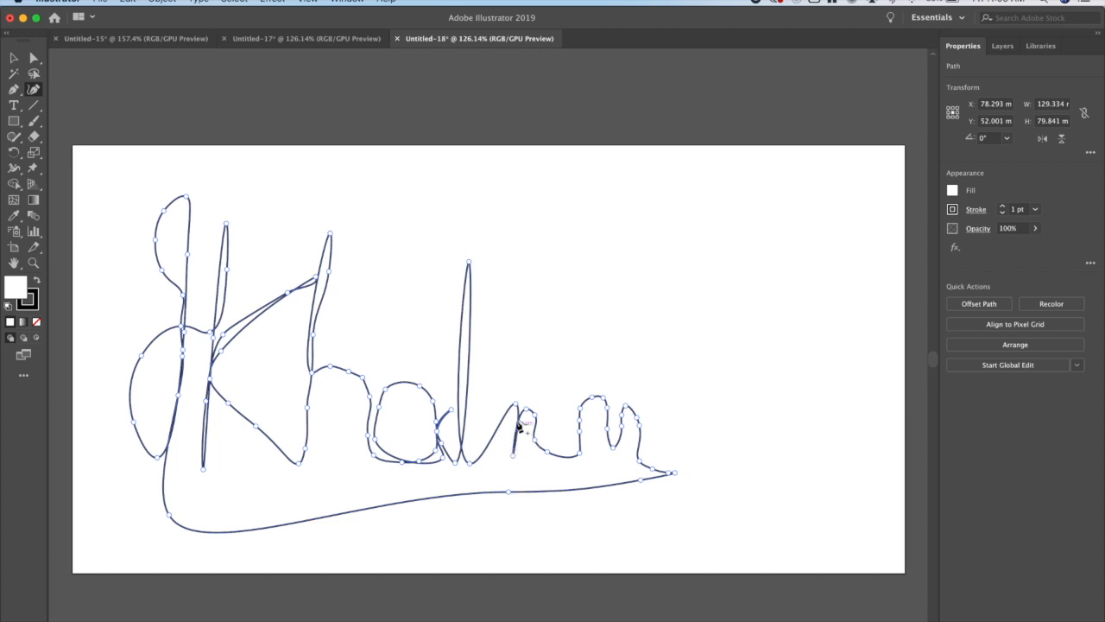
pyautogui.click(517, 410)
pyautogui.press('Delete')
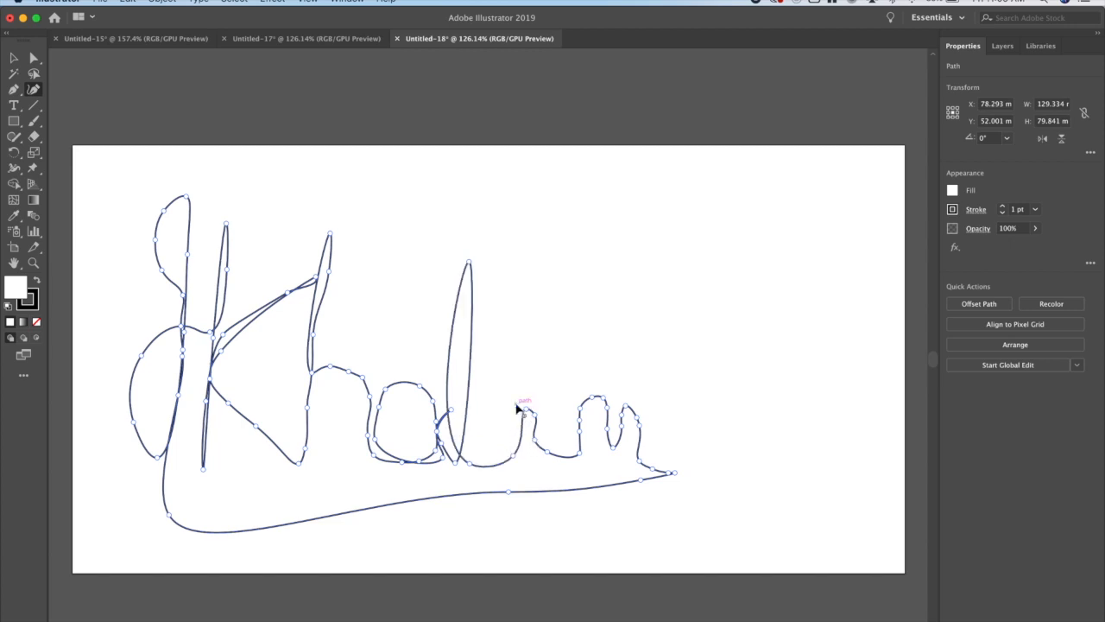
# Shift the small hump closer to the new tall stem and curve its exit stroke along the baseline into the next peak.
pyautogui.moveTo(516, 460); pyautogui.dragTo(491, 424)
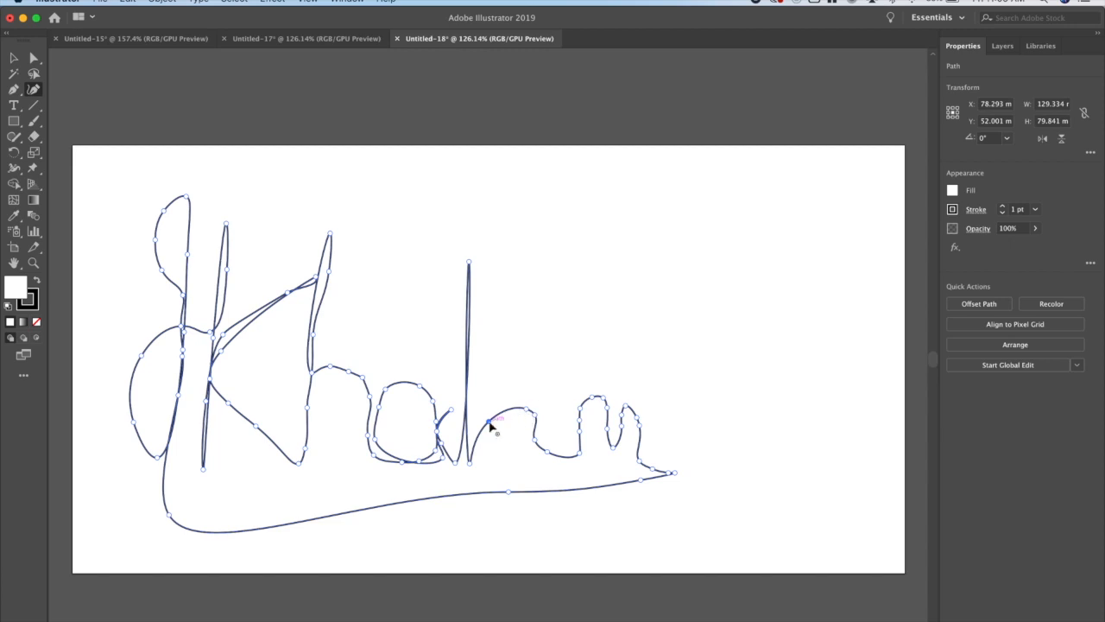
pyautogui.moveTo(489, 422); pyautogui.dragTo(501, 463)
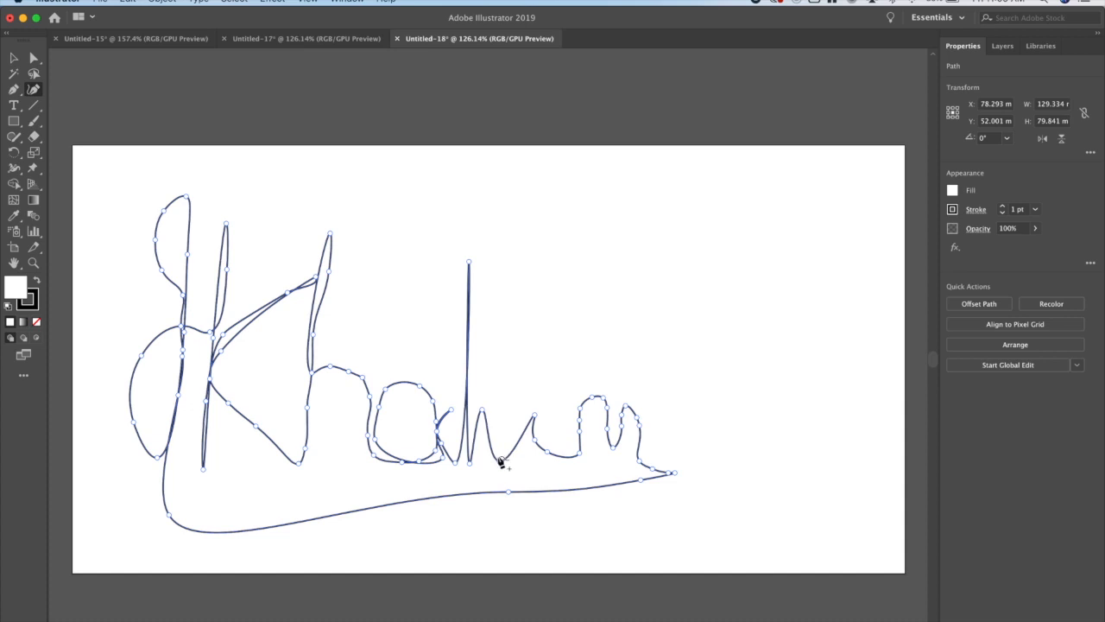
pyautogui.moveTo(501, 460)
pyautogui.mouseDown()
pyautogui.moveTo(493, 451)
pyautogui.moveTo(513, 449)
pyautogui.mouseUp()
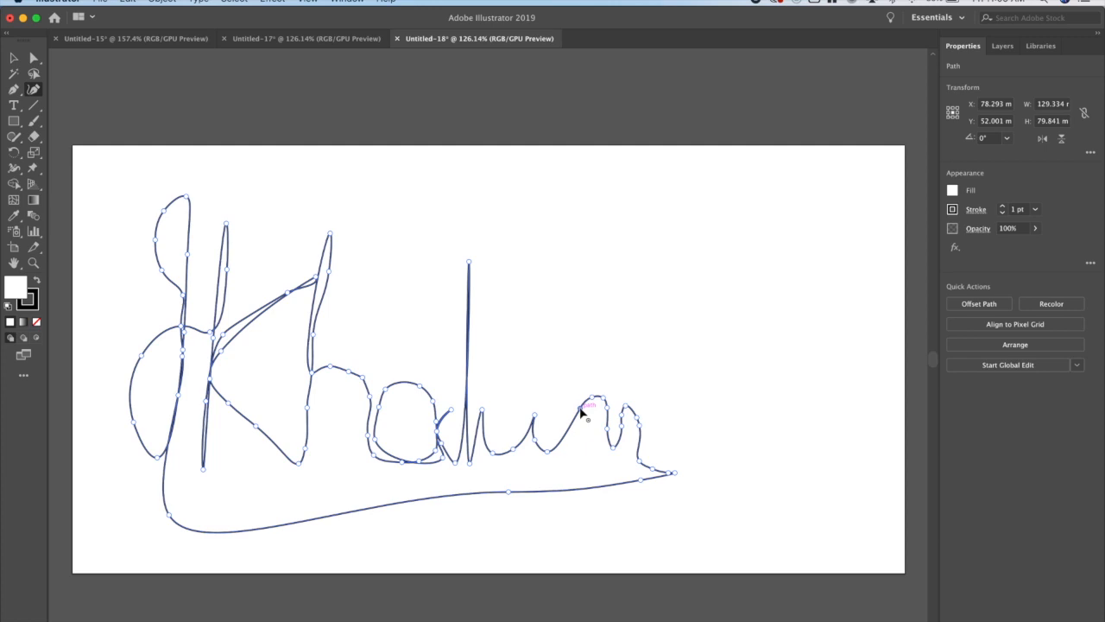
# Move the final m's humps closer to the rest of the lettering and curve its last stroke down to the baseline.
pyautogui.moveTo(594, 400); pyautogui.dragTo(558, 418)
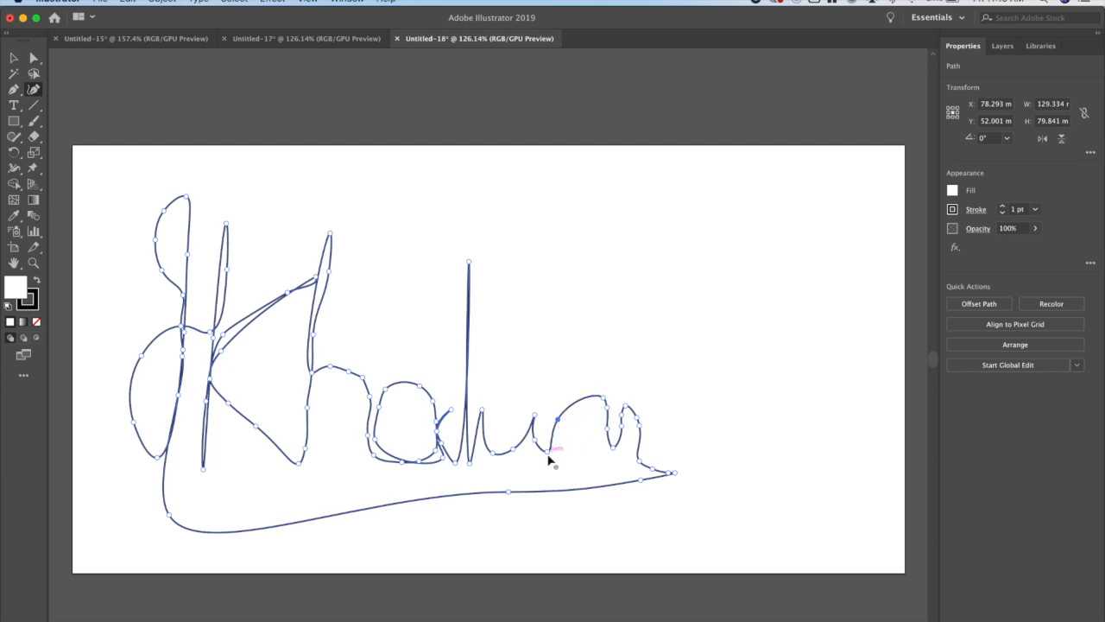
pyautogui.click(548, 451)
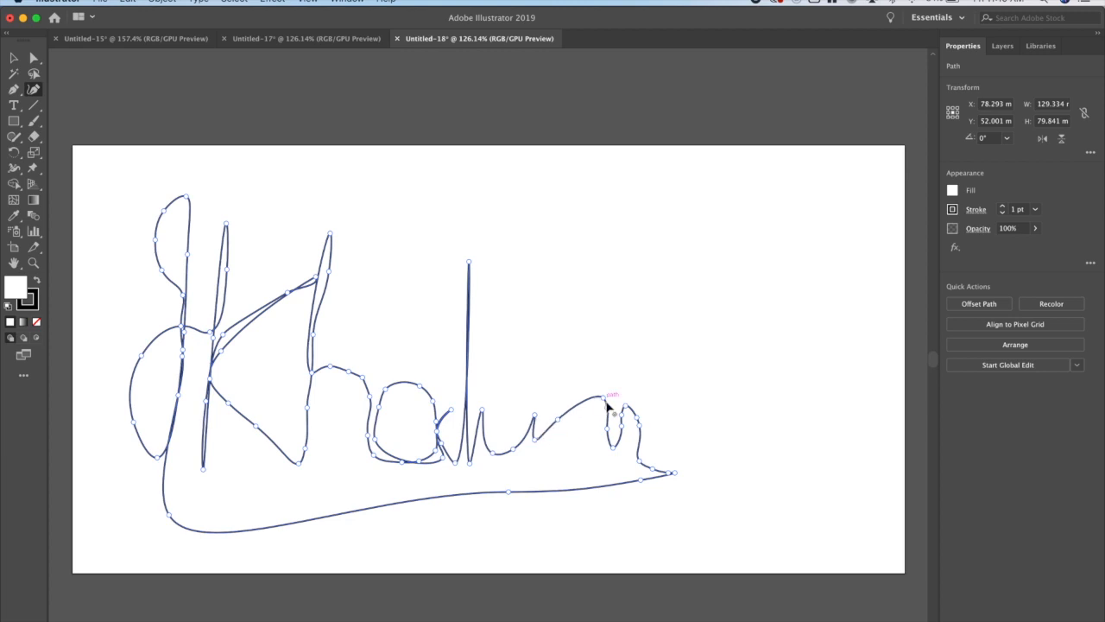
pyautogui.moveTo(609, 436); pyautogui.dragTo(573, 436)
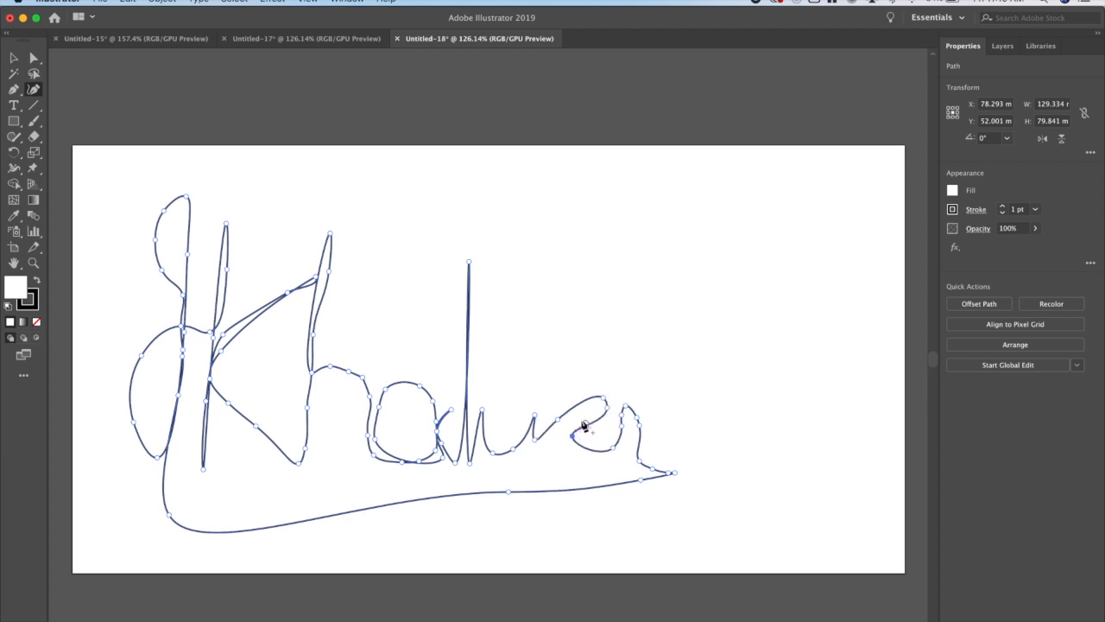
pyautogui.moveTo(602, 399); pyautogui.dragTo(582, 416)
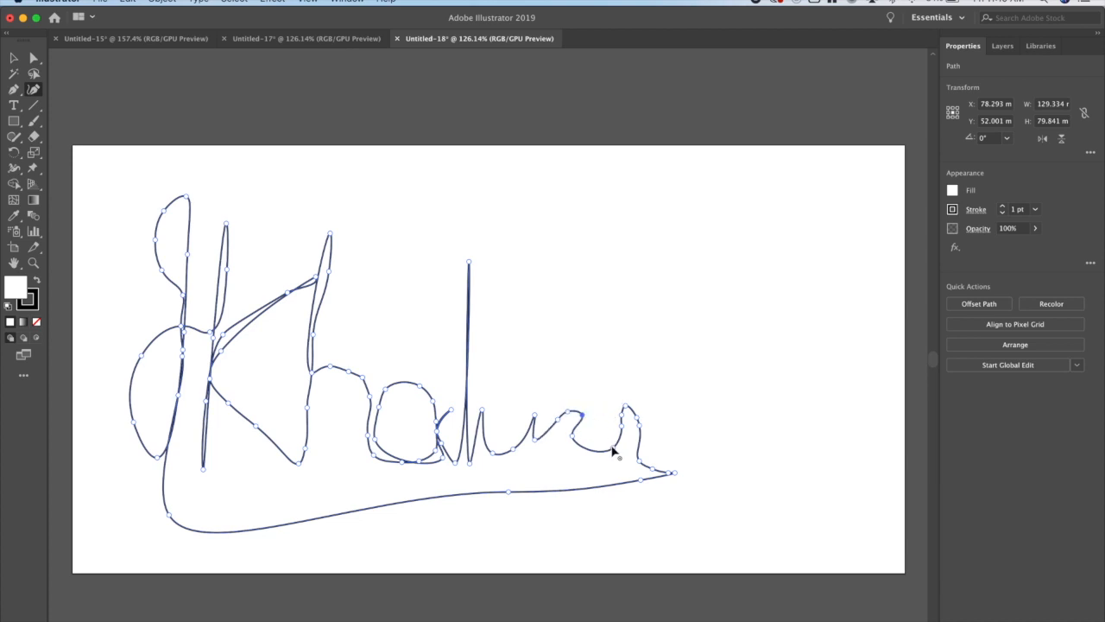
pyautogui.moveTo(615, 451); pyautogui.dragTo(637, 413)
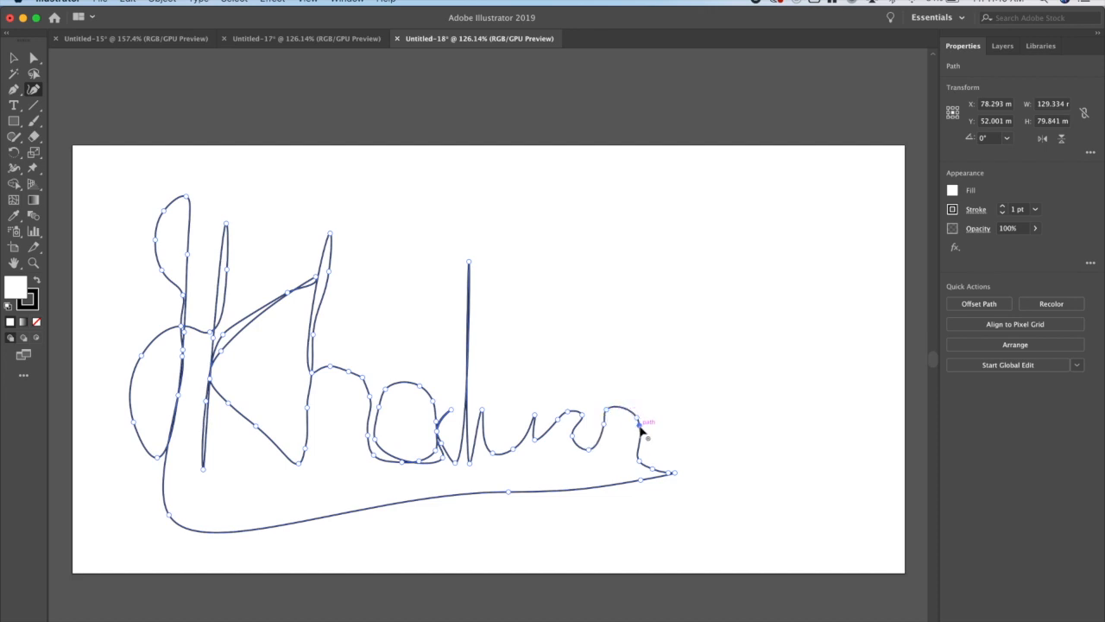
pyautogui.moveTo(636, 415); pyautogui.dragTo(625, 456)
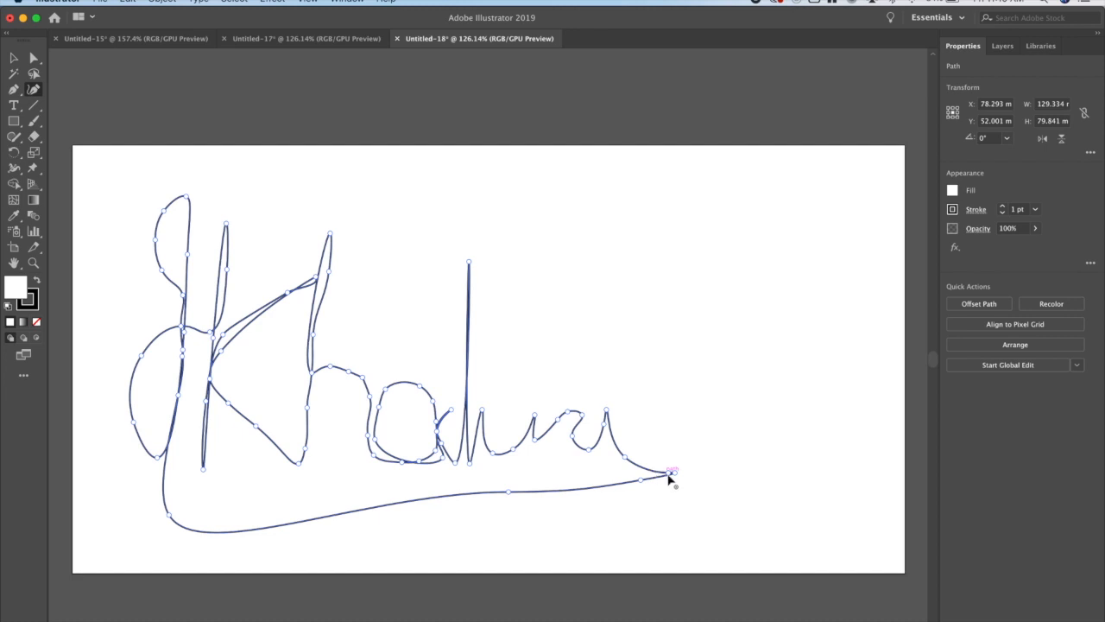
# Remove the surplus anchors at the signature's far tip and turn the underline just below the last letter, about 121 mm wide overall.
pyautogui.press('super+z')
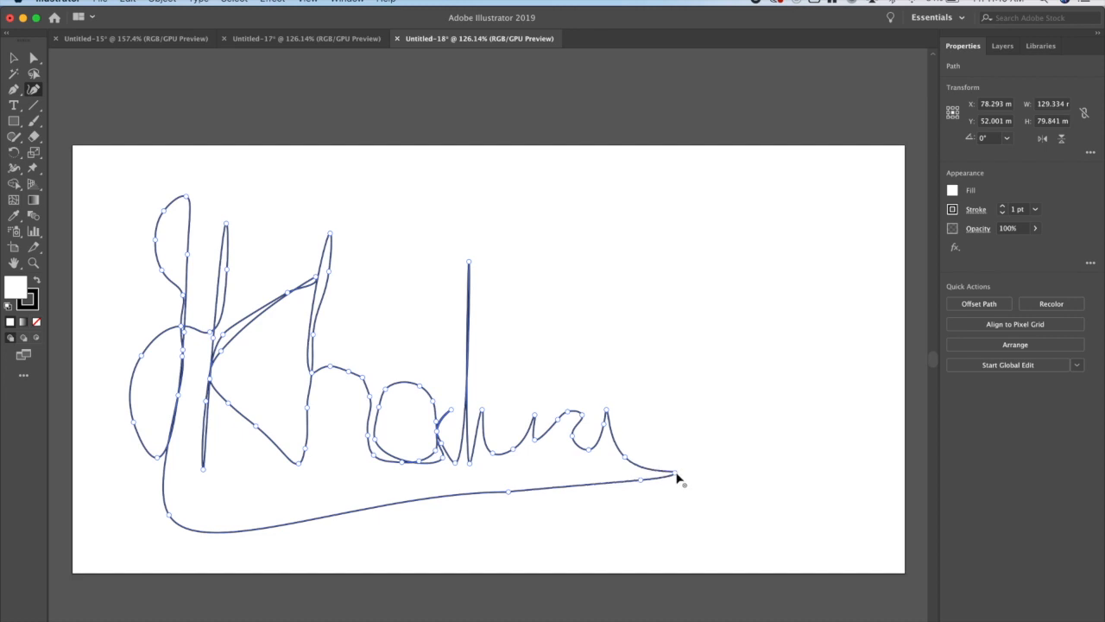
pyautogui.press('super+z')
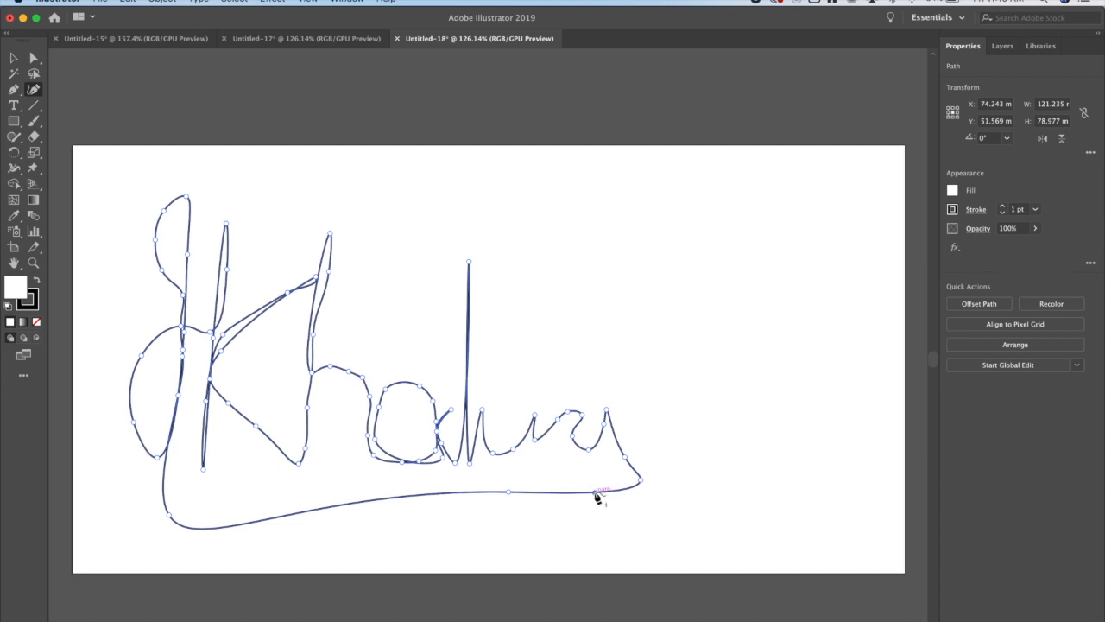
pyautogui.press('super+z')
pyautogui.moveTo(595, 493); pyautogui.dragTo(637, 473)
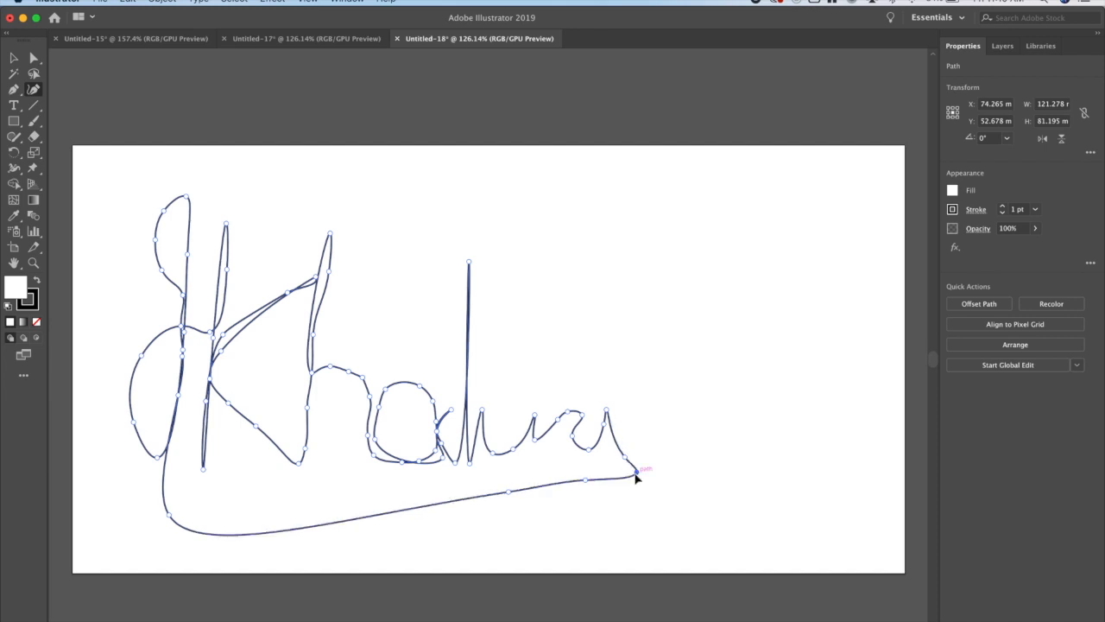
# Raise and smooth the underline closer to the lettering and lift its turn into the J, making the signature about 75 mm high.
pyautogui.moveTo(508, 494); pyautogui.dragTo(476, 486)
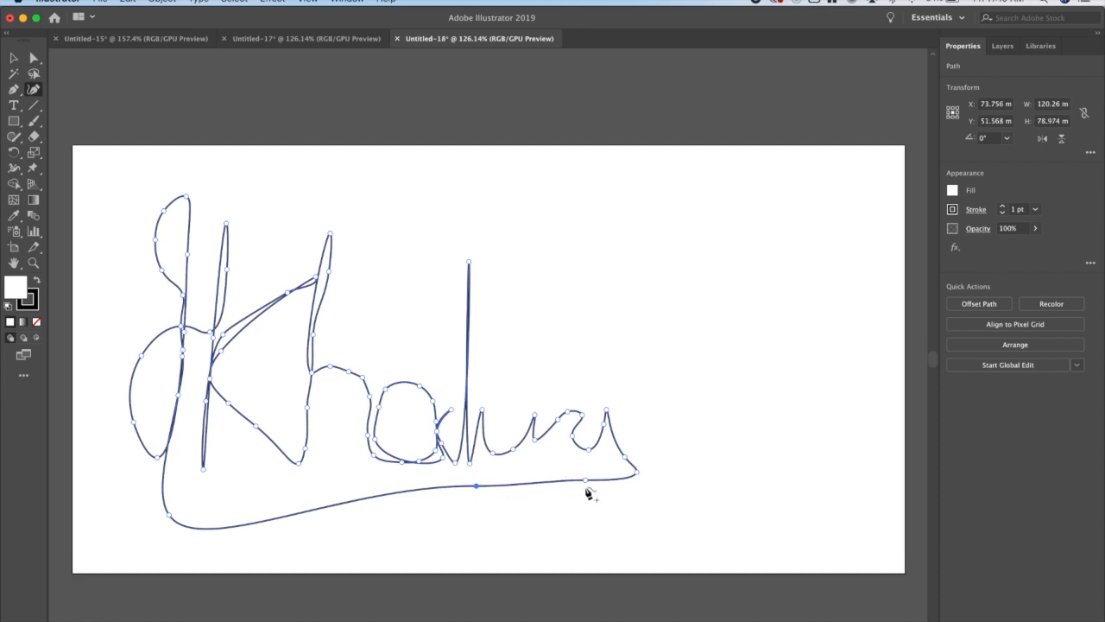
pyautogui.moveTo(585, 483); pyautogui.dragTo(582, 470)
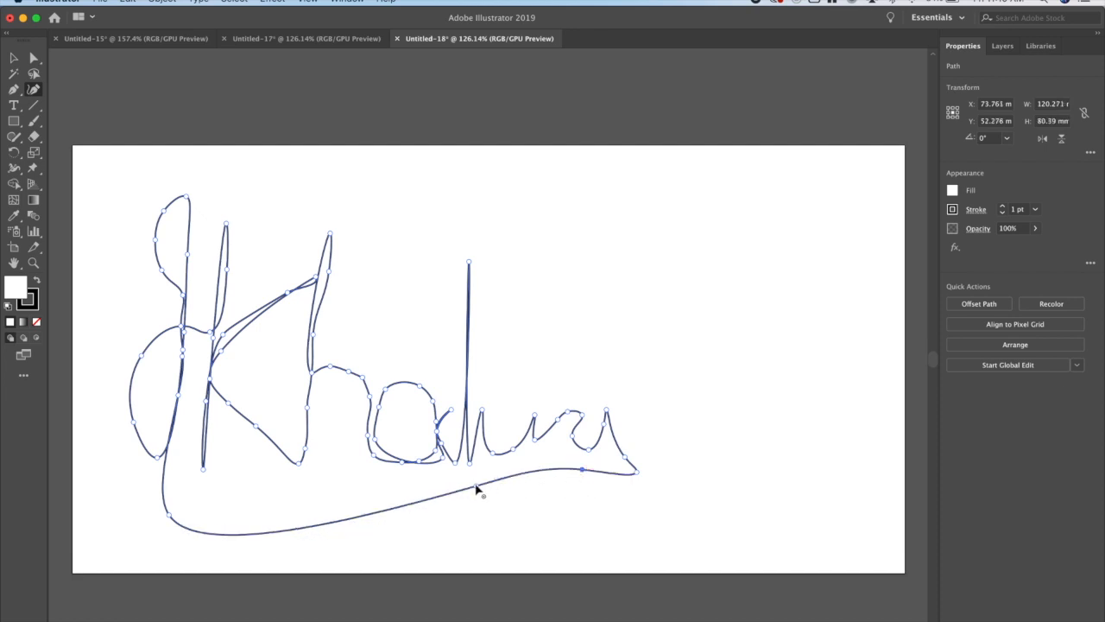
pyautogui.moveTo(475, 488); pyautogui.dragTo(458, 482)
pyautogui.moveTo(276, 520); pyautogui.dragTo(309, 496)
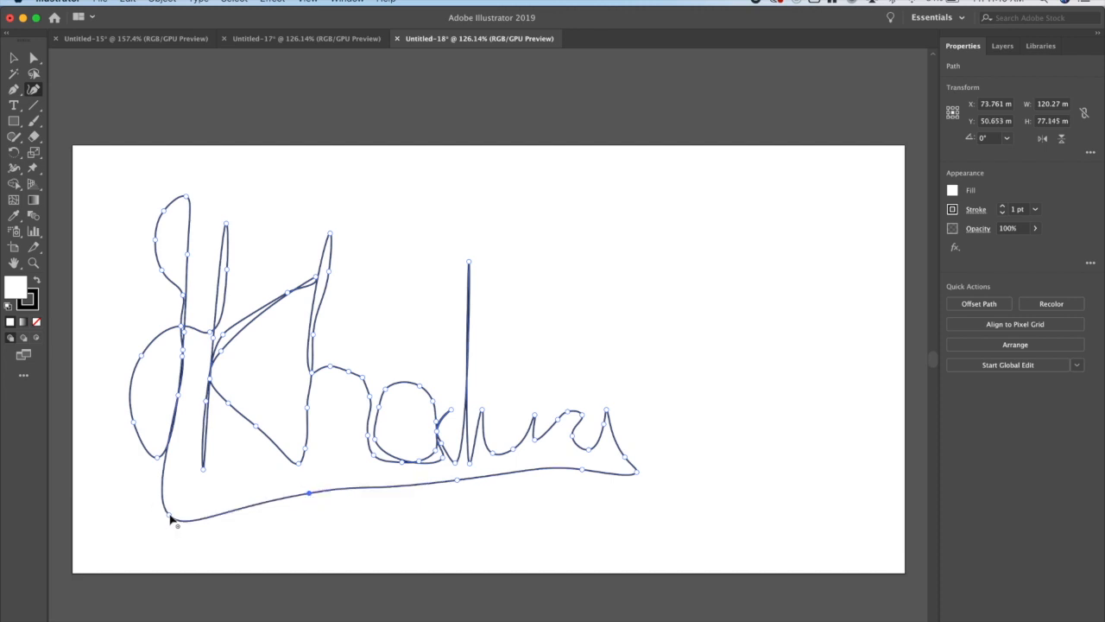
pyautogui.moveTo(173, 519); pyautogui.dragTo(170, 508)
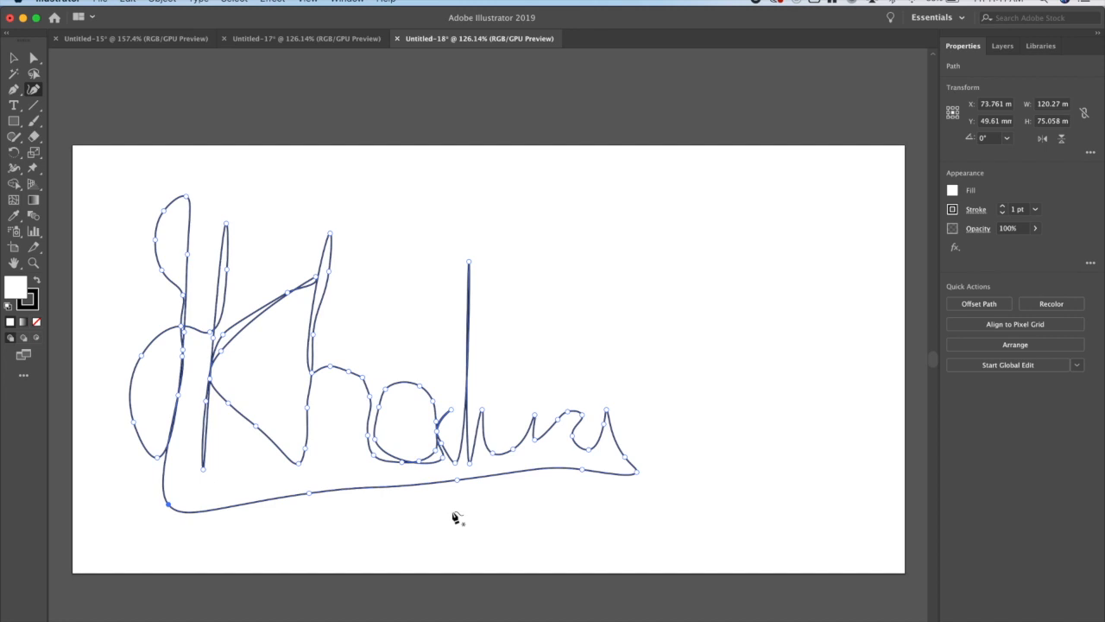
# Add an anchor on the upstroke after the tall stem and pull it onto the stem to form an h shoulder.
pyautogui.click(476, 432)
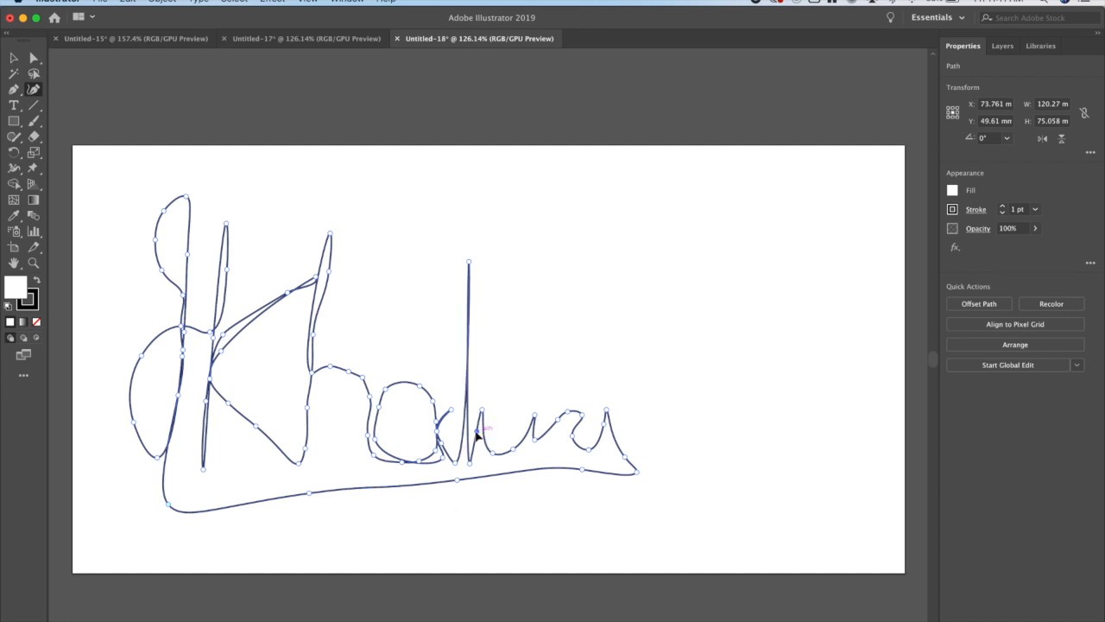
pyautogui.moveTo(477, 434); pyautogui.dragTo(470, 424)
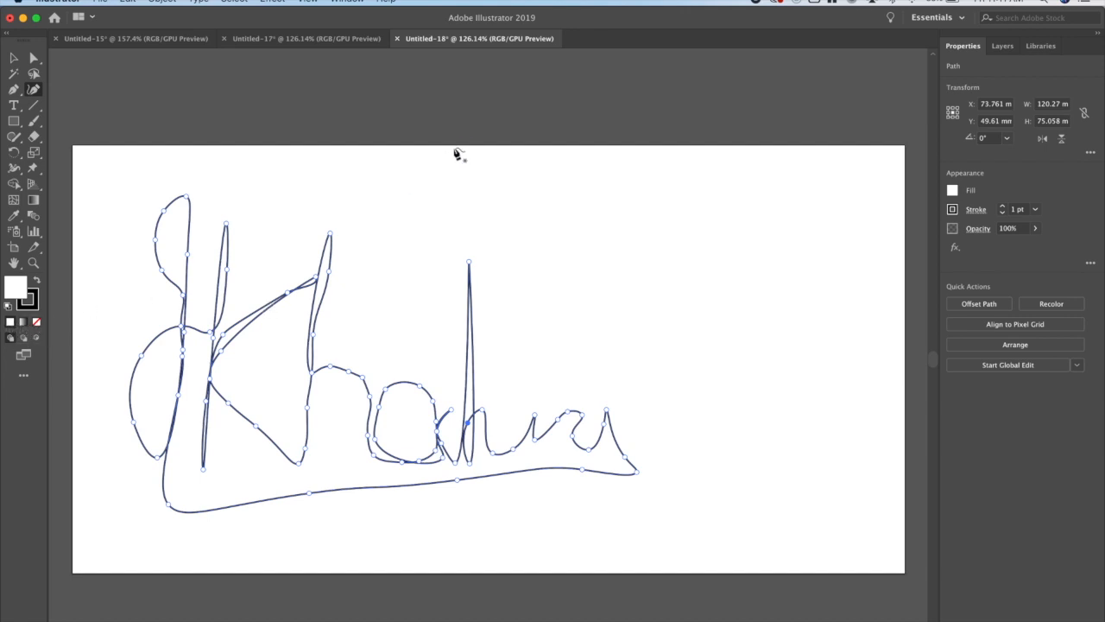
pyautogui.click(520, 110)
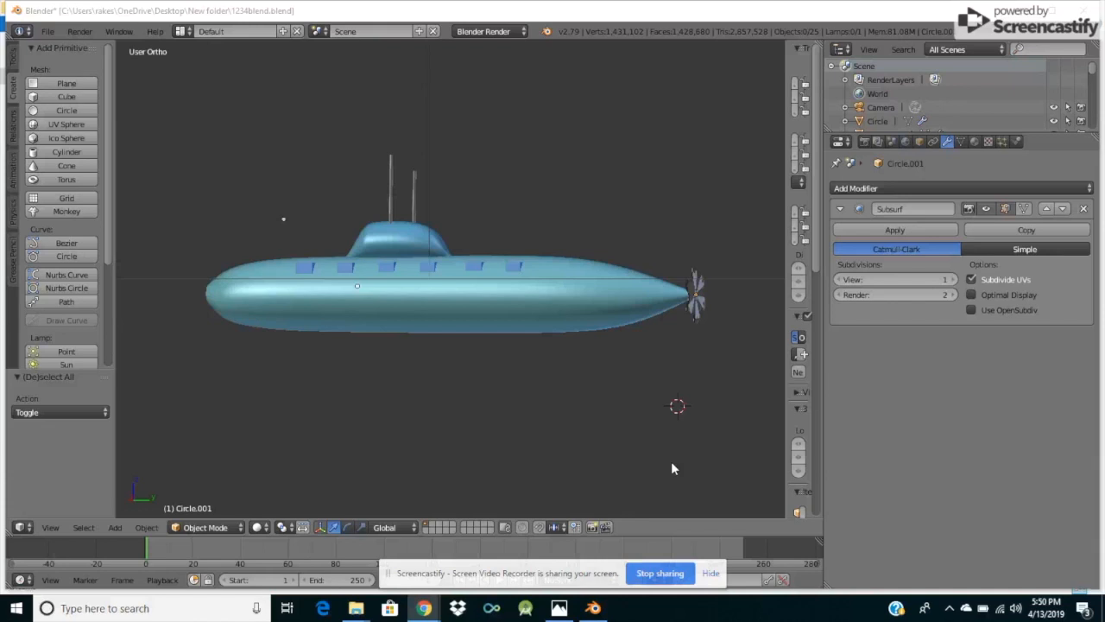
# Switch to Blender and examine the submarine model from all around, including its portholes, tower and propeller.
pyautogui.click(566, 397)
pyautogui.press('KP_4')
pyautogui.press('KP_4')
pyautogui.press('KP_4')
pyautogui.press('KP_4')
pyautogui.press('KP_4')
pyautogui.press('KP_4')
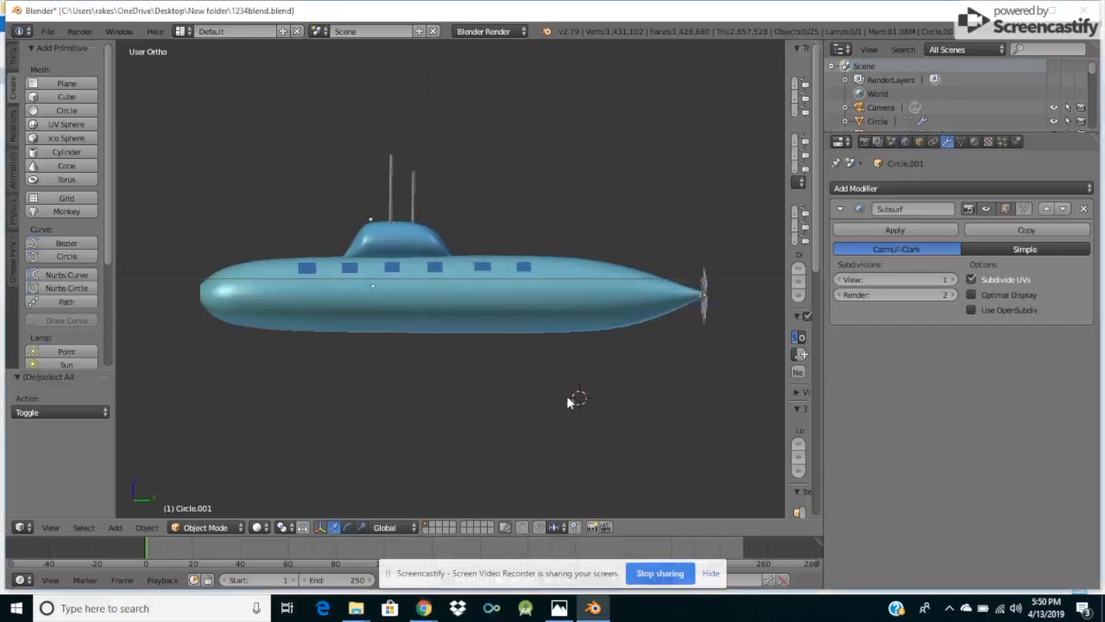
pyautogui.press('KP_4')
pyautogui.press('KP_4')
pyautogui.press('KP_4')
pyautogui.press('KP_4')
pyautogui.press('KP_4')
pyautogui.press('KP_4')
pyautogui.press('KP_4')
pyautogui.press('KP_4')
pyautogui.press('KP_4')
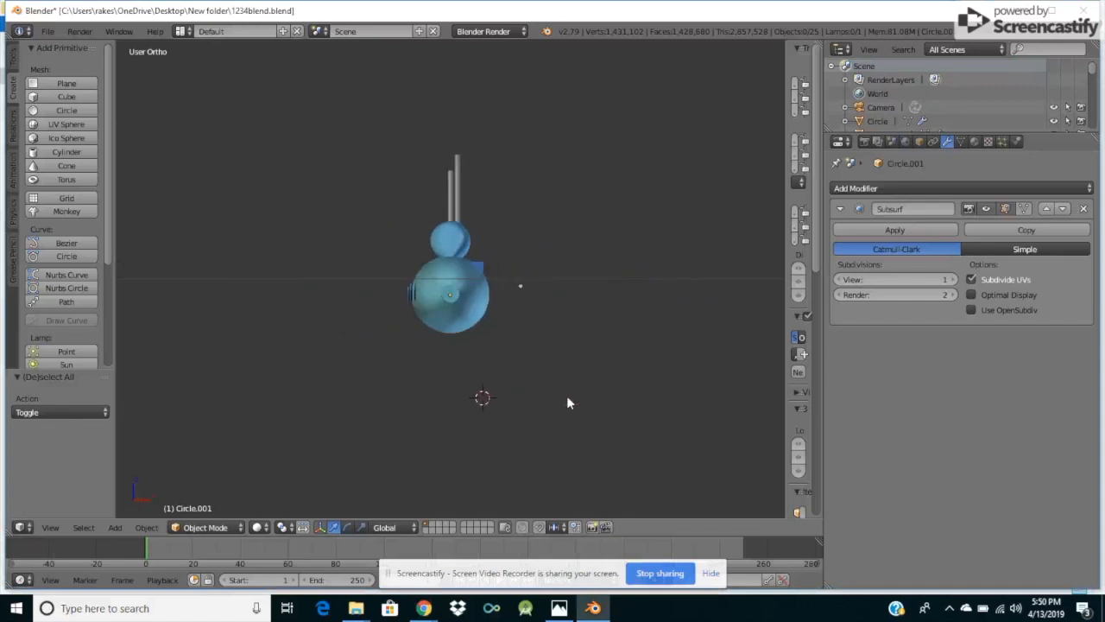
pyautogui.press('KP_4')
pyautogui.press('KP_4')
pyautogui.press('KP_4')
pyautogui.press('KP_4')
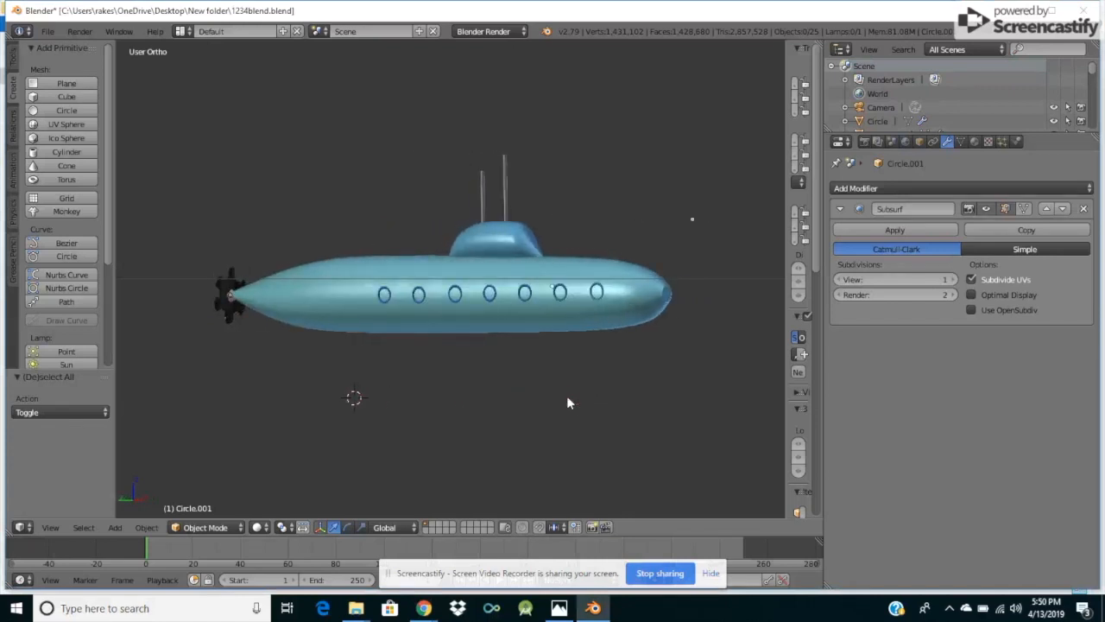
pyautogui.press('KP_4')
pyautogui.press('KP_4')
pyautogui.press('KP_4')
pyautogui.press('KP_4')
pyautogui.press('KP_4')
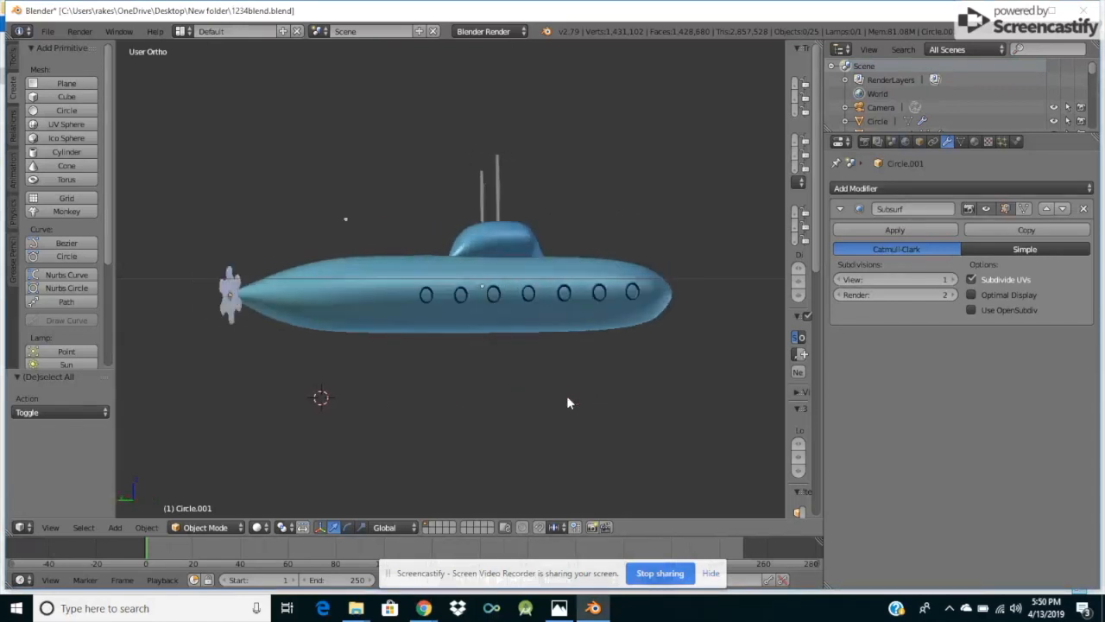
# Examine the submarine from the propeller end and from directly above.
pyautogui.press('KP_4')
pyautogui.press('KP_4')
pyautogui.press('KP_4')
pyautogui.press('KP_4')
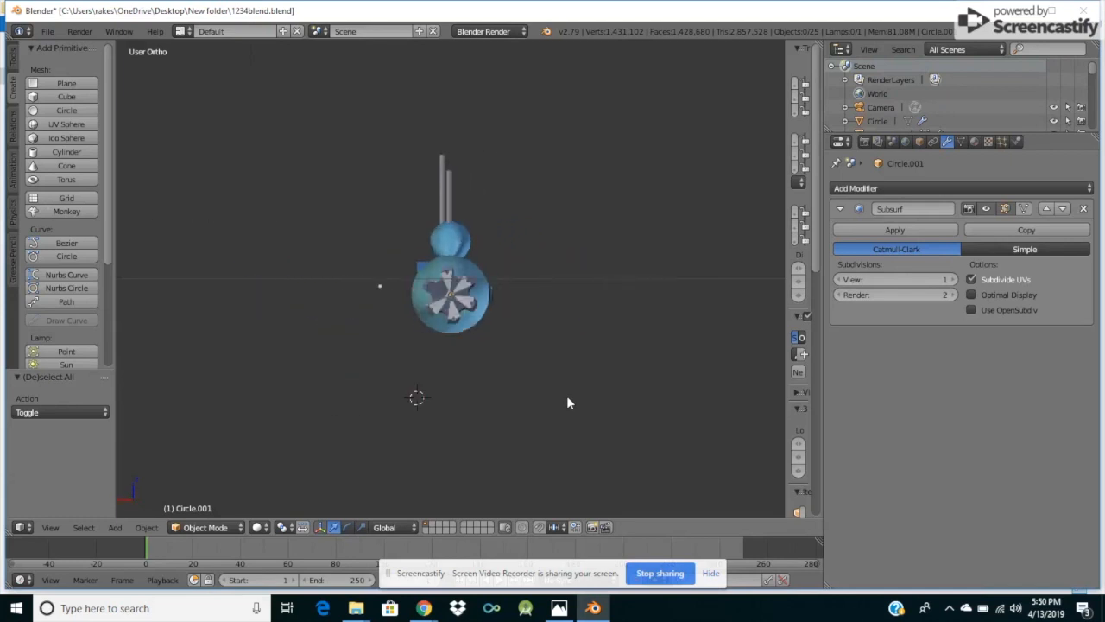
pyautogui.press('KP_8')
pyautogui.press('KP_8')
pyautogui.press('KP_8')
pyautogui.press('KP_8')
pyautogui.press('KP_8')
pyautogui.press('KP_8')
pyautogui.press('KP_8')
pyautogui.press('KP_8')
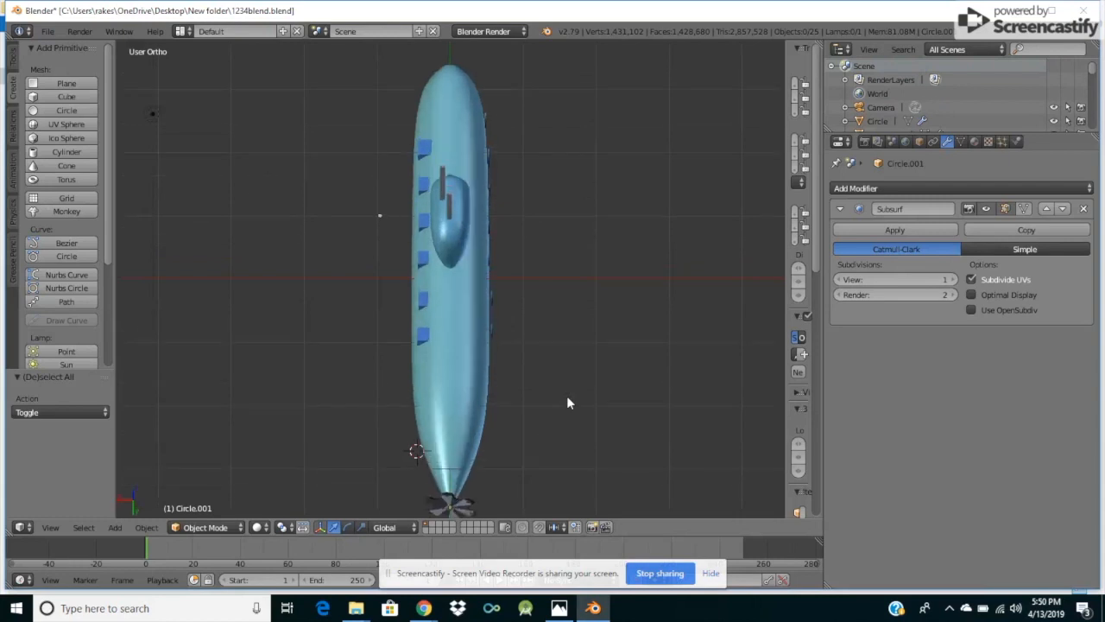
pyautogui.press('KP_4')
pyautogui.press('KP_4')
pyautogui.press('KP_4')
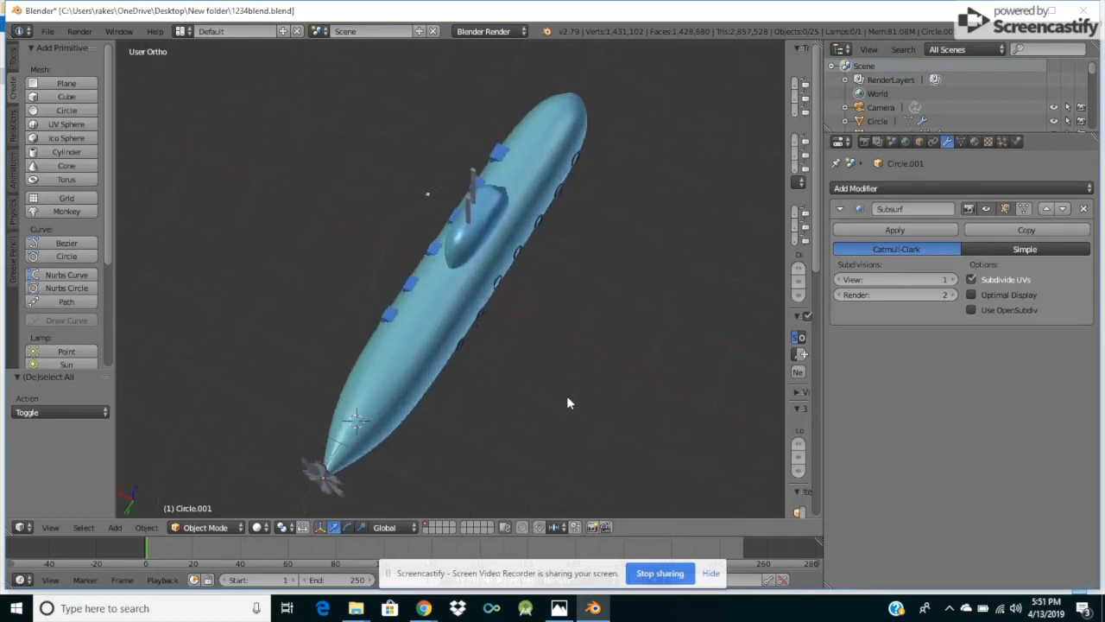
# Examine the submarine's deck, porthole side and tower from raised angles, turning around to the bow.
pyautogui.press('KP_4')
pyautogui.press('KP_4')
pyautogui.press('KP_4')
pyautogui.press('KP_4')
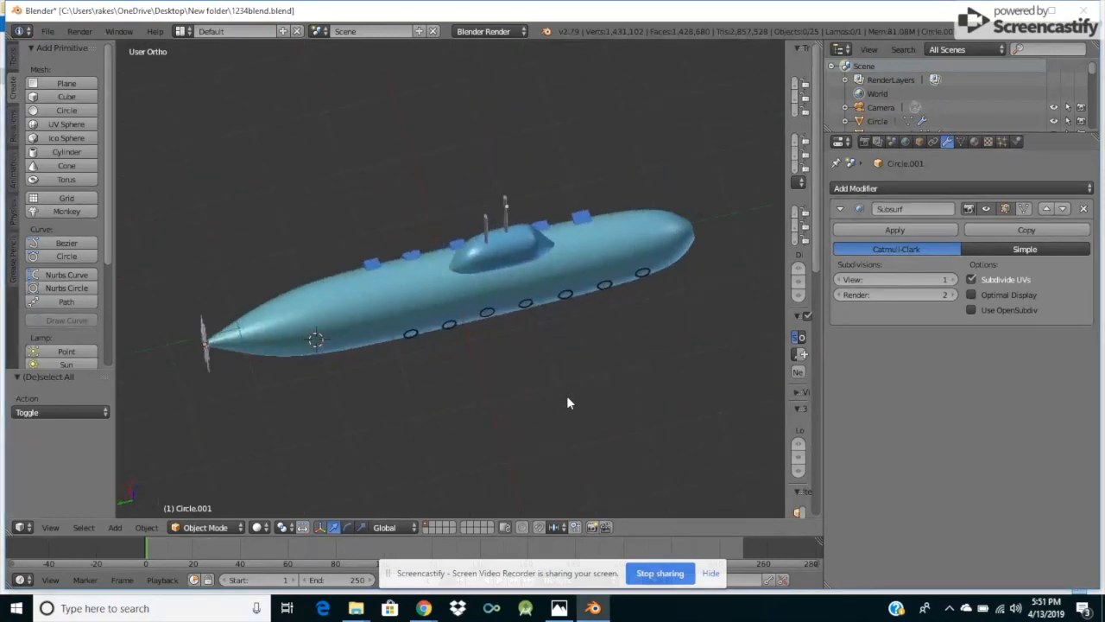
pyautogui.press('KP_8')
pyautogui.press('KP_4')
pyautogui.press('KP_4')
pyautogui.press('KP_4')
pyautogui.press('KP_4')
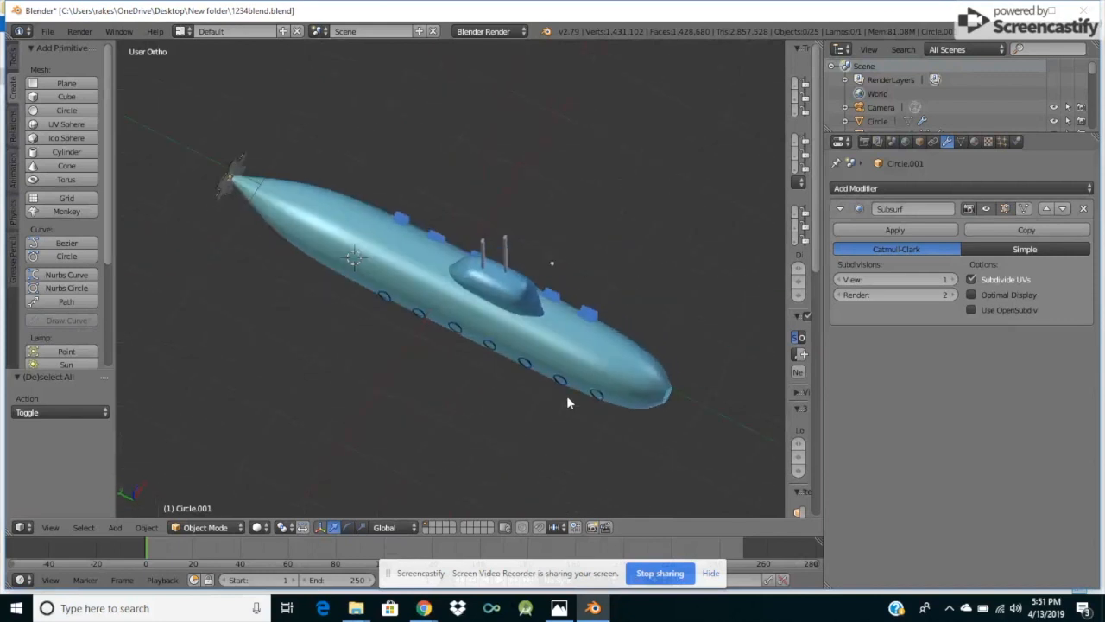
pyautogui.press('KP_4')
pyautogui.press('KP_4')
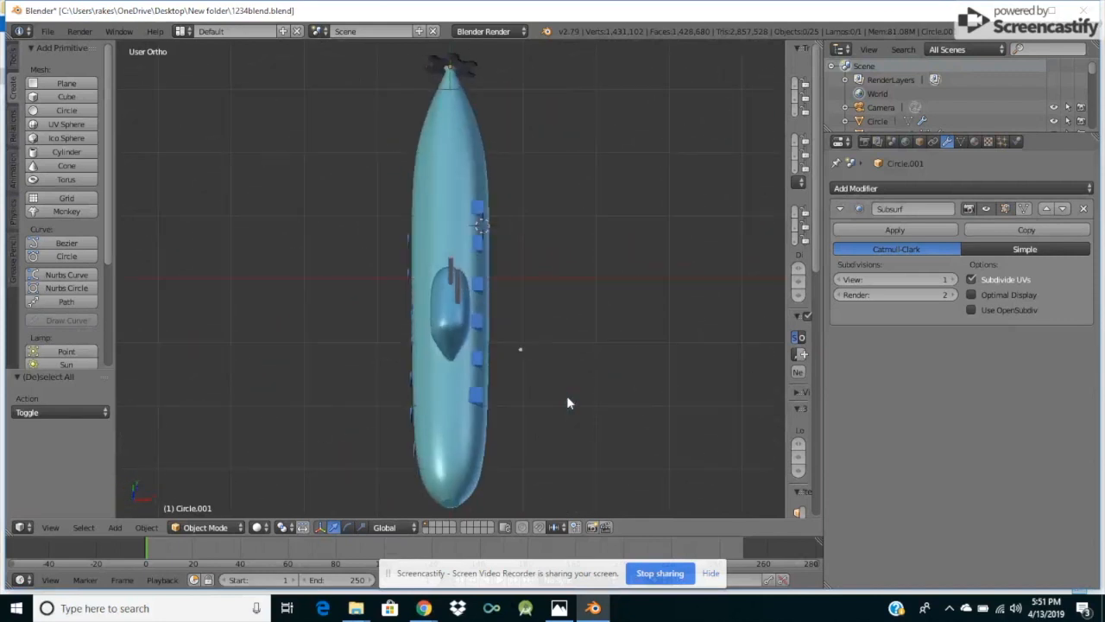
pyautogui.press('KP_8')
pyautogui.press('KP_8')
pyautogui.press('KP_8')
pyautogui.press('KP_8')
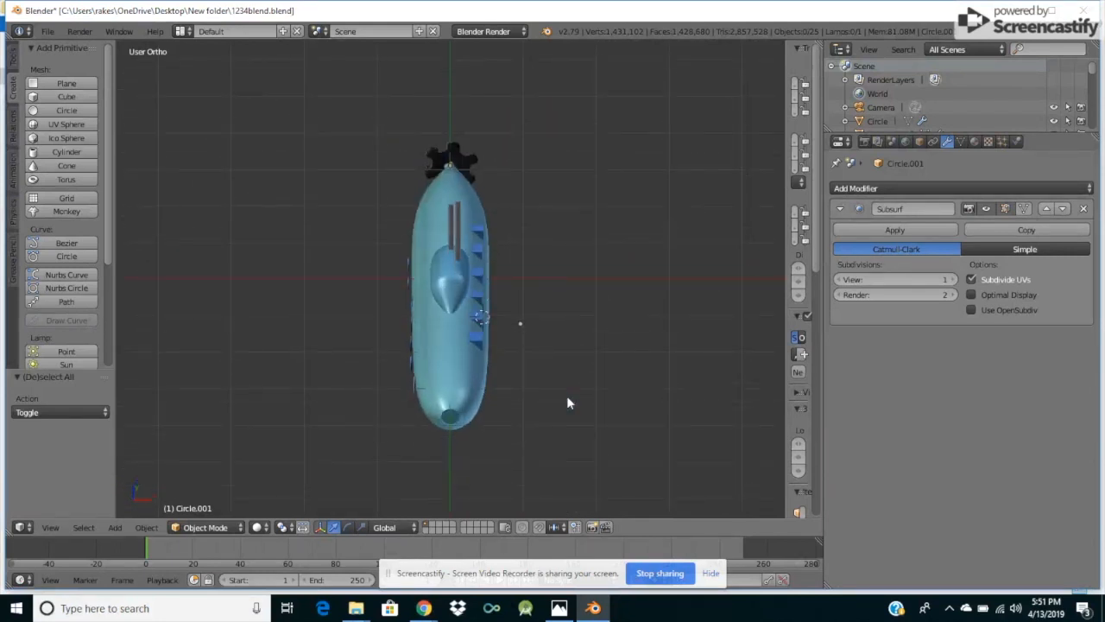
pyautogui.press('KP_8')
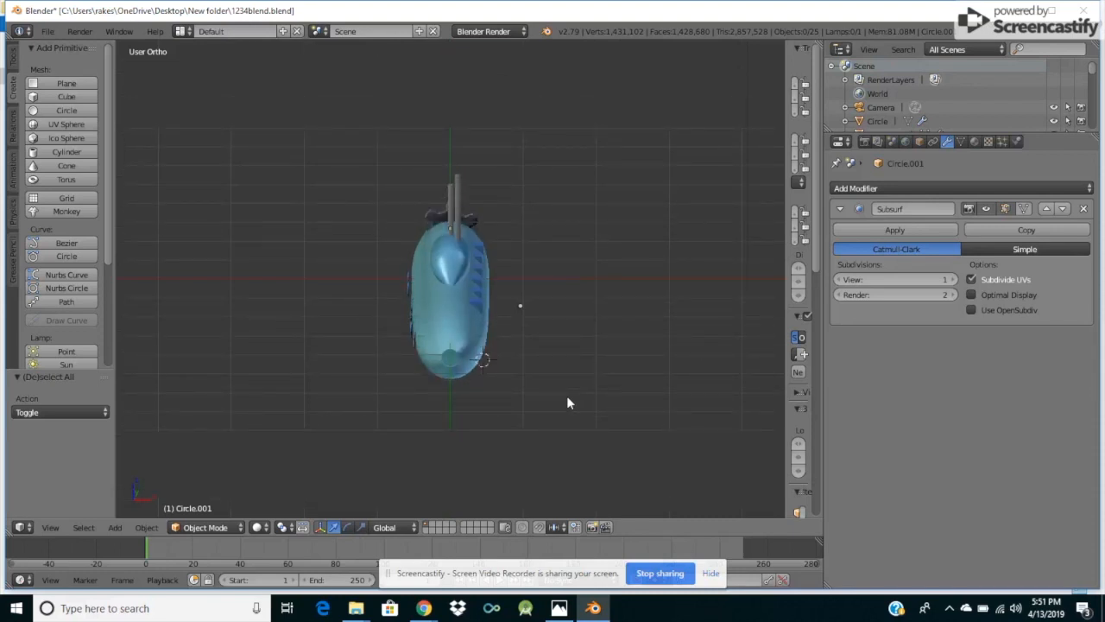
# Examine the hull side with the square blocks at level height and from a raised angle.
pyautogui.press('KP_6')
pyautogui.press('KP_6')
pyautogui.press('KP_2')
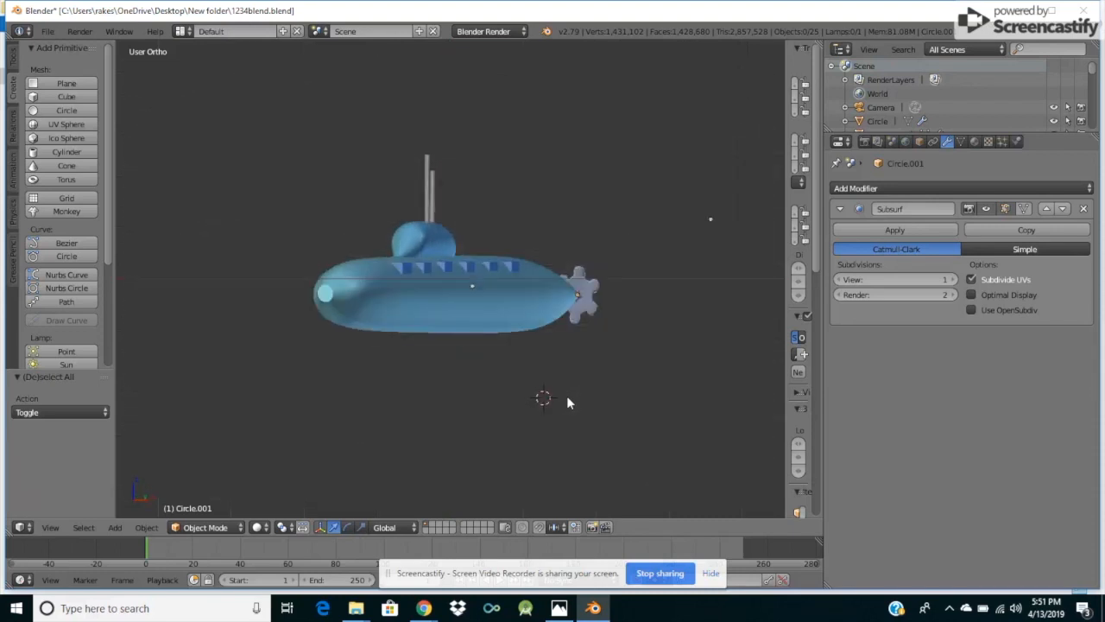
pyautogui.press('KP_6')
pyautogui.press('KP_6')
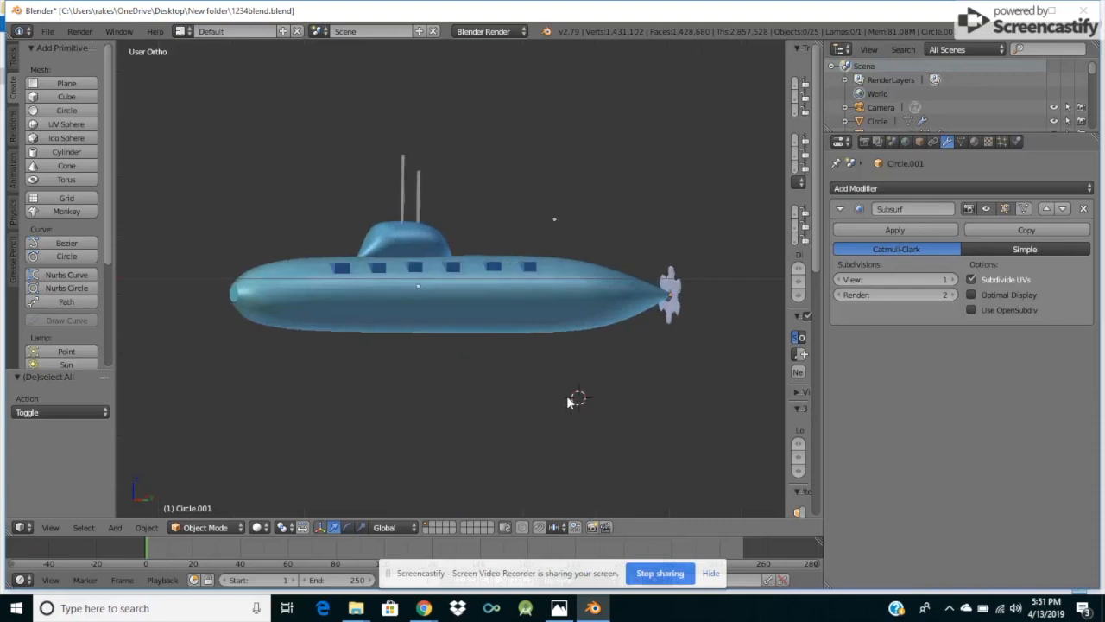
pyautogui.press('KP_8')
pyautogui.press('KP_6')
pyautogui.press('KP_4')
pyautogui.press('KP_4')
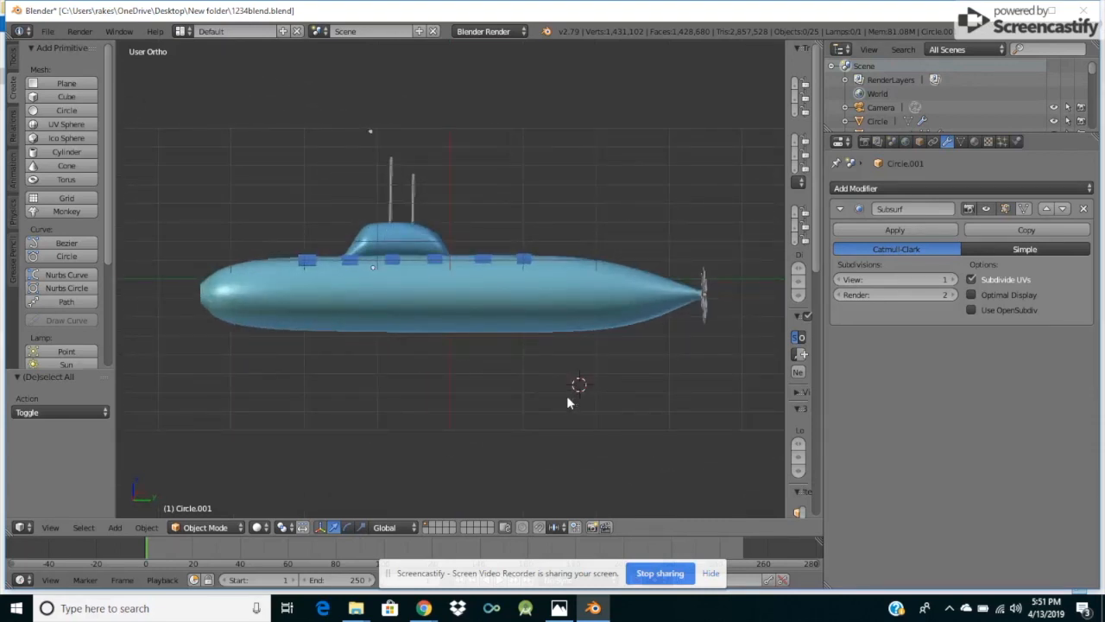
pyautogui.press('KP_4')
pyautogui.press('KP_4')
pyautogui.press('KP_8')
pyautogui.press('KP_8')
pyautogui.press('KP_8')
pyautogui.press('KP_8')
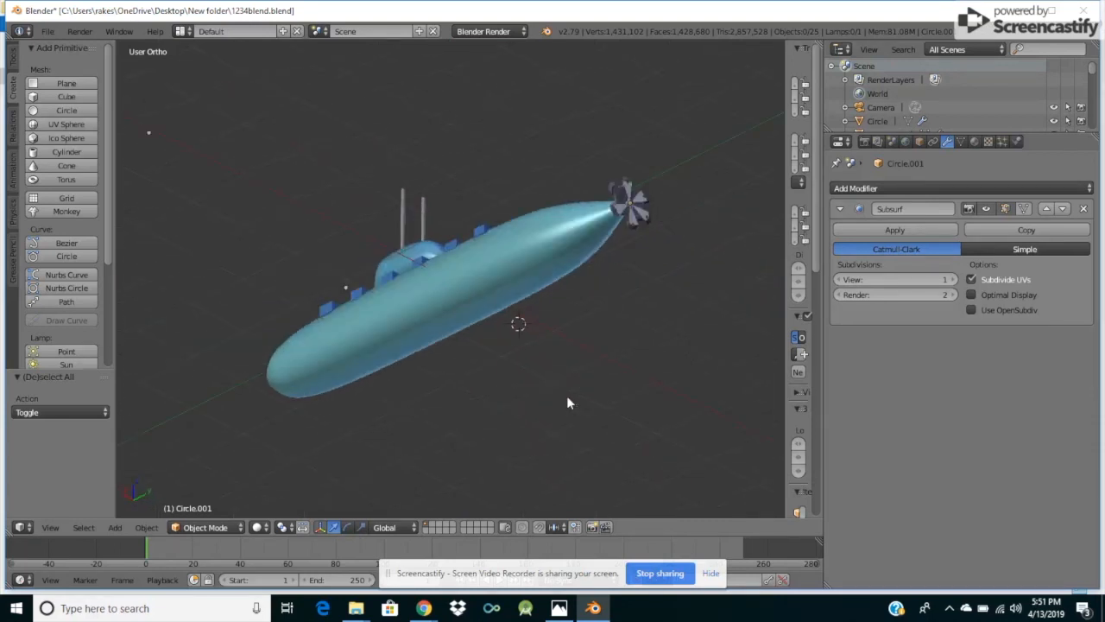
# Check the submarine's underside, propeller and porthole side from low angles.
pyautogui.press('KP_4')
pyautogui.press('KP_4')
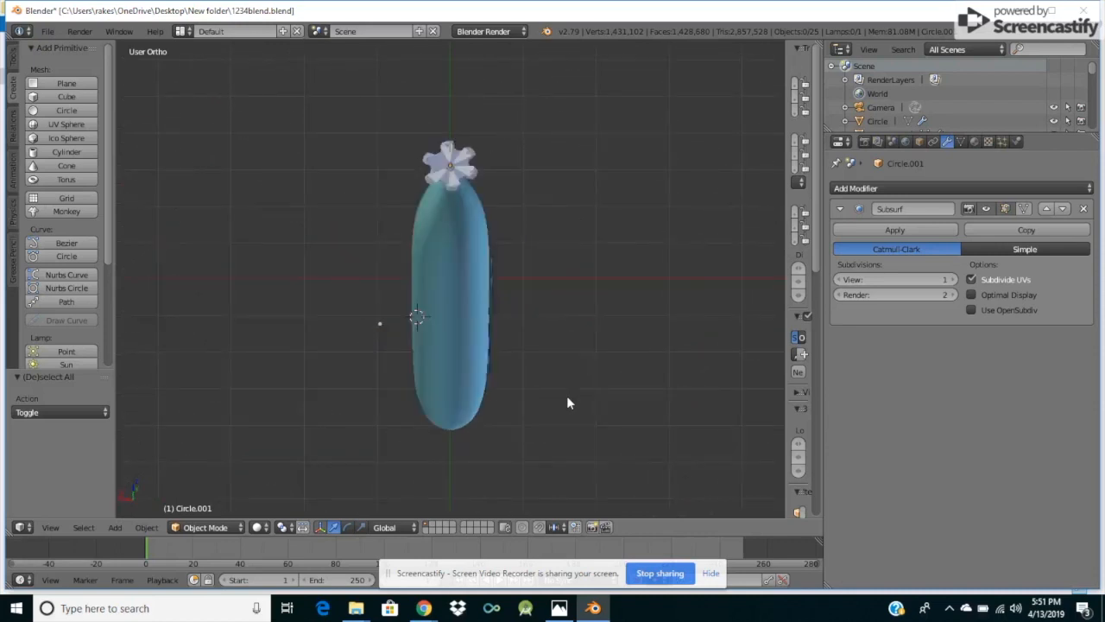
pyautogui.press('KP_4')
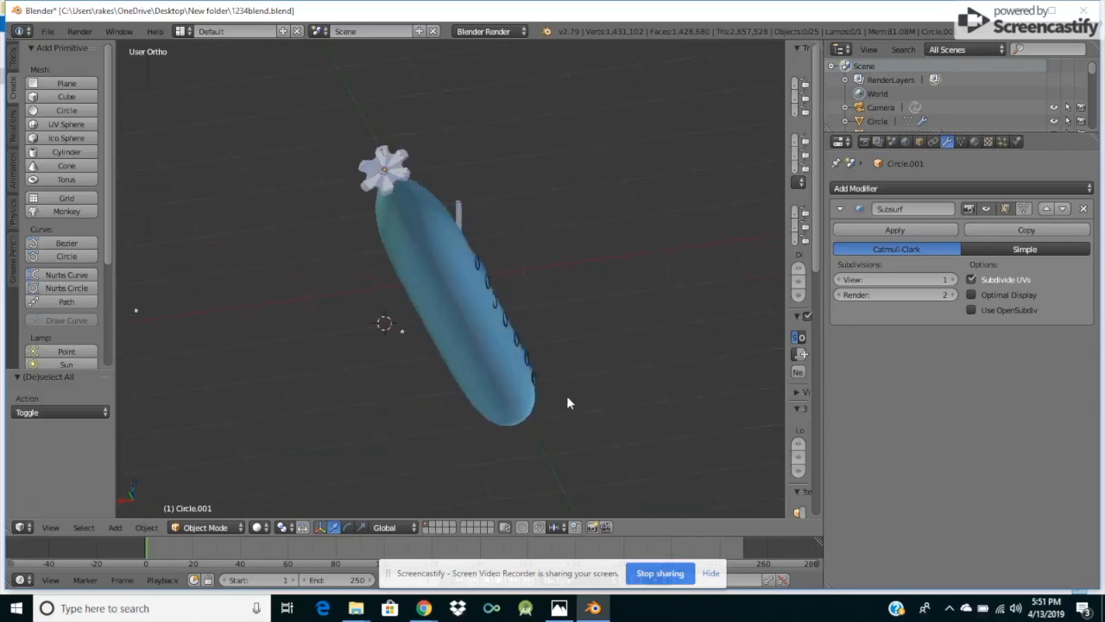
pyautogui.press('KP_4')
pyautogui.press('KP_2')
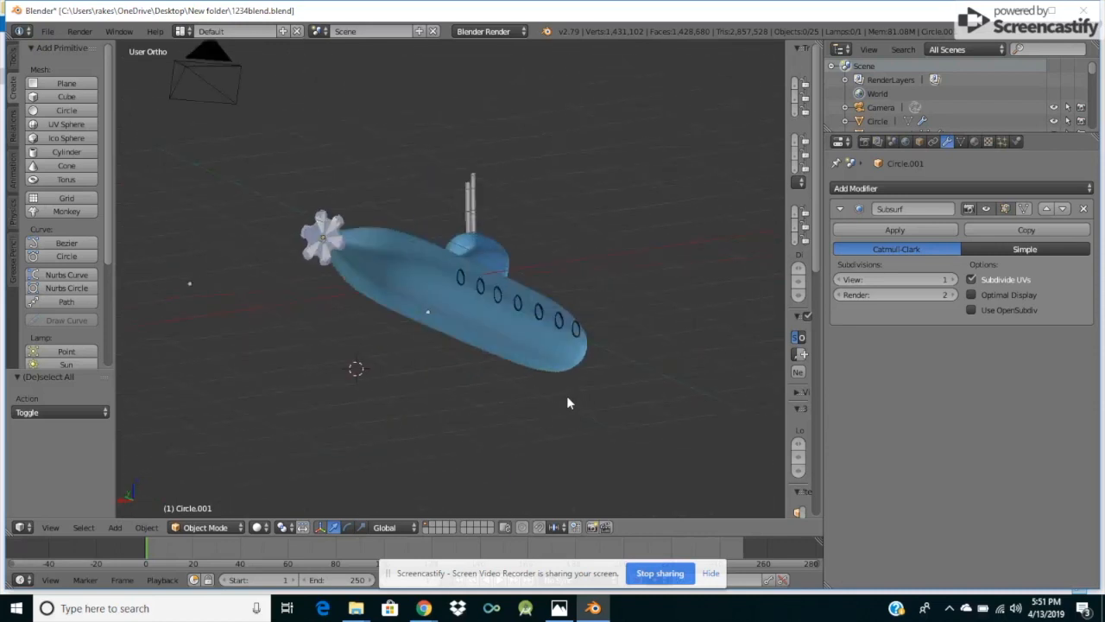
pyautogui.press('KP_2')
pyautogui.press('KP_6')
pyautogui.press('KP_8')
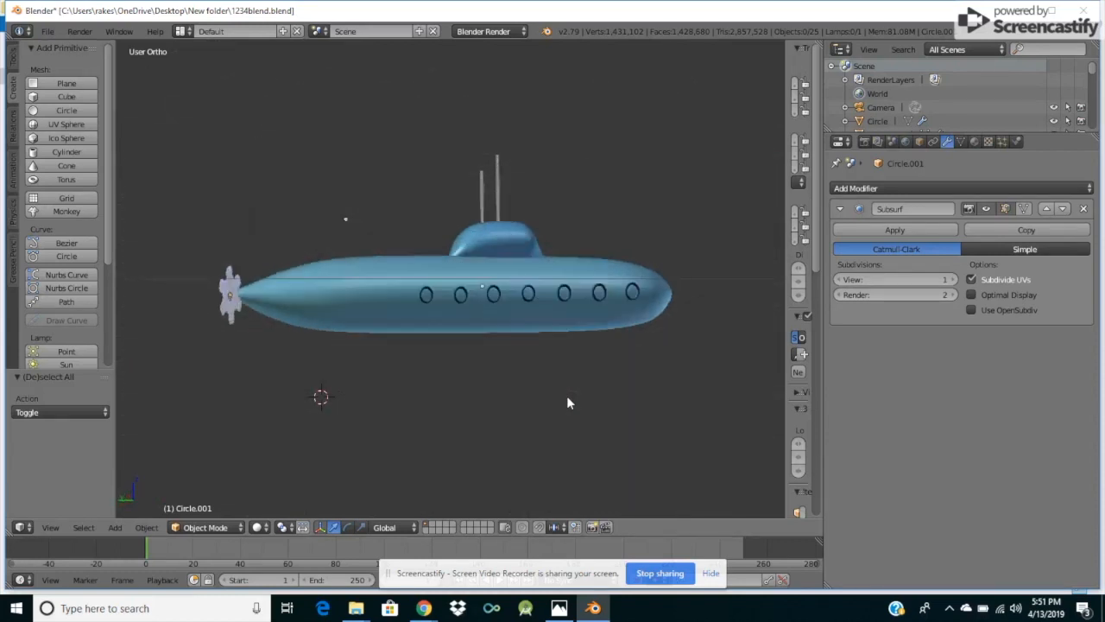
# Circle the submarine at level height from the porthole side past the bow.
pyautogui.press('KP_6')
pyautogui.press('KP_6')
pyautogui.press('KP_6')
pyautogui.press('KP_6')
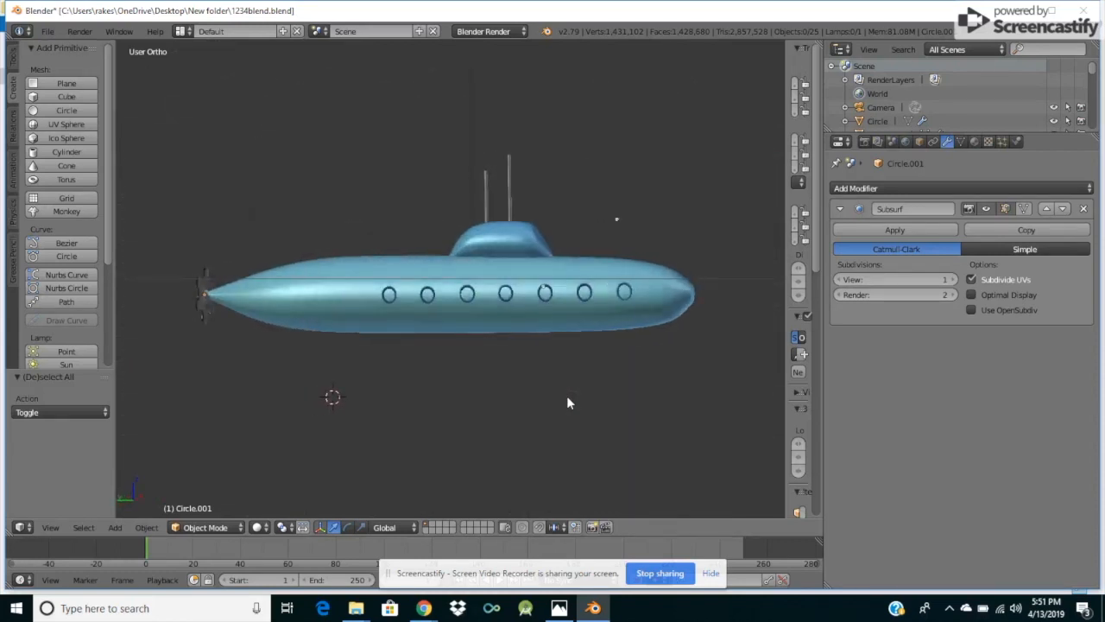
pyautogui.press('KP_6')
pyautogui.press('KP_6')
pyautogui.press('KP_6')
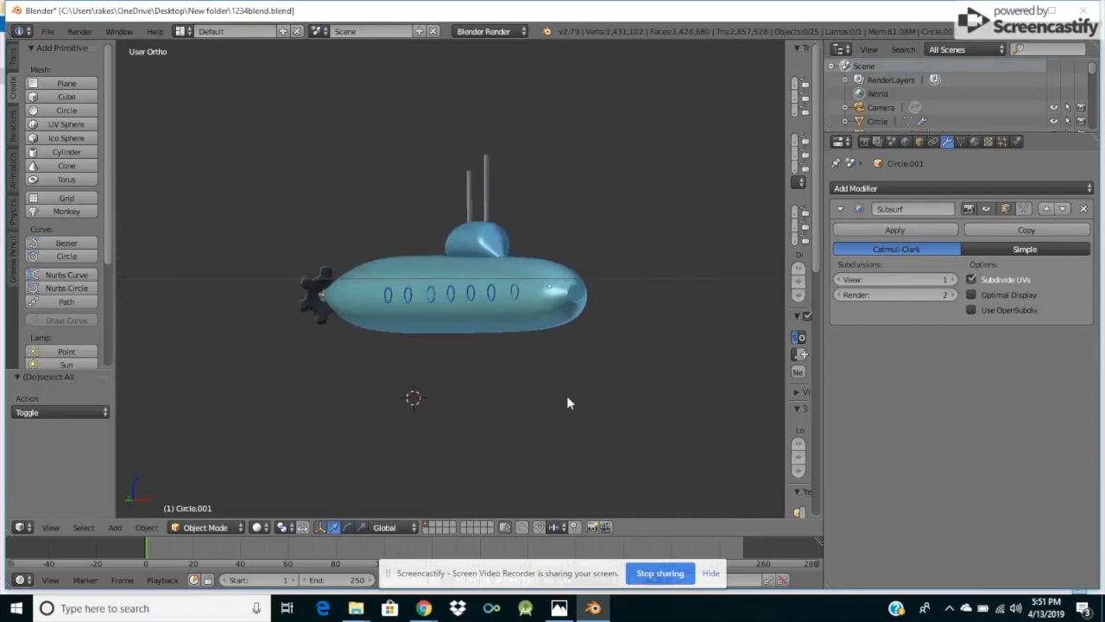
pyautogui.press('KP_6')
pyautogui.press('KP_6')
pyautogui.press('KP_6')
pyautogui.press('KP_6')
pyautogui.press('KP_6')
pyautogui.press('KP_6')
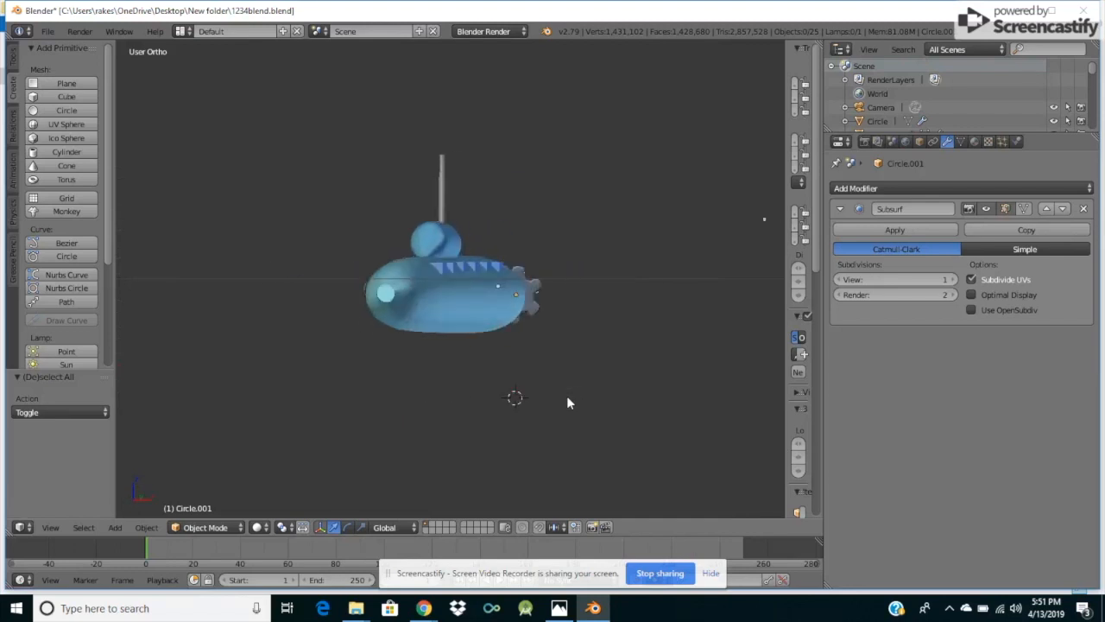
# Examine the bow, tower and square blocks along the hull from increasingly high angles.
pyautogui.press('KP_8')
pyautogui.press('KP_8')
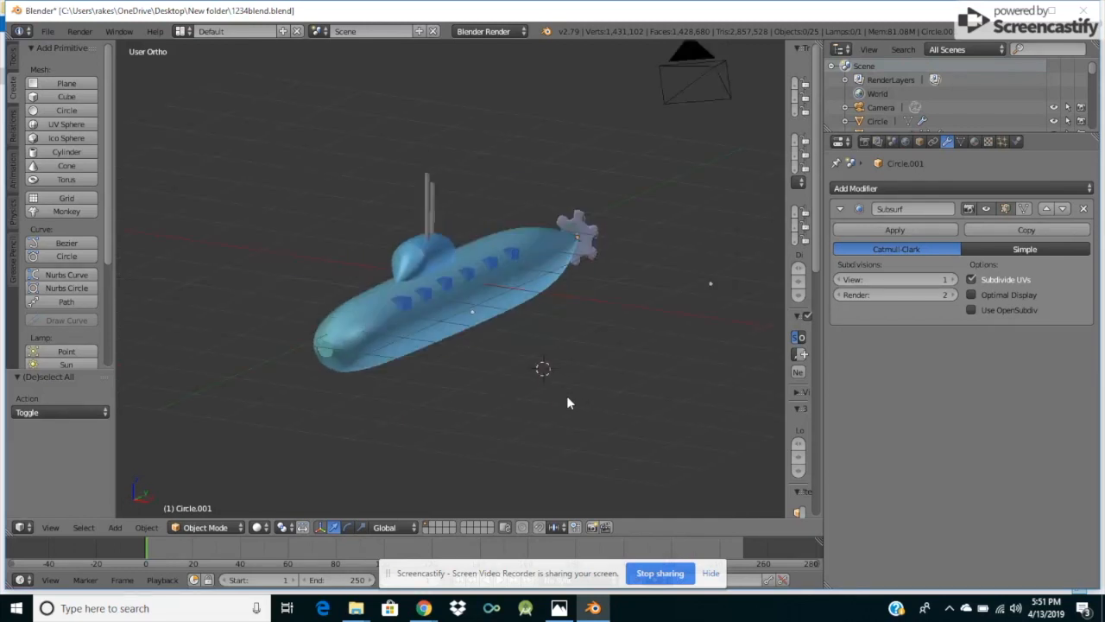
pyautogui.press('KP_8')
pyautogui.press('KP_6')
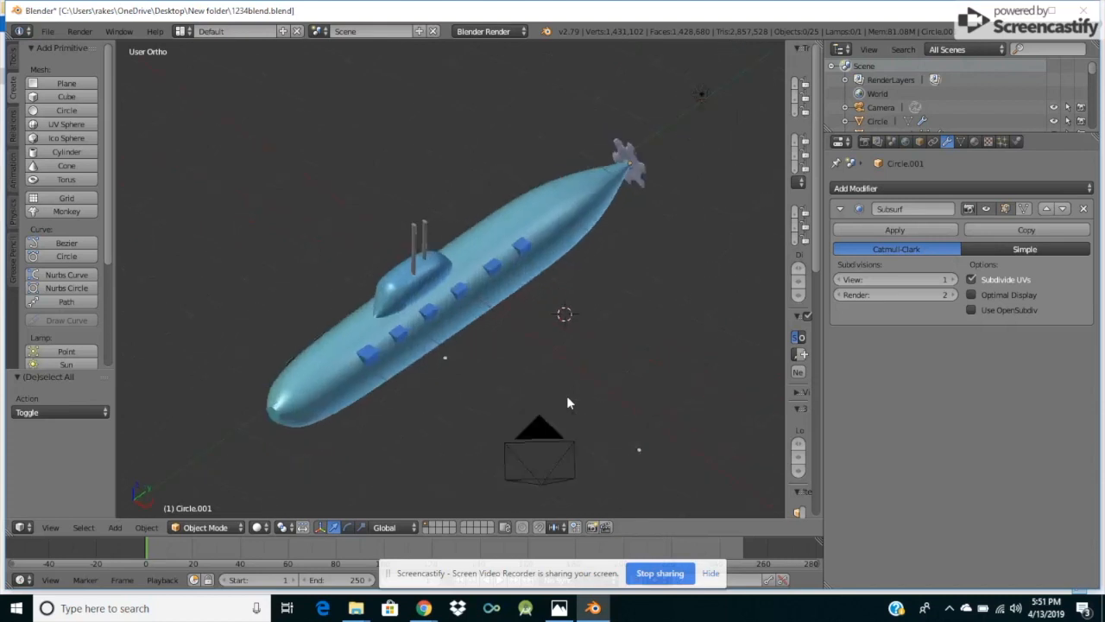
pyautogui.press('KP_4')
pyautogui.press('KP_4')
pyautogui.press('KP_4')
pyautogui.press('KP_4')
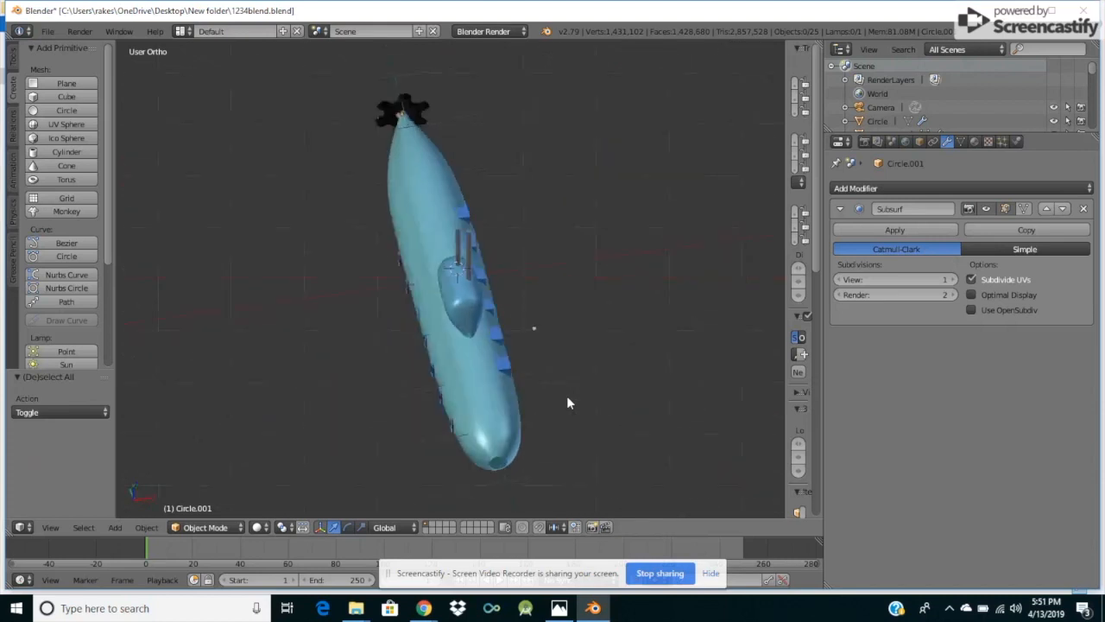
pyautogui.press('KP_4')
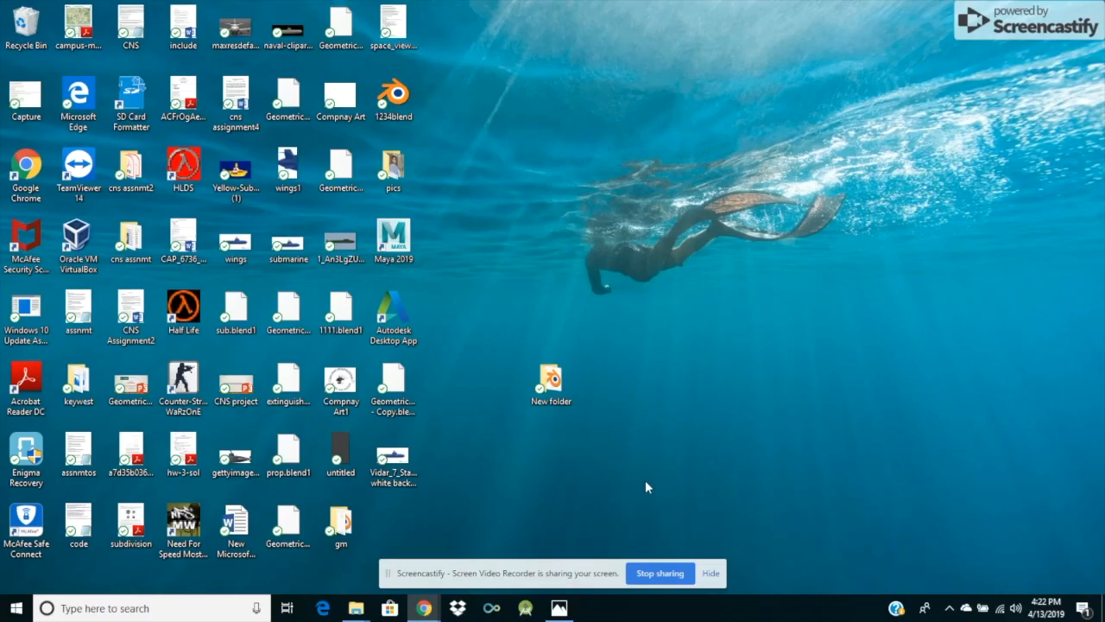
# View the submarine.jpg reference image in Photos and launch a fresh Blender session in front of it.
pyautogui.click(560, 608)
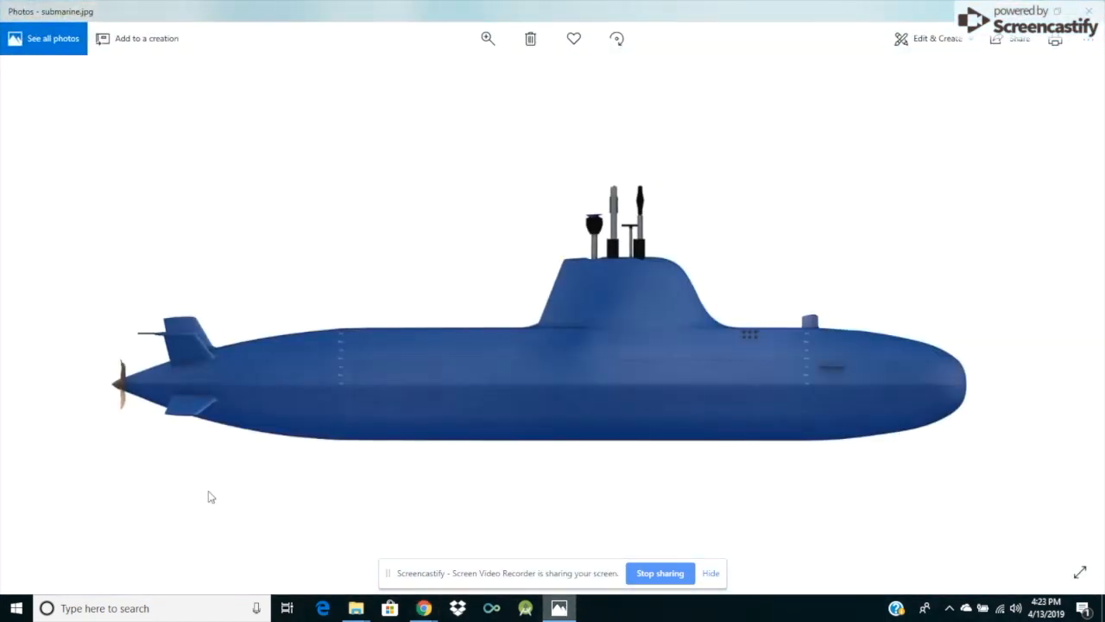
pyautogui.click(137, 608)
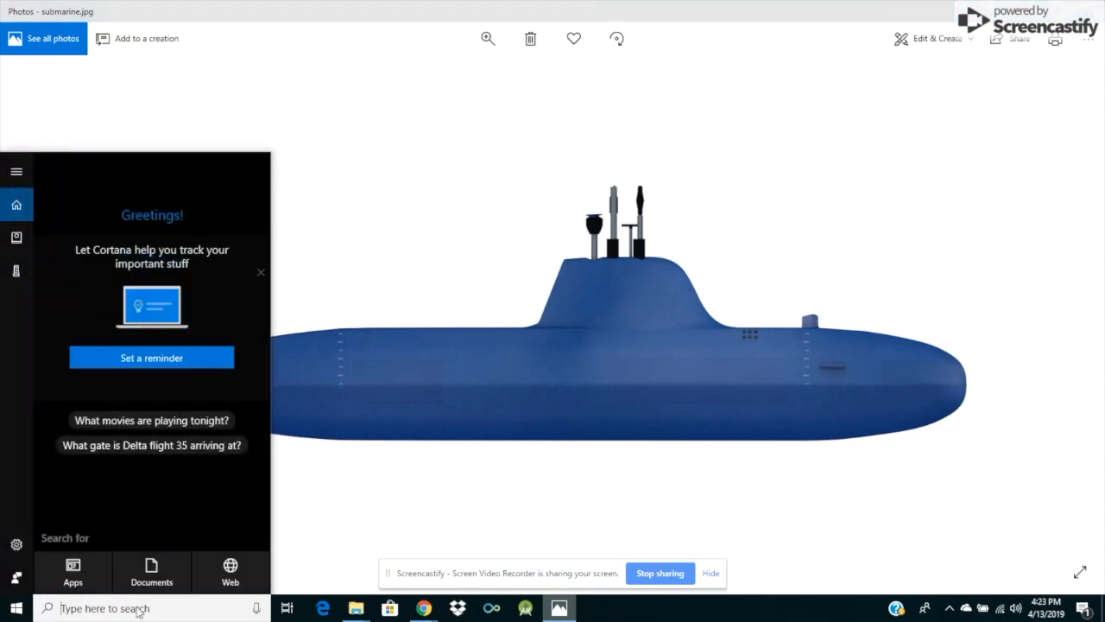
pyautogui.write('blender')
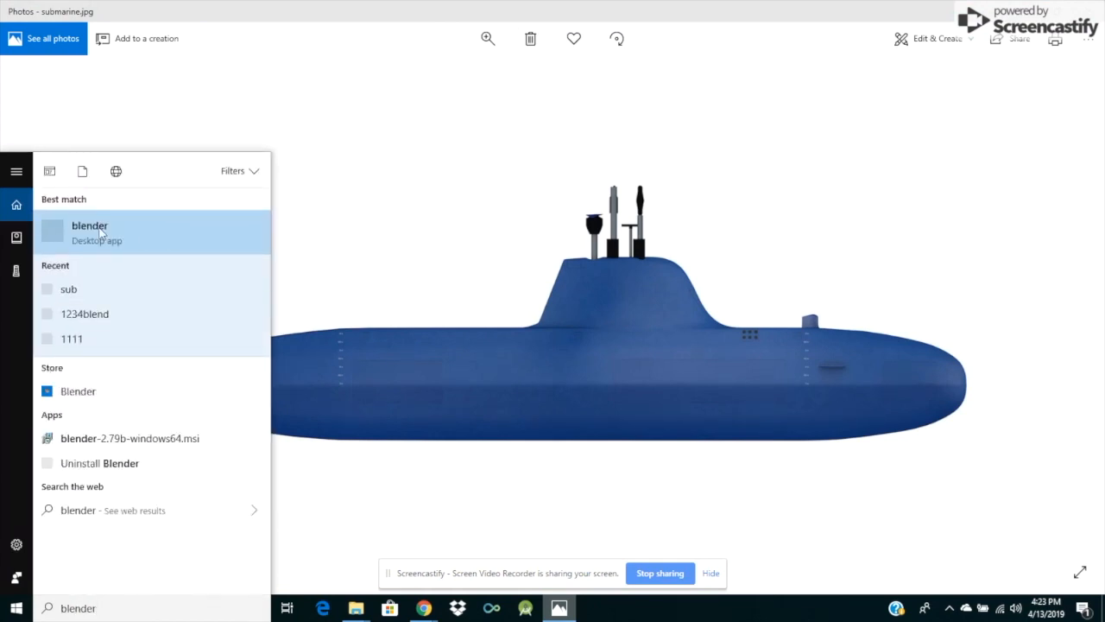
pyautogui.click(100, 232)
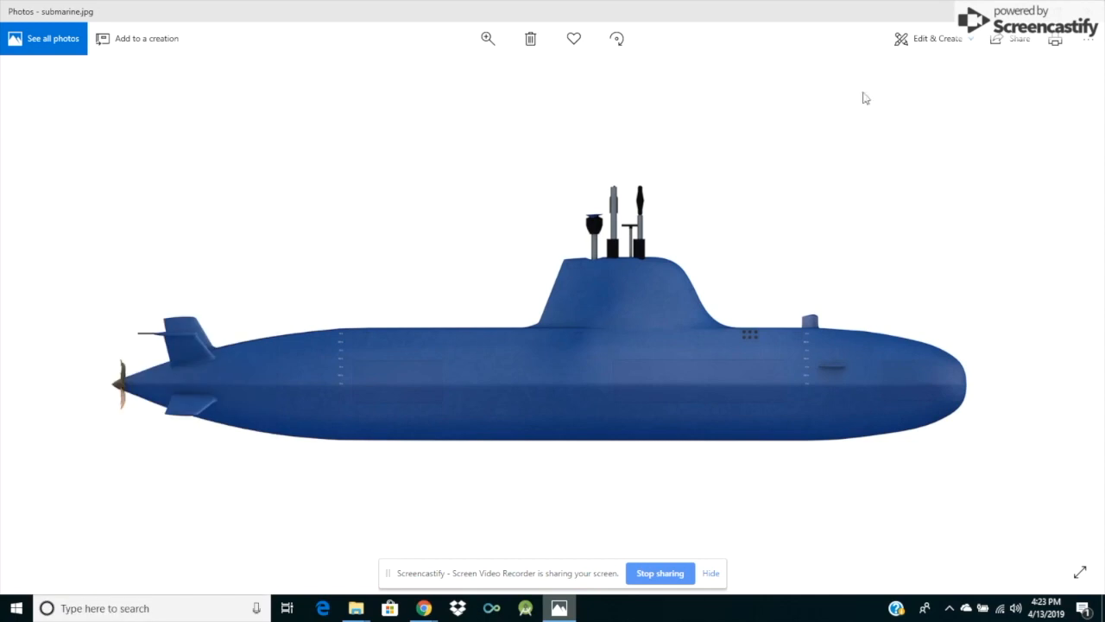
pyautogui.click(1023, 14)
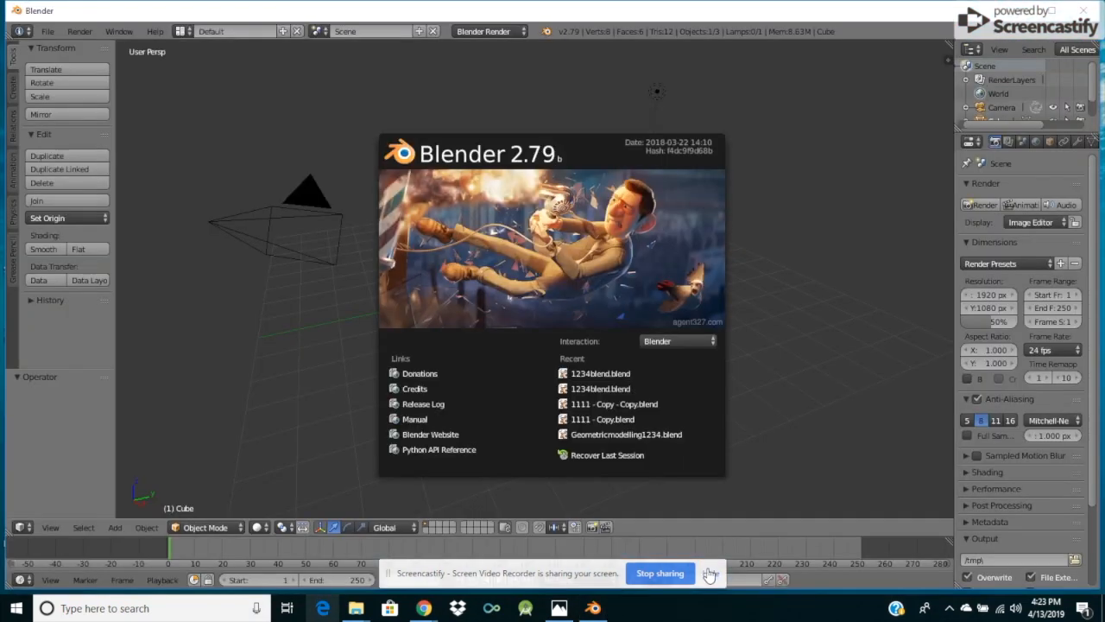
# Dismiss the splash screen and start a new file by reloading the start-up file.
pyautogui.click(57, 34)
pyautogui.click(57, 34)
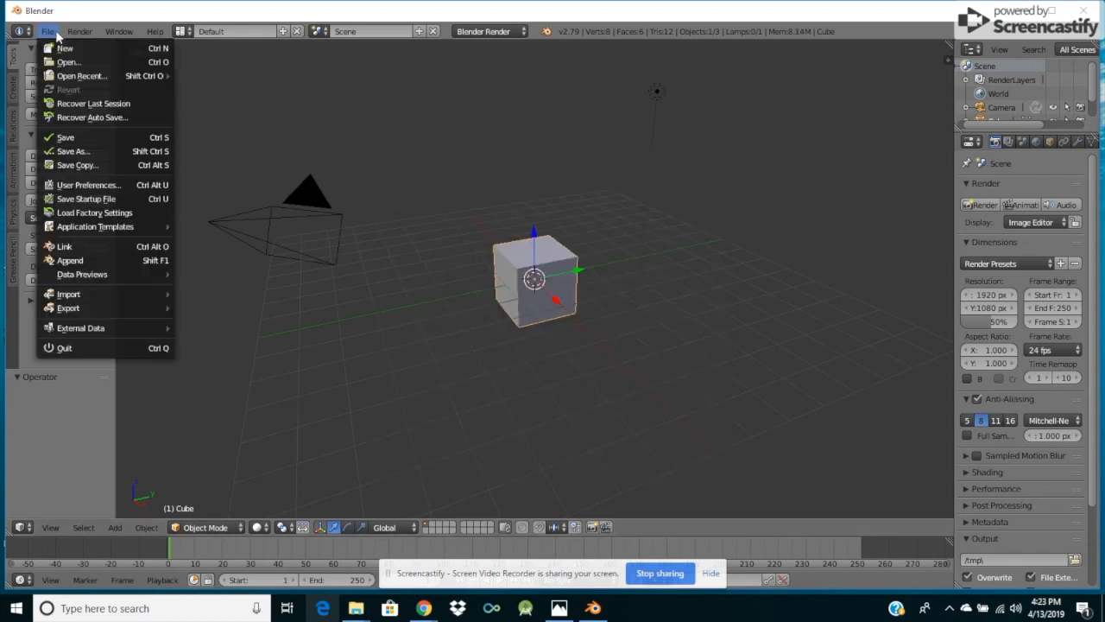
pyautogui.click(66, 48)
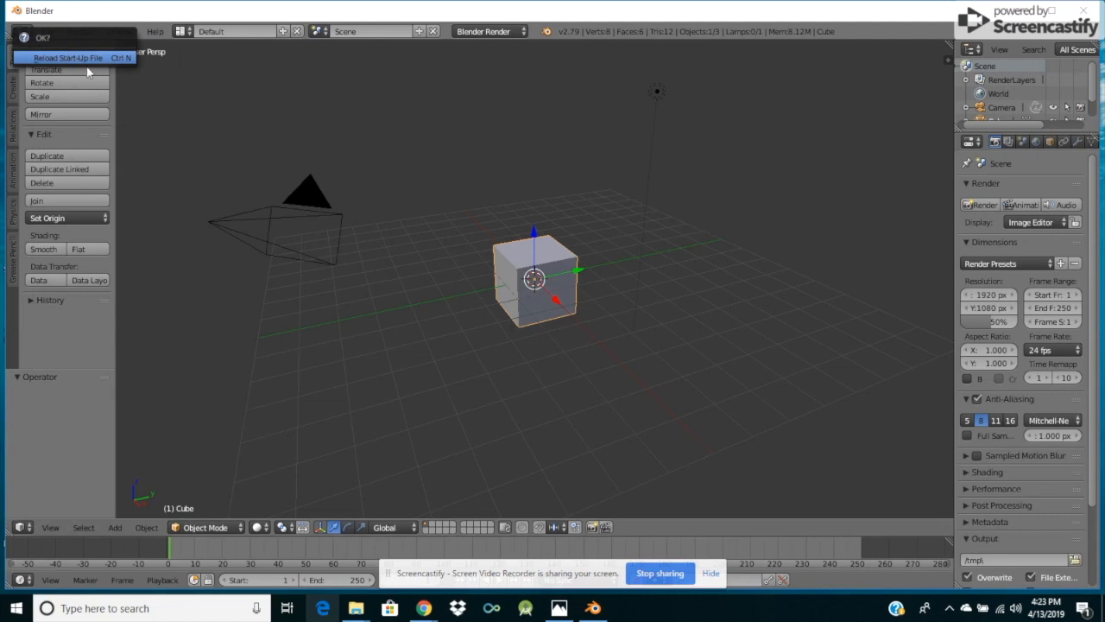
pyautogui.click(74, 57)
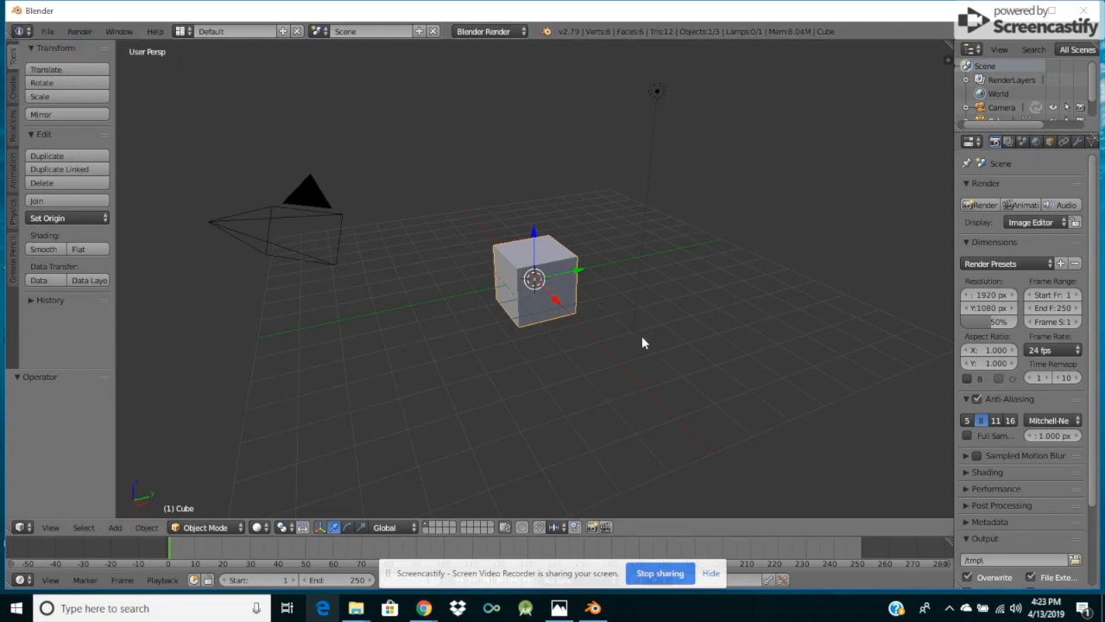
# Reveal the 3D view's properties region and start the Screencast Keys display.
pyautogui.press('KP_4')
pyautogui.press('KP_6')
pyautogui.press('KP_6')
pyautogui.press('KP_6')
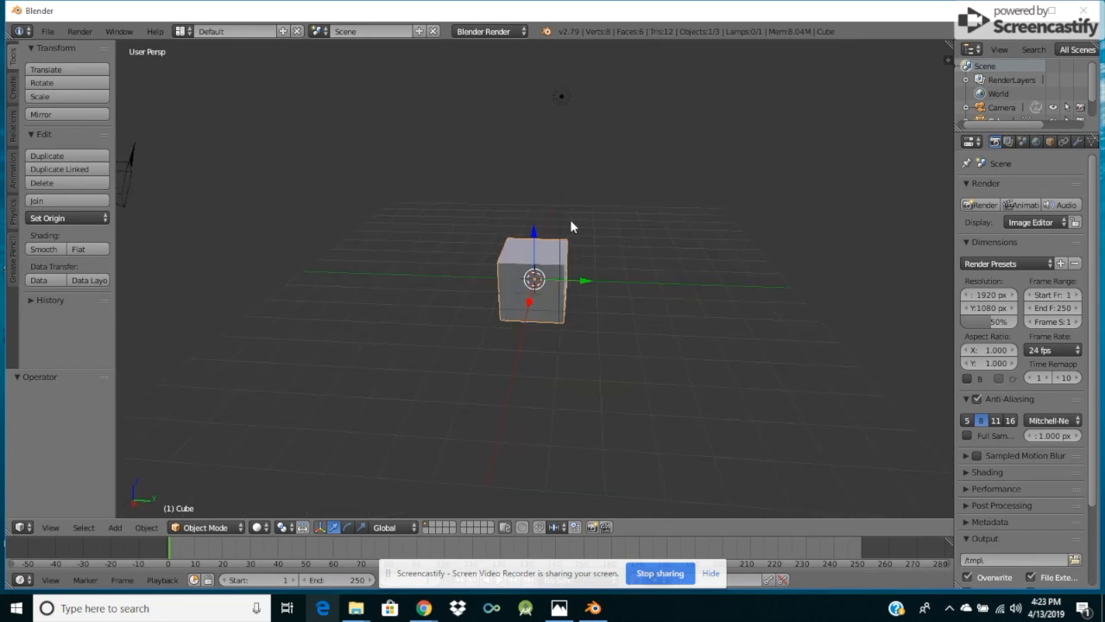
pyautogui.moveTo(946, 58); pyautogui.dragTo(823, 71)
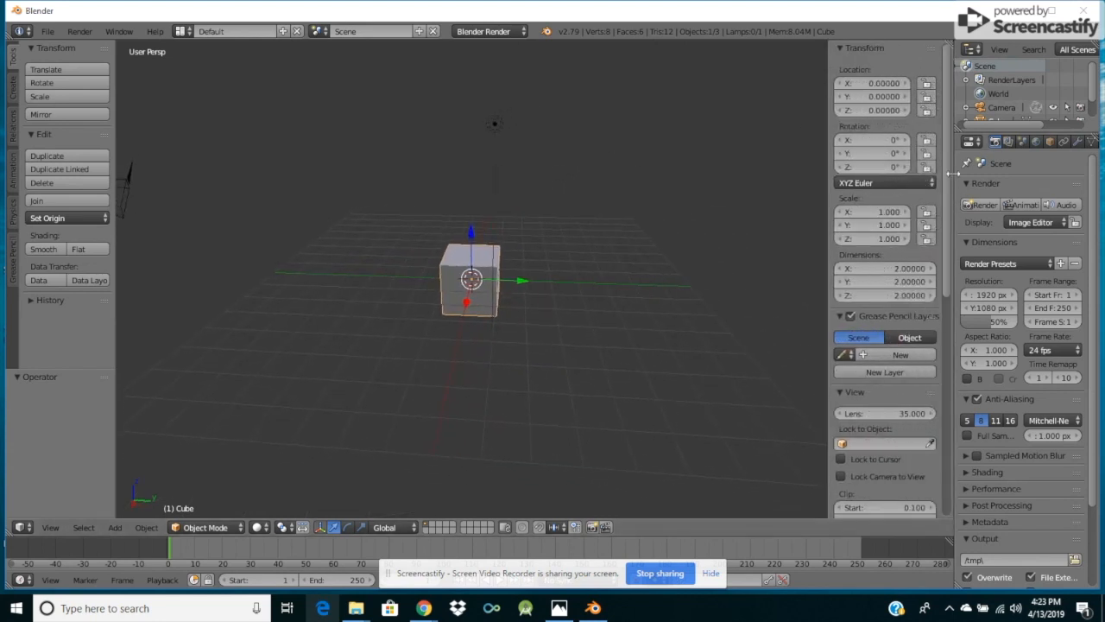
pyautogui.moveTo(953, 176); pyautogui.dragTo(956, 404)
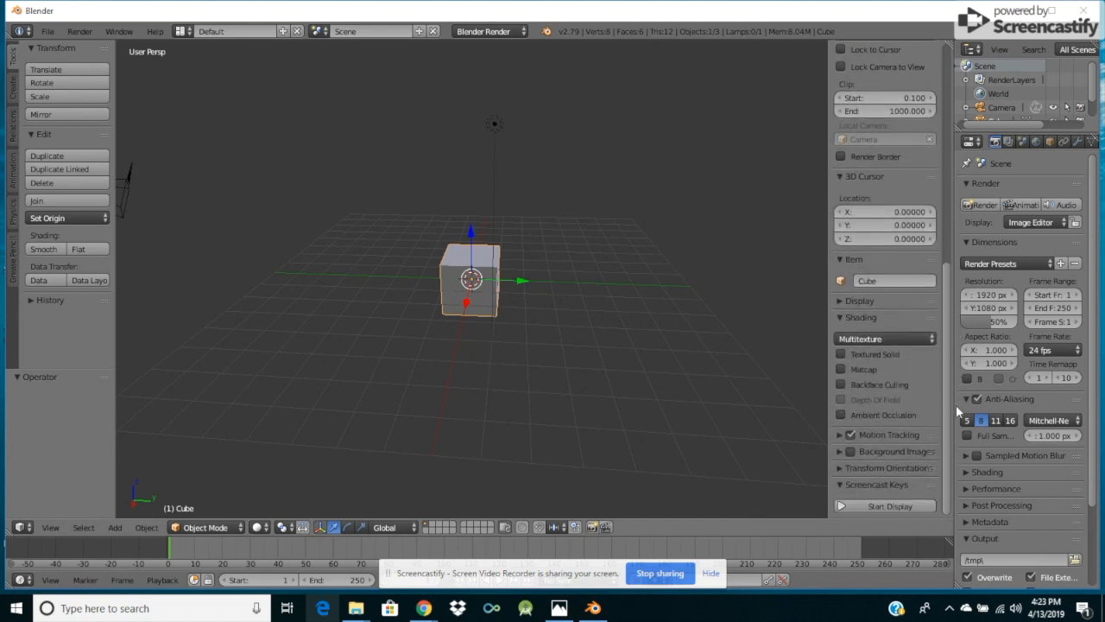
pyautogui.click(898, 507)
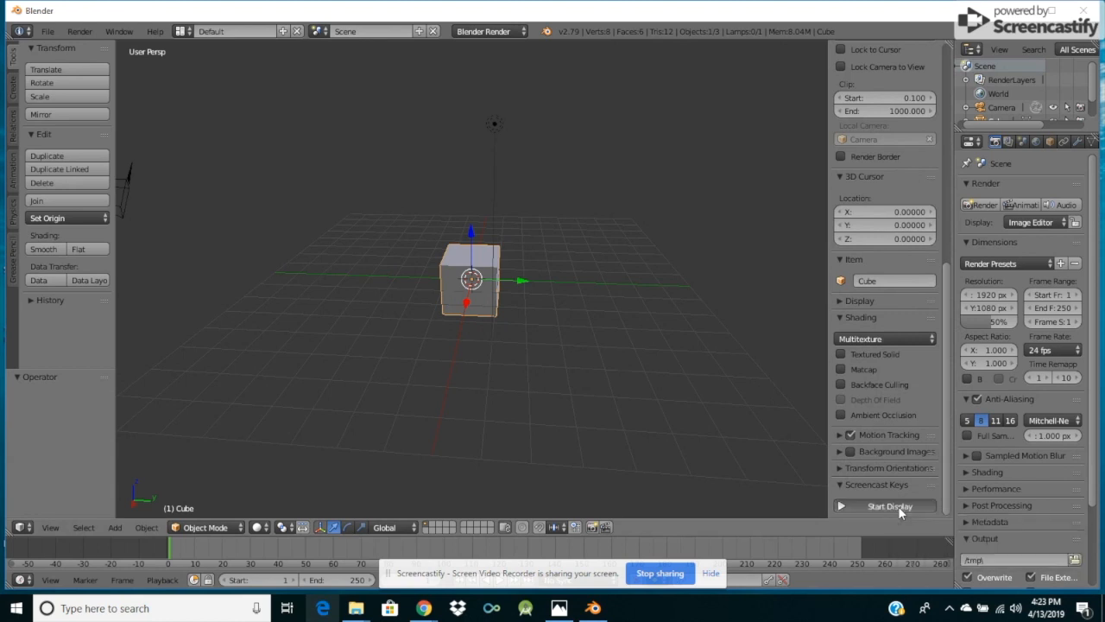
# Delete the default cube from the scene.
pyautogui.click(477, 284)
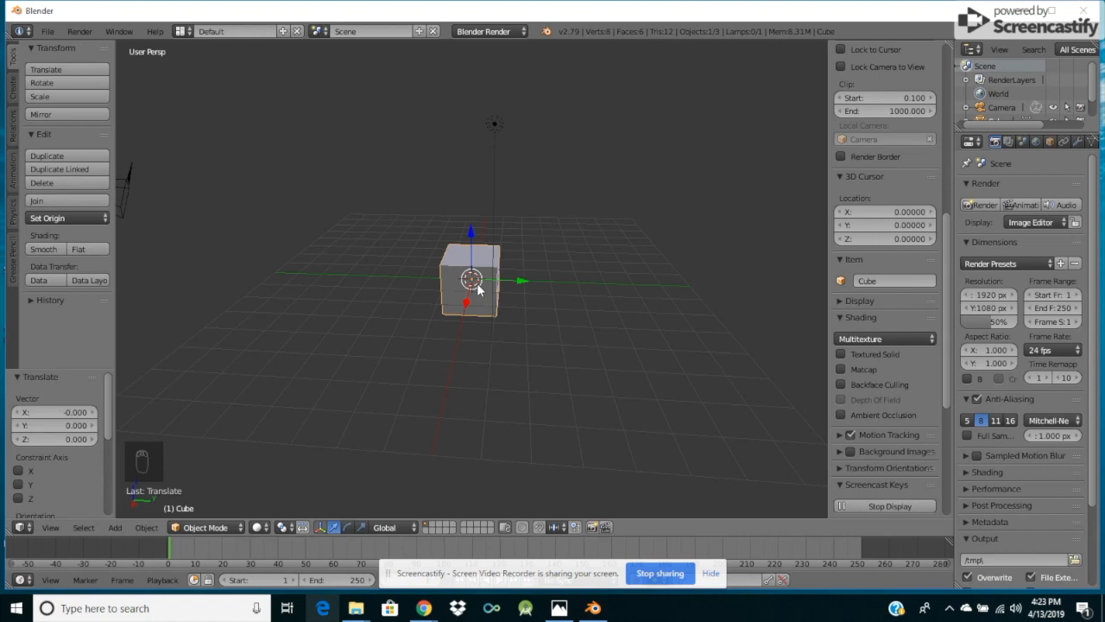
pyautogui.press('Delete')
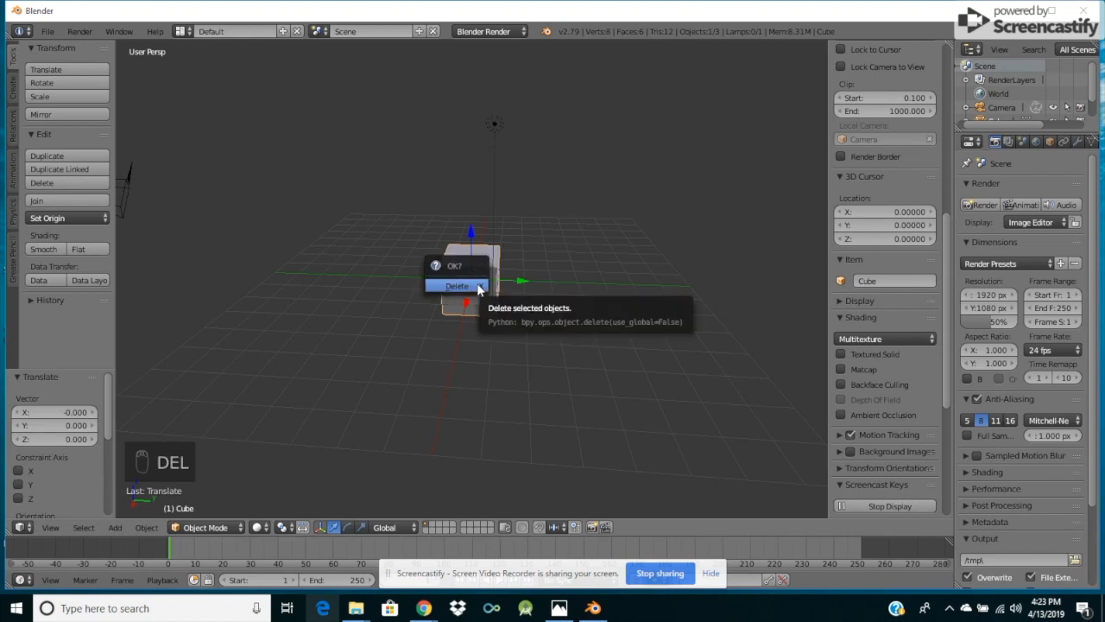
pyautogui.click(477, 286)
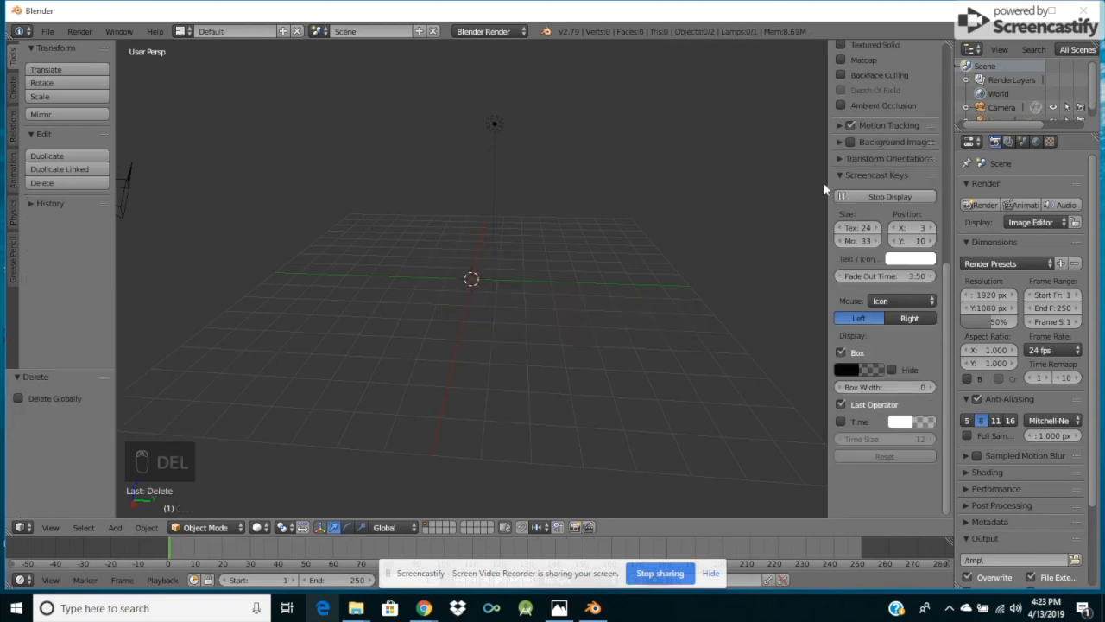
# Widen the properties region and load submarine.jpg from the Desktop folder as a background image.
pyautogui.moveTo(824, 182); pyautogui.dragTo(787, 197)
pyautogui.scroll(2, 854, 243)
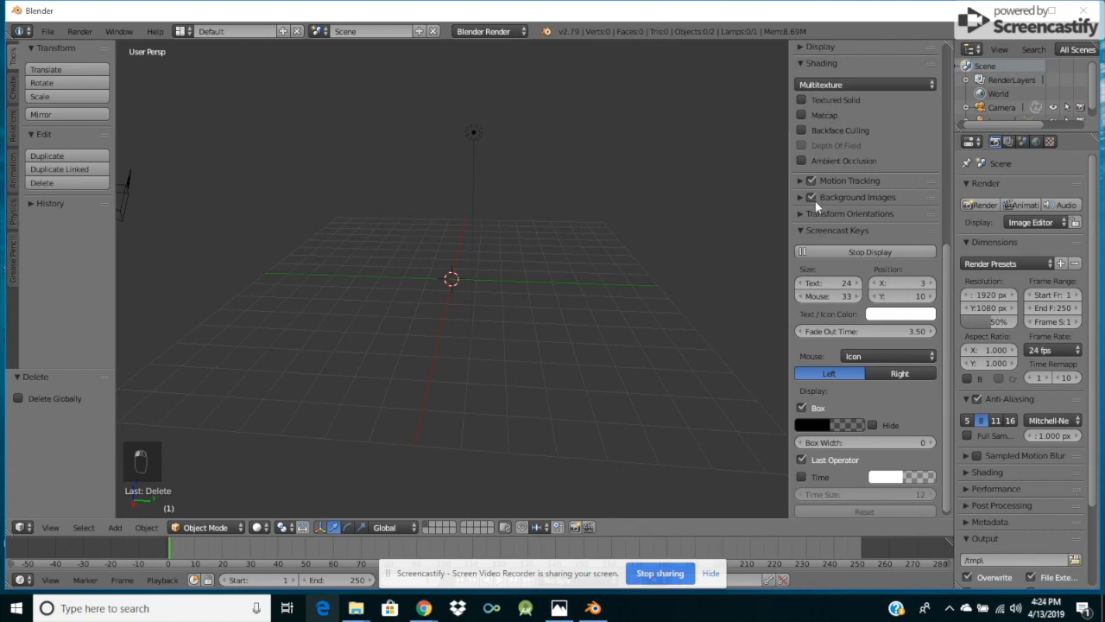
pyautogui.click(852, 203)
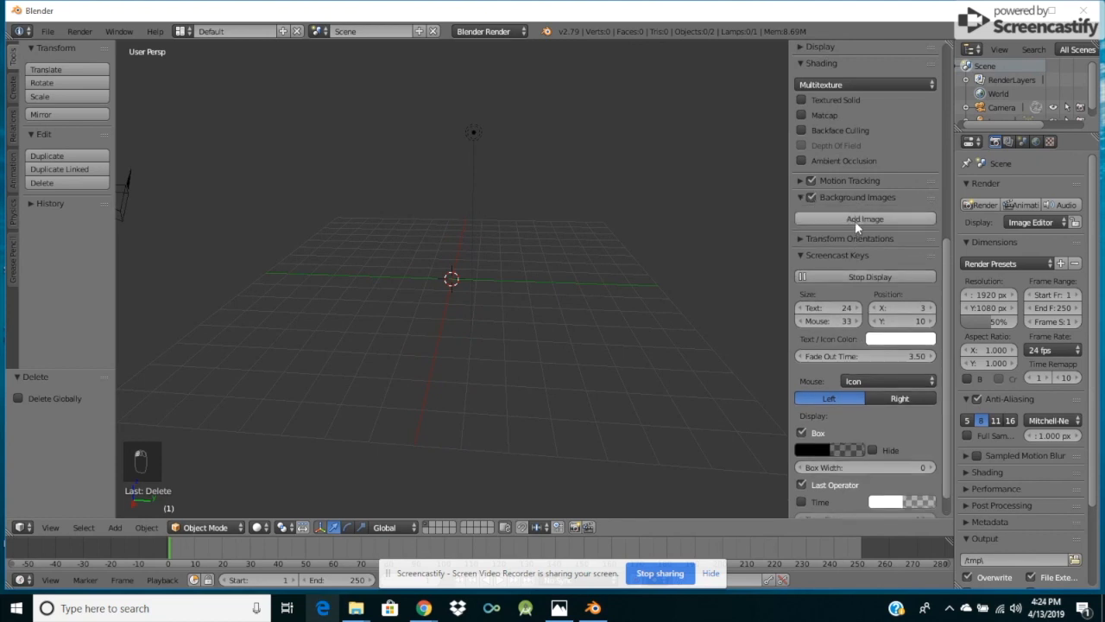
pyautogui.click(855, 221)
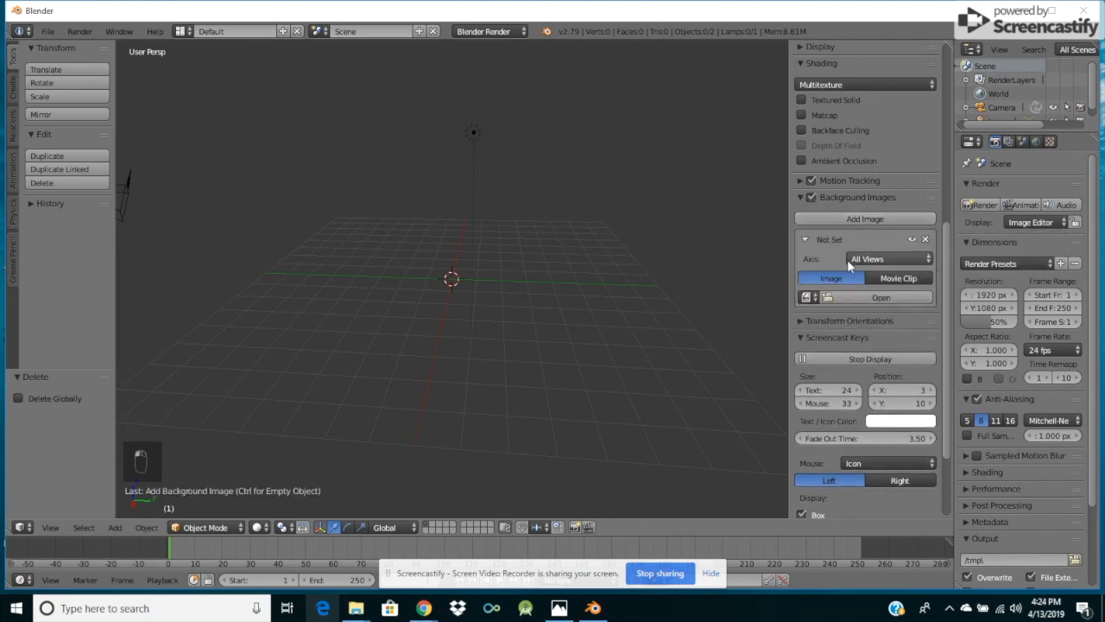
pyautogui.click(870, 299)
pyautogui.click(40, 286)
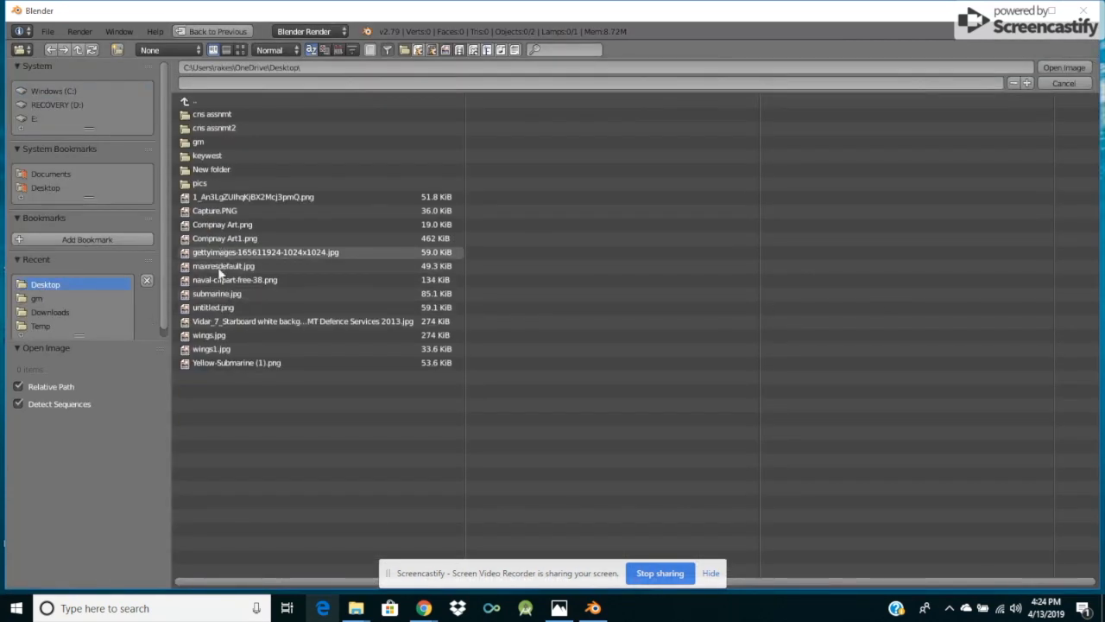
pyautogui.click(217, 294)
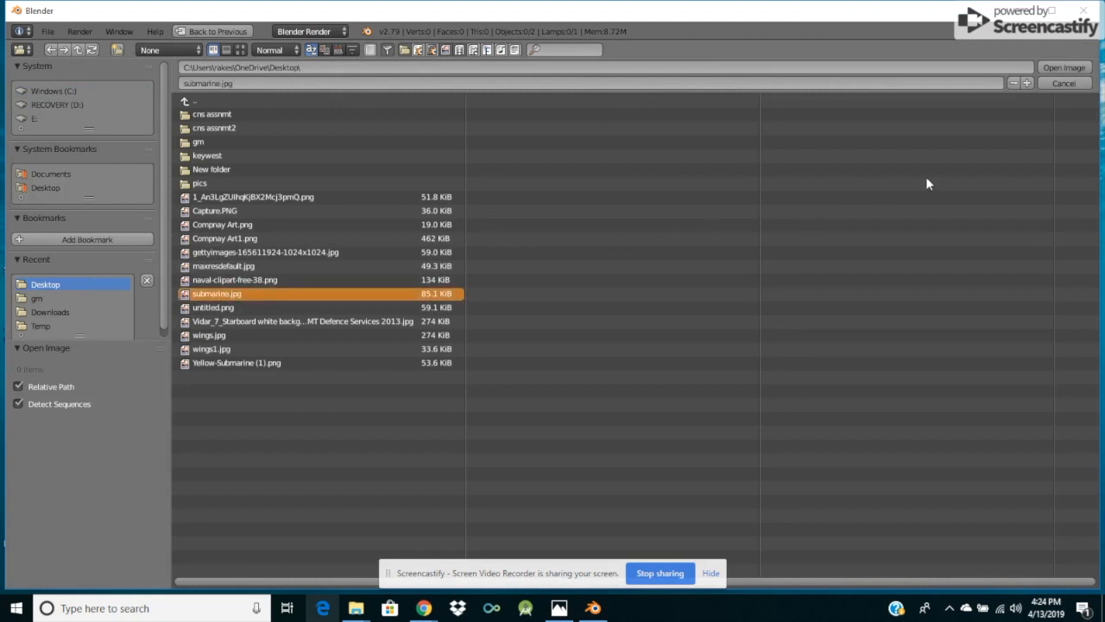
pyautogui.click(1061, 67)
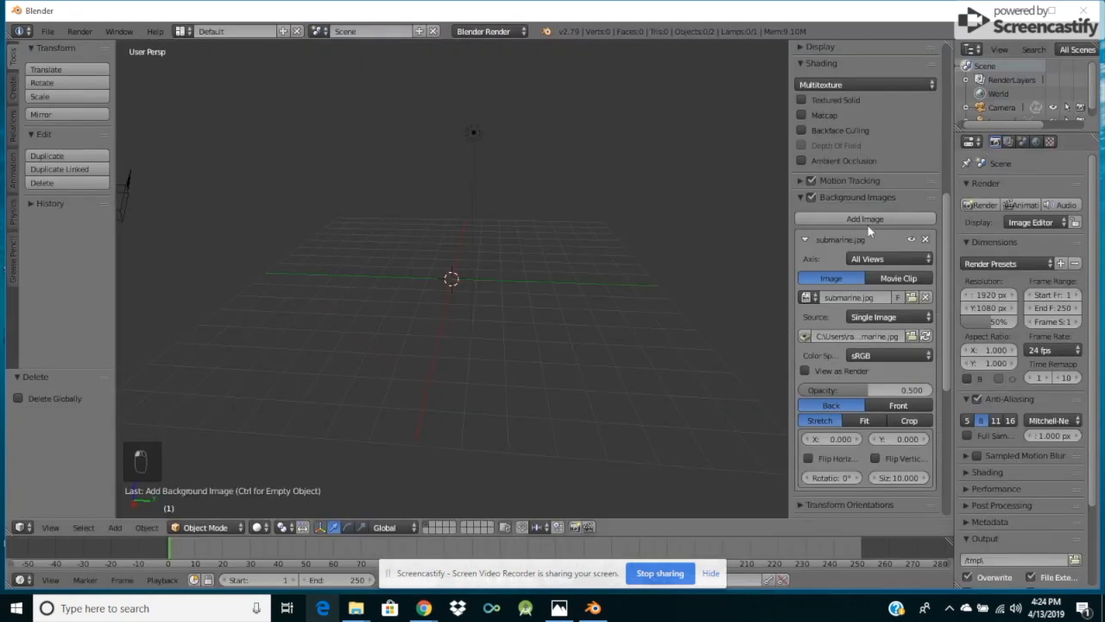
# Restrict the submarine background image to the Left axis and switch the 3D view to left orthographic.
pyautogui.scroll(1, 894, 345)
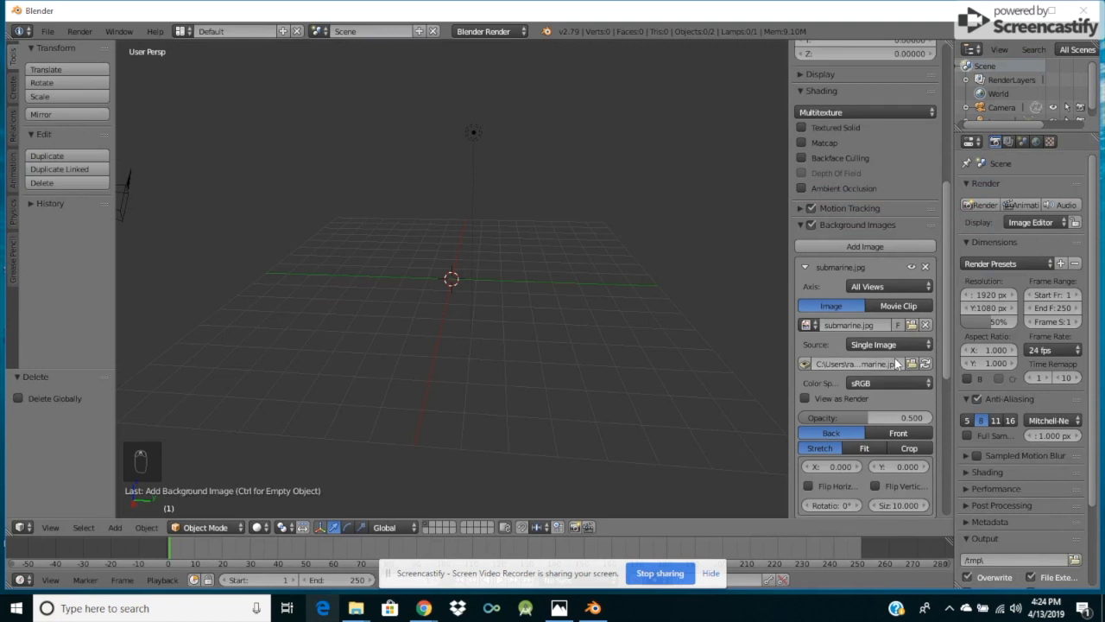
pyautogui.click(896, 286)
pyautogui.click(663, 260)
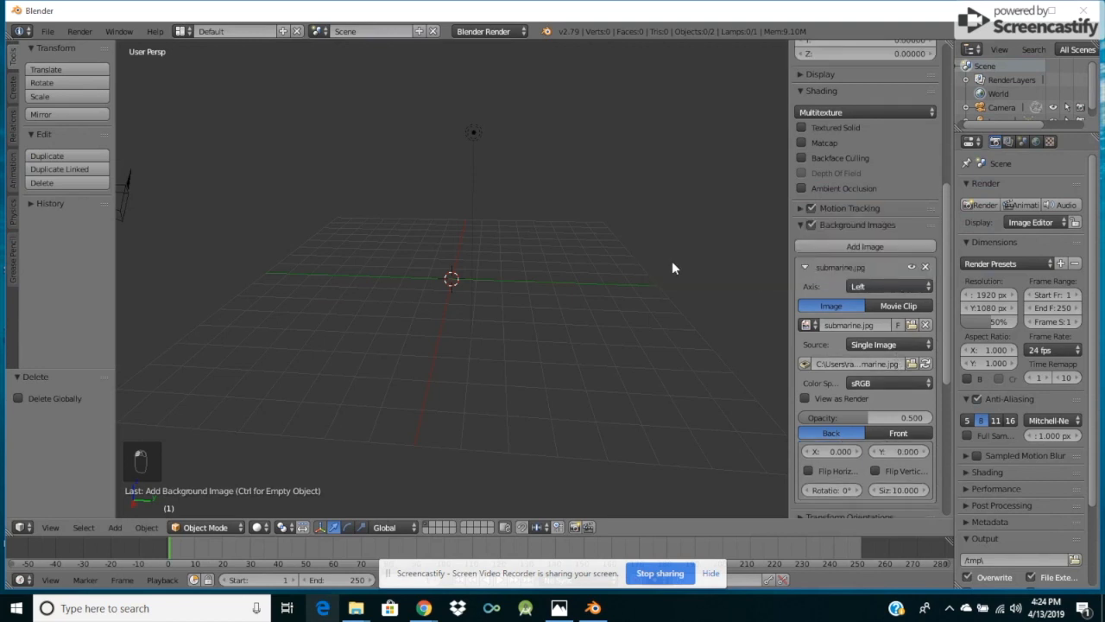
pyautogui.click(51, 528)
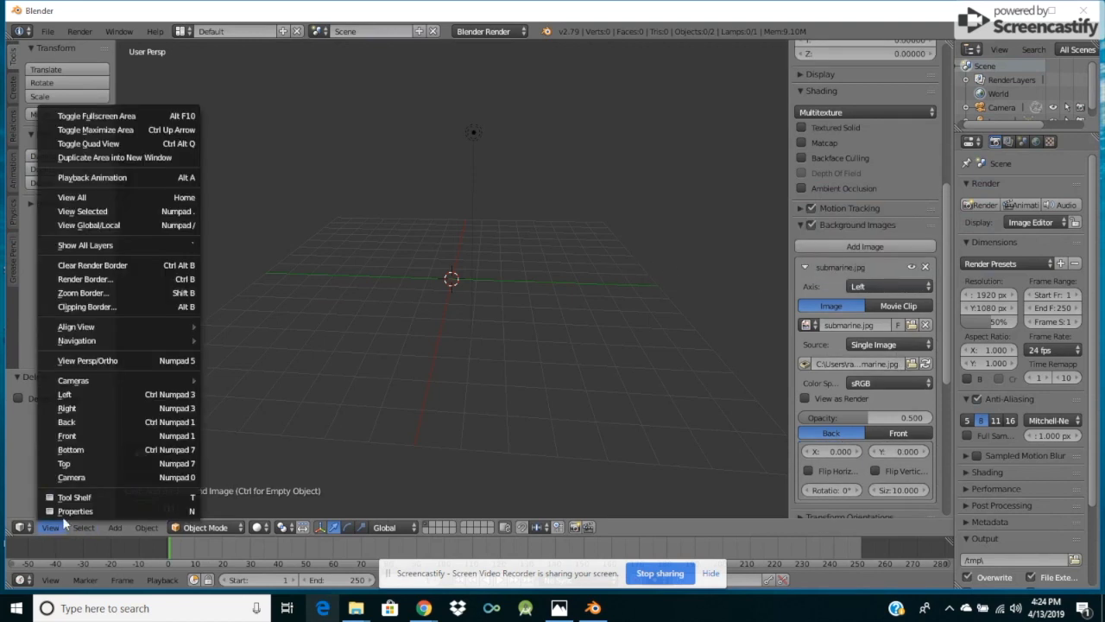
pyautogui.click(114, 395)
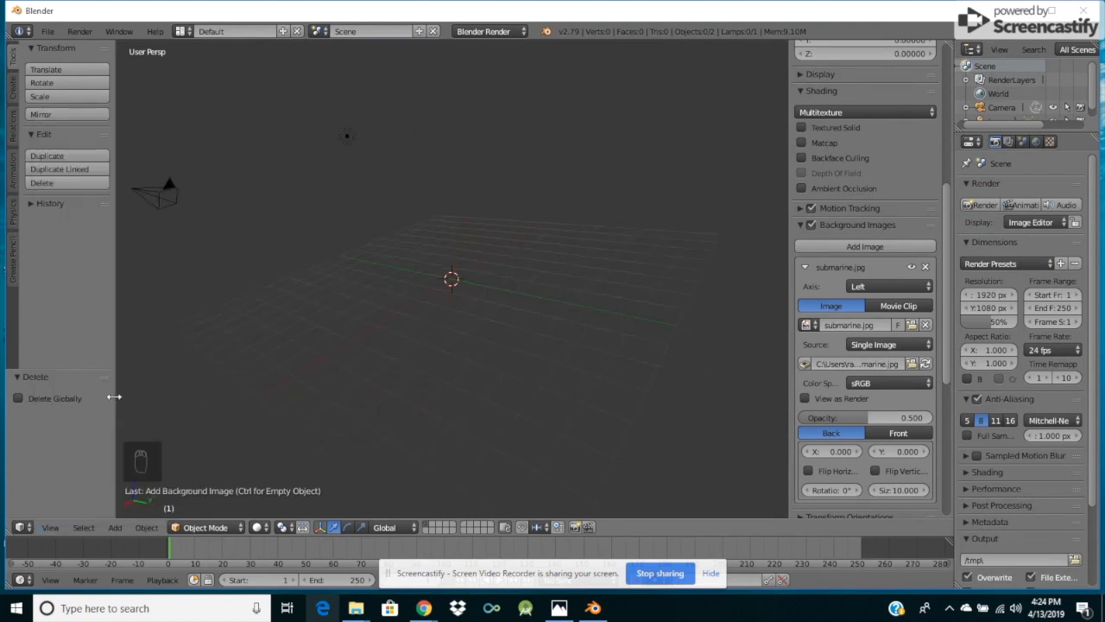
pyautogui.click(50, 526)
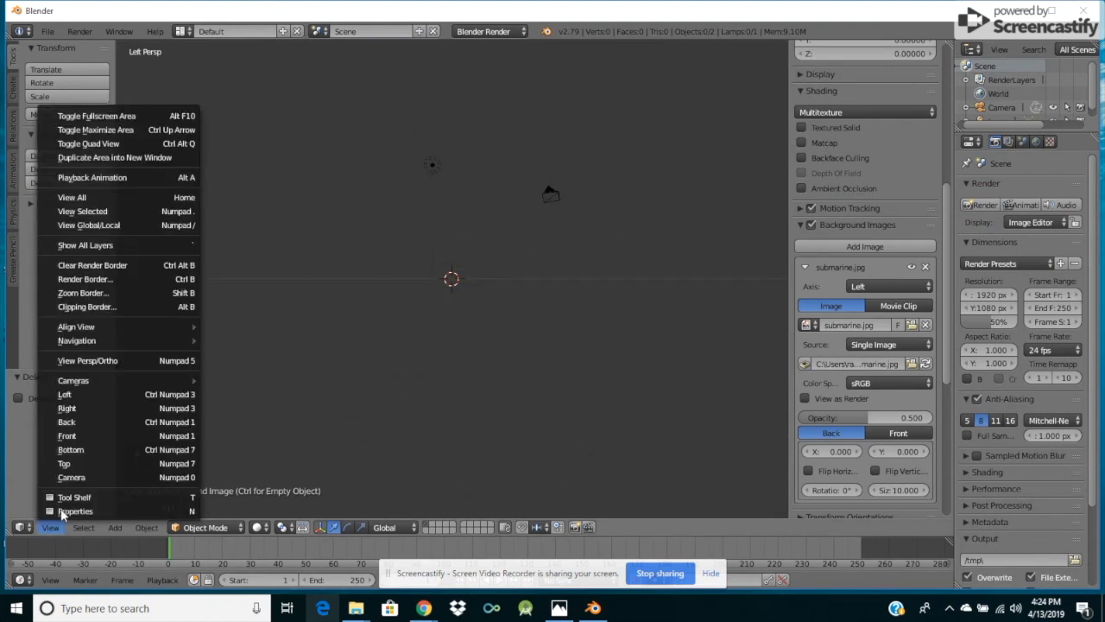
pyautogui.click(122, 361)
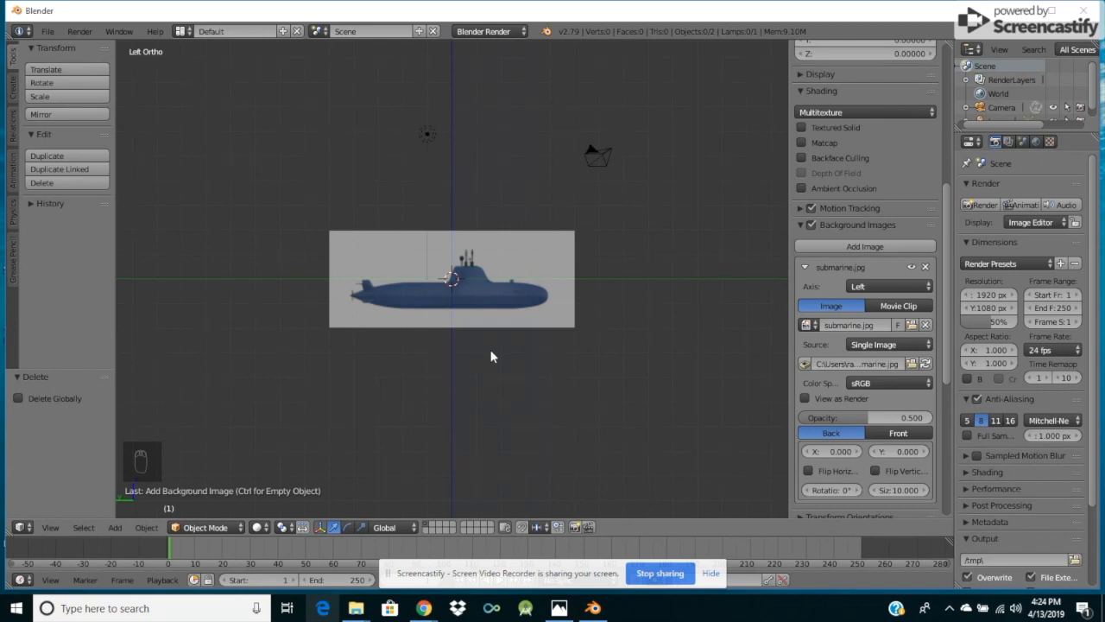
# Place the 3D cursor mid-hull below the tower's rear edge and add a mesh circle there.
pyautogui.scroll(7, 490, 355)
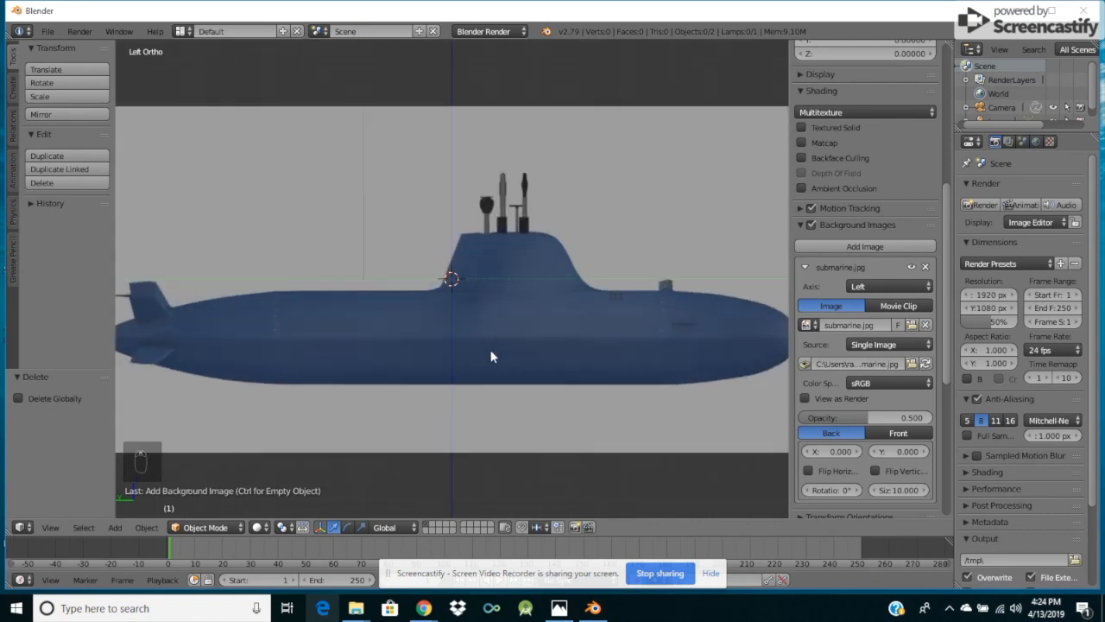
pyautogui.scroll(-1, 471, 315)
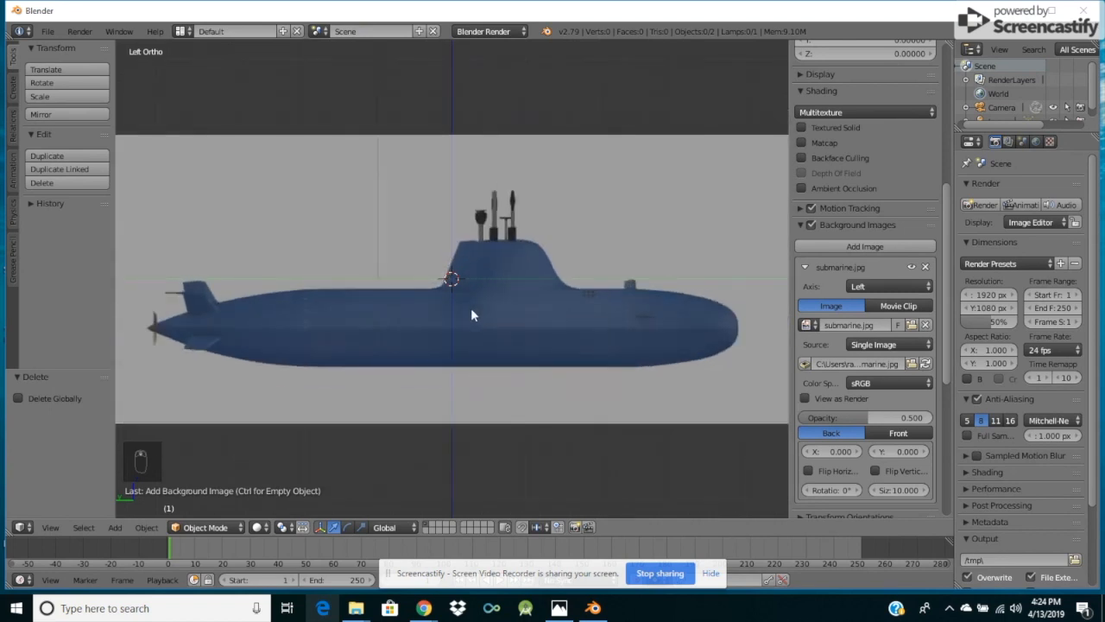
pyautogui.click(451, 321)
pyautogui.click(12, 100)
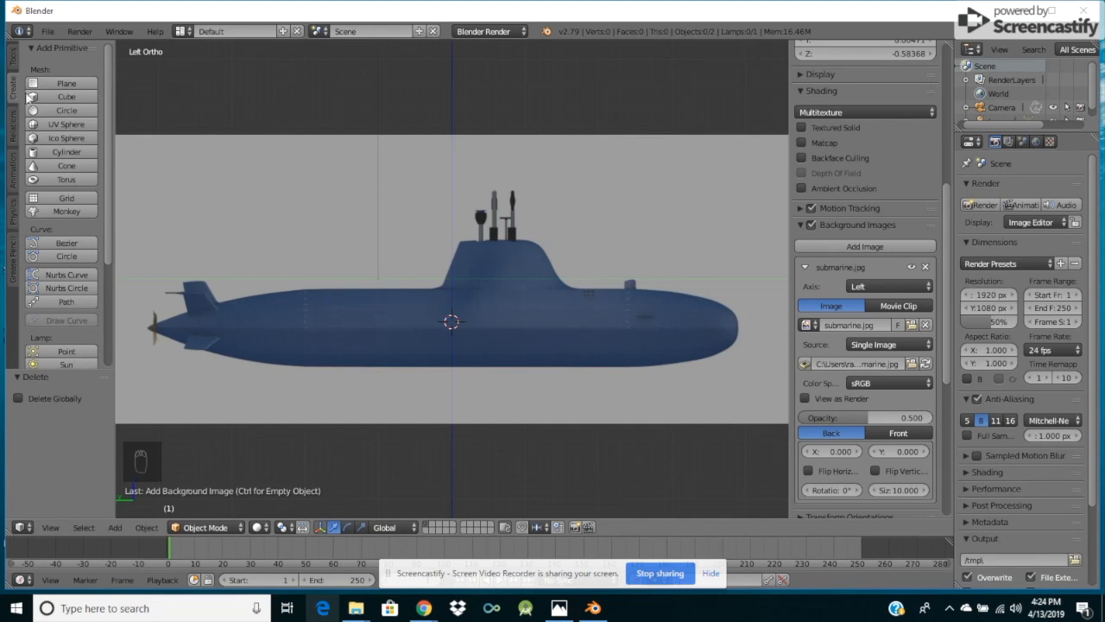
pyautogui.click(73, 110)
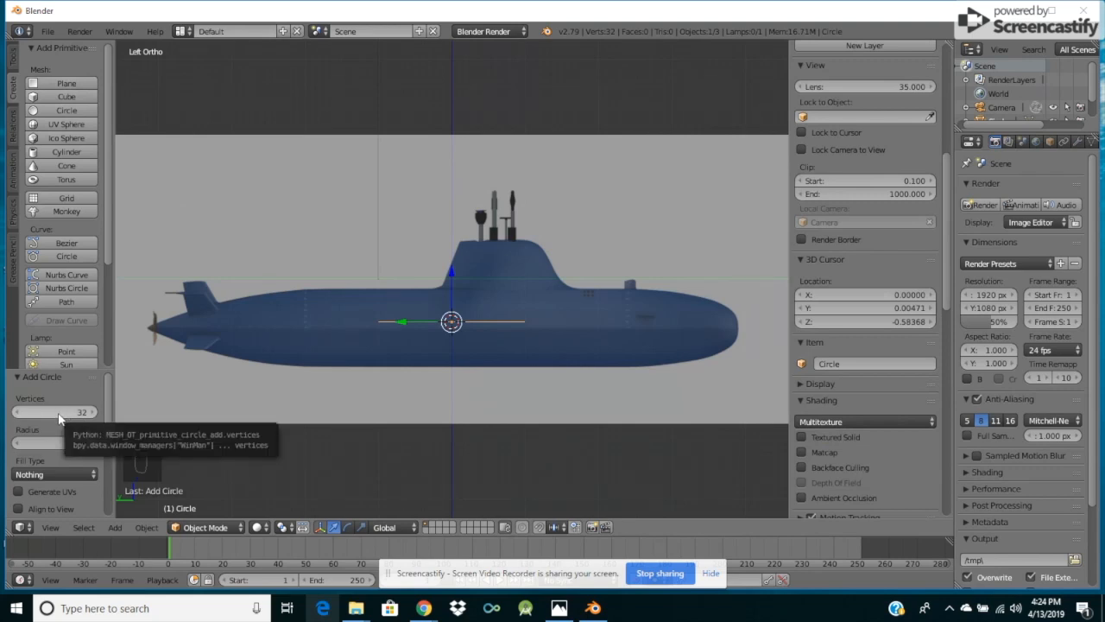
# Set the circle's X rotation to 90° so it stands upright across the hull.
pyautogui.scroll(-1, 964, 243)
pyautogui.scroll(4, 905, 226)
pyautogui.scroll(5, 905, 226)
pyautogui.click(823, 140)
pyautogui.write('90')
pyautogui.press('Return')
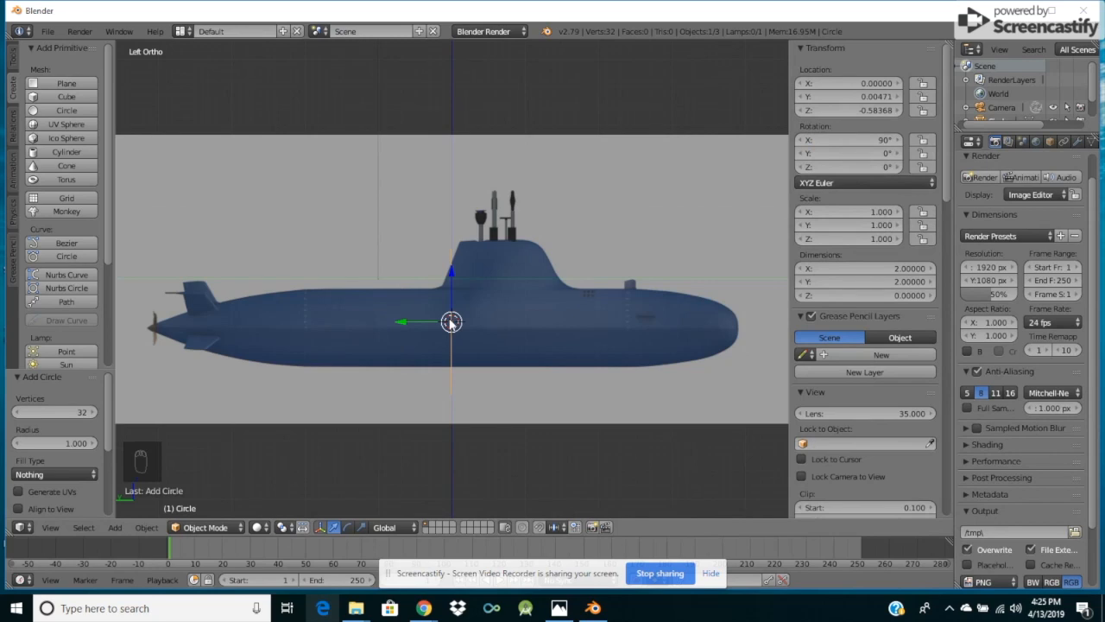
# Scale the circle to about 0.52 and lower it to about Z -0.659 to match the hull's height.
pyautogui.press('s')
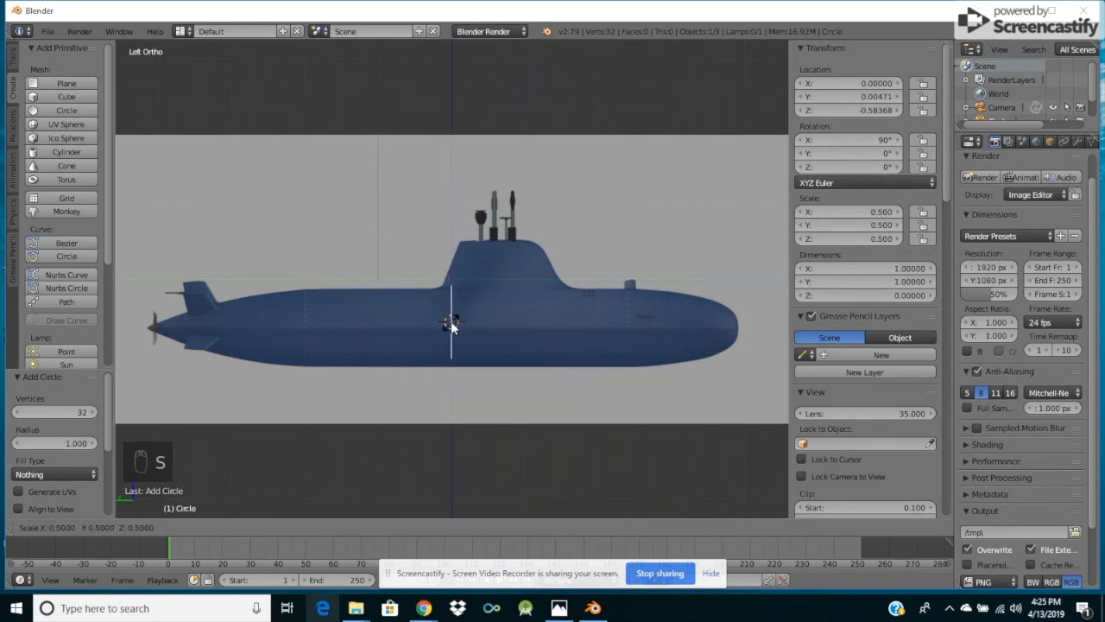
pyautogui.click(451, 323)
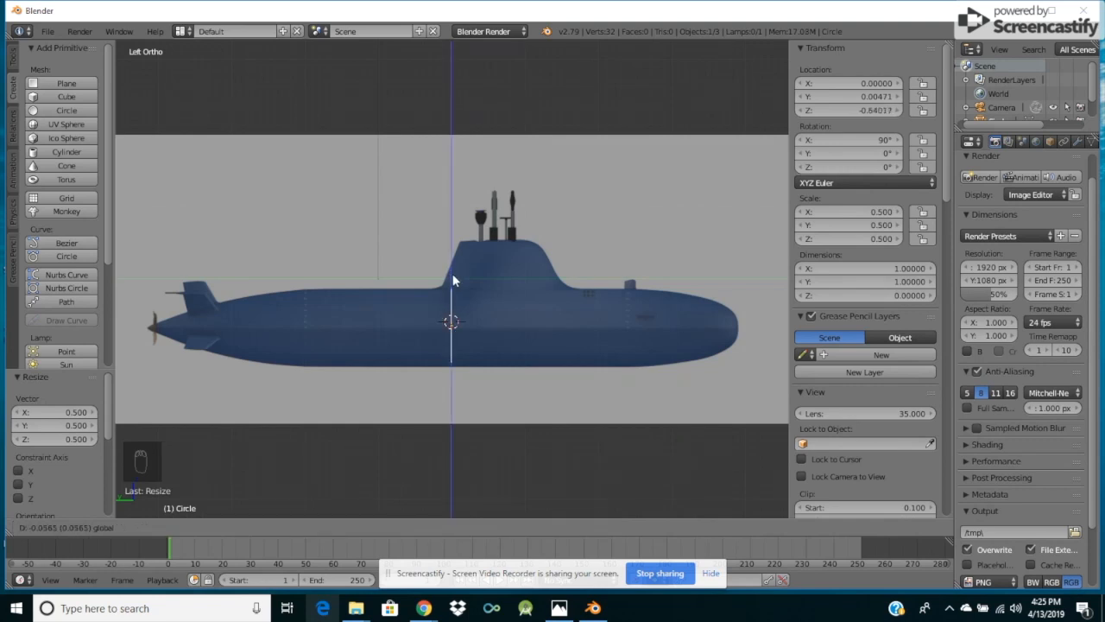
pyautogui.click(453, 281)
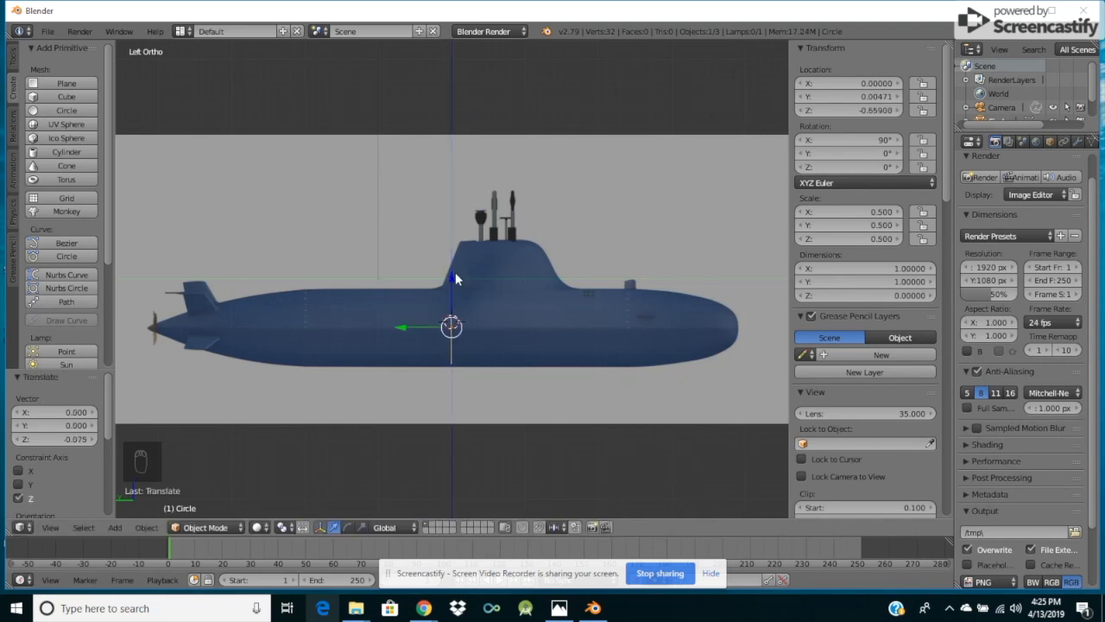
pyautogui.press('s')
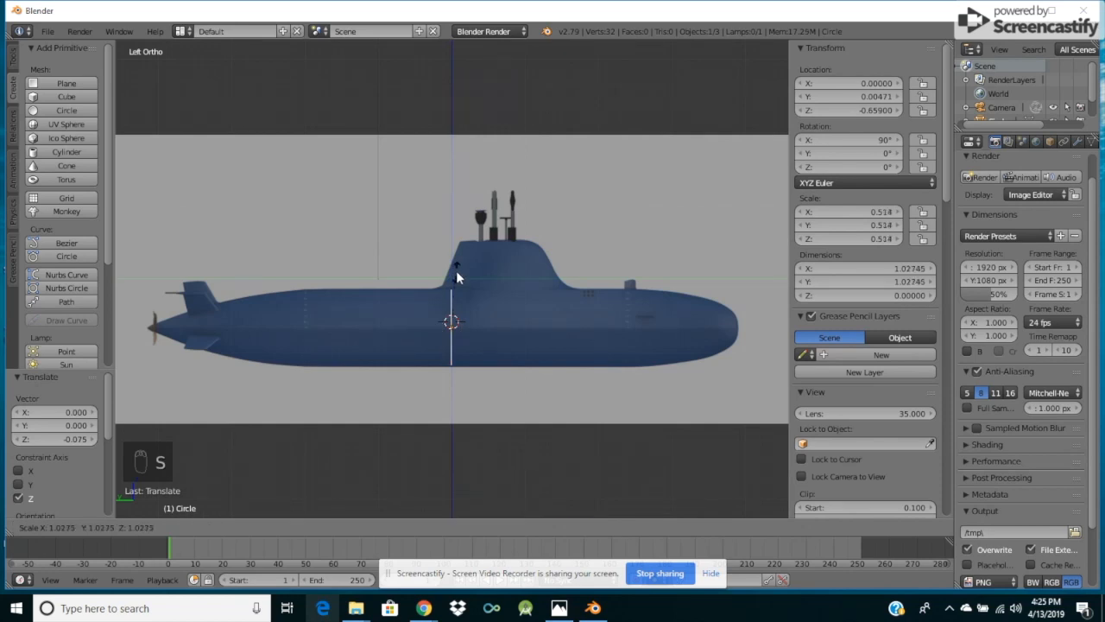
pyautogui.click(456, 276)
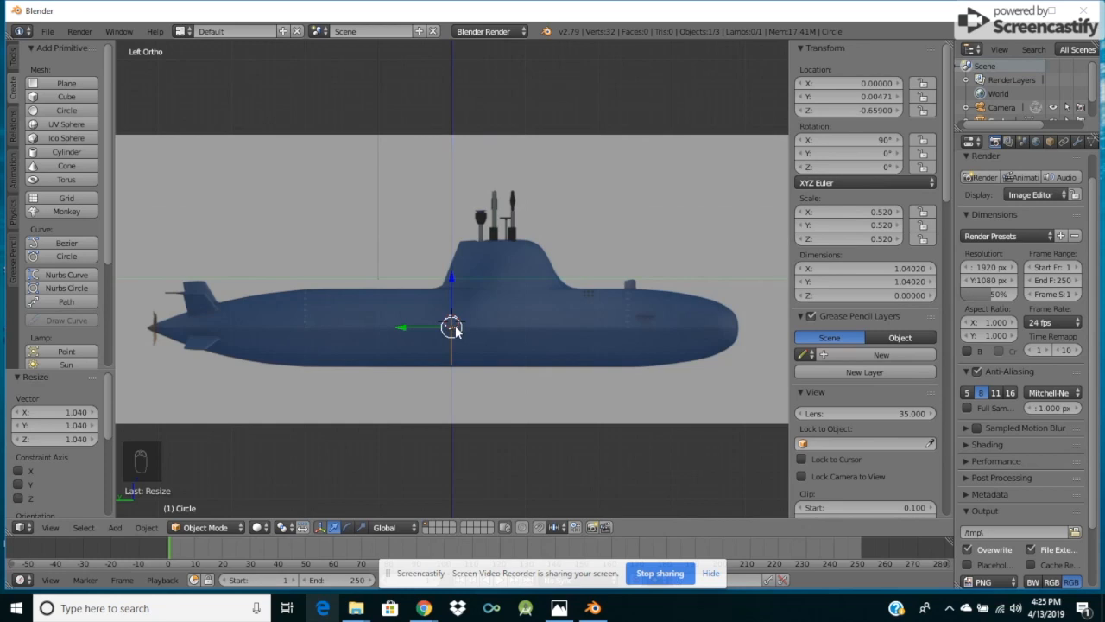
# Enter Edit Mode and extrude the circle about -2.391 along Y to where the bow begins to curve.
pyautogui.press('a')
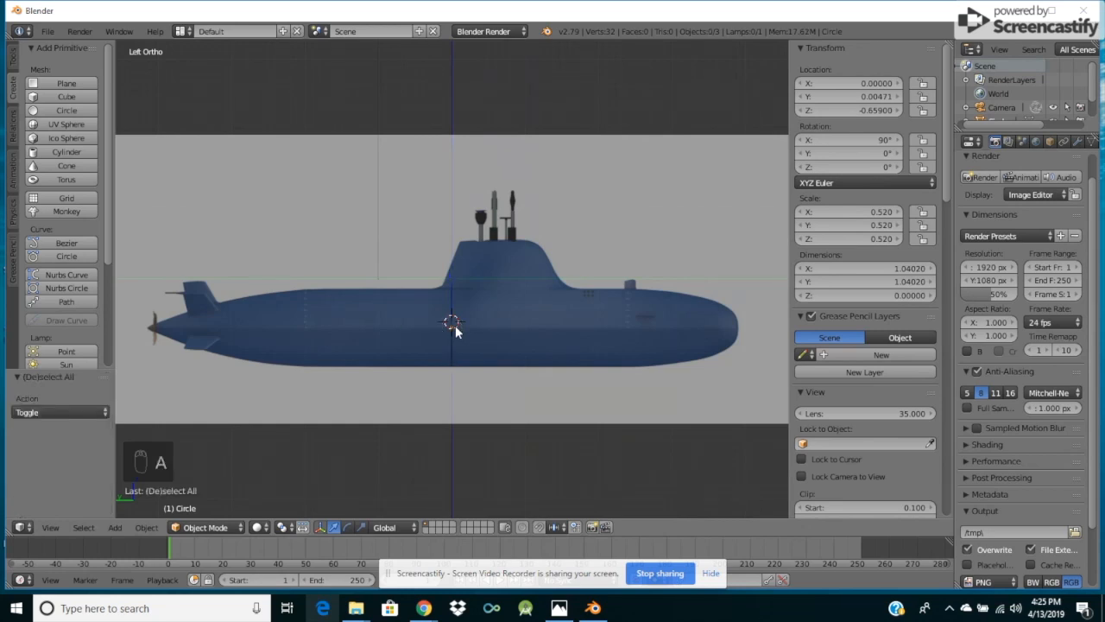
pyautogui.click(241, 529)
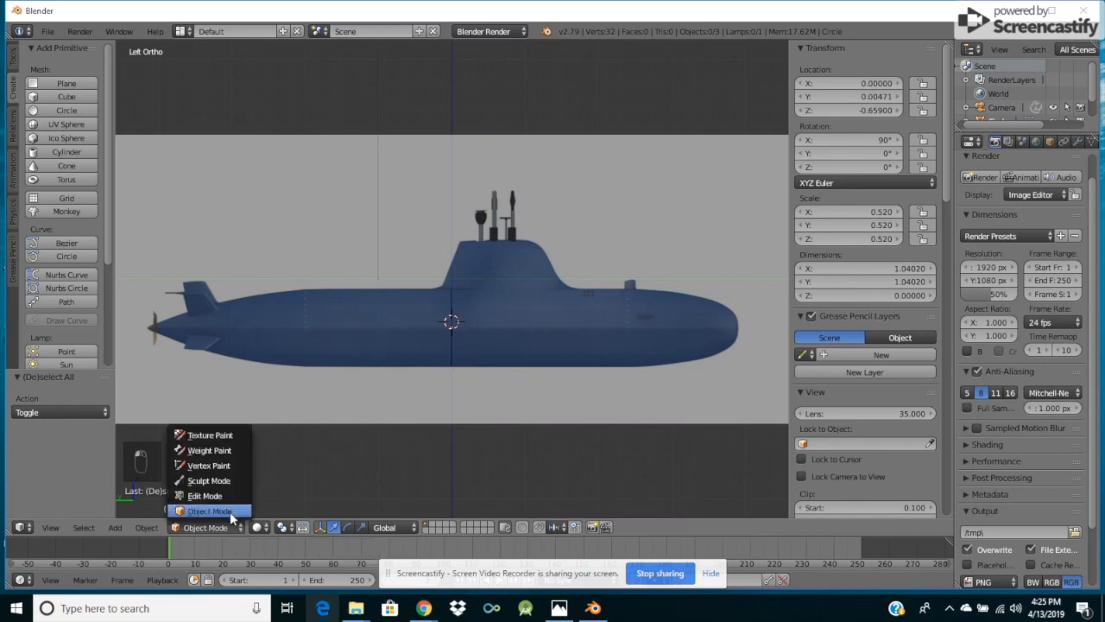
pyautogui.click(222, 496)
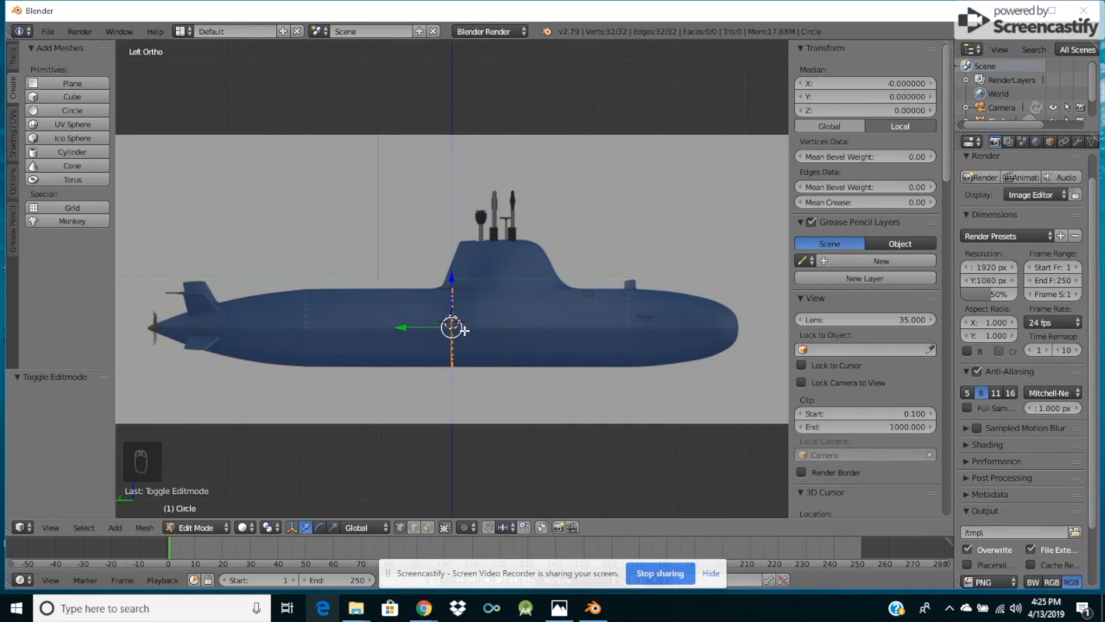
pyautogui.press('e')
pyautogui.press('y')
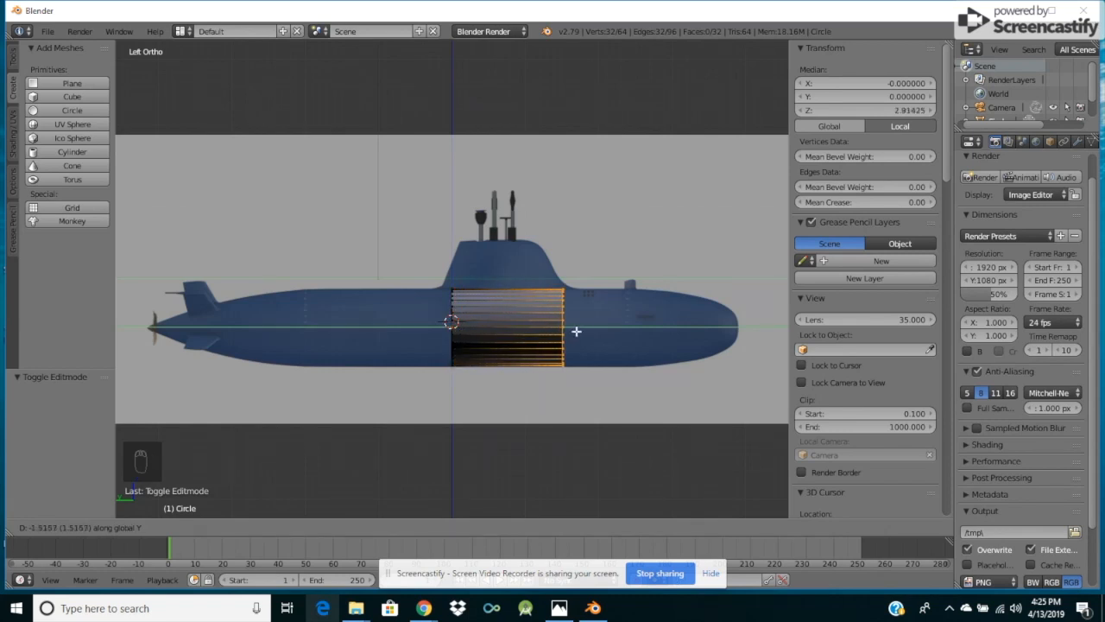
pyautogui.click(639, 327)
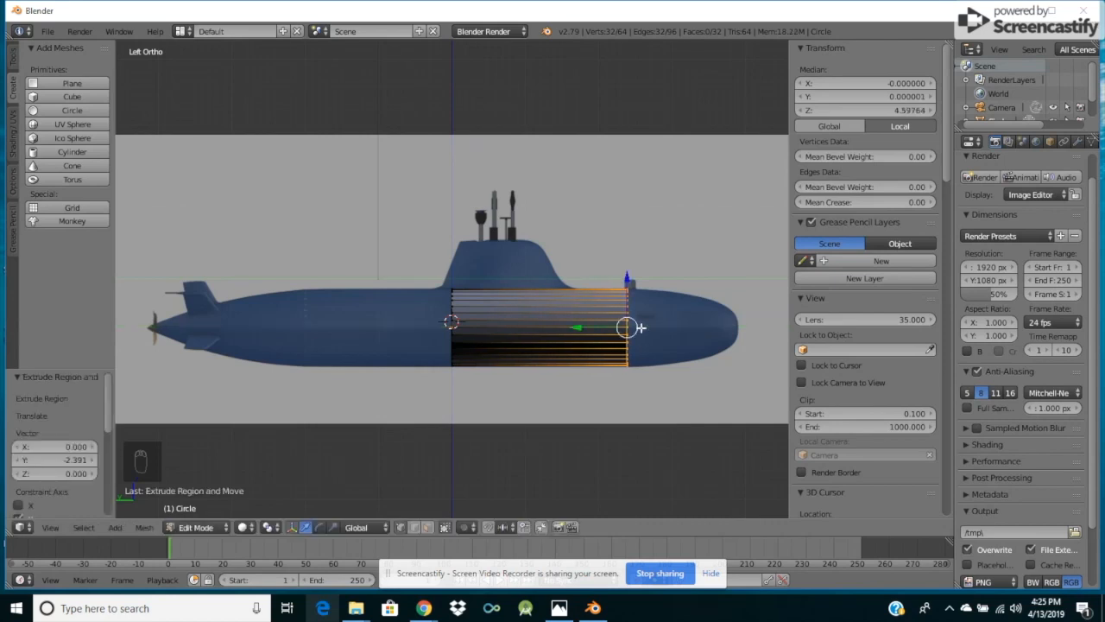
# Deselect all vertices and set the viewport shading to Wireframe.
pyautogui.press('a')
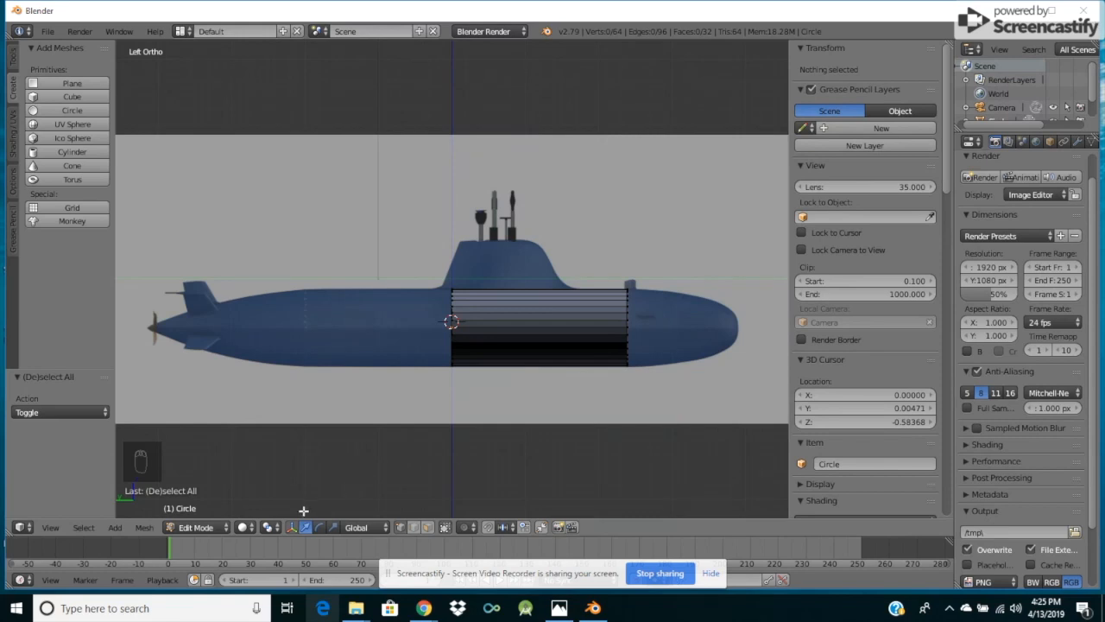
pyautogui.click(252, 527)
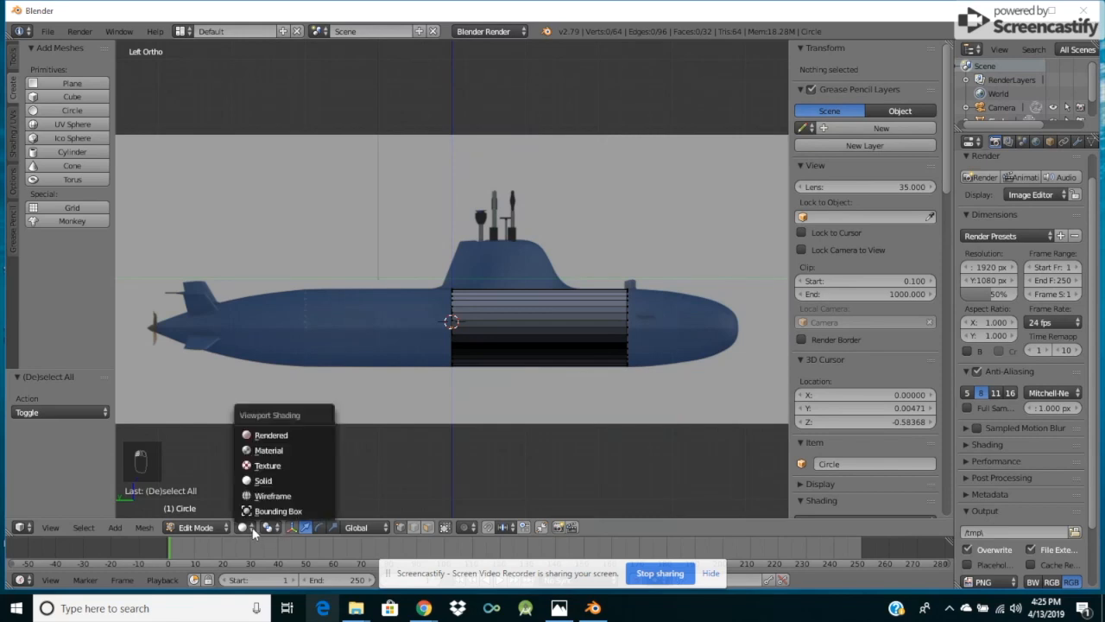
pyautogui.click(260, 494)
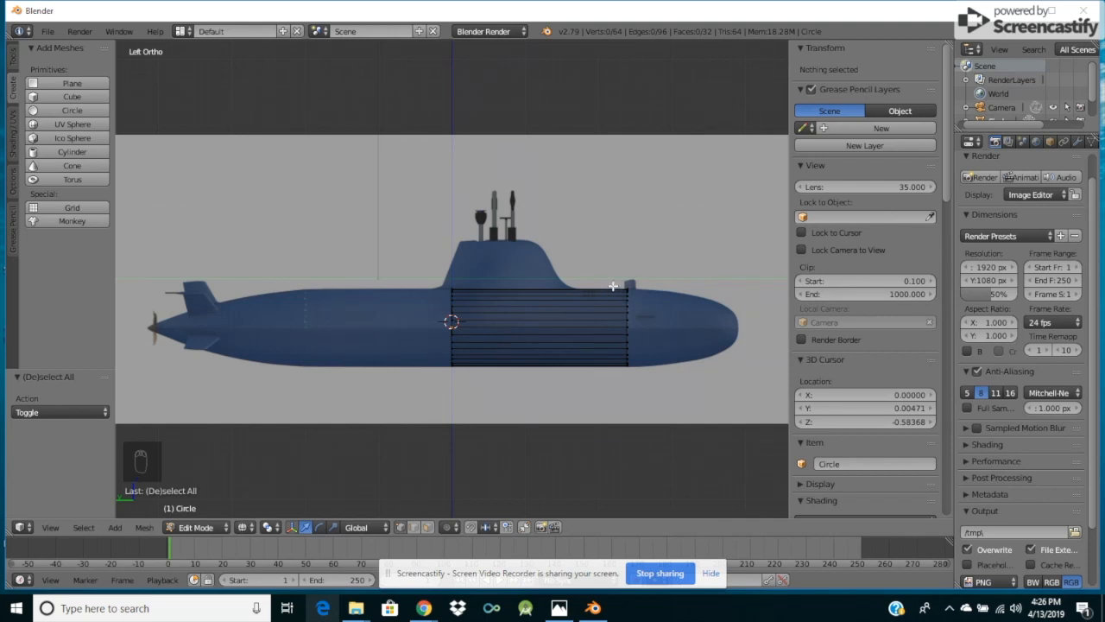
# Extrude the hull's forward end ring about -0.659 along Y and scale it to about 0.925 to follow the bow.
pyautogui.press('b')
pyautogui.moveTo(616, 278); pyautogui.dragTo(646, 373)
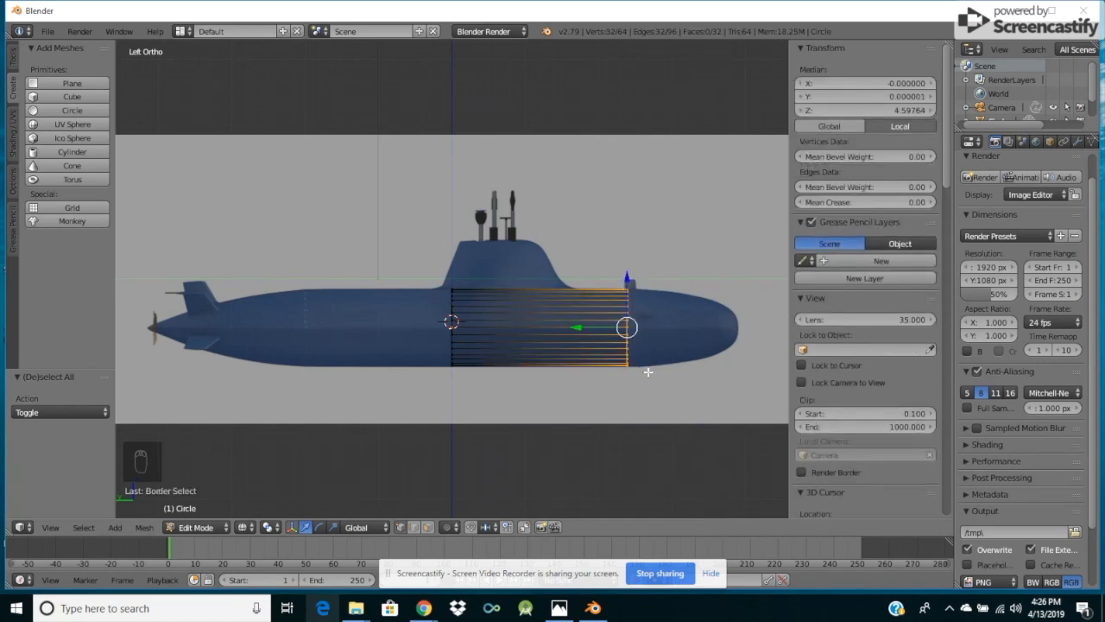
pyautogui.press('e')
pyautogui.press('y')
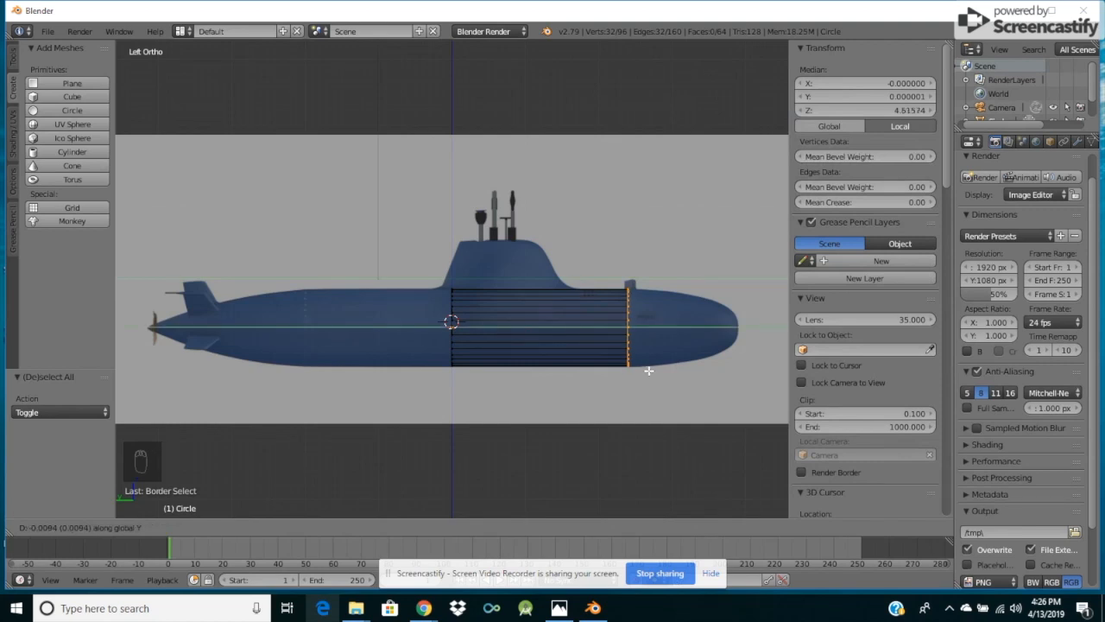
pyautogui.click(696, 369)
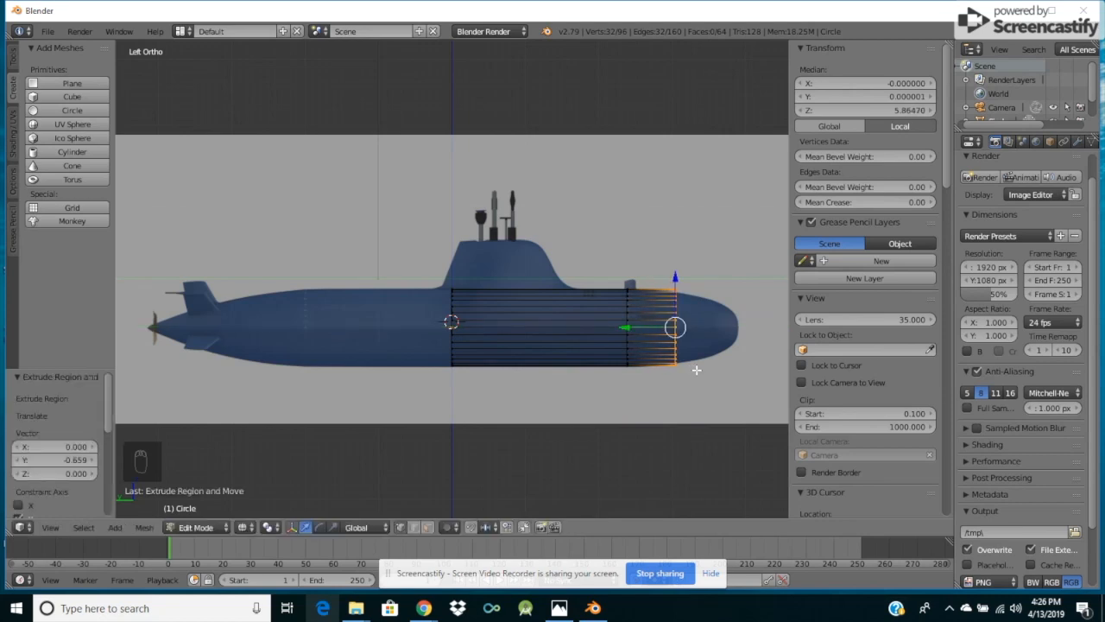
pyautogui.press('s')
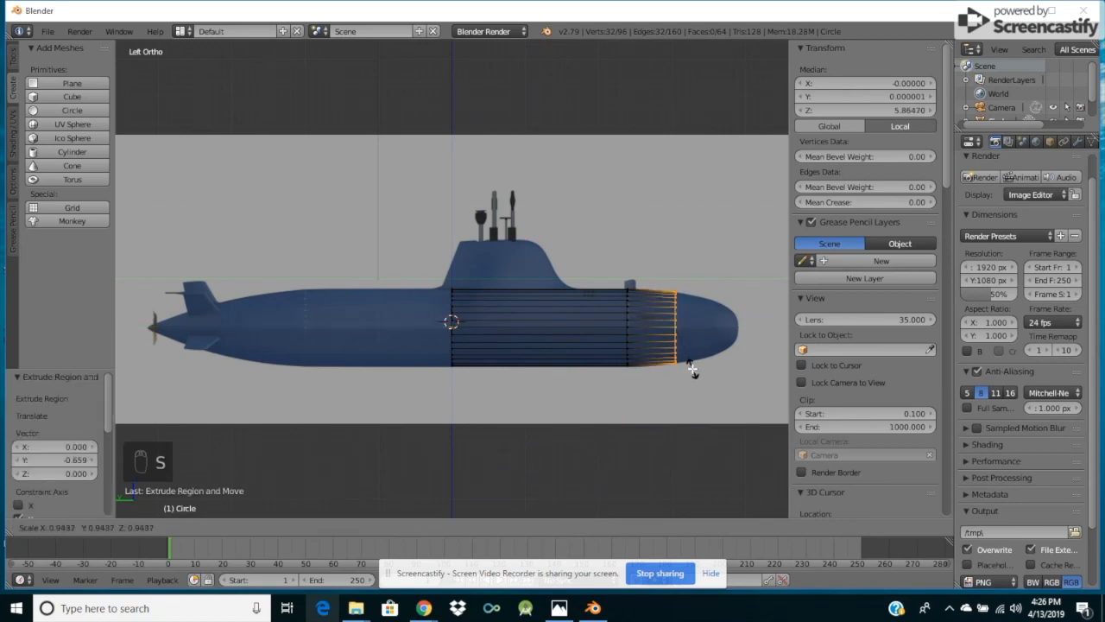
pyautogui.click(693, 368)
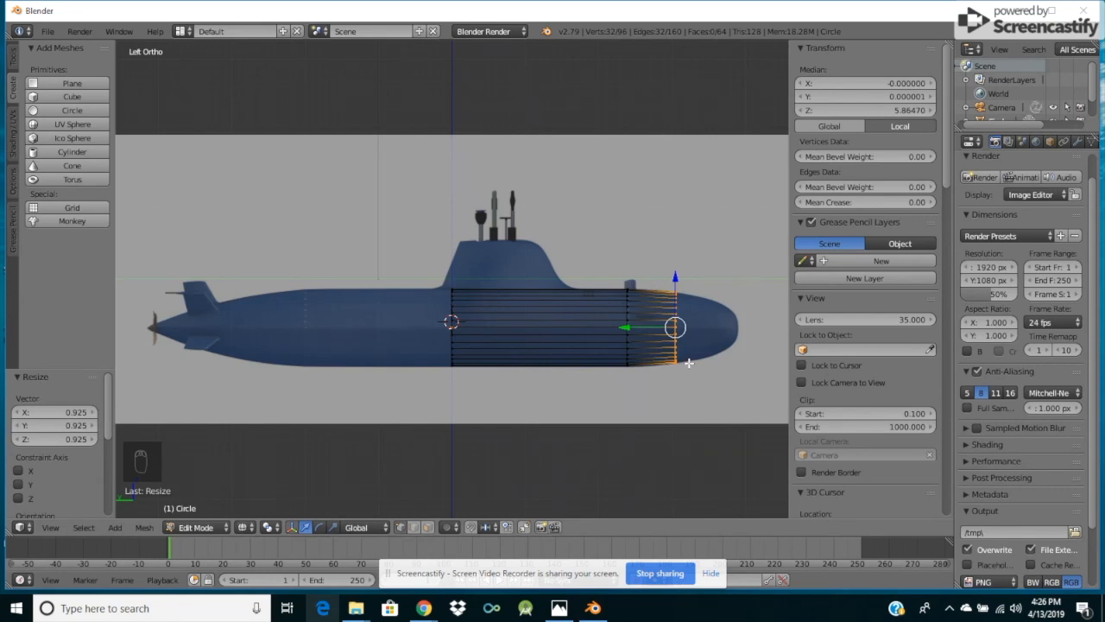
# Extrude the bow ring about -0.537 further along Y and scale it to about 0.803 to match the narrowing outline.
pyautogui.press('e')
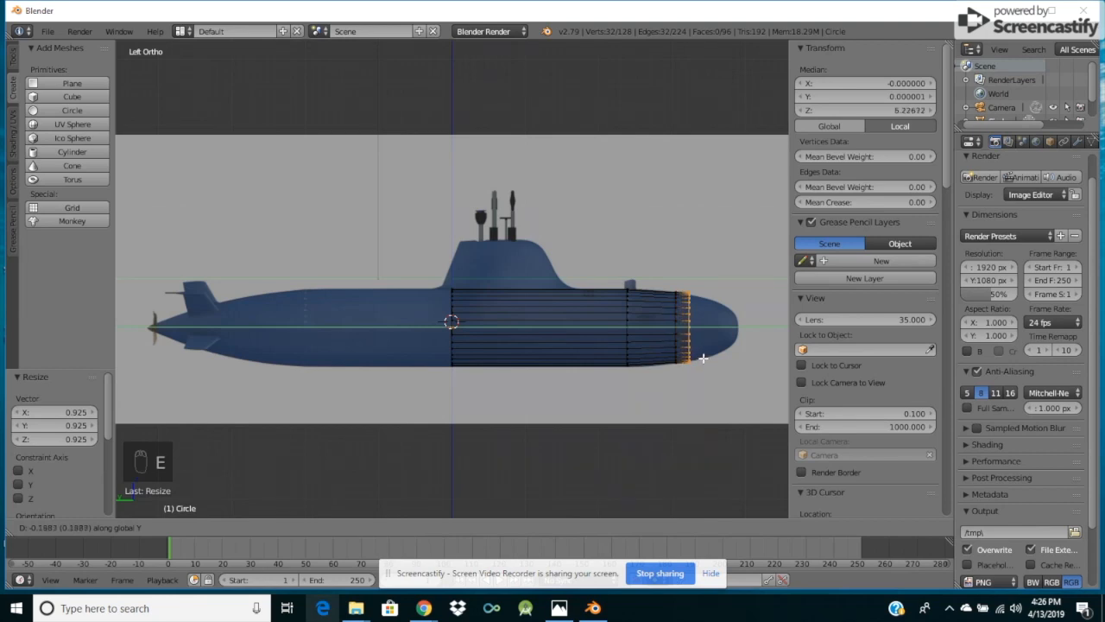
pyautogui.click(724, 352)
pyautogui.press('s')
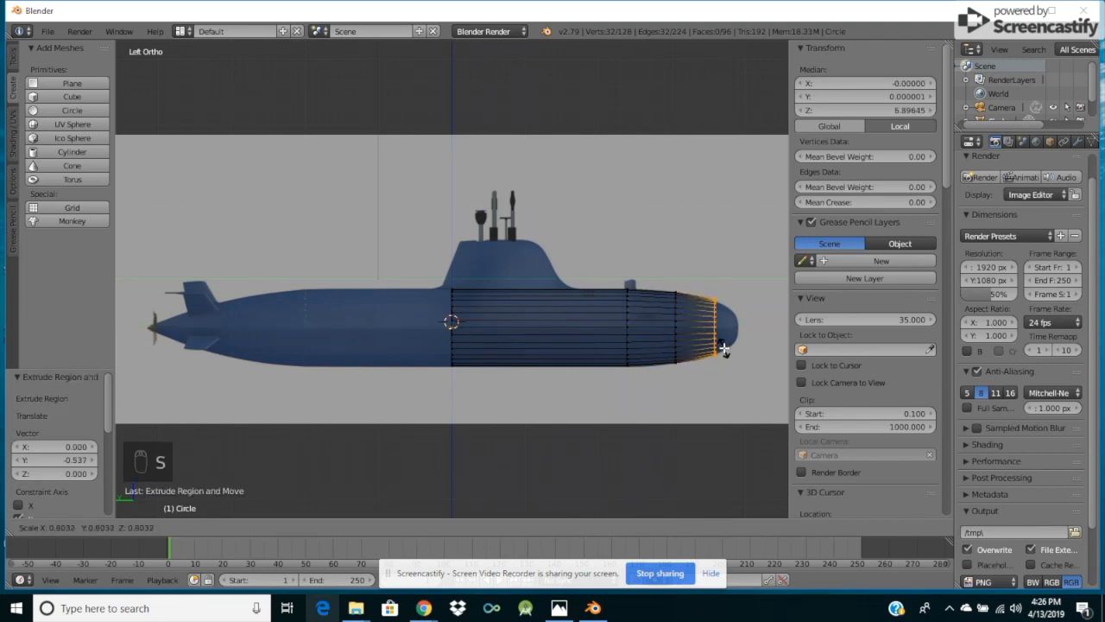
pyautogui.click(724, 350)
# Extrude the bow ring about -0.292 along Y to the nose tip and scale it to about 0.517.
pyautogui.press('e')
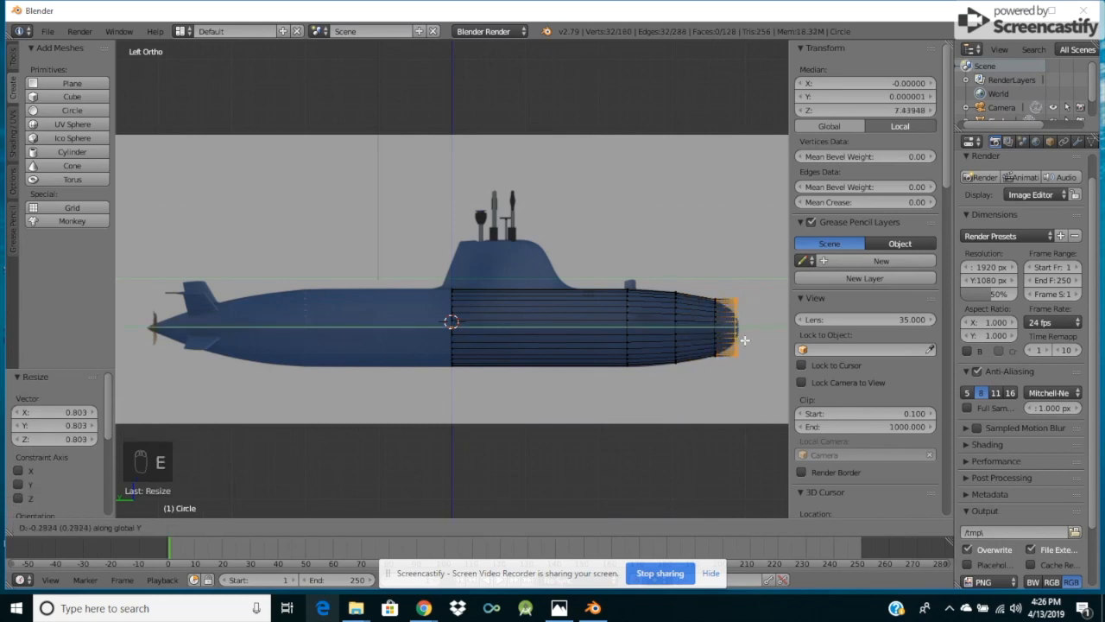
pyautogui.click(744, 339)
pyautogui.press('s')
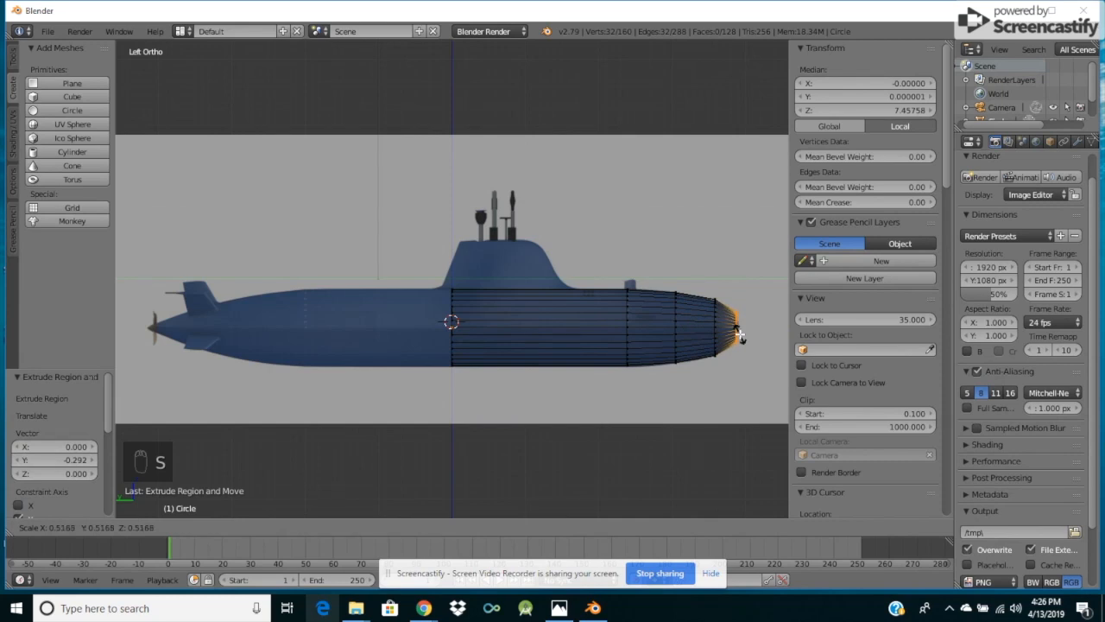
pyautogui.click(740, 336)
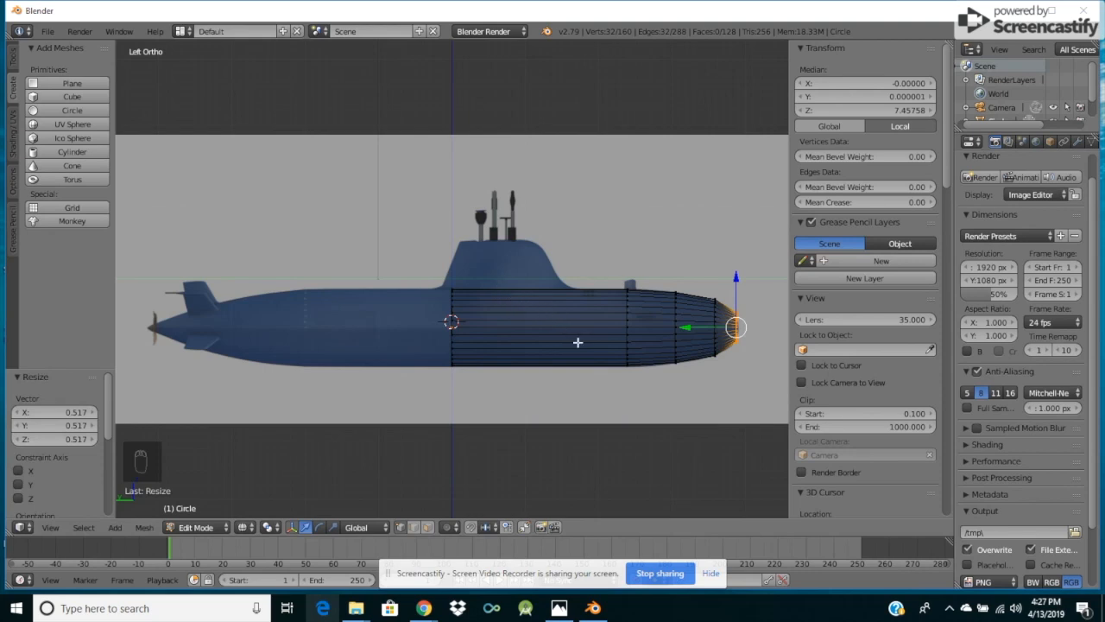
# Select only the open ring at the hull's middle and extrude it about 2.194 along Y to where the stern begins tapering.
pyautogui.press('a')
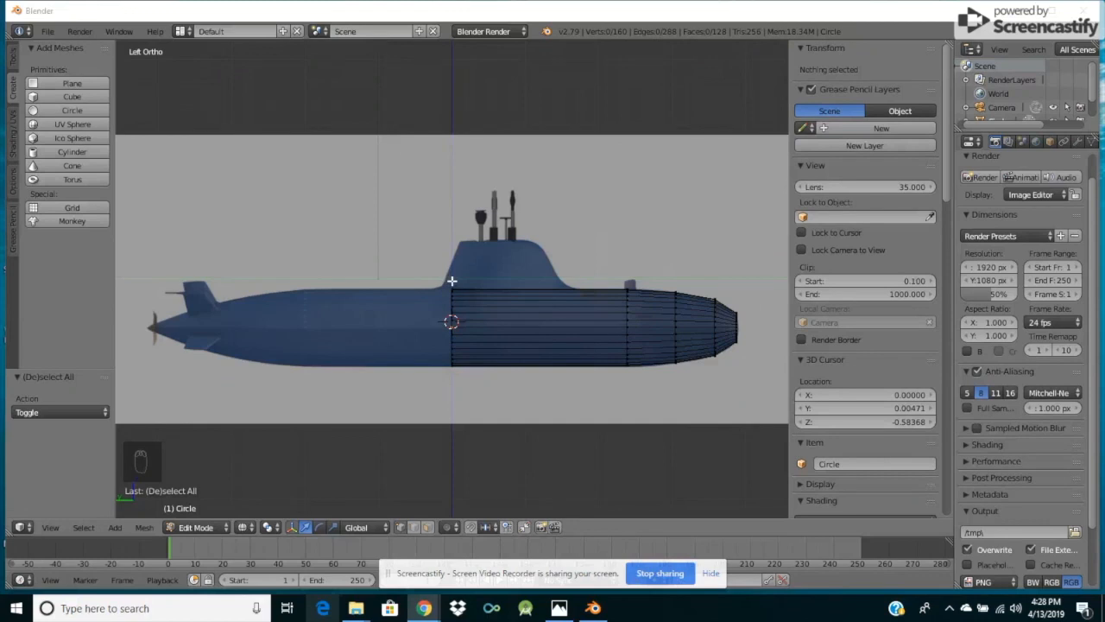
pyautogui.press('b')
pyautogui.click(443, 280)
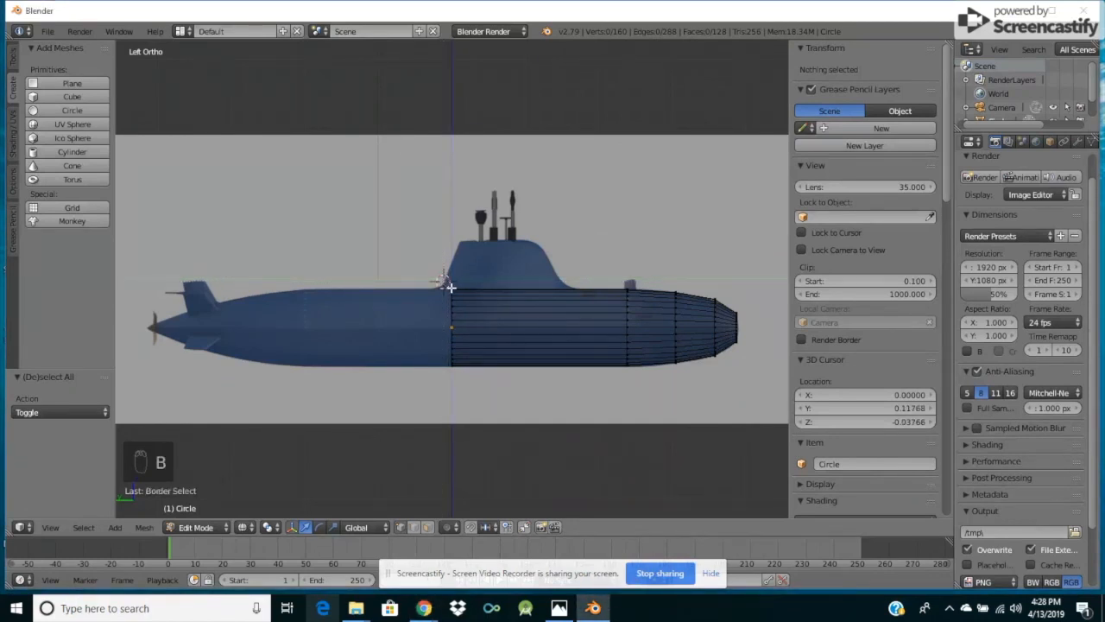
pyautogui.press('b')
pyautogui.moveTo(443, 284); pyautogui.dragTo(456, 370)
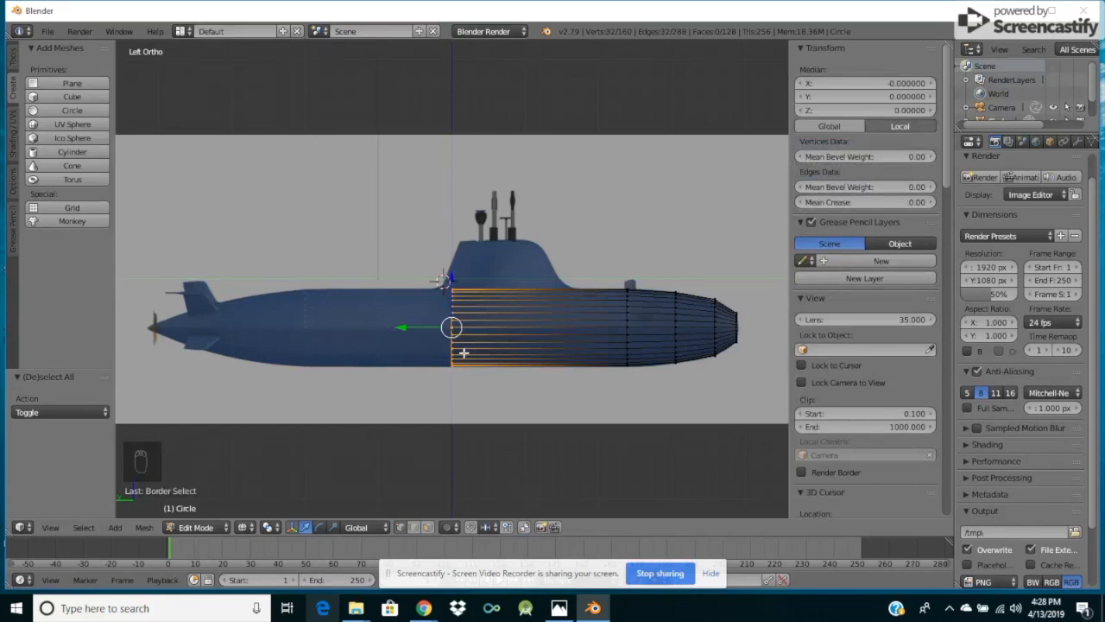
pyautogui.press('e')
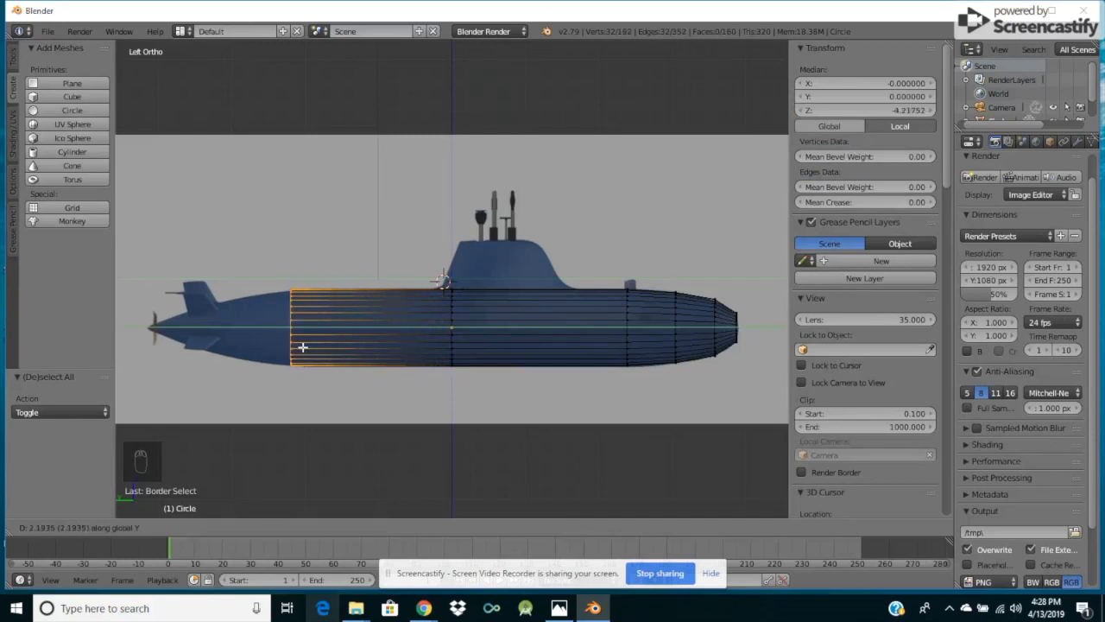
pyautogui.click(302, 347)
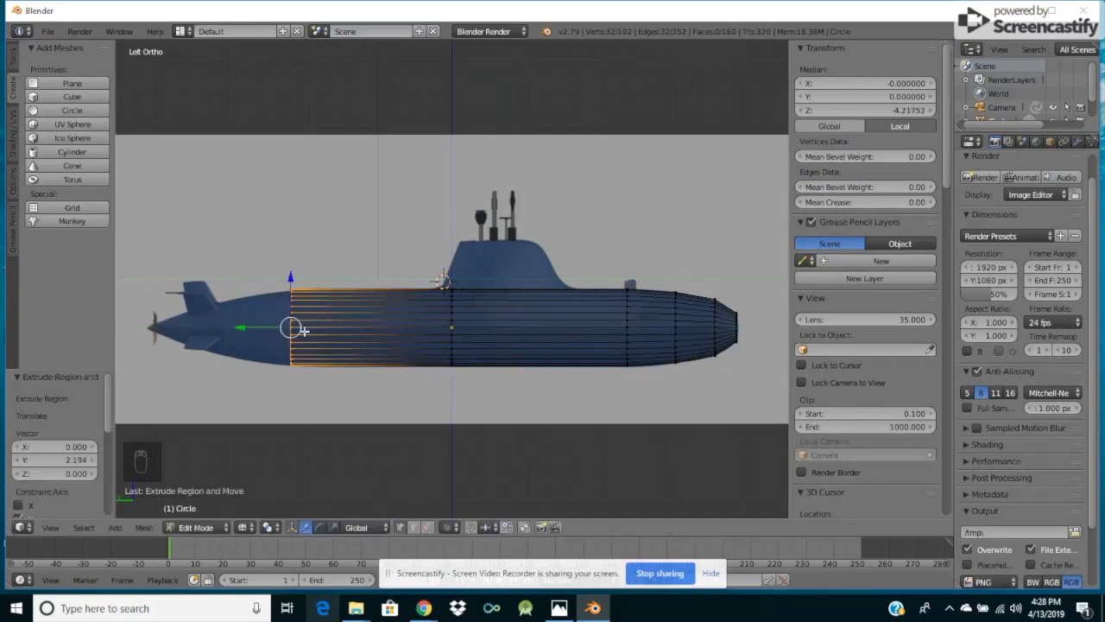
# Extrude the stern ring about 0.847 along Y and scale it to about 0.764 to fit the reference outline.
pyautogui.press('e')
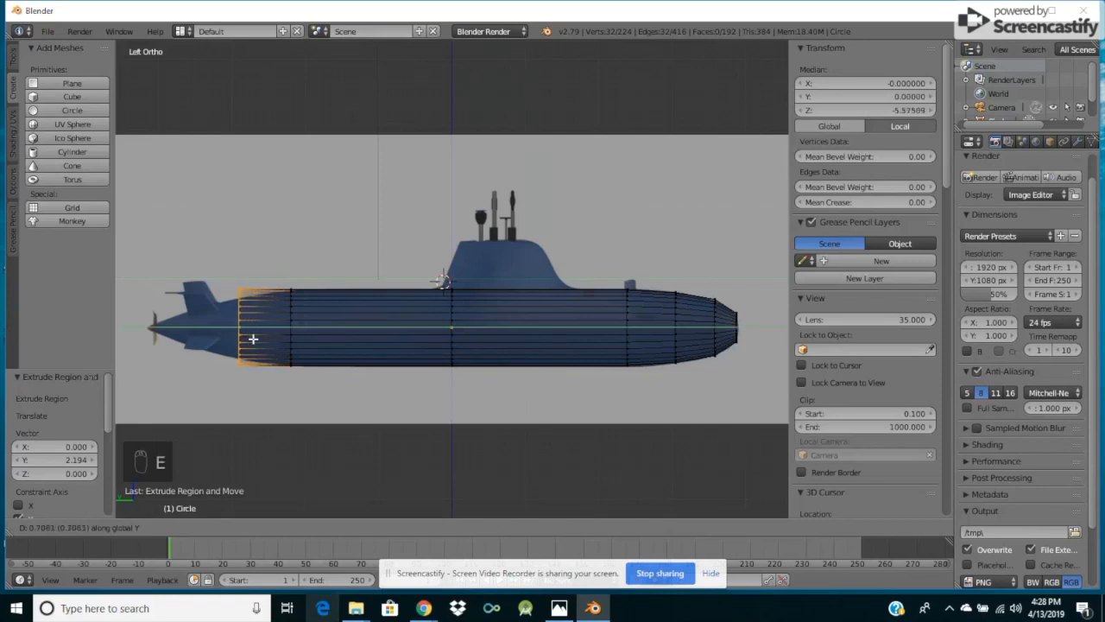
pyautogui.click(243, 330)
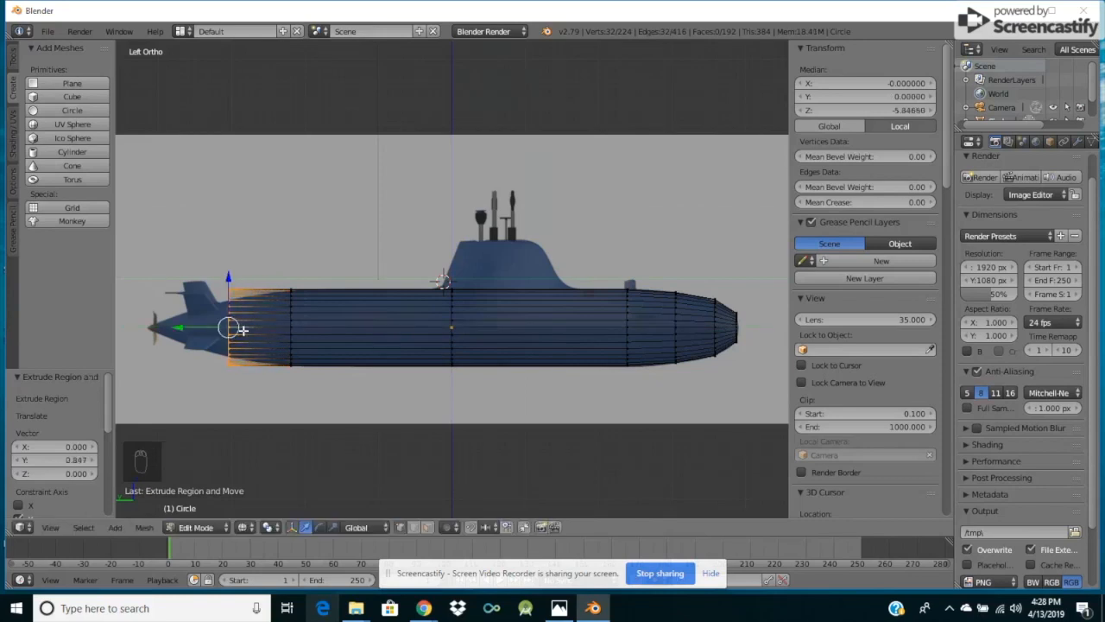
pyautogui.press('s')
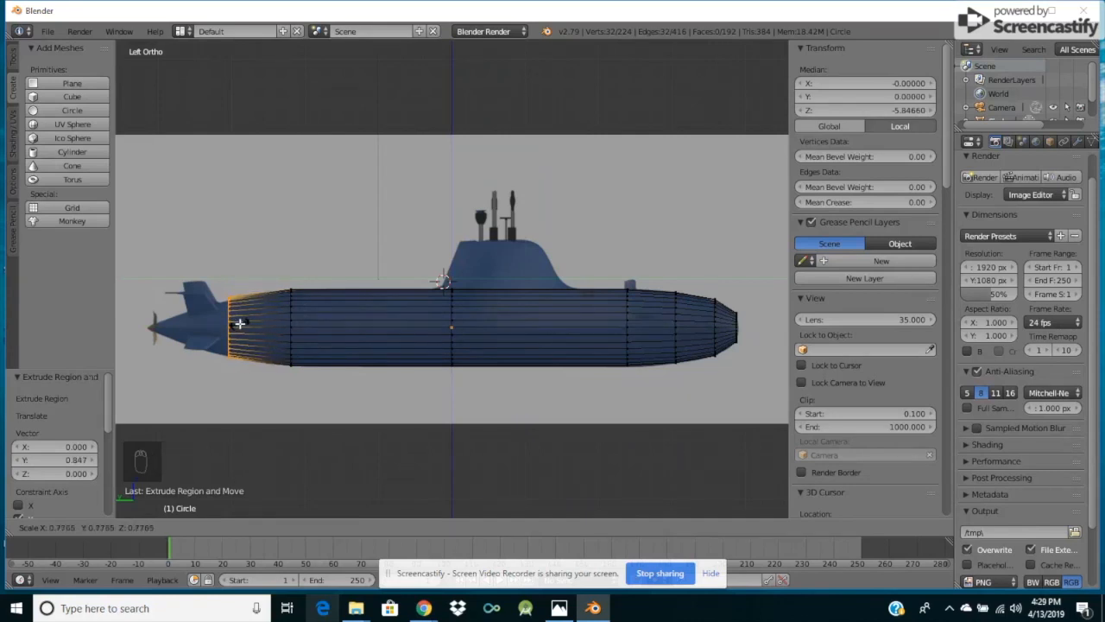
pyautogui.click(239, 324)
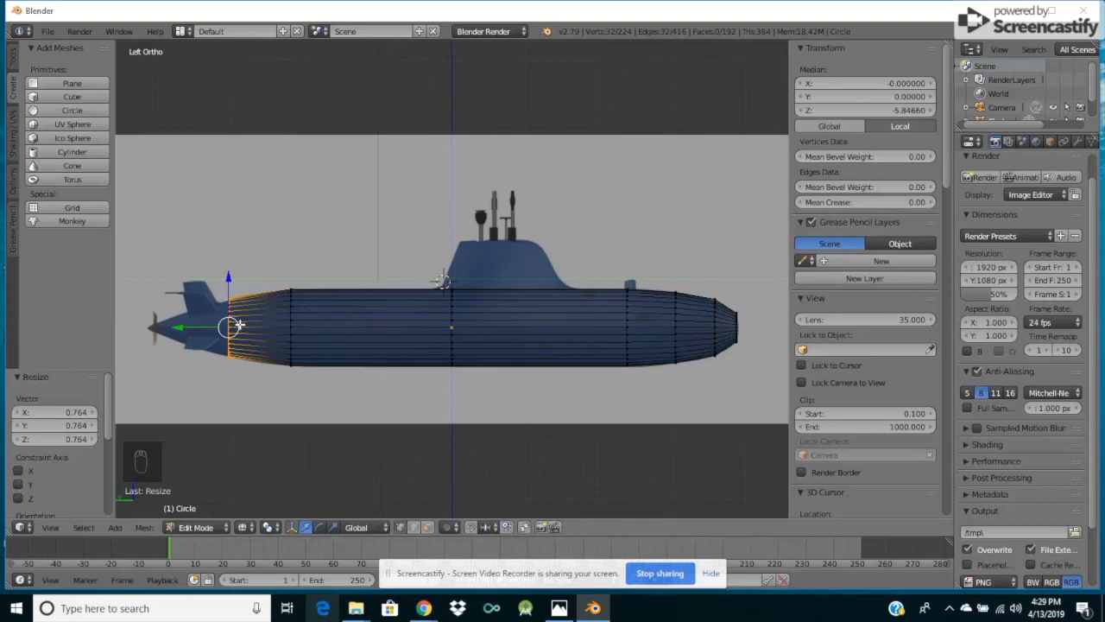
# Extrude the stern ring about 0.734 further along Y and scale it to about 0.439 to continue the tail taper.
pyautogui.press('e')
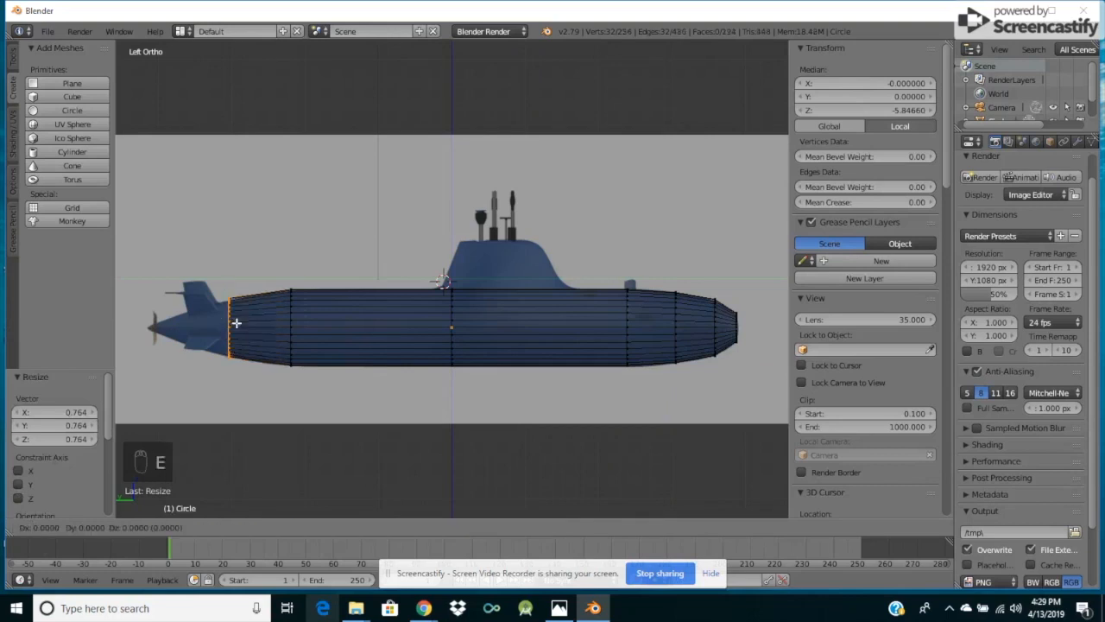
pyautogui.press('y')
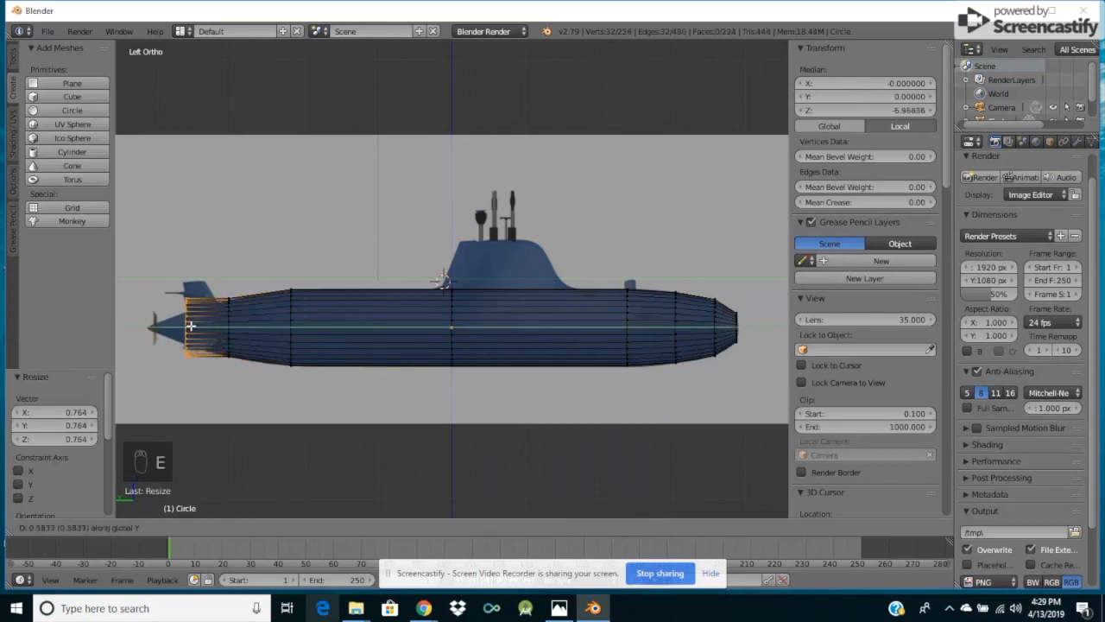
pyautogui.click(178, 326)
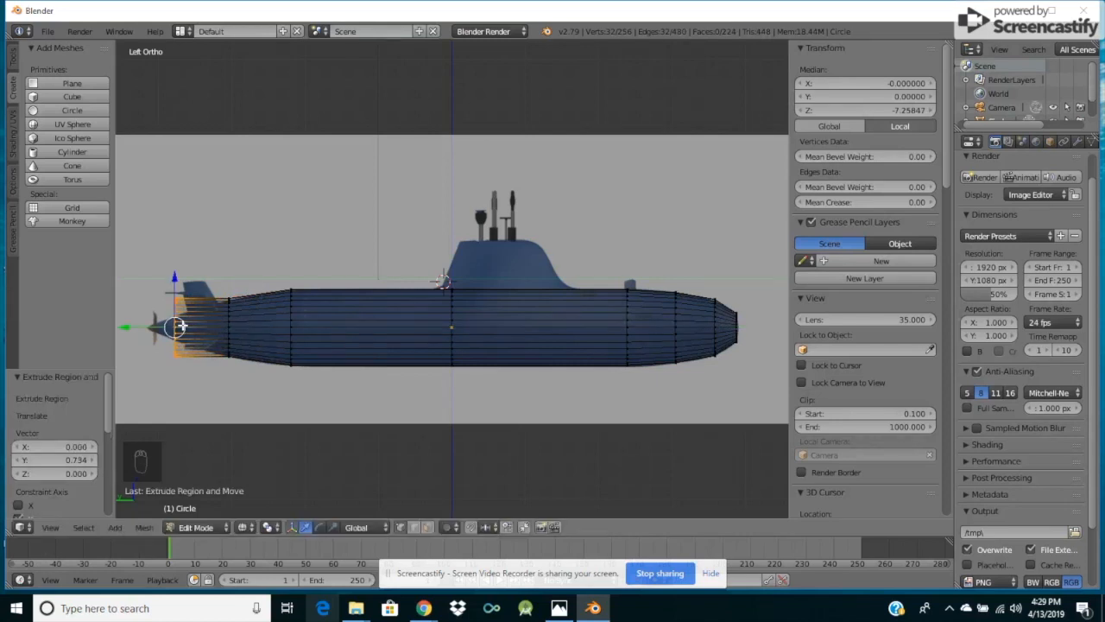
pyautogui.press('s')
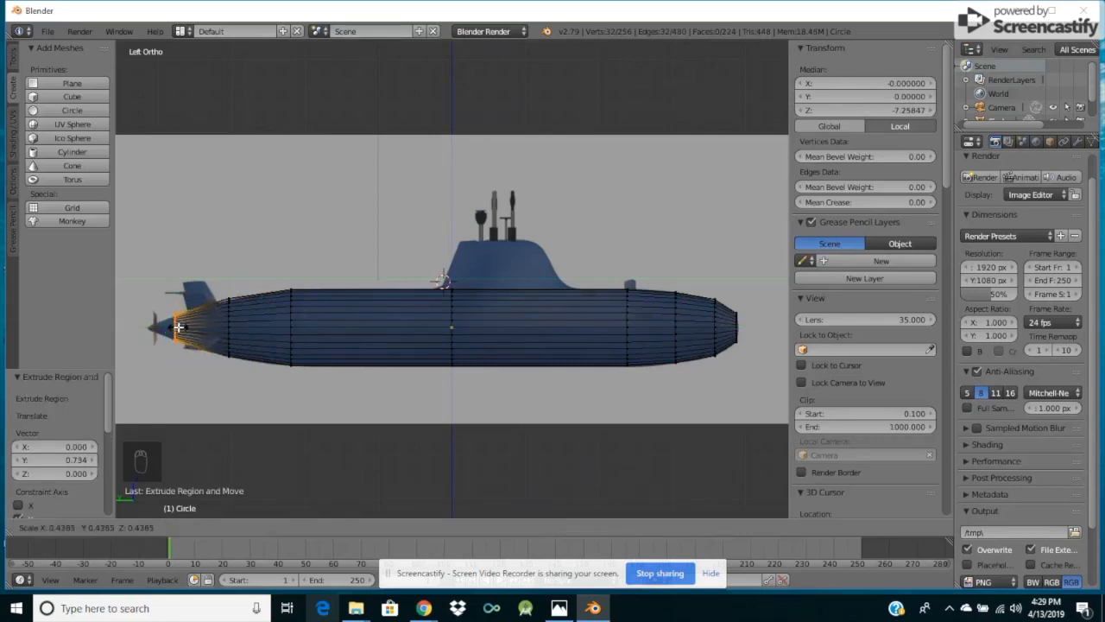
pyautogui.click(179, 326)
# Extrude the stern ring about 0.32 along Y to the propeller, scale it to about 0.268, and deselect all vertices.
pyautogui.press('e')
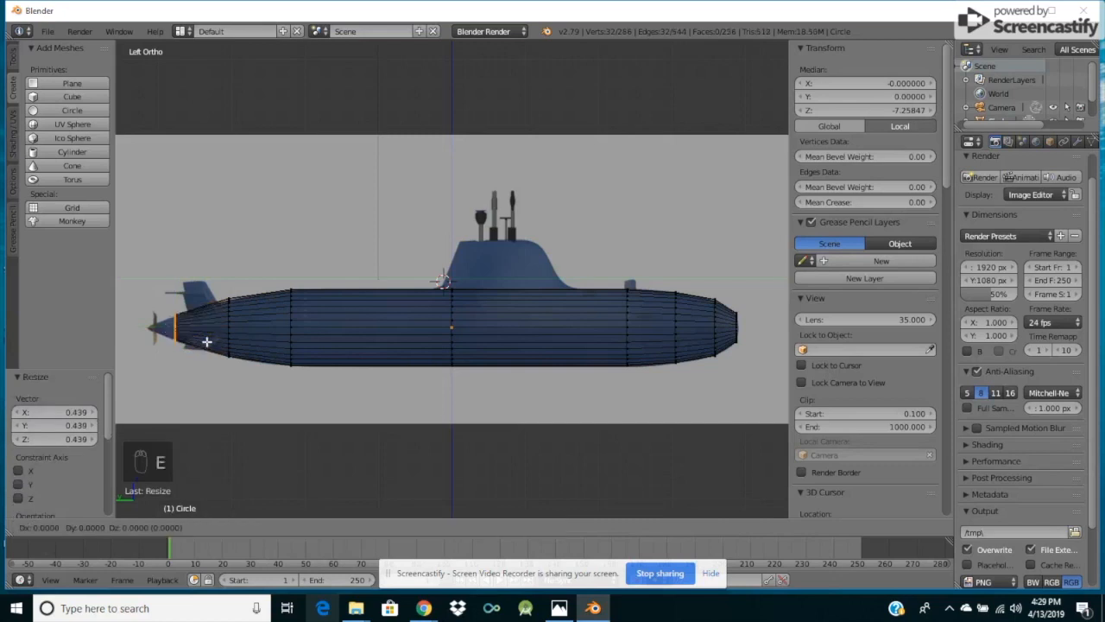
pyautogui.press('y')
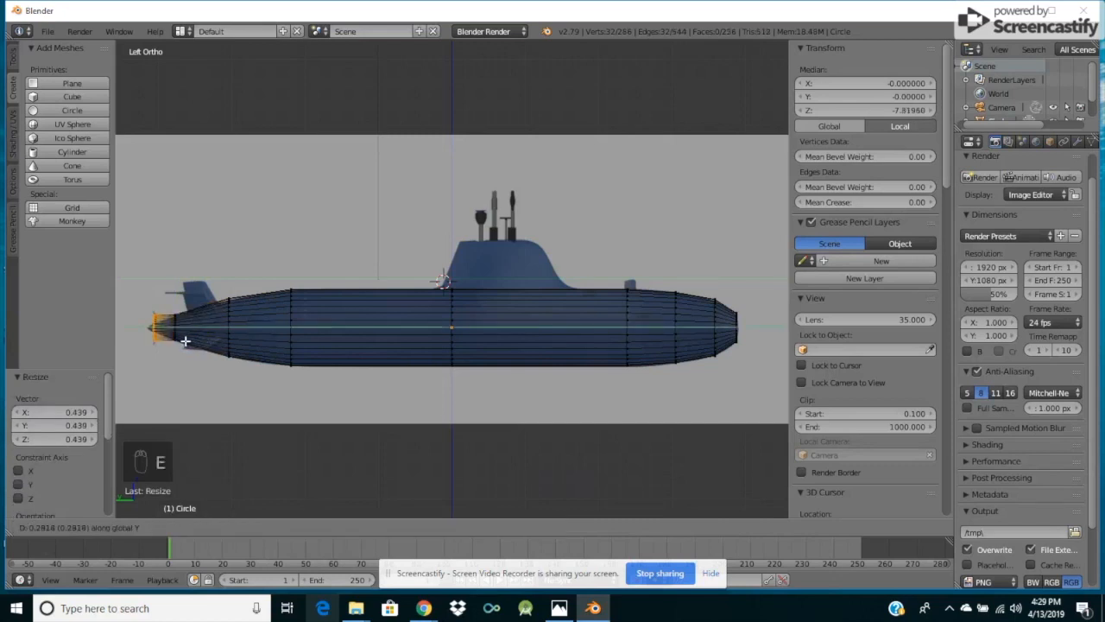
pyautogui.click(183, 341)
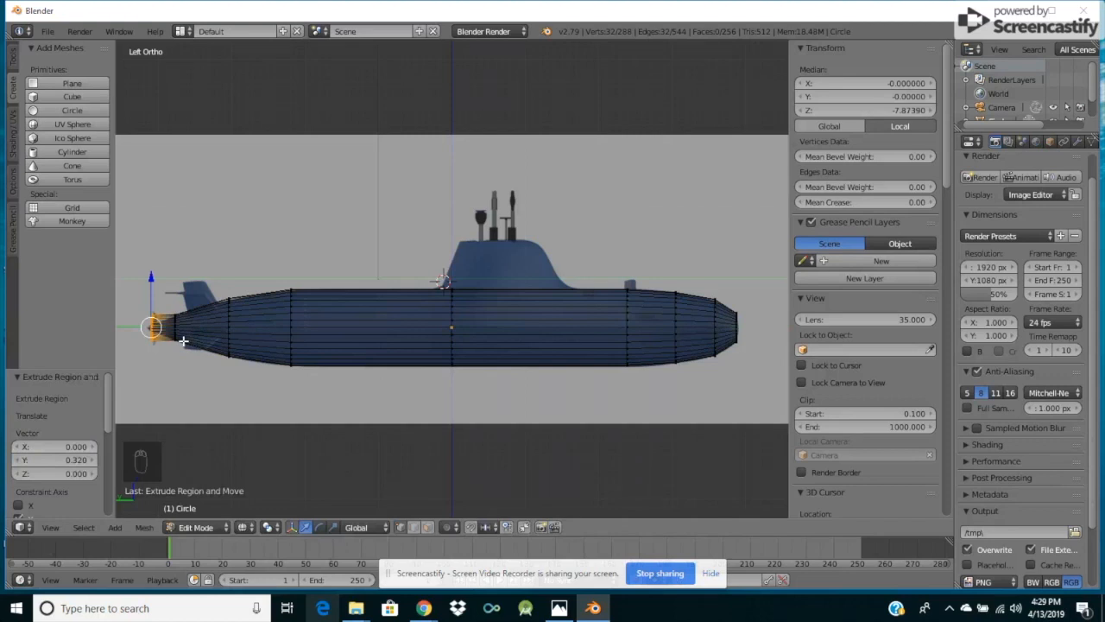
pyautogui.press('s')
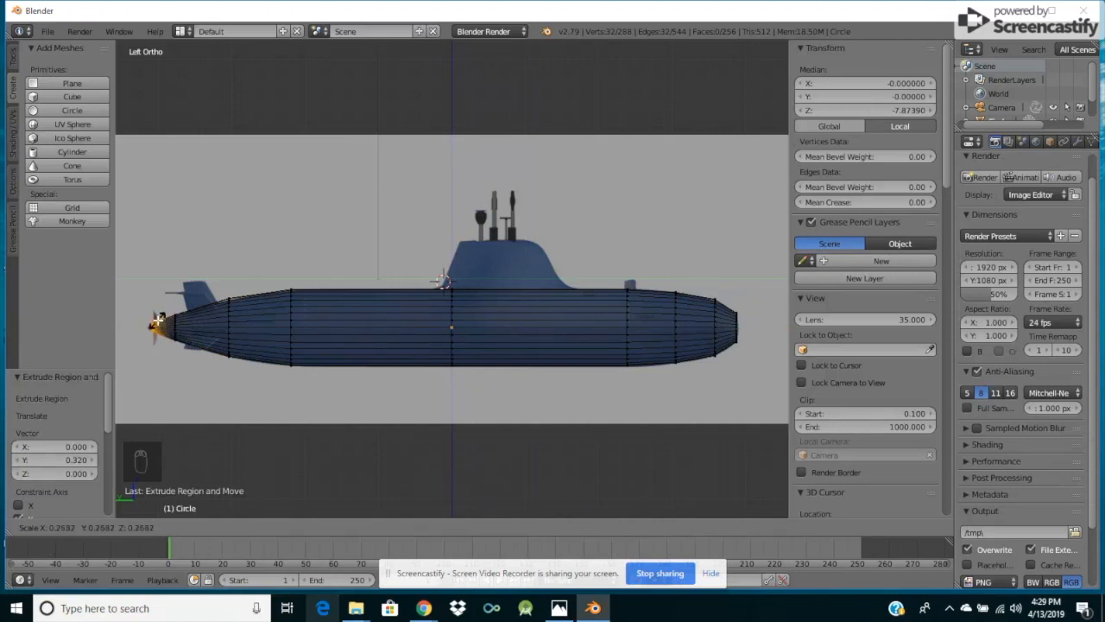
pyautogui.click(158, 323)
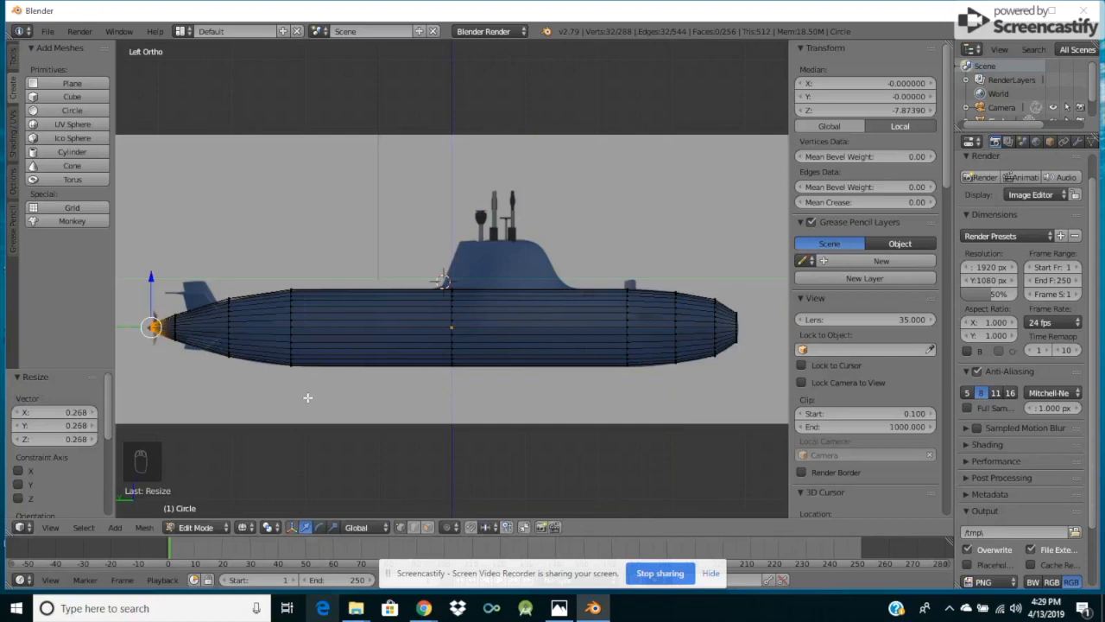
pyautogui.press('a')
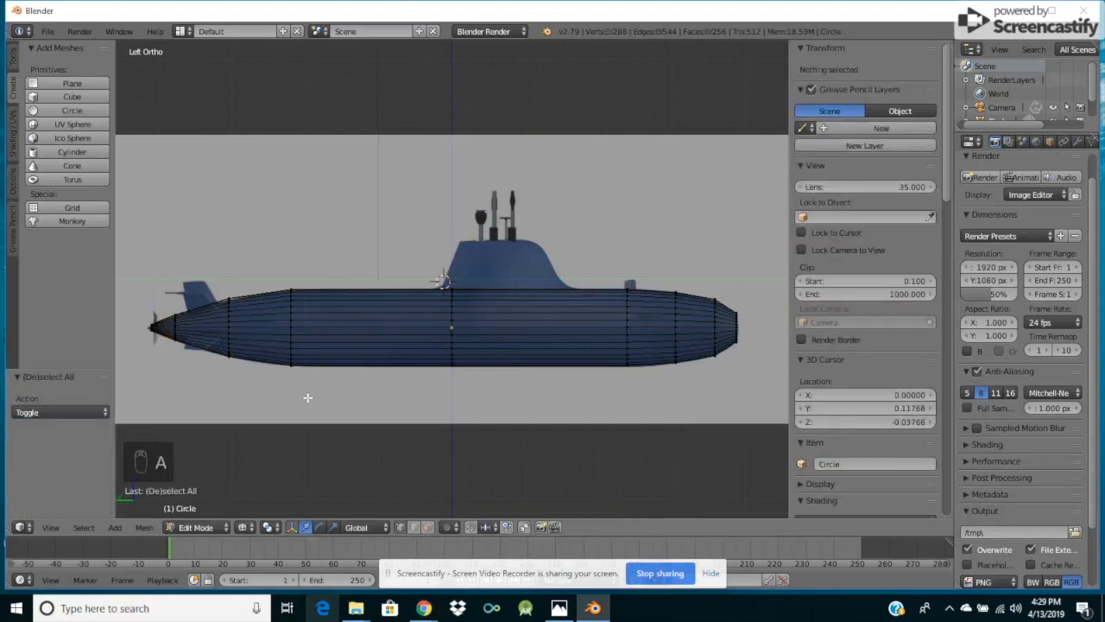
# Set the viewport shading to Solid and return to Object Mode.
pyautogui.click(248, 528)
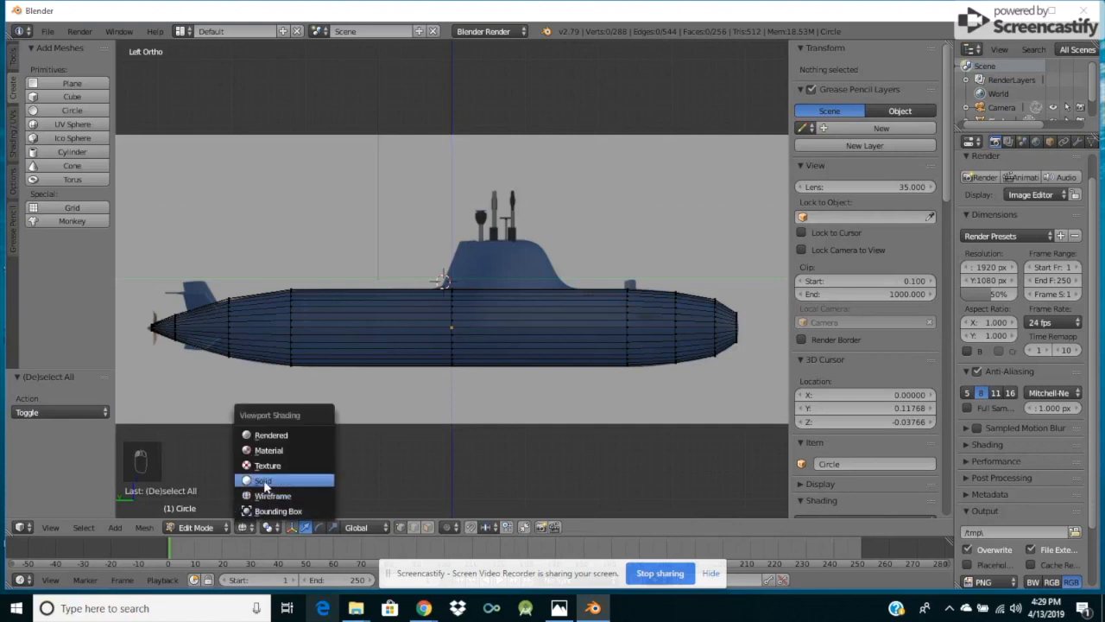
pyautogui.click(259, 480)
pyautogui.click(226, 527)
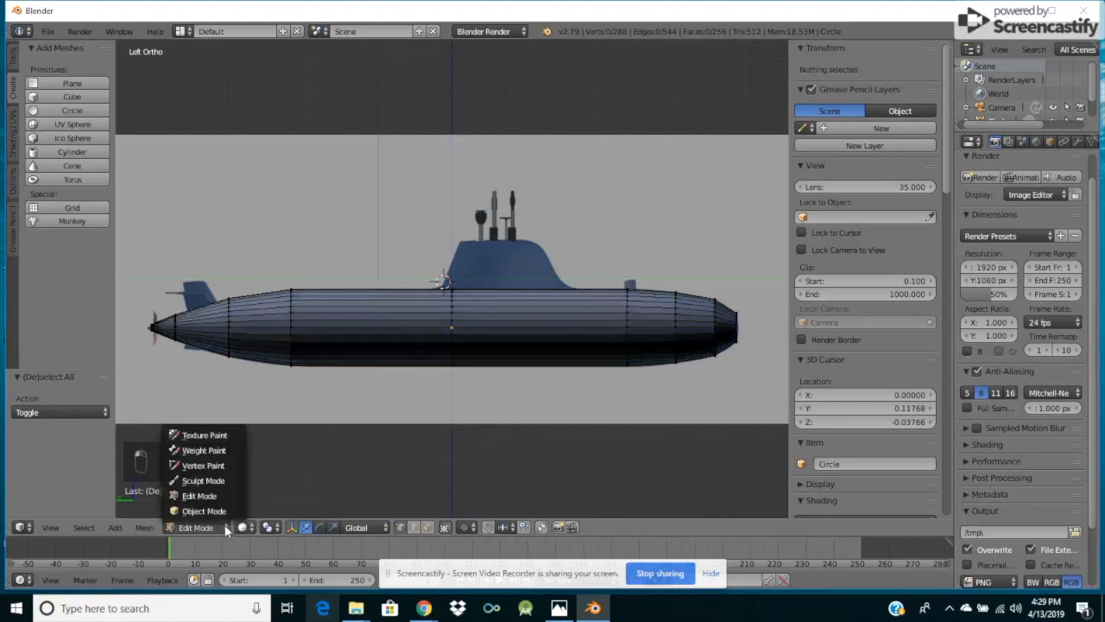
pyautogui.click(216, 510)
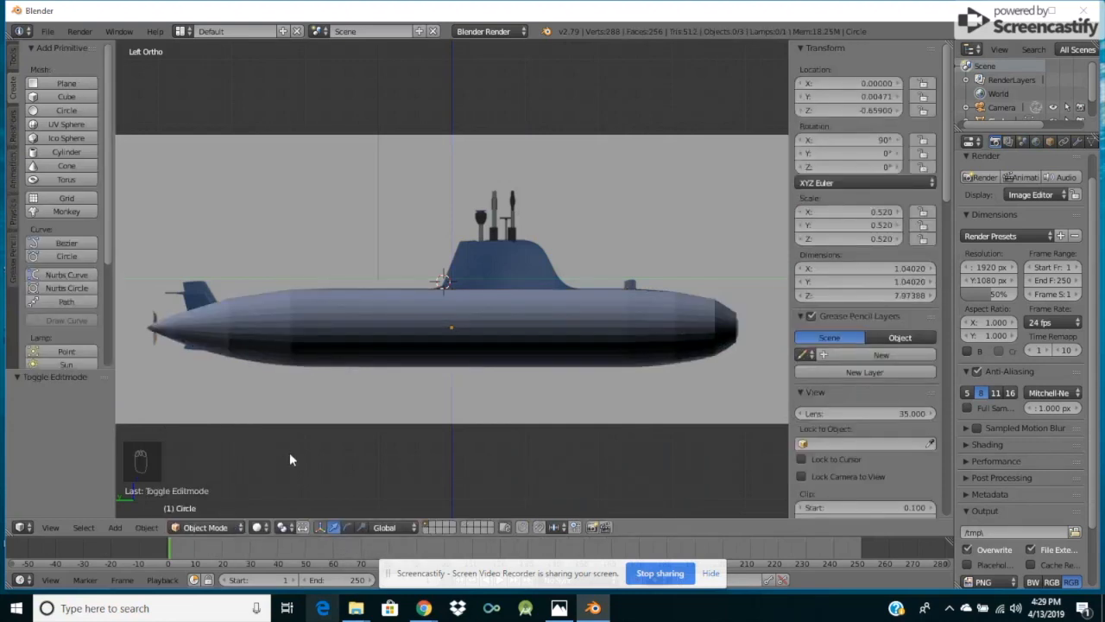
# Orbit fully around the finished hull to examine its shape from all sides.
pyautogui.press('KP_4')
pyautogui.press('KP_4')
pyautogui.press('KP_4')
pyautogui.press('KP_4')
pyautogui.press('KP_4')
pyautogui.press('KP_4')
pyautogui.press('KP_4')
pyautogui.press('KP_4')
pyautogui.press('KP_4')
pyautogui.press('KP_4')
pyautogui.press('KP_4')
pyautogui.press('KP_4')
pyautogui.press('KP_4')
pyautogui.press('KP_4')
pyautogui.press('KP_4')
pyautogui.press('KP_4')
pyautogui.press('KP_4')
pyautogui.press('KP_4')
pyautogui.press('KP_4')
pyautogui.press('KP_4')
pyautogui.press('KP_4')
pyautogui.press('KP_4')
pyautogui.press('KP_4')
pyautogui.press('KP_4')
pyautogui.press('KP_4')
pyautogui.press('KP_4')
pyautogui.press('KP_4')
pyautogui.press('KP_4')
pyautogui.press('KP_4')
pyautogui.press('KP_4')
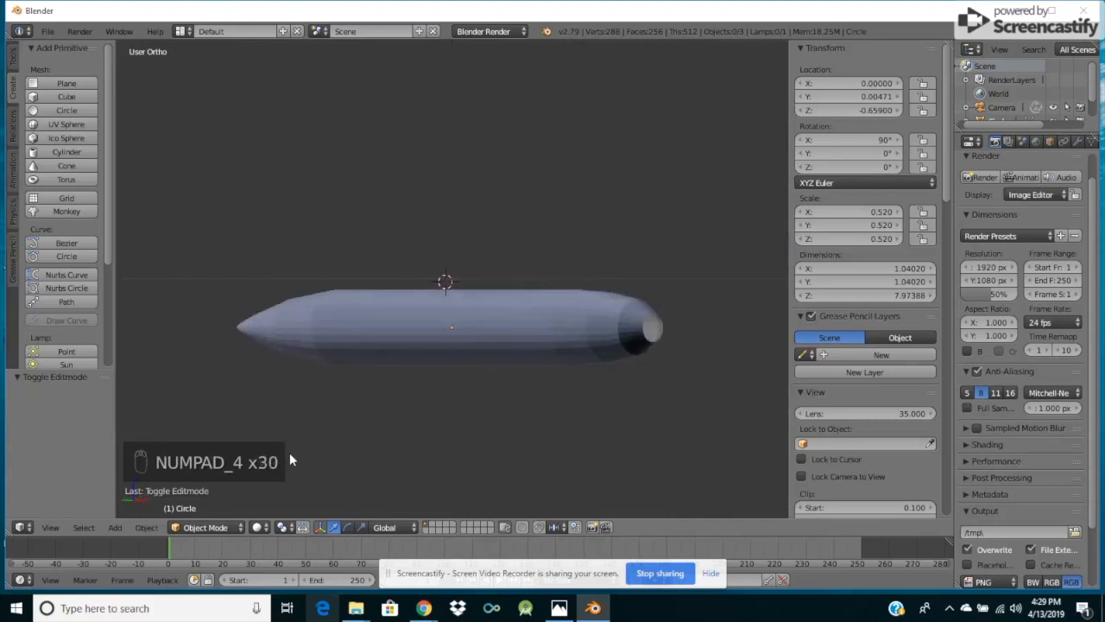
pyautogui.press('KP_4')
pyautogui.press('KP_4')
pyautogui.press('KP_4')
pyautogui.press('KP_4')
pyautogui.press('KP_4')
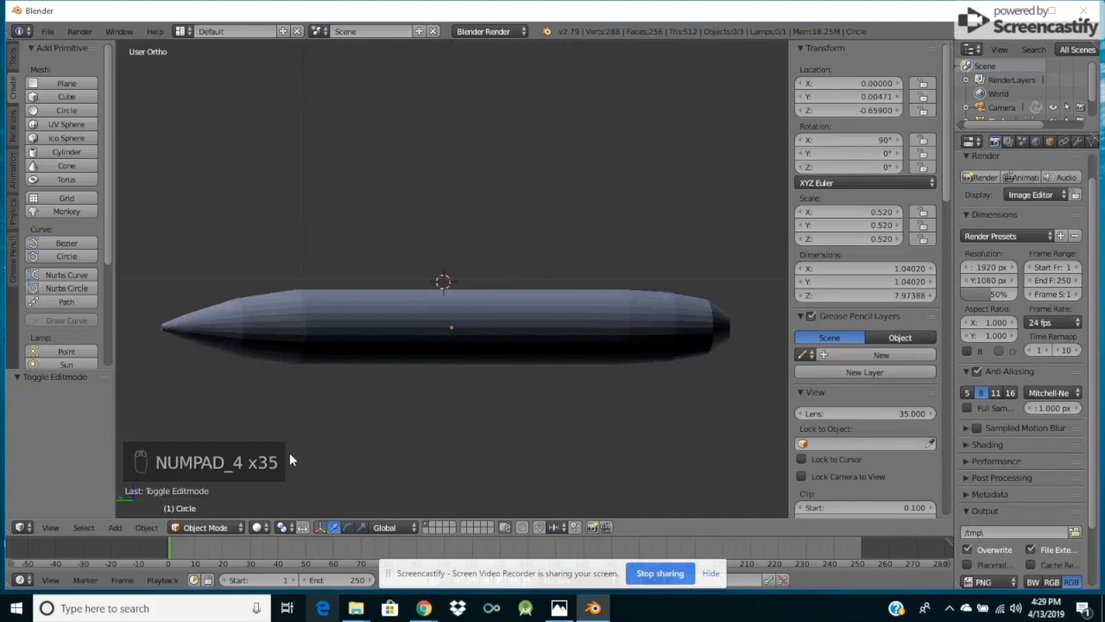
pyautogui.press('KP_6')
# Restore the left orthographic view over the reference image, toggling briefly through perspective projection.
pyautogui.click(50, 528)
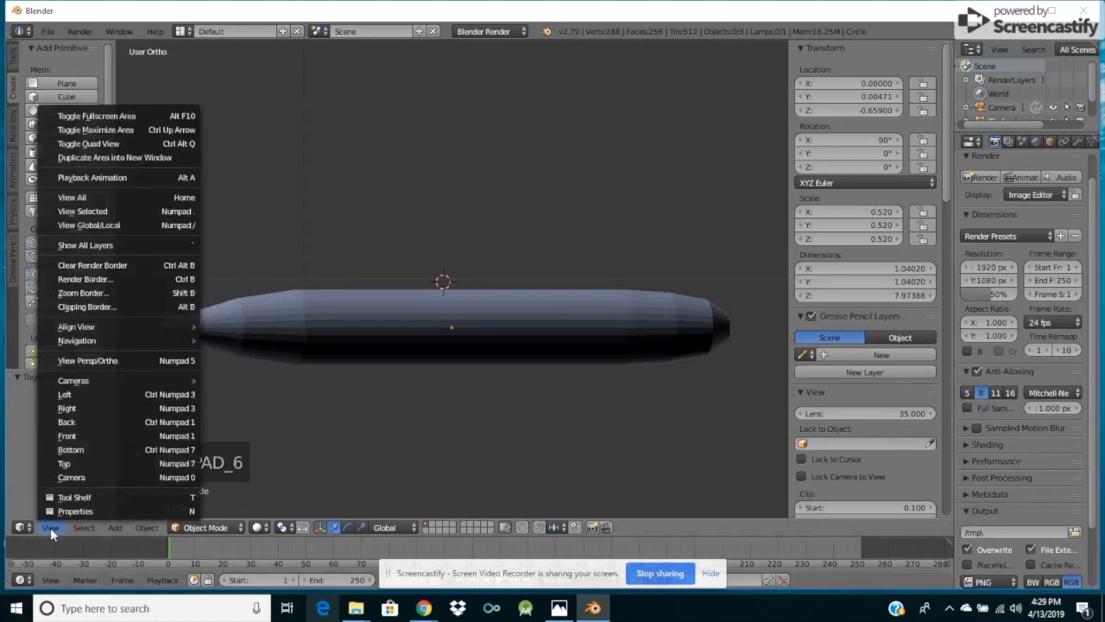
pyautogui.click(105, 394)
pyautogui.click(52, 527)
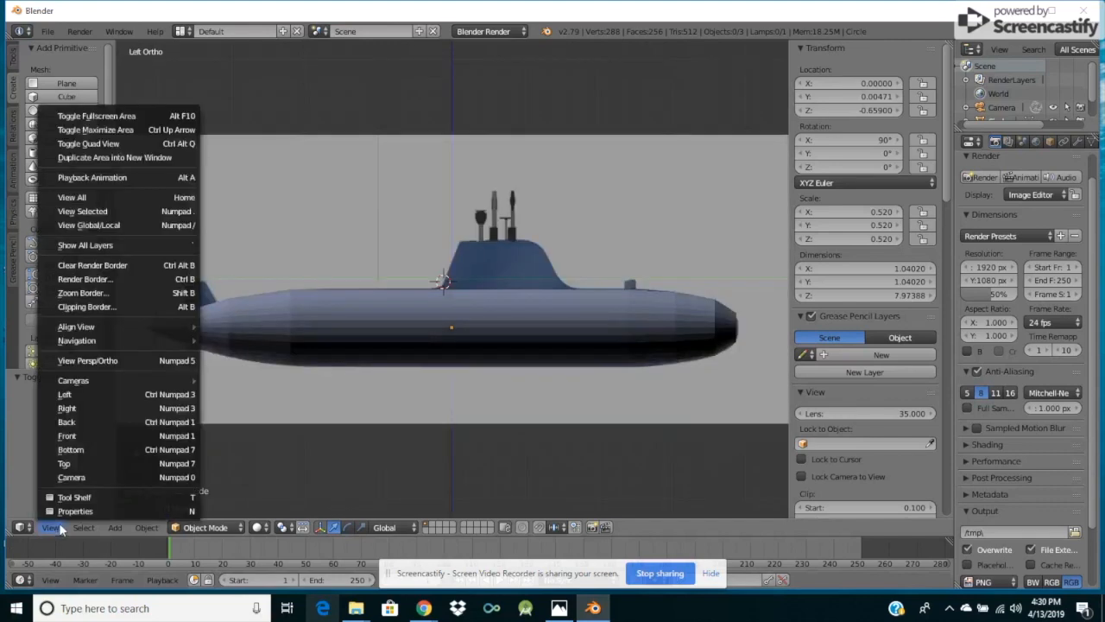
pyautogui.click(107, 365)
pyautogui.click(53, 528)
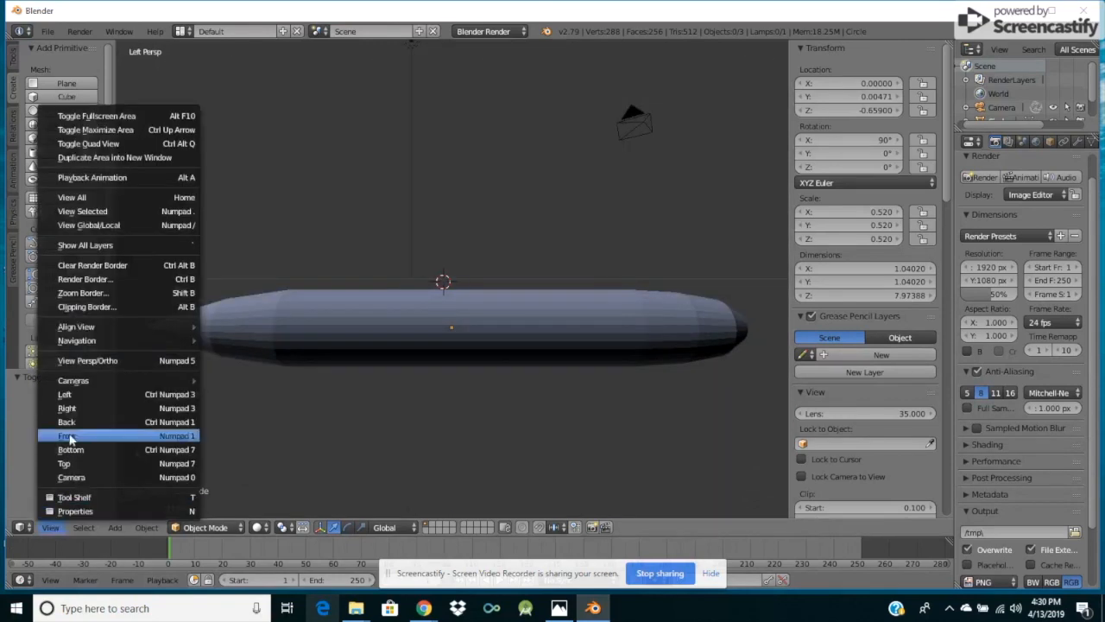
pyautogui.click(108, 365)
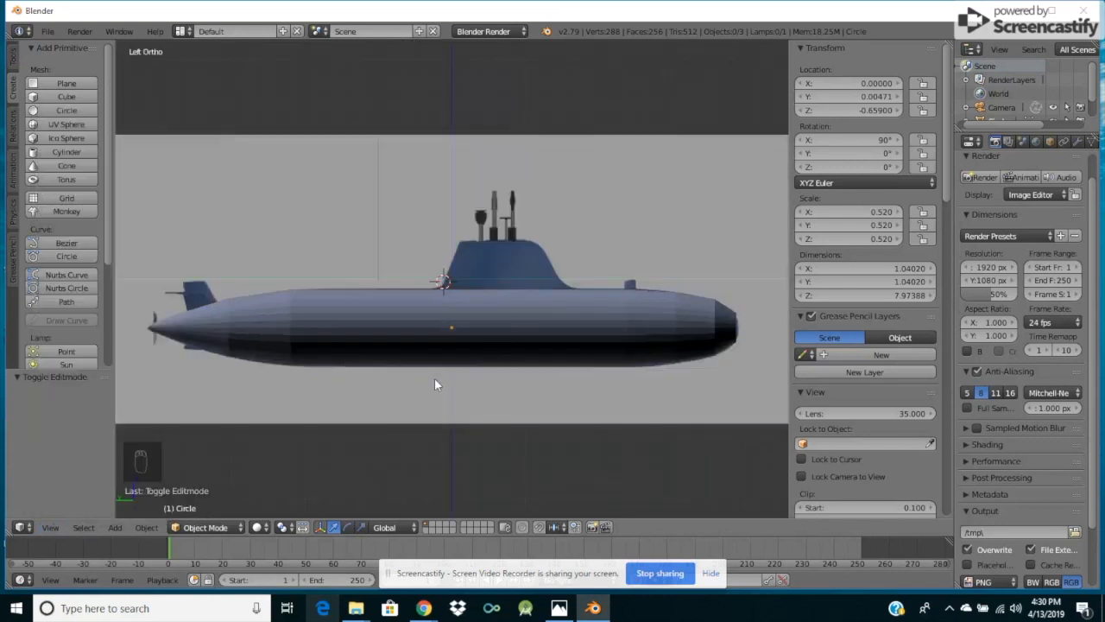
# Add a 32-vertex mesh circle beside the sail and move it about 1.329 along Y and -0.245 along Z onto the sail's middle.
pyautogui.scroll(1, 528, 310)
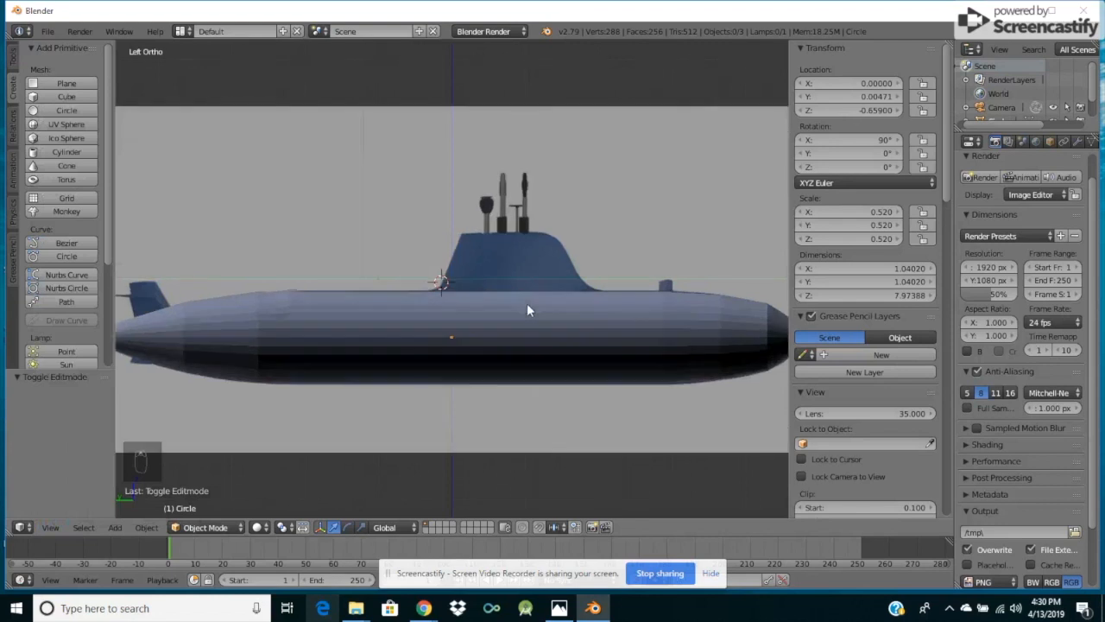
pyautogui.scroll(1, 526, 303)
pyautogui.click(700, 228)
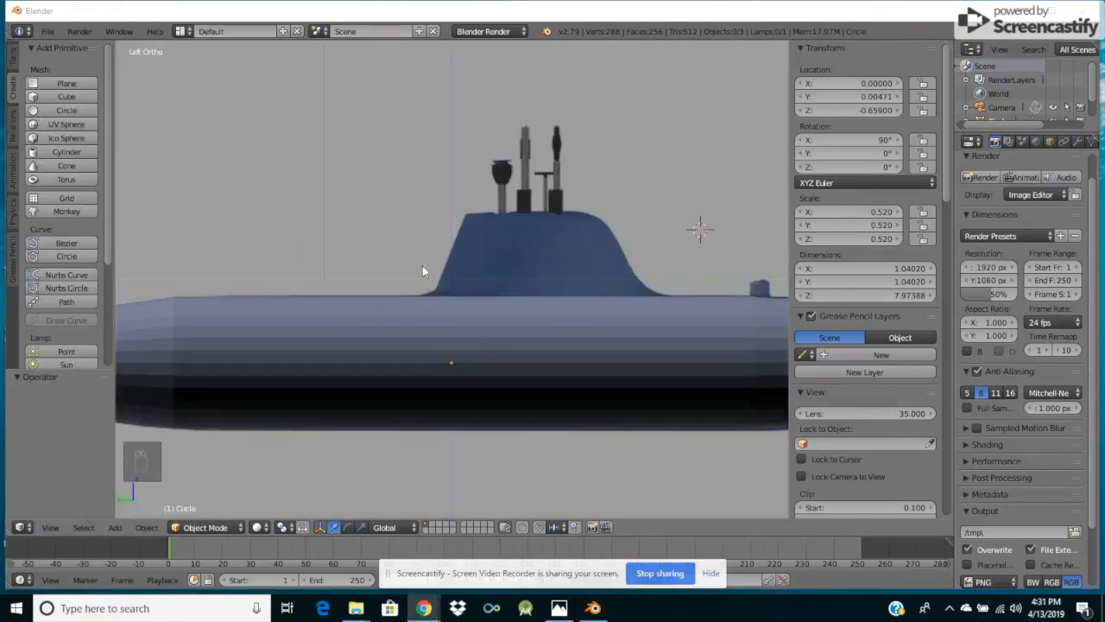
pyautogui.click(57, 111)
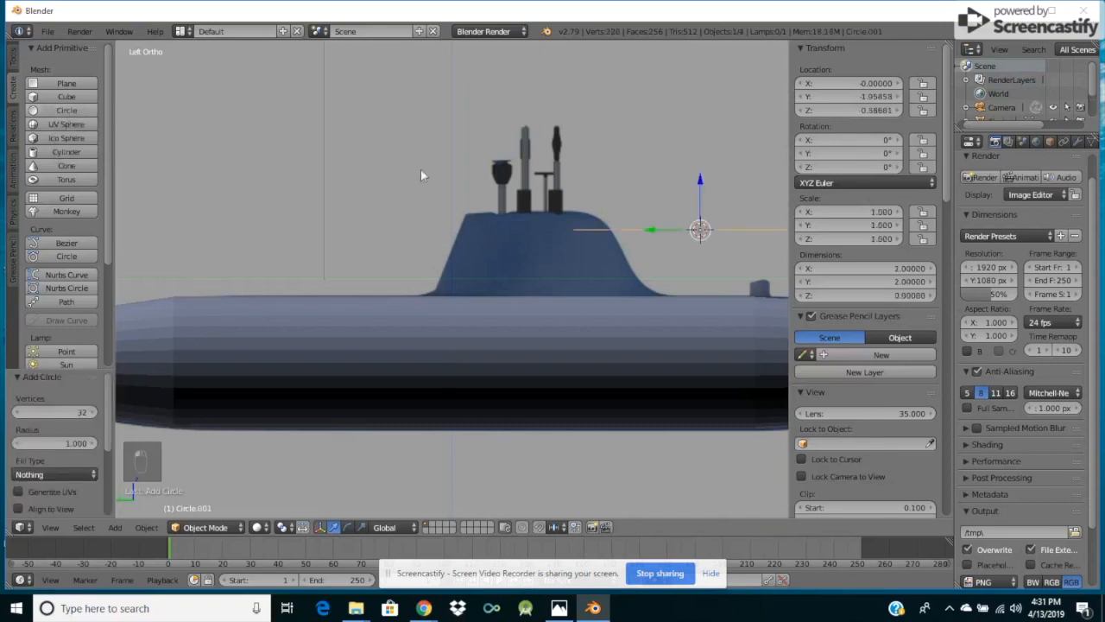
pyautogui.moveTo(702, 229); pyautogui.dragTo(533, 262)
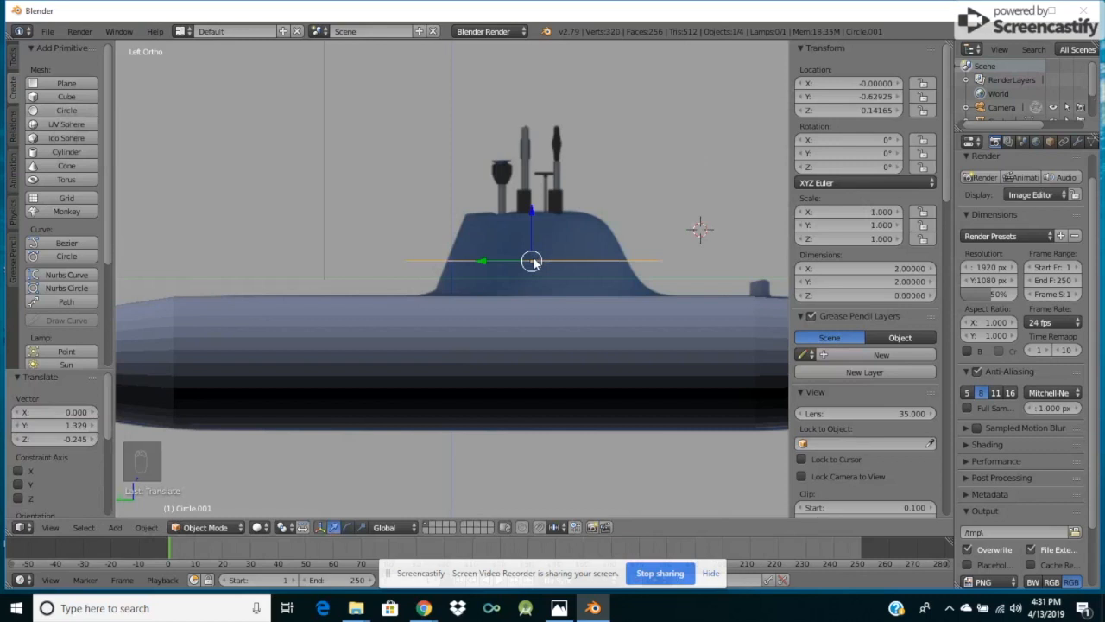
pyautogui.click(533, 261)
# Set the new circle's X rotation to 90° so it stands upright across the sail.
pyautogui.click(870, 139)
pyautogui.write('90')
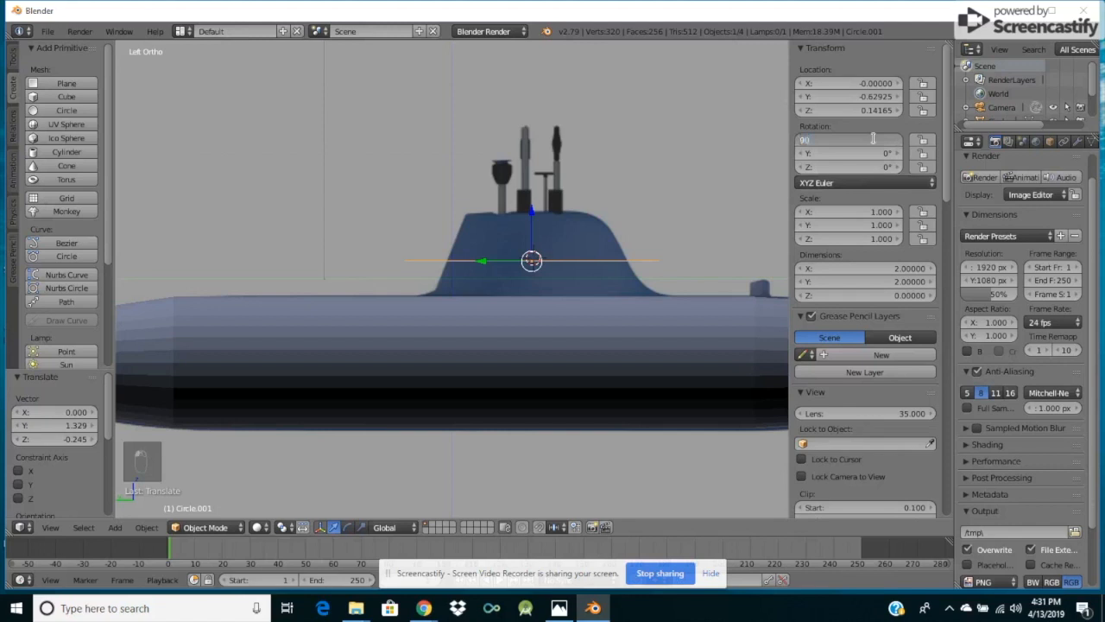
pyautogui.press('Return')
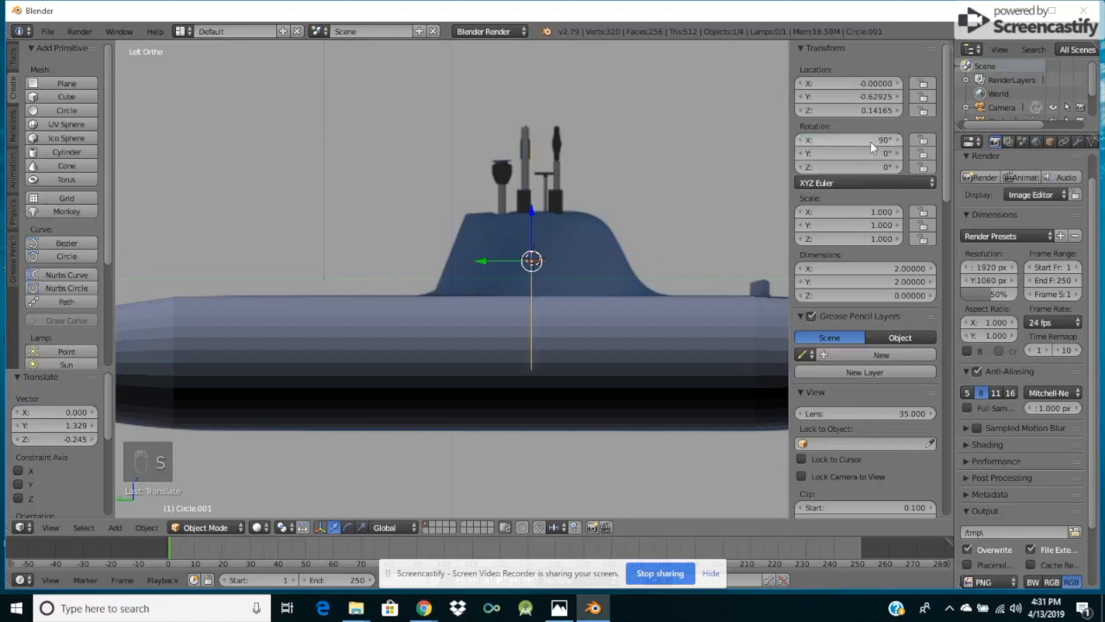
pyautogui.press('s')
pyautogui.click(531, 247)
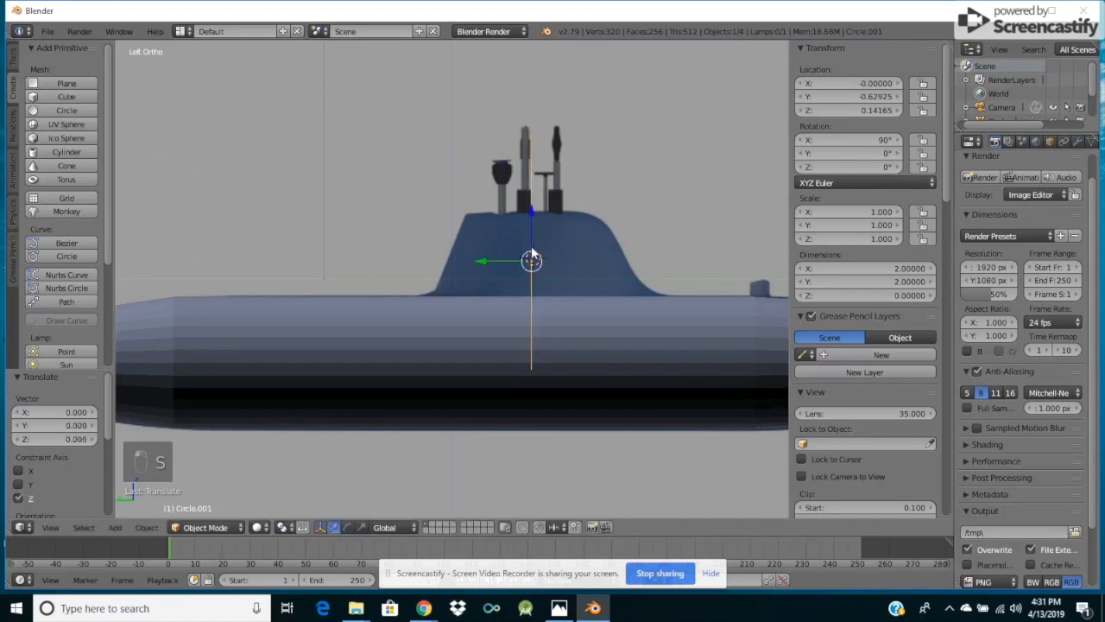
# Fit the circle to the sail's height by scaling it to about 0.344 and raising it about 0.022 along Z.
pyautogui.press('s')
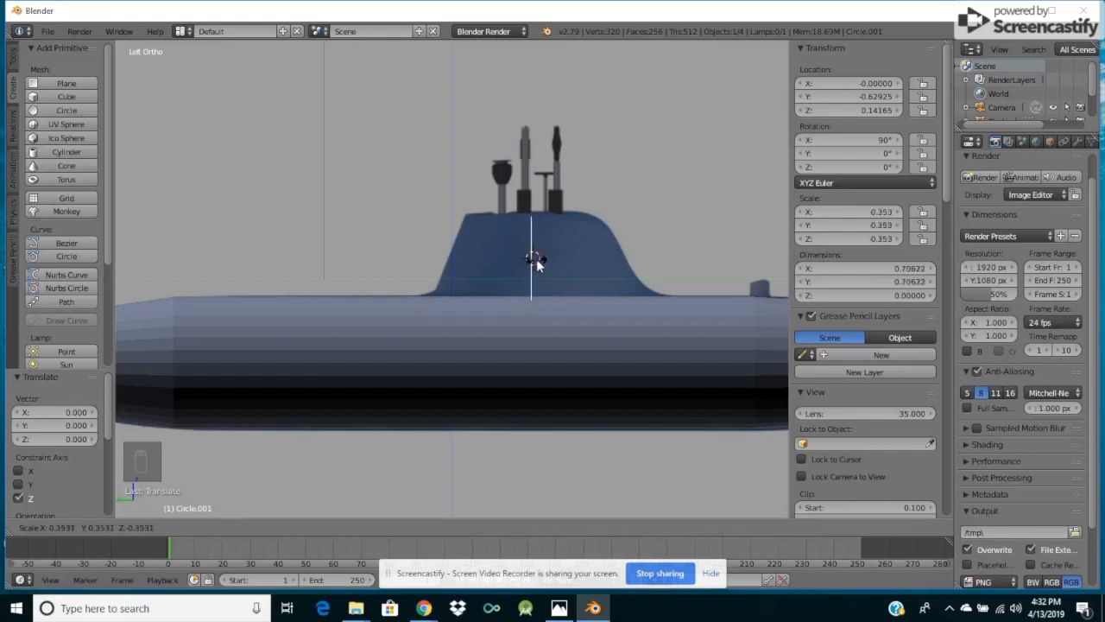
pyautogui.click(536, 262)
pyautogui.press('g')
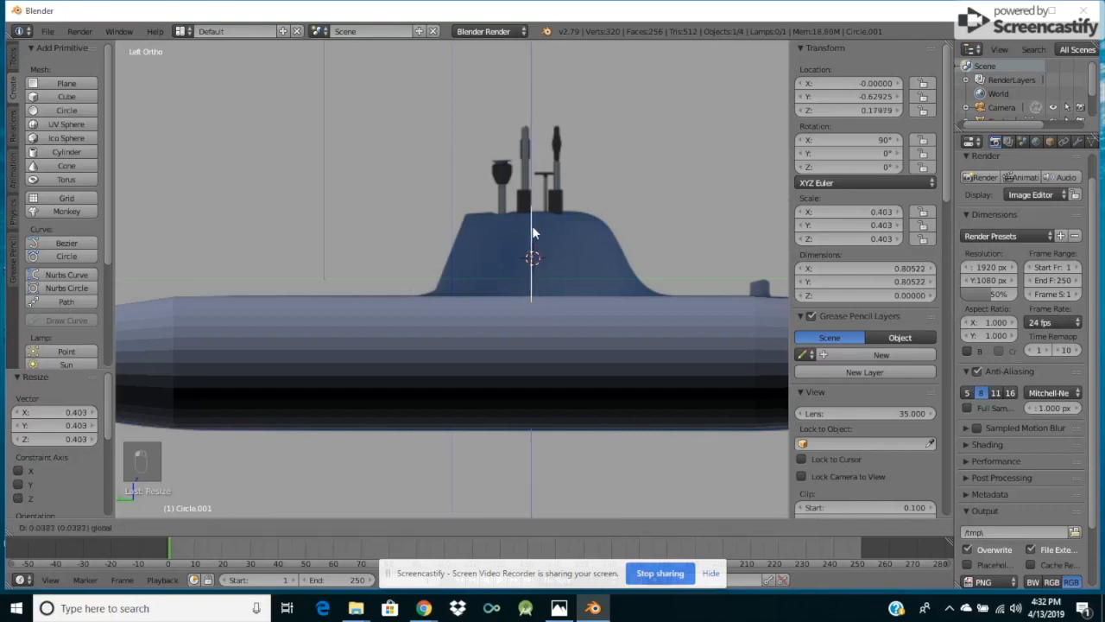
pyautogui.click(533, 233)
pyautogui.press('s')
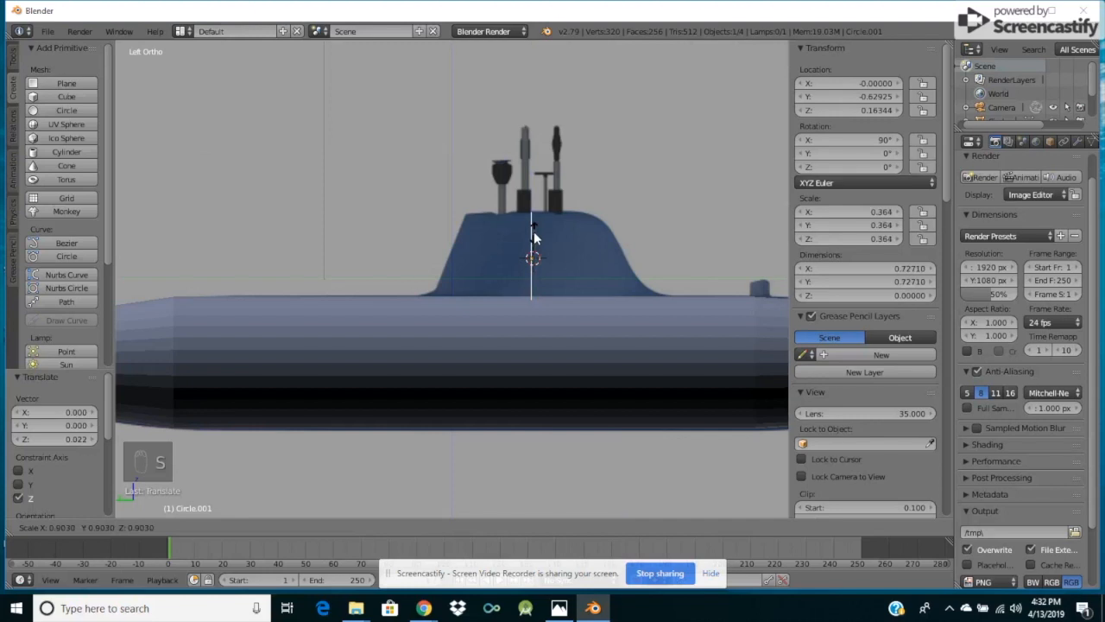
pyautogui.click(536, 240)
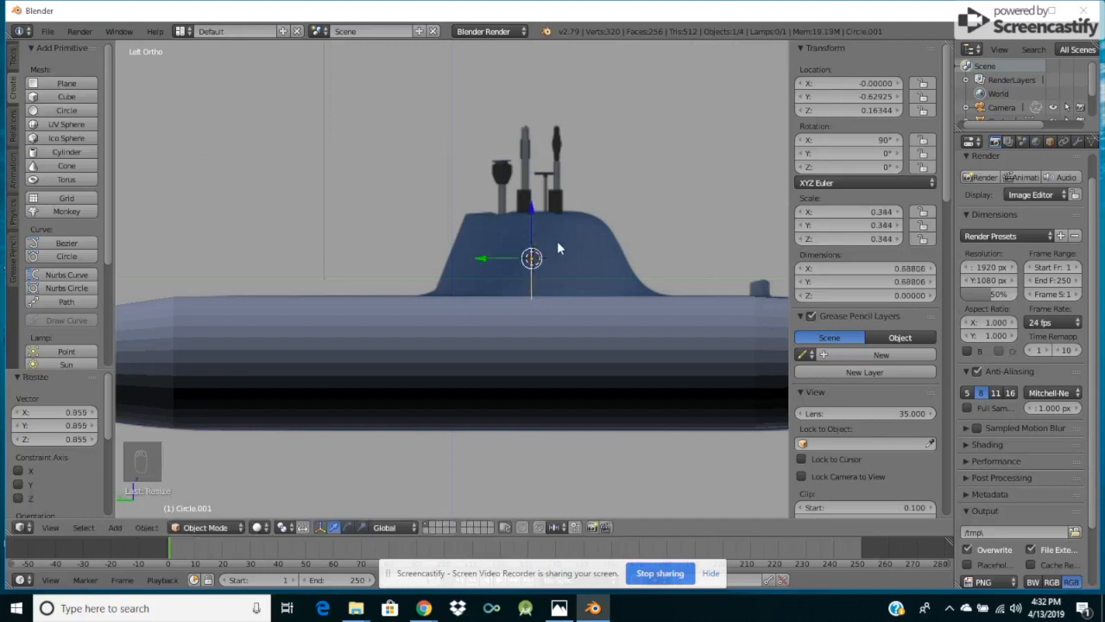
# Enter Edit Mode on the sail circle and extrude its ring about -0.441 along Y toward the bow.
pyautogui.press('a')
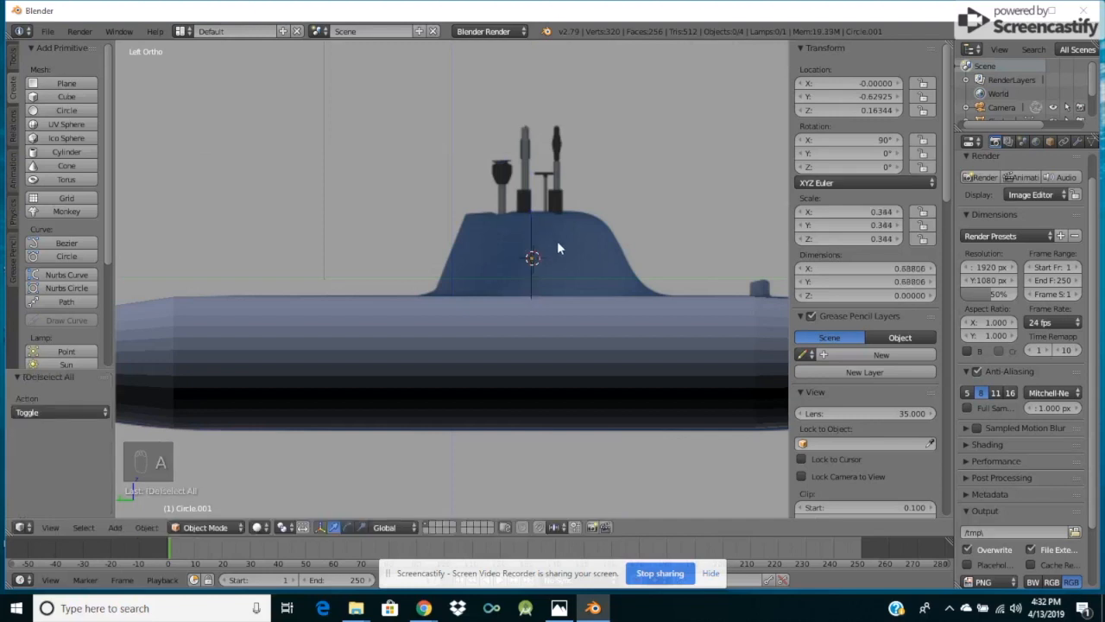
pyautogui.click(242, 527)
pyautogui.click(233, 495)
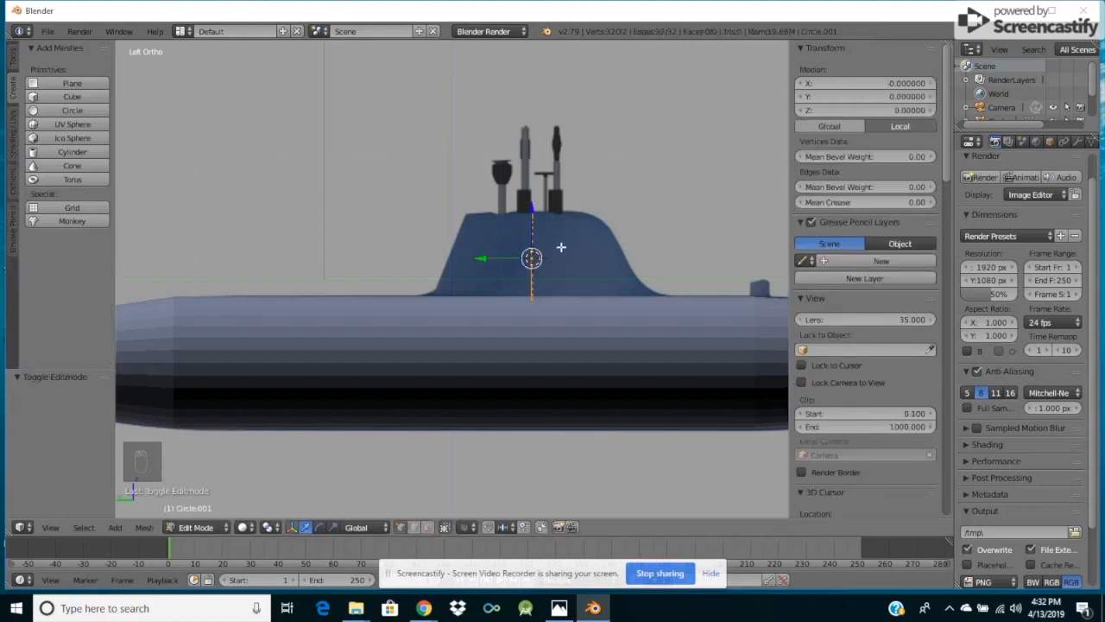
pyautogui.press('e')
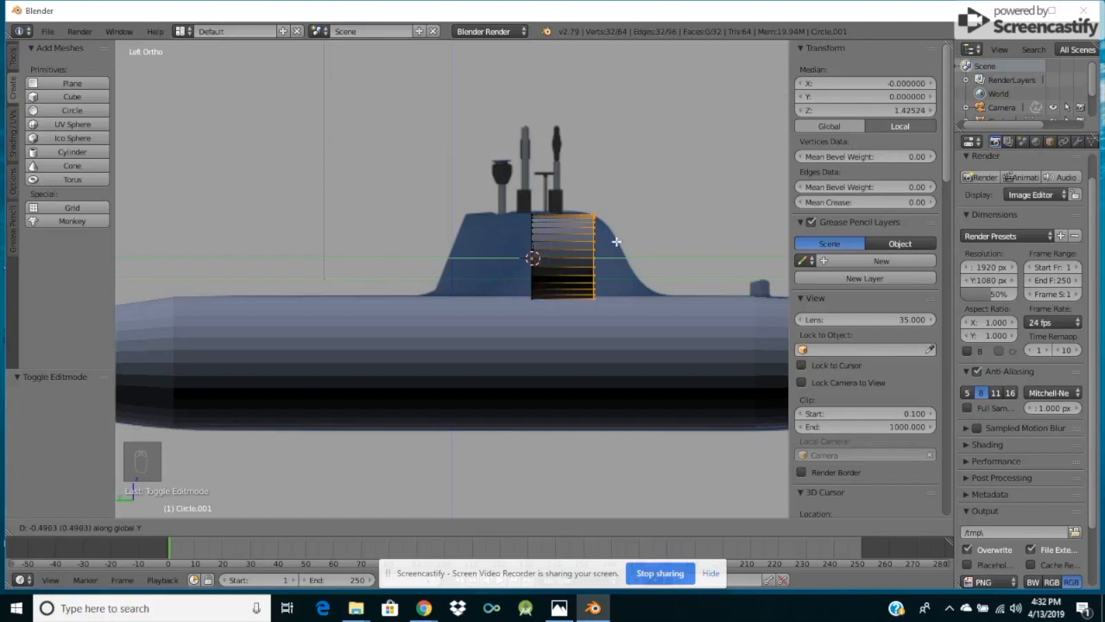
pyautogui.click(616, 242)
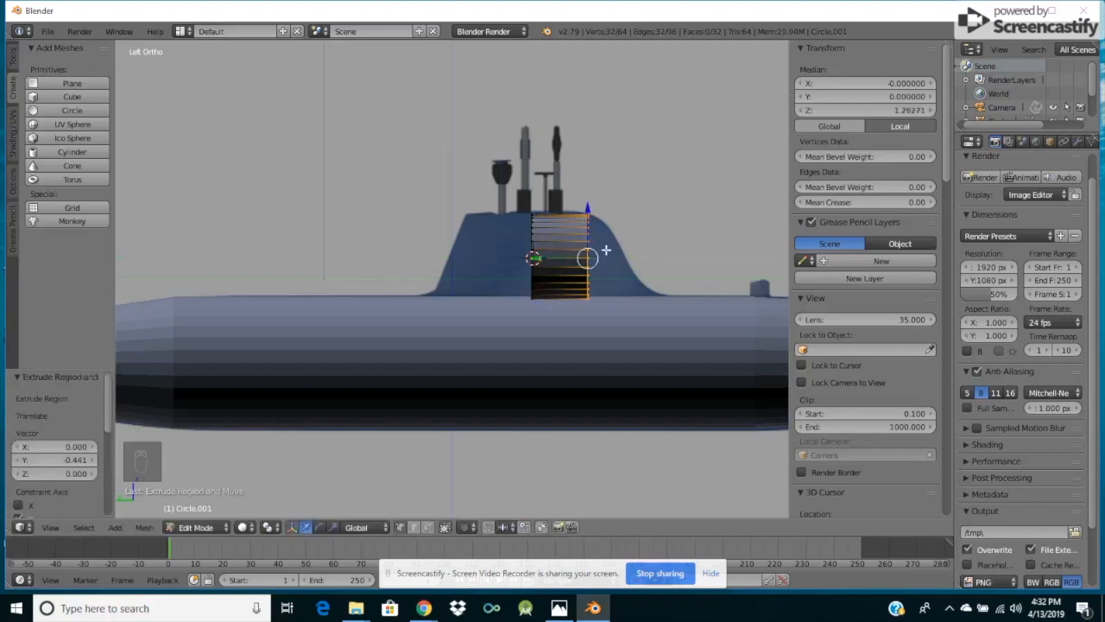
# Extrude the sail's forward ring about -0.174 along Y, then rescale it and lower it about 0.071 to follow the sail's curved top edge.
pyautogui.press('e')
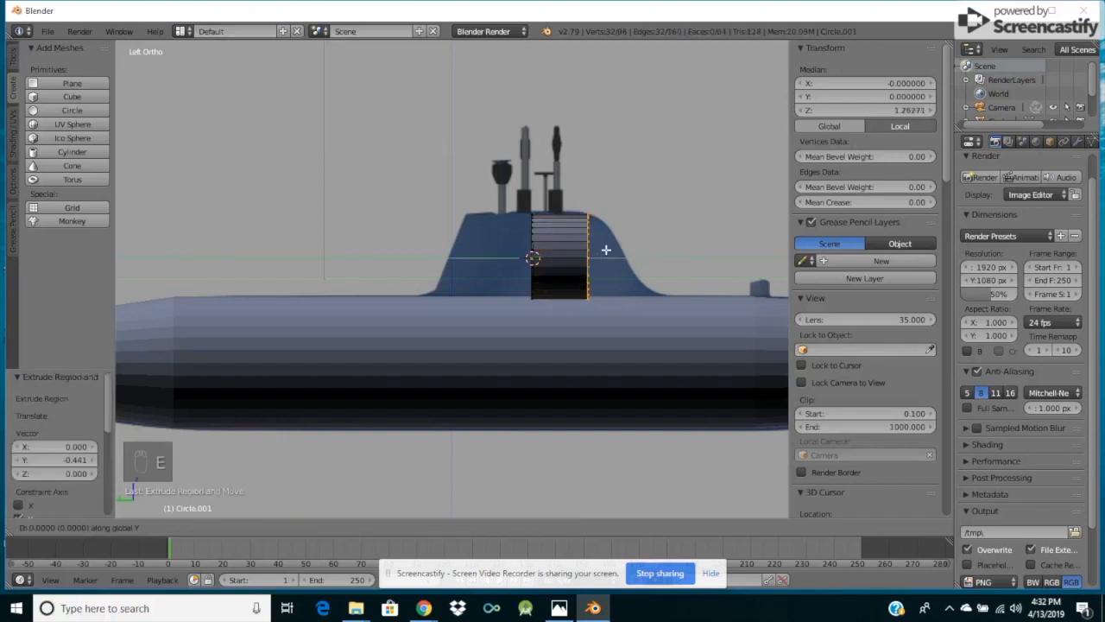
pyautogui.click(629, 252)
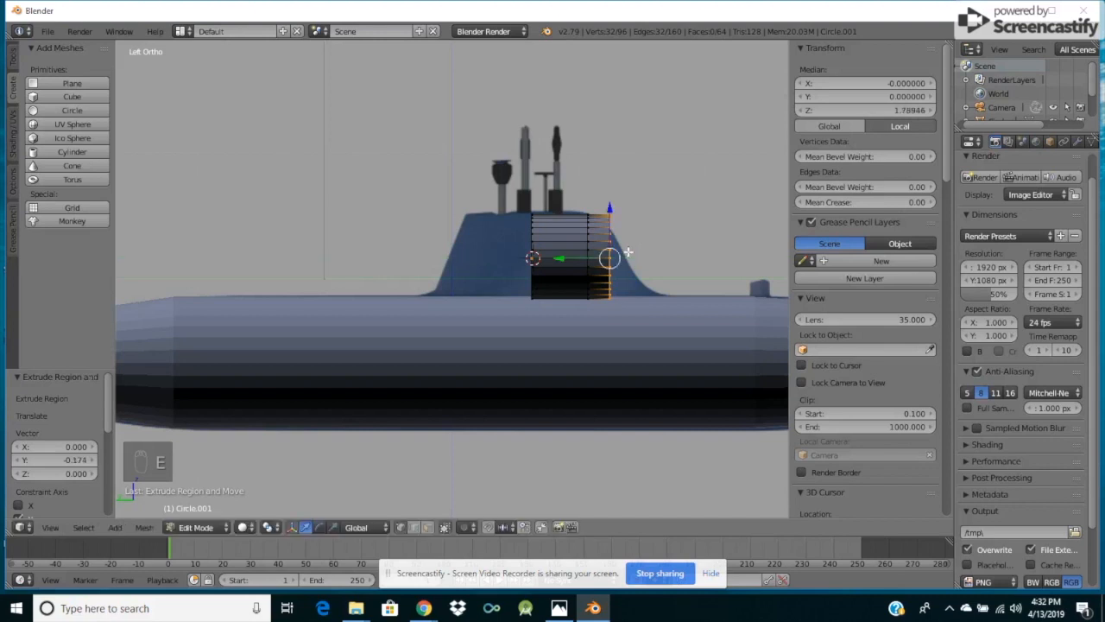
pyautogui.press('s')
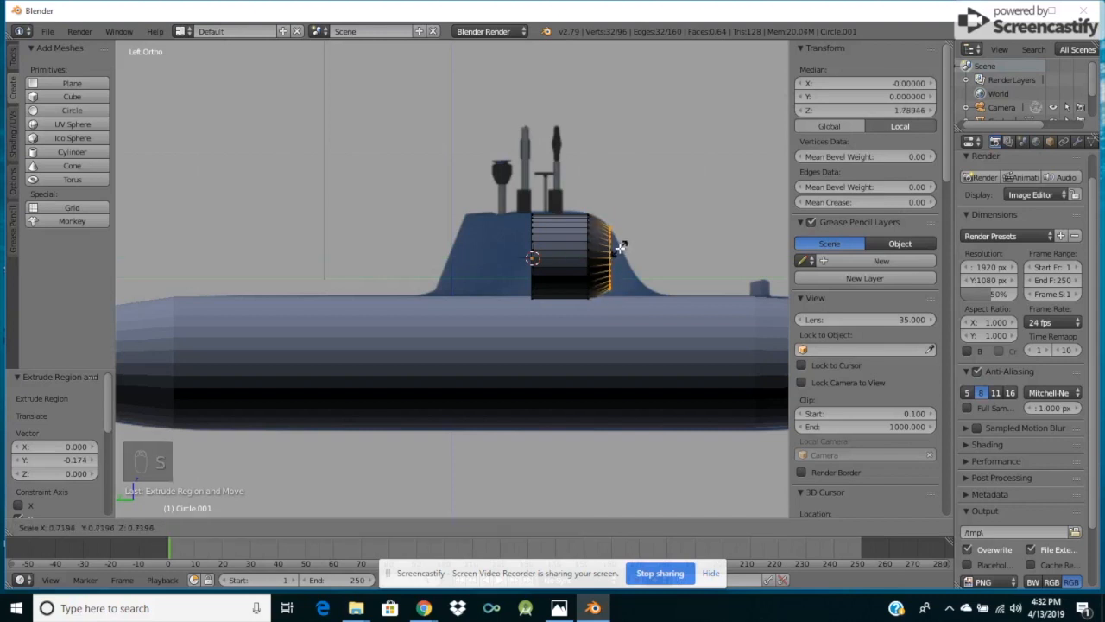
pyautogui.click(620, 248)
pyautogui.moveTo(611, 209); pyautogui.dragTo(612, 217)
pyautogui.press('s')
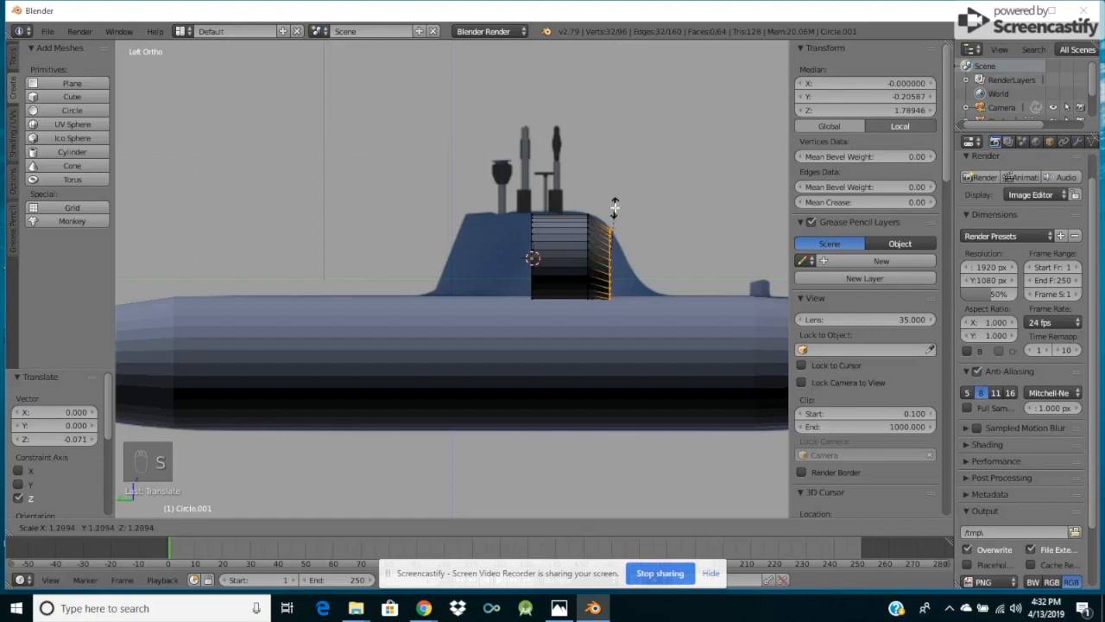
pyautogui.click(616, 208)
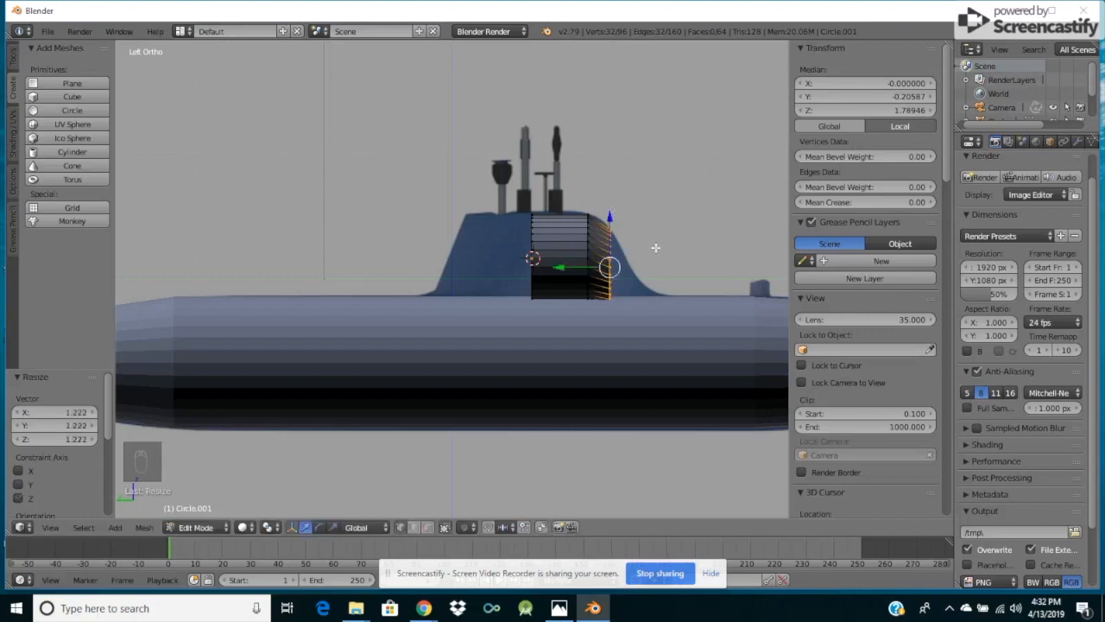
# Extrude the forward ring about -0.098 along Y, scale it to about 0.64 and lower it about 0.033 to match the slope.
pyautogui.press('e')
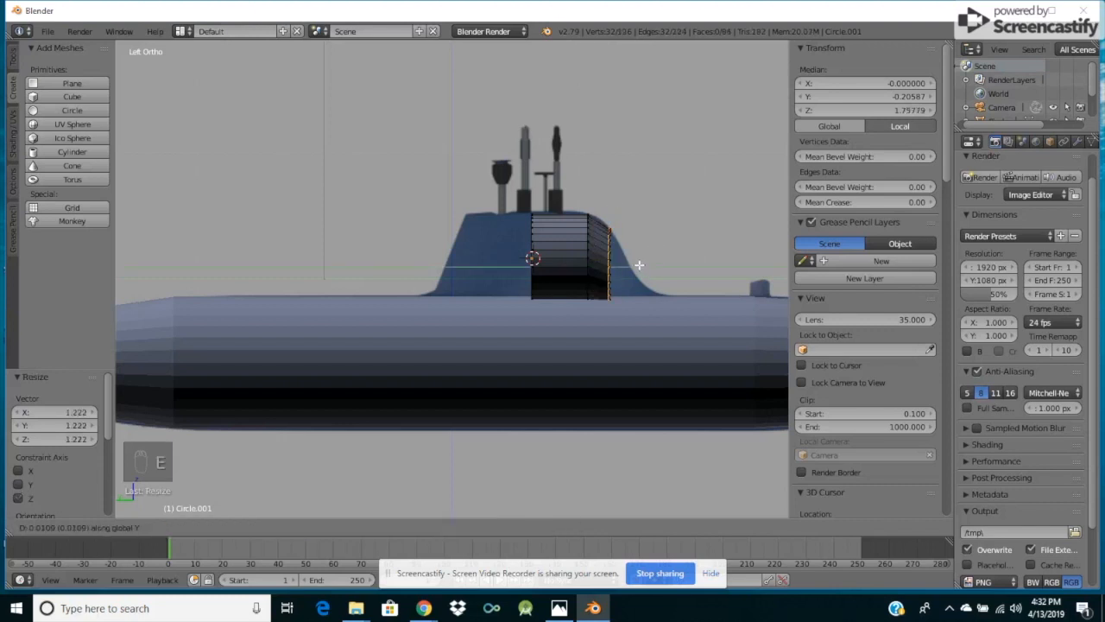
pyautogui.click(653, 263)
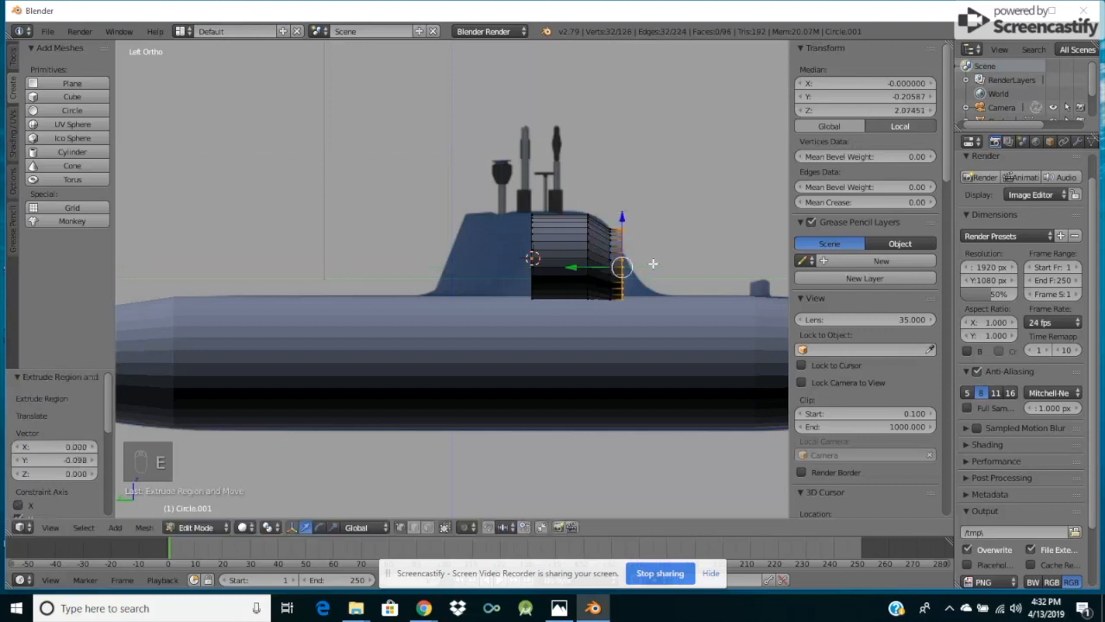
pyautogui.press('s')
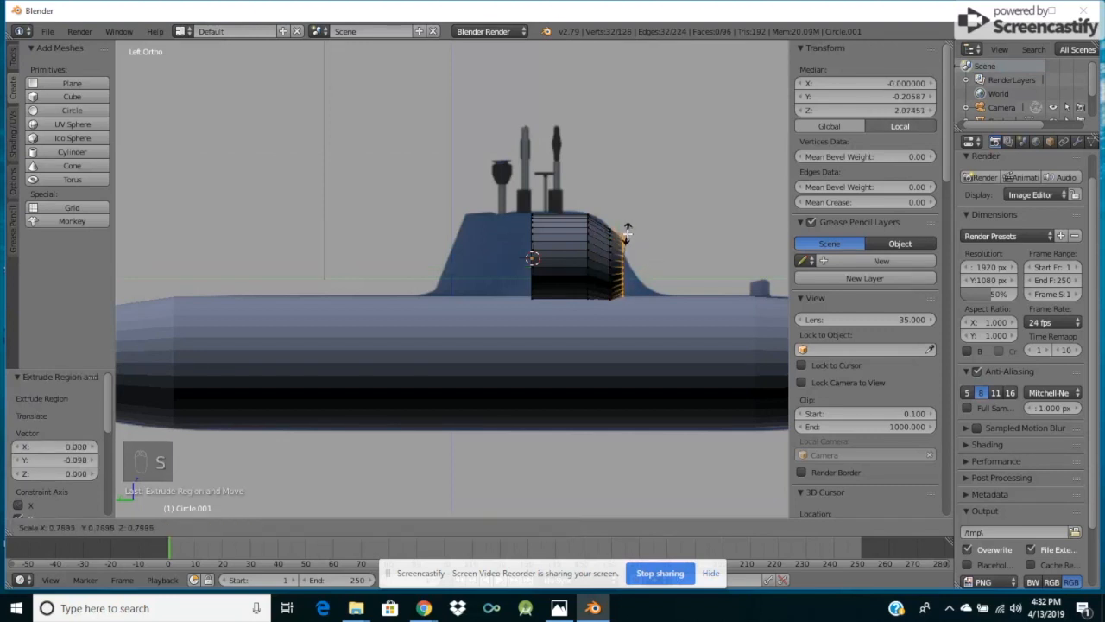
pyautogui.click(627, 235)
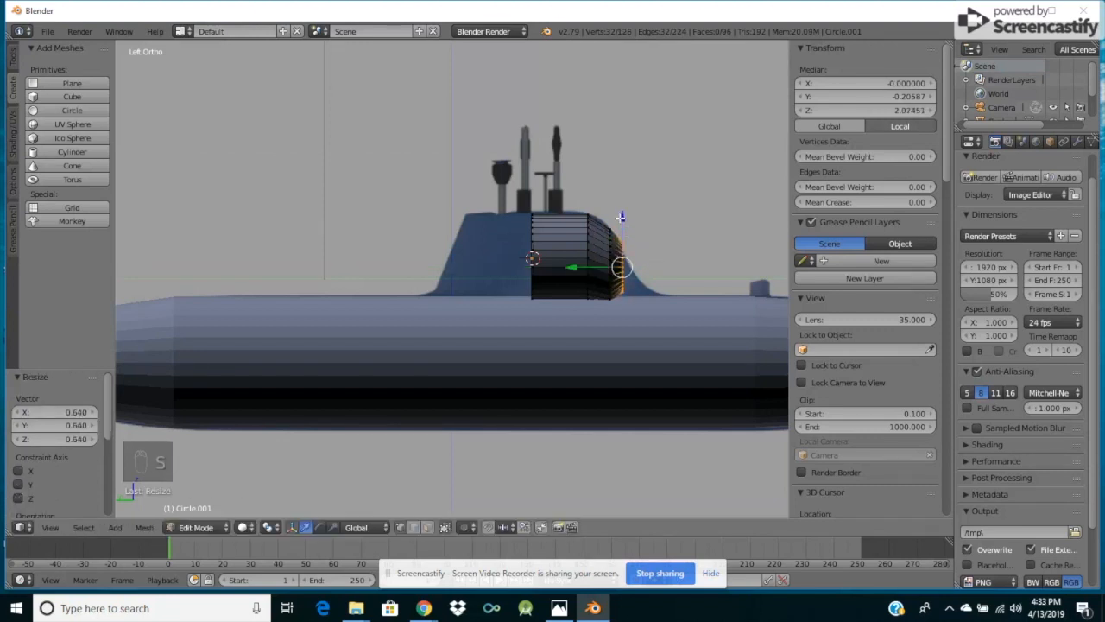
pyautogui.moveTo(620, 217); pyautogui.dragTo(626, 221)
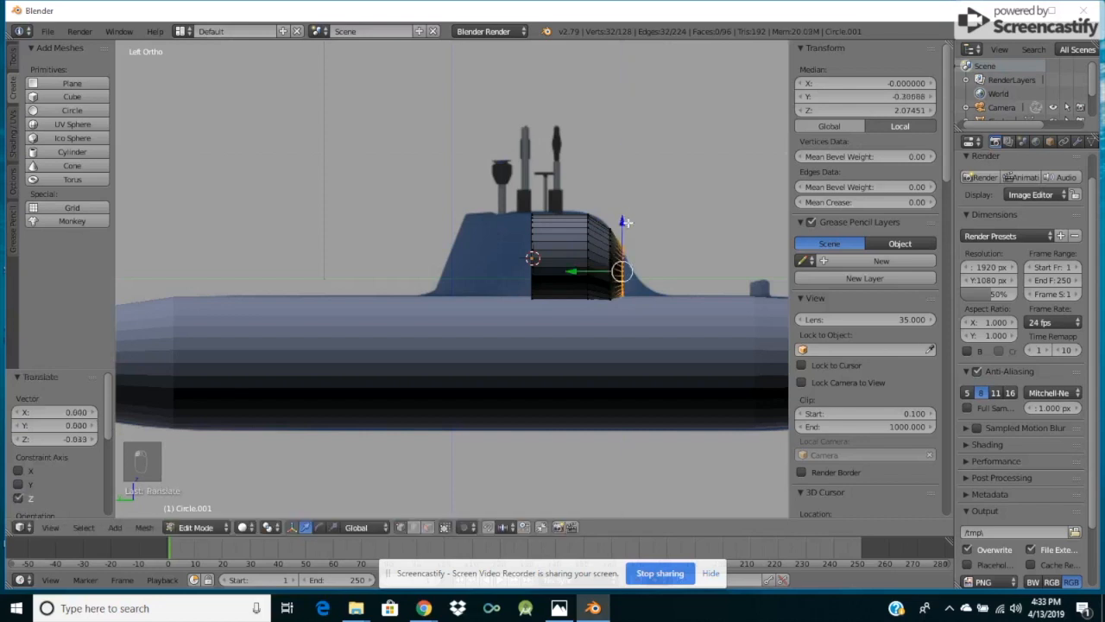
# Extrude the forward ring about -0.136 along Y, then shrink and lower it repeatedly until it meets the sail's base at the hull.
pyautogui.press('e')
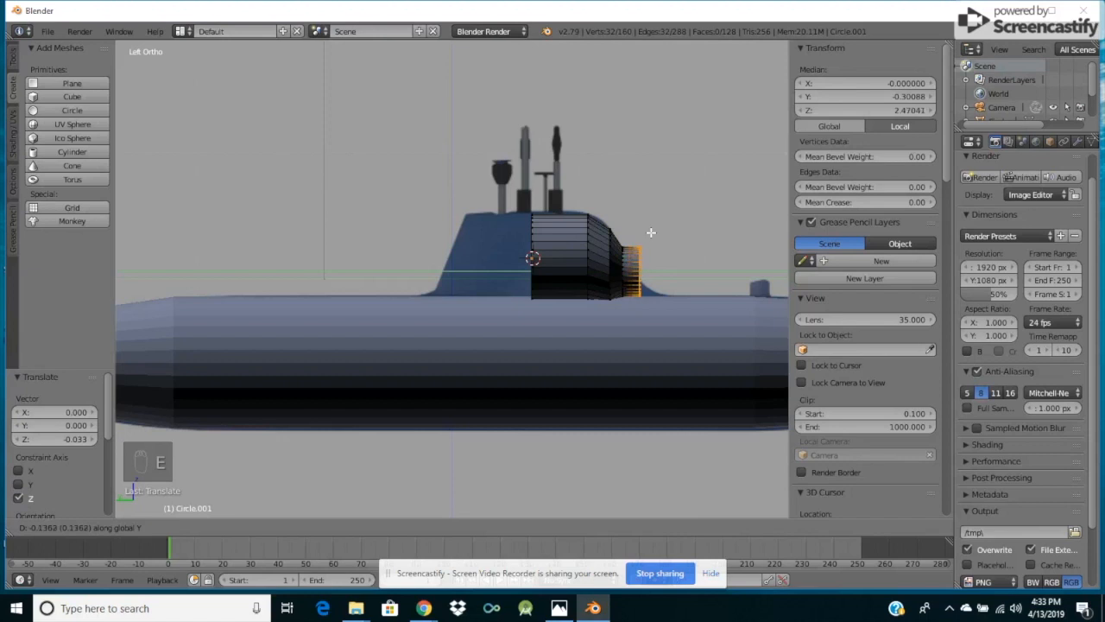
pyautogui.click(651, 232)
pyautogui.press('s')
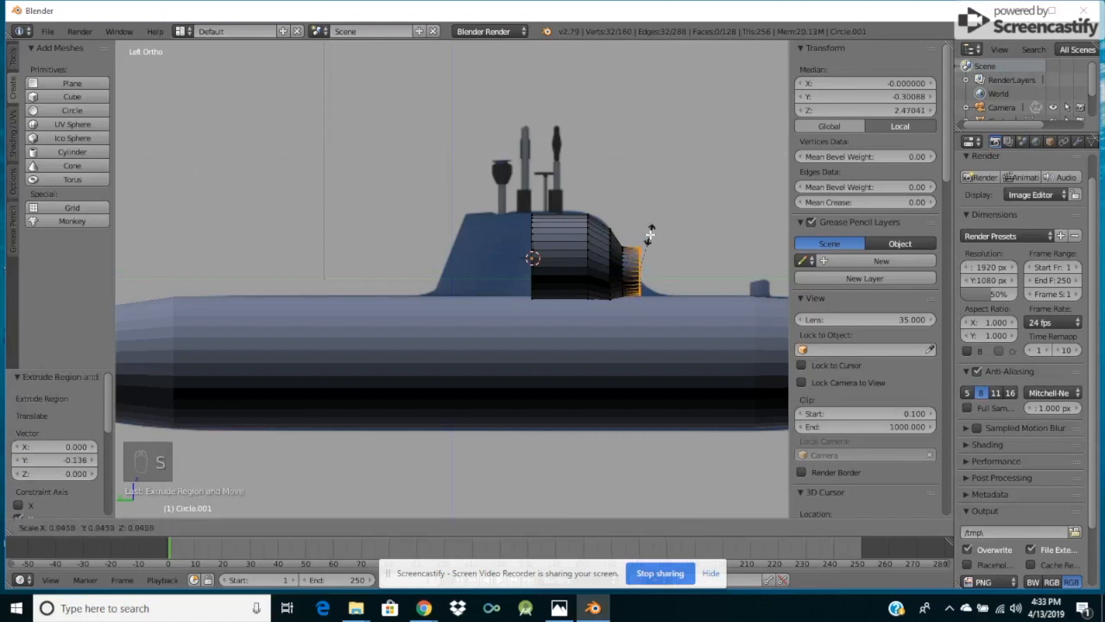
pyautogui.click(648, 242)
pyautogui.moveTo(640, 223); pyautogui.dragTo(641, 232)
pyautogui.press('s')
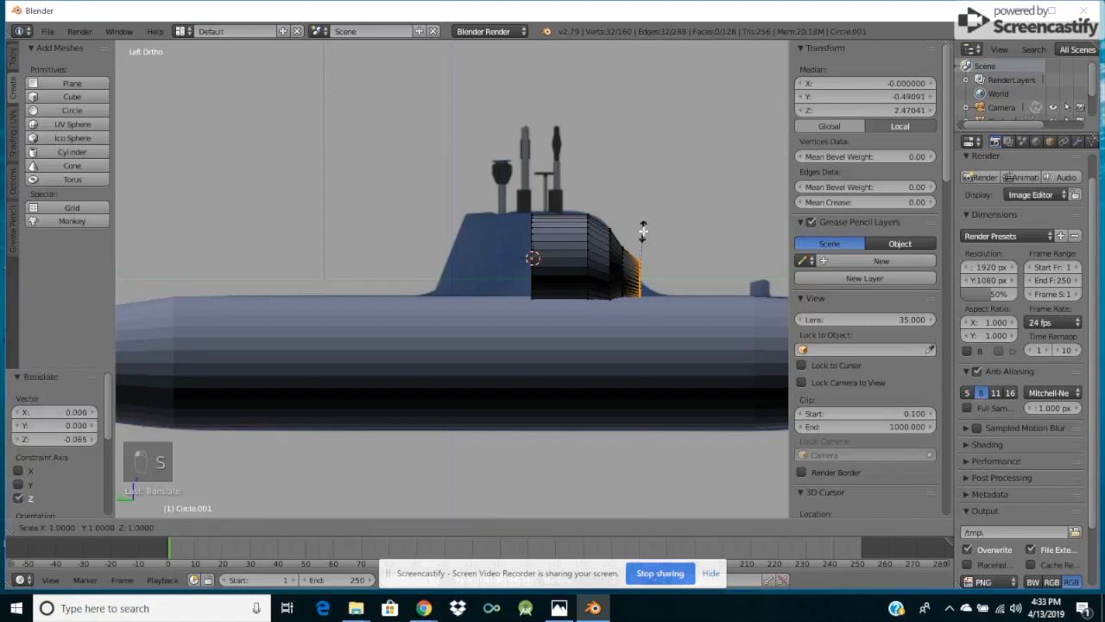
pyautogui.click(642, 248)
pyautogui.moveTo(640, 229); pyautogui.dragTo(642, 237)
pyautogui.press('s')
pyautogui.click(642, 237)
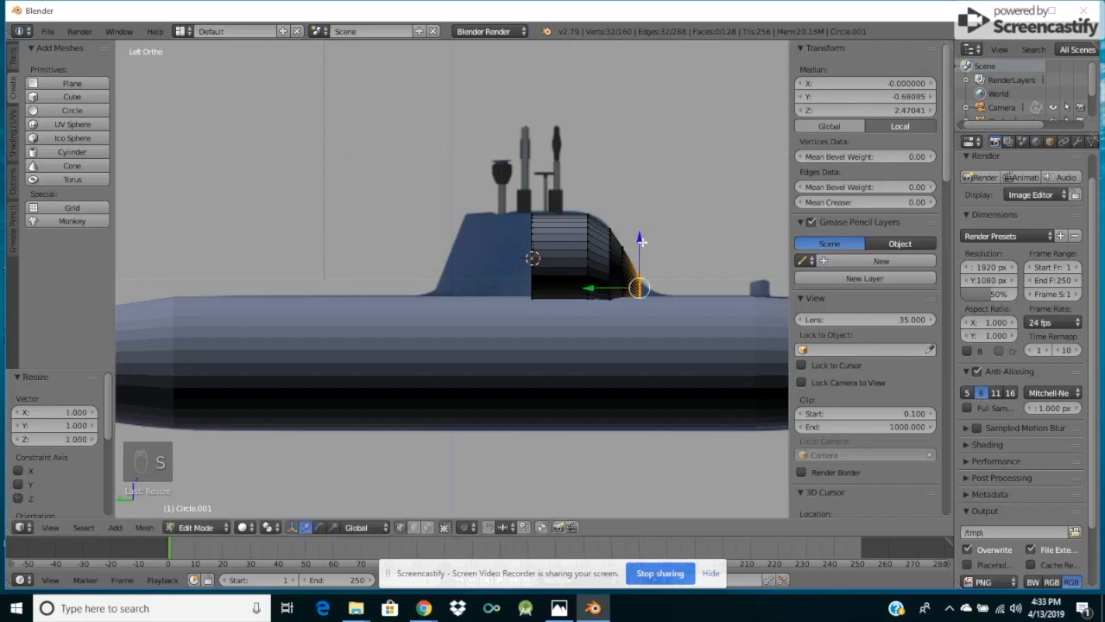
# Shrink the sail's forward ring further and lower it about 0.027 along Z toward the hull.
pyautogui.press('s')
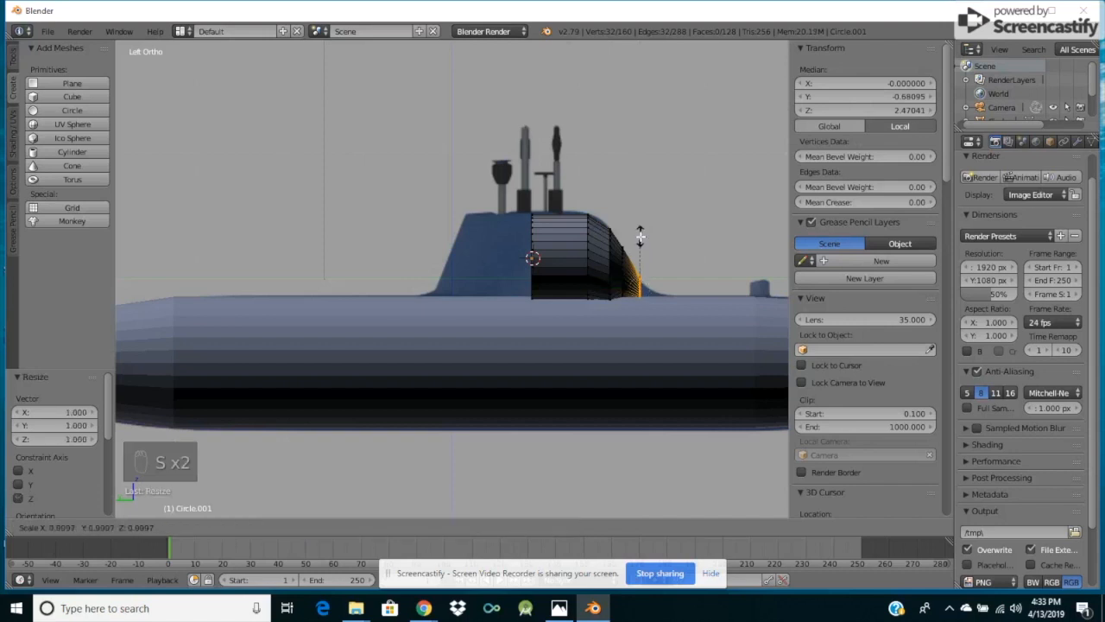
pyautogui.click(640, 239)
pyautogui.press('s')
pyautogui.click(640, 254)
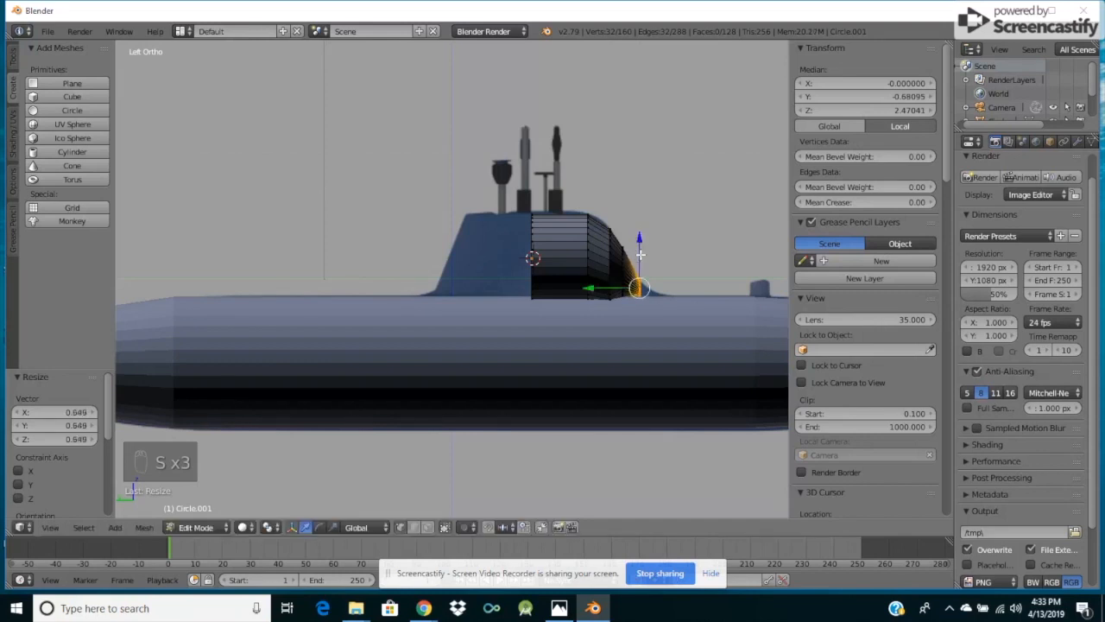
pyautogui.moveTo(640, 238); pyautogui.dragTo(640, 245)
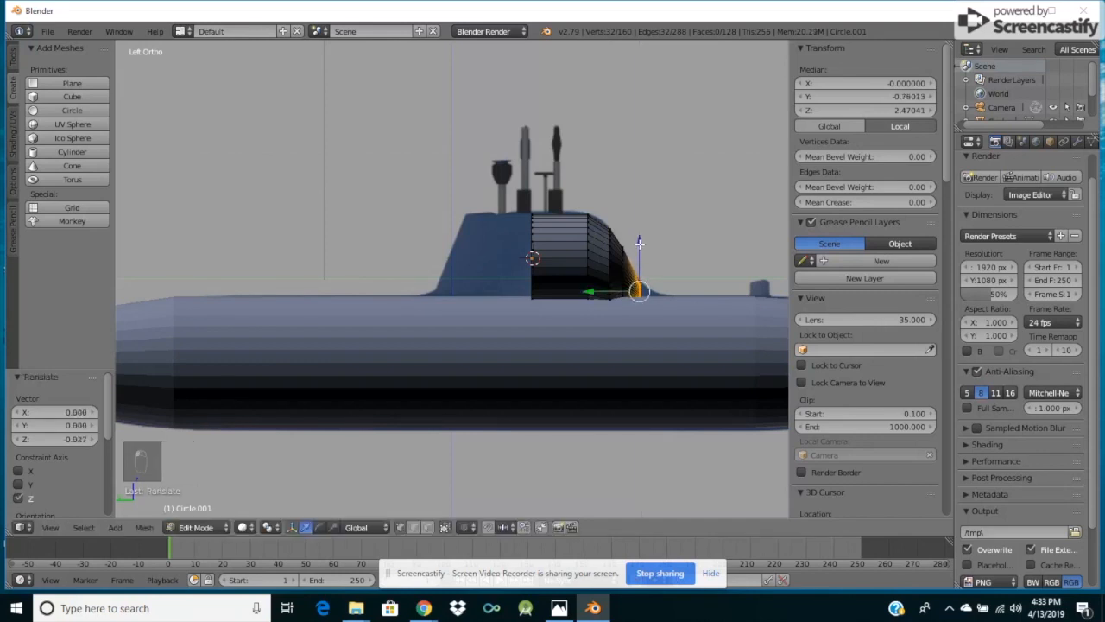
# Extrude the forward ring about -0.196 along Y, then shrink it and lower it about 0.027 to form the sail's pointed front foot.
pyautogui.press('e')
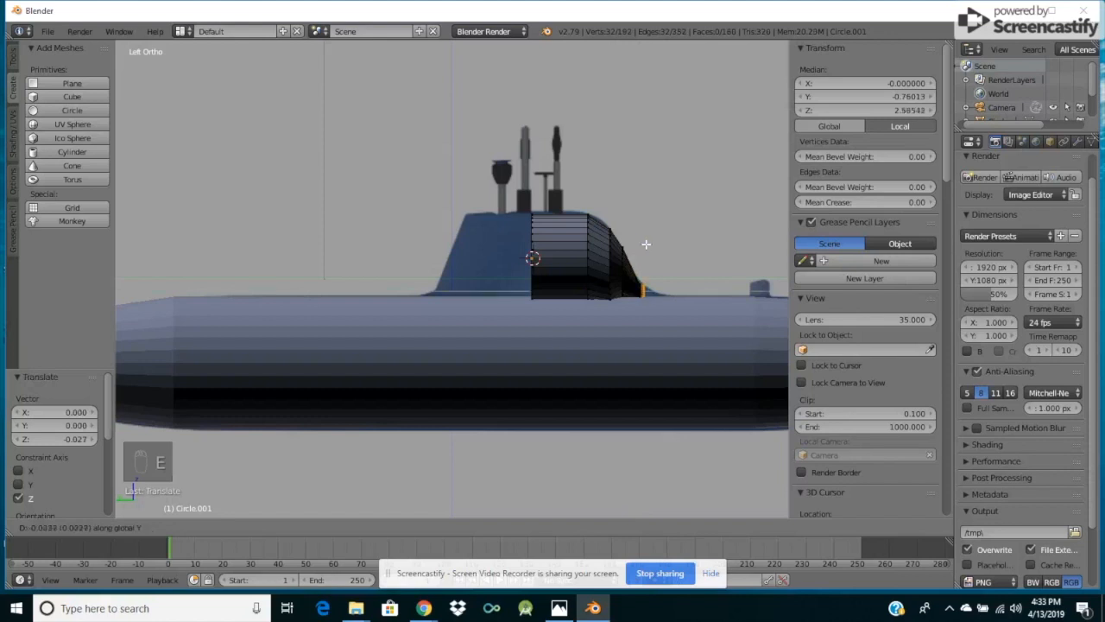
pyautogui.click(664, 246)
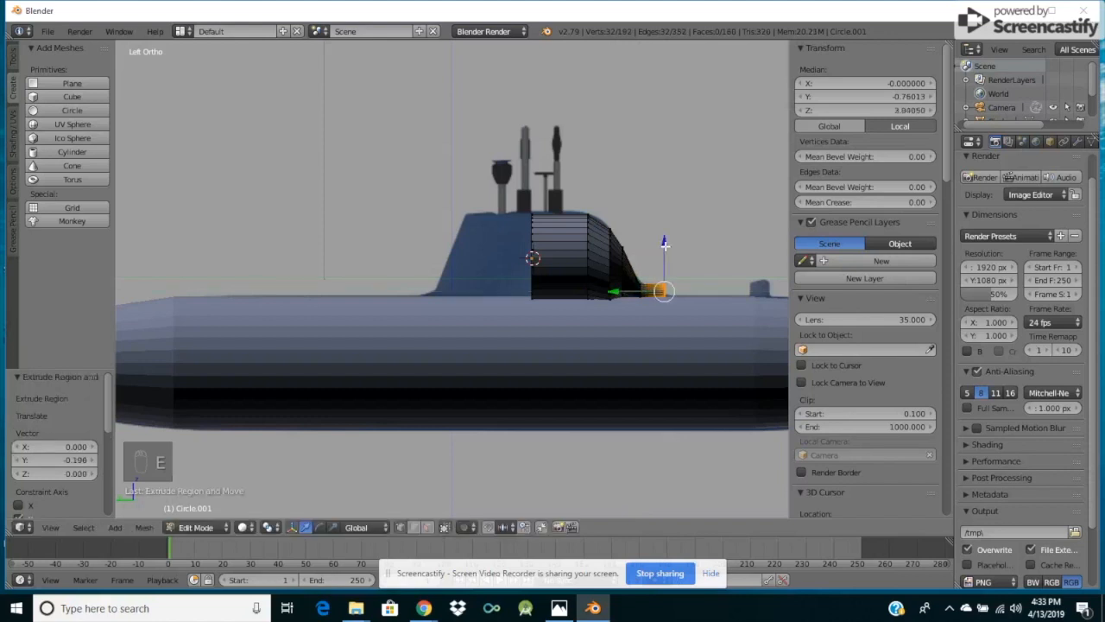
pyautogui.press('s')
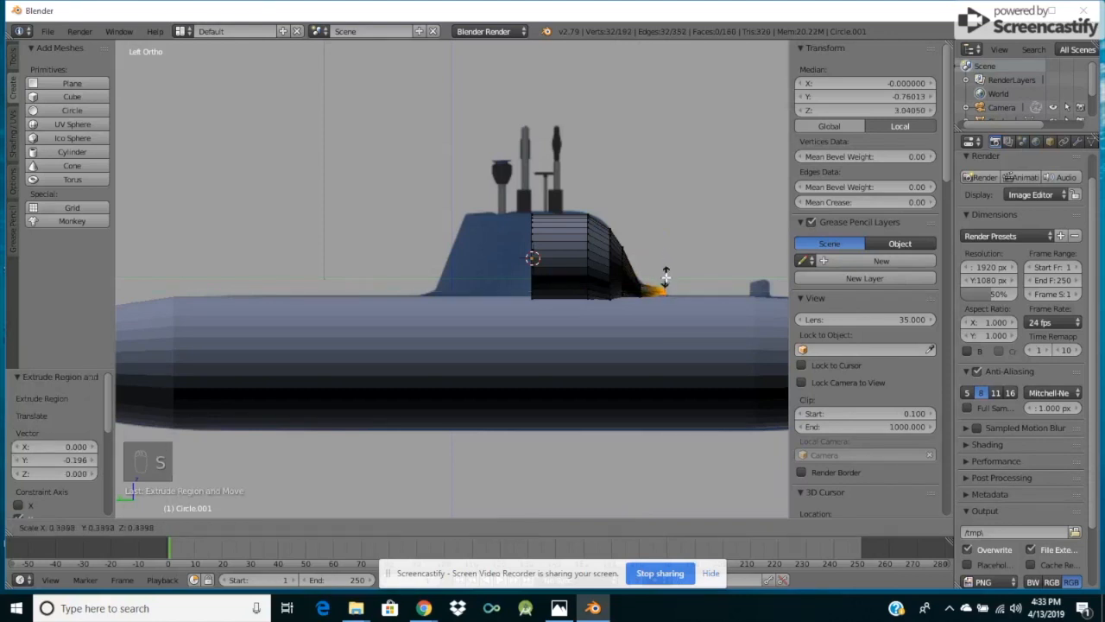
pyautogui.click(663, 278)
pyautogui.moveTo(664, 247); pyautogui.dragTo(666, 247)
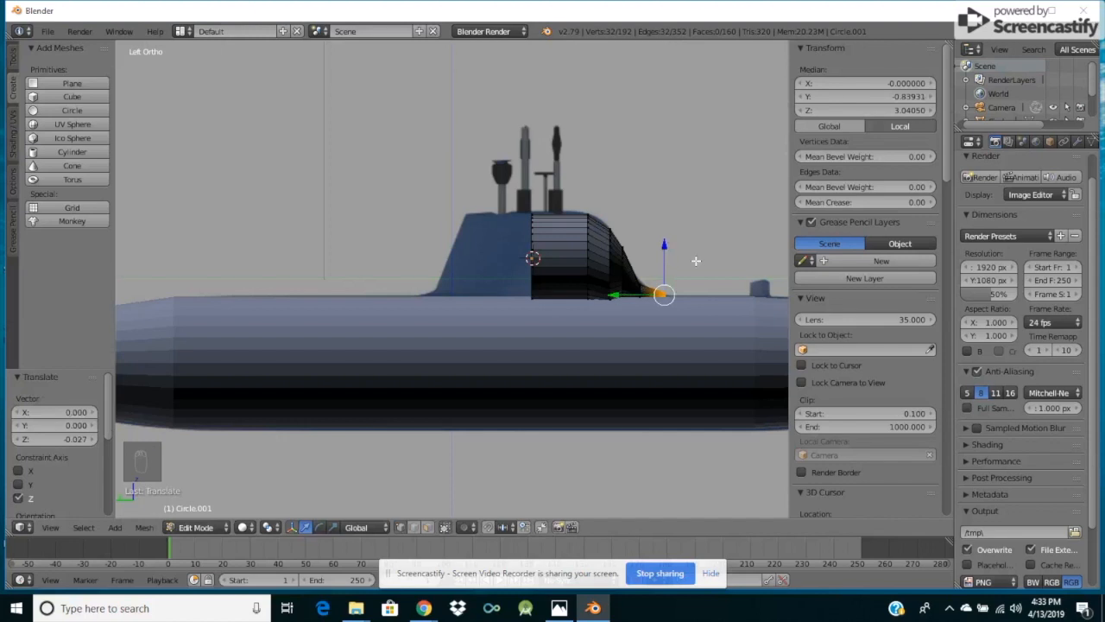
# Clear the vertex selection and set the viewport shading to Wireframe.
pyautogui.press('a')
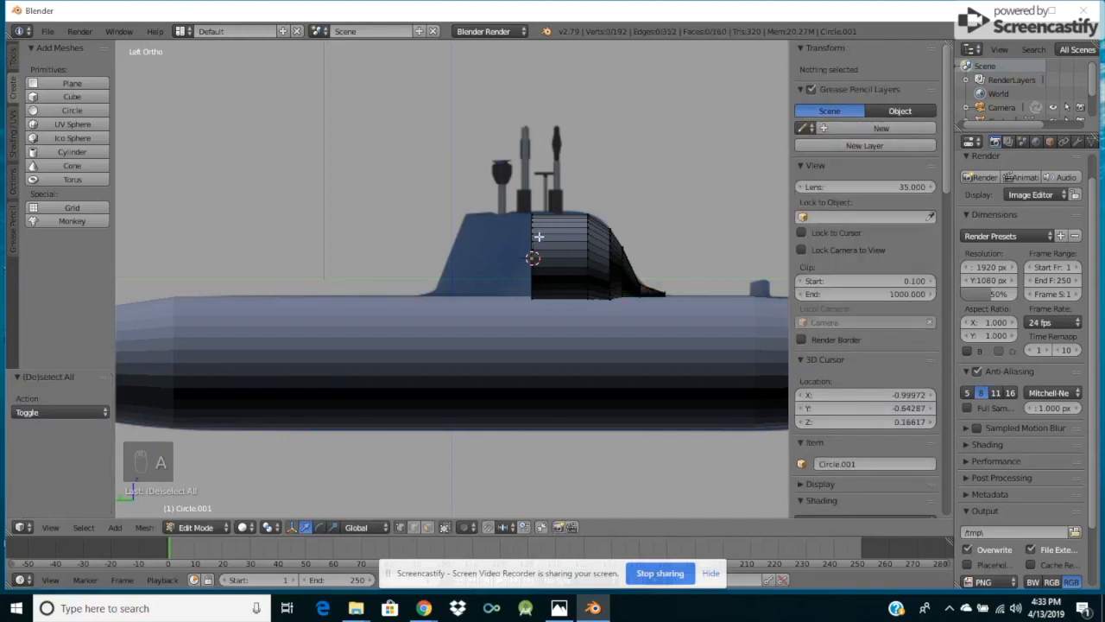
pyautogui.click(248, 527)
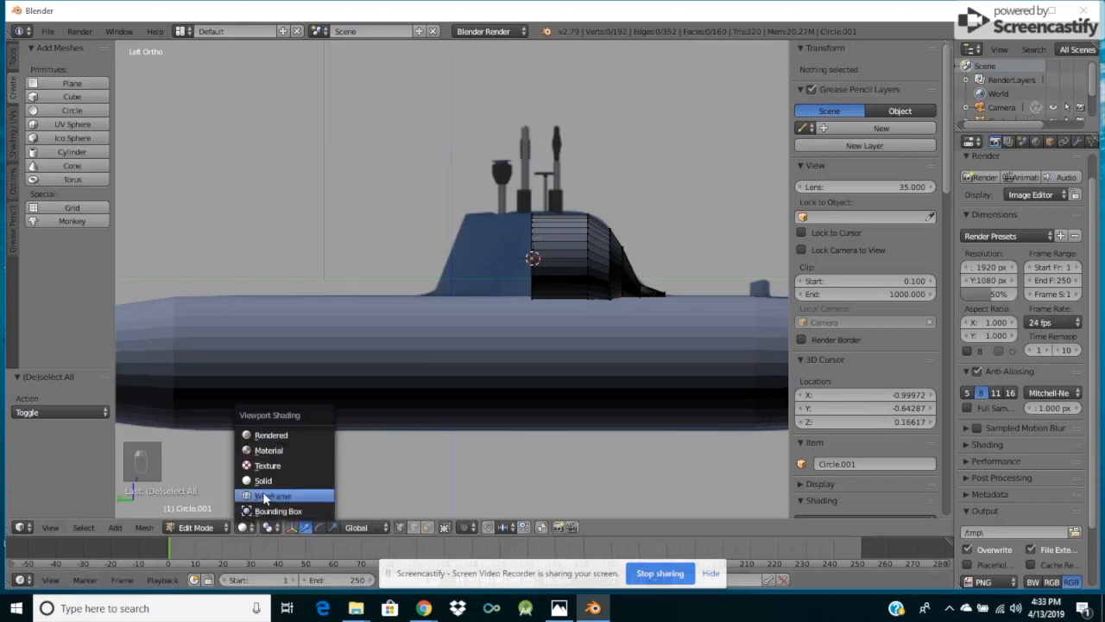
pyautogui.click(267, 497)
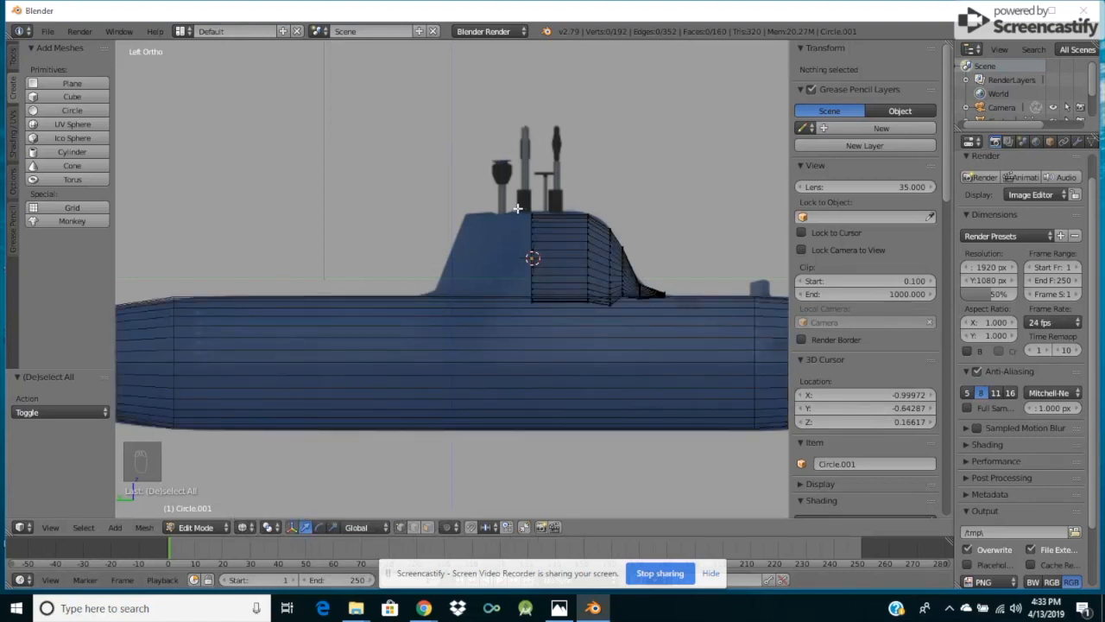
# Border-select the sail's open rear ring and extrude it about 0.507 along Y to the aft end of the sail's flat top.
pyautogui.press('b')
pyautogui.moveTo(517, 209); pyautogui.dragTo(545, 302)
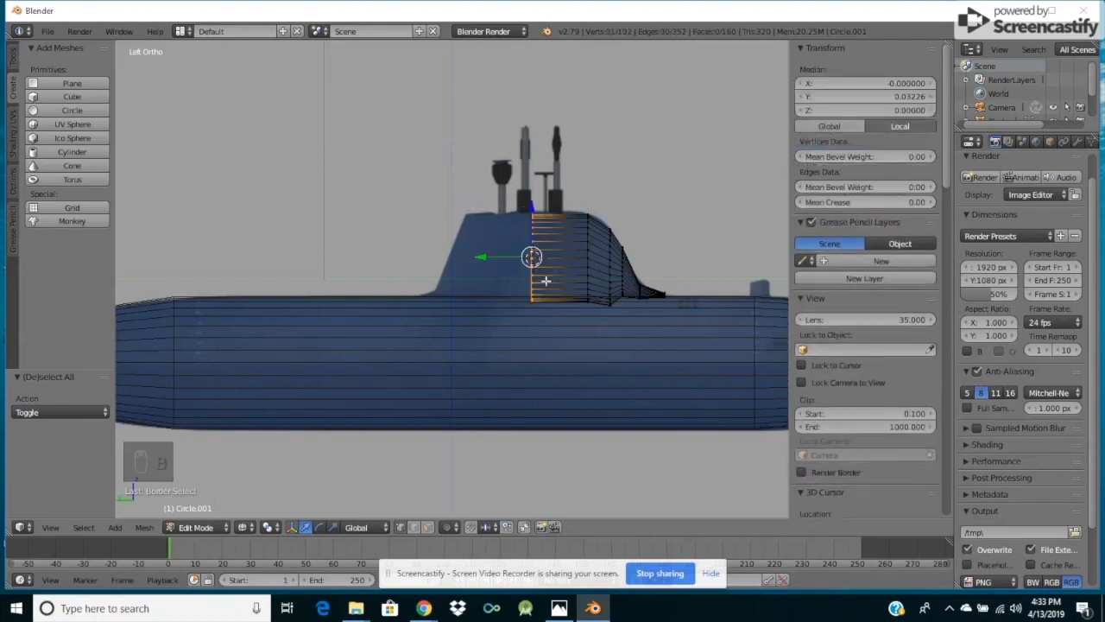
pyautogui.press('e')
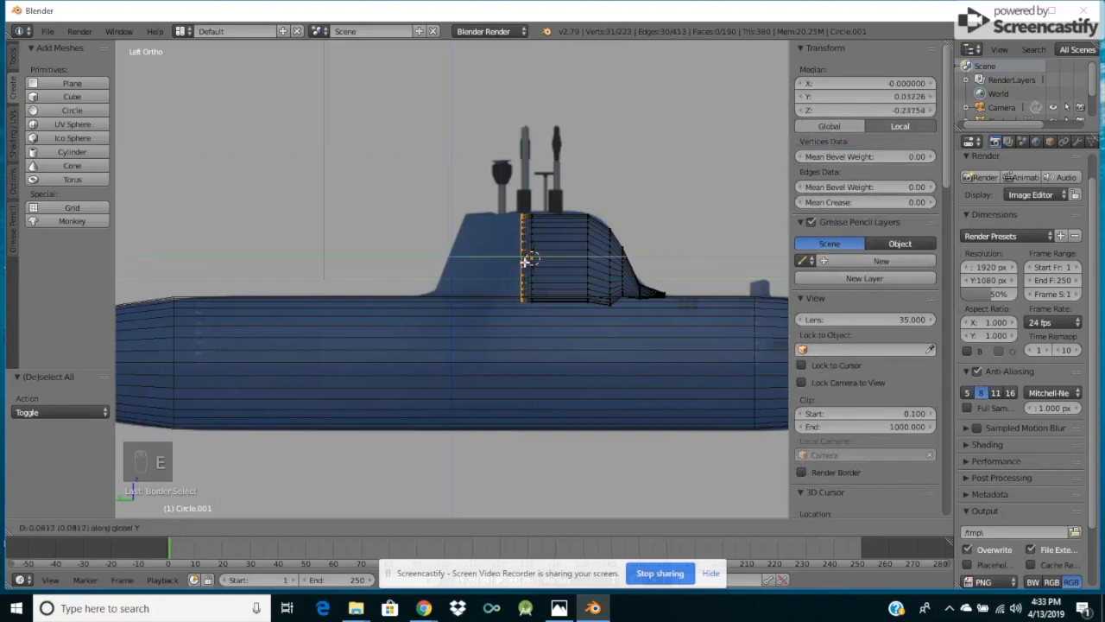
pyautogui.click(472, 258)
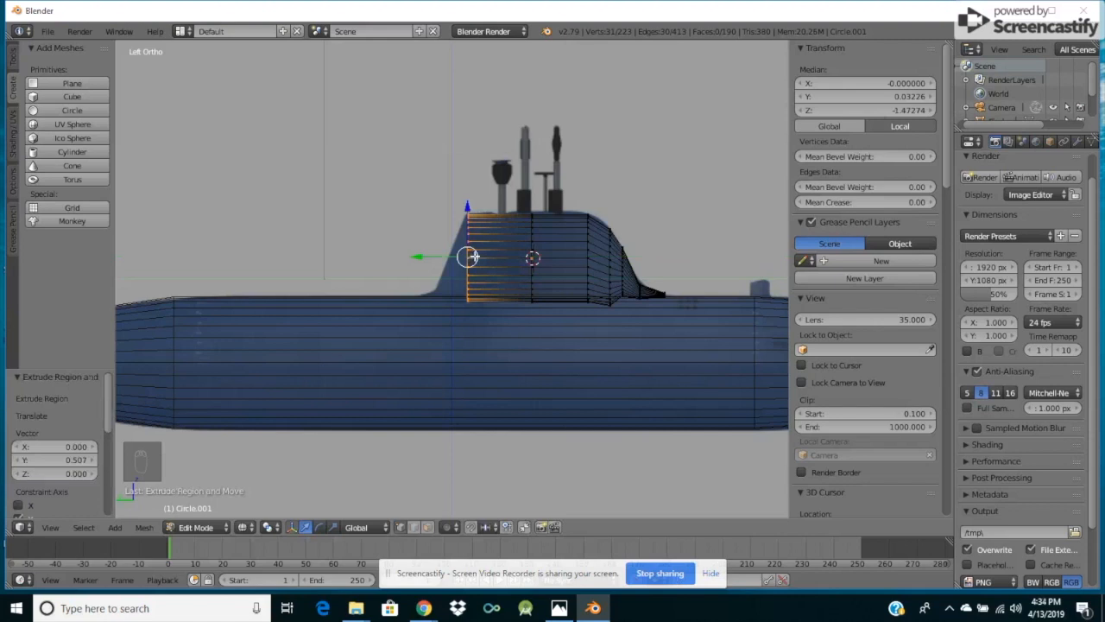
pyautogui.press('e')
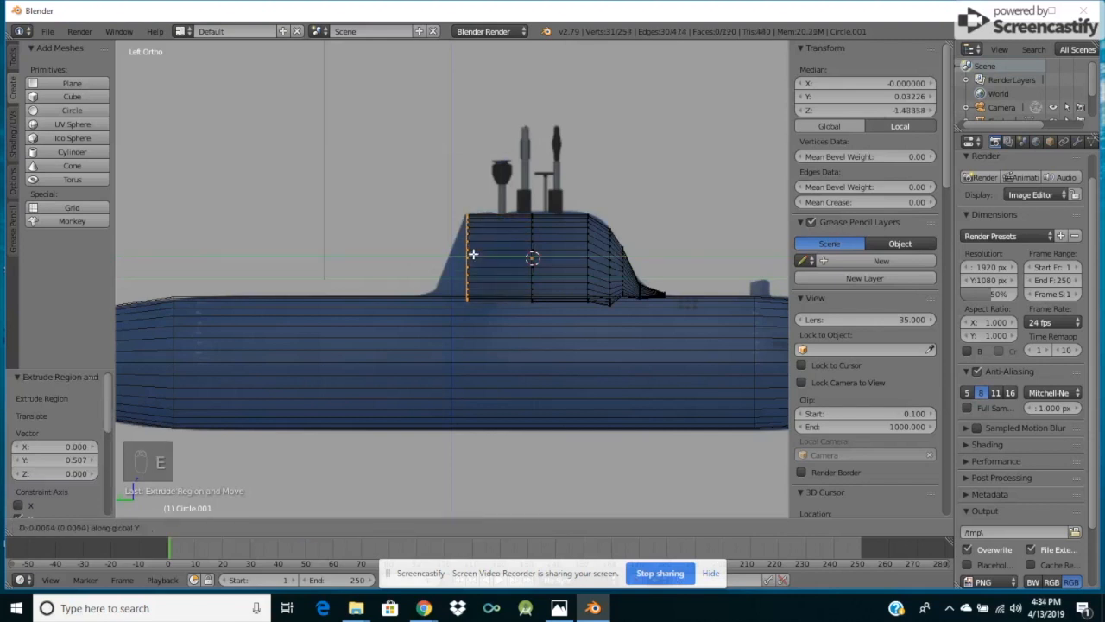
pyautogui.click(434, 251)
pyautogui.press('s')
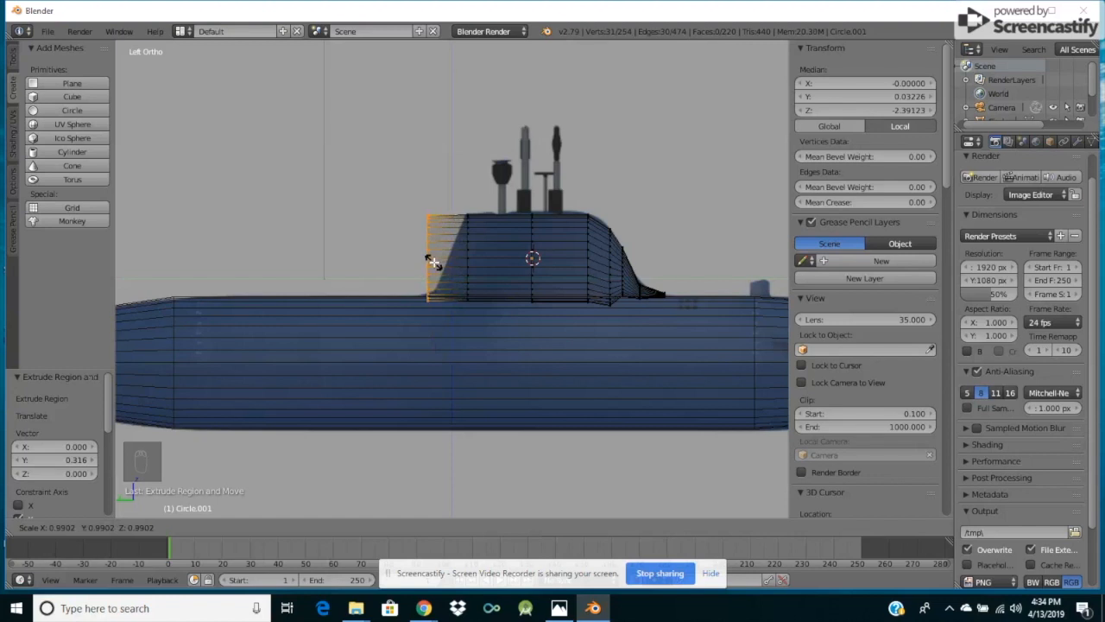
pyautogui.click(432, 262)
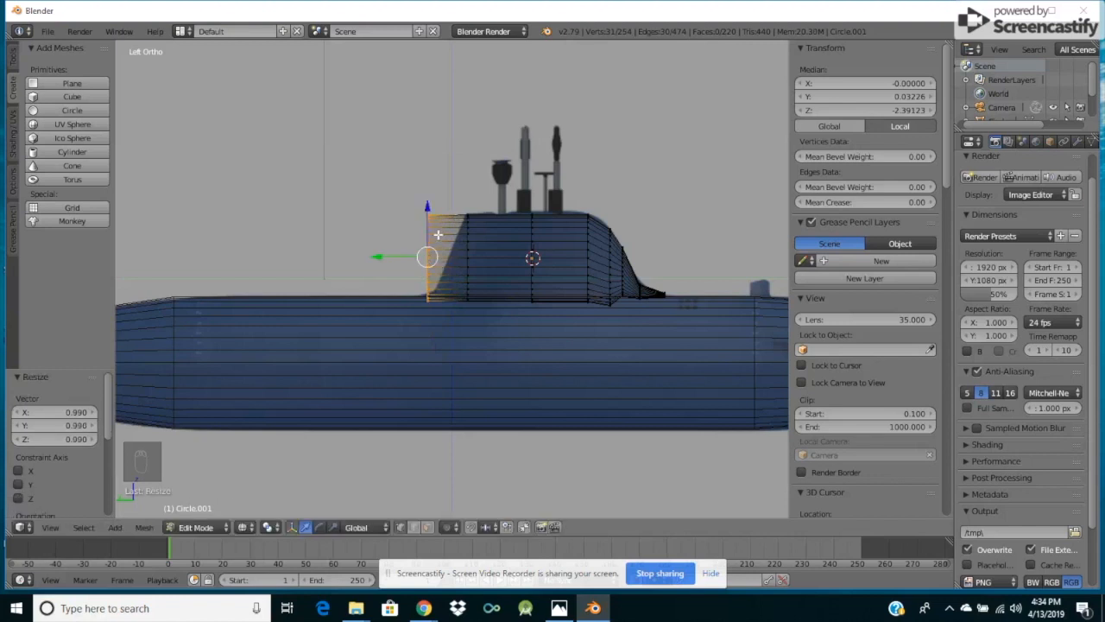
pyautogui.hotkey('ctrl', 'z')
pyautogui.hotkey('ctrl', 'z')
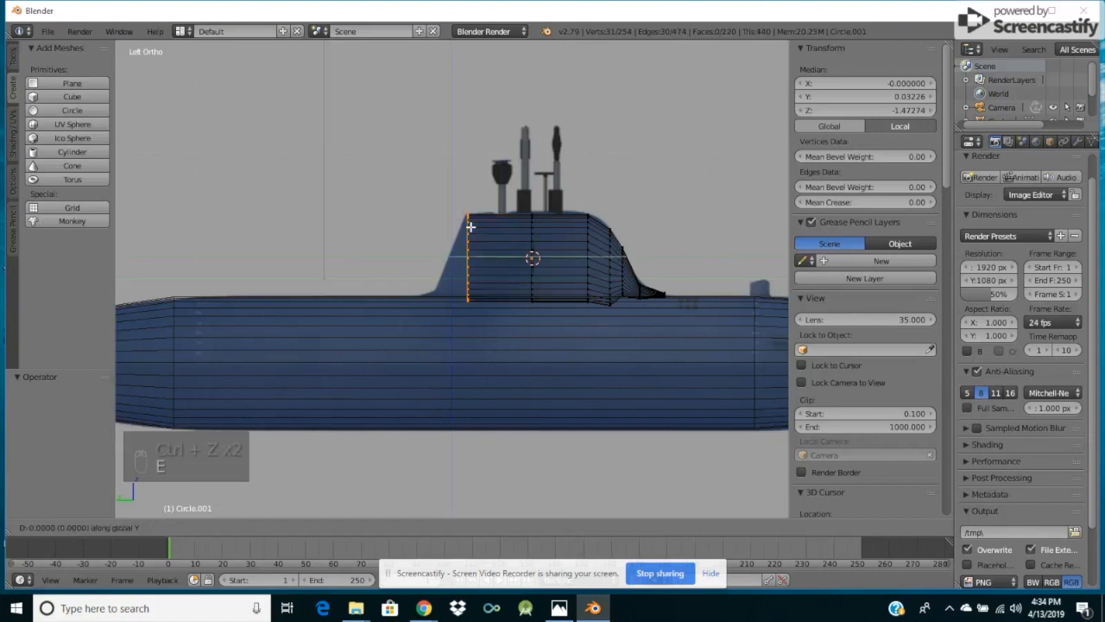
# Extrude the sail's rear ring about 0.125 along Y, scale it to about 0.6 and lower it about 0.109 to follow the aft slope.
pyautogui.press('e')
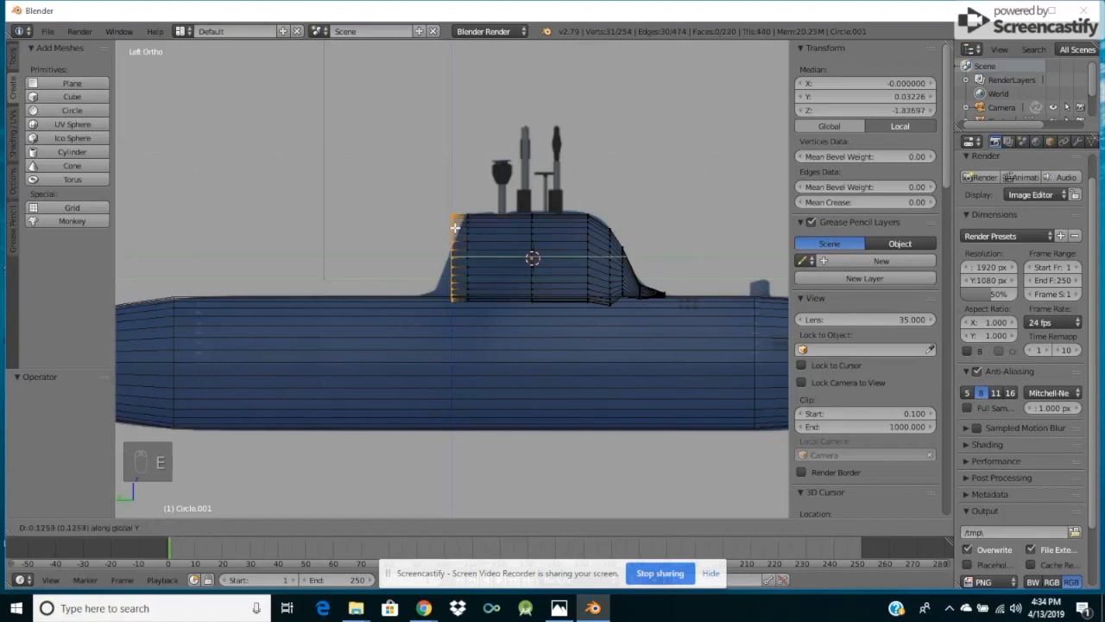
pyautogui.click(457, 227)
pyautogui.press('s')
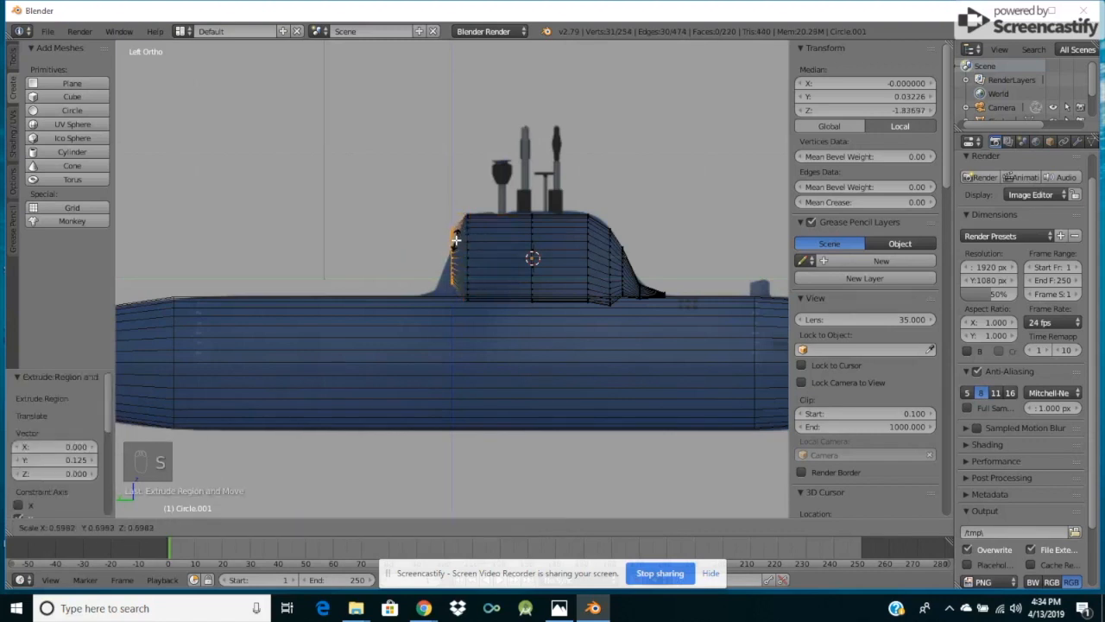
pyautogui.click(455, 241)
pyautogui.moveTo(455, 206); pyautogui.dragTo(447, 220)
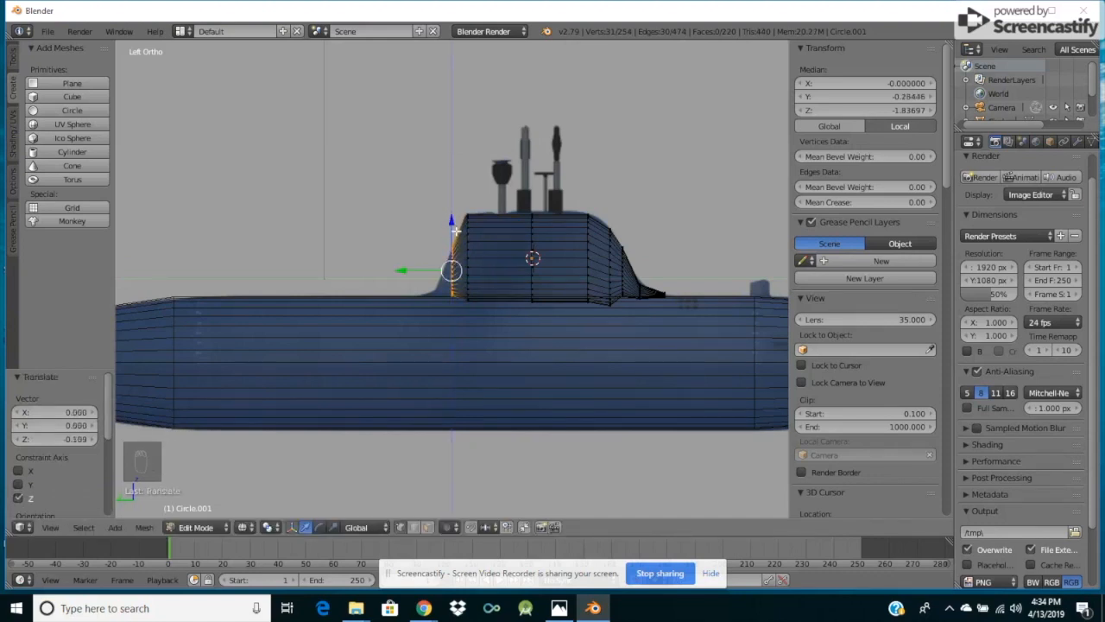
# Extrude the rear ring about 0.169 along Y, scale it to about 0.461 and lower it about 0.104.
pyautogui.press('e')
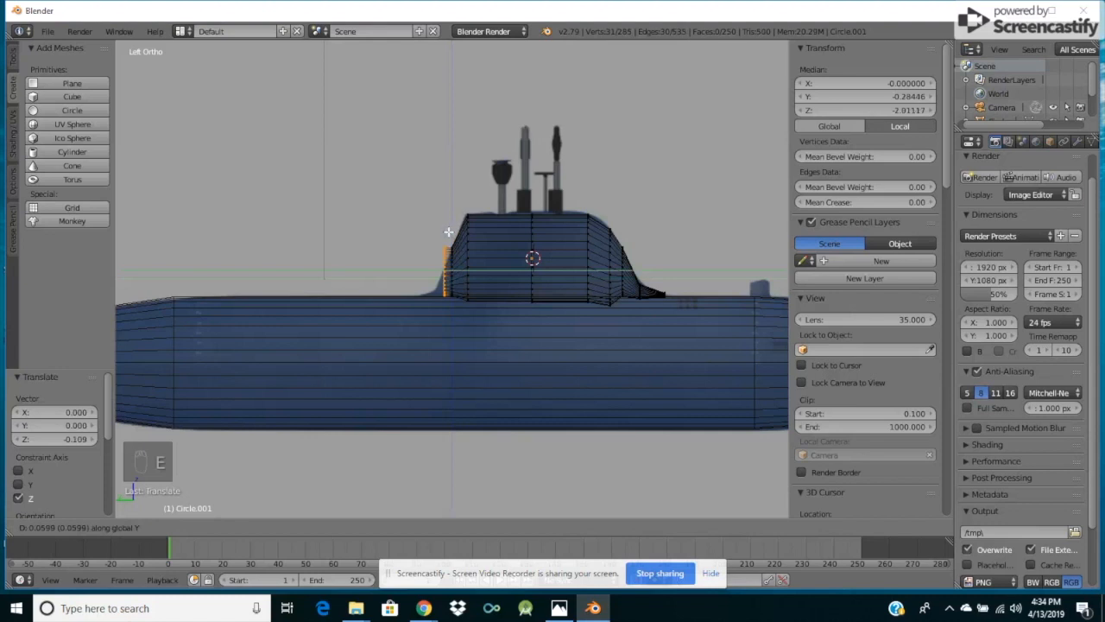
pyautogui.click(435, 232)
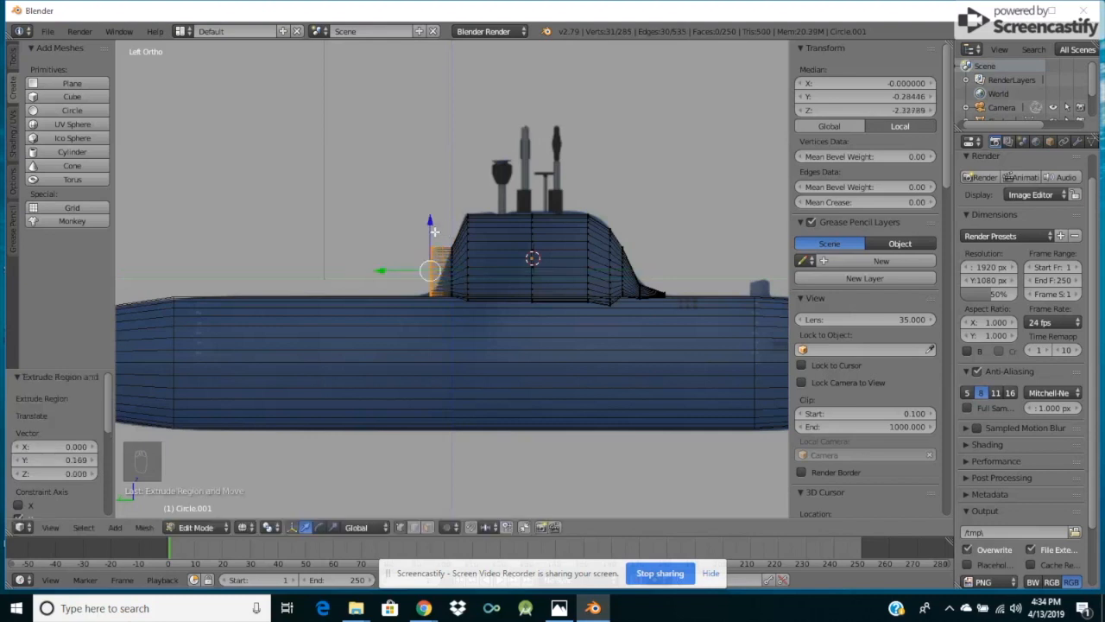
pyautogui.press('s')
pyautogui.click(437, 253)
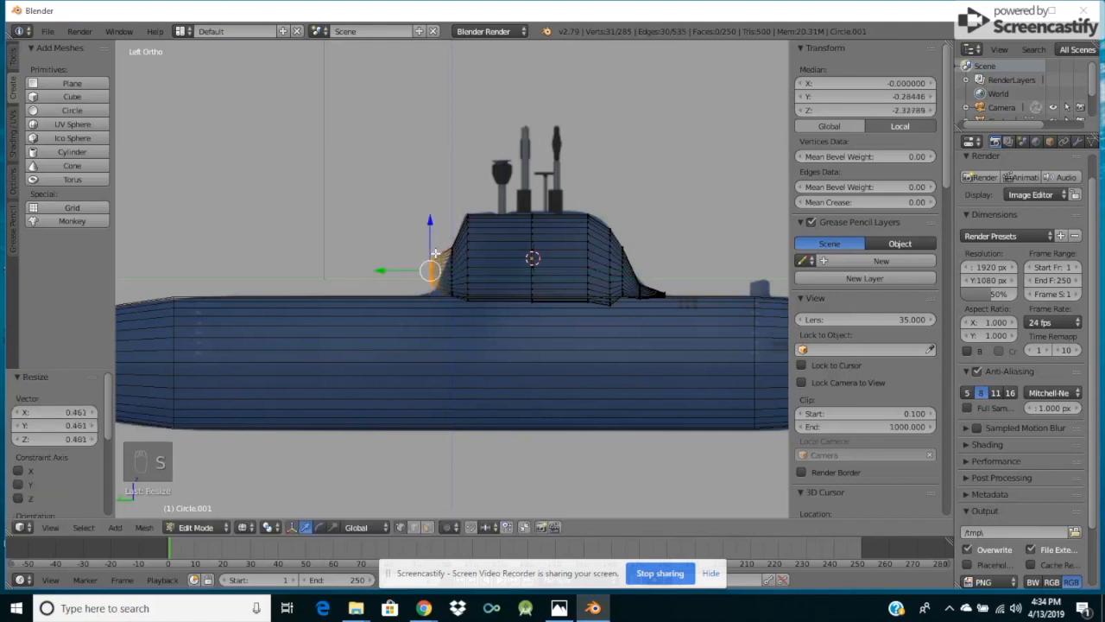
pyautogui.moveTo(431, 223); pyautogui.dragTo(429, 234)
# Scale the rear ring to about 0.376 and lower it about 0.060, then shrink and lower it again until it meets the hull.
pyautogui.press('s')
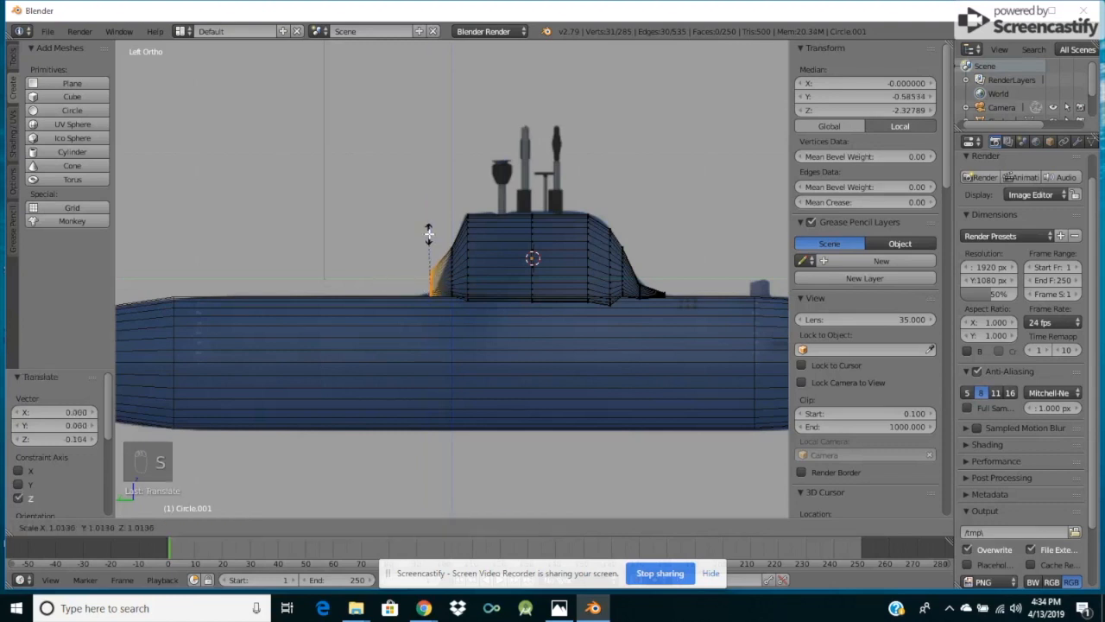
pyautogui.click(429, 234)
pyautogui.press('s')
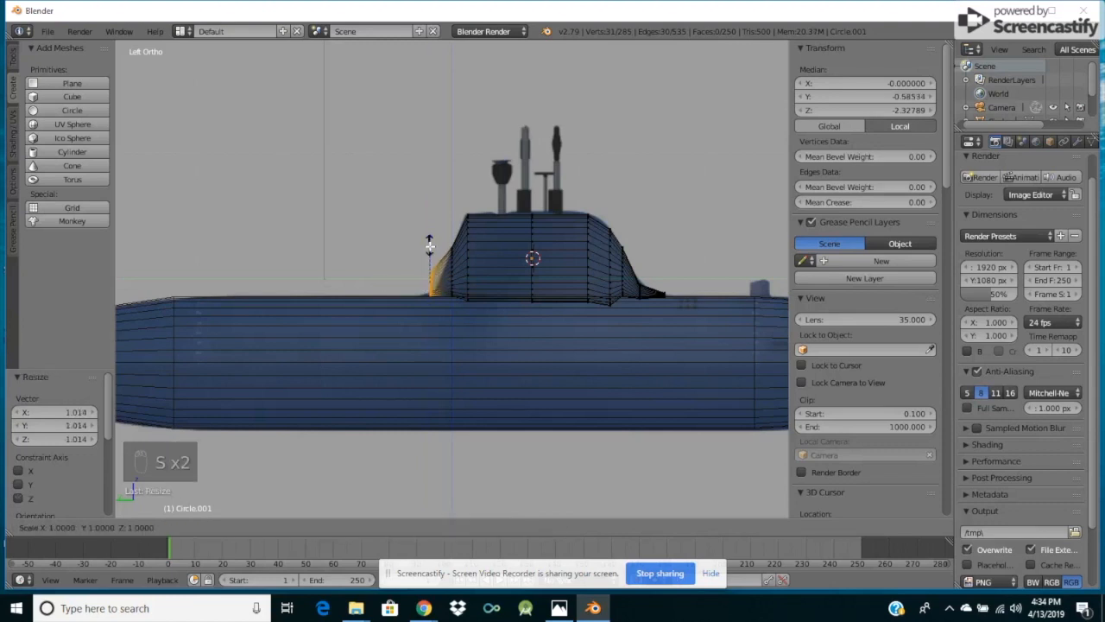
pyautogui.click(431, 270)
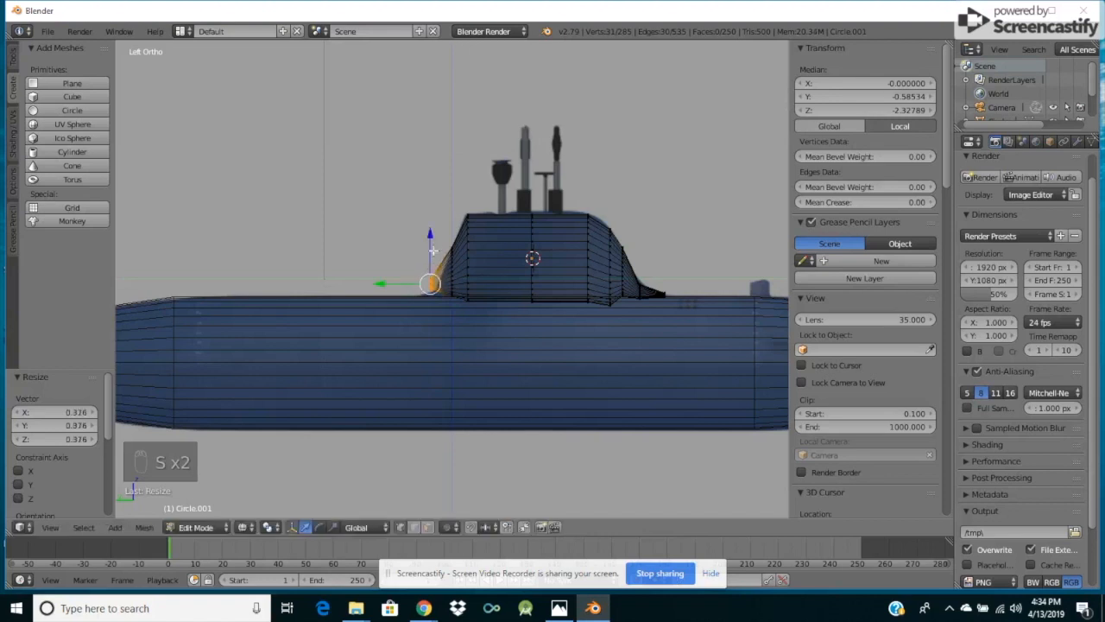
pyautogui.moveTo(432, 241); pyautogui.dragTo(425, 242)
pyautogui.press('s')
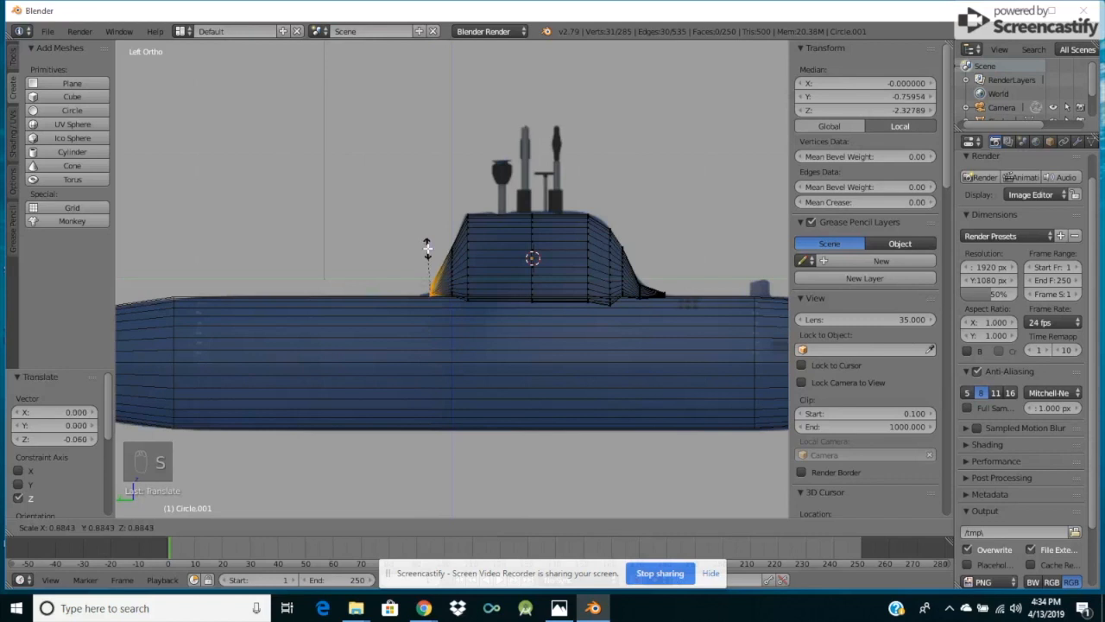
pyautogui.click(426, 248)
pyautogui.moveTo(431, 242); pyautogui.dragTo(431, 246)
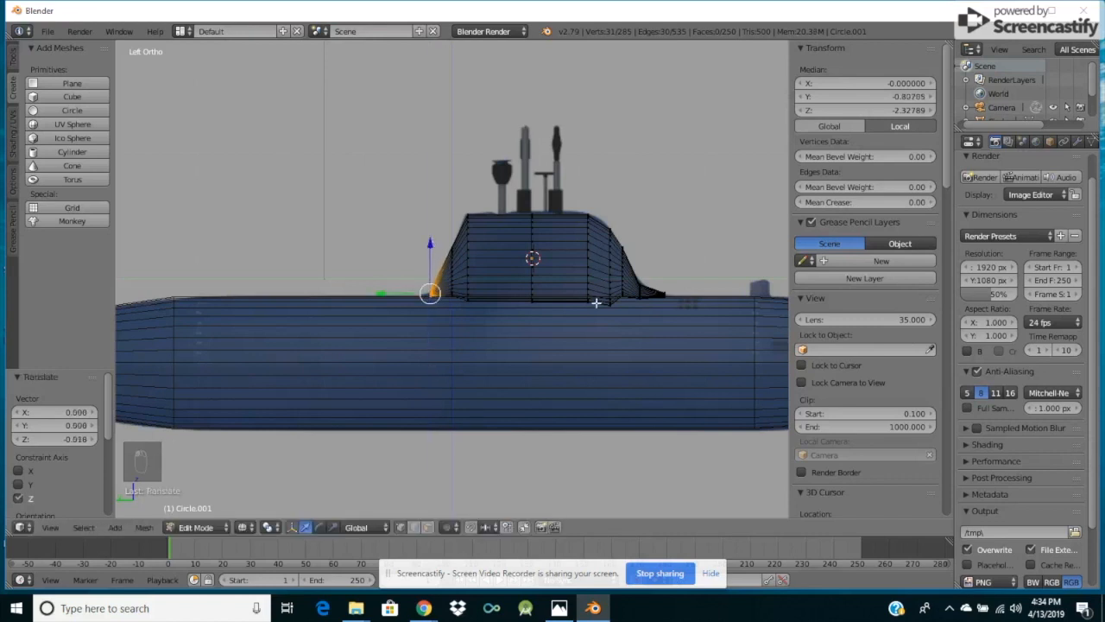
# Deselect the sail's vertices, return to Object Mode and set the viewport shading to Solid.
pyautogui.press('a')
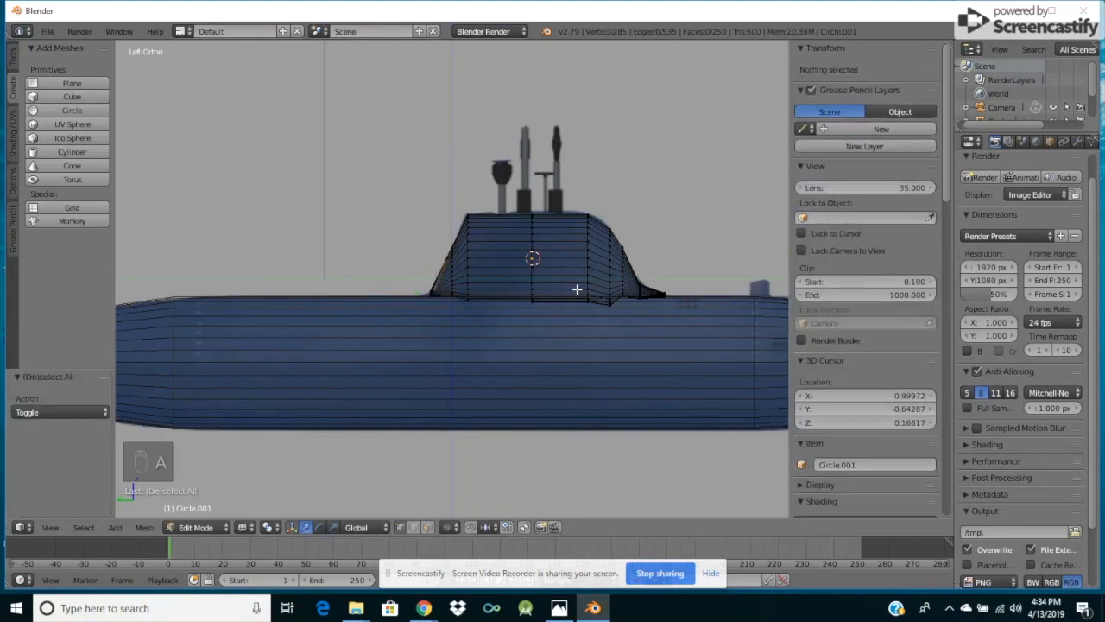
pyautogui.click(247, 529)
pyautogui.click(256, 500)
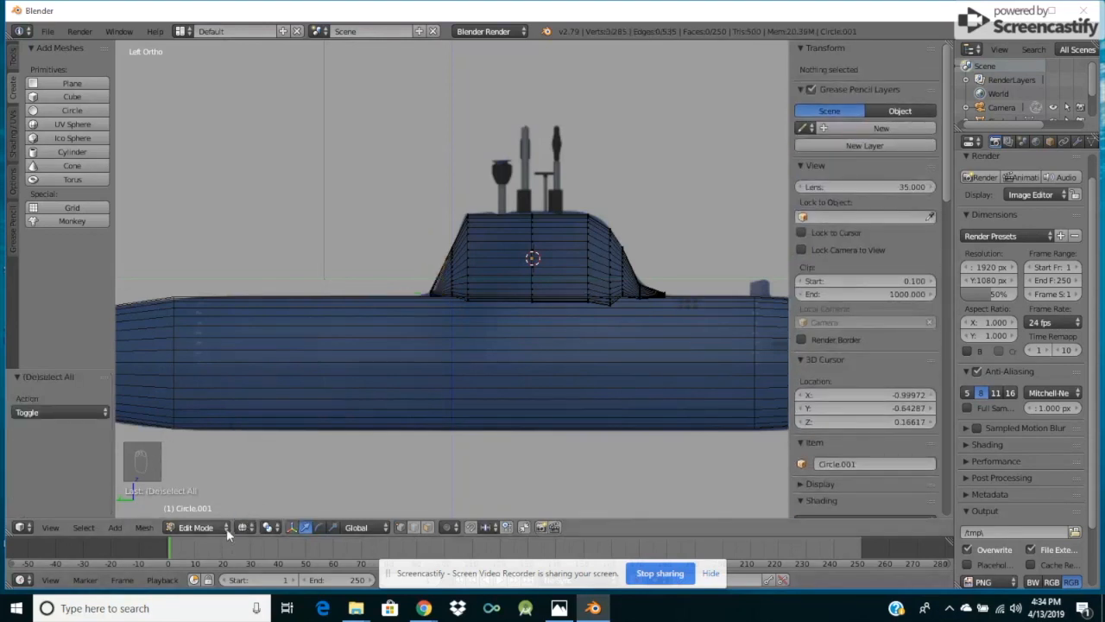
pyautogui.click(226, 528)
pyautogui.click(203, 511)
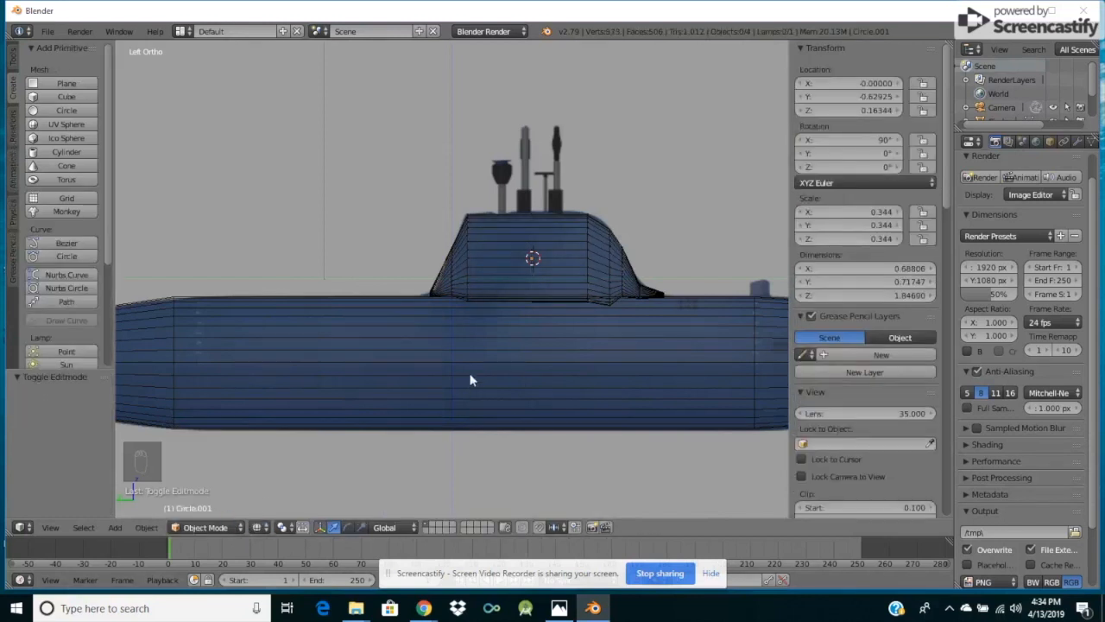
pyautogui.press('Tab')
pyautogui.press('Tab')
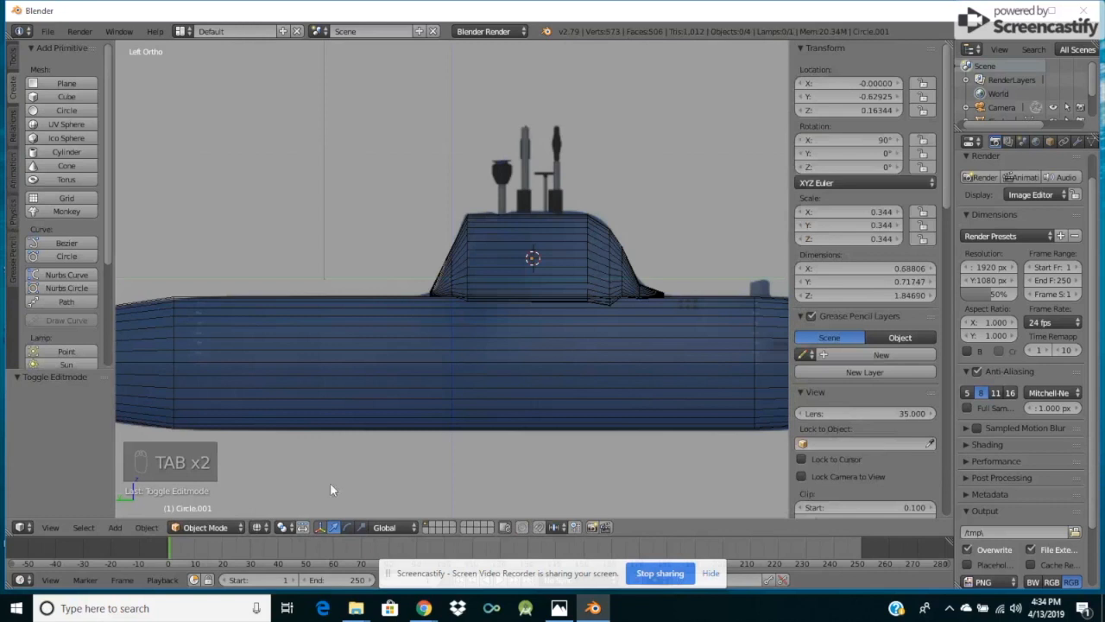
pyautogui.click(271, 526)
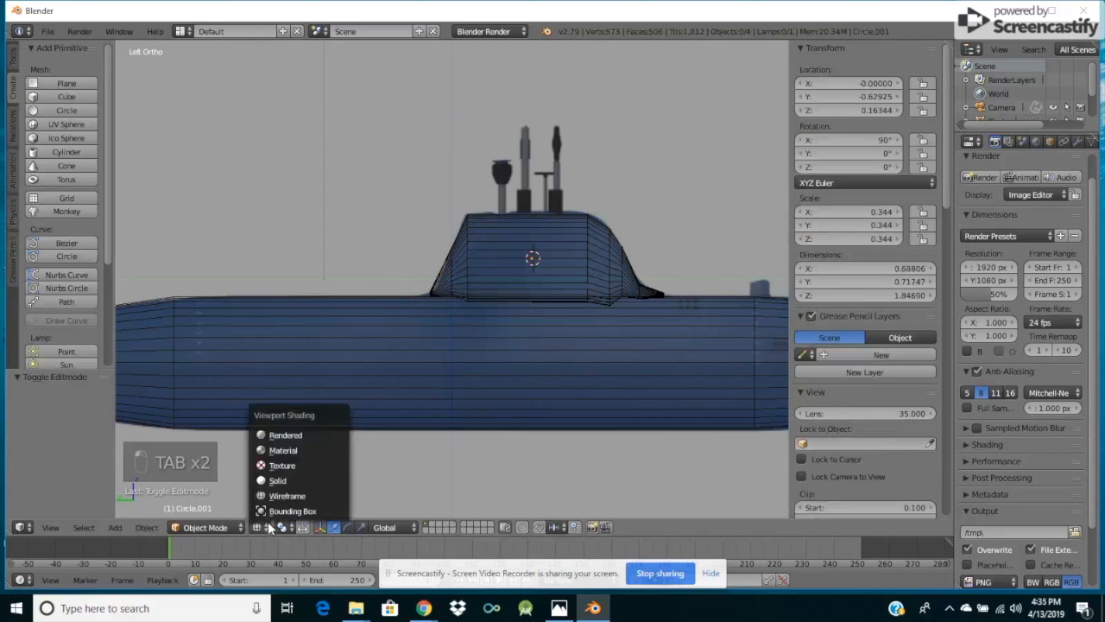
pyautogui.click(278, 481)
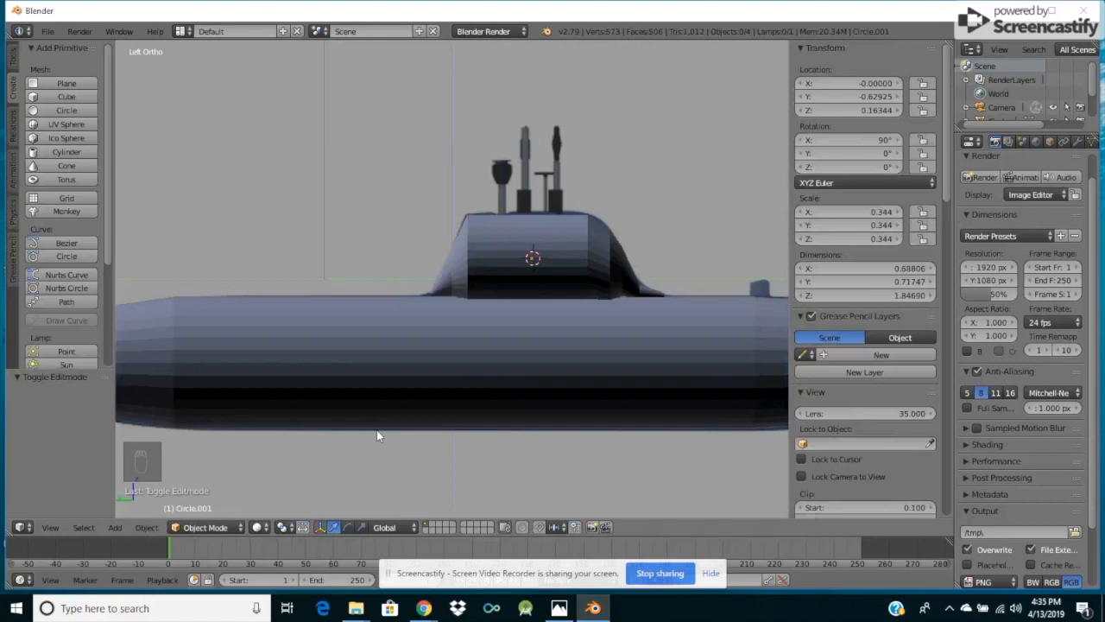
# Examine the finished sail on the hull from around the submarine.
pyautogui.press('KP_4')
pyautogui.press('KP_4')
pyautogui.press('KP_4')
pyautogui.press('KP_4')
pyautogui.press('KP_4')
pyautogui.press('KP_4')
pyautogui.press('KP_4')
pyautogui.press('KP_4')
pyautogui.press('KP_4')
pyautogui.press('KP_4')
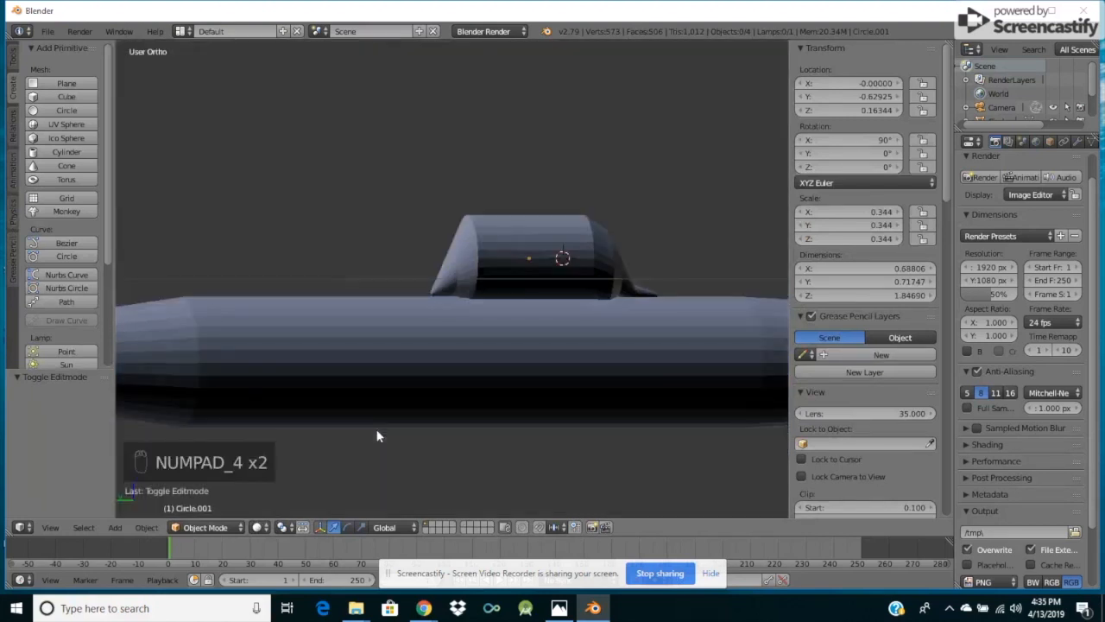
# Inspect how the sail sits on the hull from all sides of the submarine.
pyautogui.press('KP_4')
pyautogui.press('KP_4')
pyautogui.press('KP_4')
pyautogui.press('KP_4')
pyautogui.press('KP_4')
pyautogui.press('KP_4')
pyautogui.press('KP_4')
pyautogui.press('KP_4')
pyautogui.press('KP_4')
pyautogui.press('KP_4')
pyautogui.press('KP_4')
pyautogui.press('KP_4')
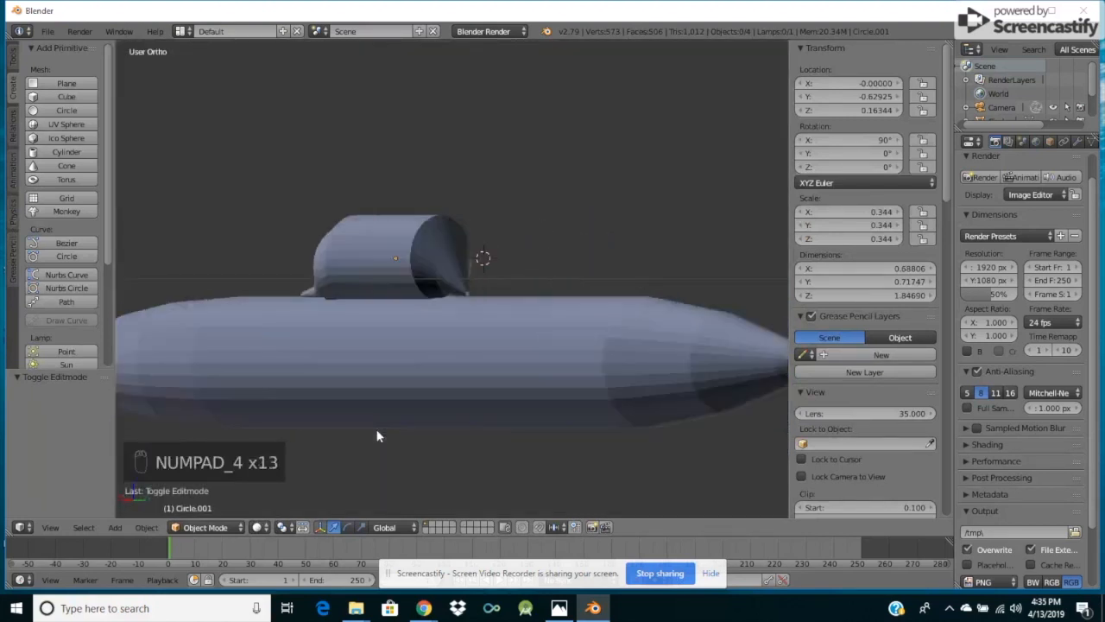
pyautogui.press('KP_4')
pyautogui.press('KP_4')
pyautogui.press('KP_4')
pyautogui.press('KP_4')
pyautogui.press('KP_4')
pyautogui.press('KP_4')
pyautogui.press('KP_4')
pyautogui.press('KP_4')
pyautogui.press('KP_4')
pyautogui.press('KP_4')
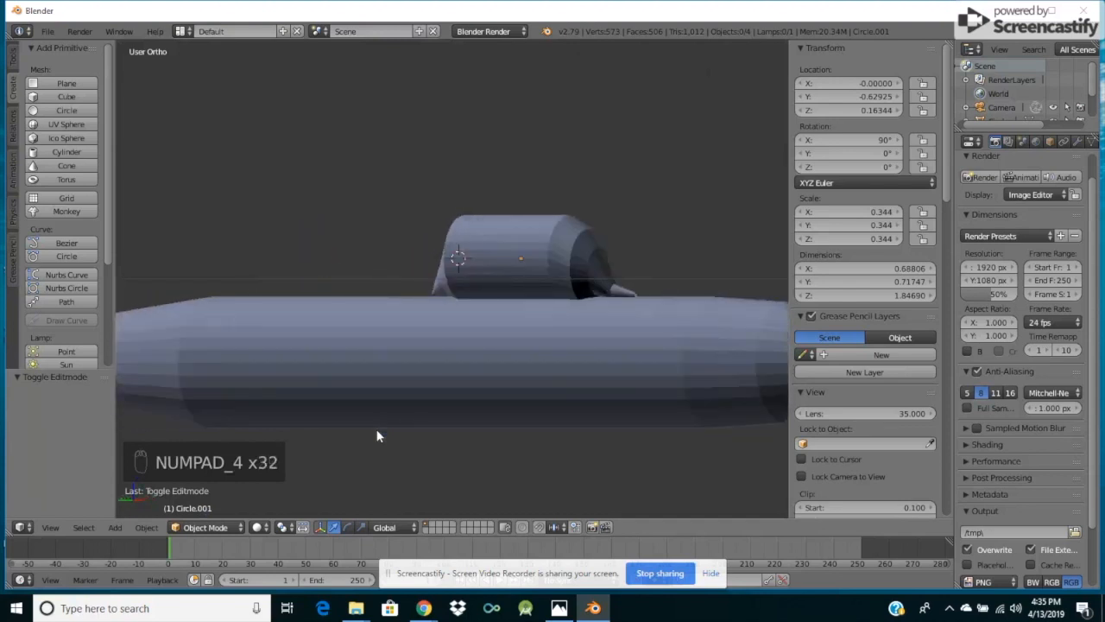
pyautogui.press('KP_4')
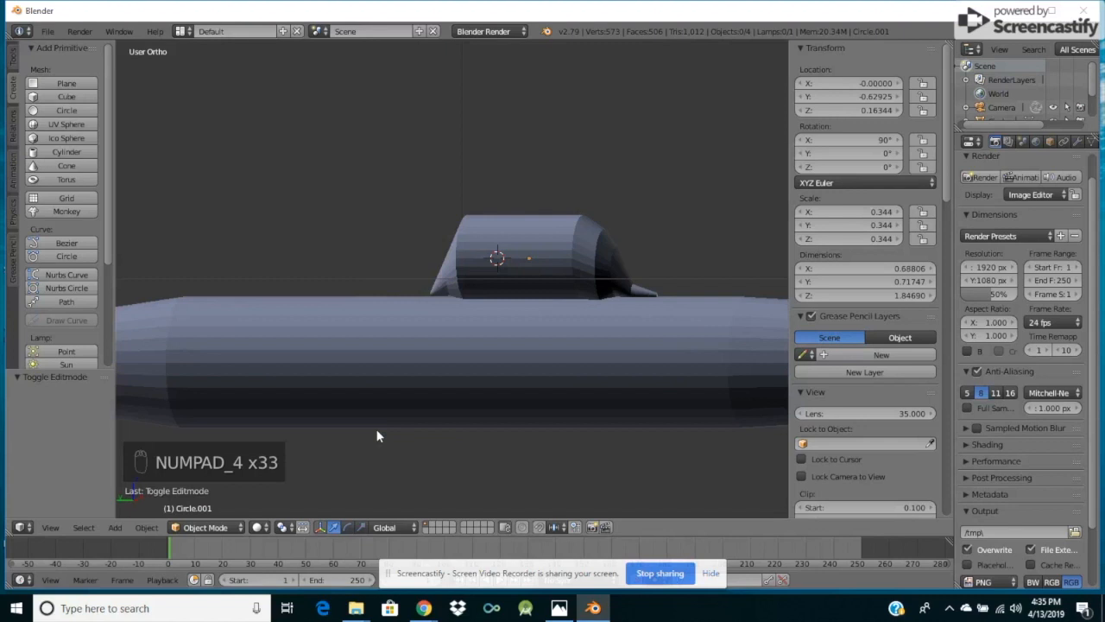
# Switch the viewport from orthographic to perspective so the whole submarine is shown.
pyautogui.click(51, 529)
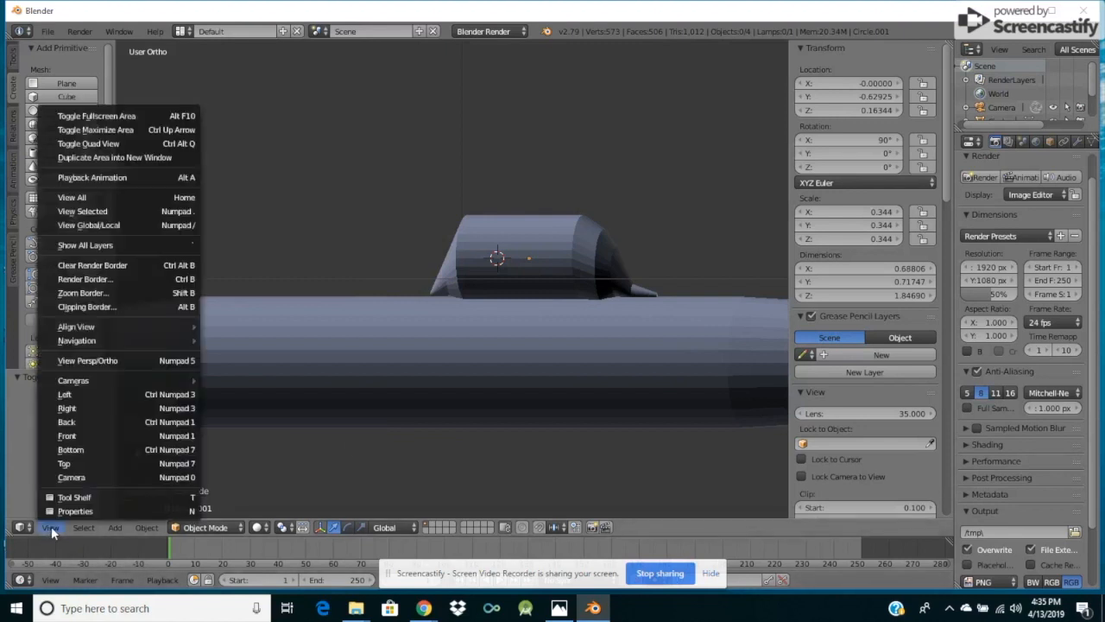
pyautogui.click(41, 527)
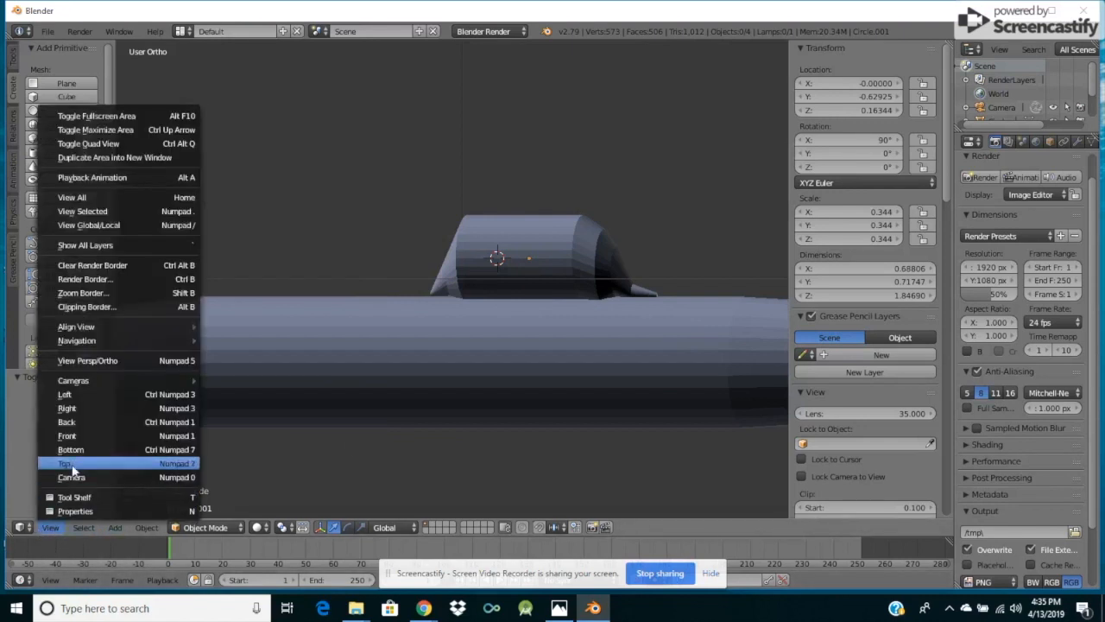
pyautogui.click(125, 362)
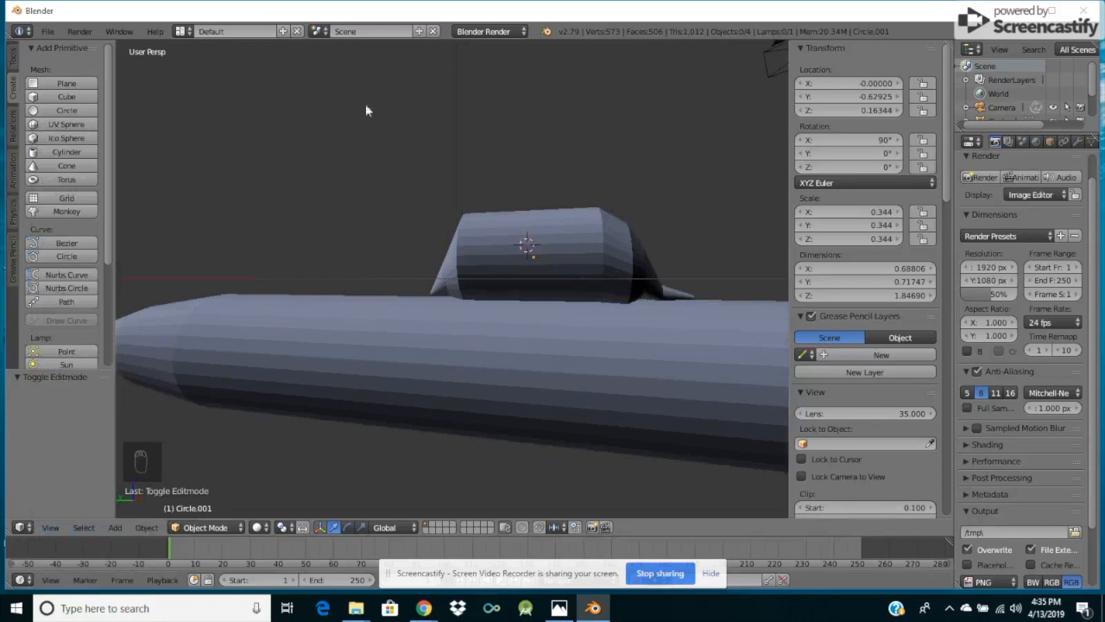
pyautogui.scroll(-5, 447, 247)
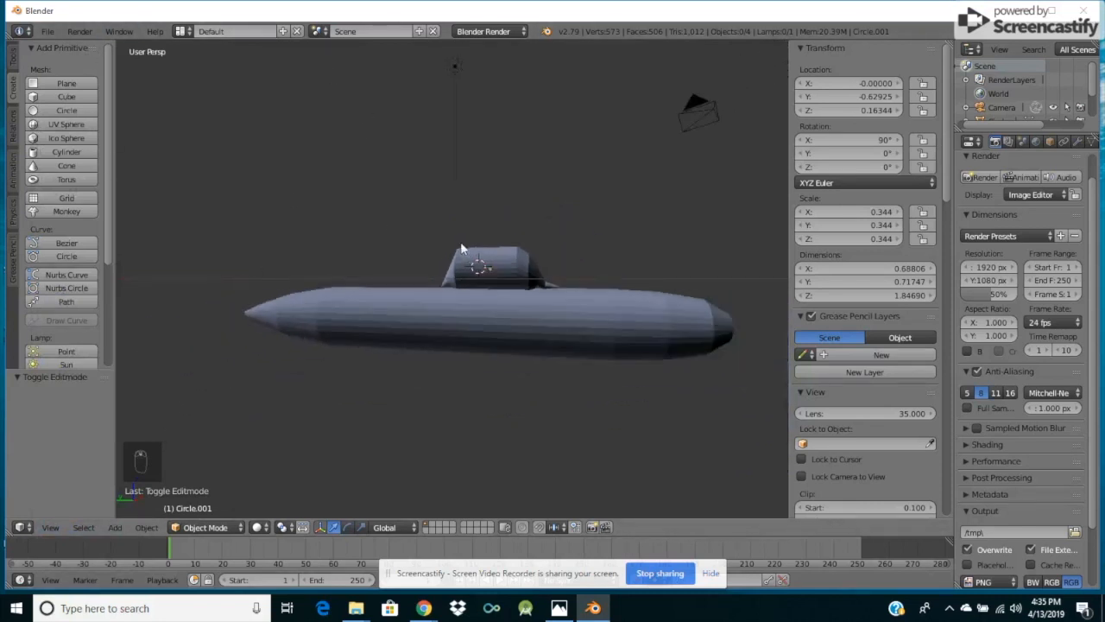
# Save the model on the Desktop as body_submarine.blend.
pyautogui.click(47, 31)
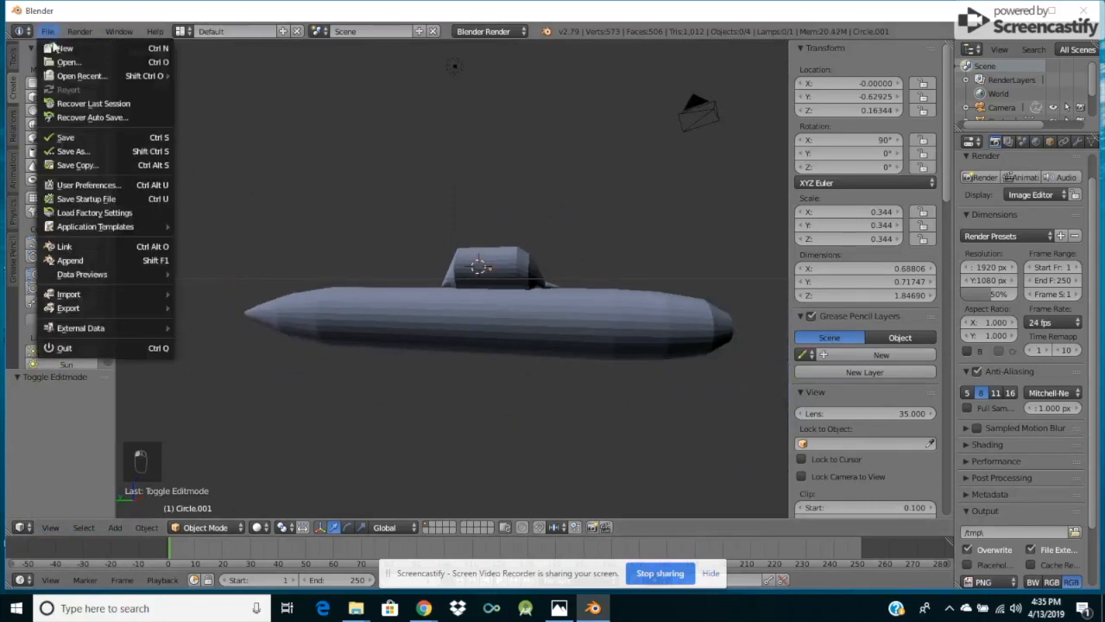
pyautogui.click(69, 151)
pyautogui.click(58, 292)
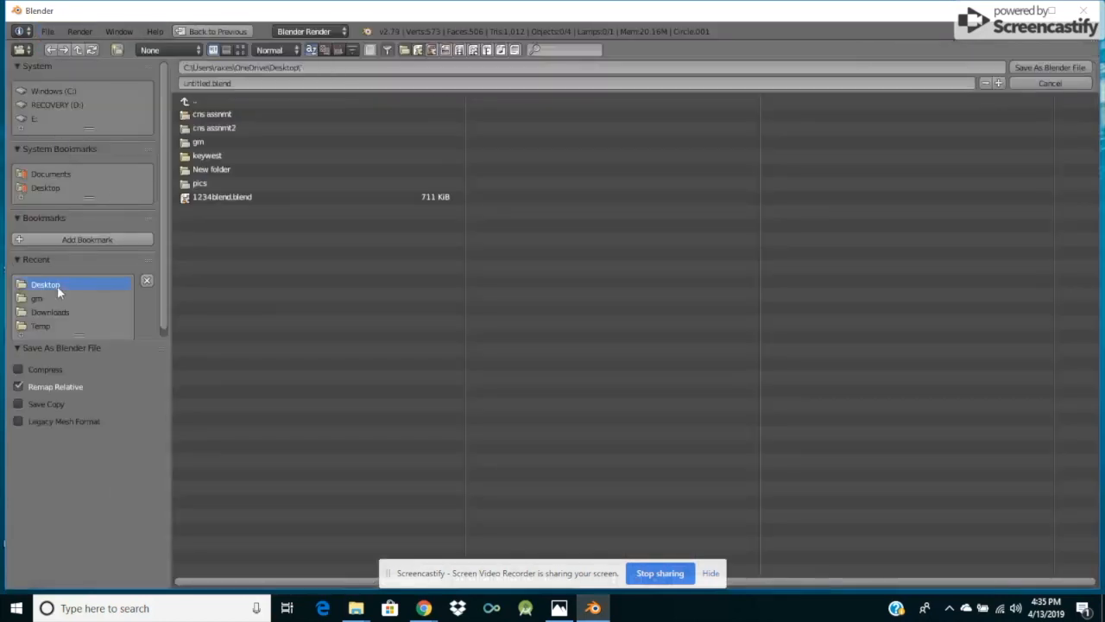
pyautogui.click(208, 83)
pyautogui.click(211, 83)
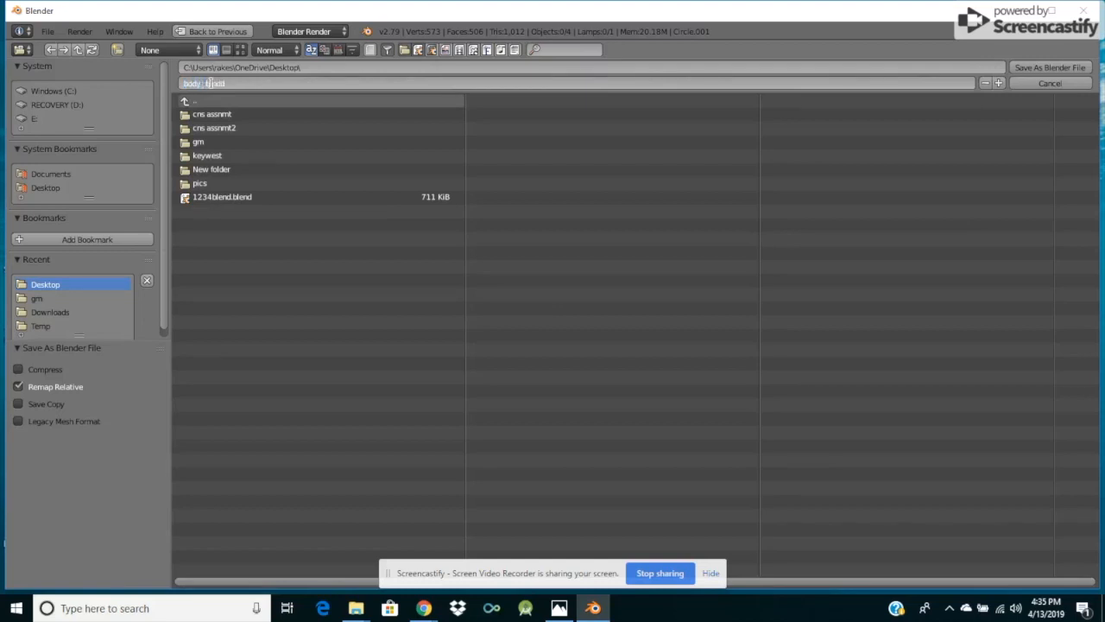
pyautogui.write('le')
pyautogui.click(1052, 70)
pyautogui.click(1053, 67)
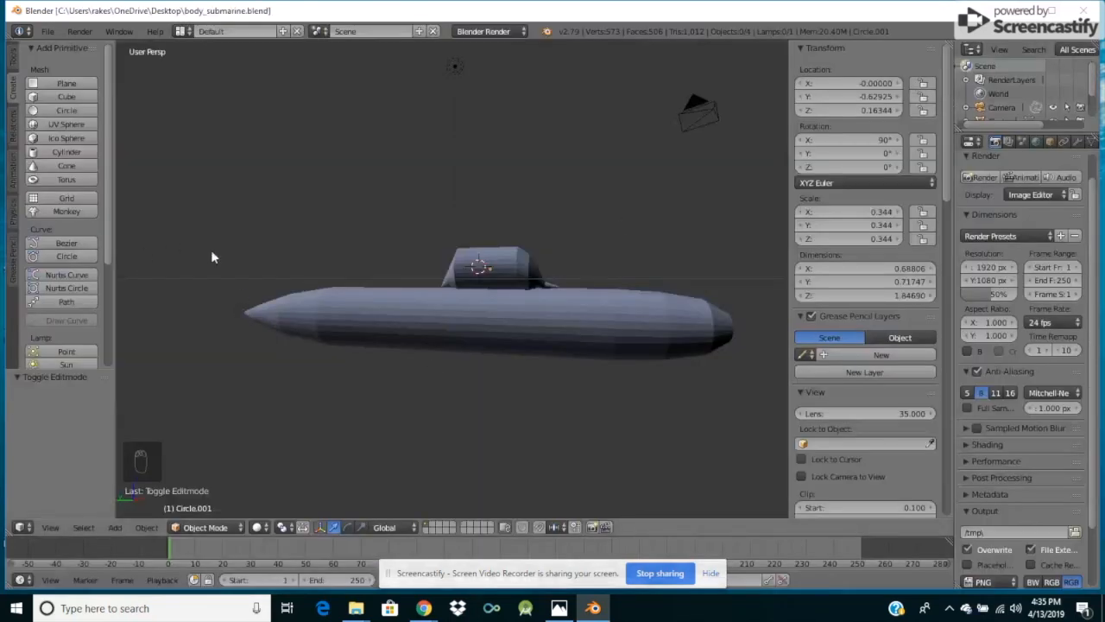
# Start a new file by reloading the start-up file.
pyautogui.click(47, 32)
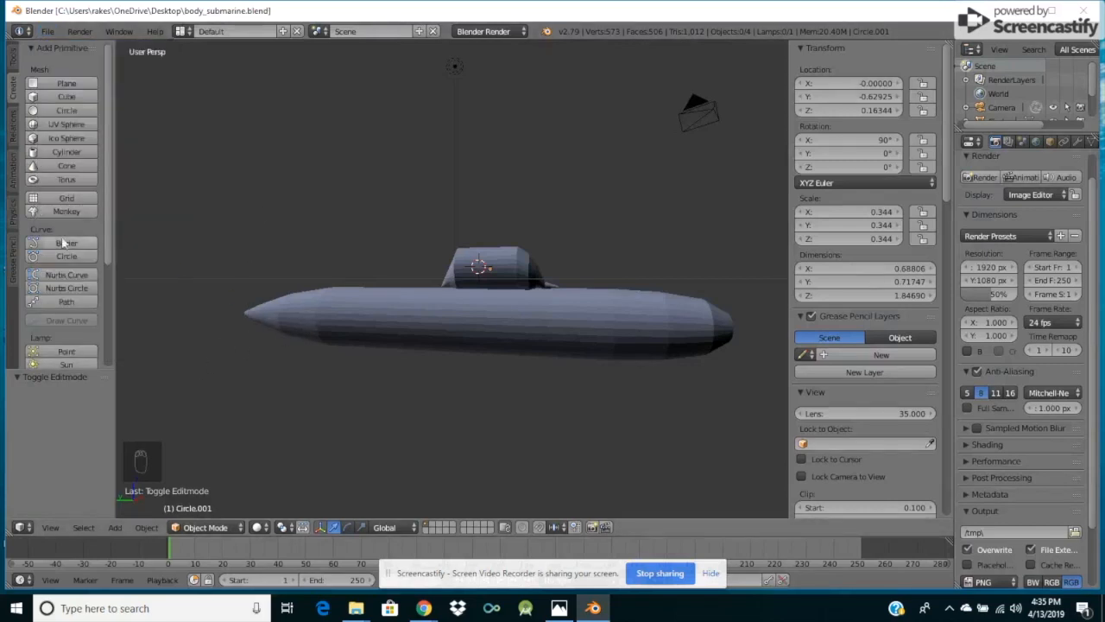
pyautogui.click(49, 33)
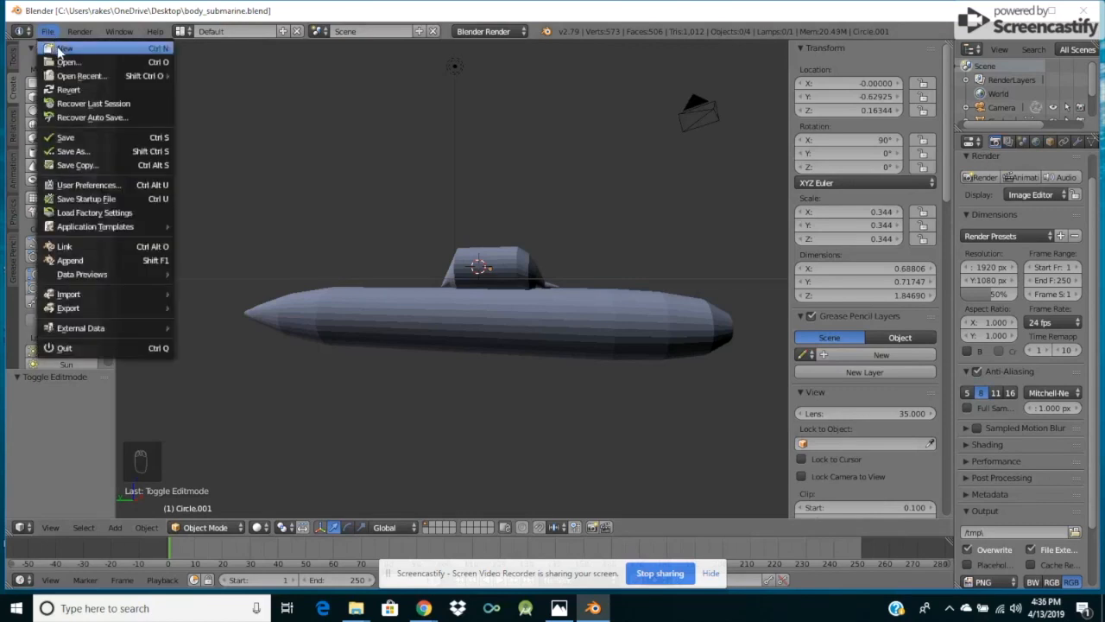
pyautogui.click(59, 49)
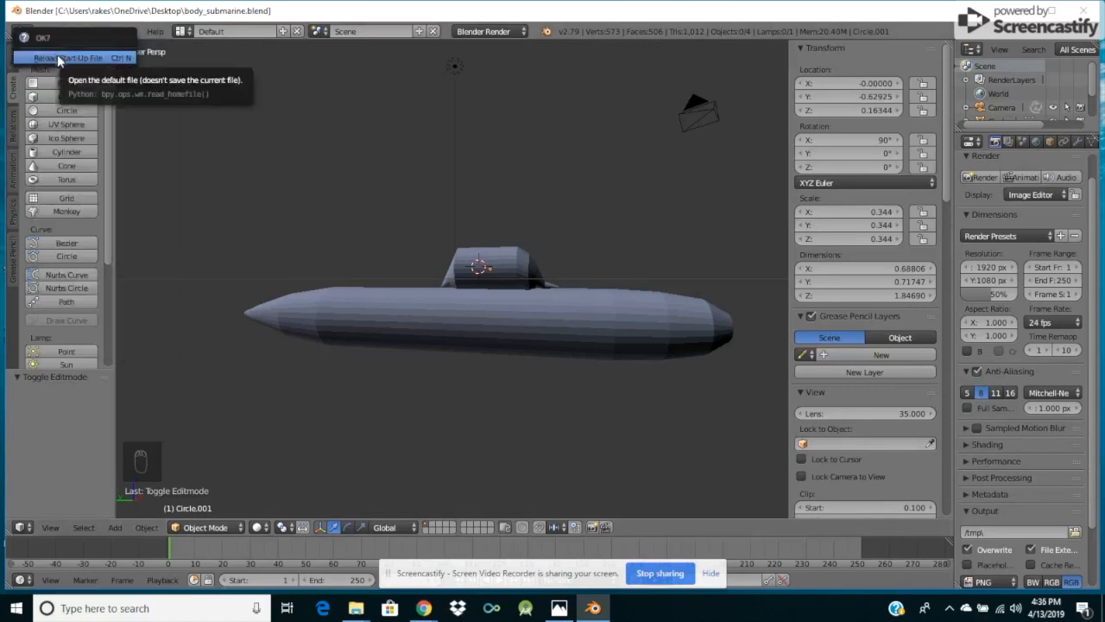
pyautogui.click(58, 55)
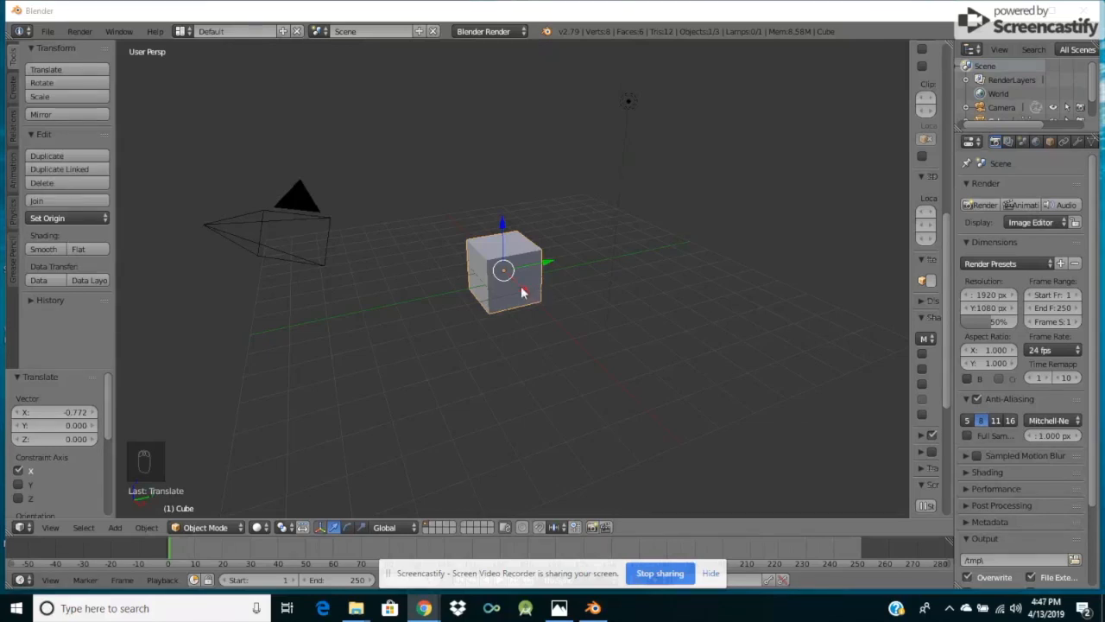
# Delete the default cube from the new scene.
pyautogui.click(512, 272)
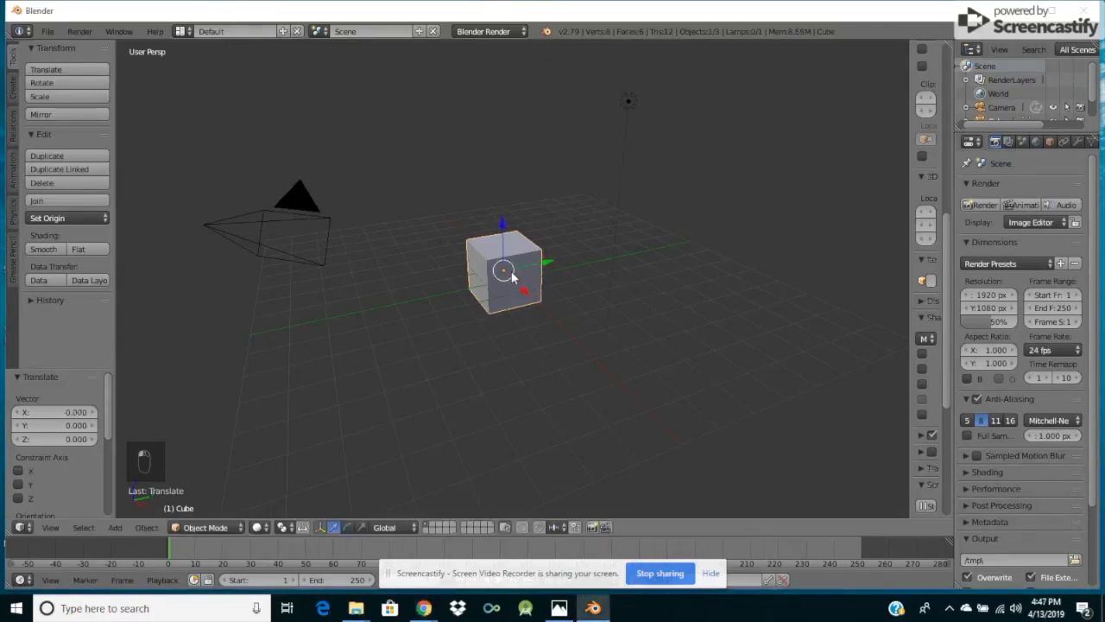
pyautogui.press('Delete')
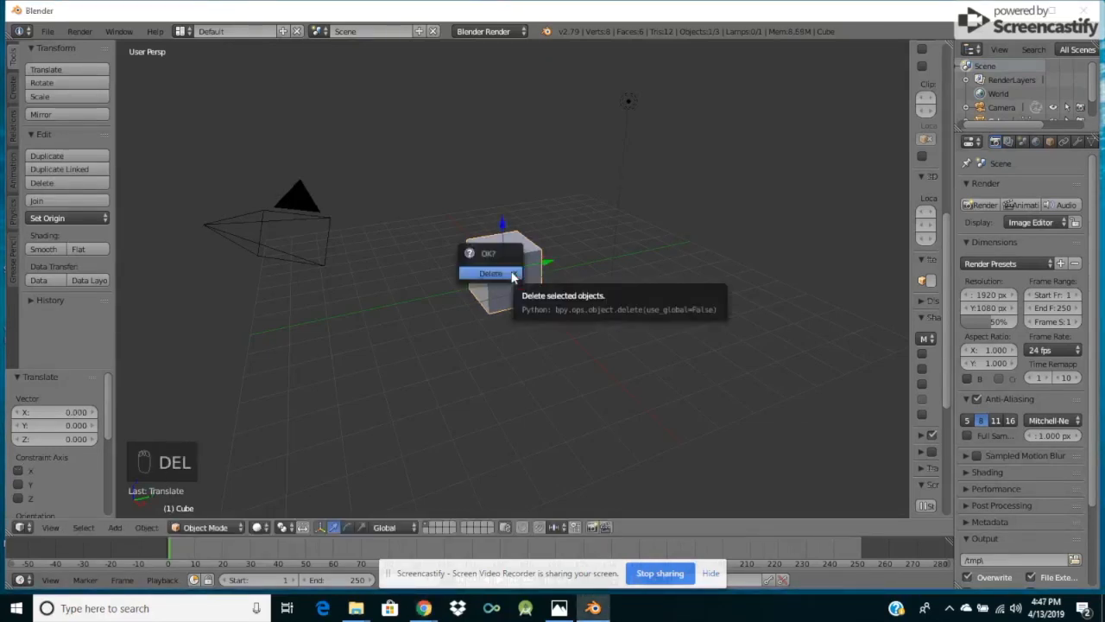
pyautogui.click(491, 273)
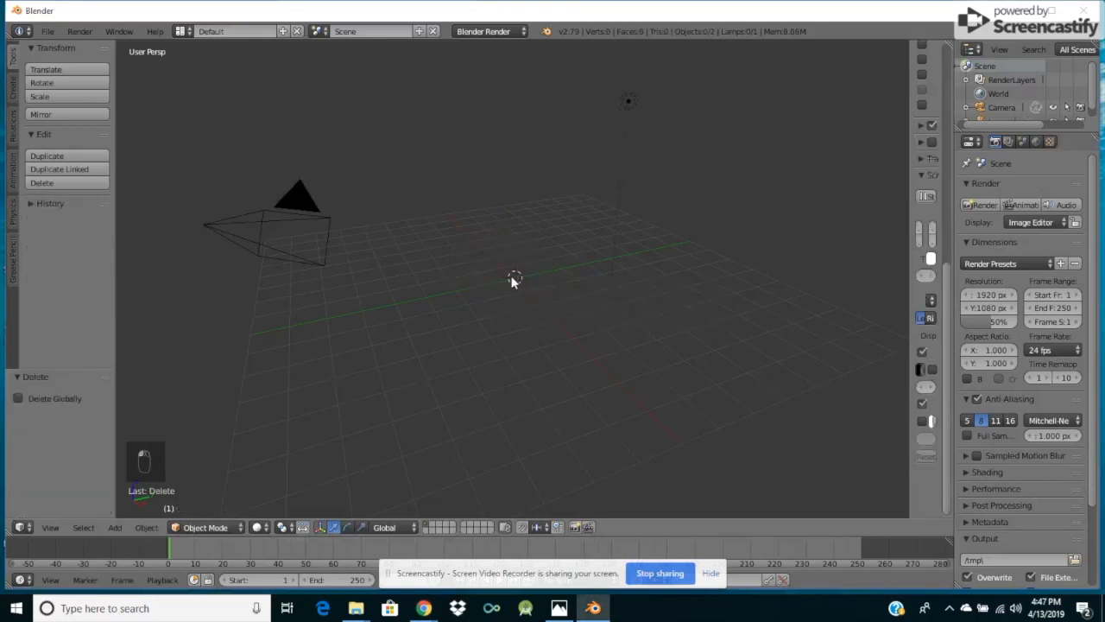
# Add a mesh circle at the 3D cursor and set its vertices to 12.
pyautogui.click(13, 87)
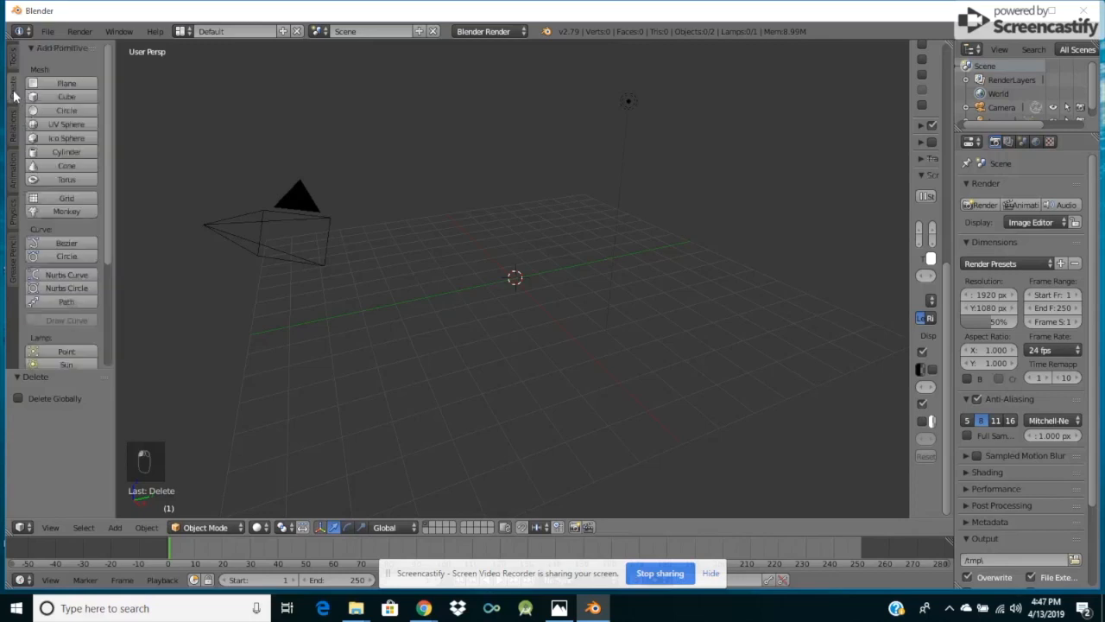
pyautogui.click(68, 110)
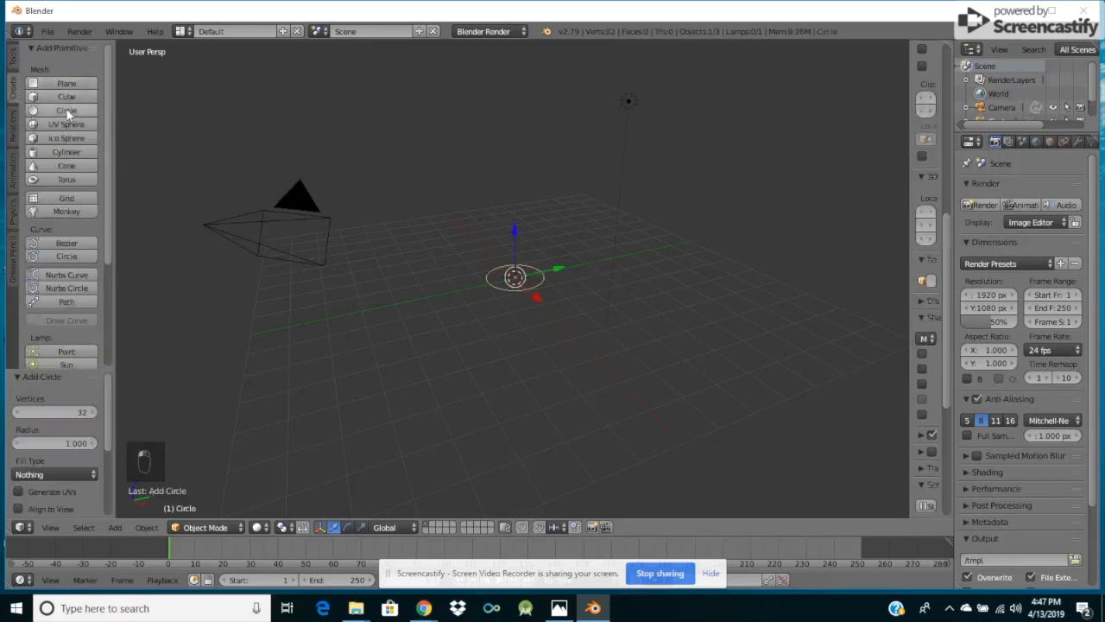
pyautogui.click(56, 409)
pyautogui.write('1')
pyautogui.press('Return')
pyautogui.scroll(5, 545, 294)
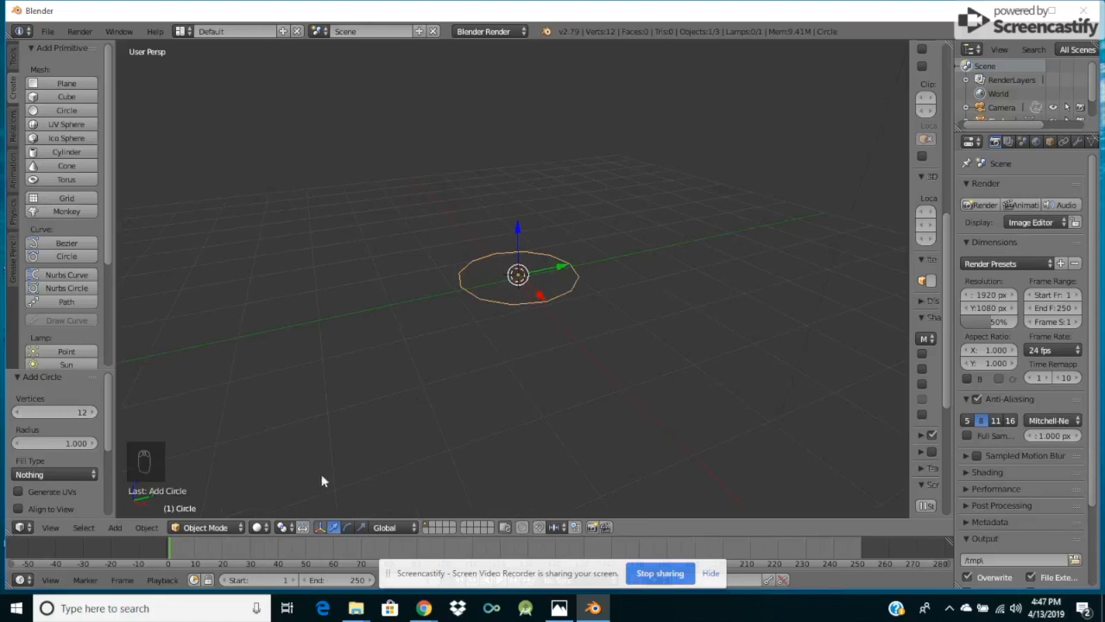
# Enter Edit Mode and extrude the circle upward about 0.113 along Z into a thin band.
pyautogui.click(239, 526)
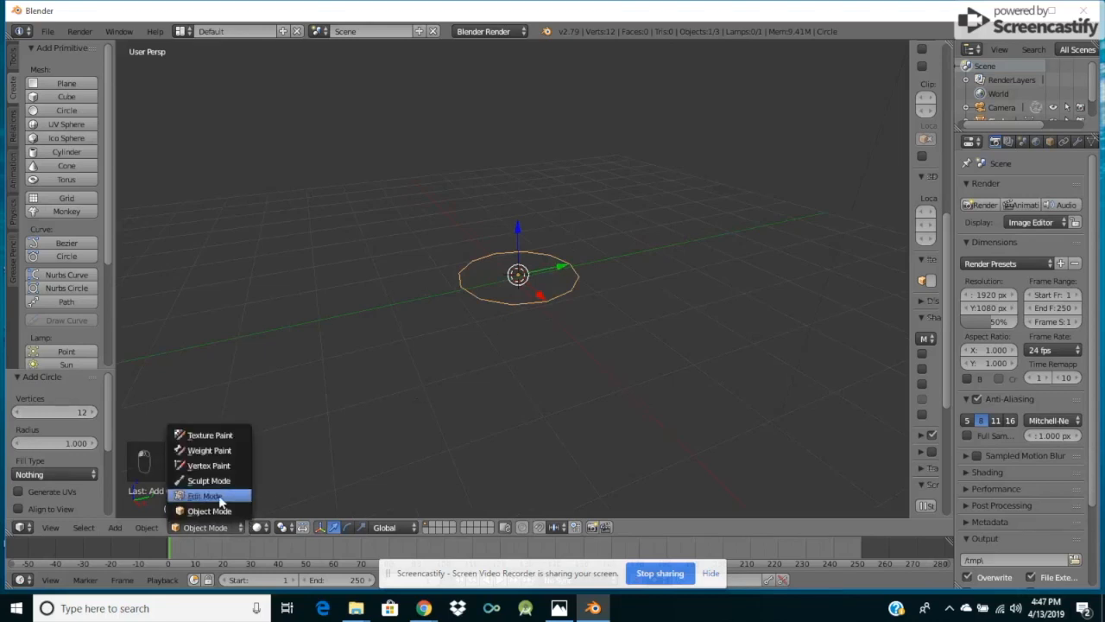
pyautogui.click(219, 495)
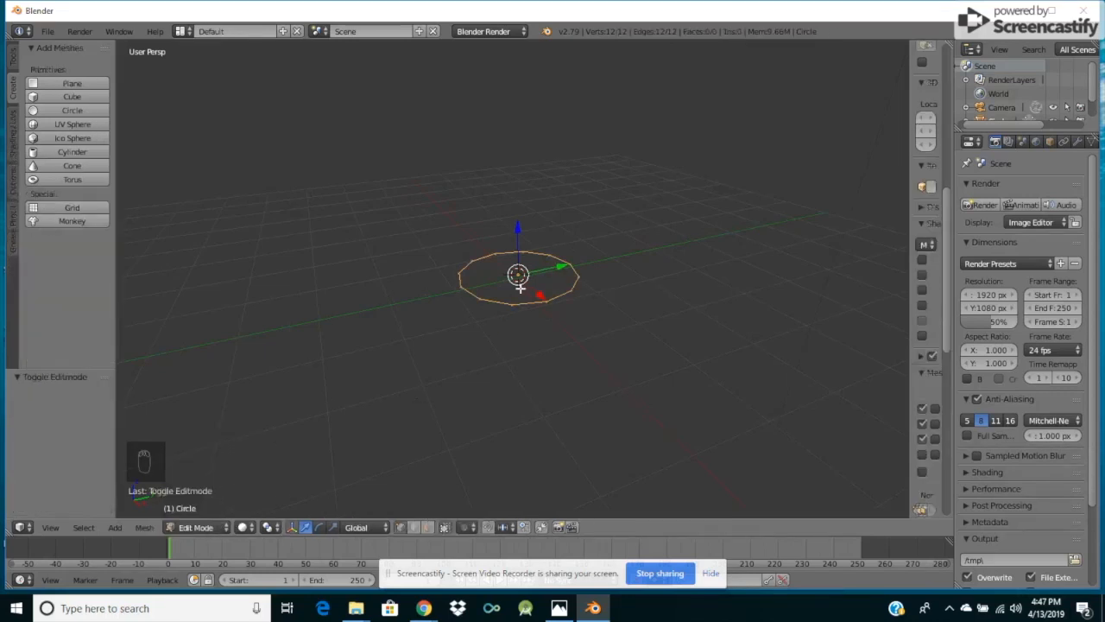
pyautogui.press('e')
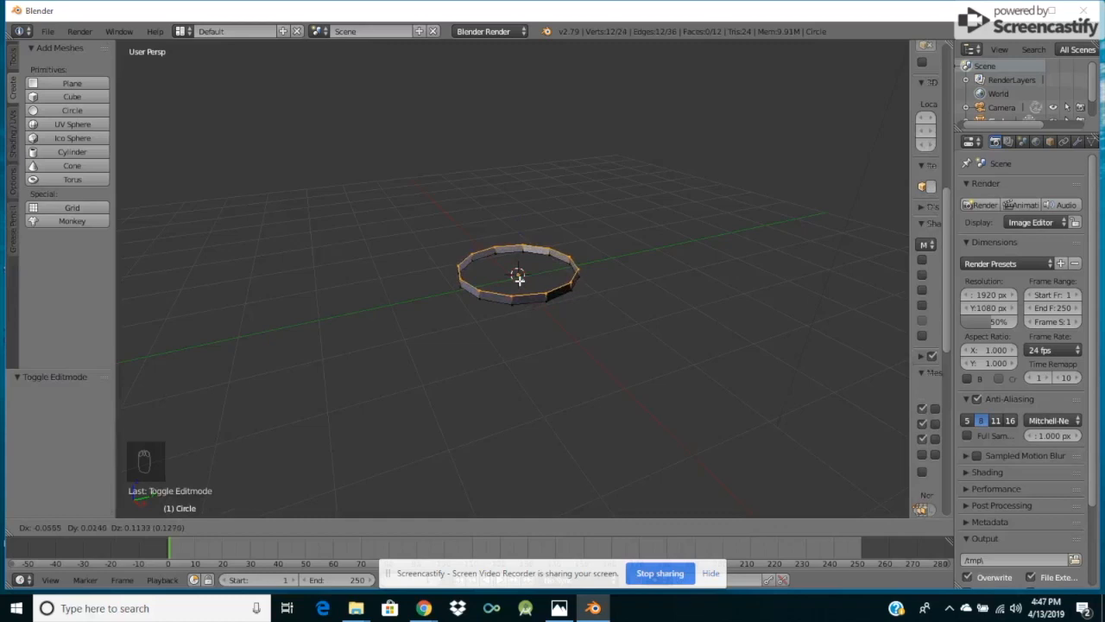
pyautogui.click(519, 276)
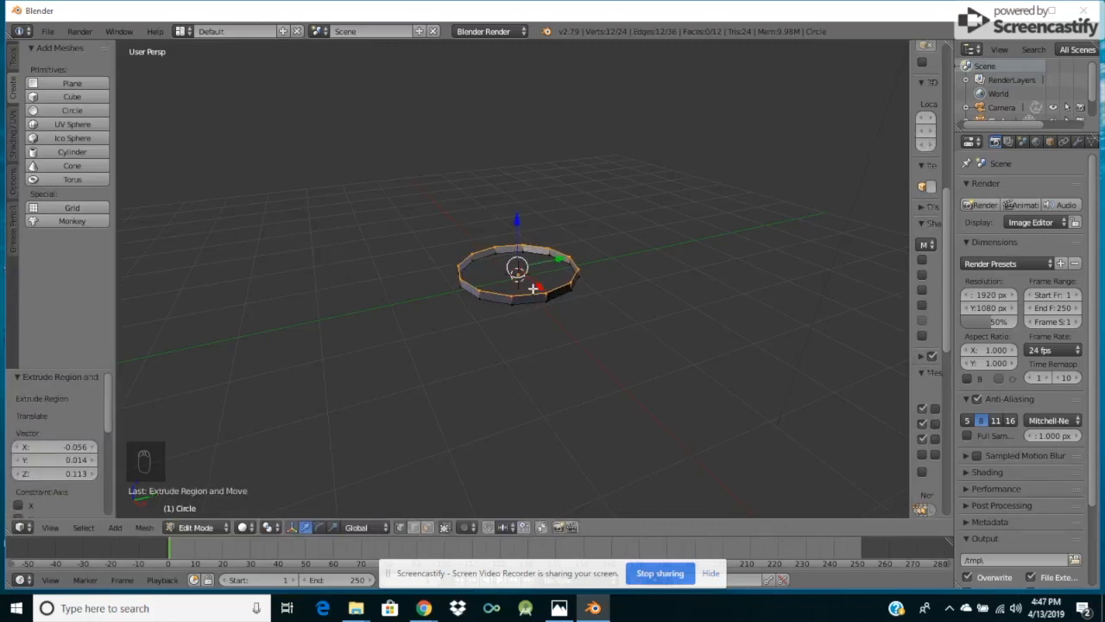
# Extrude the entire band outward with a scale of about 1.794 to form a thick ring, then deselect everything.
pyautogui.press('a')
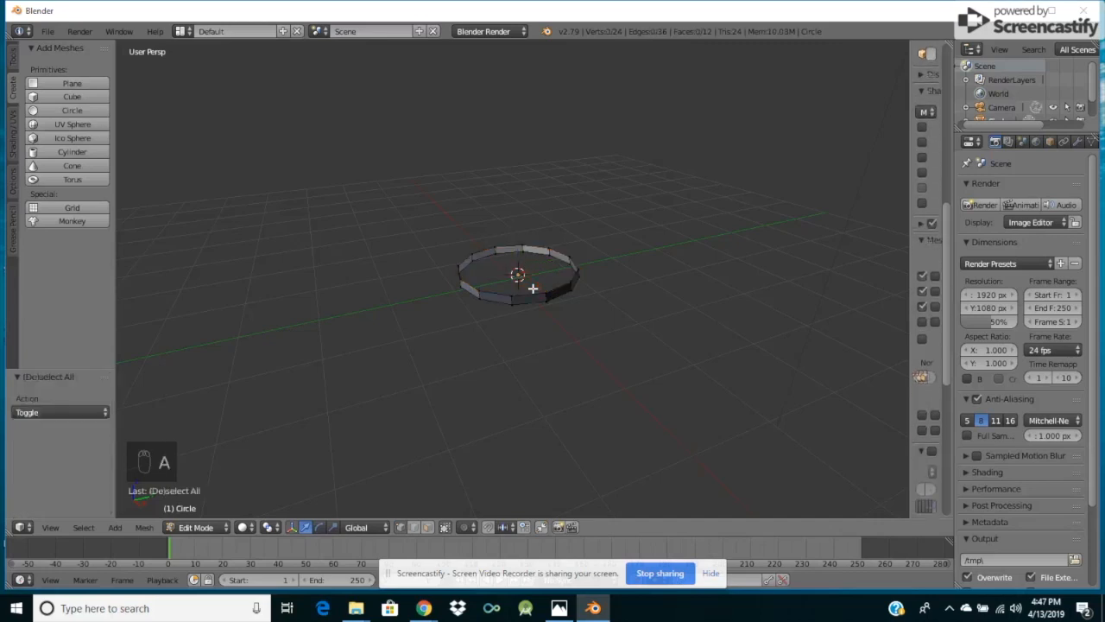
pyautogui.press('a')
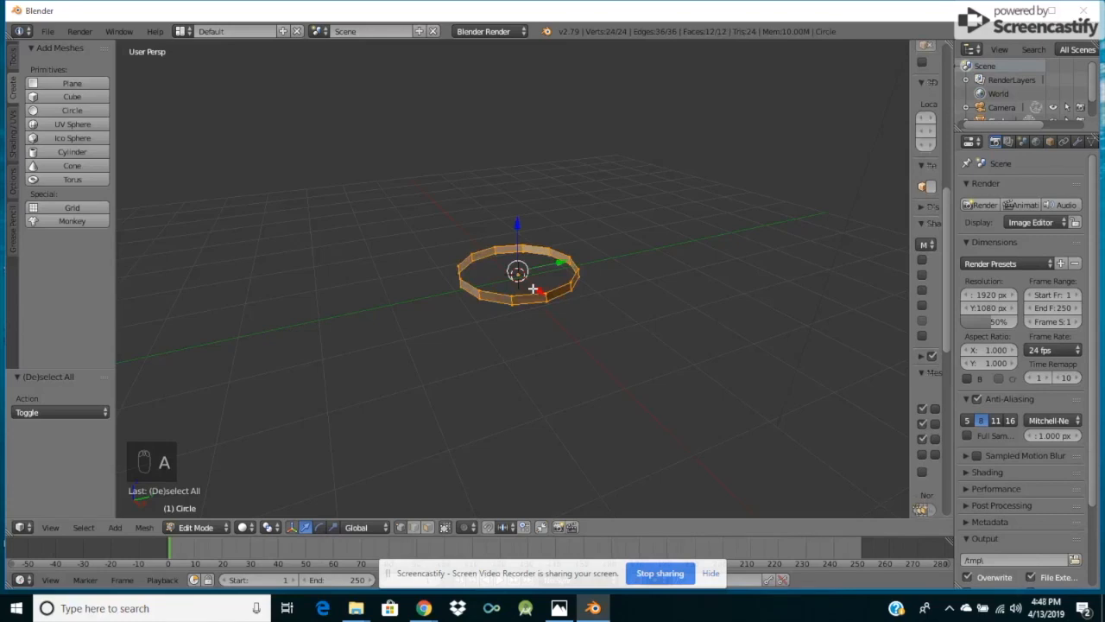
pyautogui.press('e')
pyautogui.press('s')
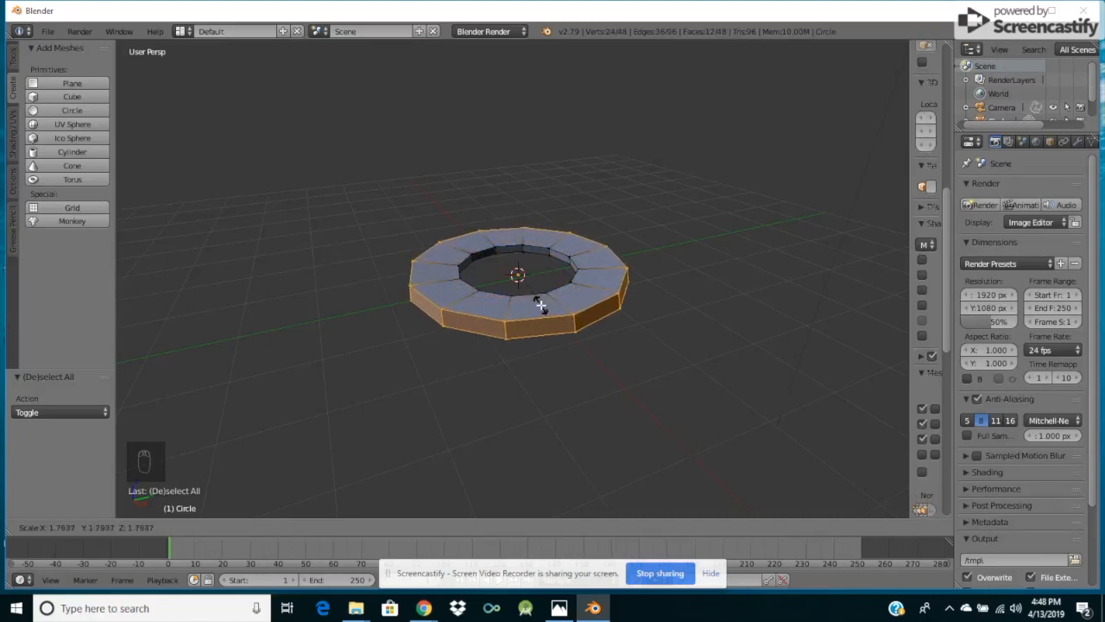
pyautogui.click(540, 304)
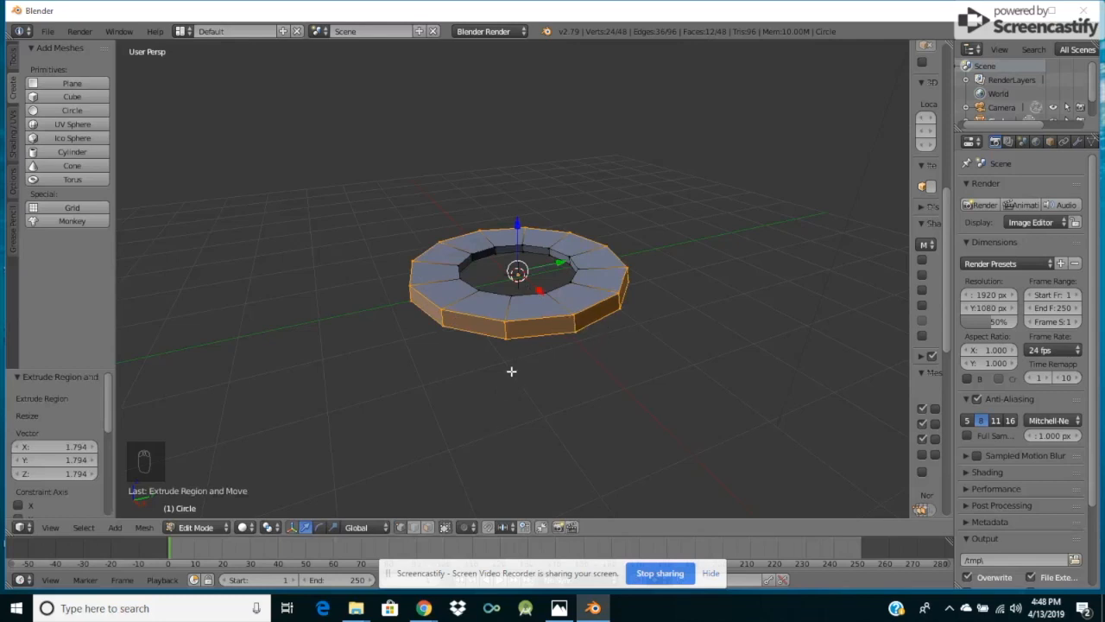
pyautogui.press('a')
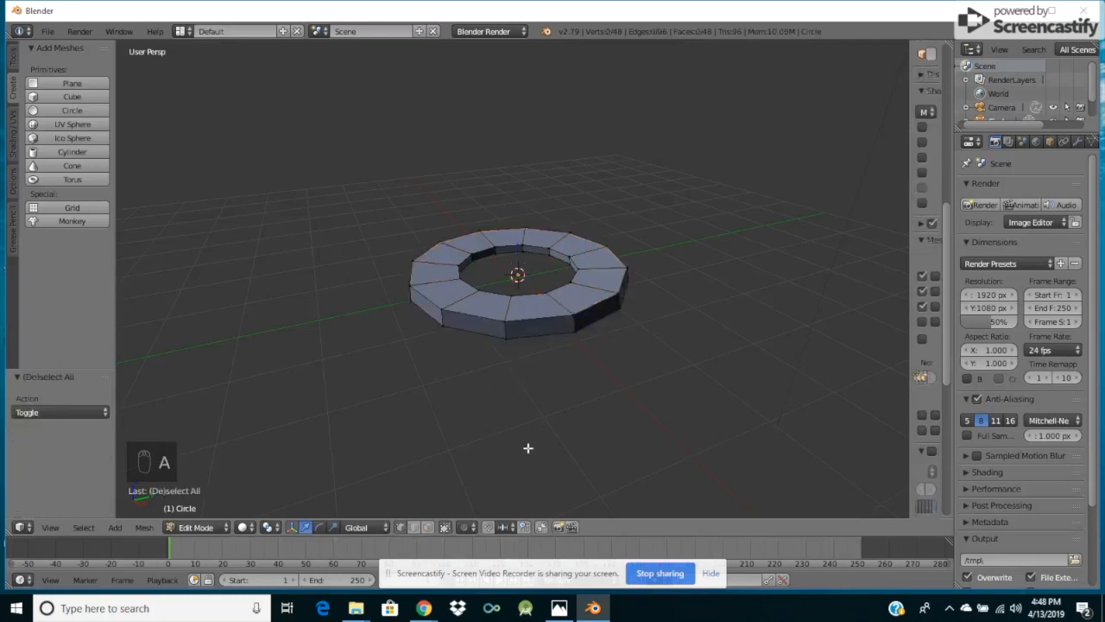
# Make hidden geometry selectable, switch to face selection, and select two alternate outer side faces of the ring.
pyautogui.click(449, 527)
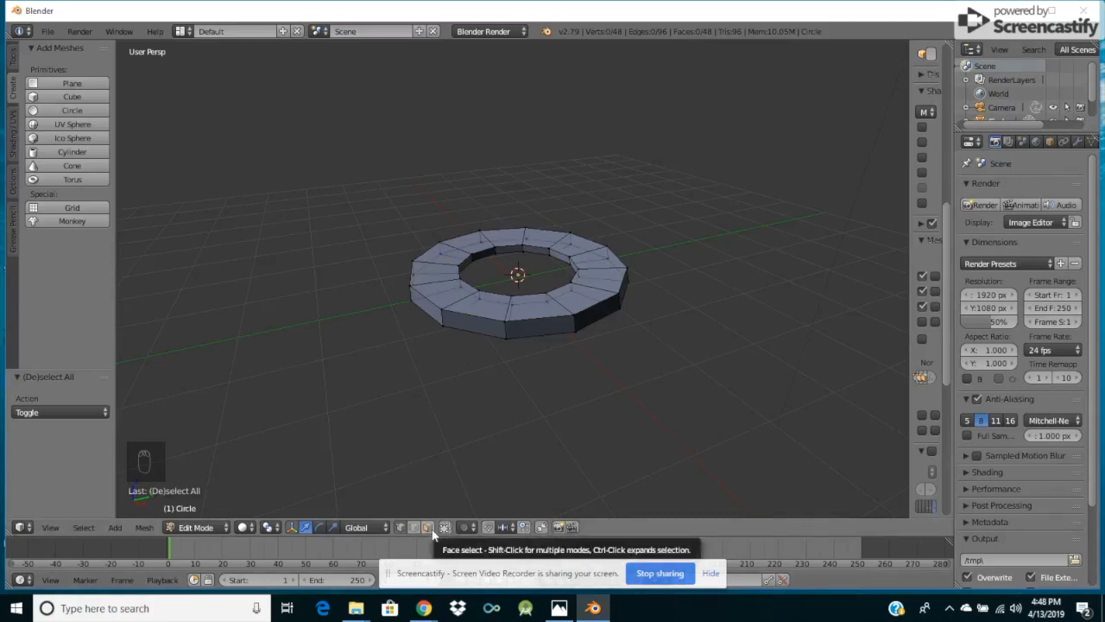
pyautogui.click(430, 528)
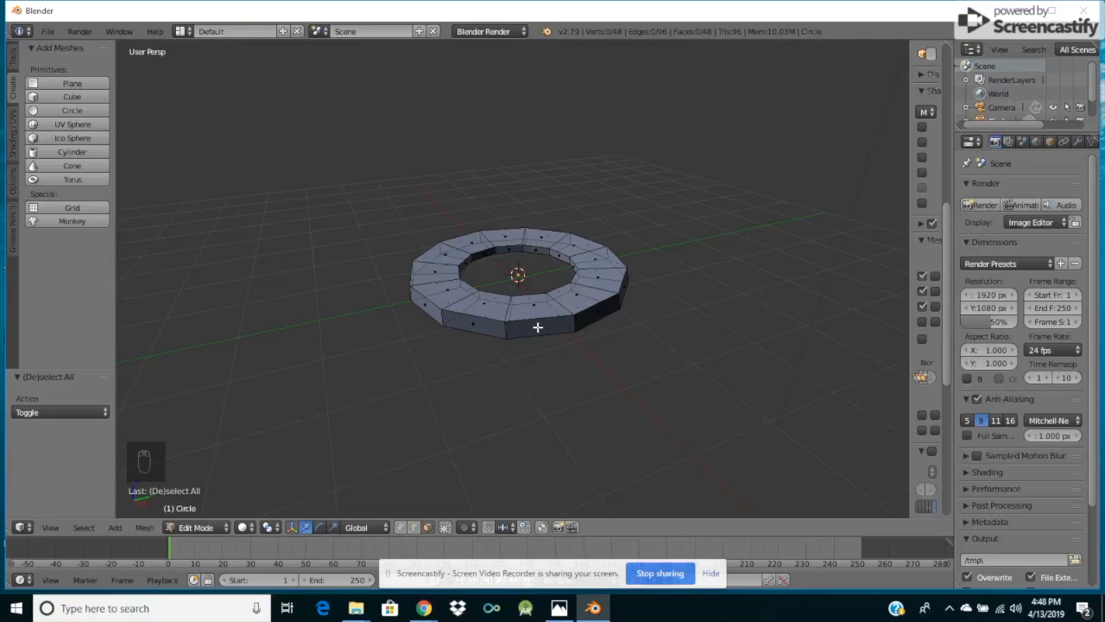
pyautogui.rightClick(537, 327)
pyautogui.press('KP_6')
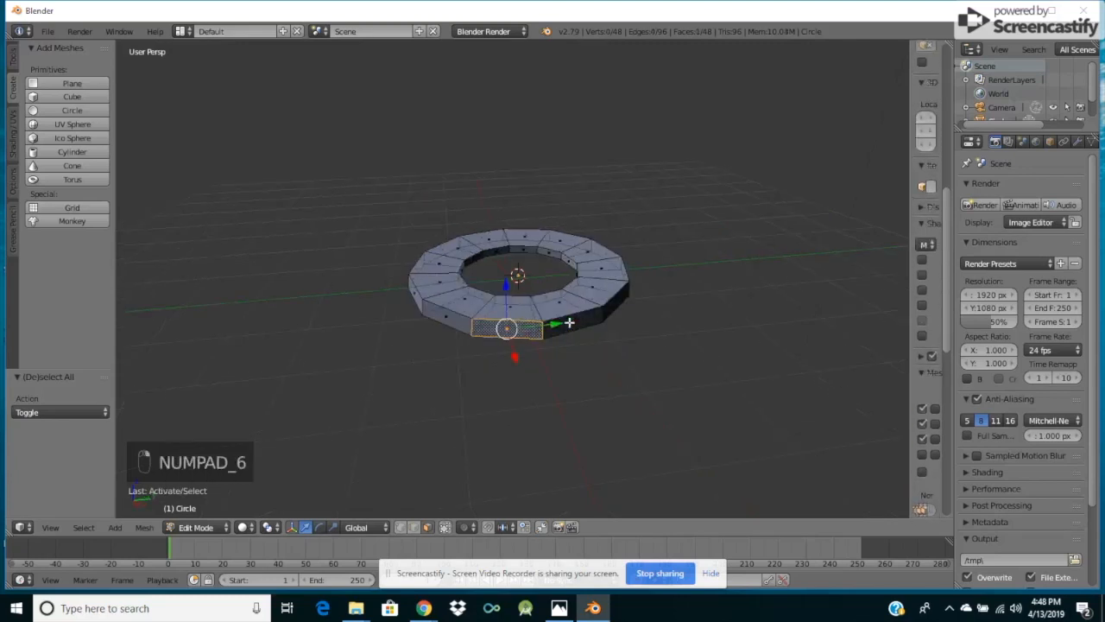
pyautogui.press('KP_6')
pyautogui.press('KP_6')
pyautogui.press('KP_6')
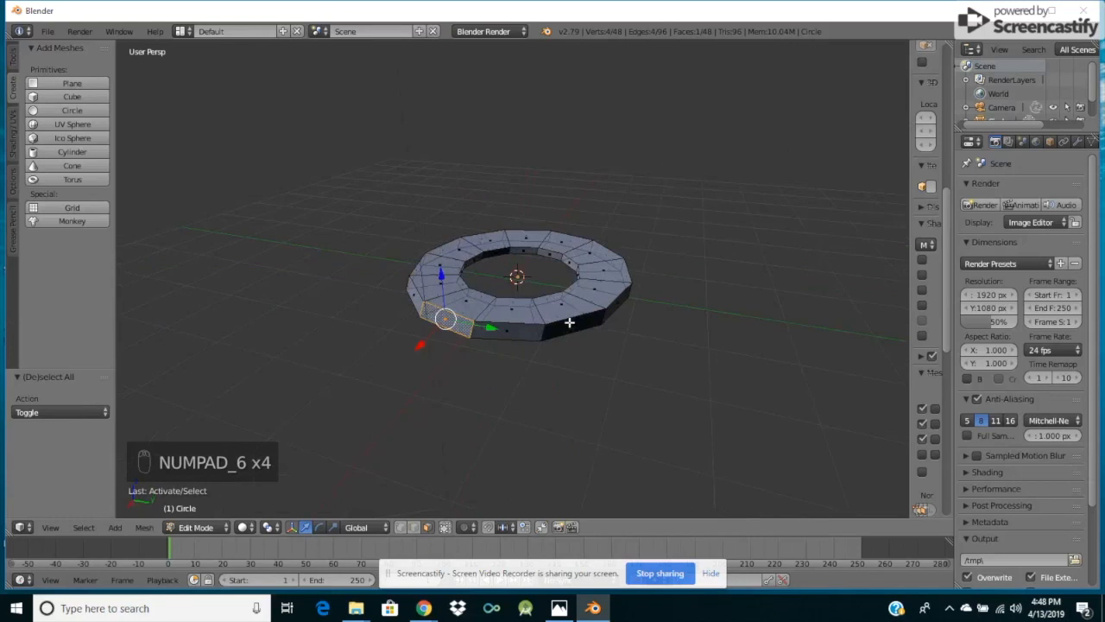
pyautogui.keyDown('shift'); pyautogui.rightClick(570, 322); pyautogui.keyUp('shift')
# Extend the selection around the ring to every other outer side face, for six alternating faces in total.
pyautogui.press('KP_6')
pyautogui.press('KP_6')
pyautogui.press('KP_6')
pyautogui.press('KP_6')
pyautogui.press('KP_6')
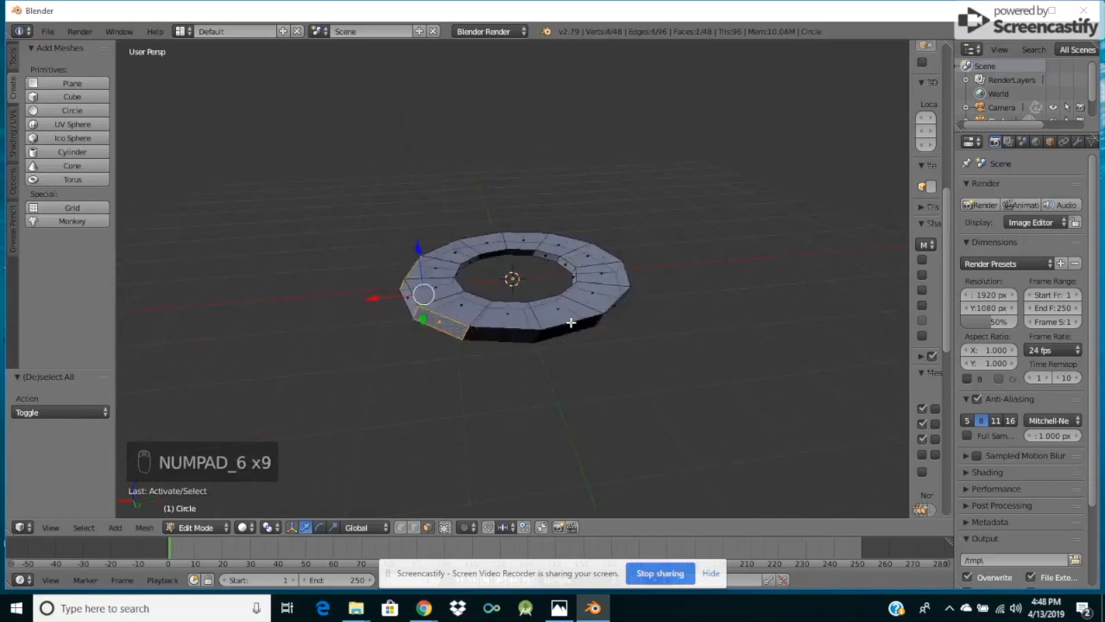
pyautogui.press('KP_6')
pyautogui.press('KP_6')
pyautogui.press('KP_6')
pyautogui.press('KP_6')
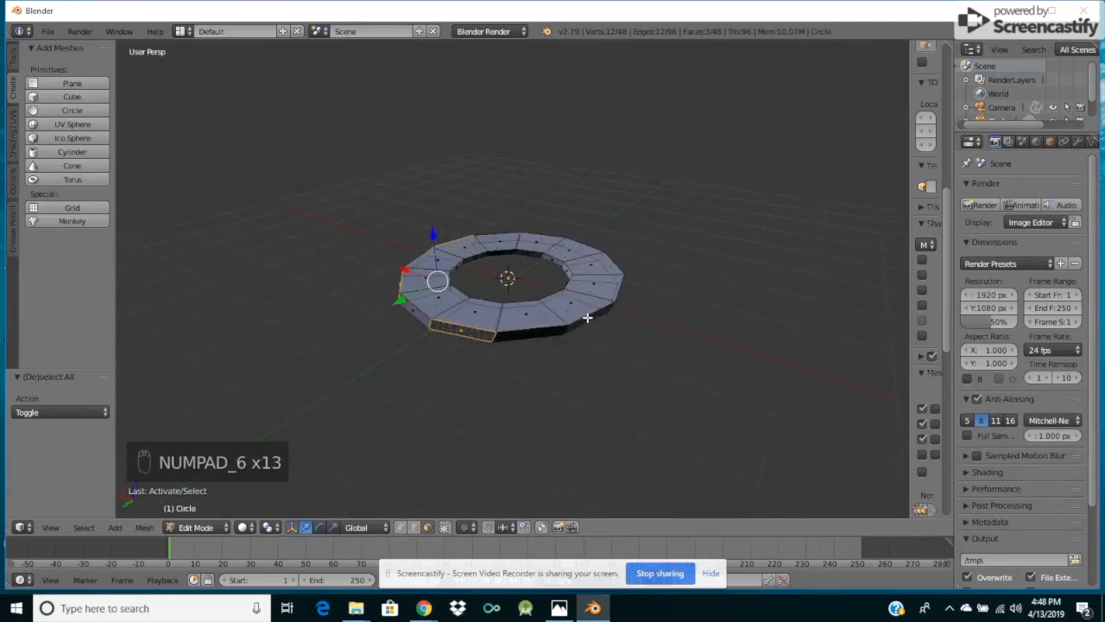
pyautogui.press('KP_6')
pyautogui.press('KP_6')
pyautogui.press('KP_6')
pyautogui.press('KP_6')
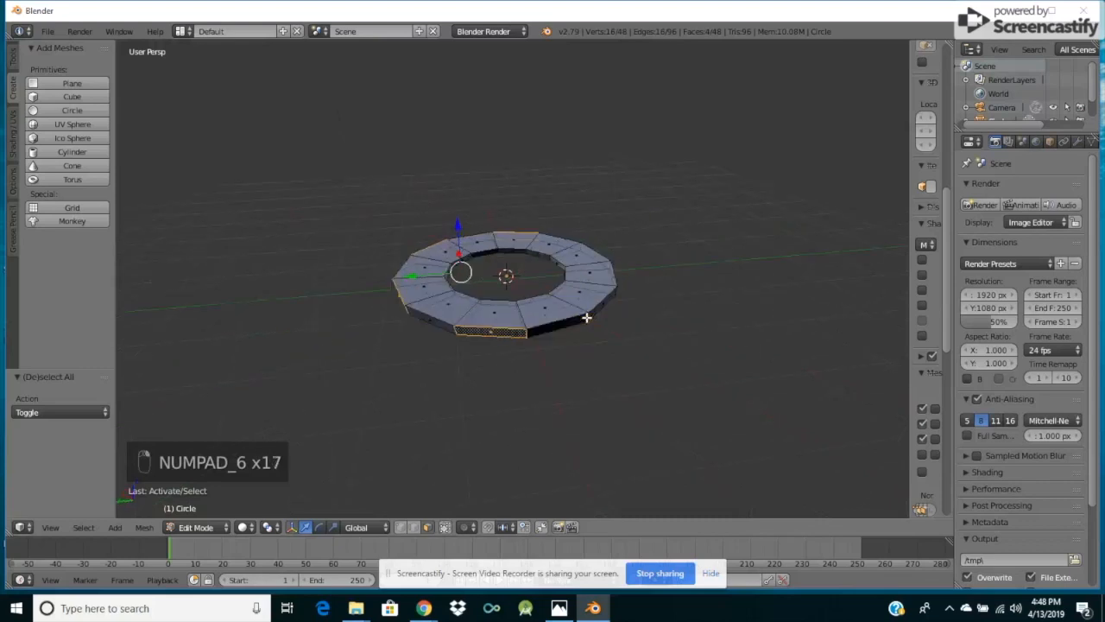
pyautogui.press('KP_6')
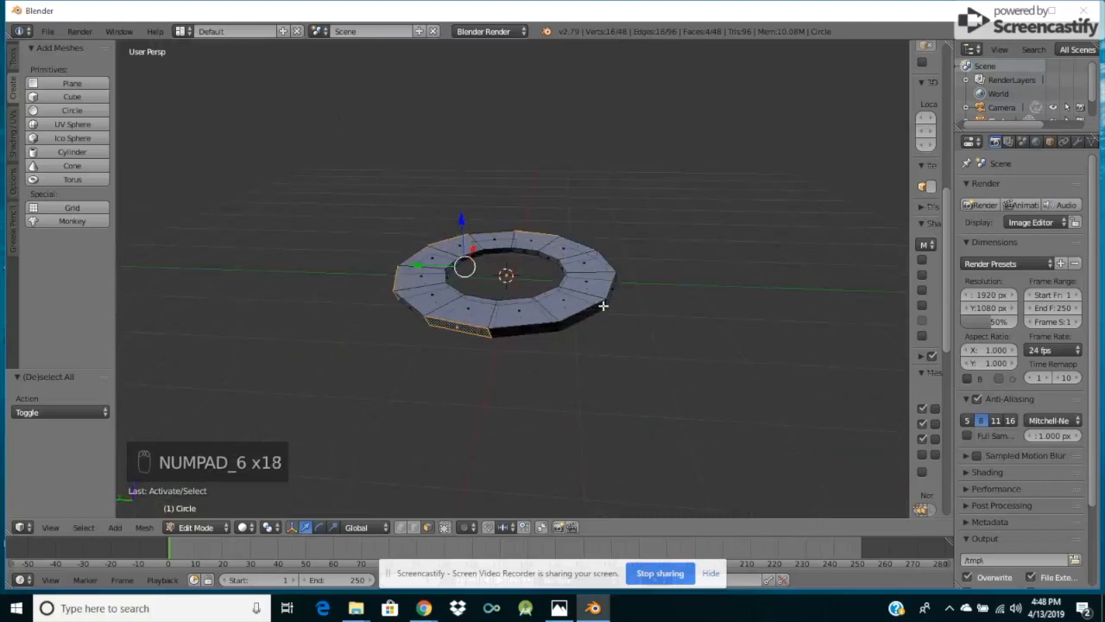
pyautogui.keyDown('shift'); pyautogui.rightClick(579, 316); pyautogui.keyUp('shift')
pyautogui.press('KP_6')
pyautogui.press('KP_6')
pyautogui.press('KP_6')
pyautogui.press('KP_6')
pyautogui.press('KP_6')
pyautogui.press('KP_6')
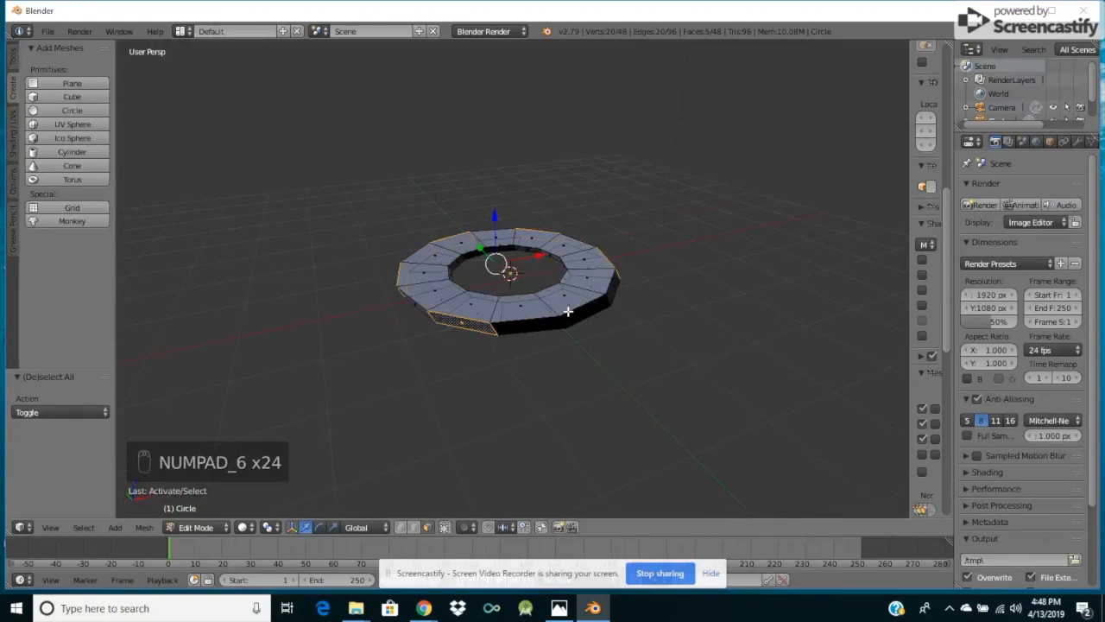
pyautogui.keyDown('shift'); pyautogui.rightClick(580, 310); pyautogui.keyUp('shift')
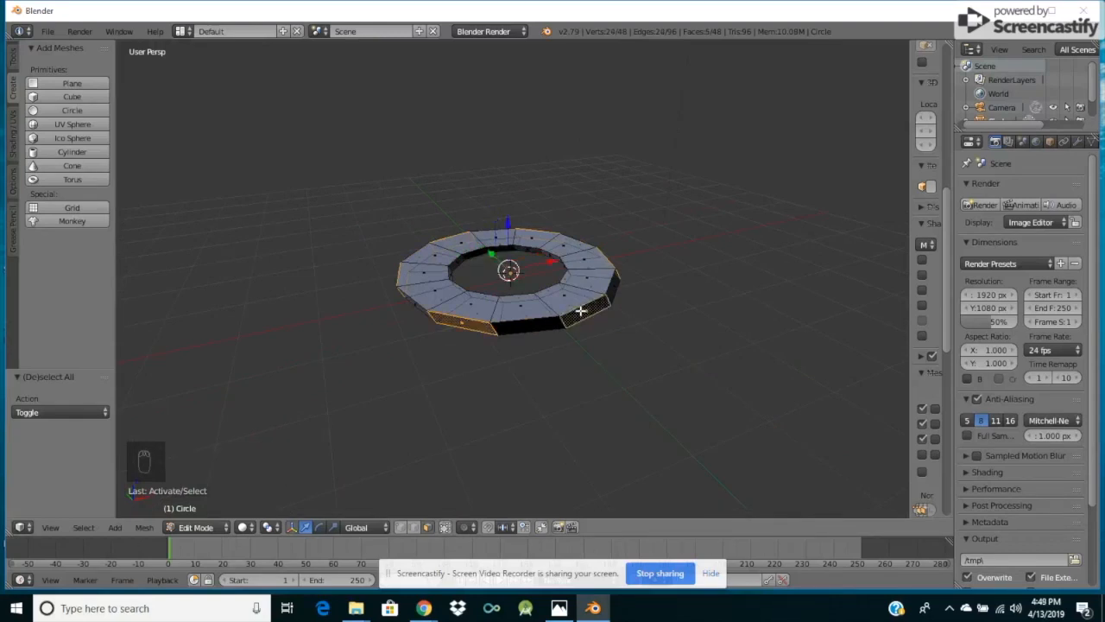
# Extrude the six selected faces outward with a scale of about 1.790 to form flared blades, then deselect everything.
pyautogui.press('e')
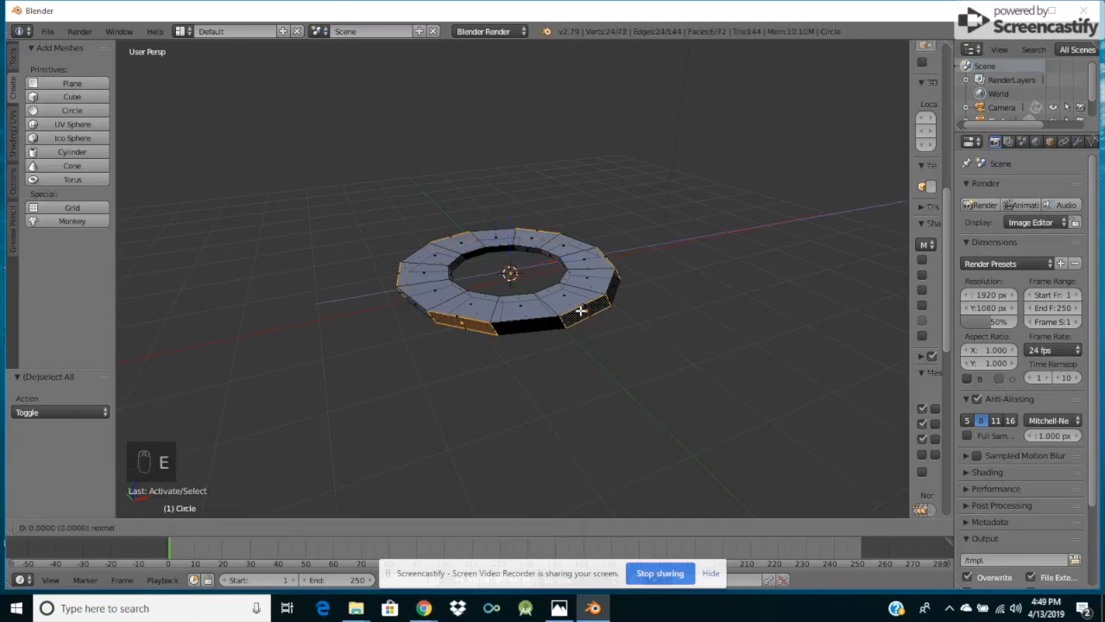
pyautogui.press('s')
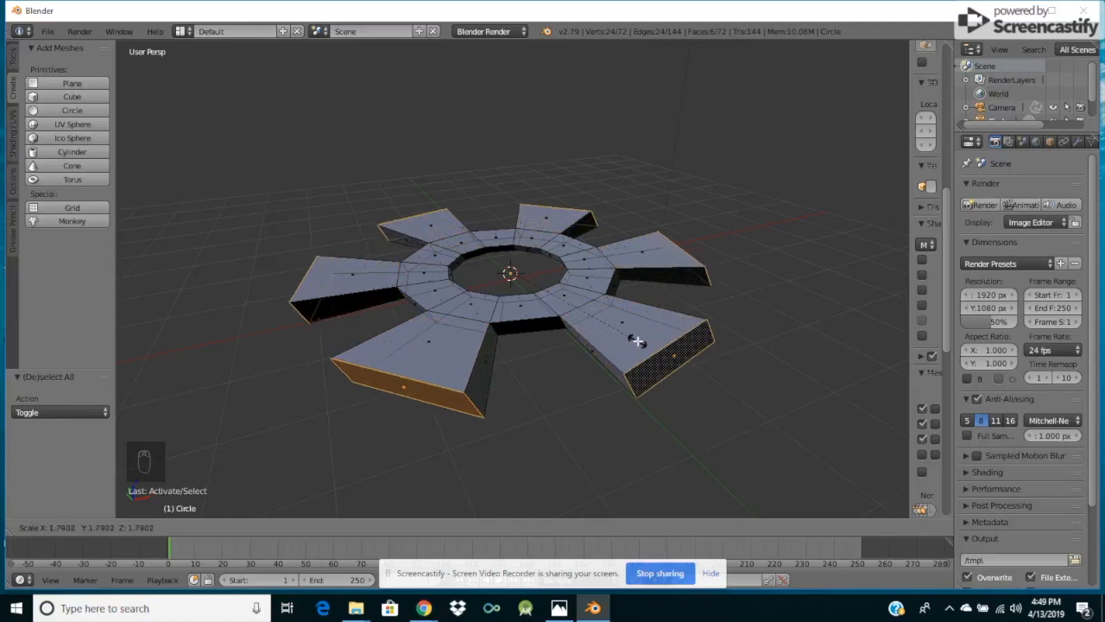
pyautogui.click(638, 341)
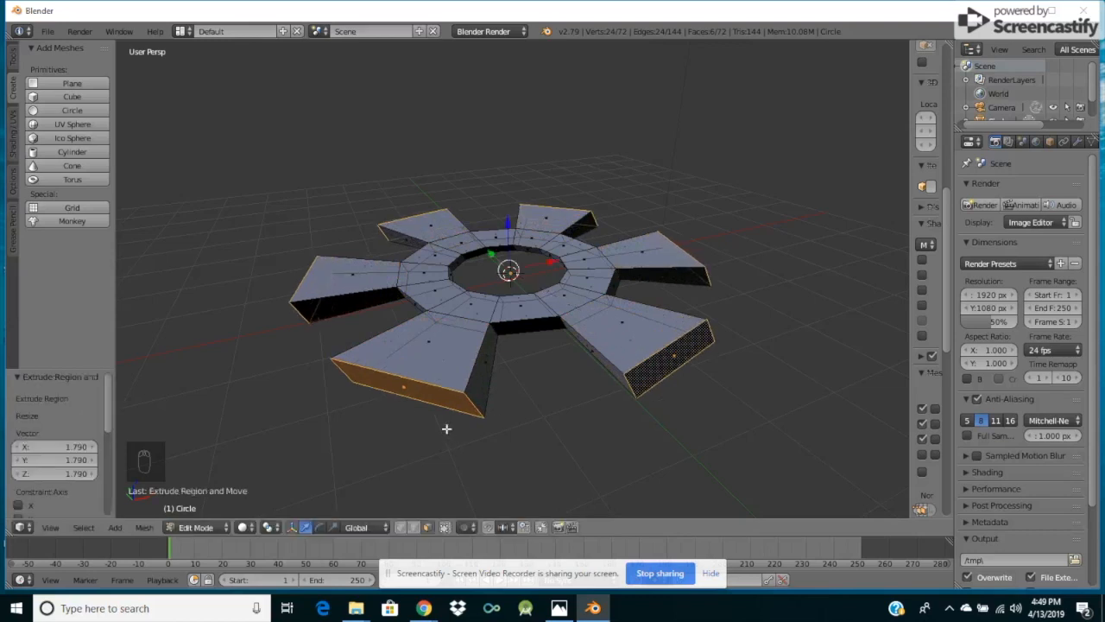
pyautogui.click(457, 453)
pyautogui.press('a')
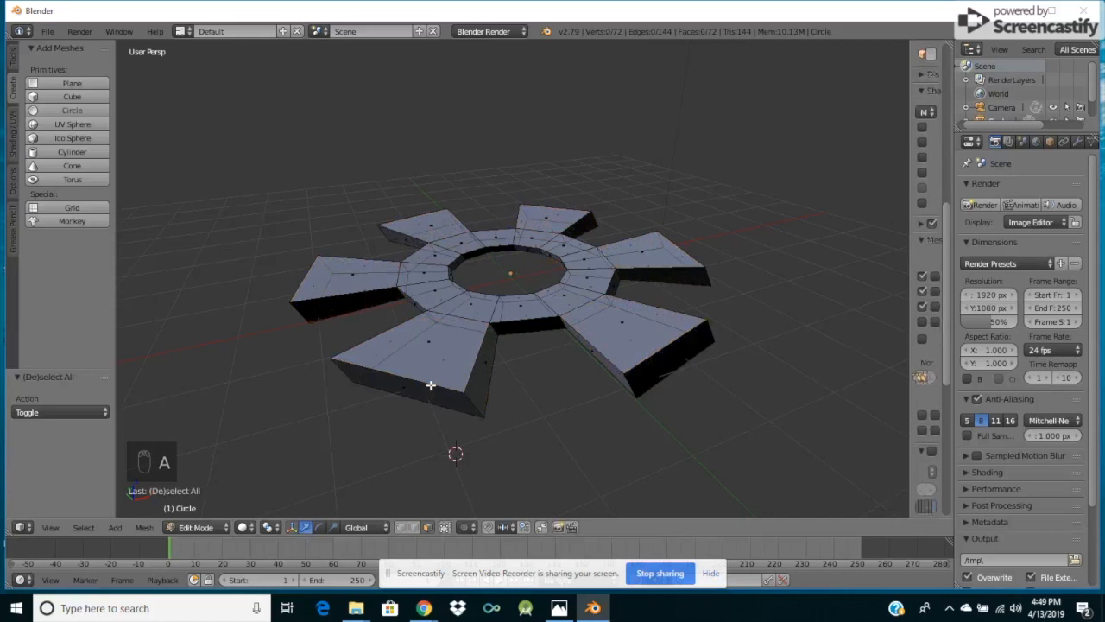
# Switch to edge selection and select the upper outer edges of three adjacent blades.
pyautogui.click(415, 529)
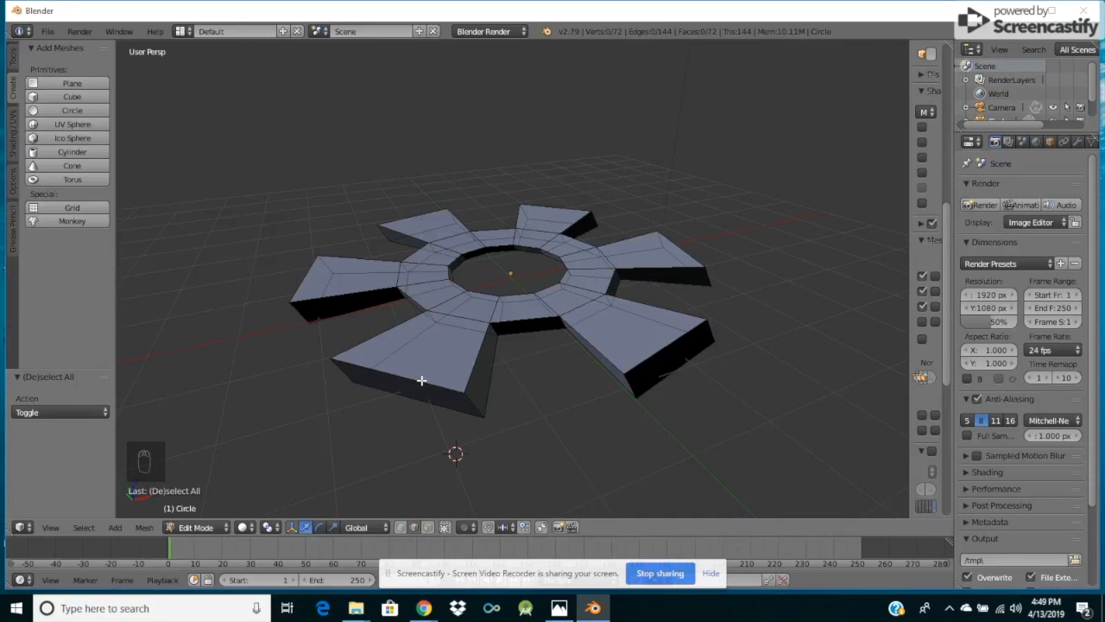
pyautogui.rightClick(420, 380)
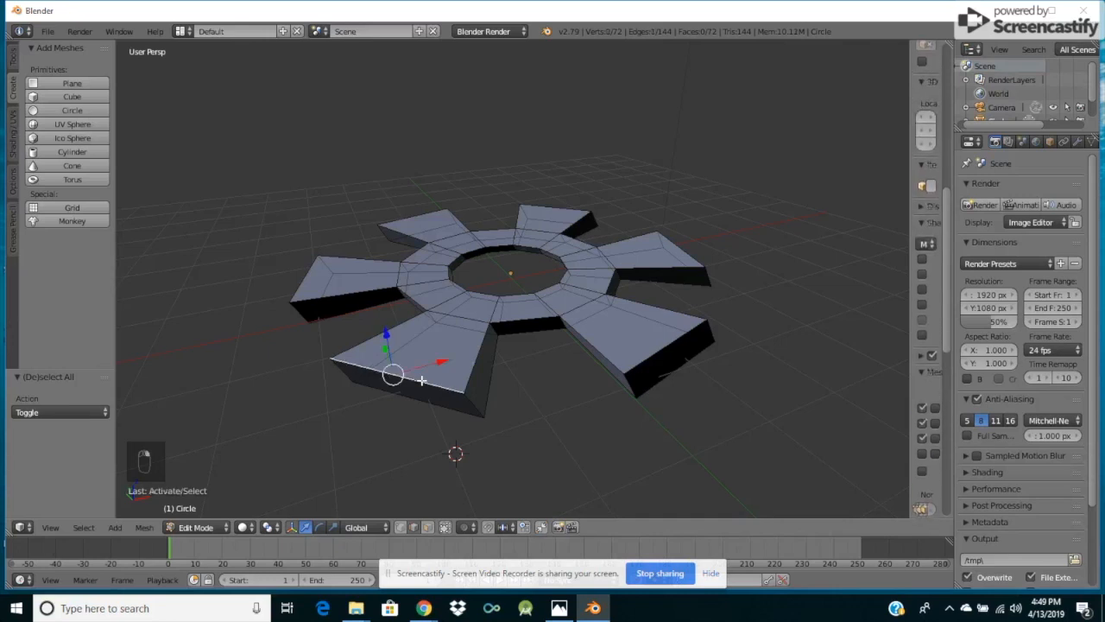
pyautogui.keyDown('shift'); pyautogui.rightClick(658, 350); pyautogui.keyUp('shift')
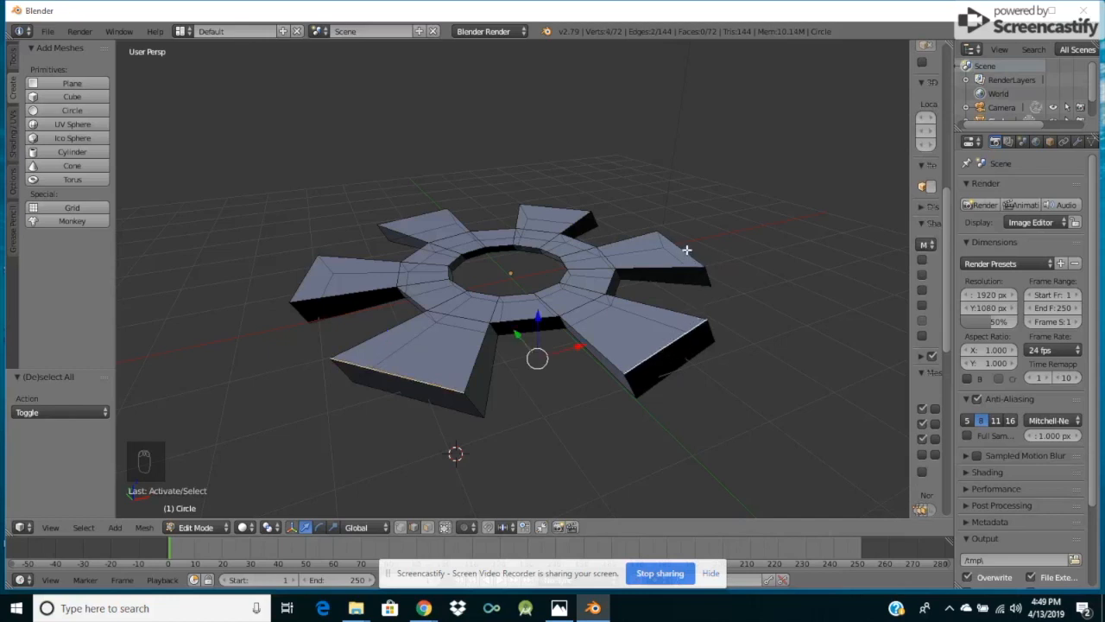
pyautogui.press('KP_6')
pyautogui.press('KP_6')
pyautogui.press('KP_6')
pyautogui.press('KP_6')
pyautogui.press('KP_6')
pyautogui.press('KP_6')
pyautogui.press('KP_6')
pyautogui.press('KP_6')
pyautogui.press('KP_6')
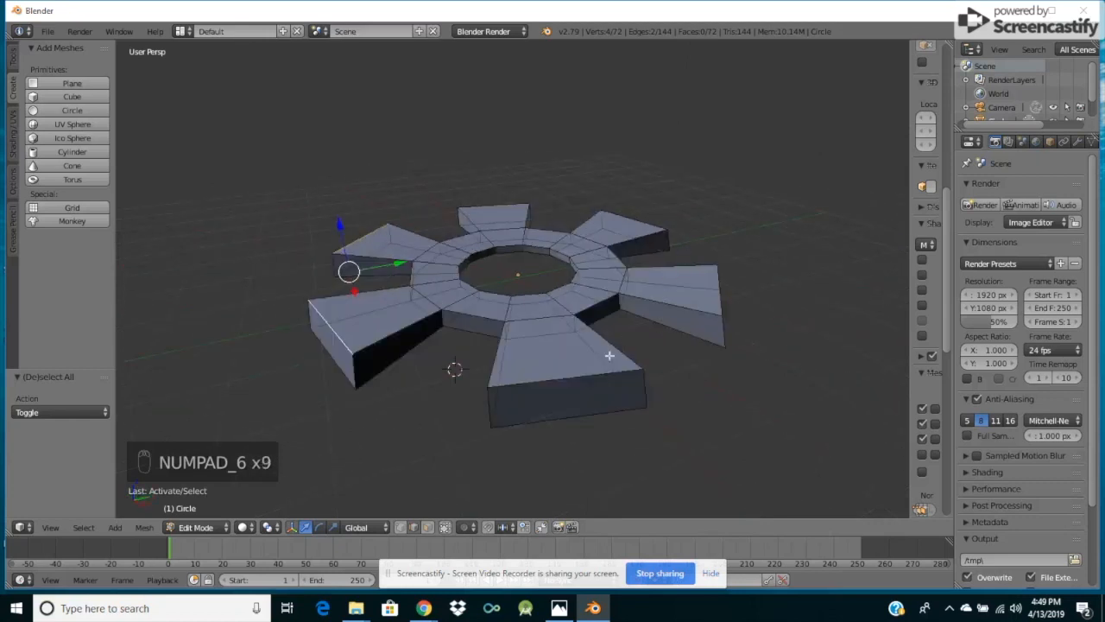
pyautogui.keyDown('shift'); pyautogui.rightClick(577, 377); pyautogui.keyUp('shift')
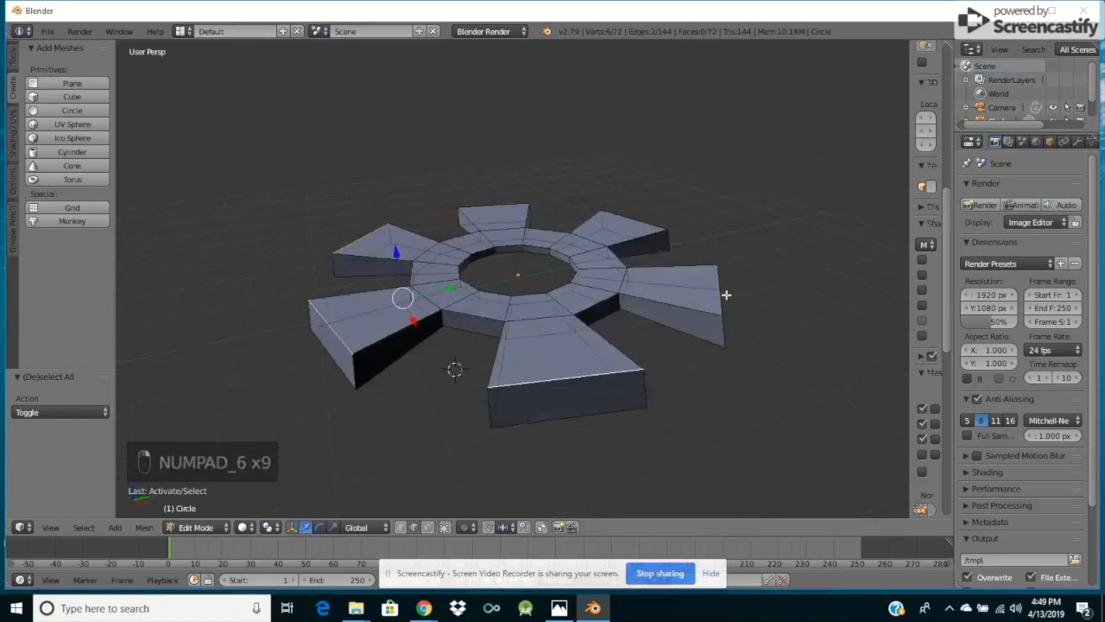
# Add the other three blades' upper outer edges to the selection and rotate all six edges to twist the blades.
pyautogui.press('KP_6')
pyautogui.press('KP_6')
pyautogui.press('KP_6')
pyautogui.press('KP_6')
pyautogui.press('KP_6')
pyautogui.press('KP_6')
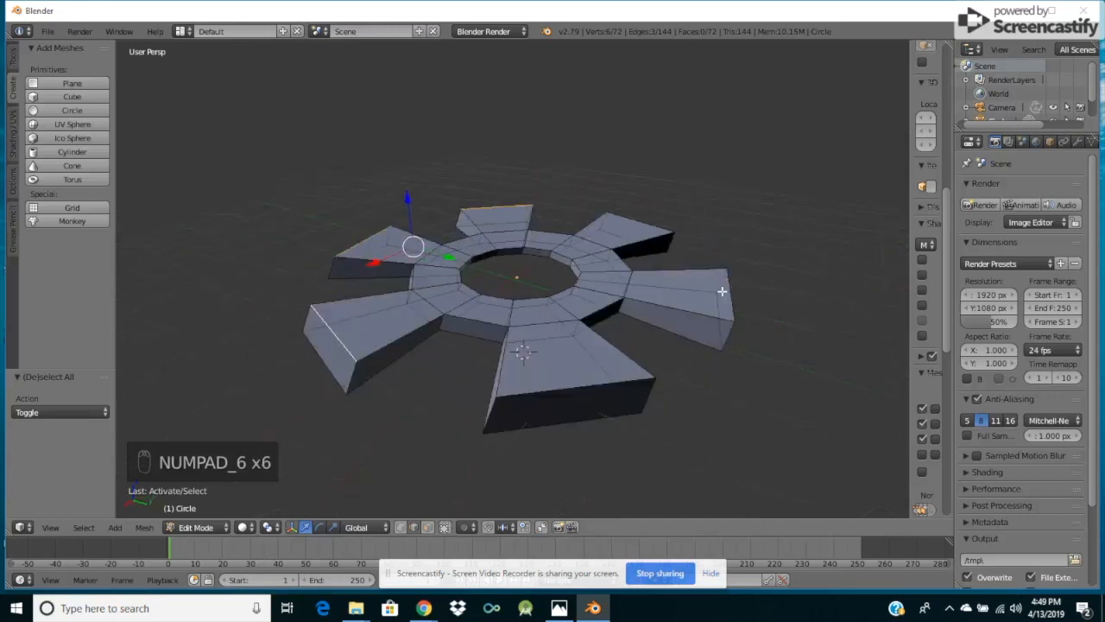
pyautogui.keyDown('shift'); pyautogui.rightClick(589, 386); pyautogui.keyUp('shift')
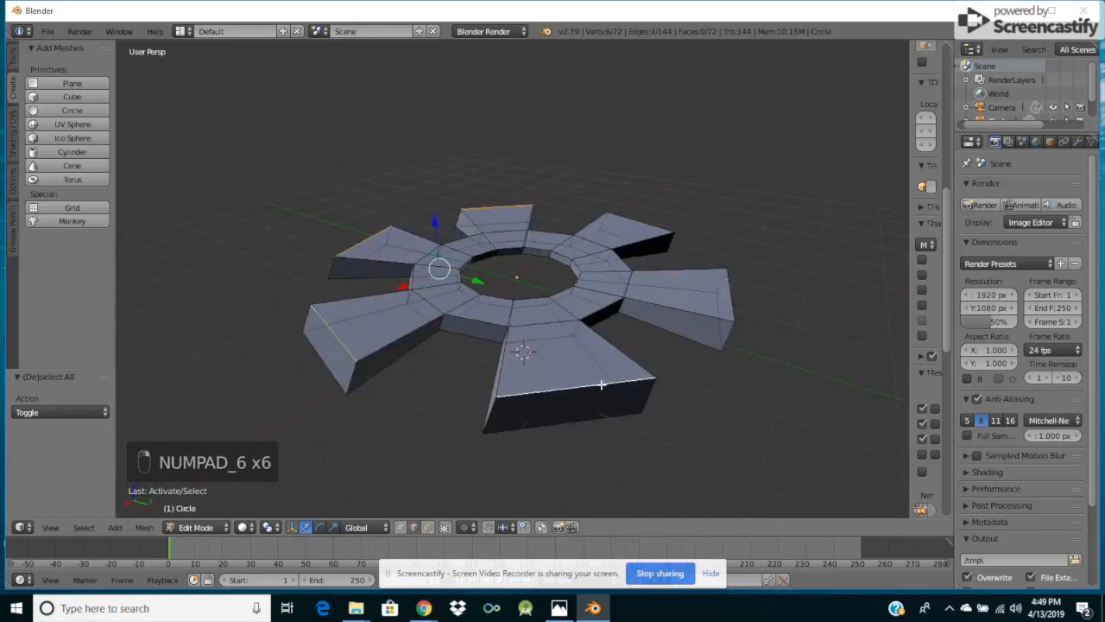
pyautogui.press('KP_6')
pyautogui.press('KP_6')
pyautogui.press('KP_6')
pyautogui.press('KP_6')
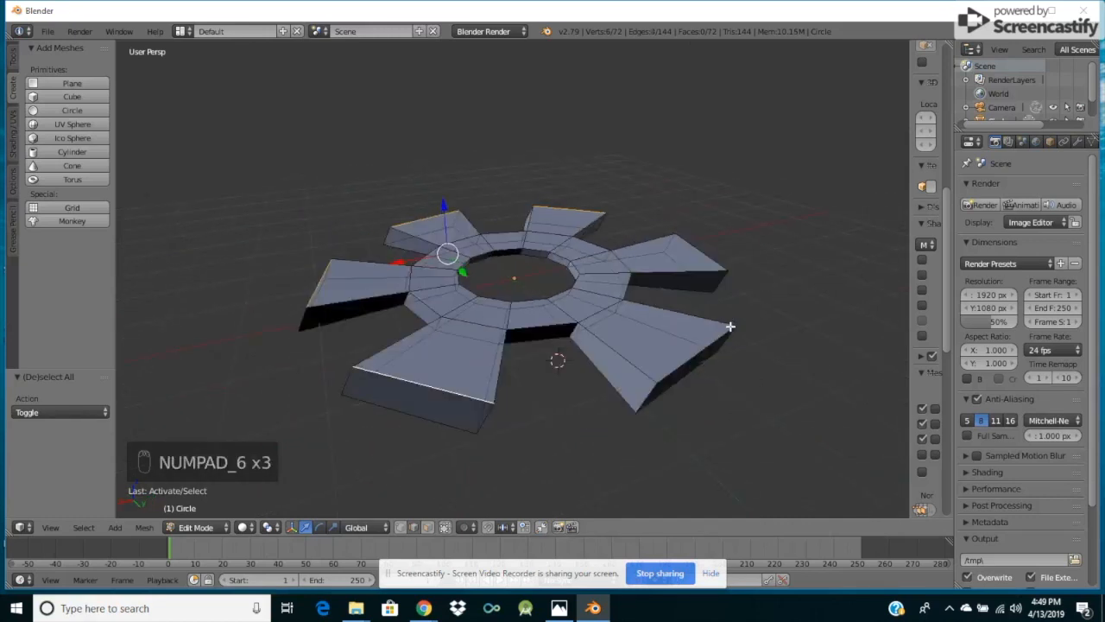
pyautogui.keyDown('shift'); pyautogui.rightClick(658, 377); pyautogui.keyUp('shift')
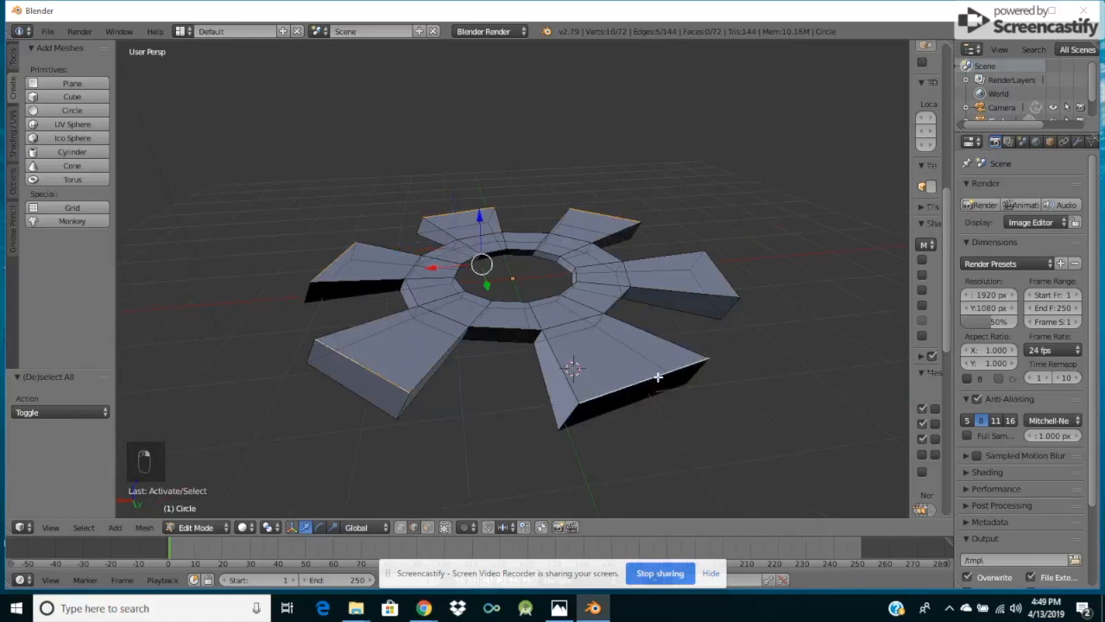
pyautogui.press('KP_6')
pyautogui.press('KP_6')
pyautogui.press('KP_6')
pyautogui.press('KP_6')
pyautogui.press('KP_6')
pyautogui.press('KP_6')
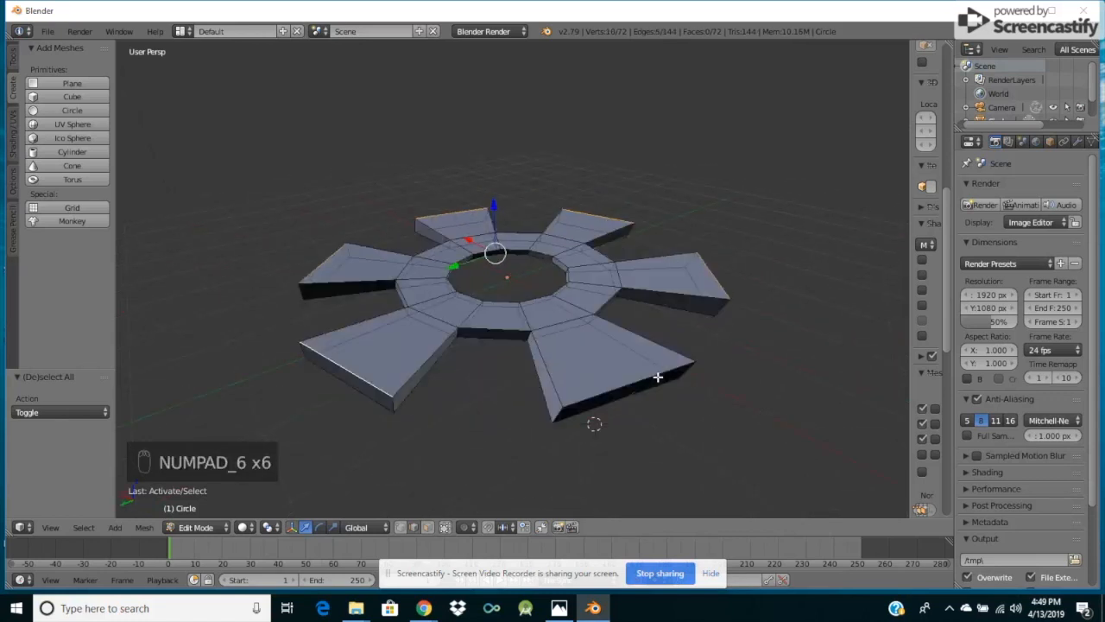
pyautogui.keyDown('shift'); pyautogui.rightClick(658, 376); pyautogui.keyUp('shift')
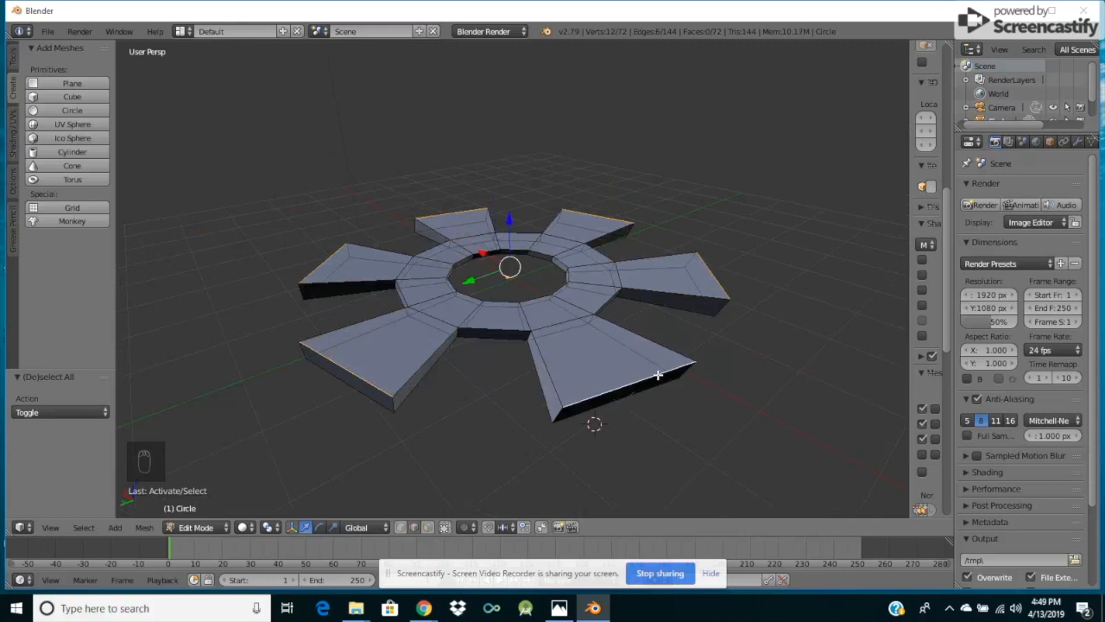
pyautogui.press('r')
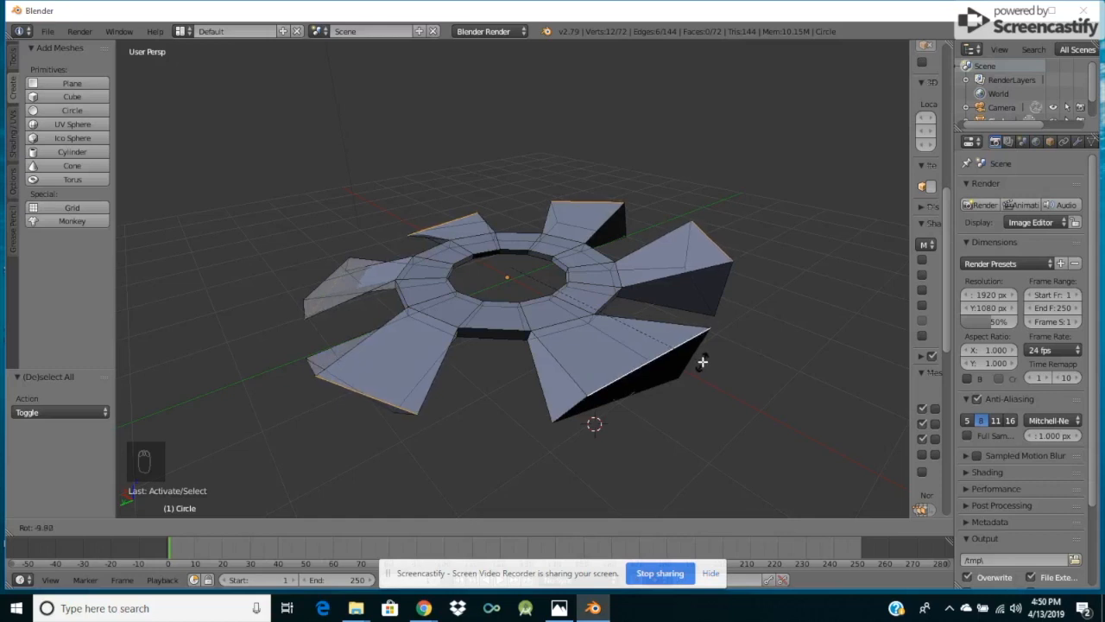
# Rotate the upper outer edges of the six blades by about -10° and clear the selection.
pyautogui.click(703, 362)
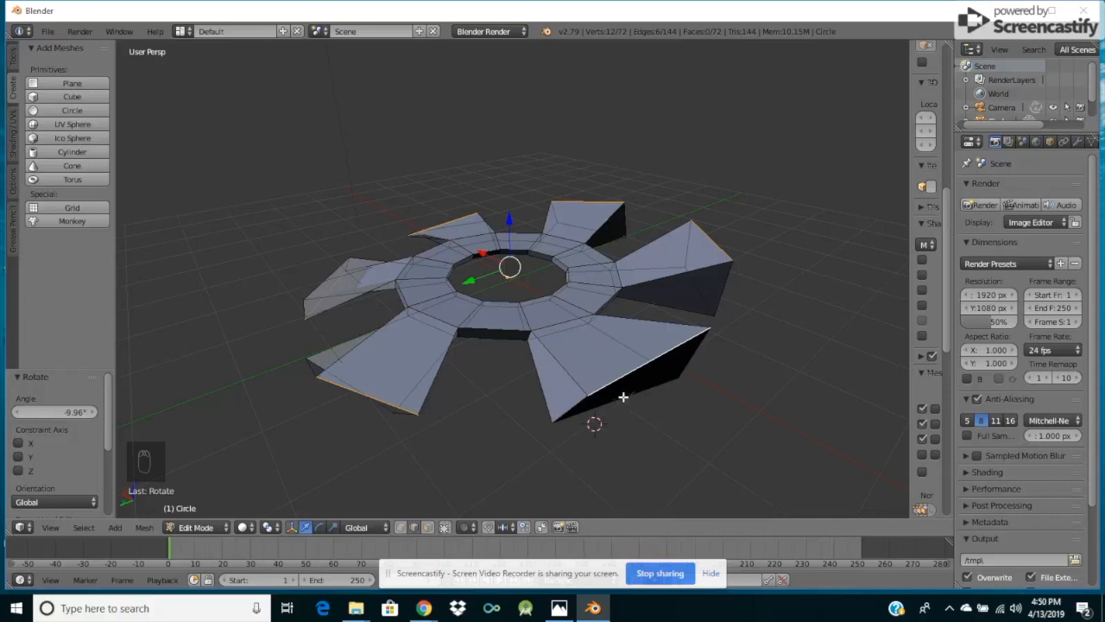
pyautogui.press('a')
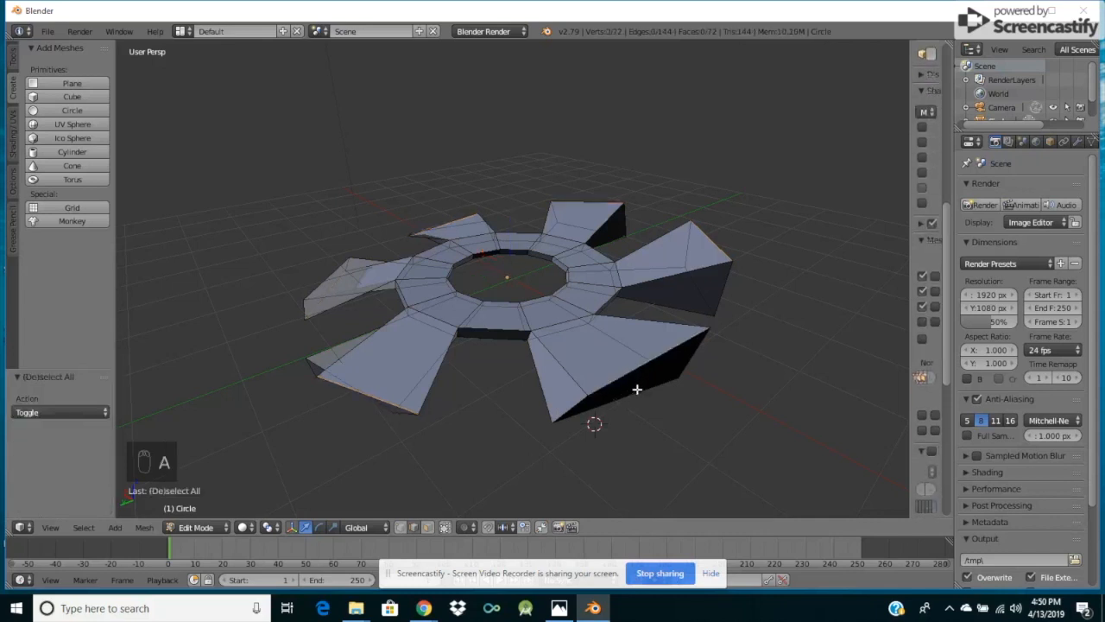
# Select the lower outer edges of all six blades and rotate them by about -0.08° around the global Z axis.
pyautogui.rightClick(639, 391)
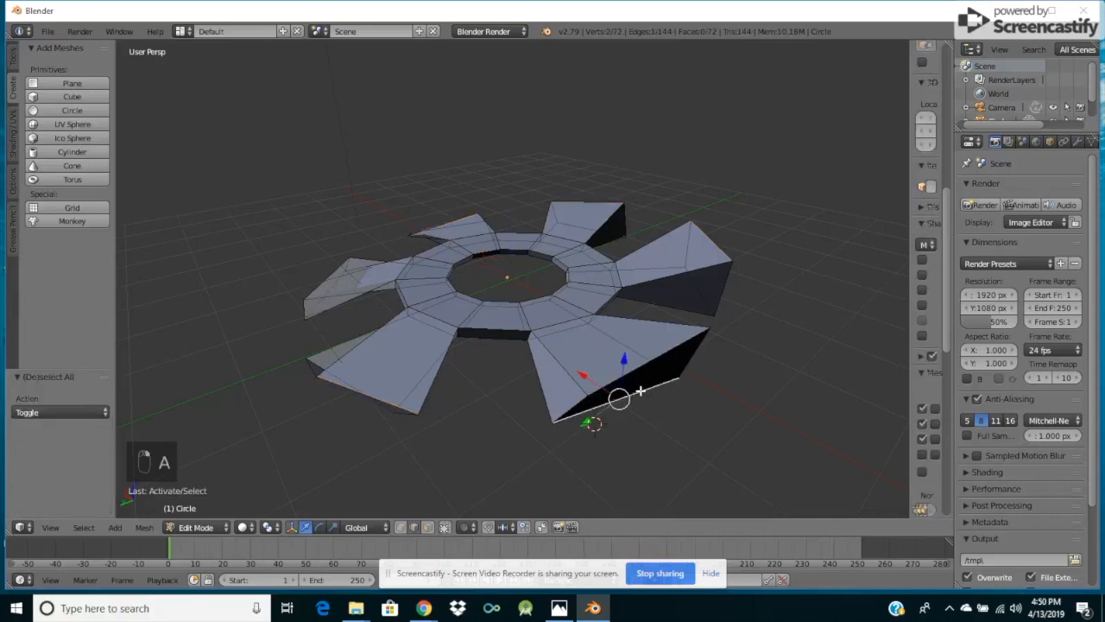
pyautogui.press('KP_6')
pyautogui.press('KP_6')
pyautogui.press('KP_6')
pyautogui.press('KP_6')
pyautogui.press('KP_6')
pyautogui.press('KP_6')
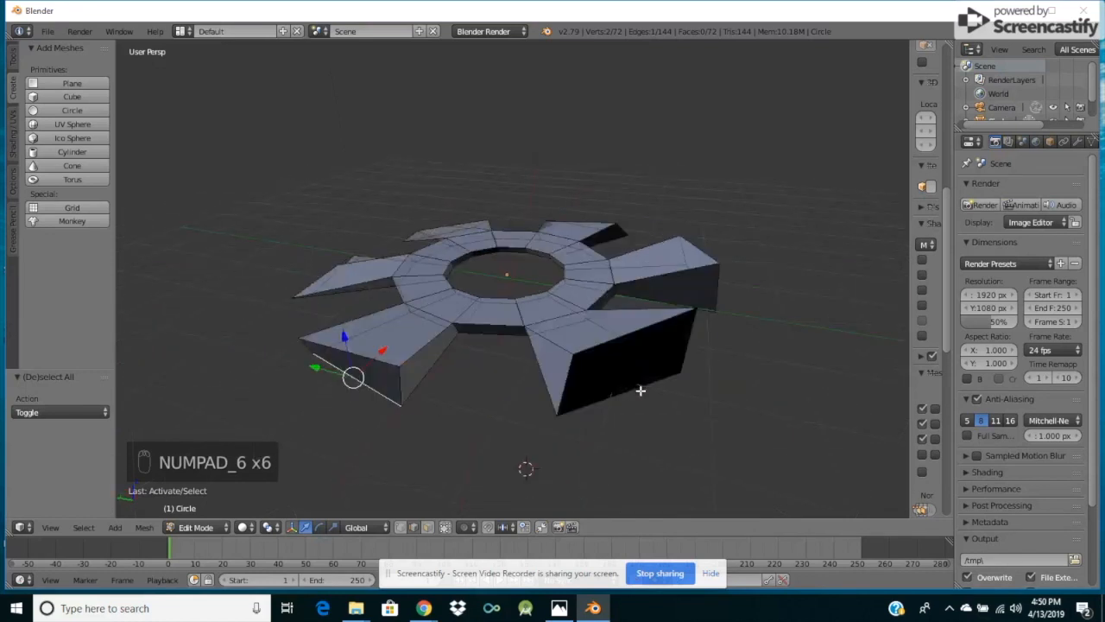
pyautogui.keyDown('shift'); pyautogui.rightClick(635, 388); pyautogui.keyUp('shift')
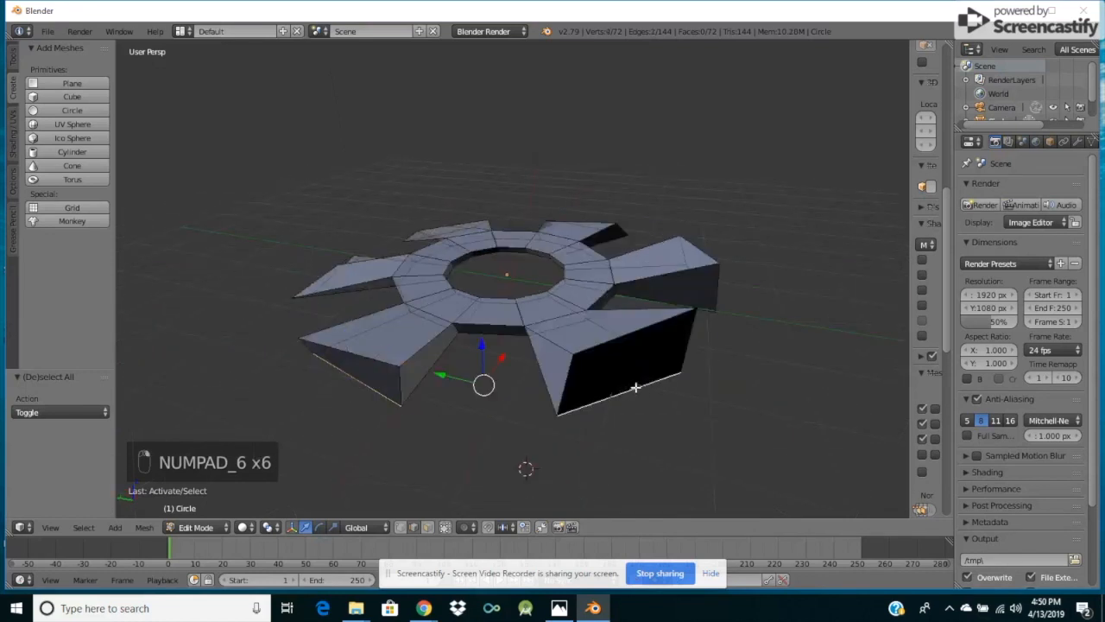
pyautogui.press('KP_6')
pyautogui.press('KP_6')
pyautogui.press('KP_6')
pyautogui.press('KP_6')
pyautogui.press('KP_6')
pyautogui.press('KP_6')
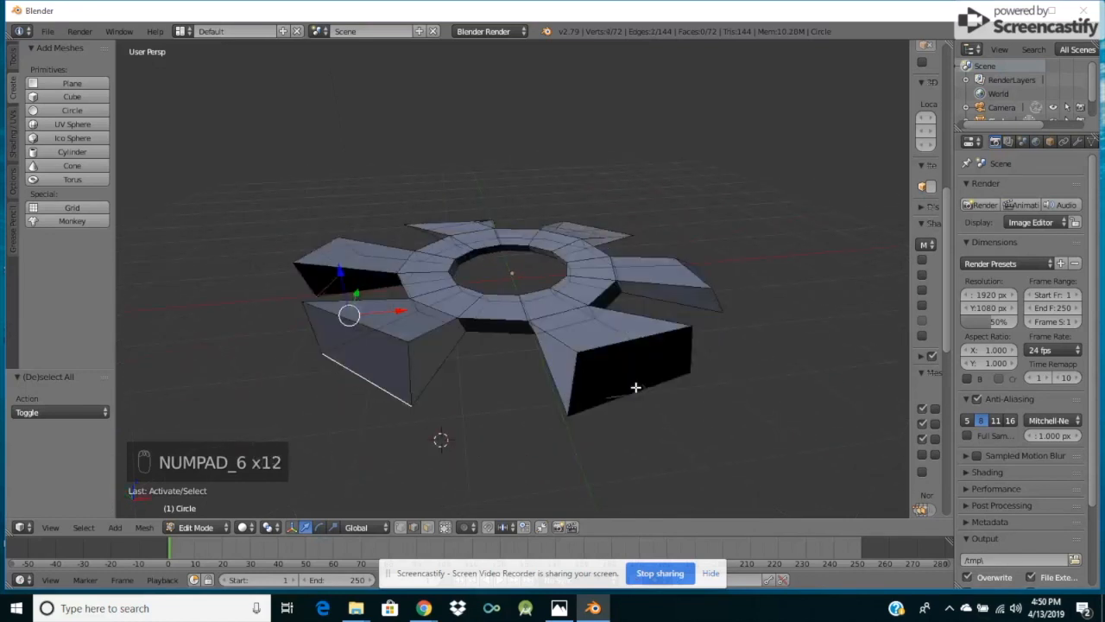
pyautogui.keyDown('shift'); pyautogui.rightClick(637, 388); pyautogui.keyUp('shift')
pyautogui.press('KP_6')
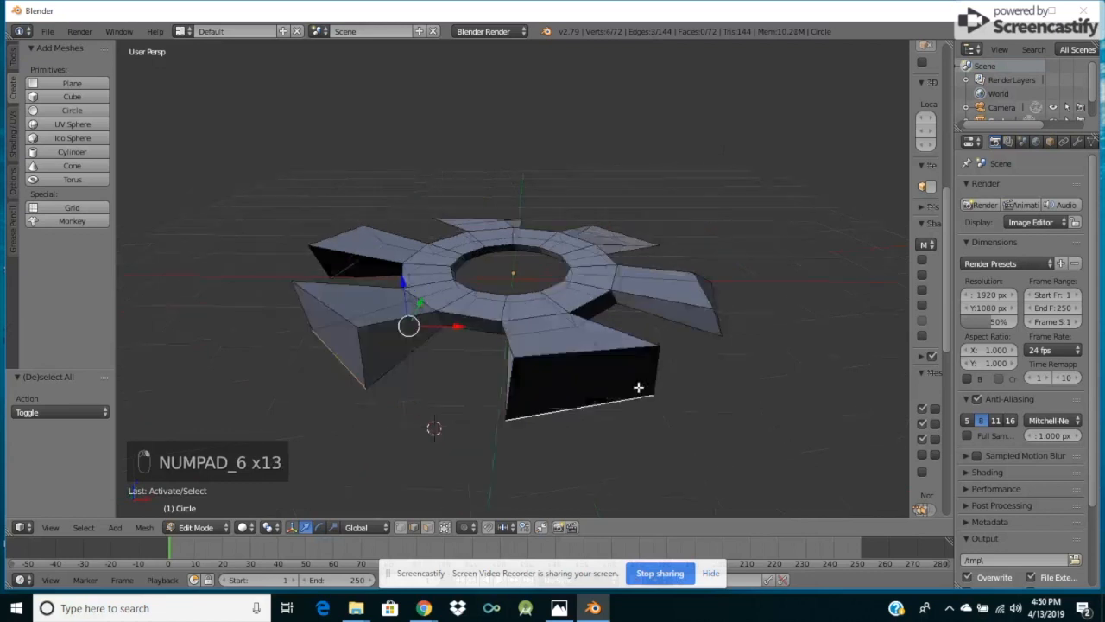
pyautogui.press('KP_6')
pyautogui.press('KP_6')
pyautogui.press('KP_6')
pyautogui.press('KP_6')
pyautogui.press('KP_6')
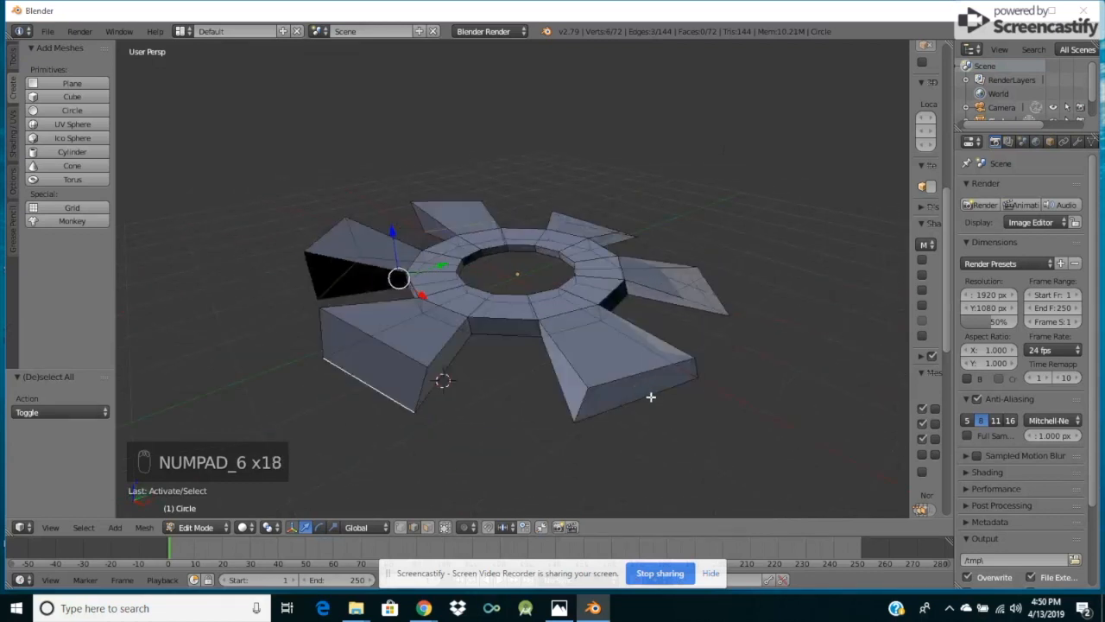
pyautogui.keyDown('shift'); pyautogui.rightClick(649, 392); pyautogui.keyUp('shift')
pyautogui.press('KP_6')
pyautogui.press('KP_6')
pyautogui.press('KP_6')
pyautogui.press('KP_6')
pyautogui.press('KP_6')
pyautogui.press('KP_6')
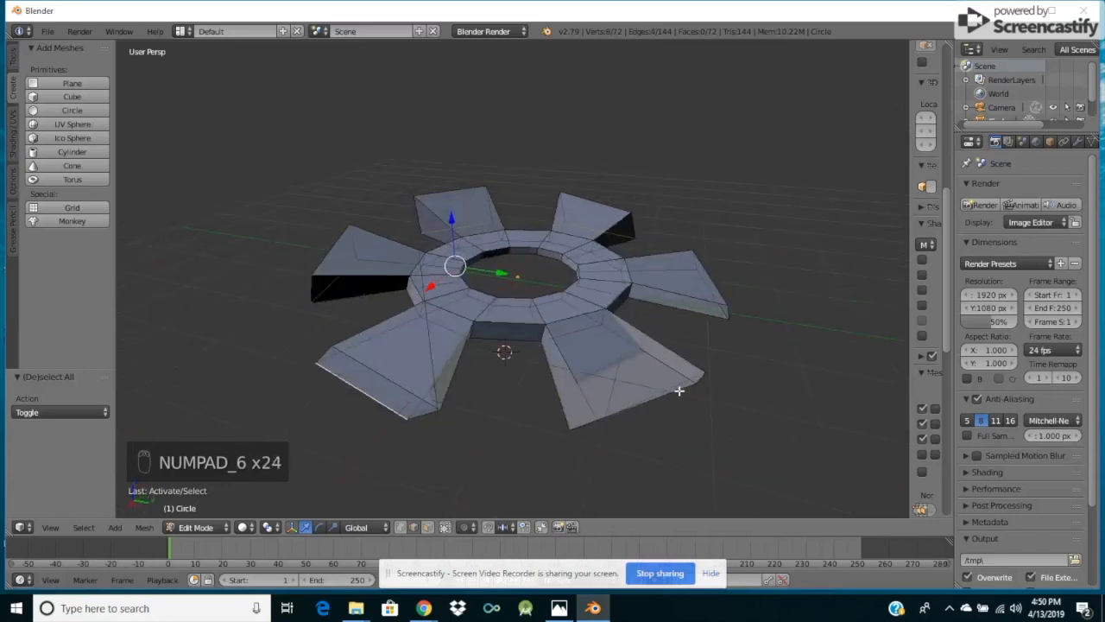
pyautogui.keyDown('shift'); pyautogui.rightClick(680, 390); pyautogui.keyUp('shift')
pyautogui.press('KP_6')
pyautogui.press('KP_6')
pyautogui.press('KP_6')
pyautogui.press('KP_6')
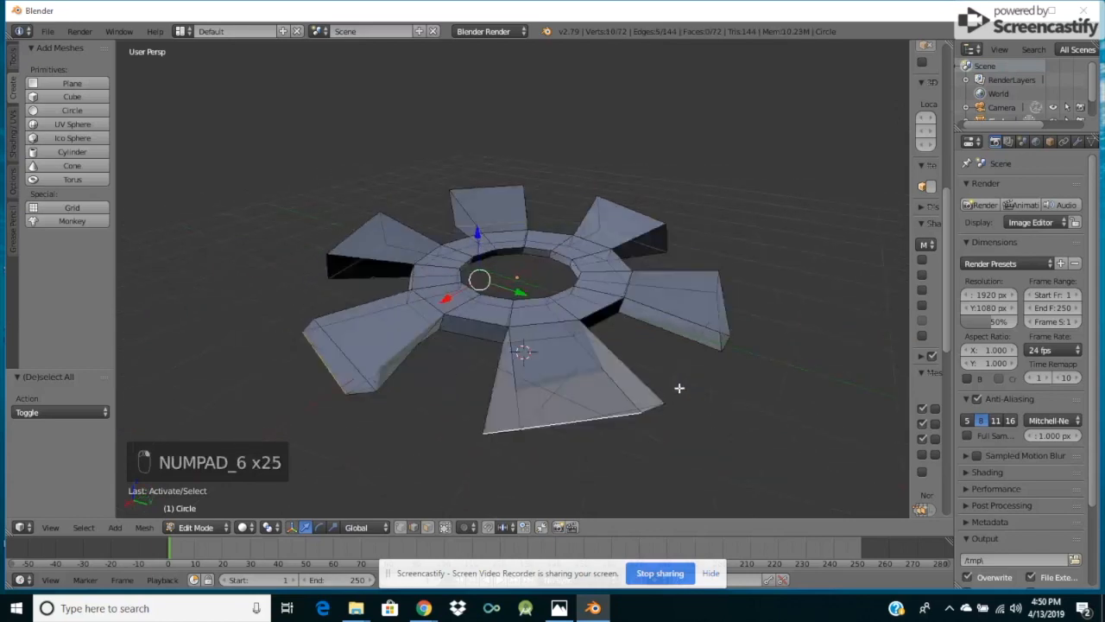
pyautogui.press('KP_6')
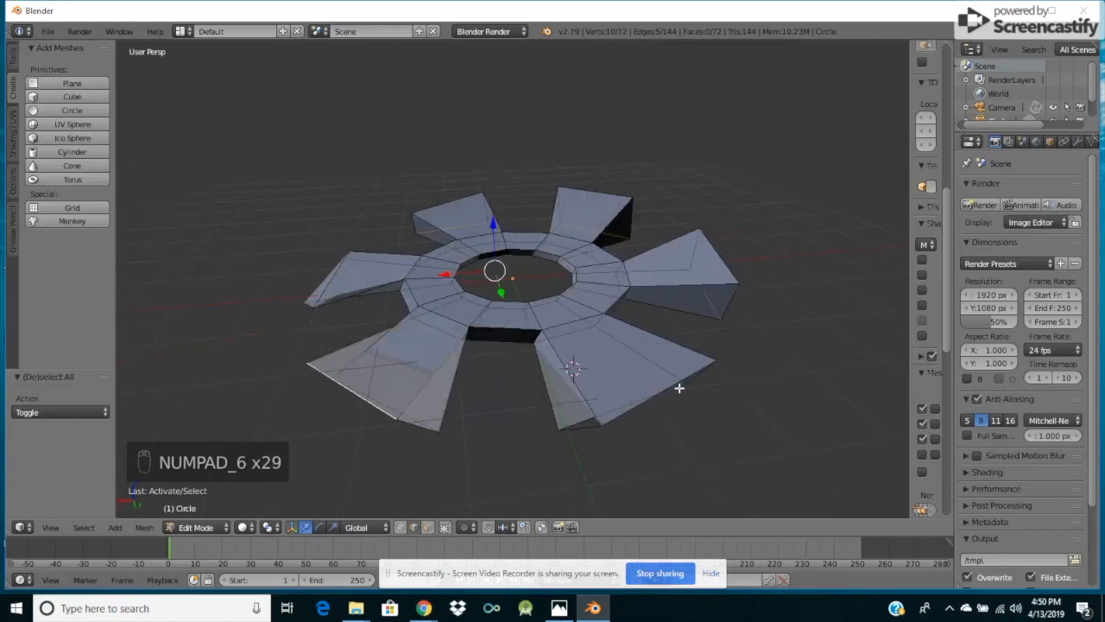
pyautogui.rightClick(609, 420)
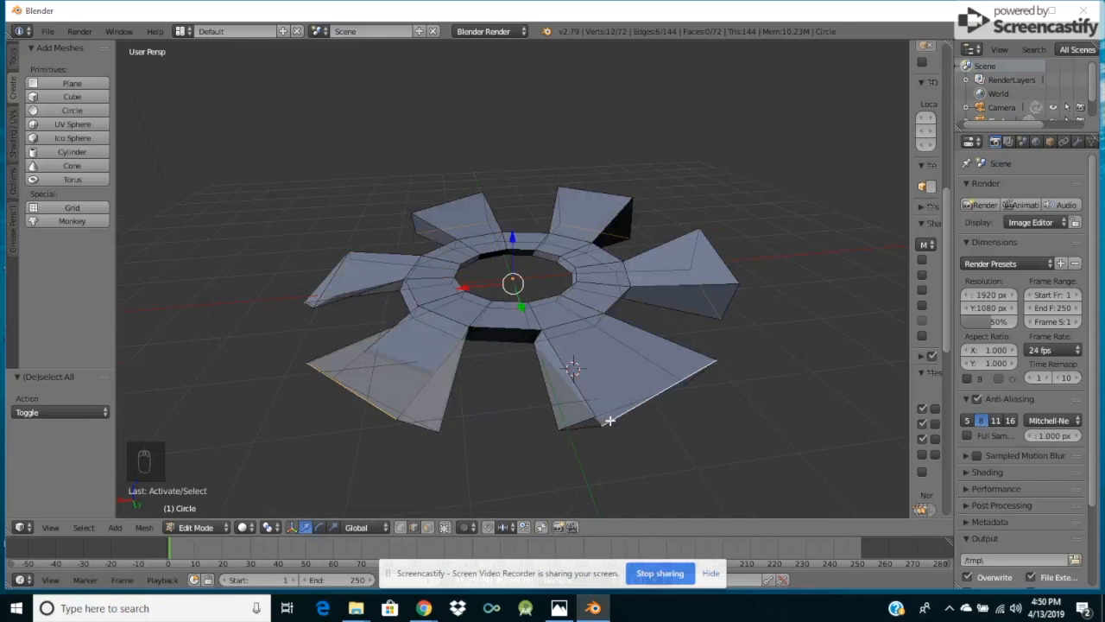
pyautogui.press('r')
pyautogui.press('z')
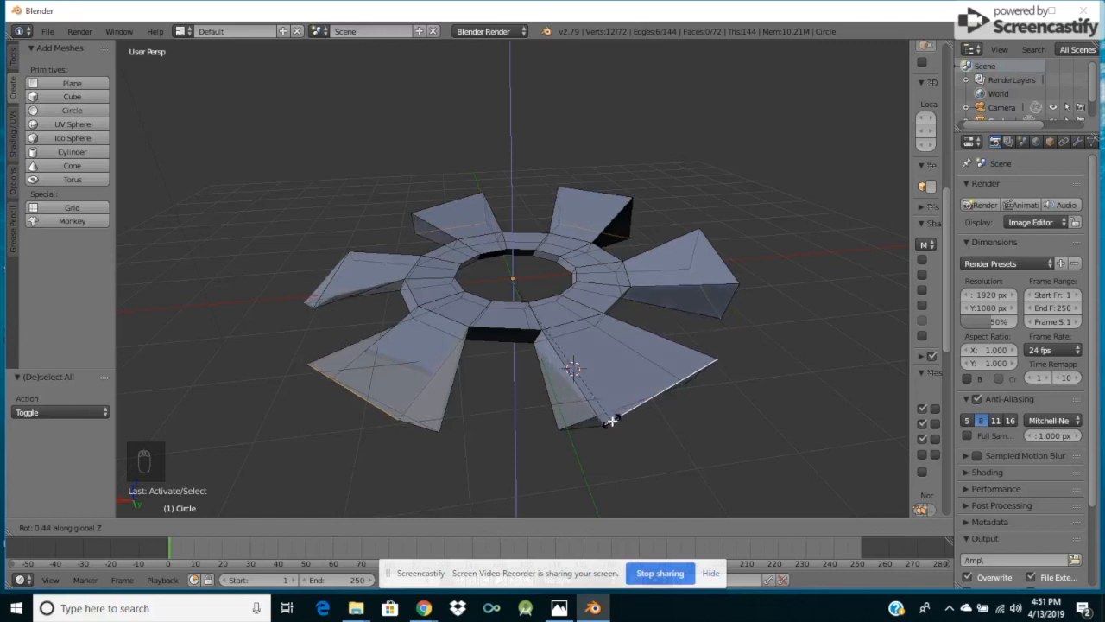
pyautogui.click(610, 421)
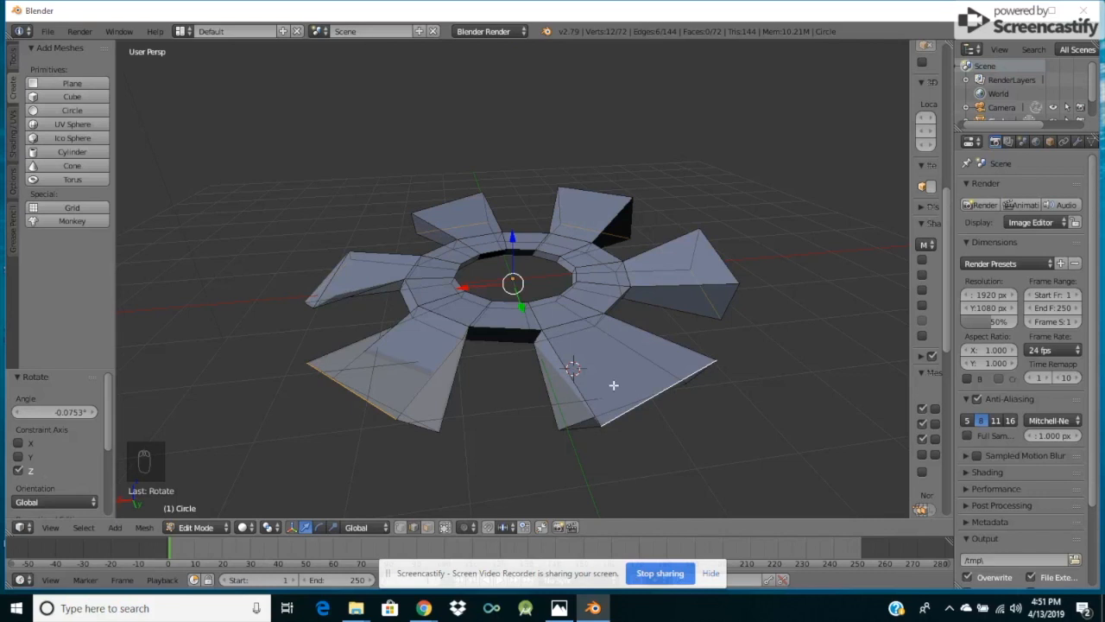
# Add the upper and lower edge loops of the central hole to the selection and extrude inward, scaled to 0.187.
pyautogui.scroll(4, 583, 348)
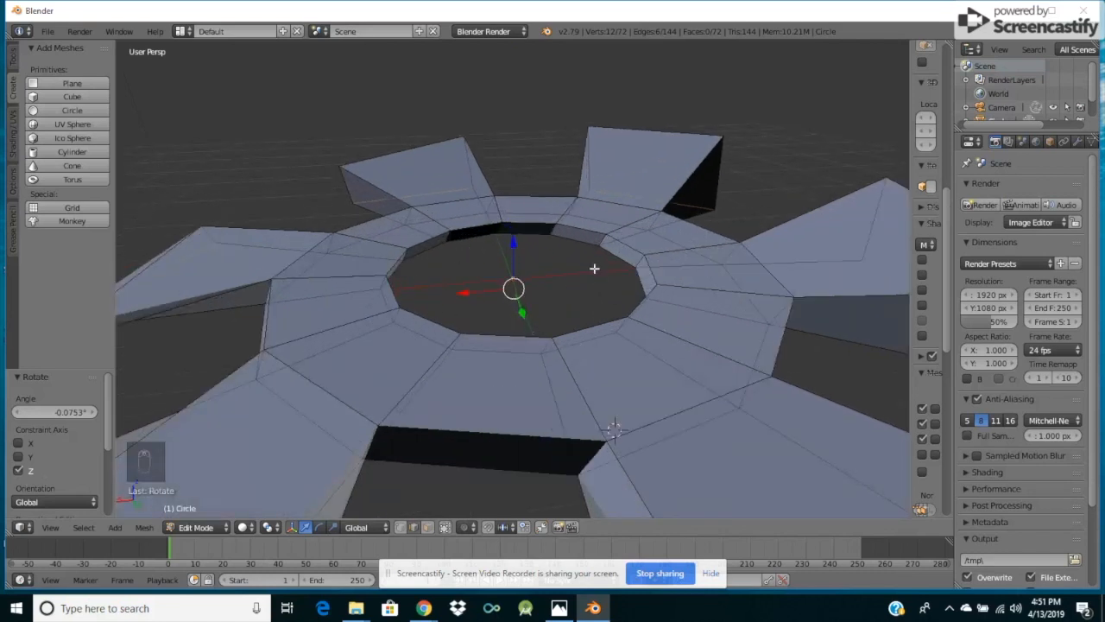
pyautogui.keyDown('alt'); pyautogui.keyDown('shift'); pyautogui.rightClick(477, 226); pyautogui.keyUp('shift'); pyautogui.keyUp('alt')
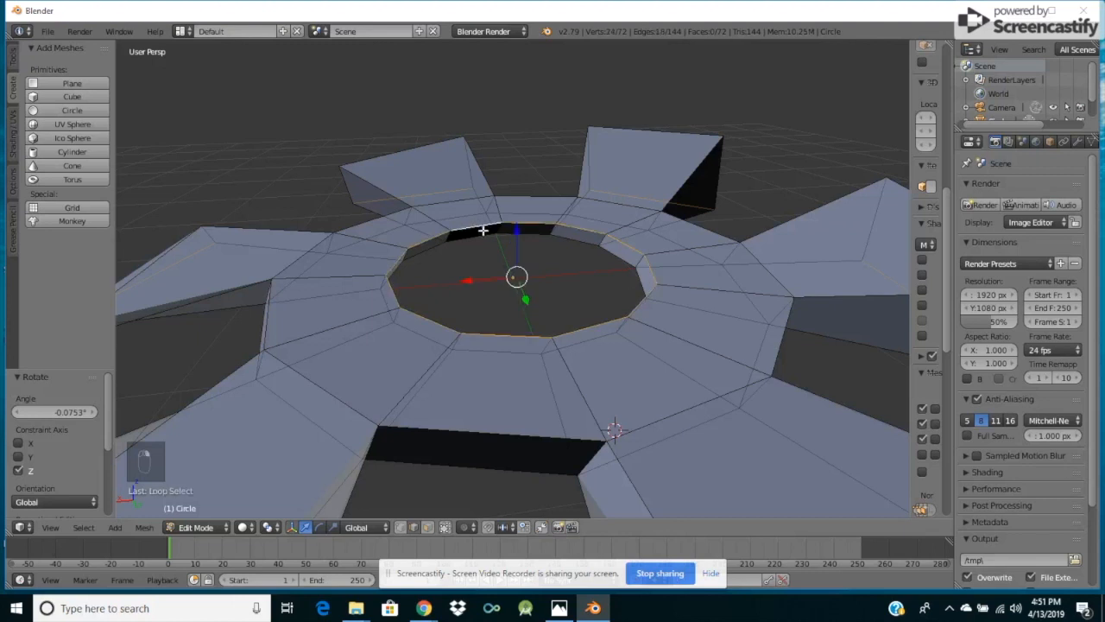
pyautogui.keyDown('alt'); pyautogui.keyDown('shift'); pyautogui.rightClick(484, 234); pyautogui.keyUp('shift'); pyautogui.keyUp('alt')
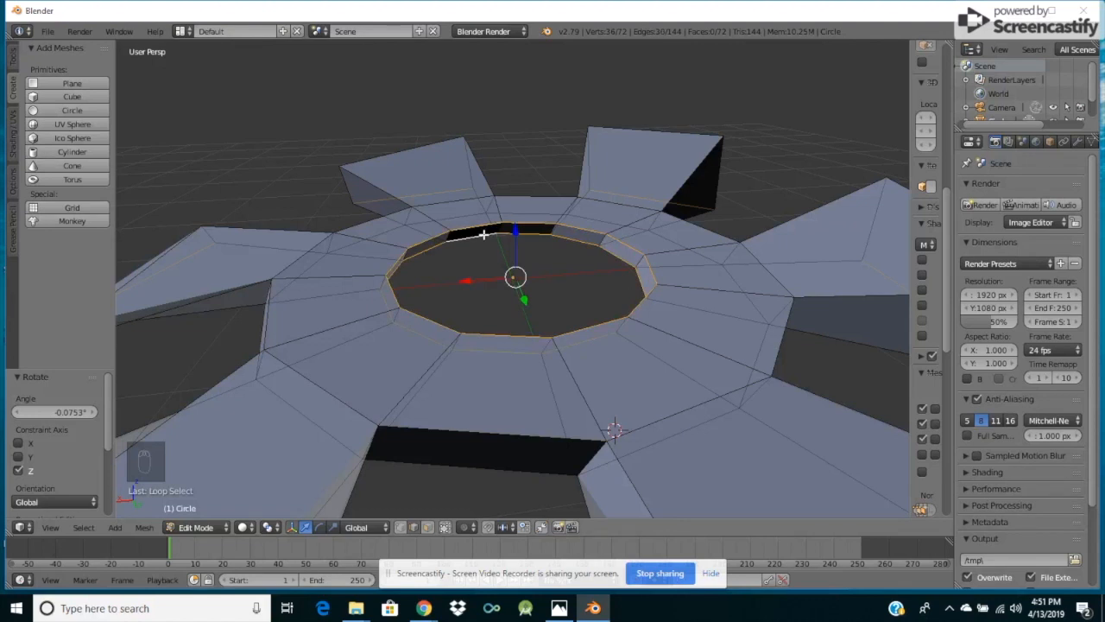
pyautogui.press('e')
pyautogui.press('s')
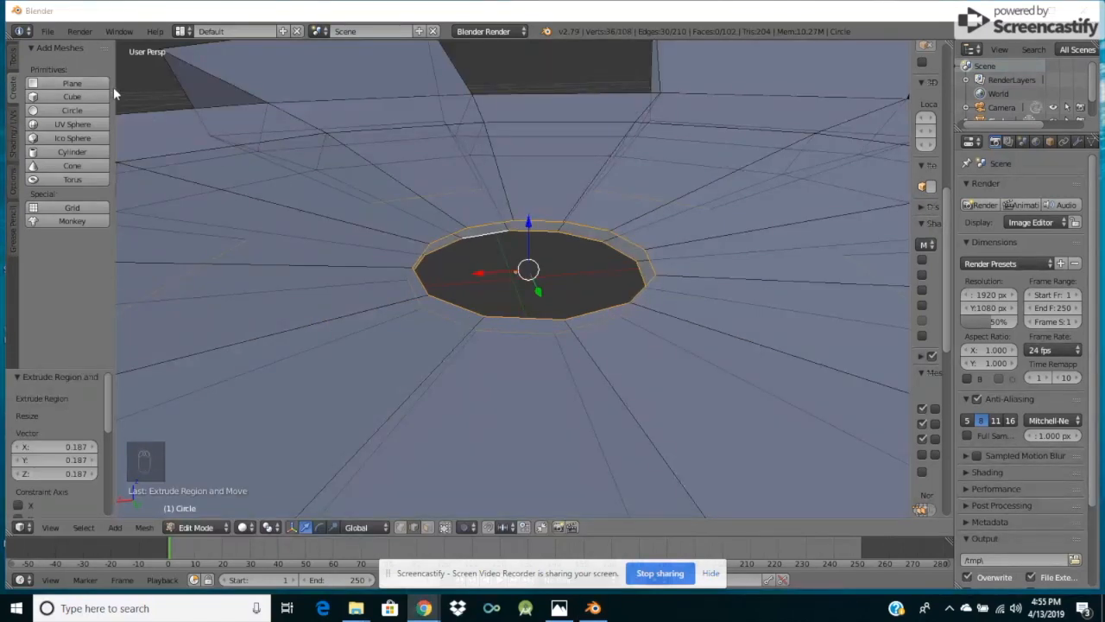
# Check the disabled and enabled add-ons in the user preferences for Mesh: LoopTools, and close the preferences.
pyautogui.click(50, 32)
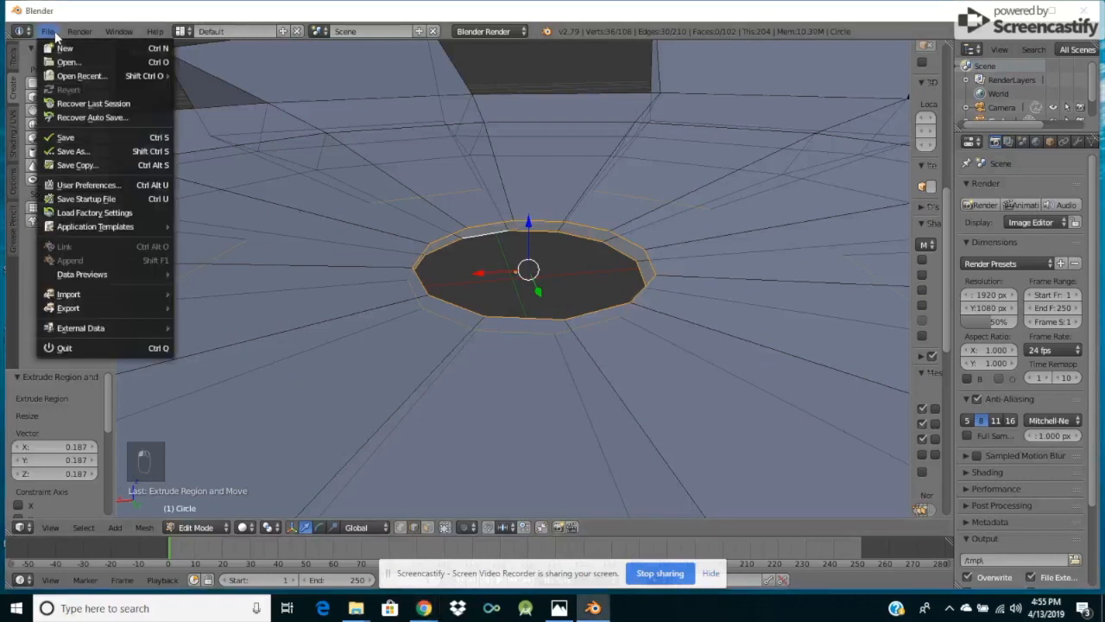
pyautogui.click(85, 185)
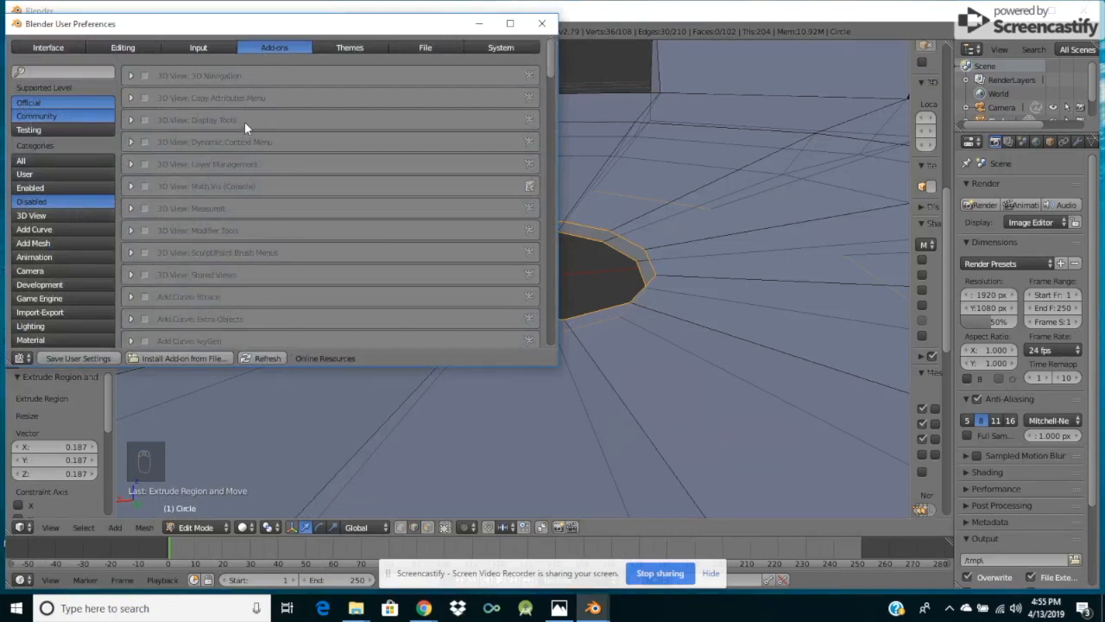
pyautogui.scroll(-5, 303, 104)
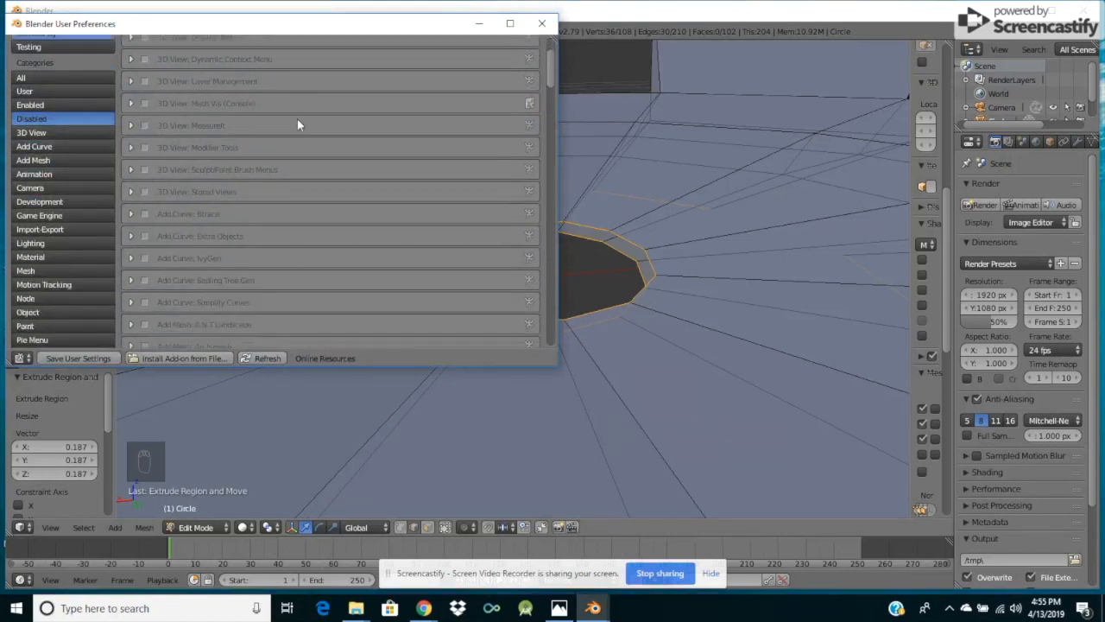
pyautogui.scroll(-7, 298, 132)
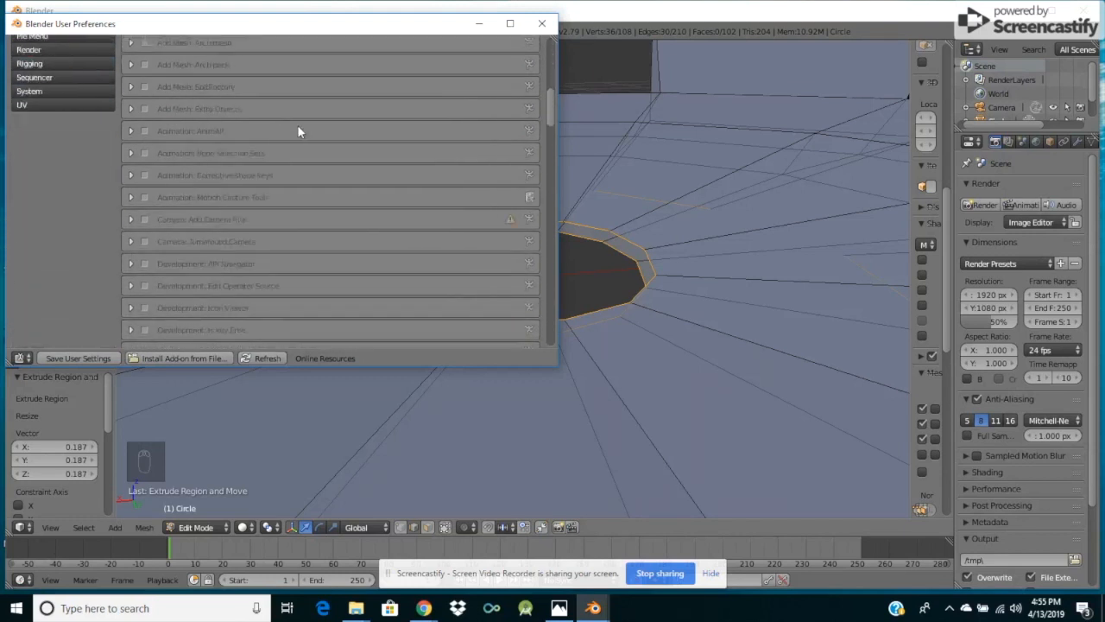
pyautogui.scroll(-10, 298, 131)
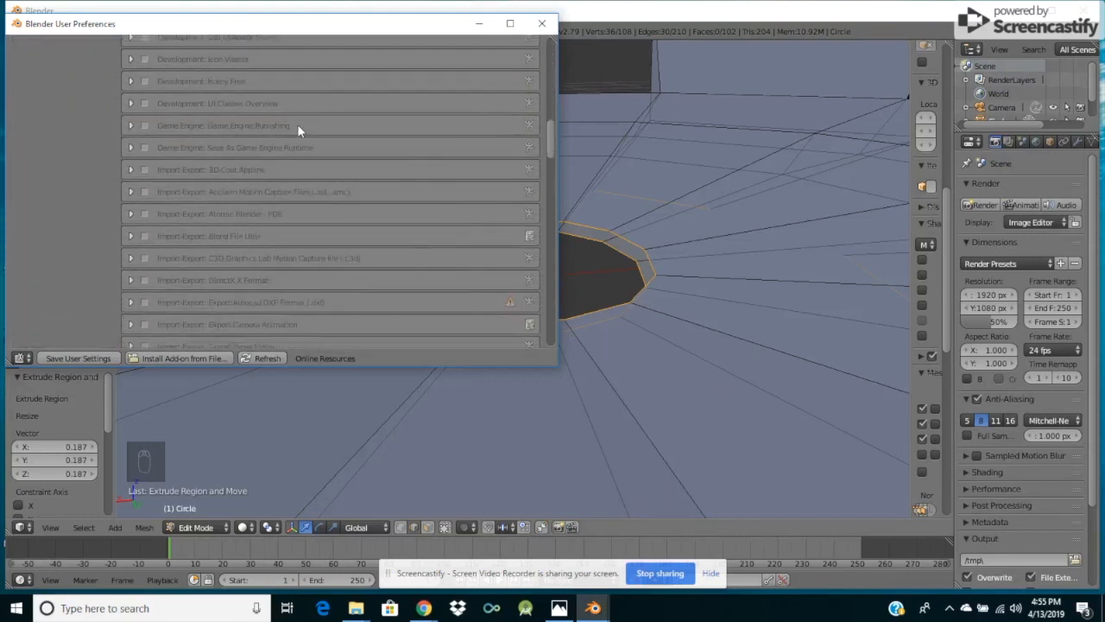
pyautogui.scroll(-3, 297, 123)
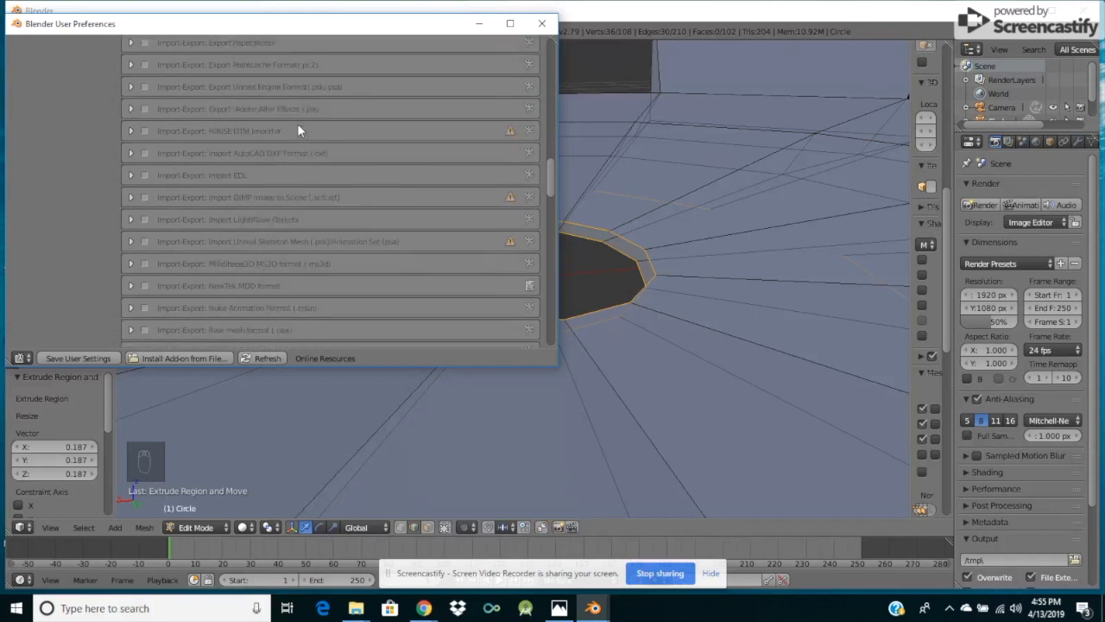
pyautogui.scroll(-3, 298, 123)
pyautogui.scroll(-2, 298, 126)
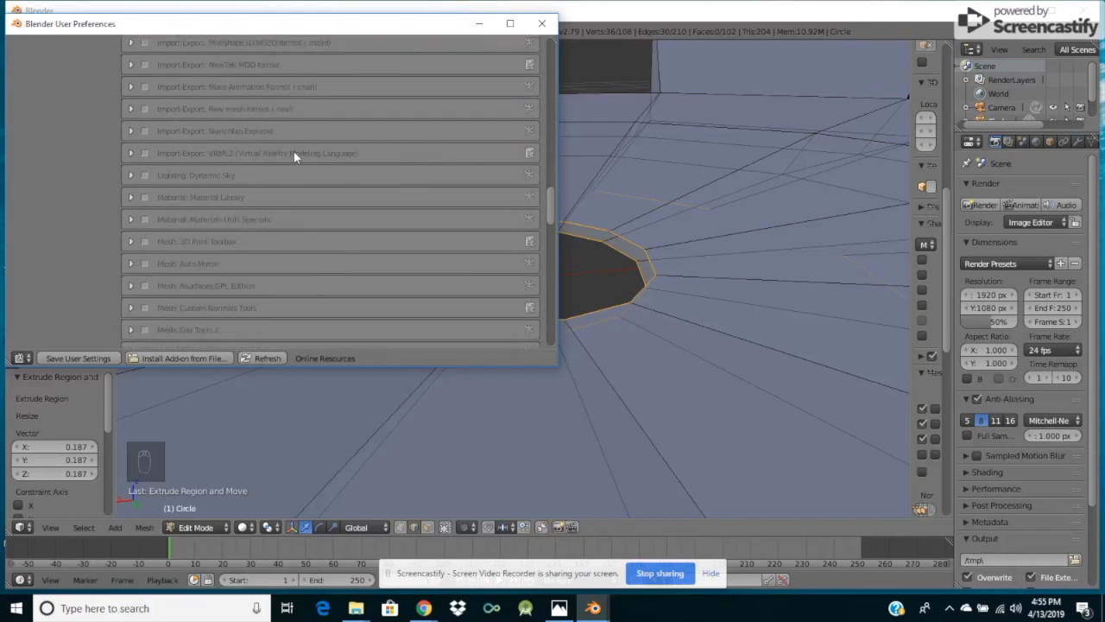
pyautogui.scroll(-3, 297, 155)
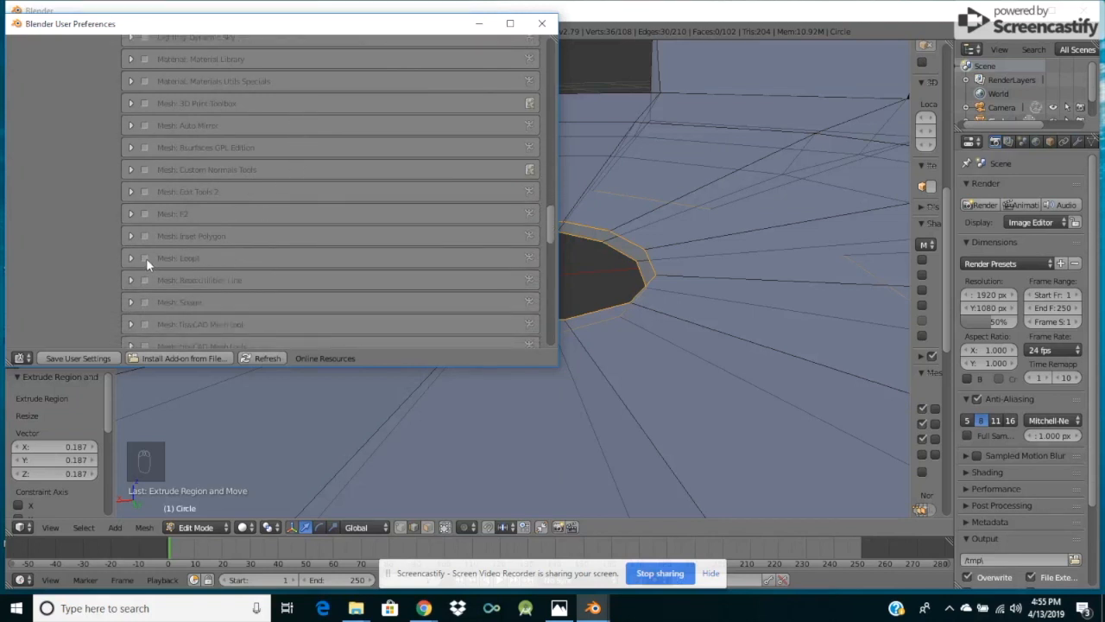
pyautogui.scroll(2, 300, 230)
pyautogui.scroll(10, 422, 126)
pyautogui.scroll(4, 285, 131)
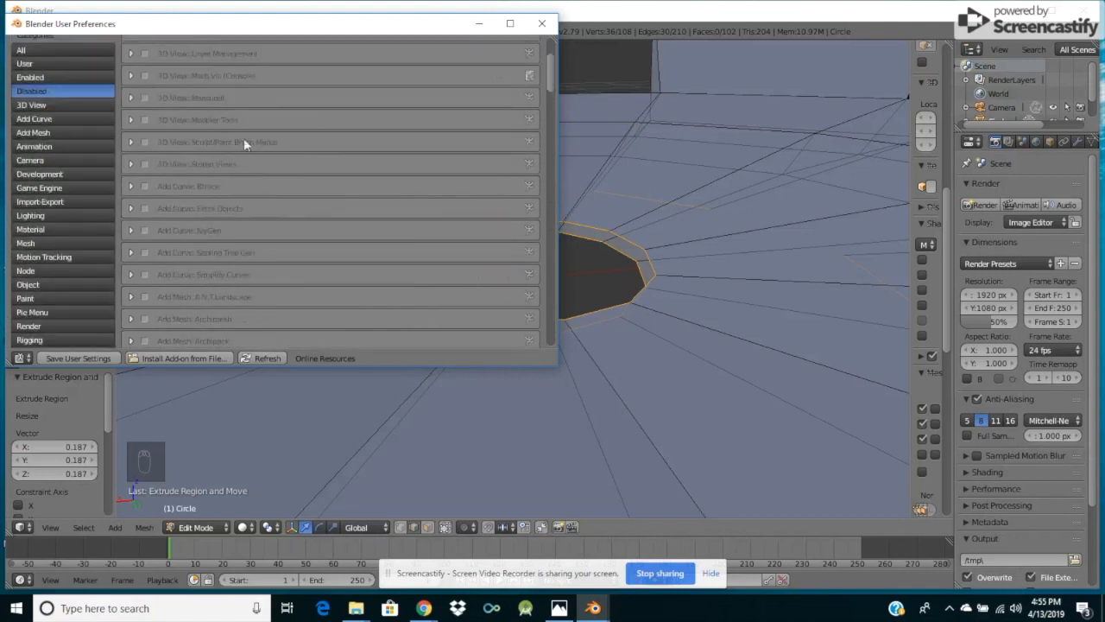
pyautogui.click(31, 188)
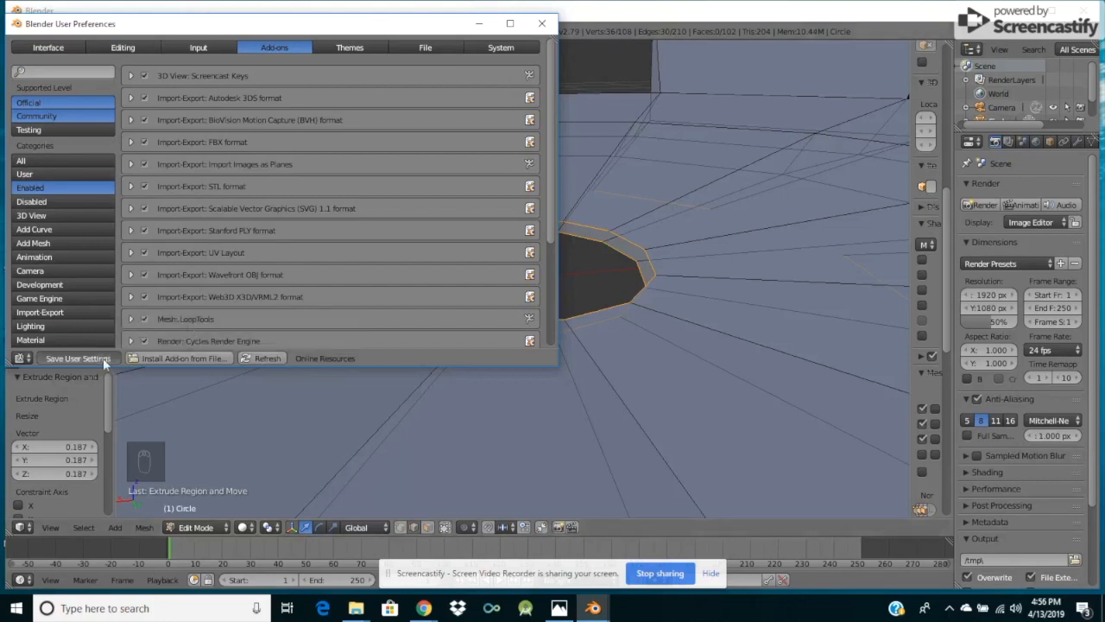
pyautogui.click(543, 24)
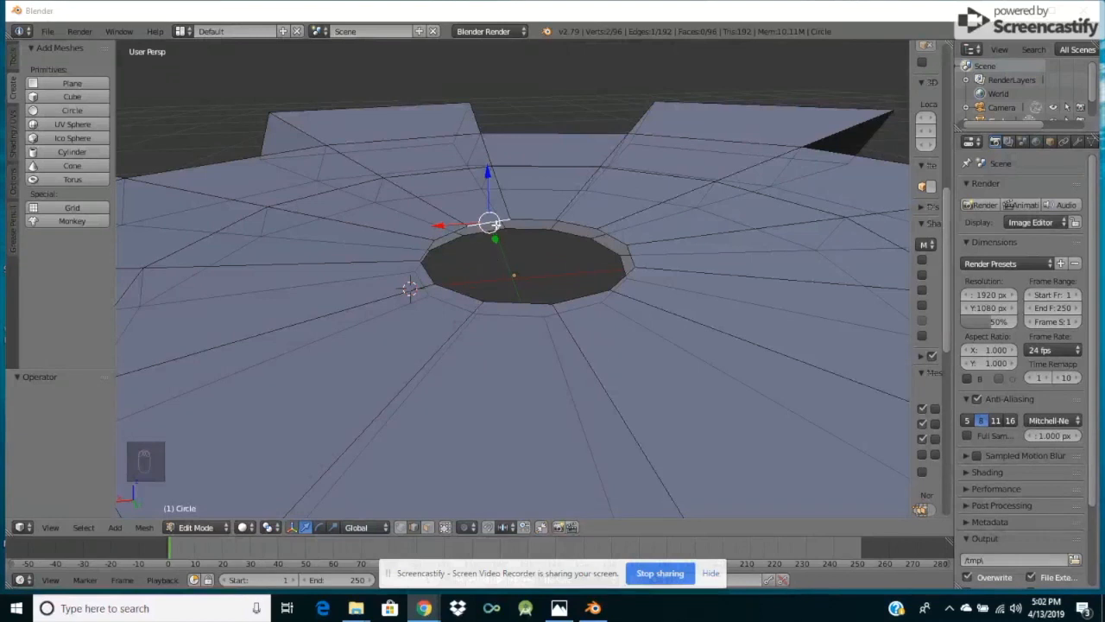
# Select the upper and lower edge loops around the central hole and extrude them inward, scaled to 0.241.
pyautogui.rightClick(498, 220)
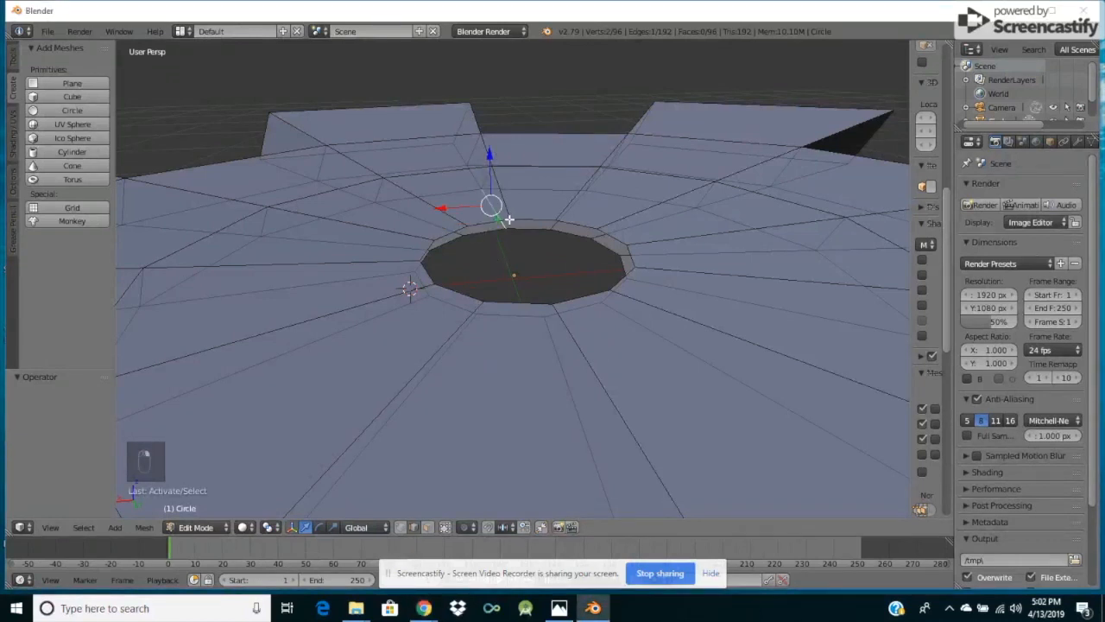
pyautogui.keyDown('alt'); pyautogui.rightClick(516, 219); pyautogui.keyUp('alt')
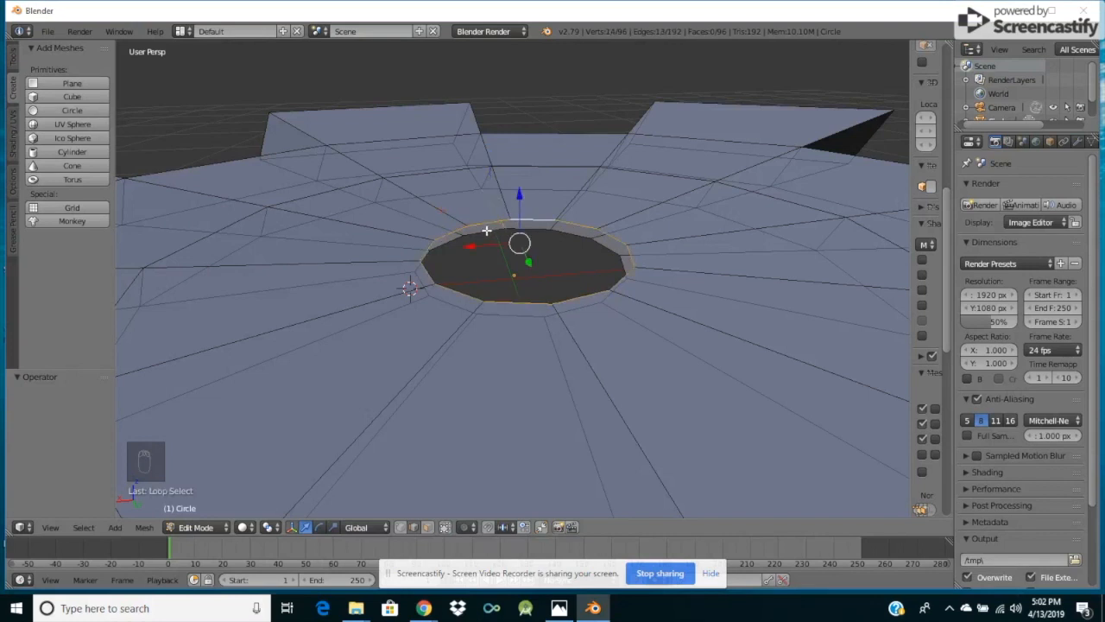
pyautogui.keyDown('alt'); pyautogui.keyDown('shift'); pyautogui.rightClick(486, 231); pyautogui.keyUp('shift'); pyautogui.keyUp('alt')
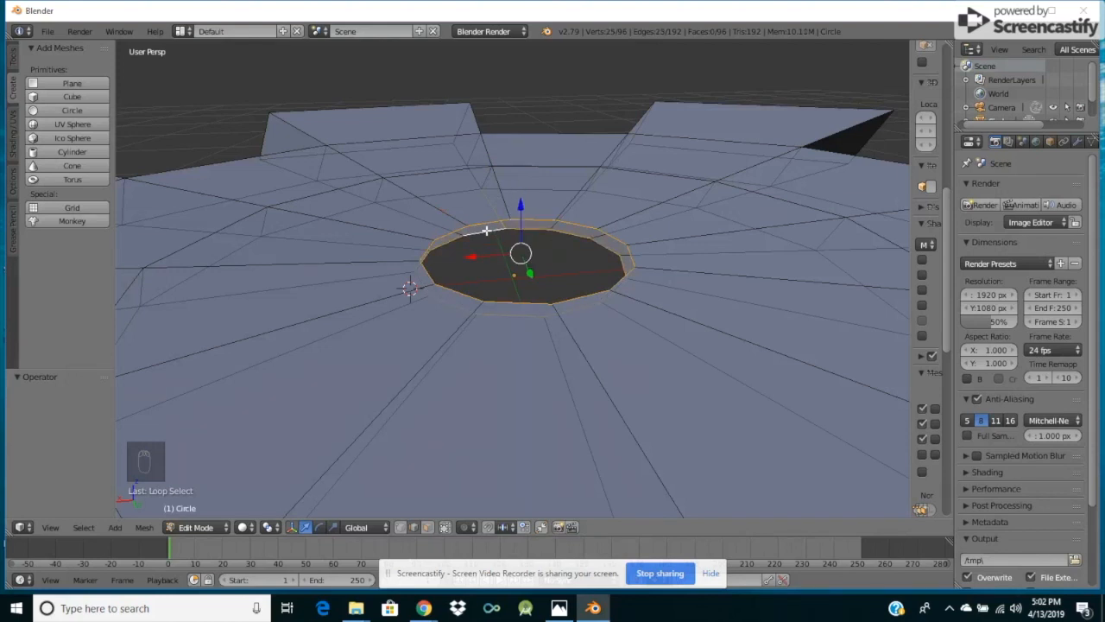
pyautogui.press('e')
pyautogui.press('s')
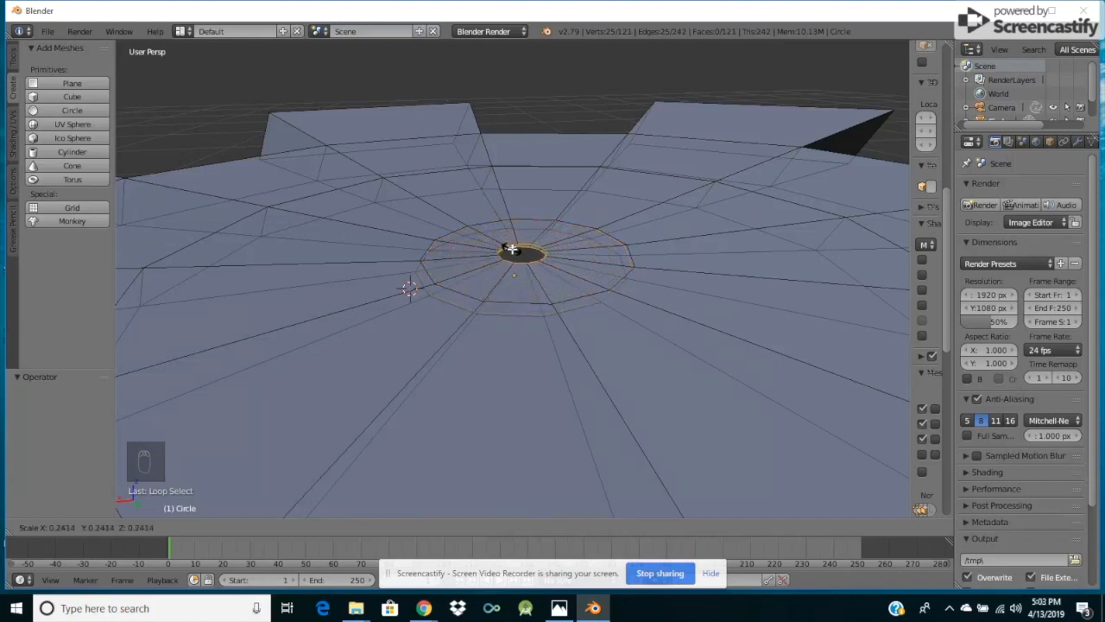
pyautogui.click(518, 250)
pyautogui.scroll(1, 534, 256)
pyautogui.scroll(2, 534, 256)
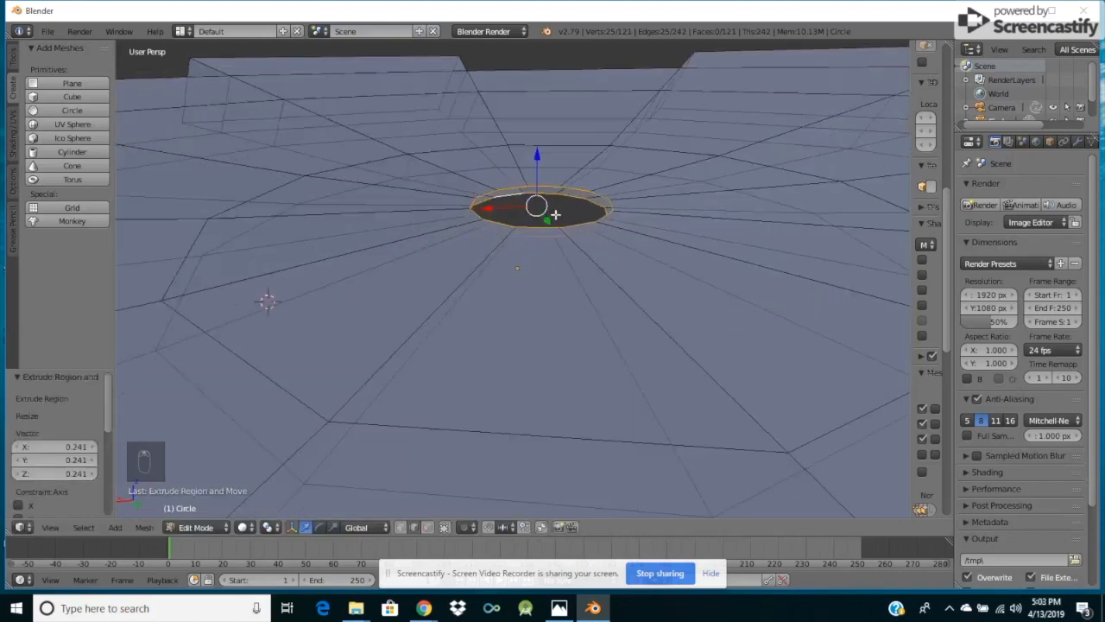
pyautogui.scroll(-1, 559, 207)
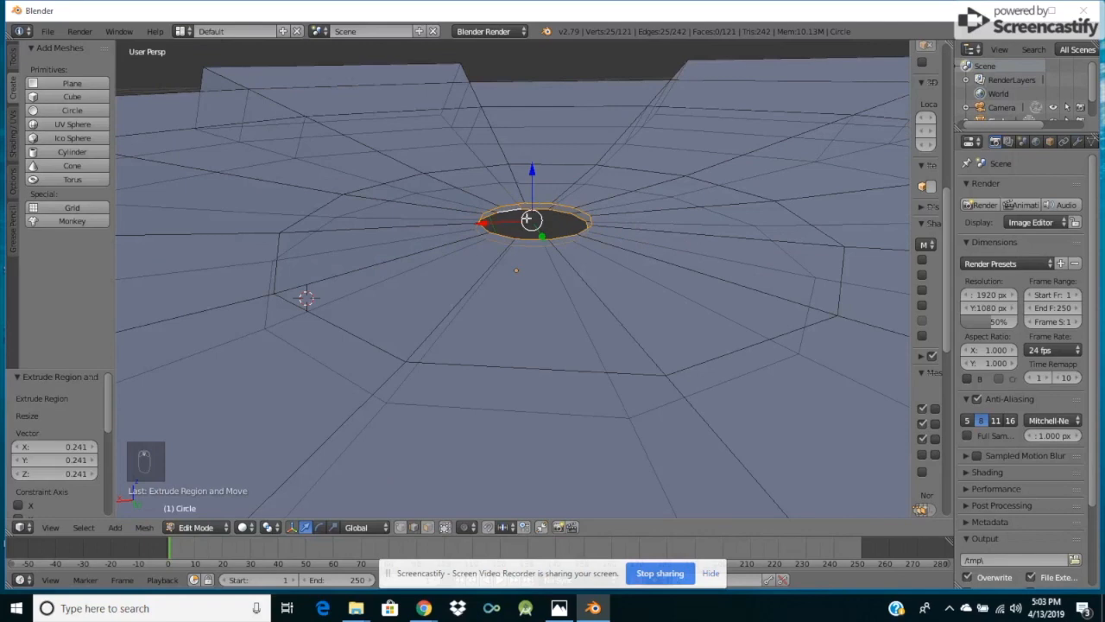
# Bridge the upper and lower edge loops of the central hole with LoopTools and deselect everything.
pyautogui.scroll(4, 550, 214)
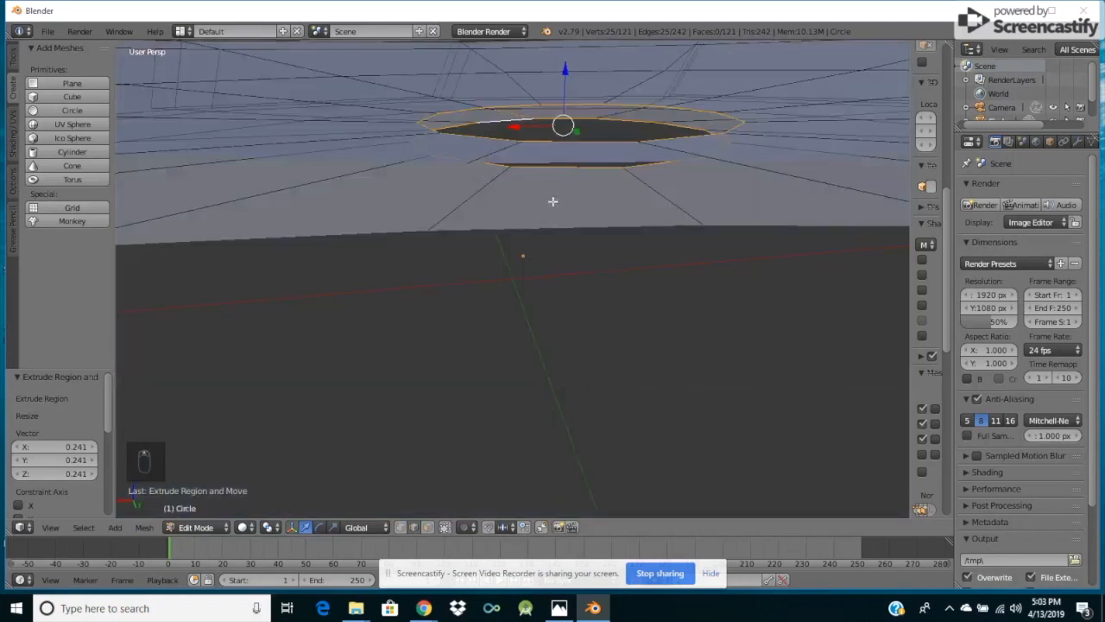
pyautogui.scroll(-3, 592, 139)
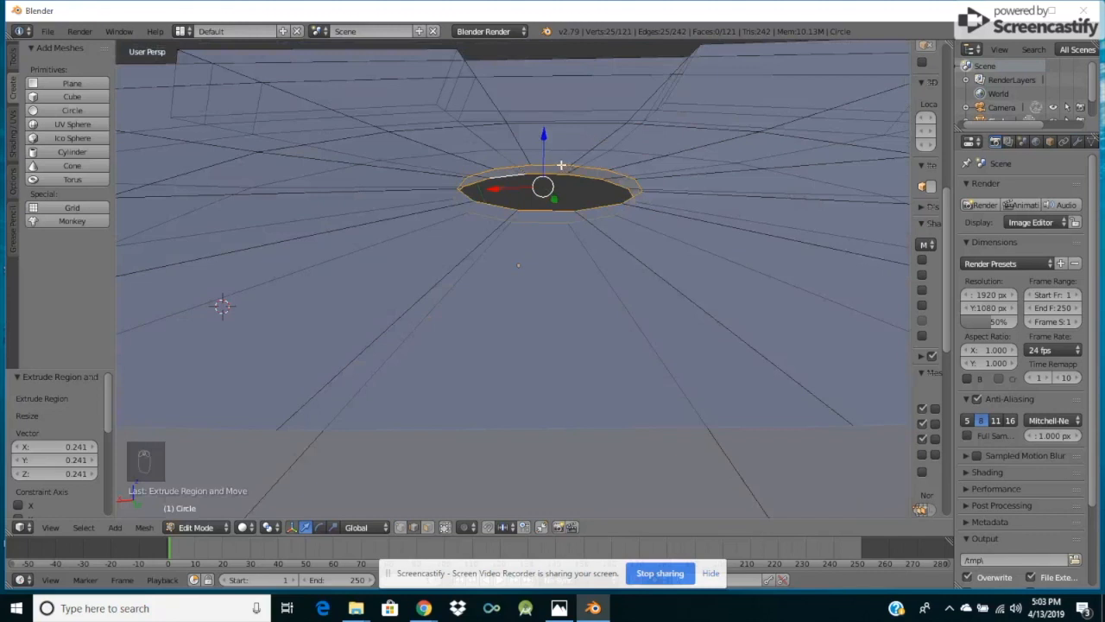
pyautogui.press('w')
pyautogui.moveTo(562, 171)
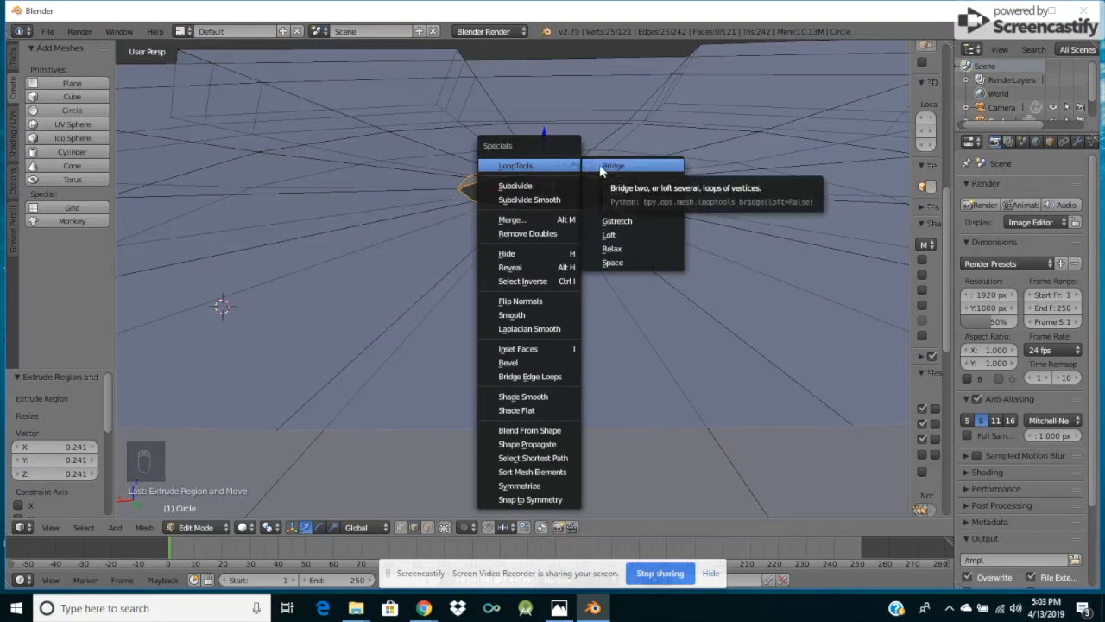
pyautogui.click(600, 168)
pyautogui.moveTo(540, 185); pyautogui.dragTo(569, 165, button='middle')
pyautogui.scroll(-10, 569, 165)
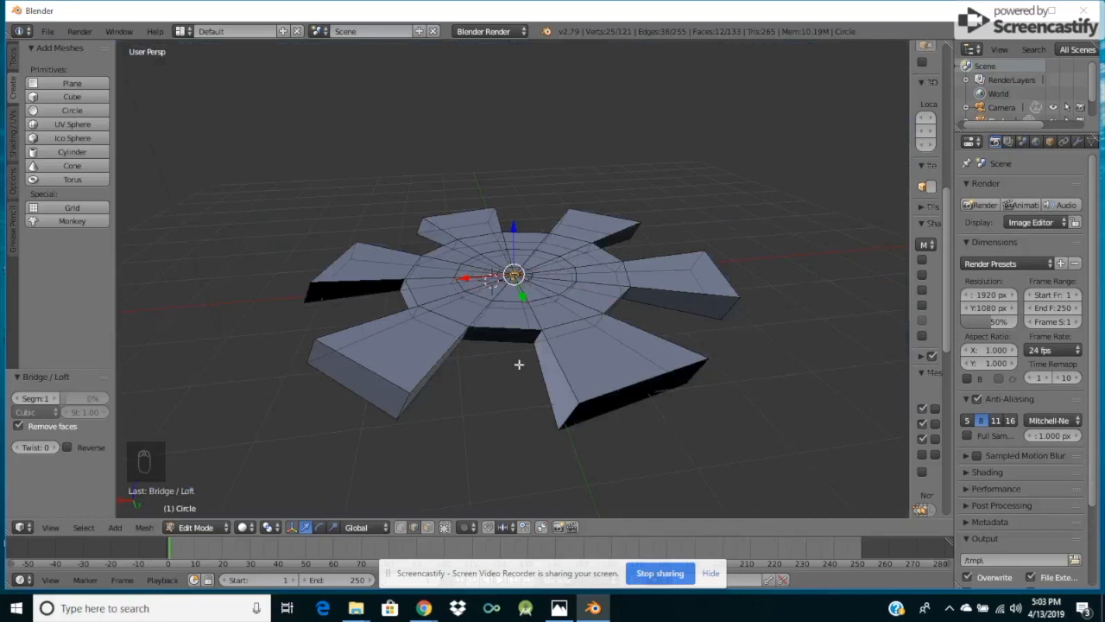
pyautogui.press('a')
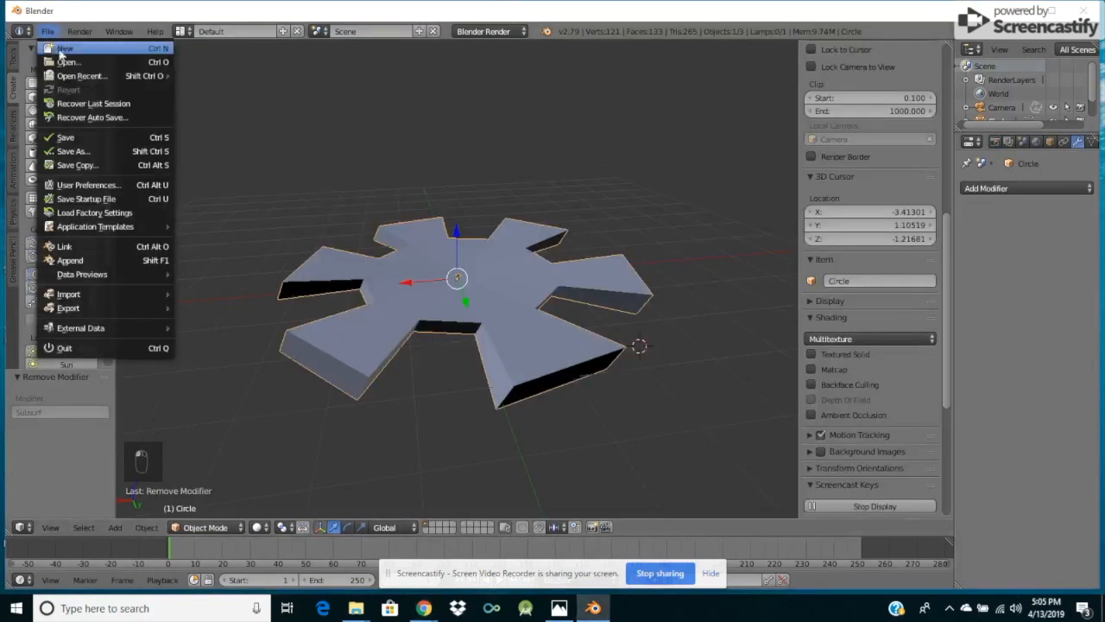
# Save the model to the Desktop as a new file named propeller.blend.
pyautogui.click(66, 152)
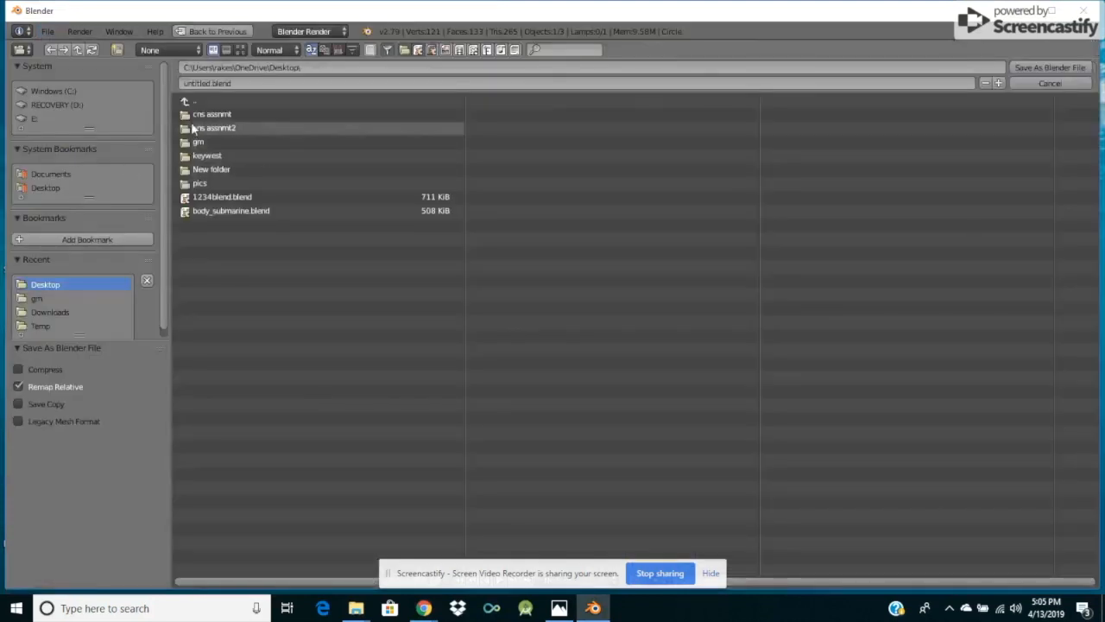
pyautogui.click(209, 83)
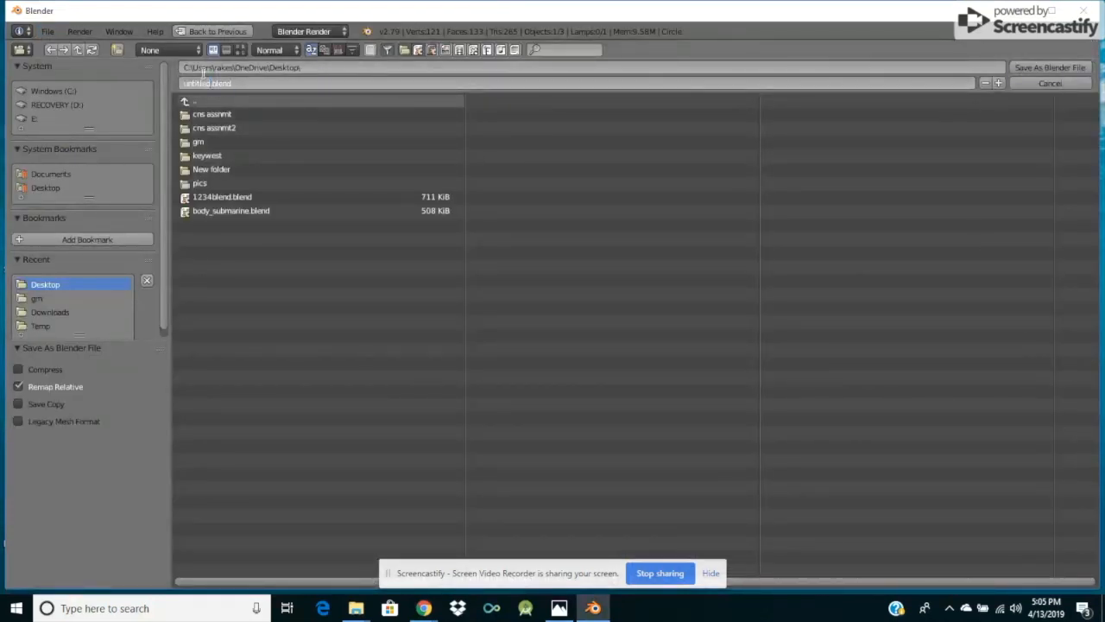
pyautogui.press('BackSpace')
pyautogui.press('BackSpace')
pyautogui.press('BackSpace')
pyautogui.press('BackSpace')
pyautogui.press('BackSpace')
pyautogui.press('BackSpace')
pyautogui.press('BackSpace')
pyautogui.write('ground')
pyautogui.click(1077, 71)
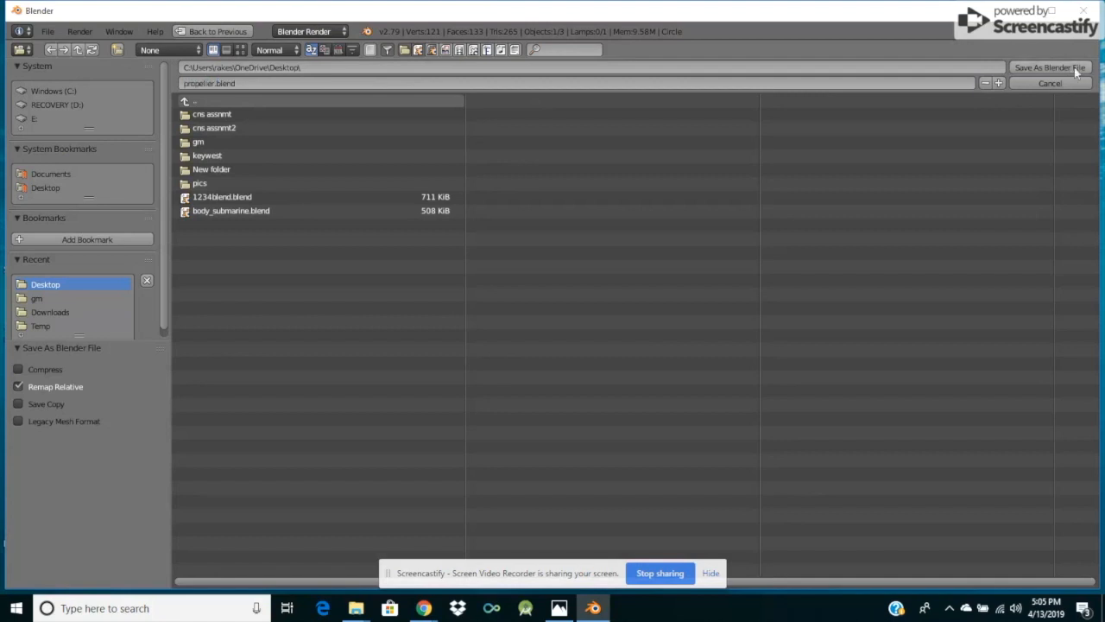
pyautogui.click(1077, 70)
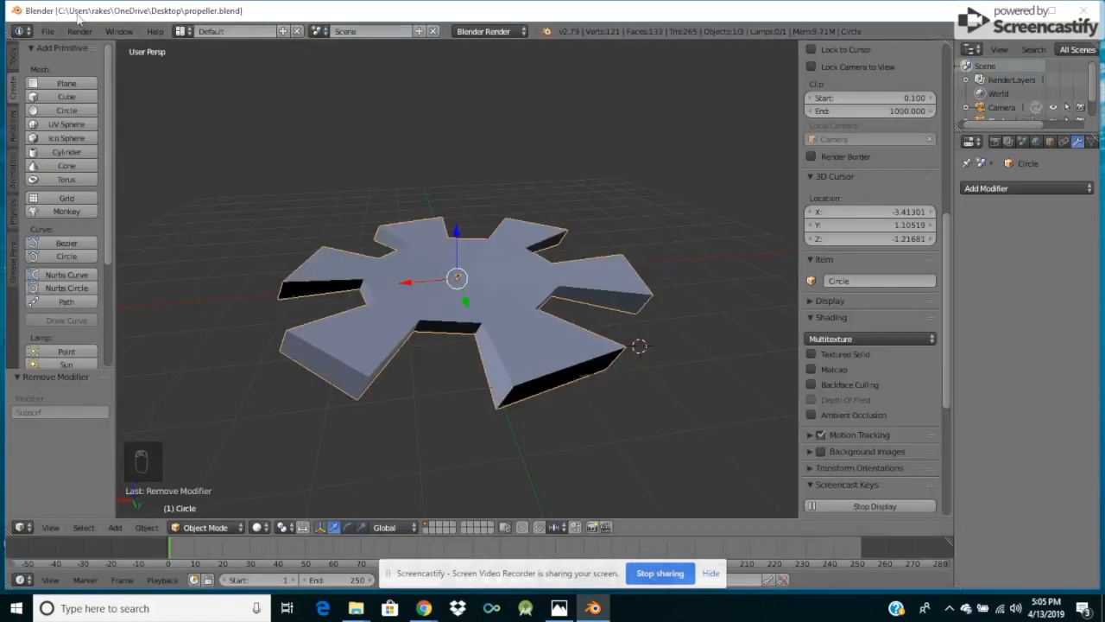
# Open the file body_submarine.blend from the Desktop.
pyautogui.click(48, 32)
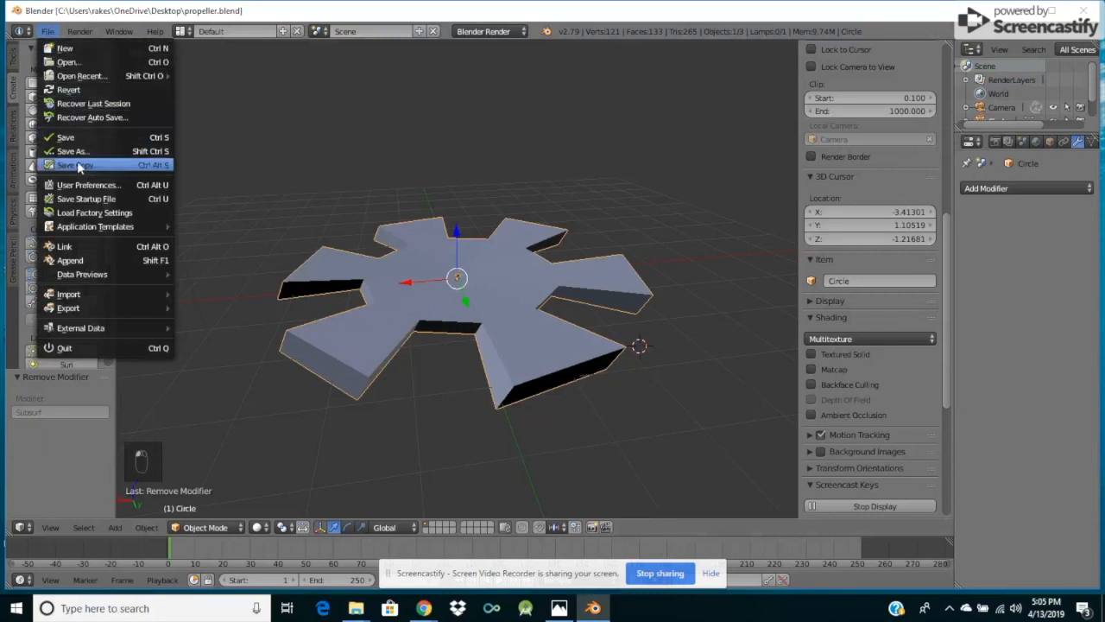
pyautogui.click(68, 62)
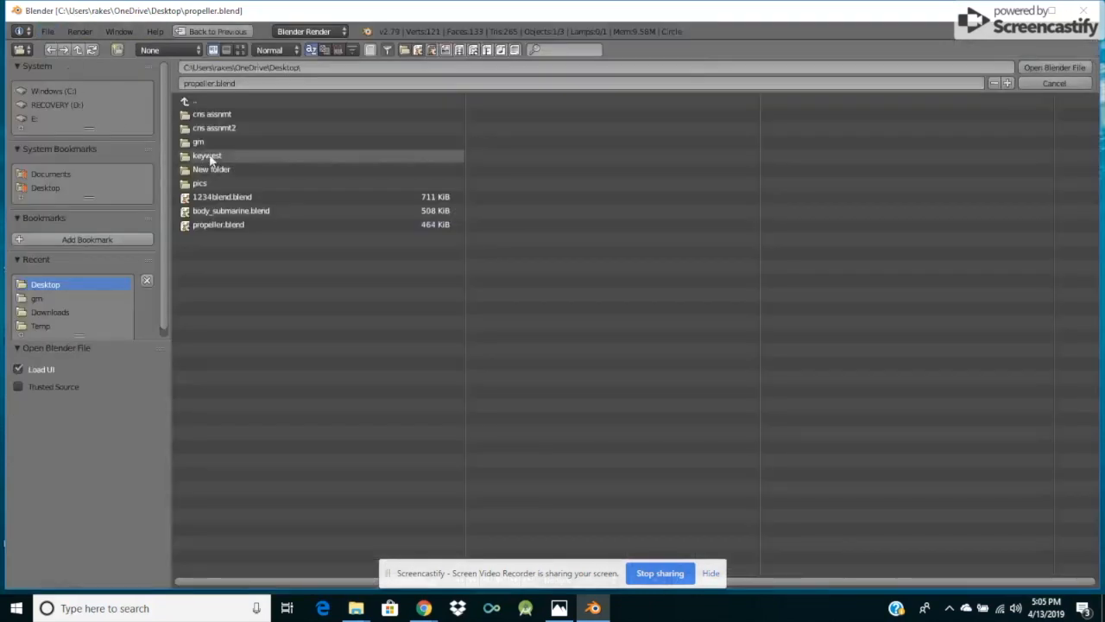
pyautogui.click(231, 215)
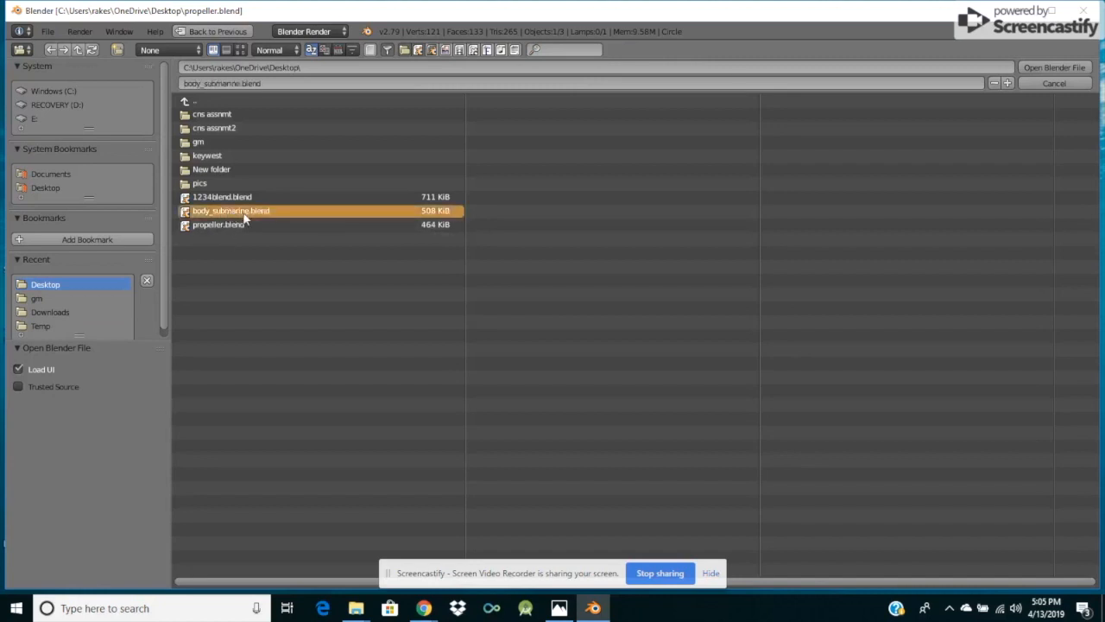
pyautogui.click(1055, 68)
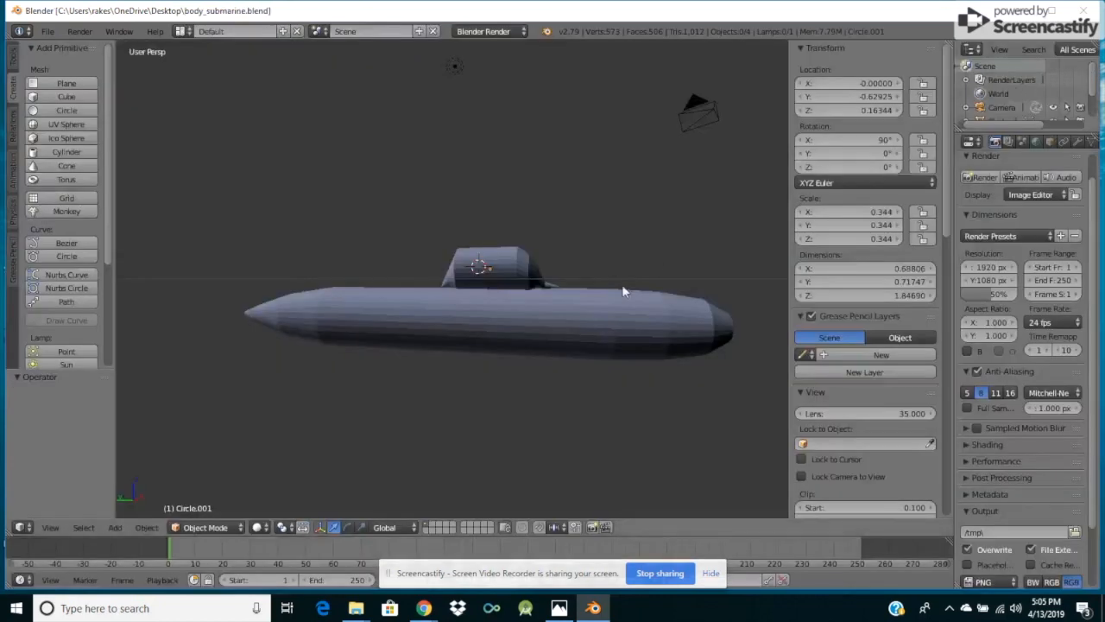
# Examine the submarine body by turning around it to the opposite side.
pyautogui.press('KP_4')
pyautogui.press('KP_4')
pyautogui.press('KP_4')
pyautogui.press('KP_4')
pyautogui.press('KP_4')
pyautogui.press('KP_4')
pyautogui.press('KP_4')
pyautogui.press('KP_4')
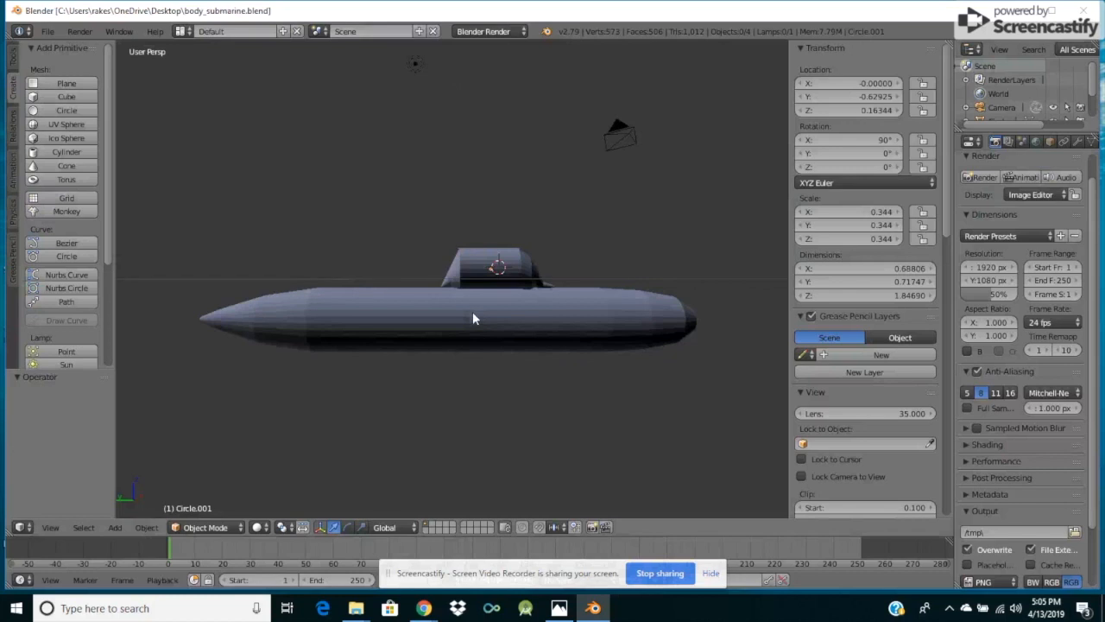
pyautogui.press('KP_4')
pyautogui.press('KP_4')
pyautogui.press('KP_4')
pyautogui.press('KP_4')
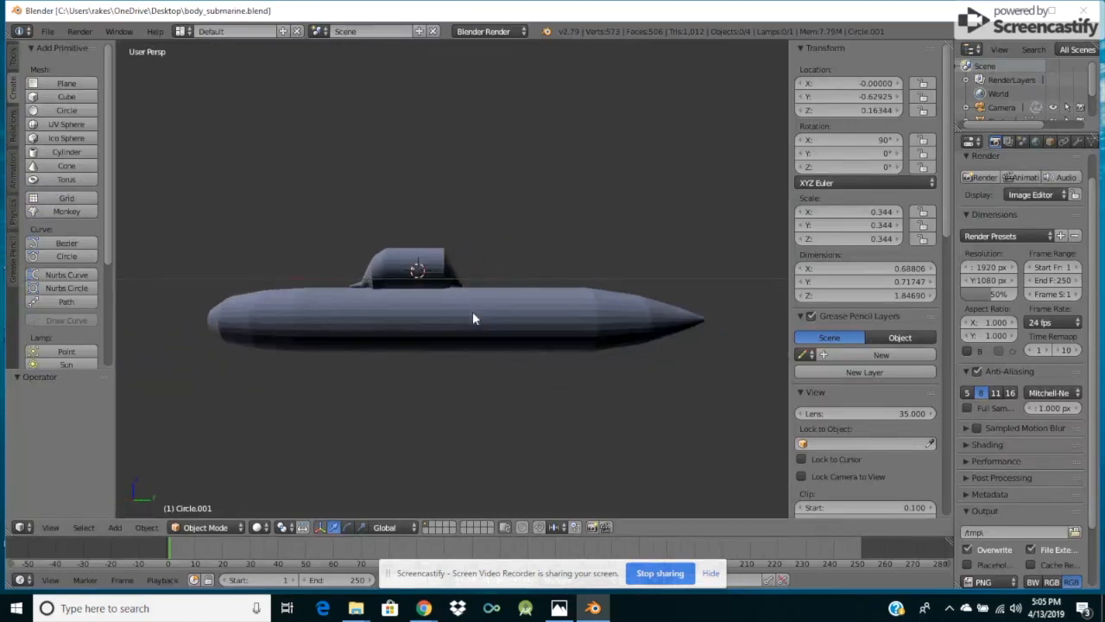
# Append the Circle object from propeller.blend into the submarine scene.
pyautogui.click(48, 32)
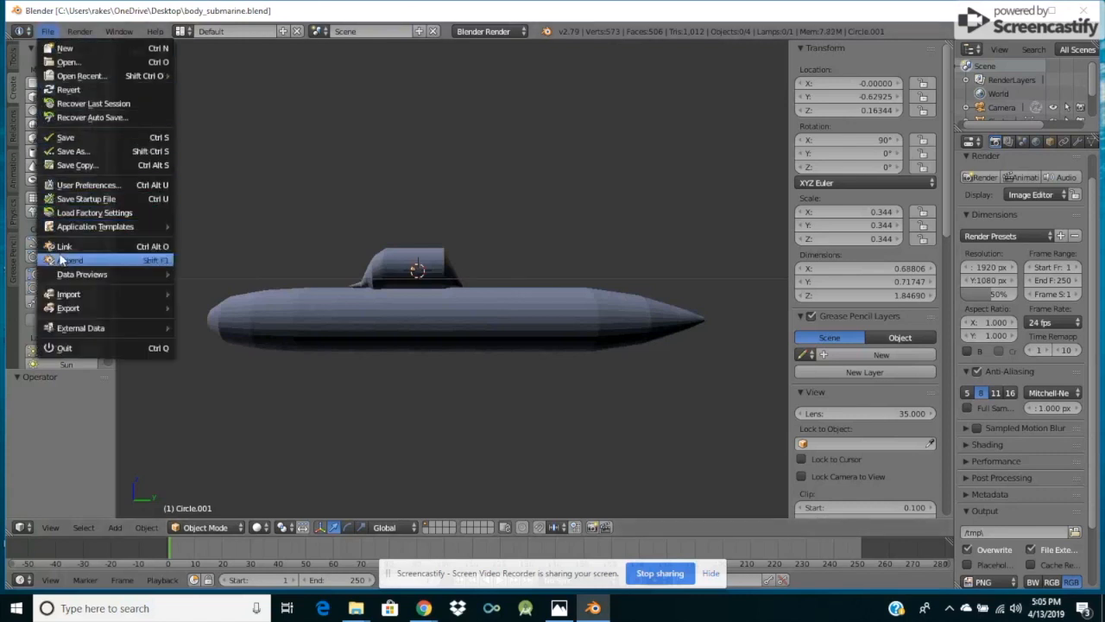
pyautogui.click(49, 32)
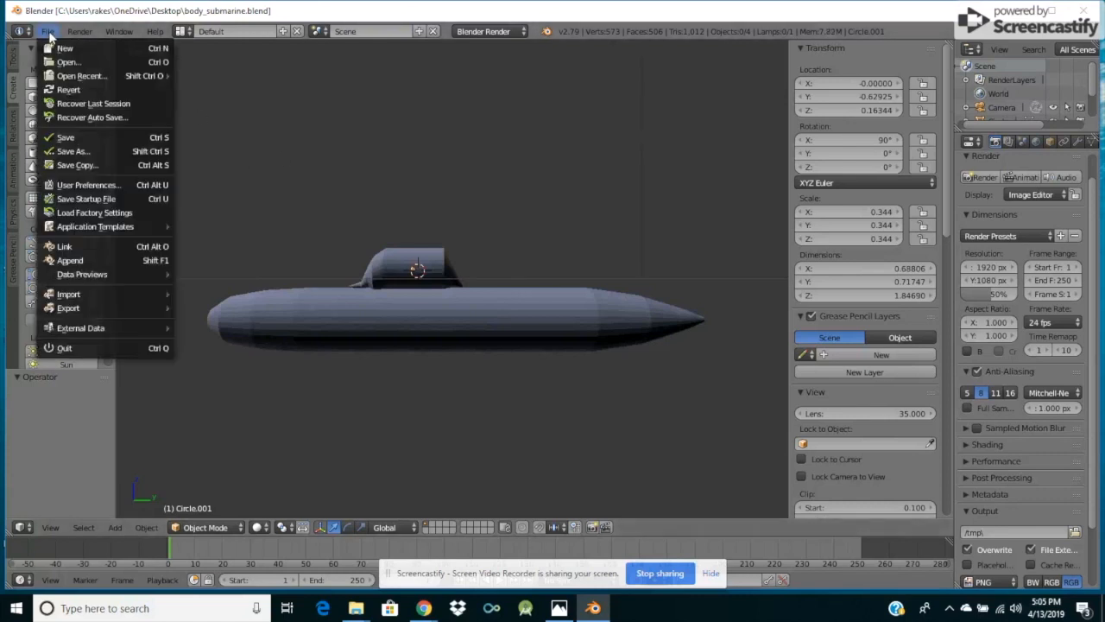
pyautogui.click(67, 261)
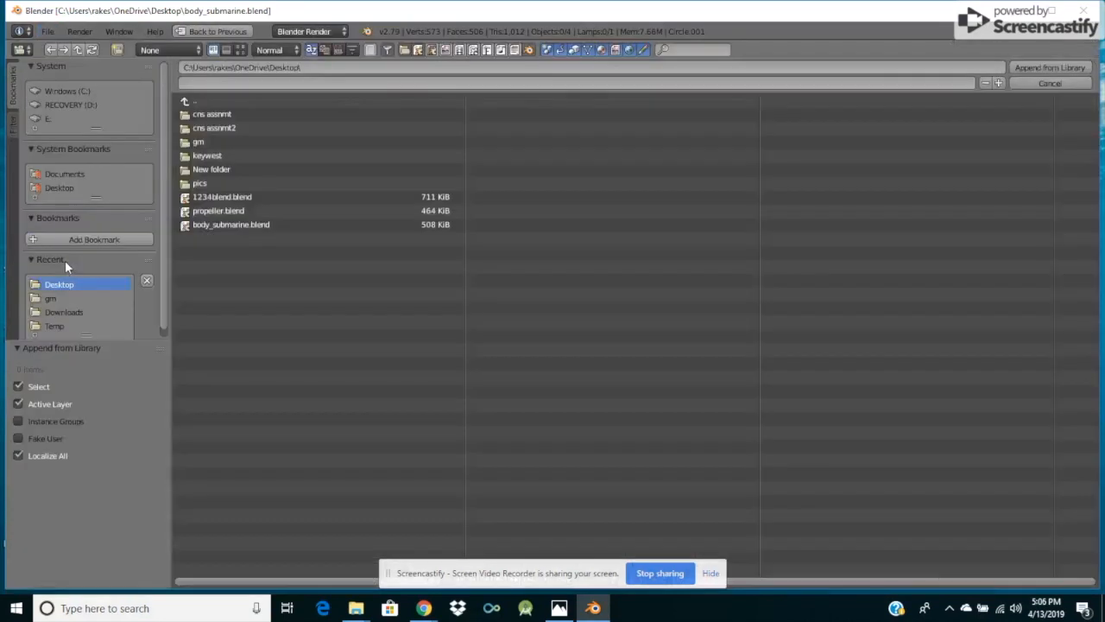
pyautogui.click(220, 212)
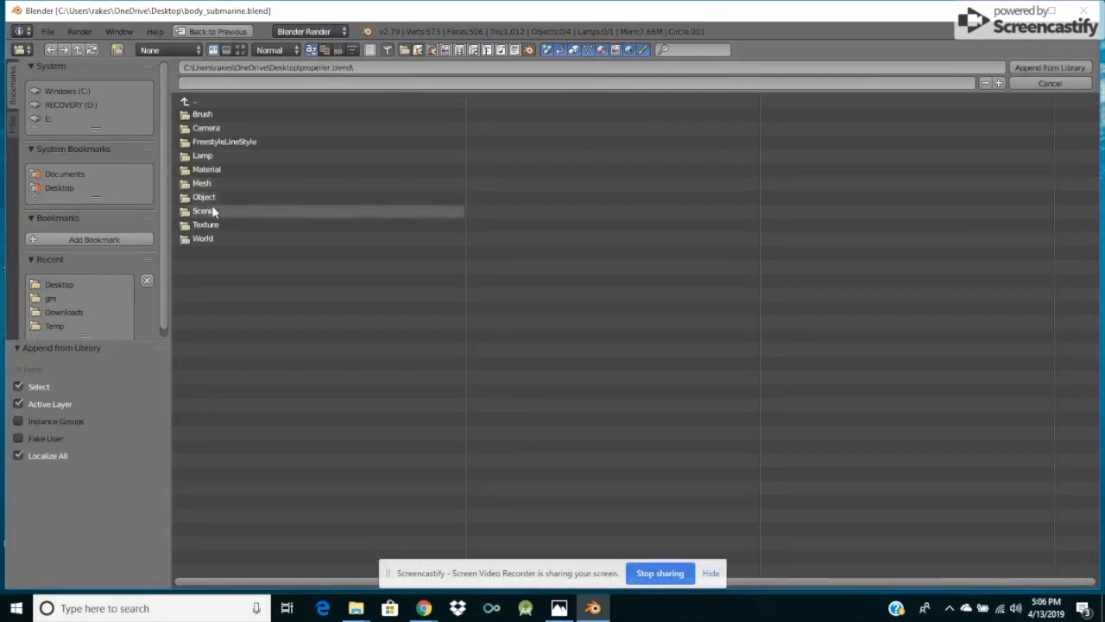
pyautogui.click(211, 199)
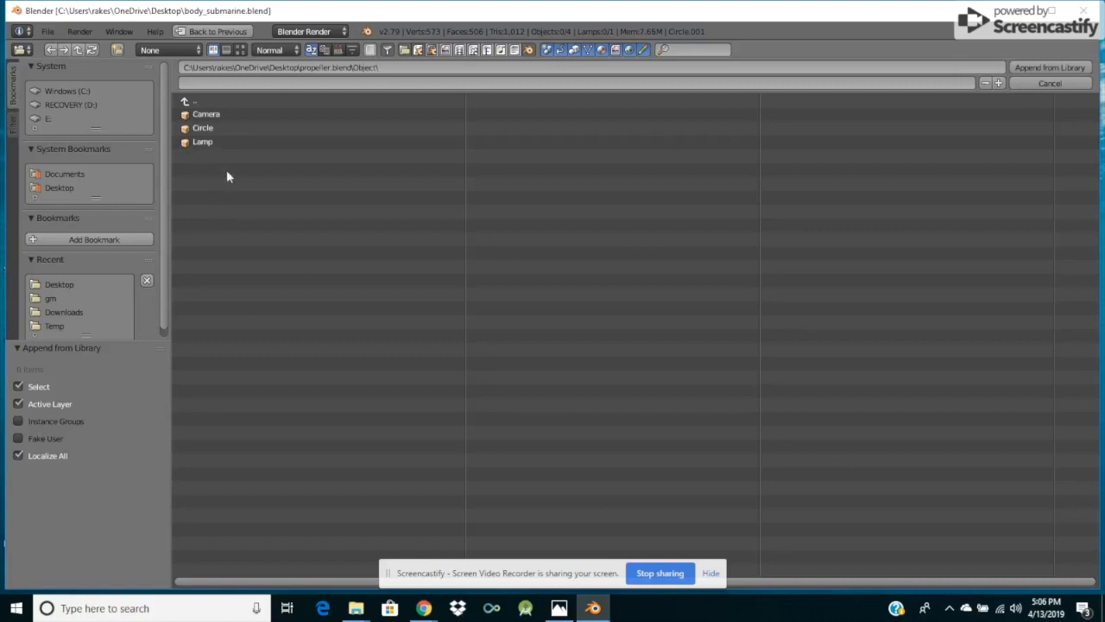
pyautogui.click(207, 129)
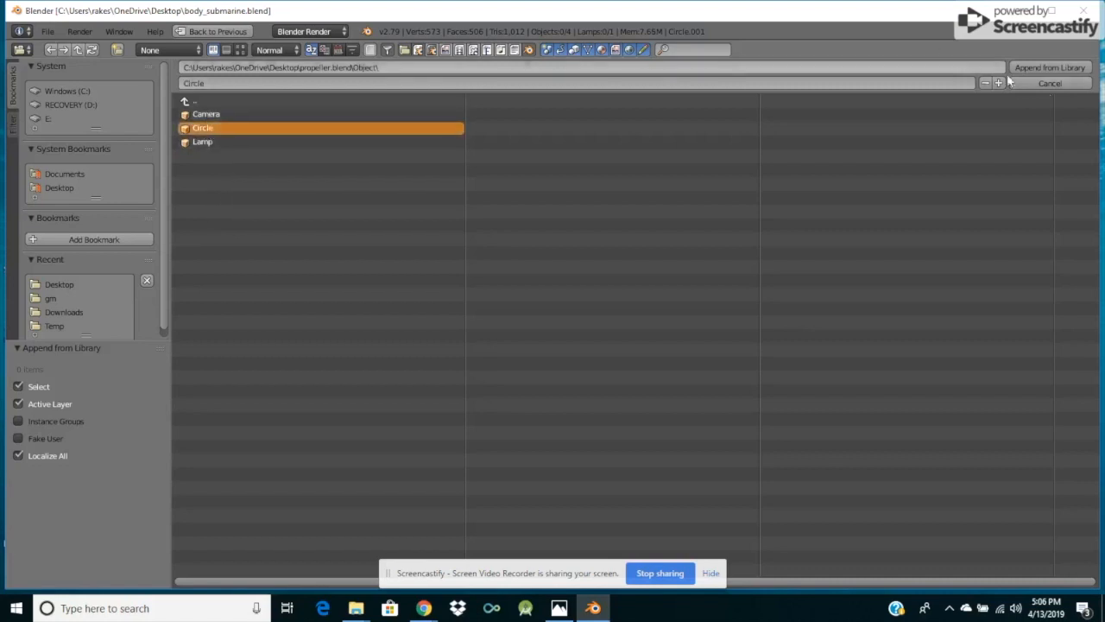
pyautogui.click(1050, 68)
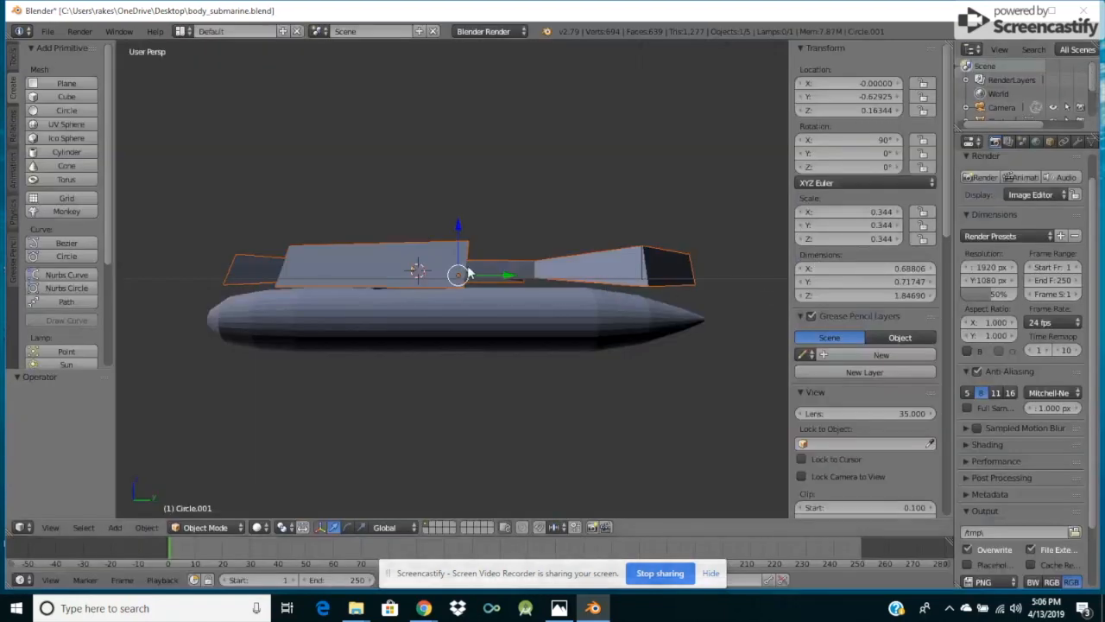
# Move the appended propeller up about 0.925 along Z and scale it uniformly to about 0.212.
pyautogui.press('KP_8')
pyautogui.press('KP_8')
pyautogui.press('KP_8')
pyautogui.press('KP_8')
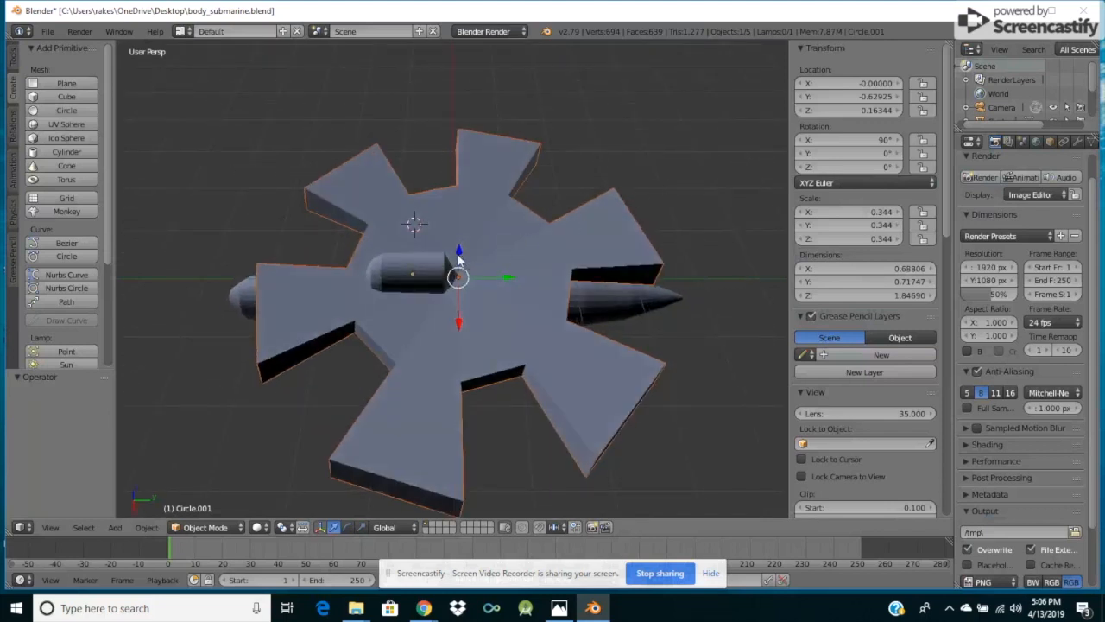
pyautogui.moveTo(460, 253); pyautogui.dragTo(463, 222)
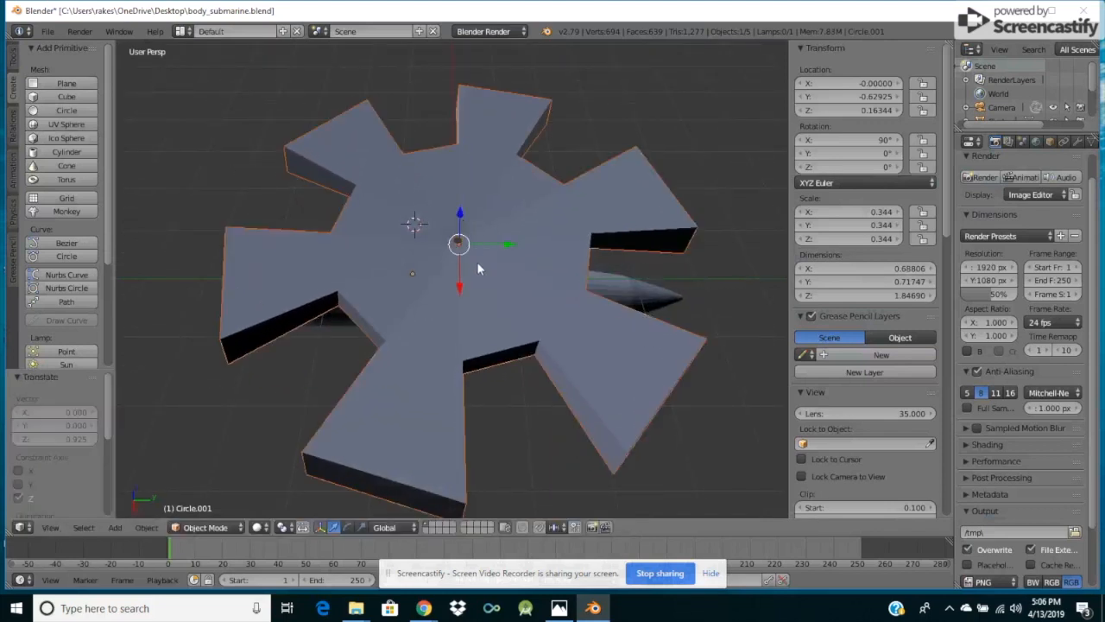
pyautogui.press('s')
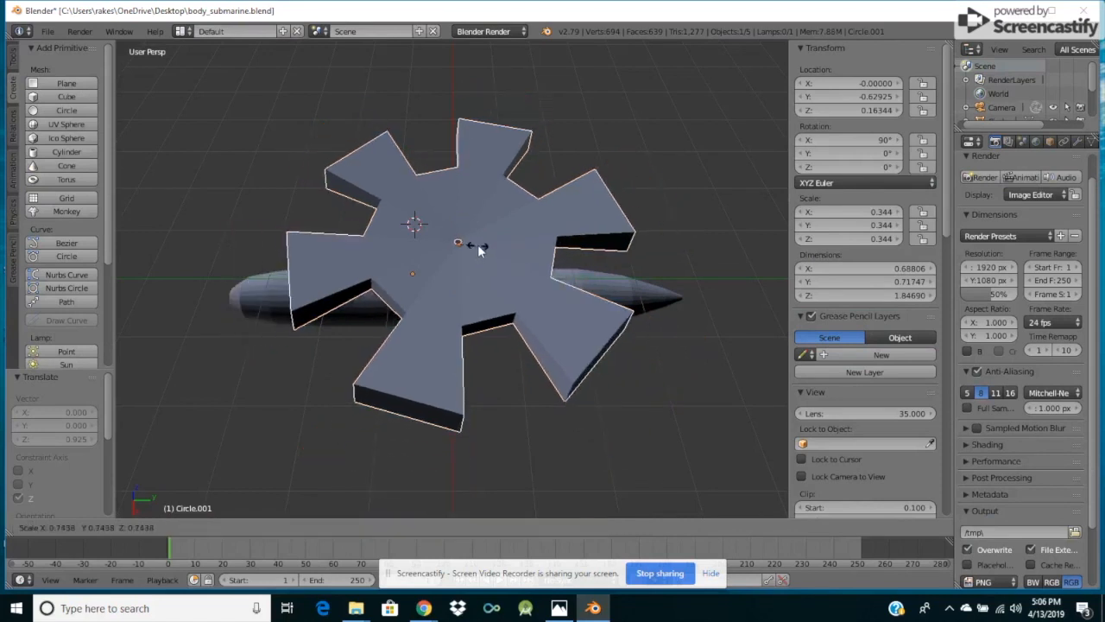
pyautogui.click(469, 252)
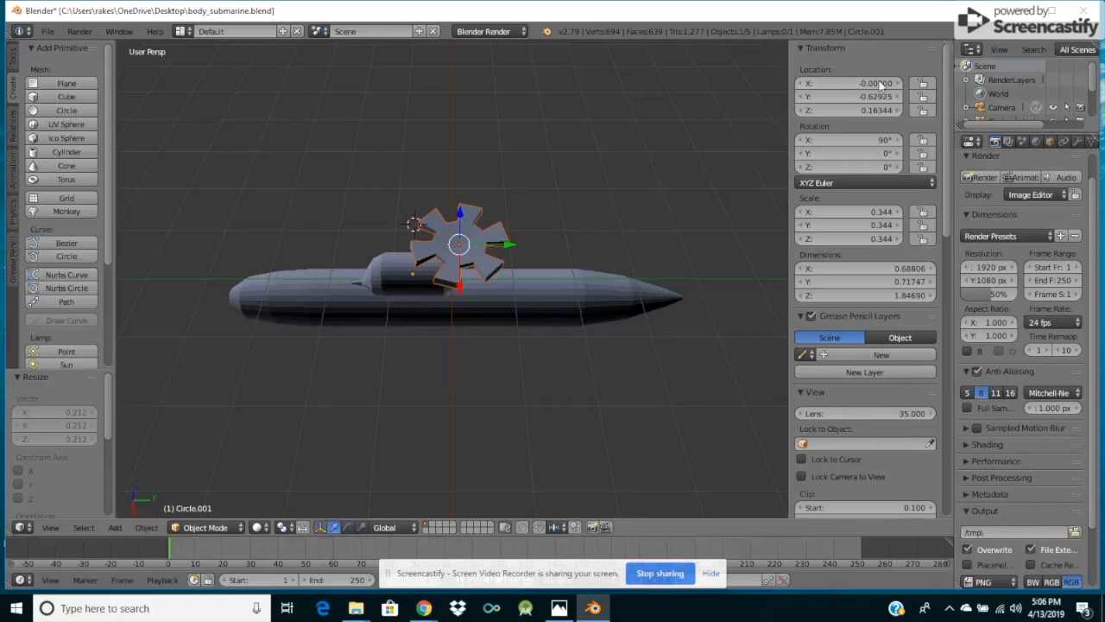
# Start the Screencast Keys display in the 3D view.
pyautogui.scroll(-2, 933, 115)
pyautogui.scroll(-15, 916, 242)
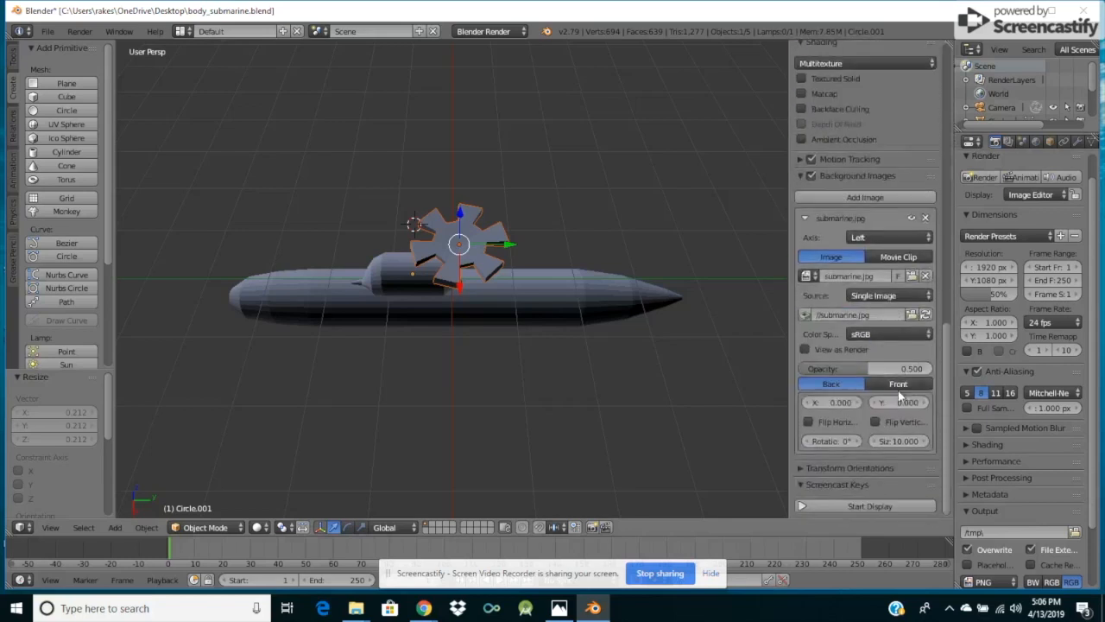
pyautogui.click(872, 506)
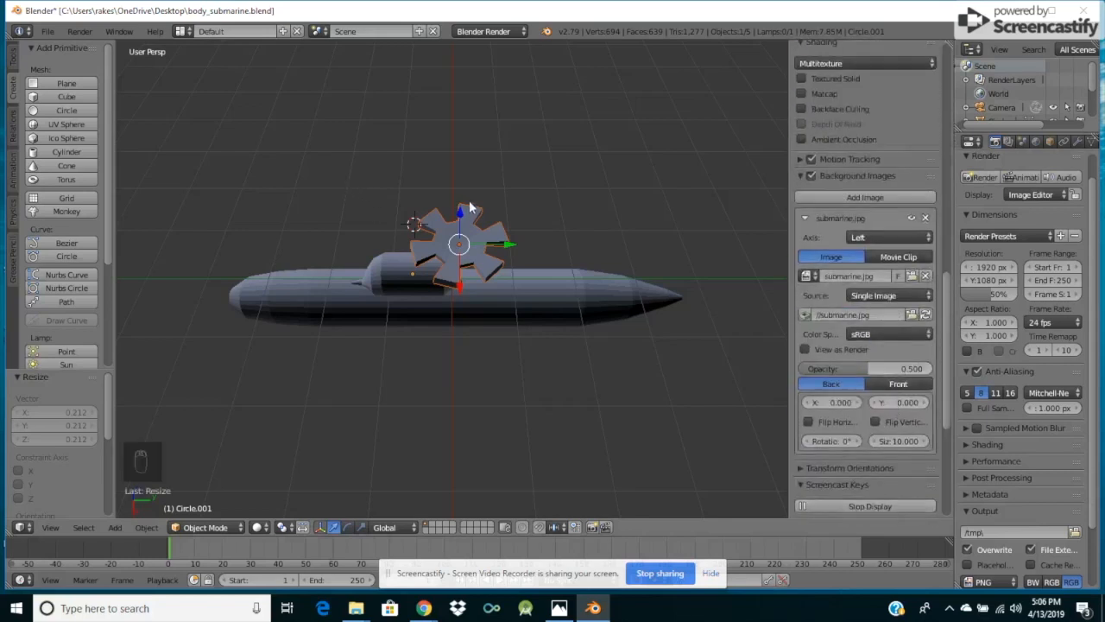
# Rotate the propeller freely by about 23° and tilt it around the global Y axis.
pyautogui.press('r')
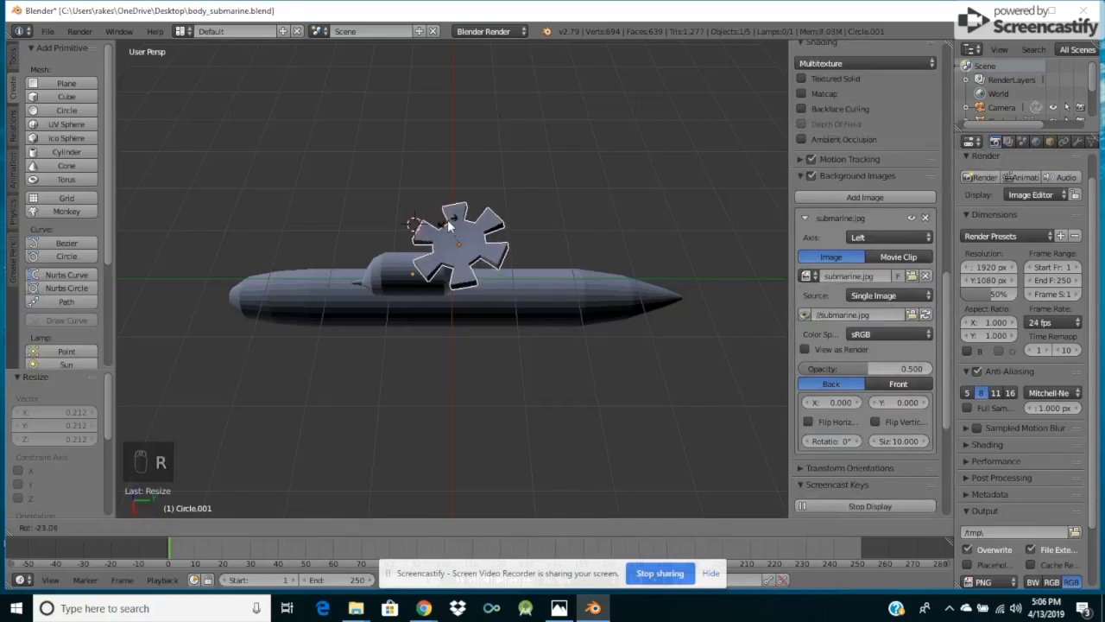
pyautogui.click(448, 225)
pyautogui.press('r')
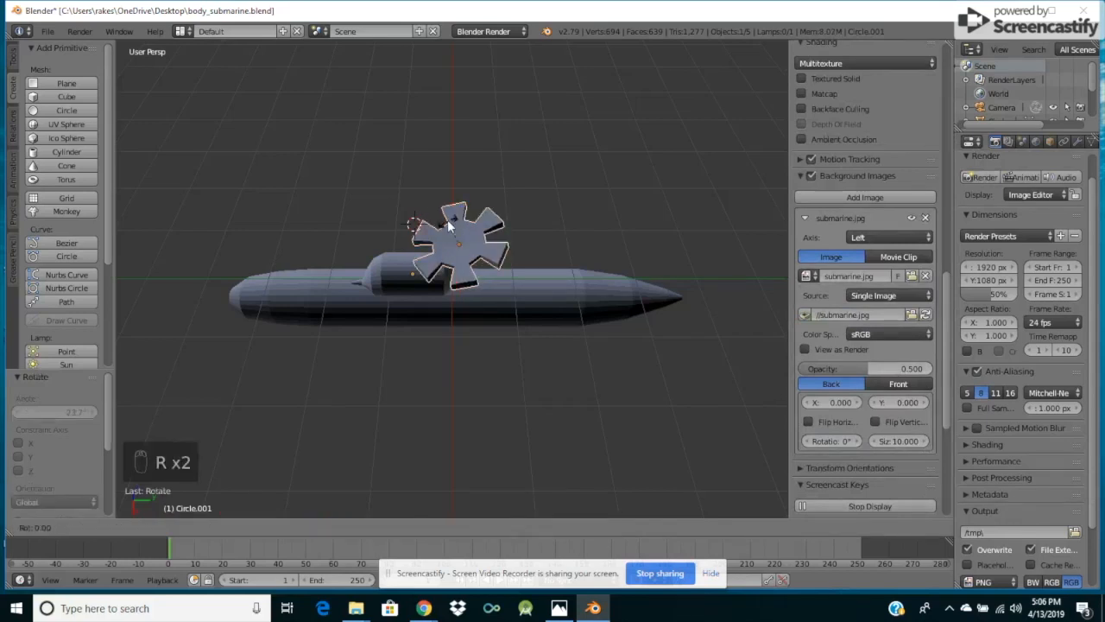
pyautogui.press('y')
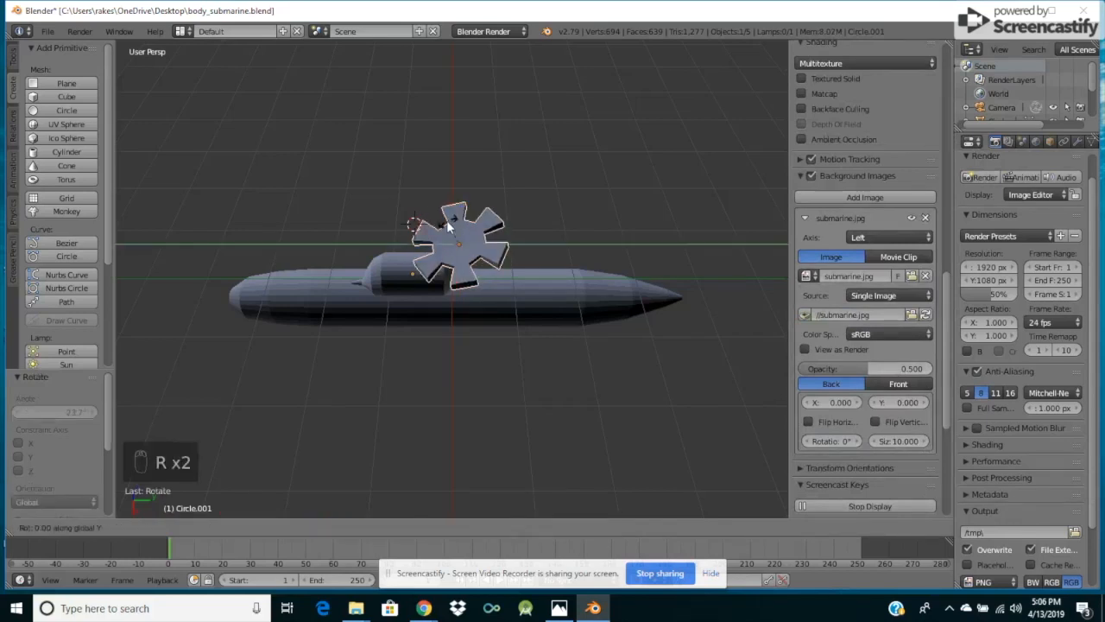
pyautogui.click(478, 233)
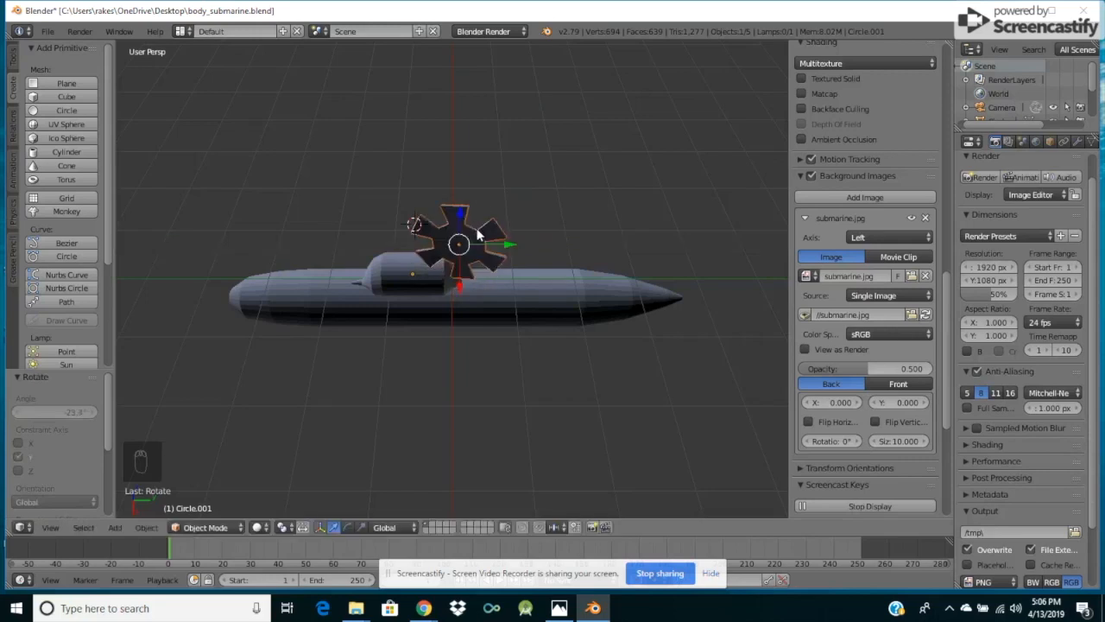
# Rotate the propeller around the global Z axis until it faces along the hull, and turn it about 107° around global Y.
pyautogui.press('r')
pyautogui.press('z')
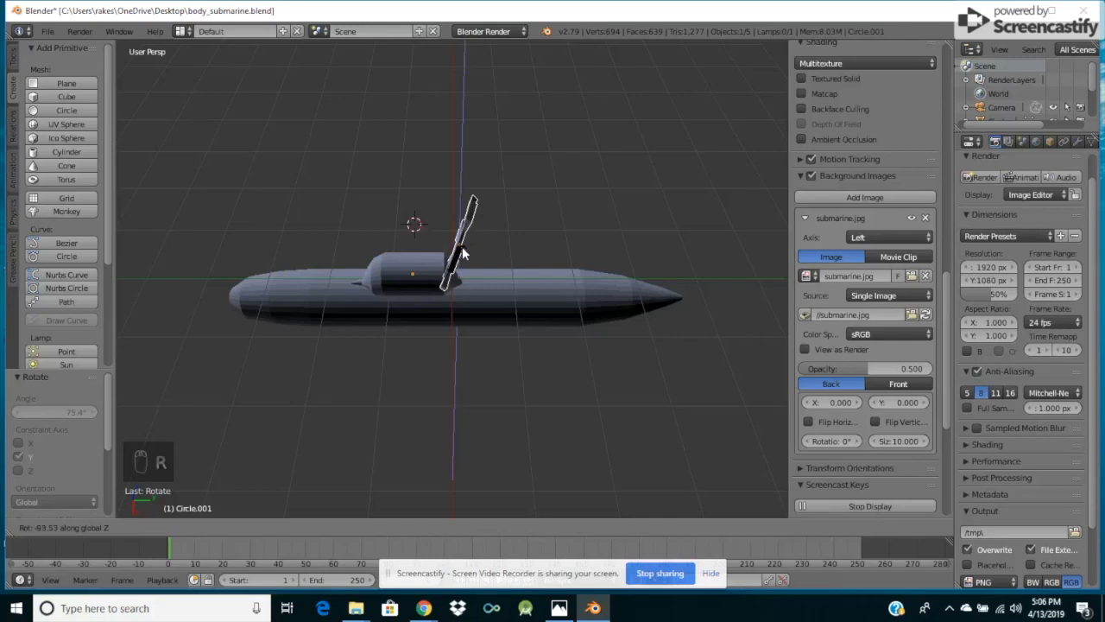
pyautogui.click(464, 251)
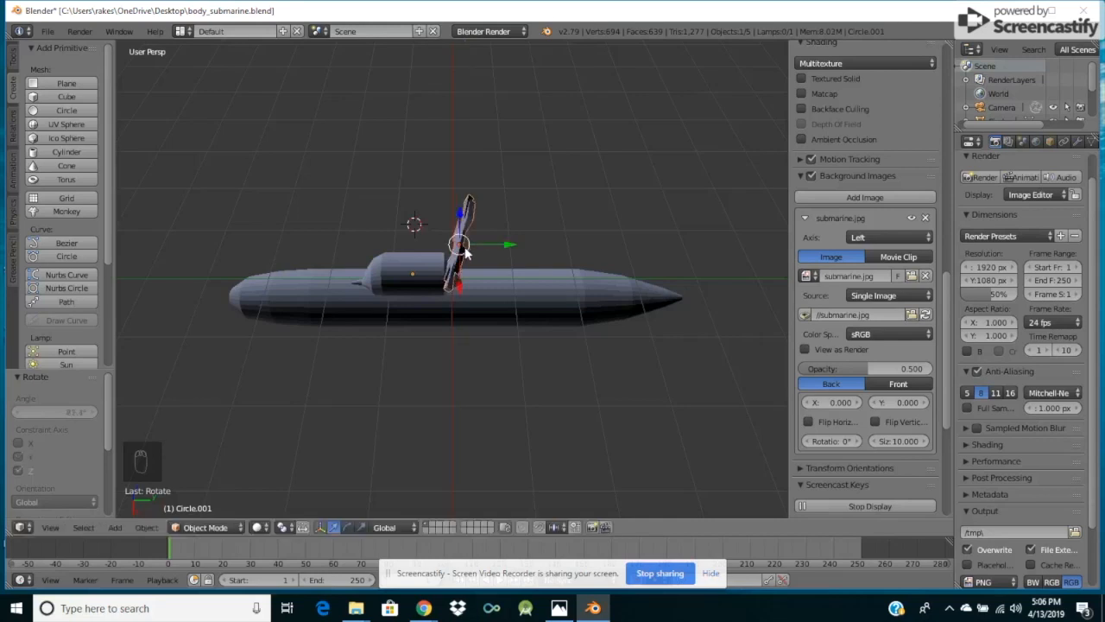
pyautogui.press('r')
pyautogui.press('y')
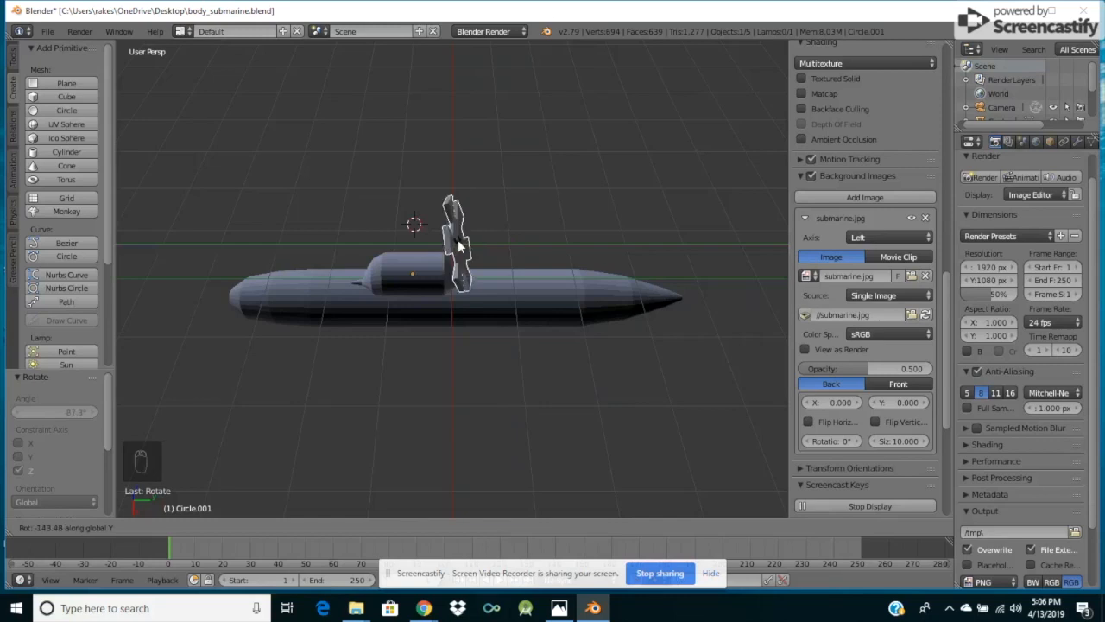
pyautogui.click(458, 240)
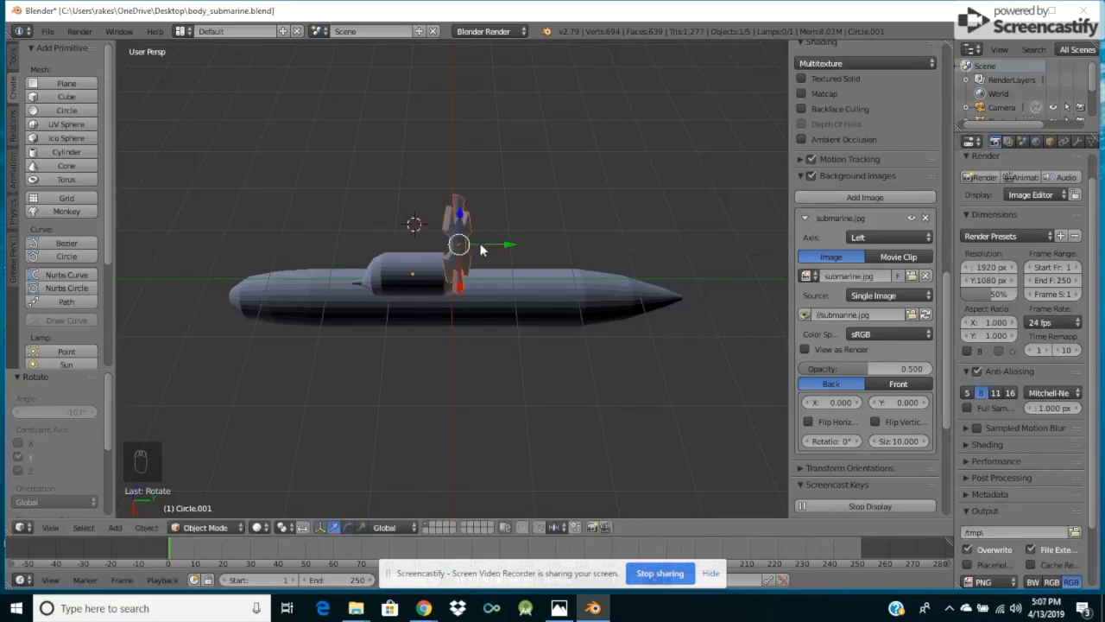
# Move the propeller about 3.221 along Y to the submarine's pointed stern.
pyautogui.press('g')
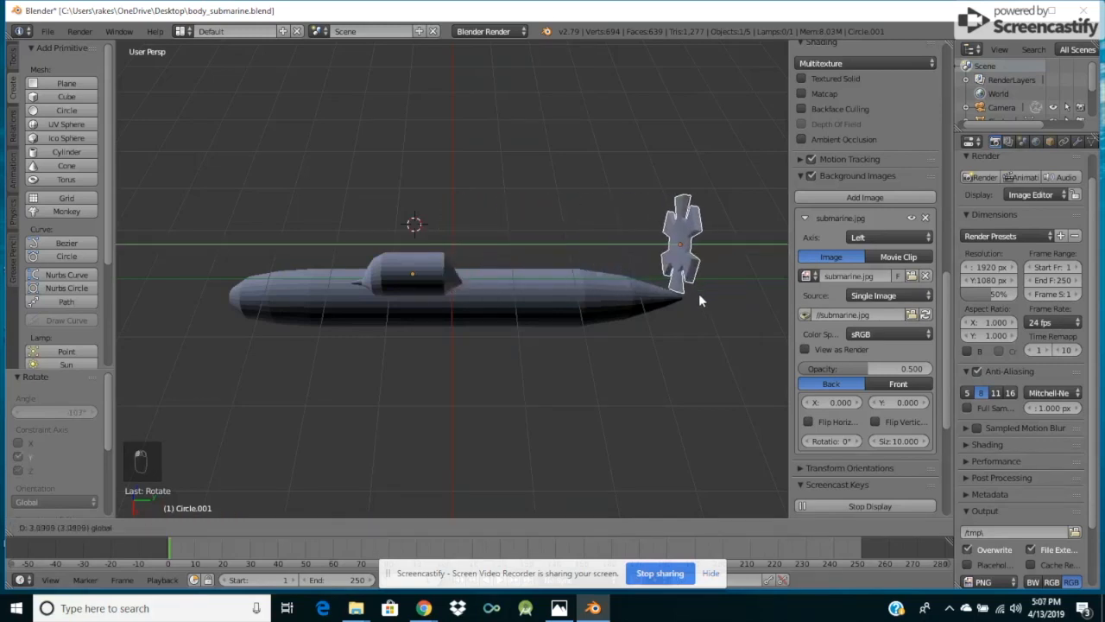
pyautogui.click(706, 297)
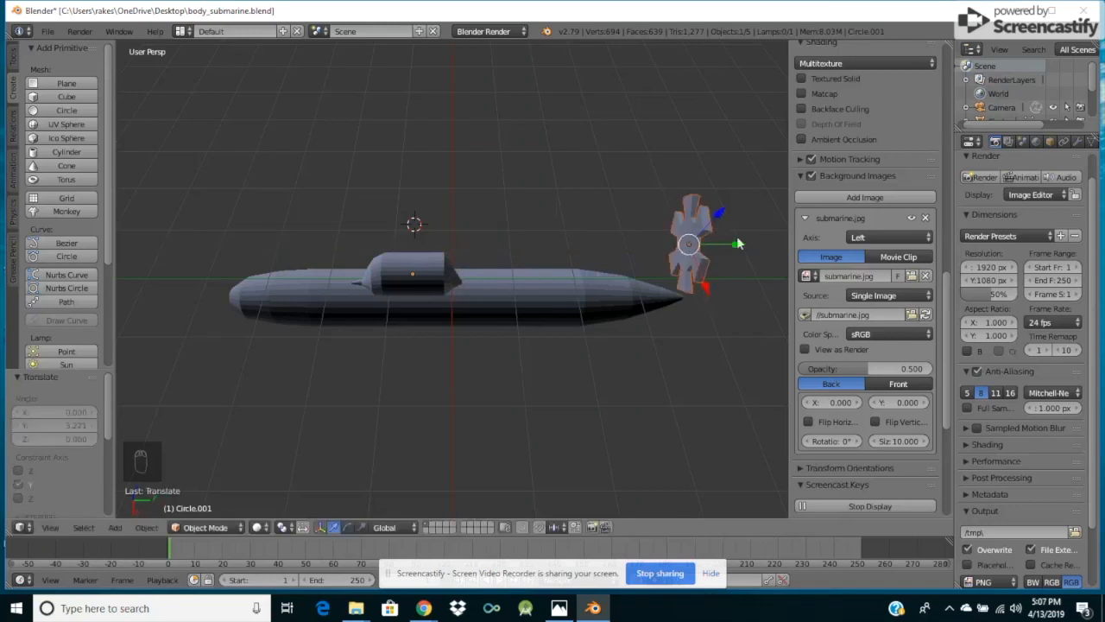
pyautogui.press('KP_8')
pyautogui.press('KP_8')
pyautogui.press('KP_8')
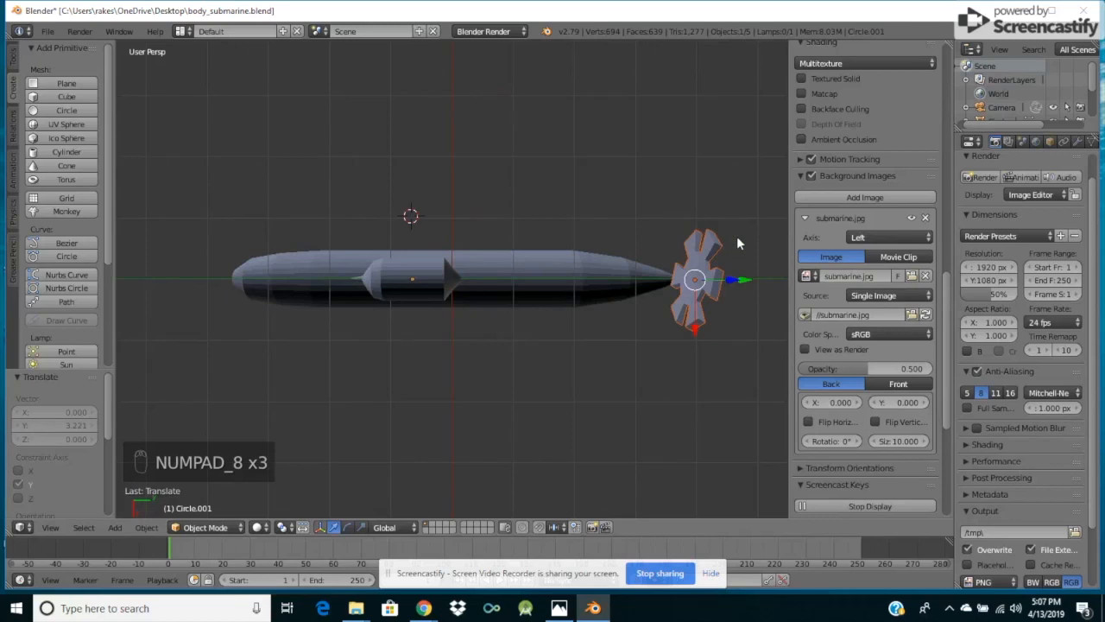
# Lower the propeller about 1.492 along Z to line it up with the hull's centre axis.
pyautogui.press('KP_6')
pyautogui.press('KP_6')
pyautogui.press('KP_6')
pyautogui.press('KP_6')
pyautogui.press('KP_2')
pyautogui.press('KP_2')
pyautogui.press('KP_2')
pyautogui.press('KP_2')
pyautogui.press('KP_2')
pyautogui.press('KP_2')
pyautogui.press('KP_2')
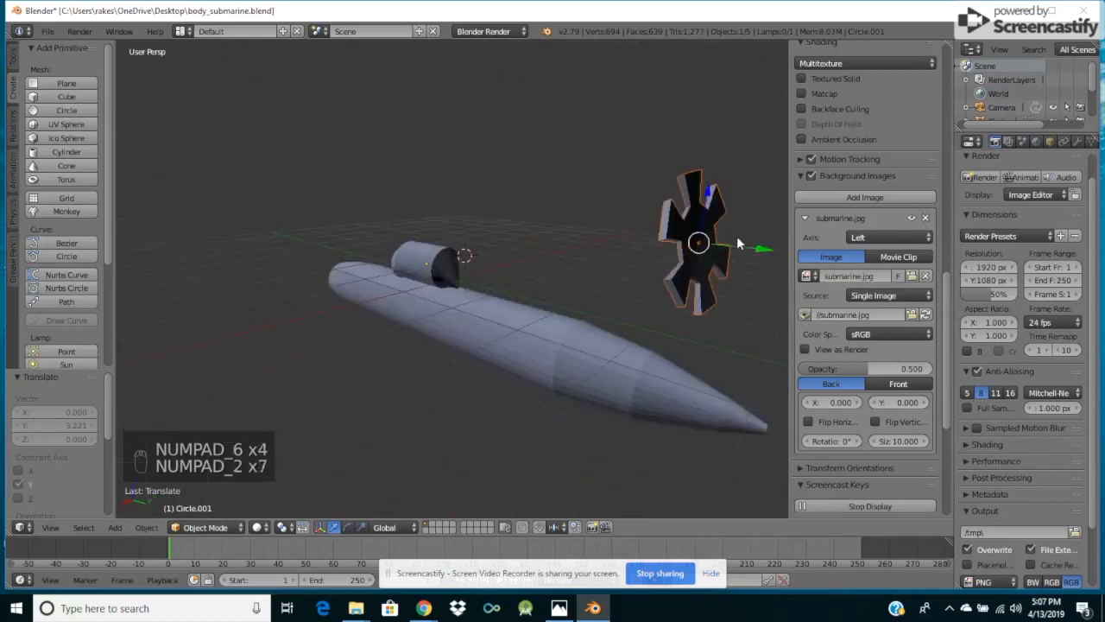
pyautogui.press('KP_4')
pyautogui.press('KP_6')
pyautogui.press('KP_6')
pyautogui.press('KP_6')
pyautogui.press('KP_6')
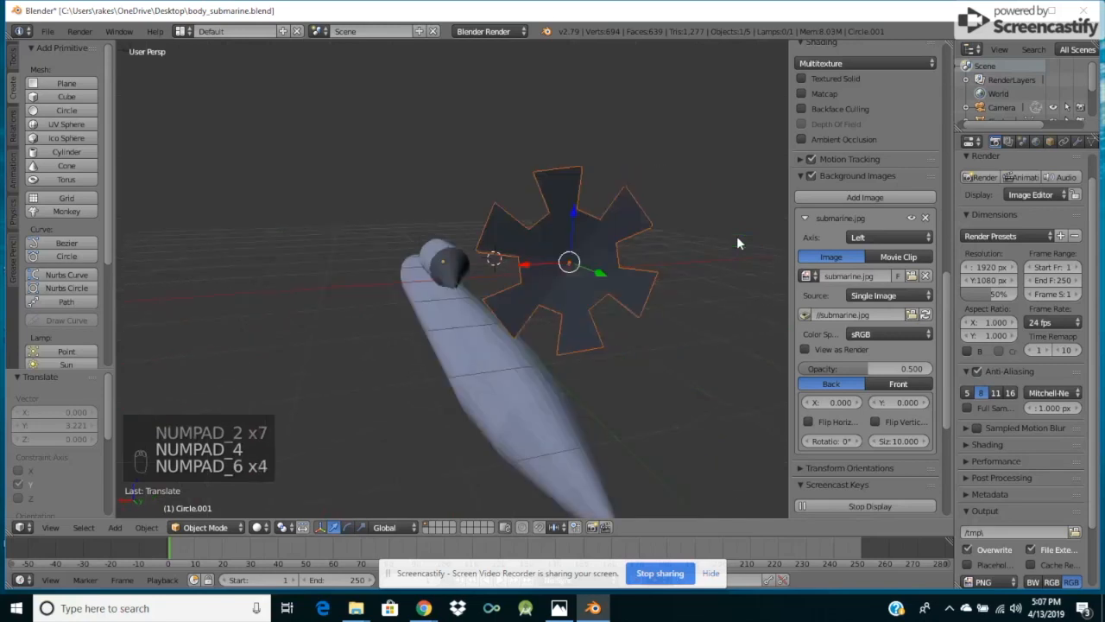
pyautogui.press('KP_6')
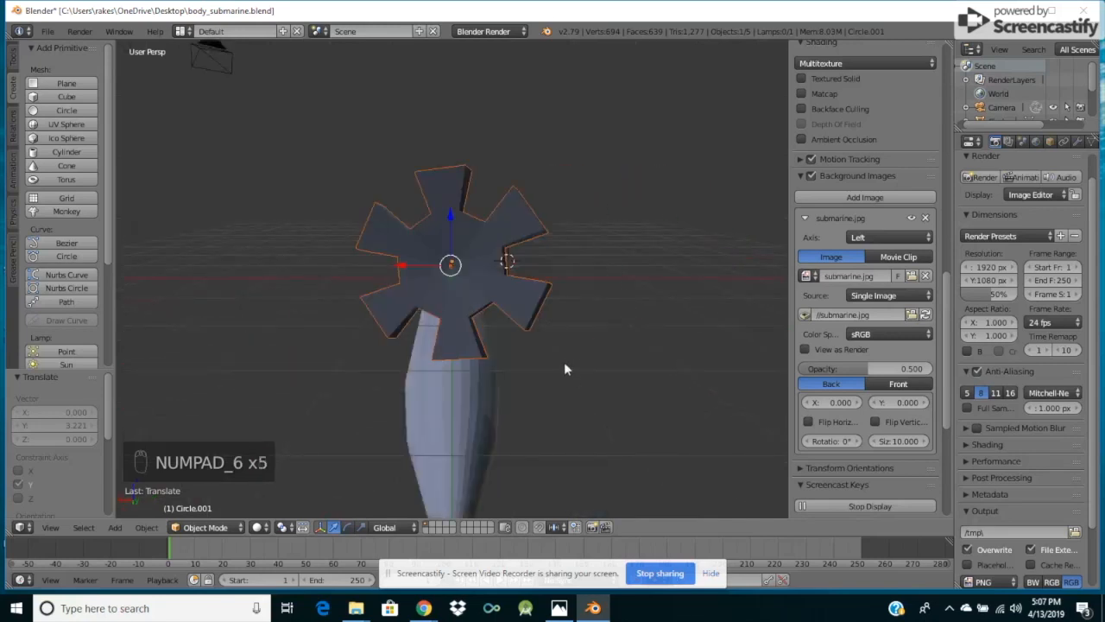
pyautogui.scroll(-4, 578, 339)
pyautogui.moveTo(452, 230); pyautogui.dragTo(449, 323)
# Shift the propeller about 0.79 further along Y so it sits at the tip of the tail.
pyautogui.press('KP_4')
pyautogui.press('KP_4')
pyautogui.press('KP_4')
pyautogui.press('KP_4')
pyautogui.press('KP_4')
pyautogui.press('KP_4')
pyautogui.press('KP_4')
pyautogui.press('KP_4')
pyautogui.press('KP_4')
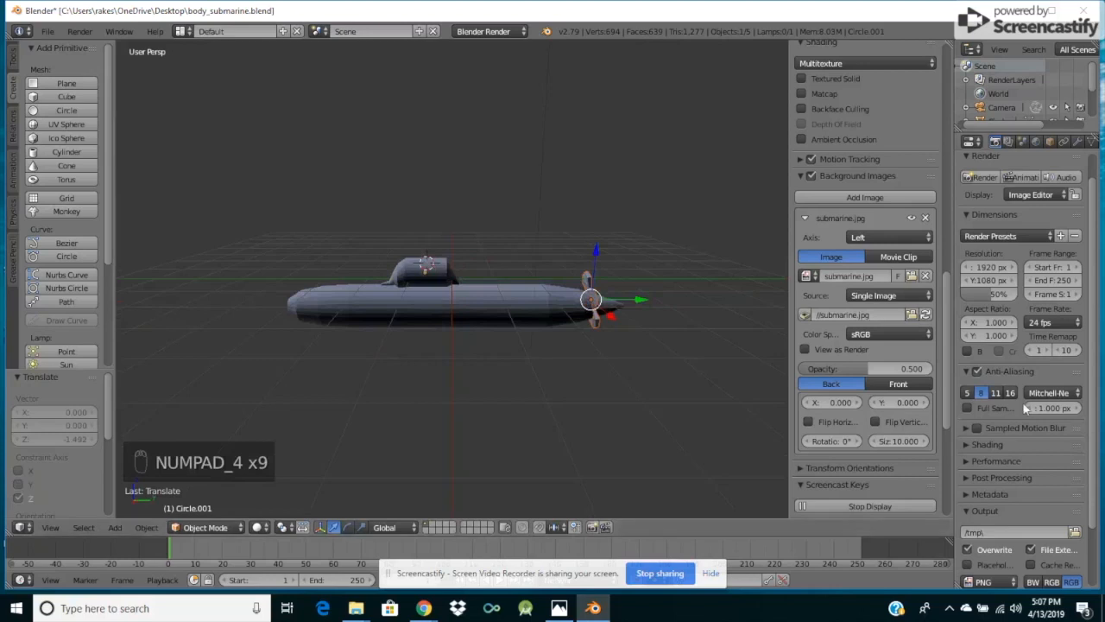
pyautogui.moveTo(639, 304); pyautogui.dragTo(670, 298)
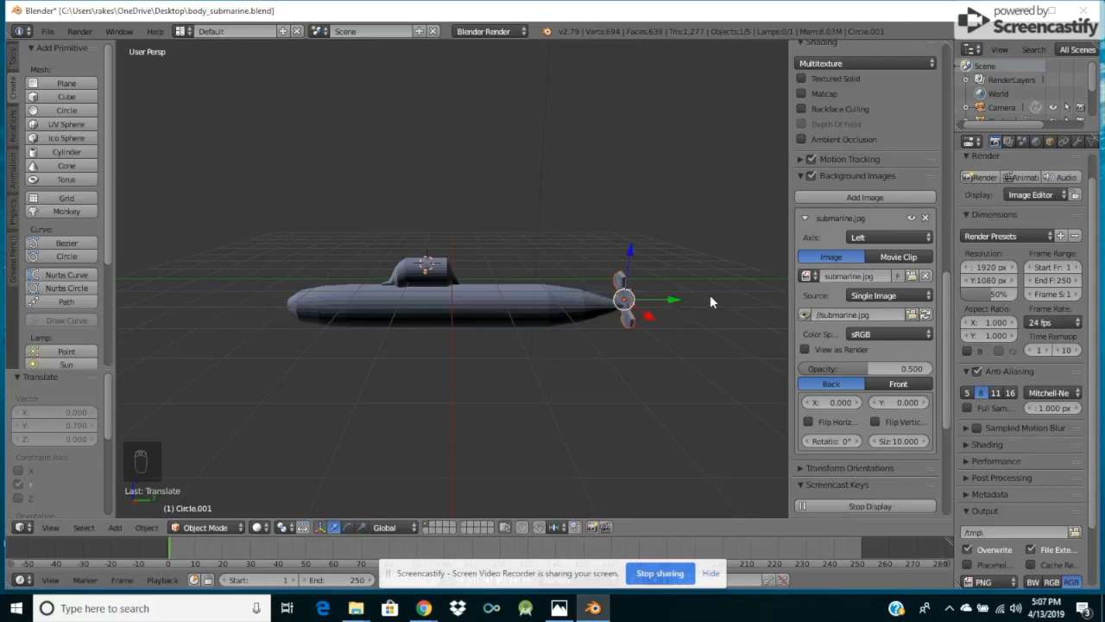
# Examine the propeller's placement on the tail from the side and from behind.
pyautogui.press('KP_4')
pyautogui.press('KP_6')
pyautogui.press('KP_6')
pyautogui.press('KP_6')
pyautogui.press('KP_6')
pyautogui.press('KP_6')
pyautogui.press('KP_6')
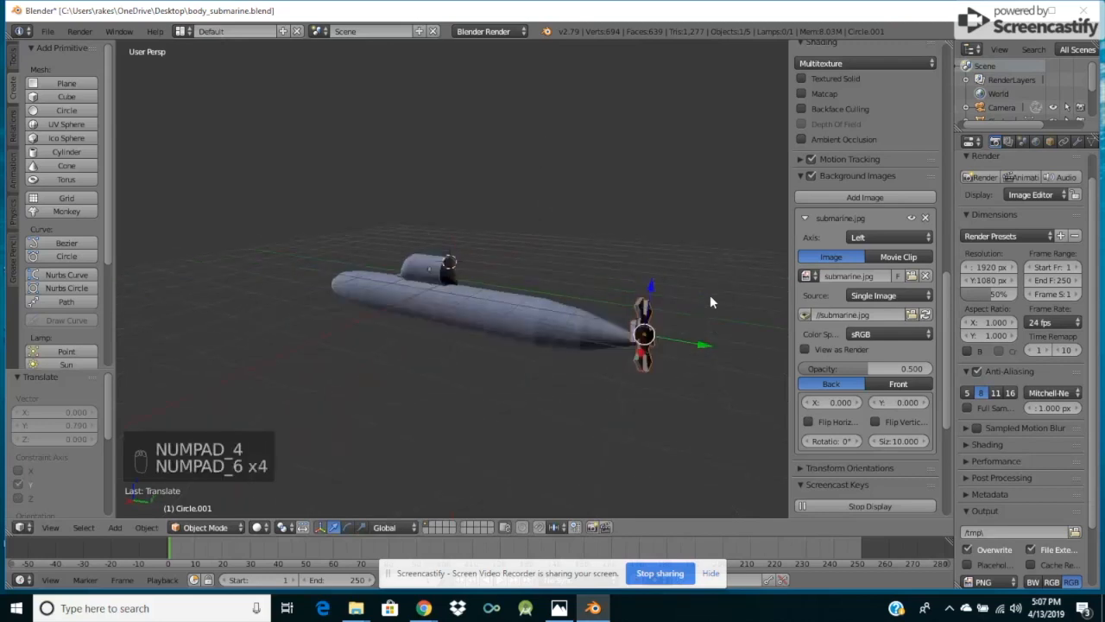
pyautogui.press('KP_6')
pyautogui.press('KP_6')
pyautogui.press('KP_6')
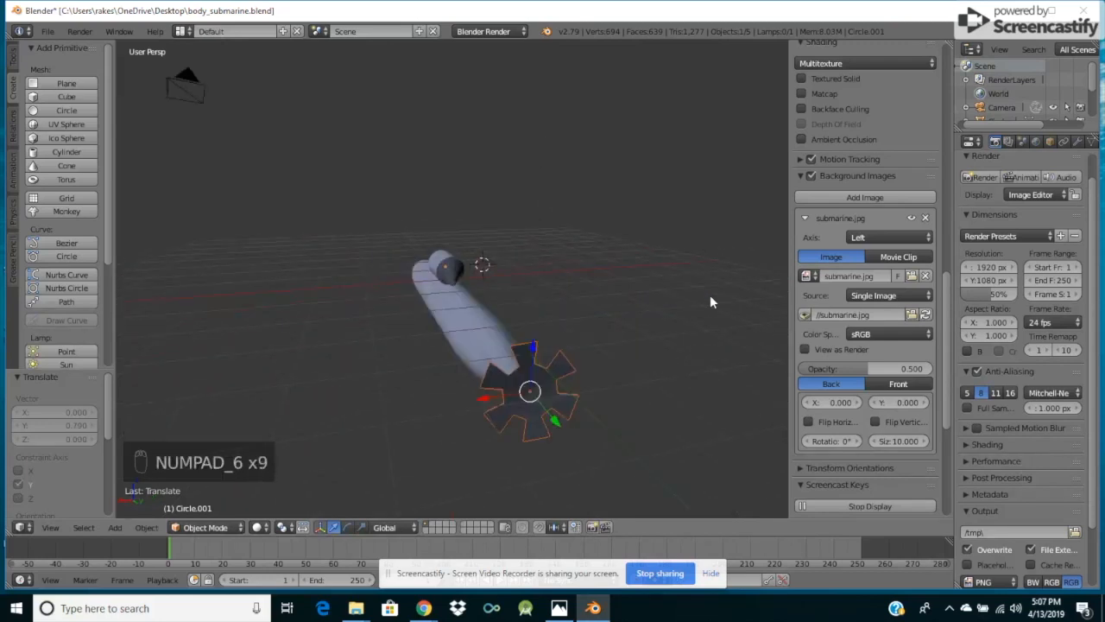
pyautogui.press('KP_4')
pyautogui.press('KP_4')
pyautogui.press('KP_4')
pyautogui.press('KP_4')
pyautogui.press('KP_4')
pyautogui.press('KP_4')
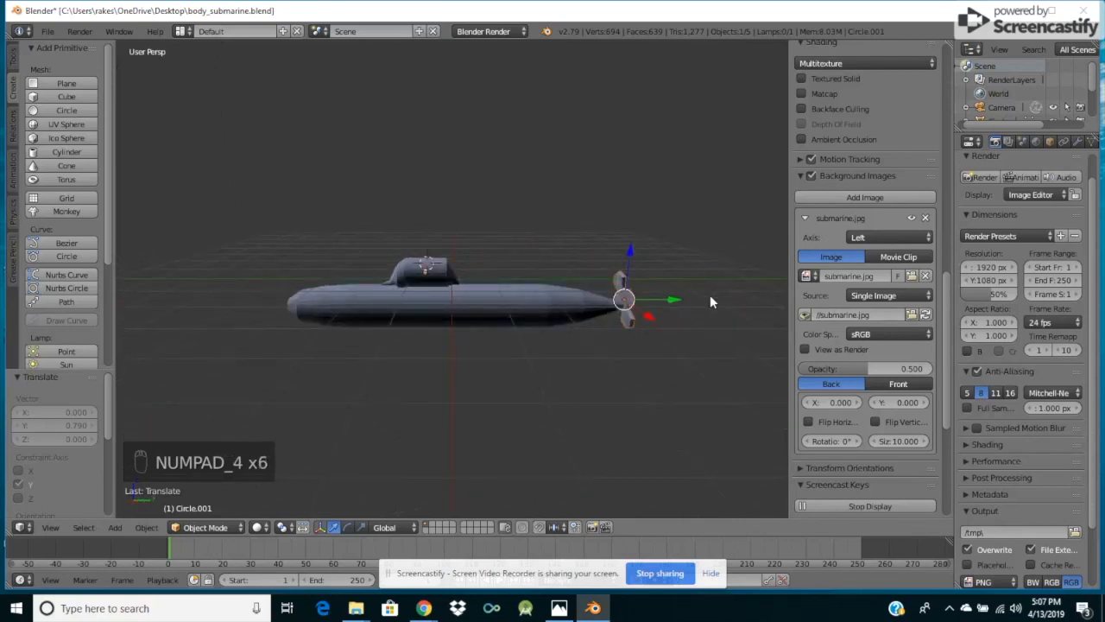
# Rotate the propeller about 30.9° around the global Y axis.
pyautogui.press('r')
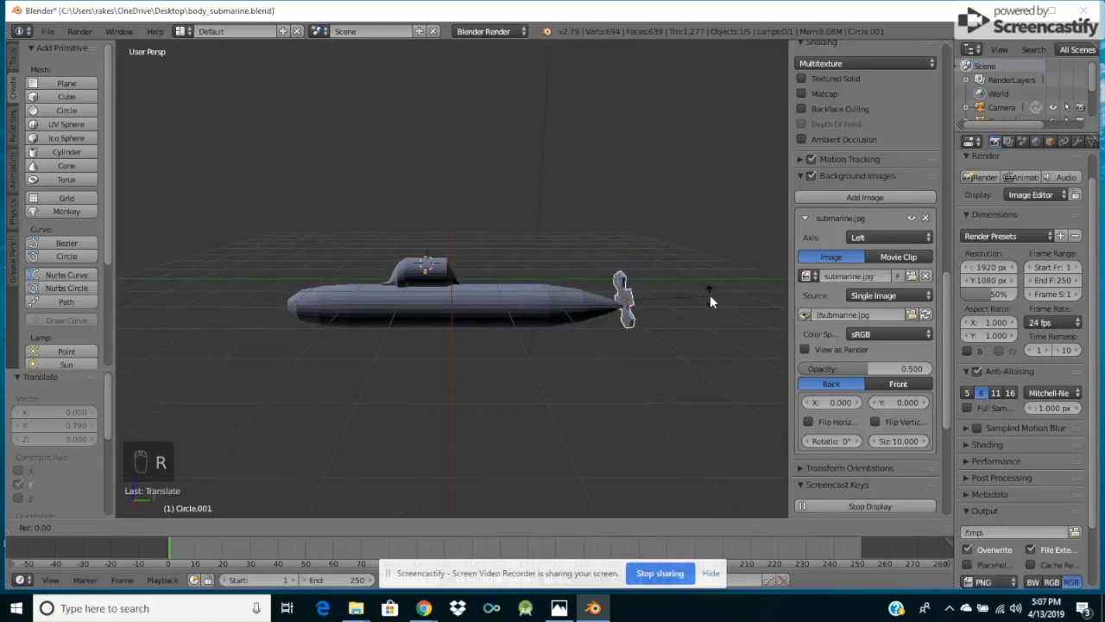
pyautogui.press('y')
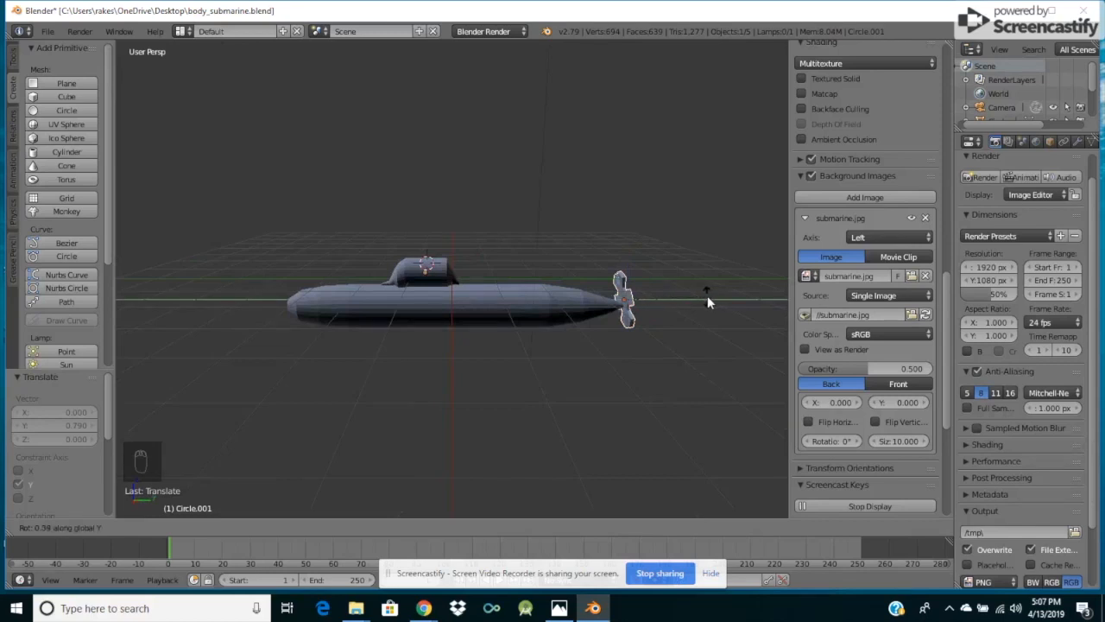
pyautogui.click(641, 308)
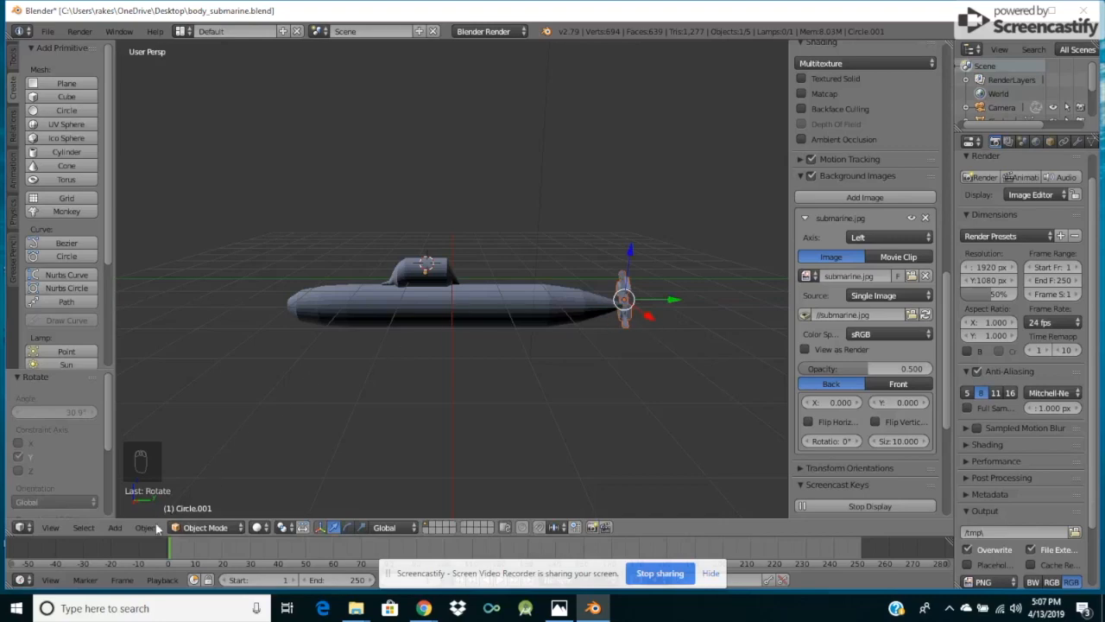
# Switch the 3D view to orthographic projection and show the submarine from the left side.
pyautogui.click(60, 534)
pyautogui.click(48, 529)
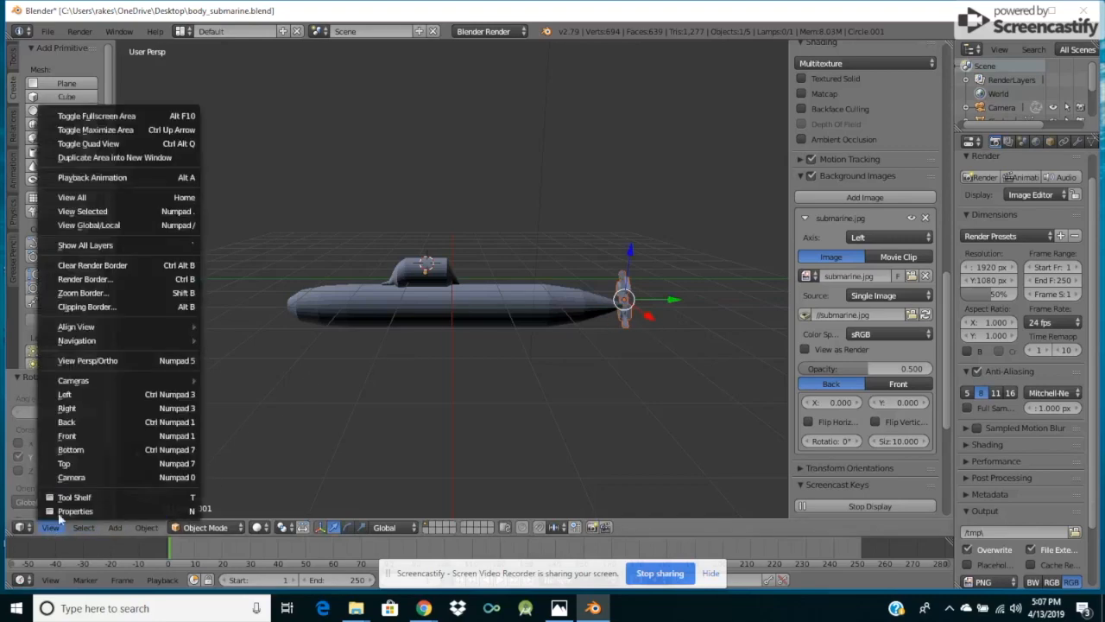
pyautogui.click(143, 361)
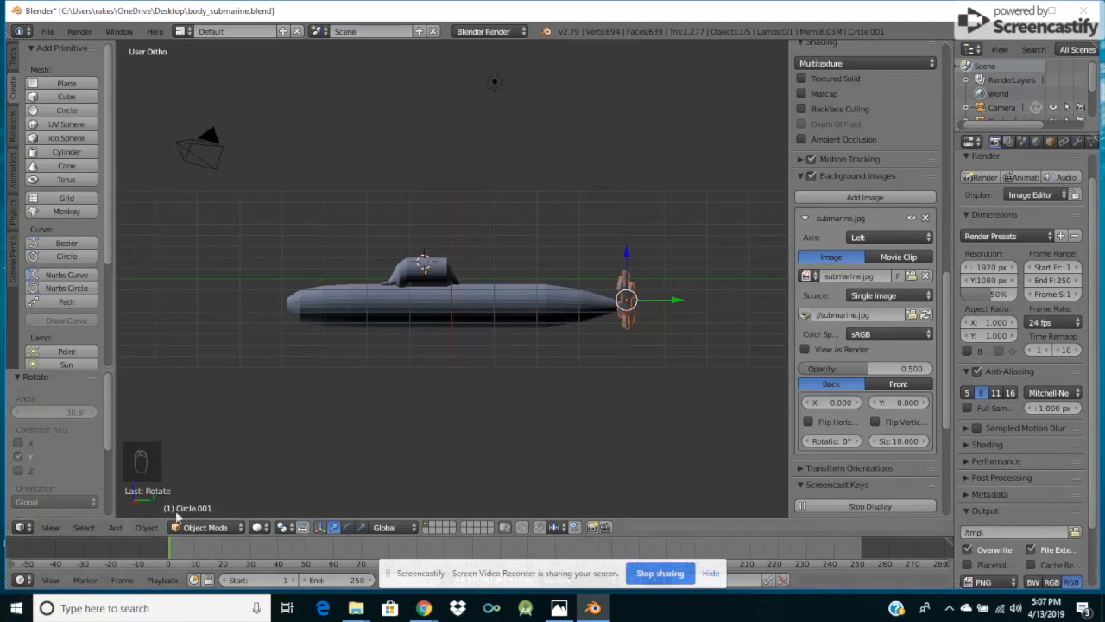
pyautogui.click(50, 527)
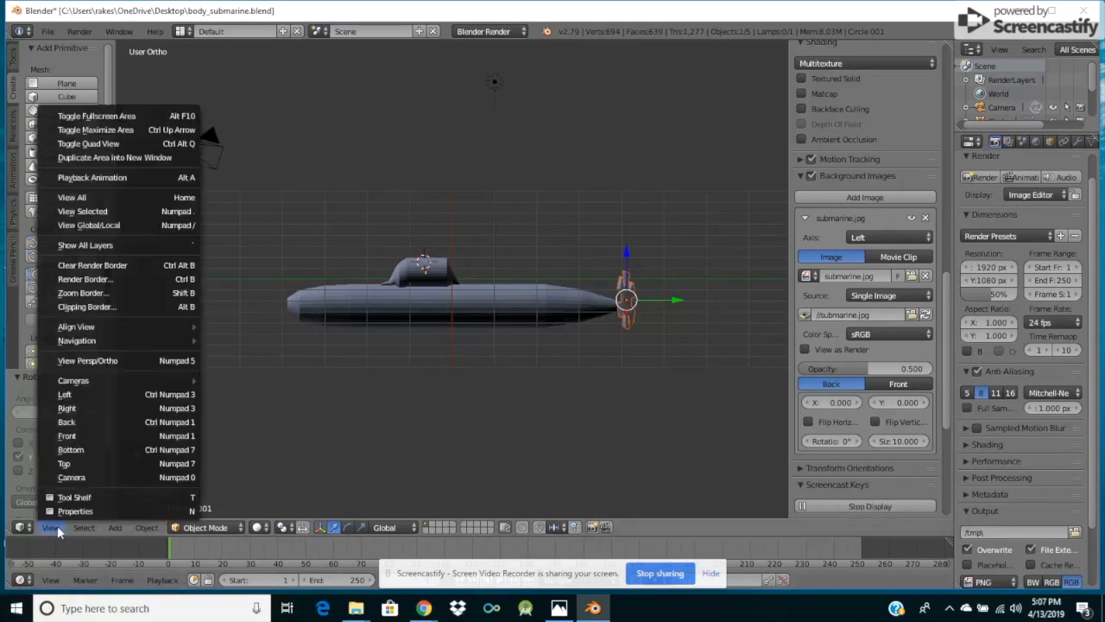
pyautogui.click(130, 395)
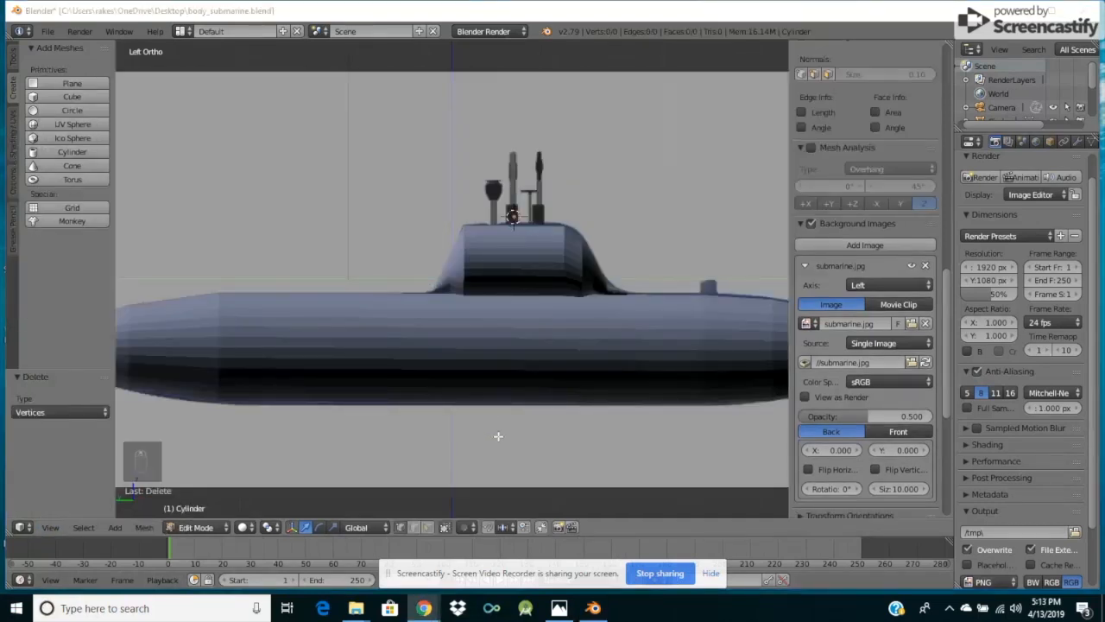
# Add a cylinder with 12 vertices at the 3D cursor on top of the conning tower.
pyautogui.scroll(-1, 574, 294)
pyautogui.scroll(-1, 513, 279)
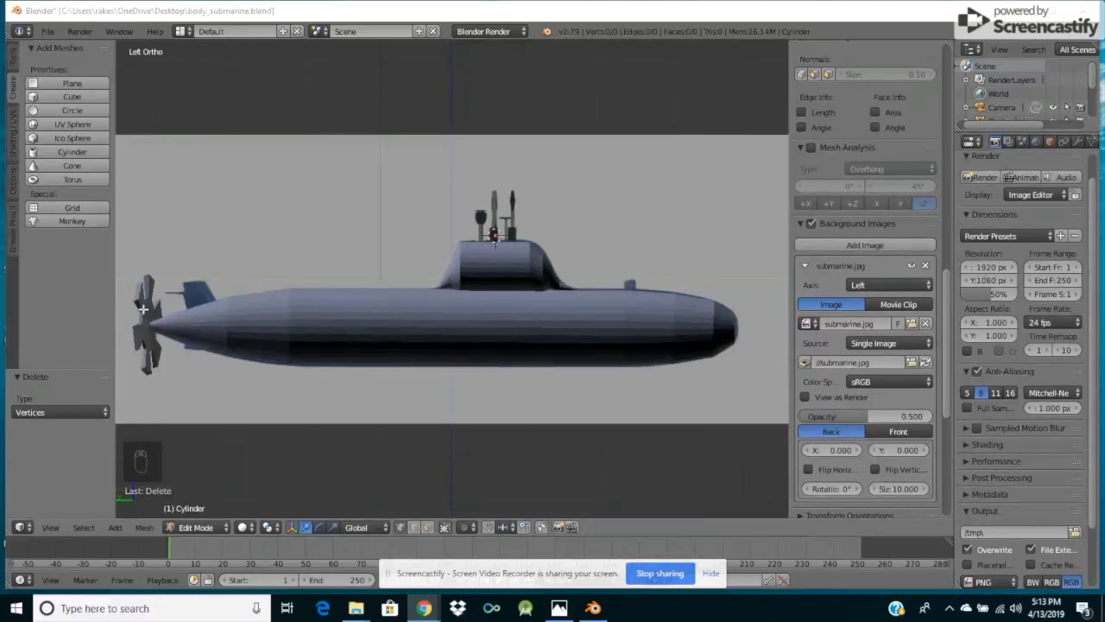
pyautogui.scroll(1, 379, 324)
pyautogui.scroll(1, 379, 323)
pyautogui.scroll(-1, 378, 323)
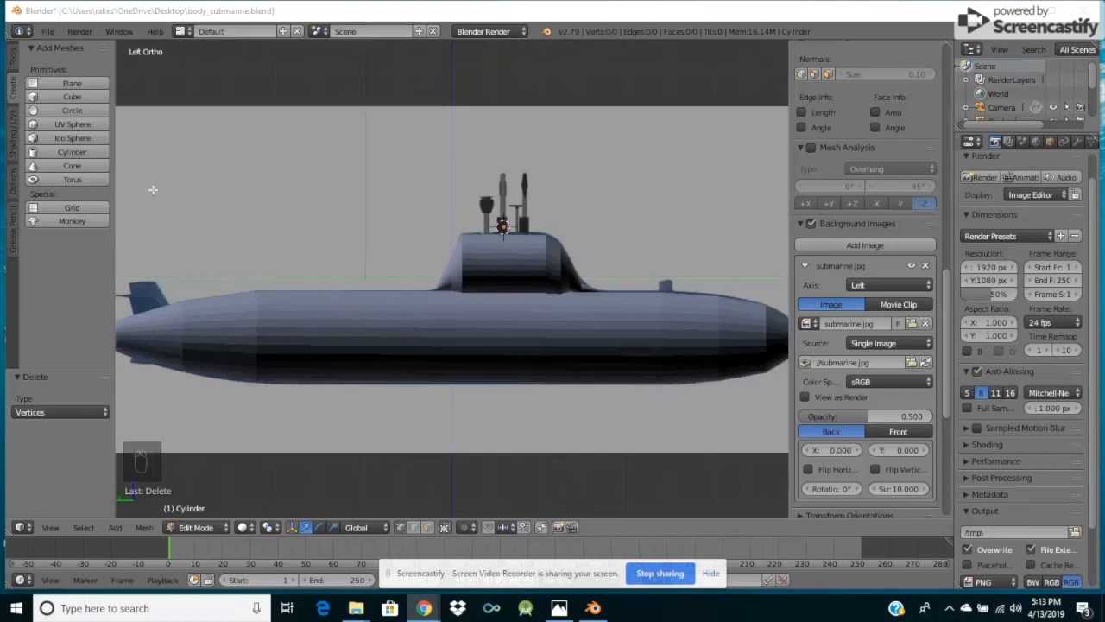
pyautogui.click(16, 97)
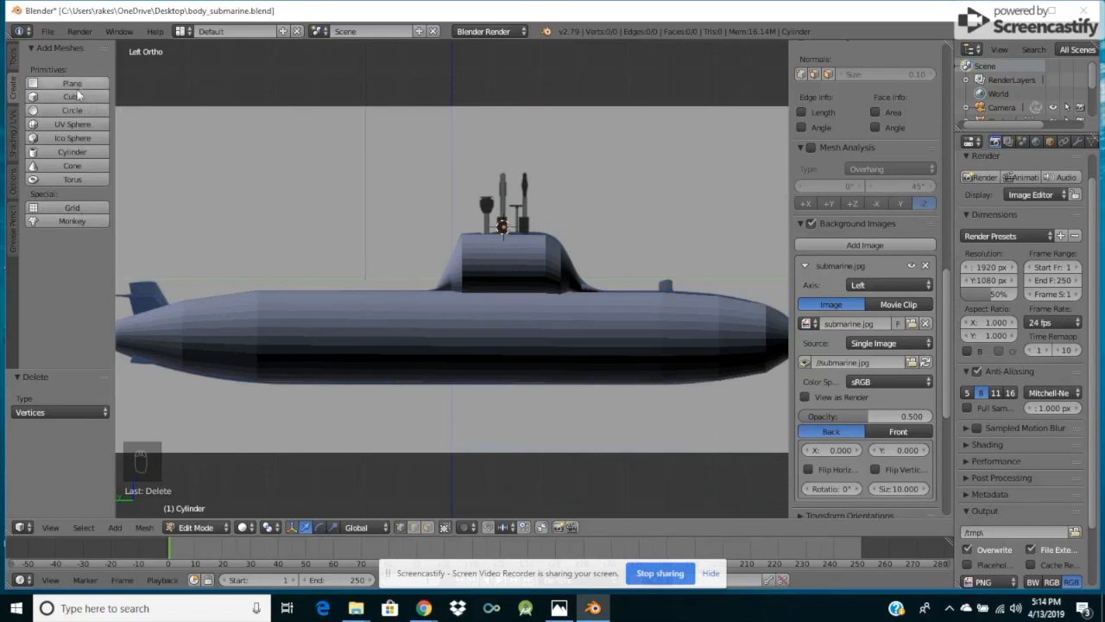
pyautogui.click(68, 151)
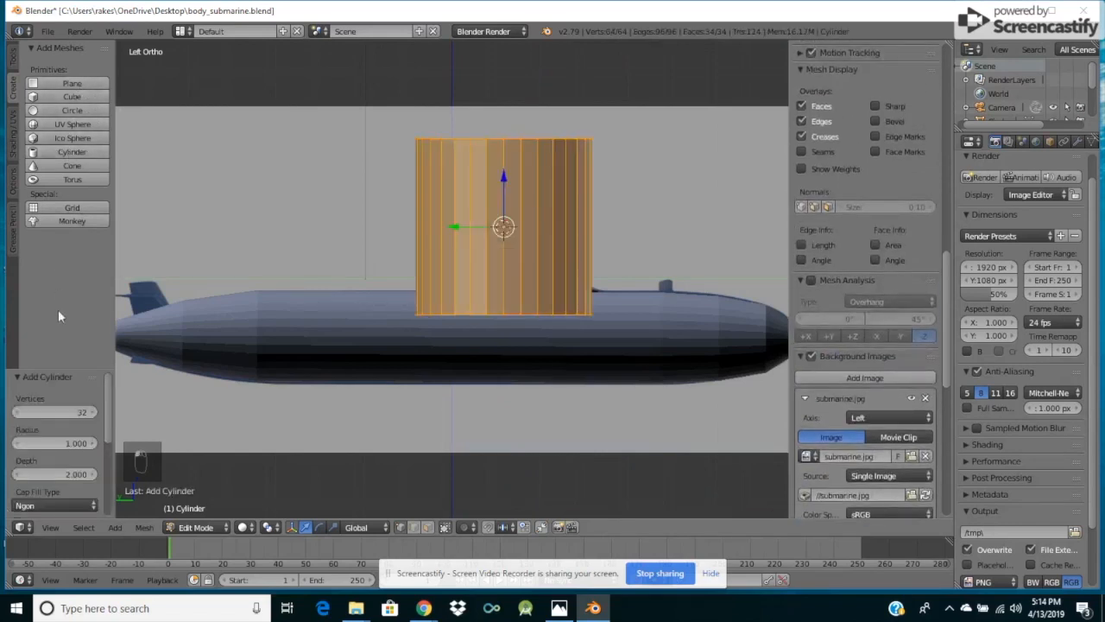
pyautogui.click(68, 418)
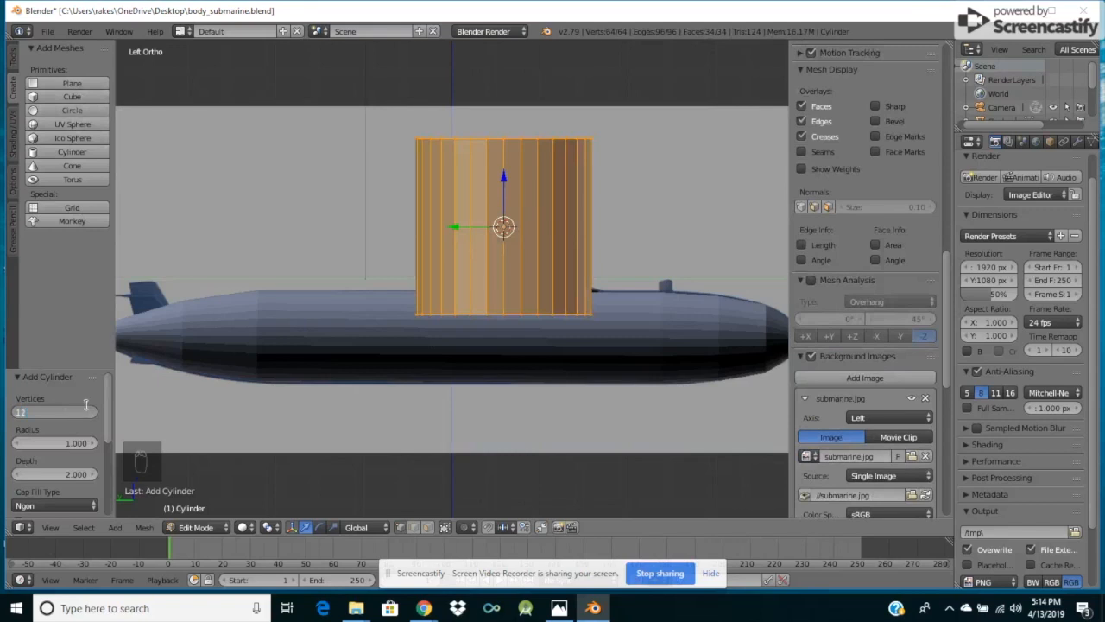
pyautogui.press('Return')
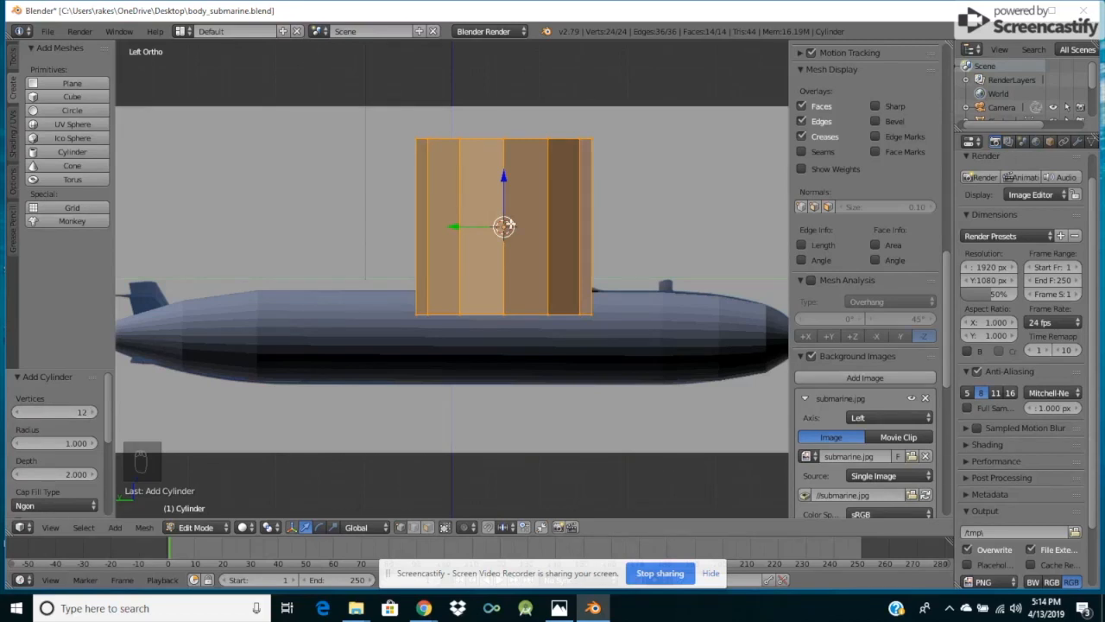
# Scale the new cylinder to about 0.345 along Y and about 1.26 along Z.
pyautogui.press('s')
pyautogui.press('y')
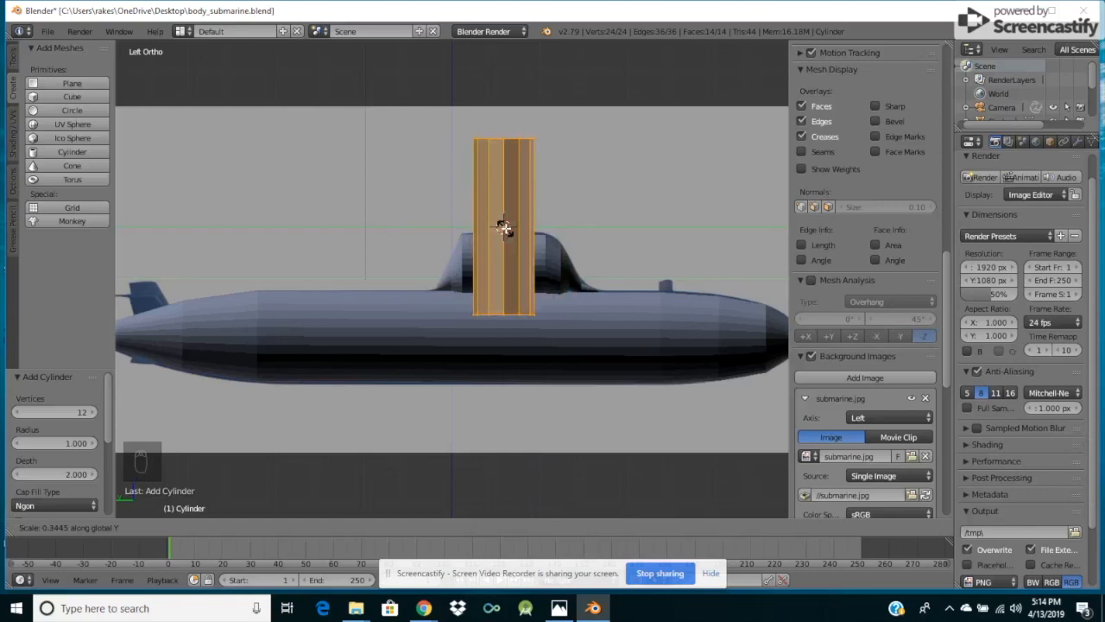
pyautogui.click(503, 227)
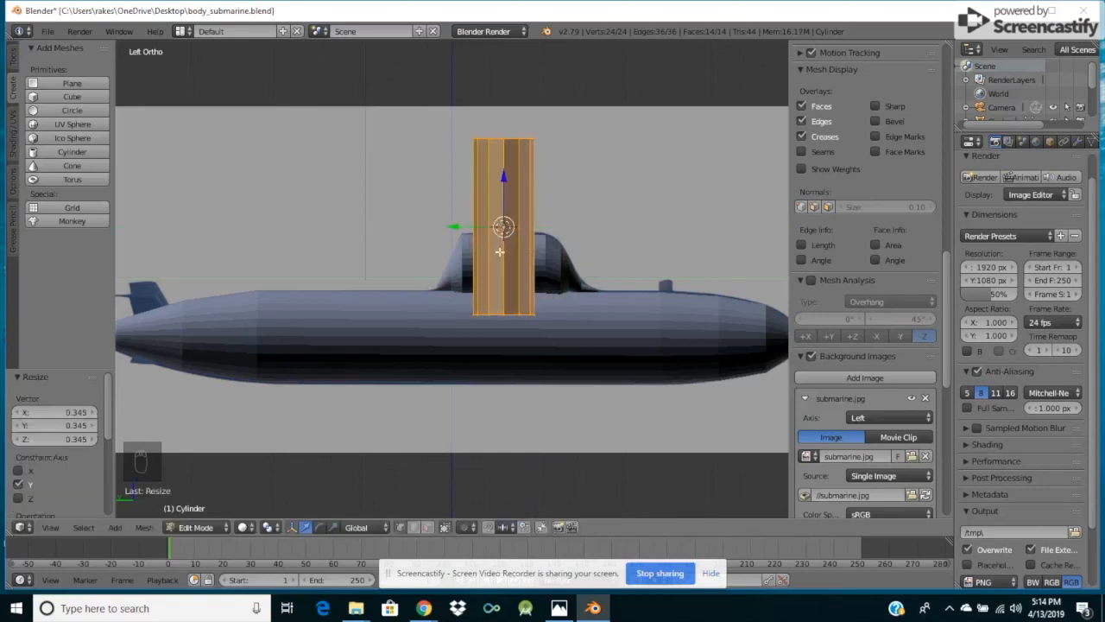
pyautogui.press('s')
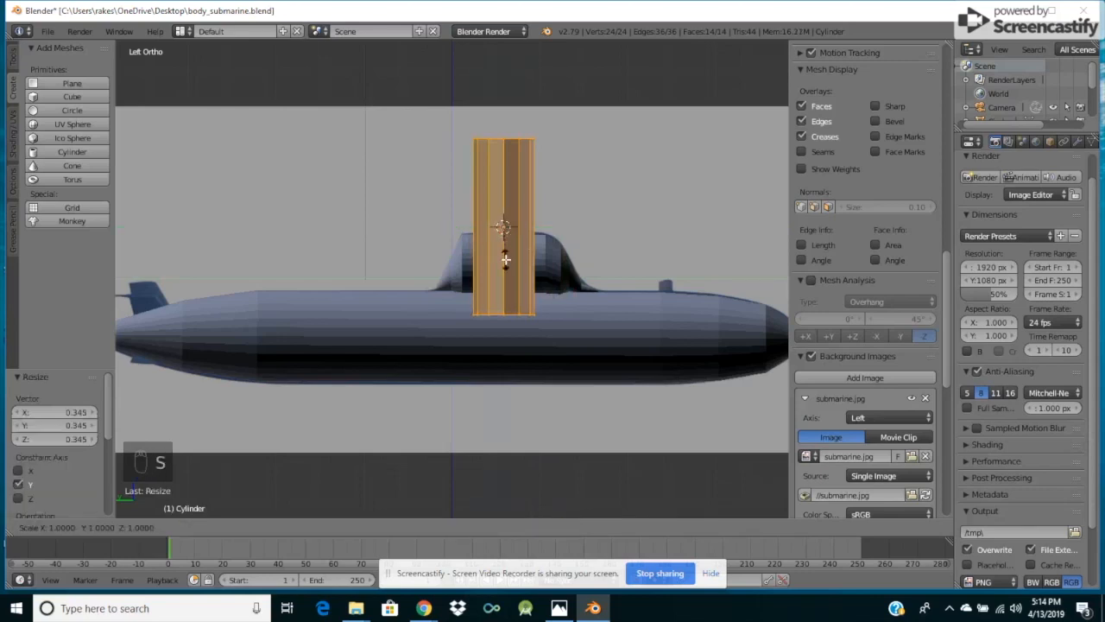
pyautogui.press('z')
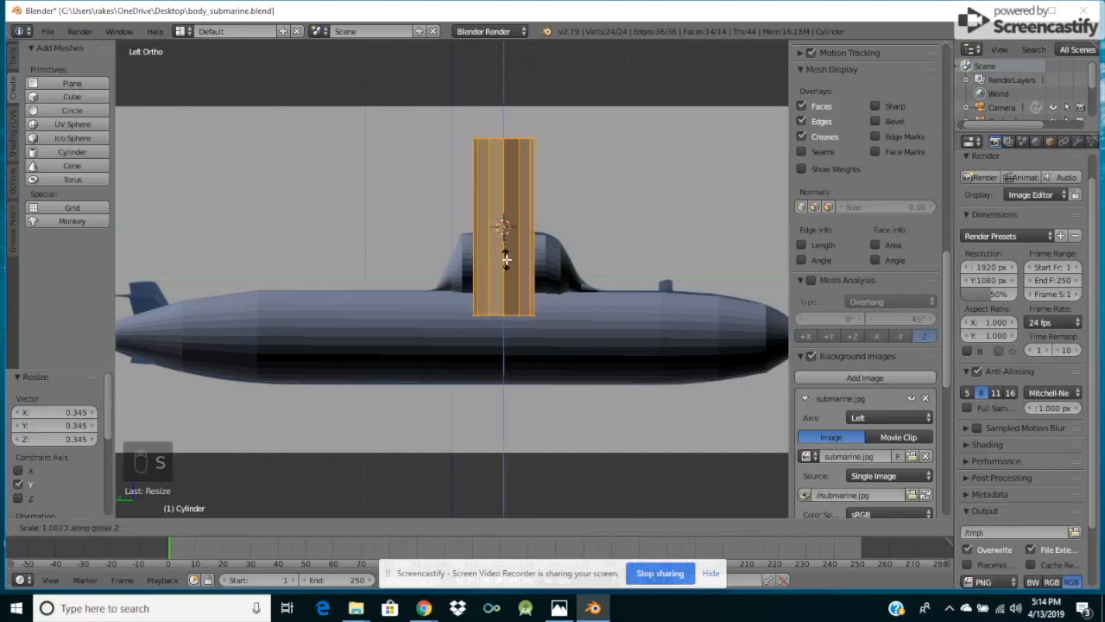
pyautogui.click(510, 269)
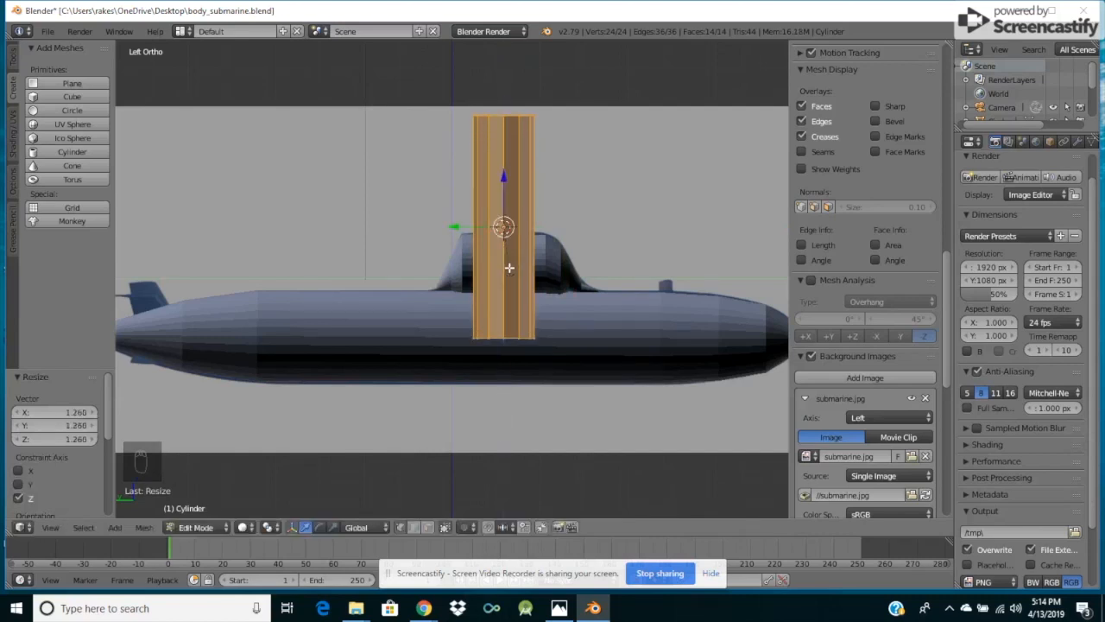
# Narrow the cylinder further by scaling it to about 0.338 along Y.
pyautogui.press('s')
pyautogui.press('y')
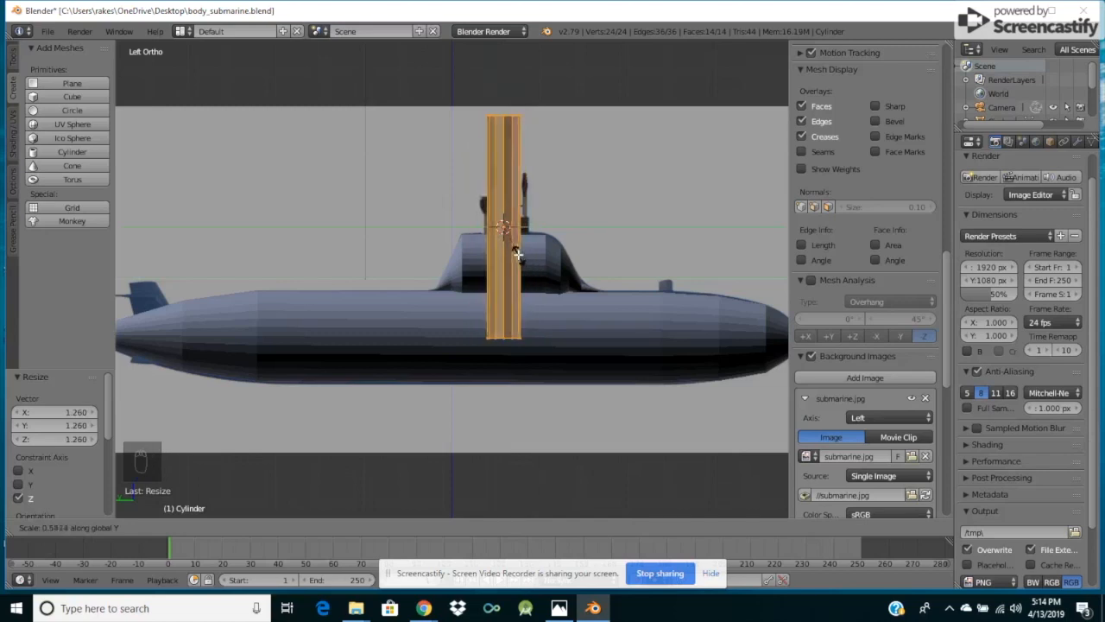
pyautogui.click(507, 248)
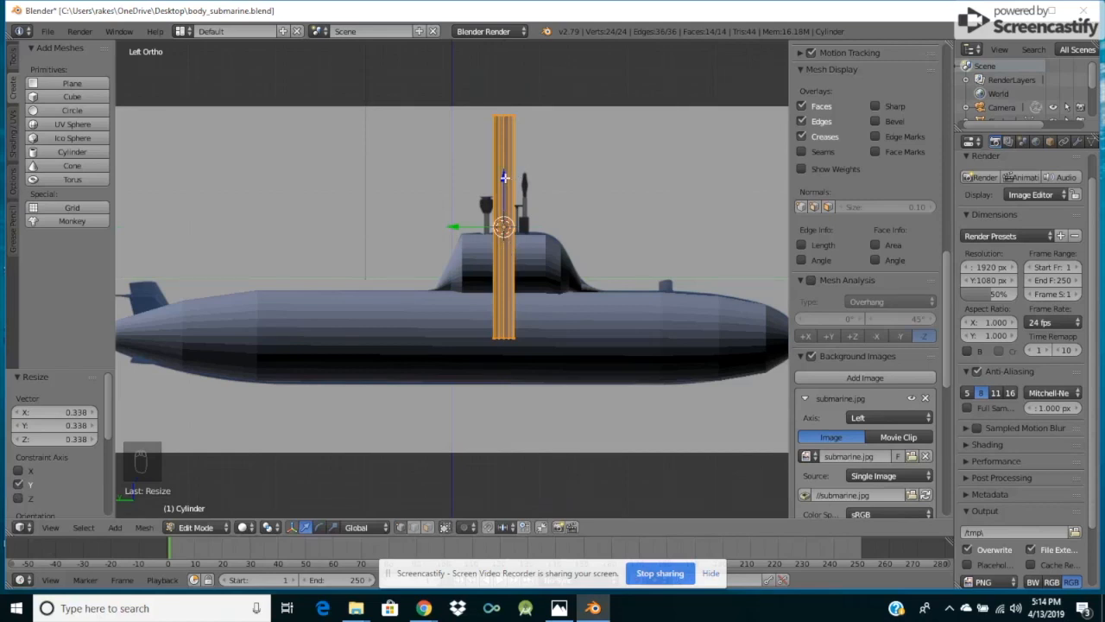
# Raise the cylinder about 1.185 along Z so its base rests on top of the conning tower.
pyautogui.press('g')
pyautogui.press('z')
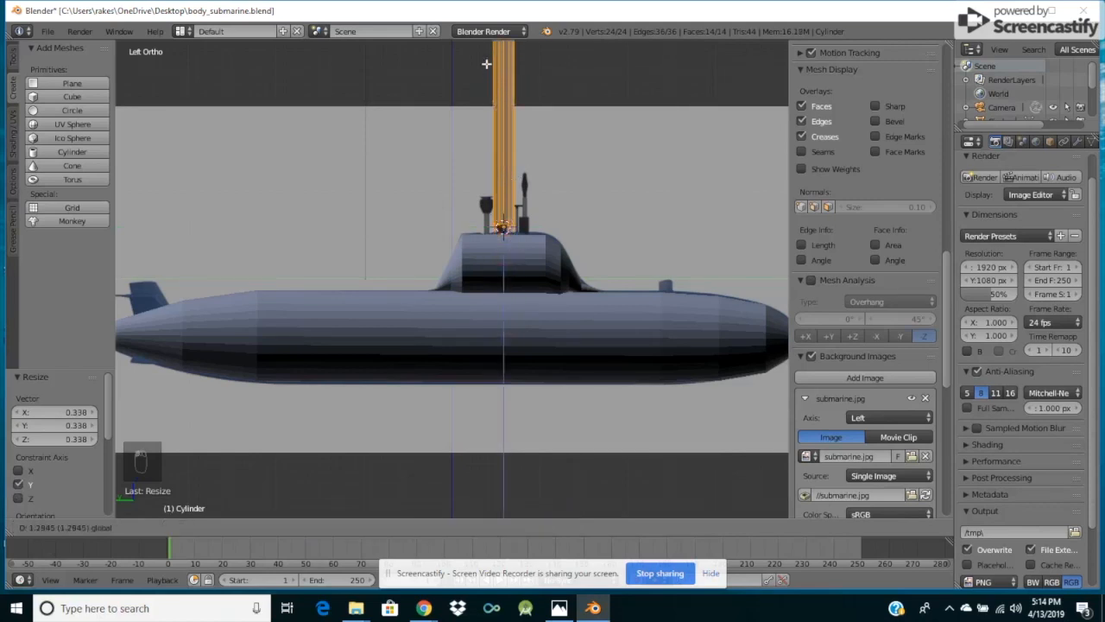
pyautogui.click(488, 75)
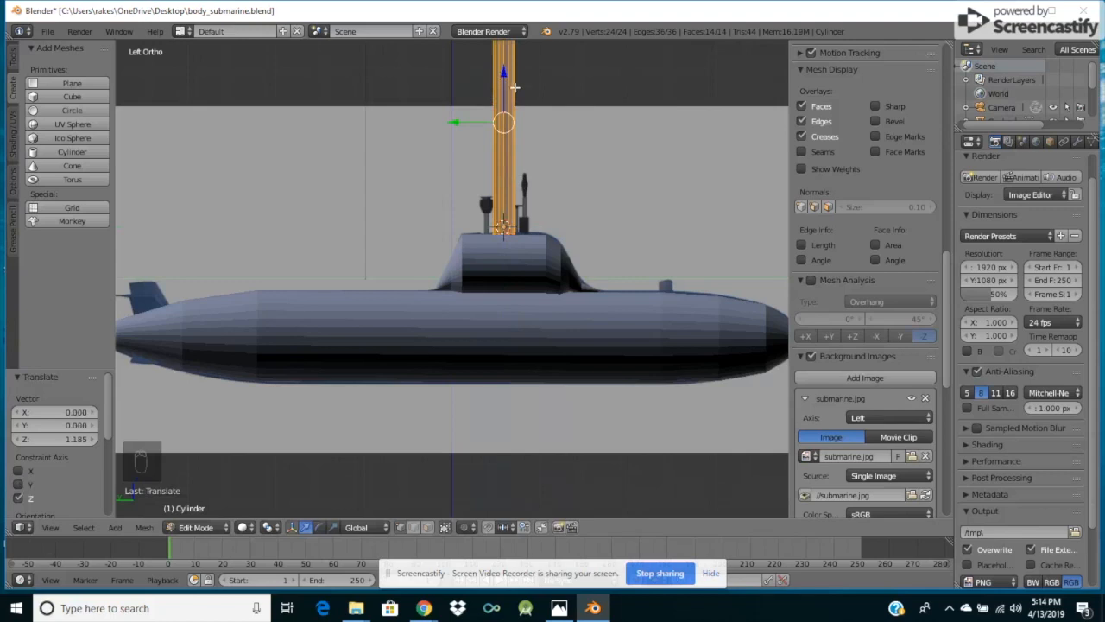
# Shorten the cylinder to about 0.59 along Z and lower it about 0.526 back onto the conning tower.
pyautogui.press('s')
pyautogui.press('z')
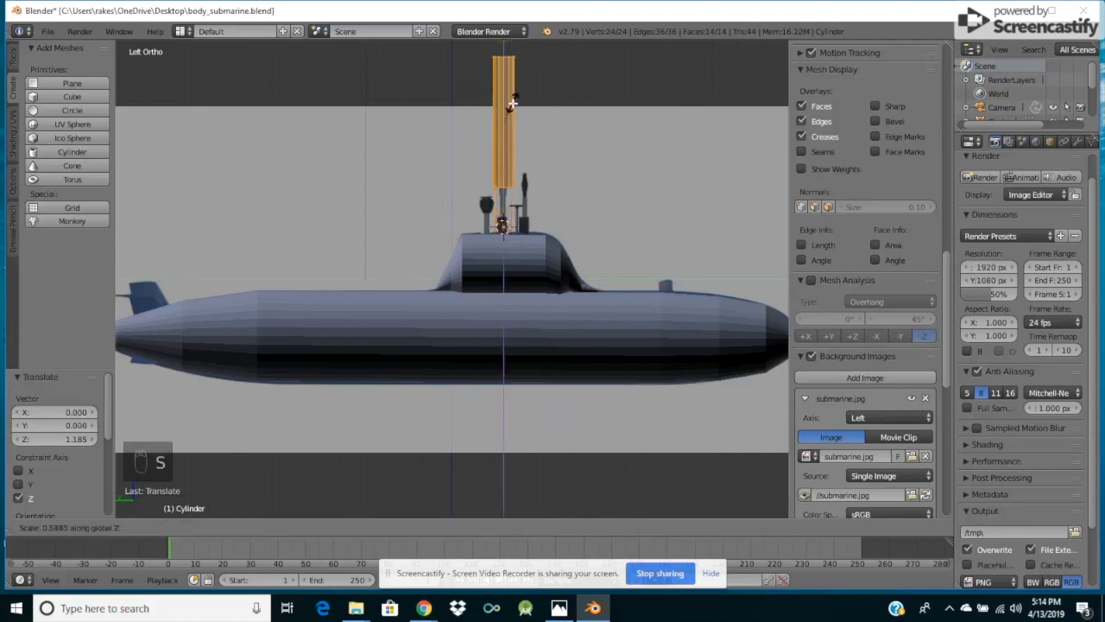
pyautogui.click(512, 102)
pyautogui.moveTo(504, 74); pyautogui.dragTo(510, 121)
# Scale the cylinder overall to about 0.995, then narrow it to about 0.477 along Y.
pyautogui.press('s')
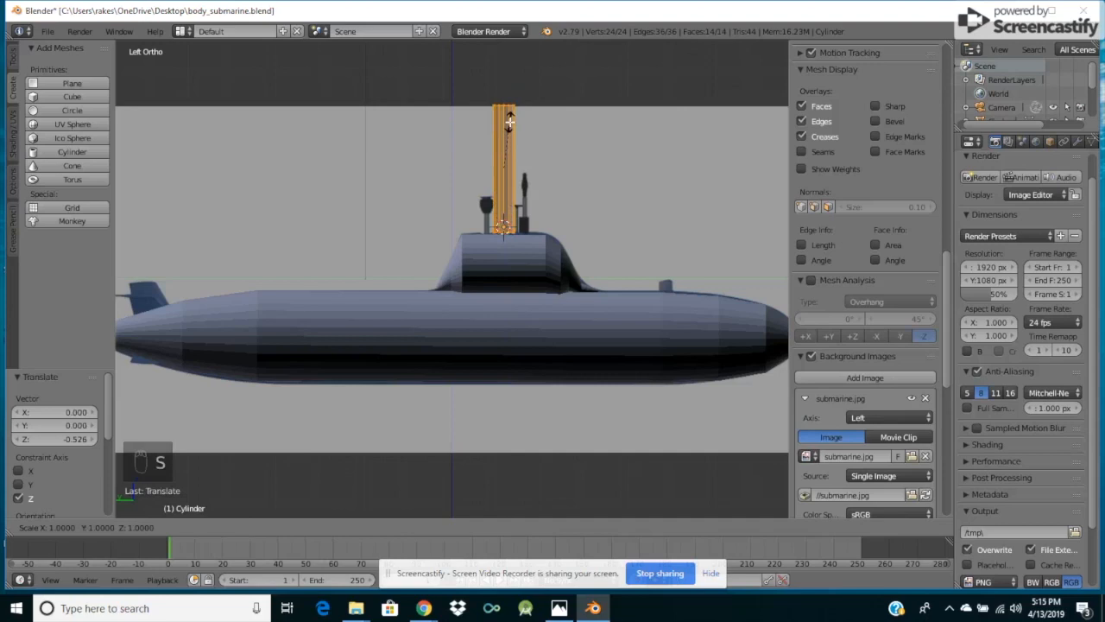
pyautogui.click(507, 121)
pyautogui.press('s')
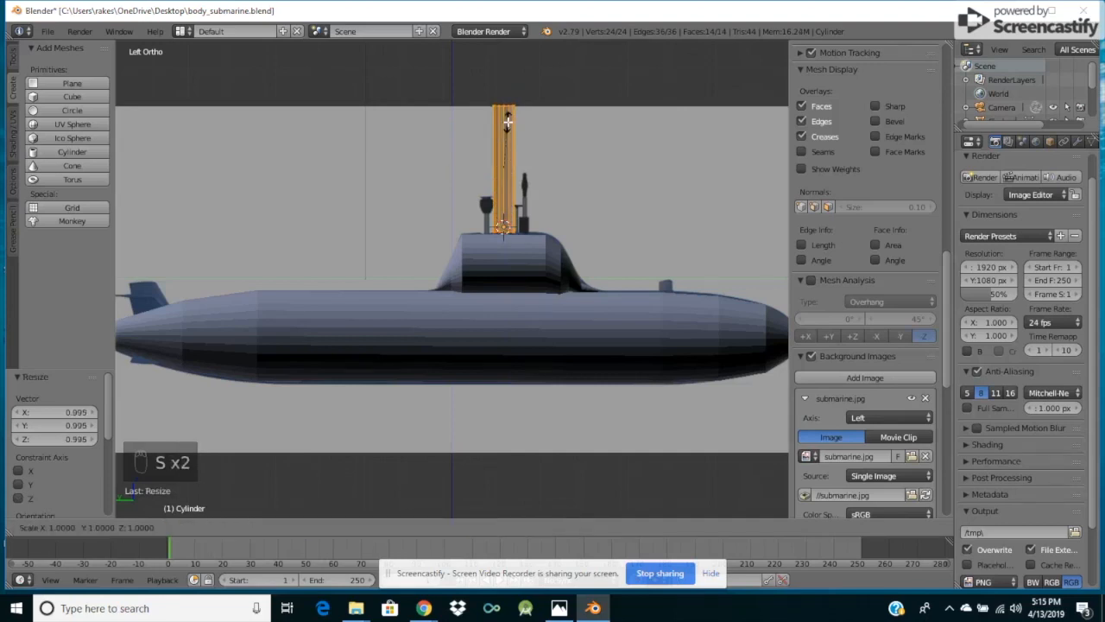
pyautogui.press('y')
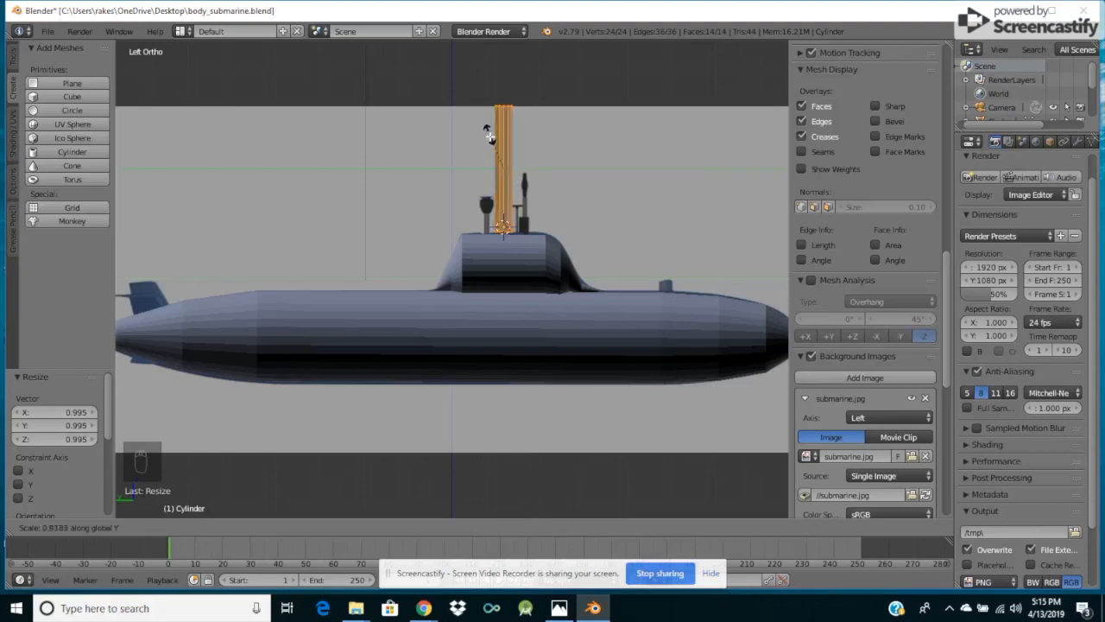
pyautogui.click(499, 146)
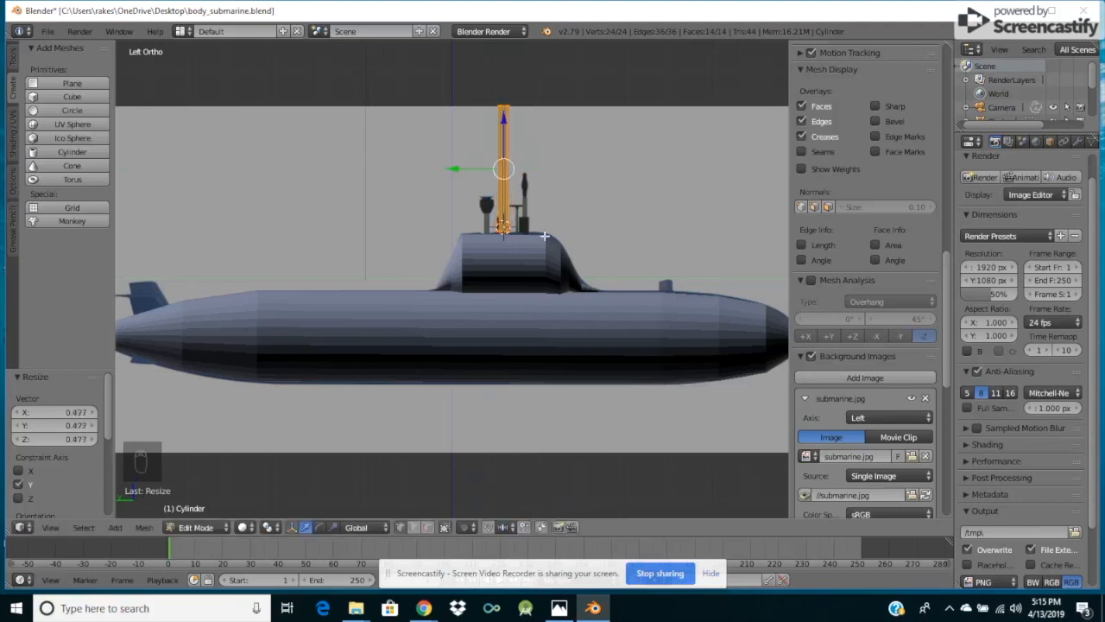
# Orbit to see the cylinder's width and narrow it to about 0.068 along X into a thin mast.
pyautogui.press('KP_4')
pyautogui.press('KP_4')
pyautogui.press('KP_4')
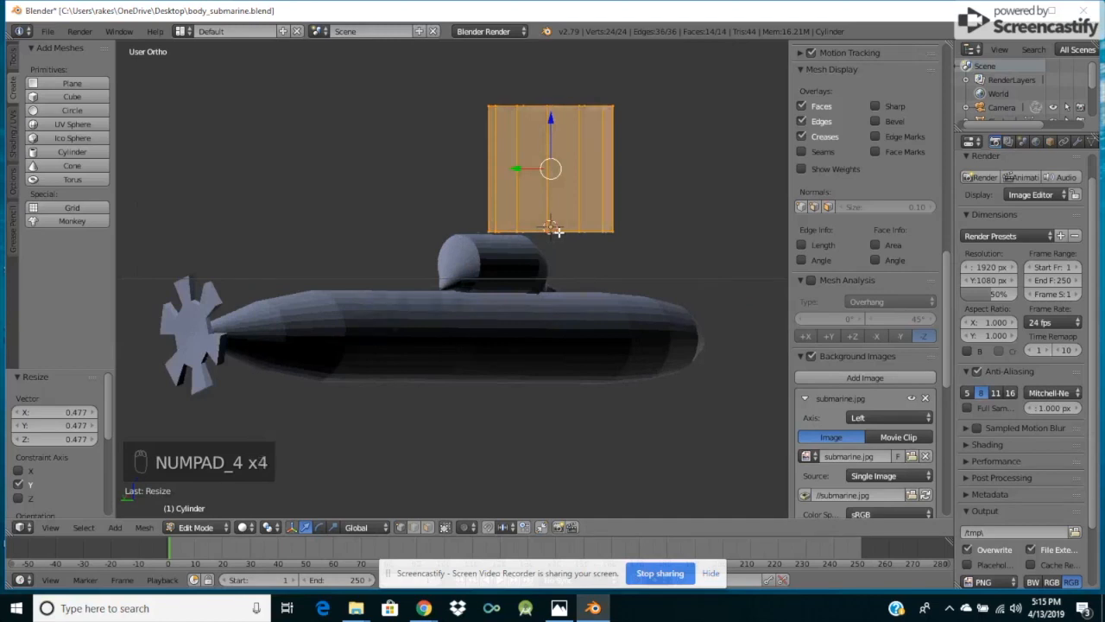
pyautogui.press('KP_4')
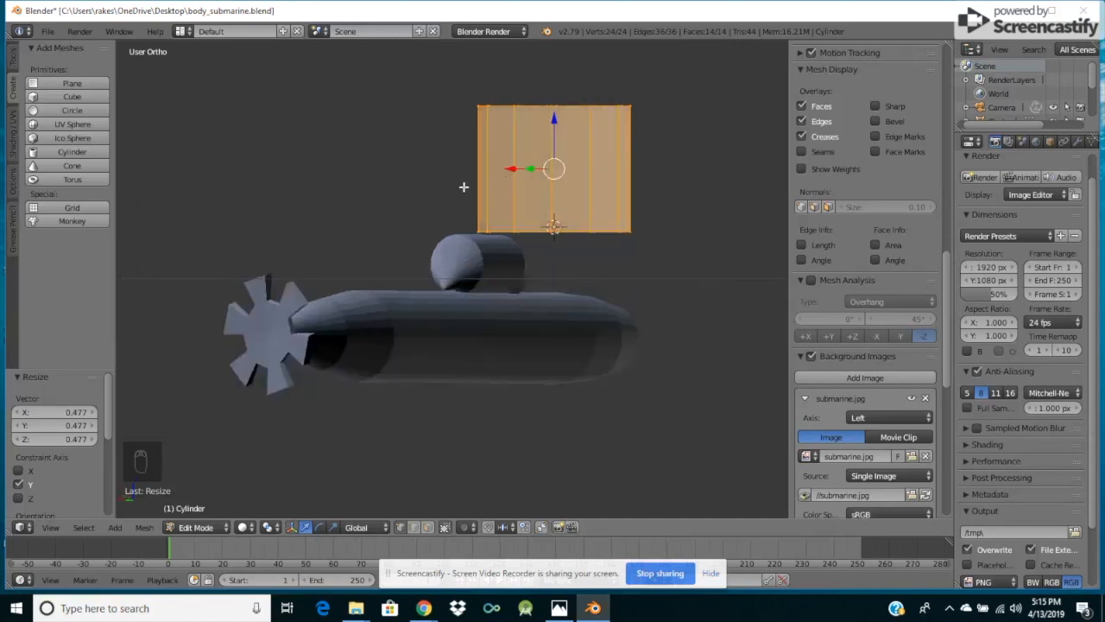
pyautogui.press('s')
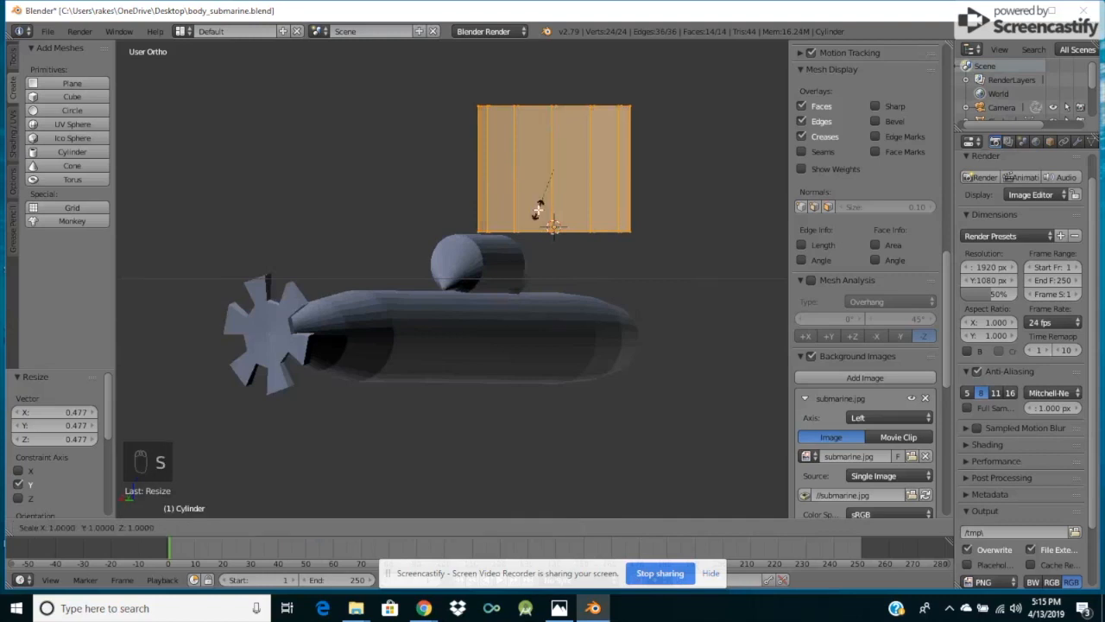
pyautogui.press('x')
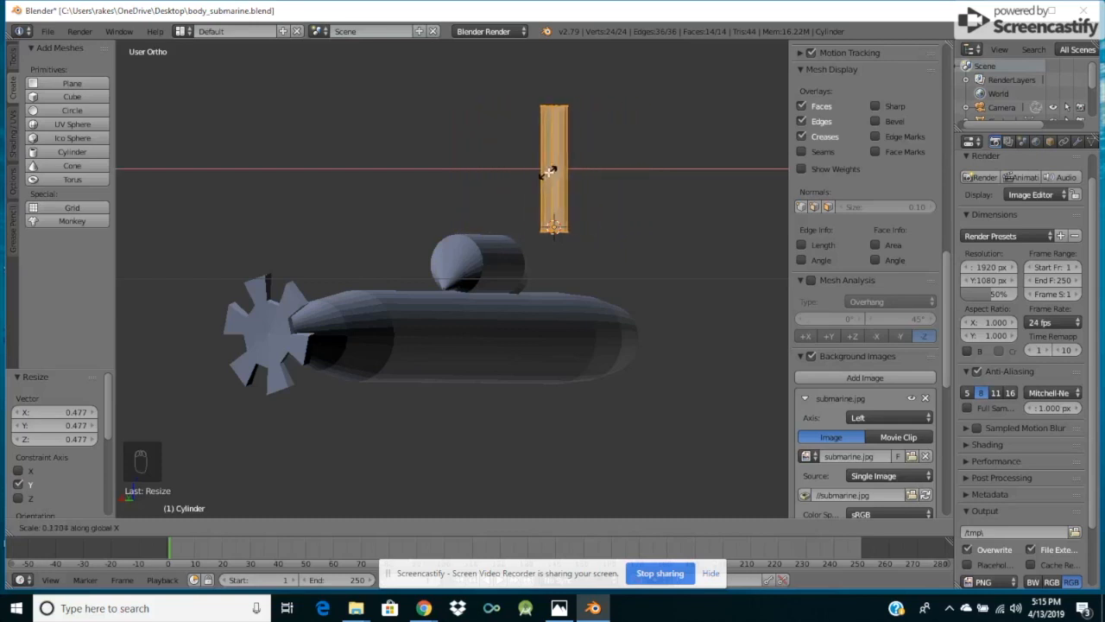
pyautogui.click(552, 168)
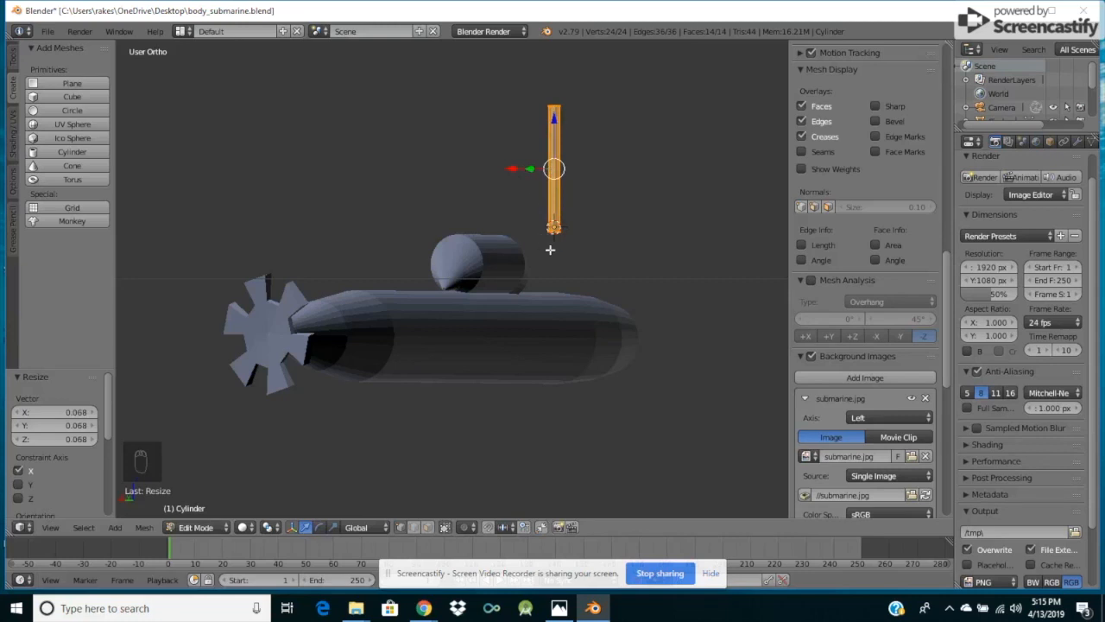
# Move the mast along X onto the conning tower and lower it about 0.057 along Z.
pyautogui.press('KP_8')
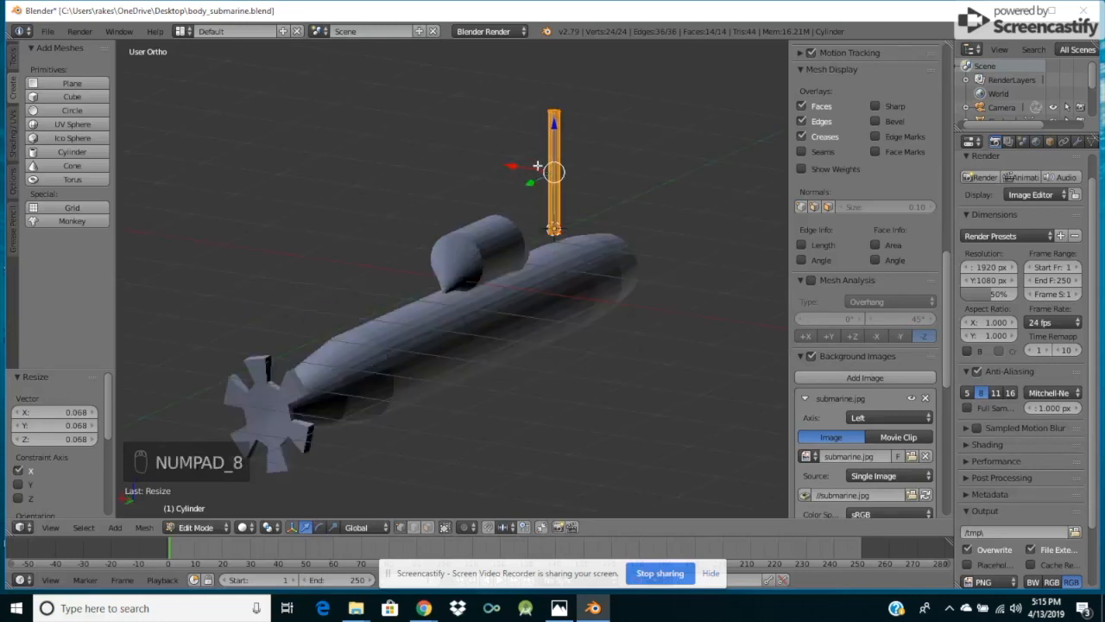
pyautogui.moveTo(514, 165); pyautogui.dragTo(441, 167)
pyautogui.moveTo(481, 113); pyautogui.dragTo(481, 120)
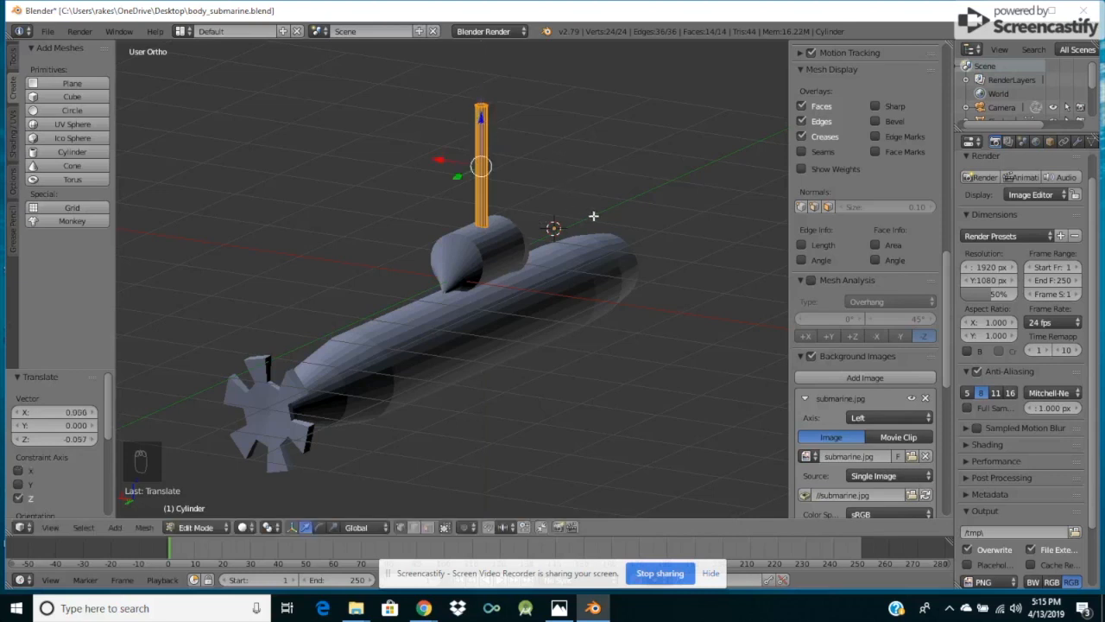
# Return to a side view of the submarine, deselect the mast's mesh and switch back to Object Mode.
pyautogui.press('KP_6')
pyautogui.press('KP_6')
pyautogui.press('KP_6')
pyautogui.press('KP_6')
pyautogui.press('KP_6')
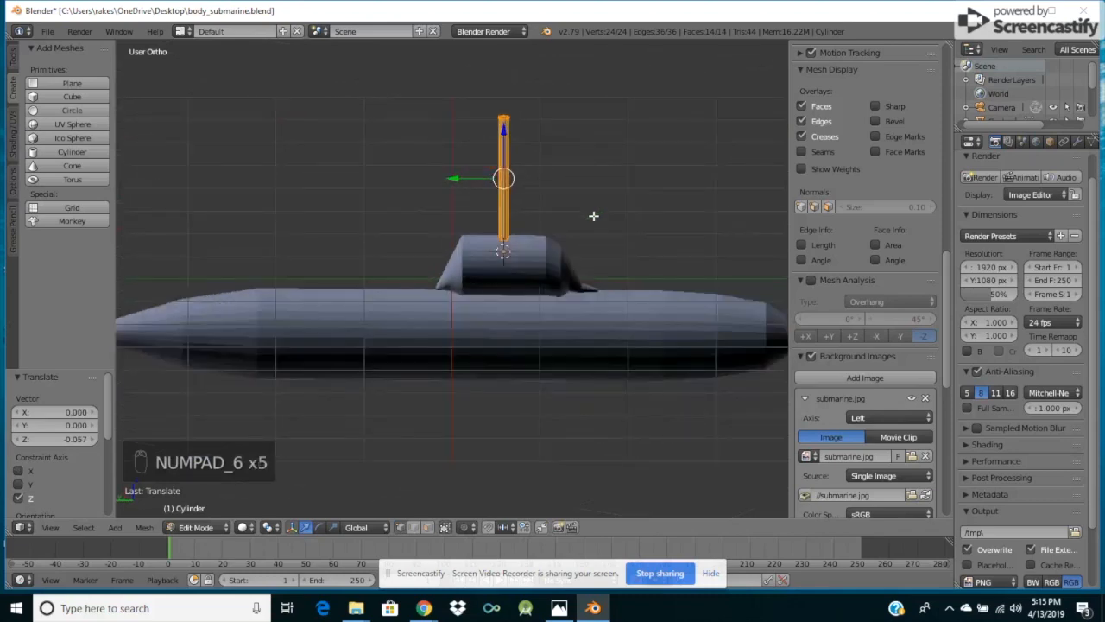
pyautogui.scroll(-1, 631, 229)
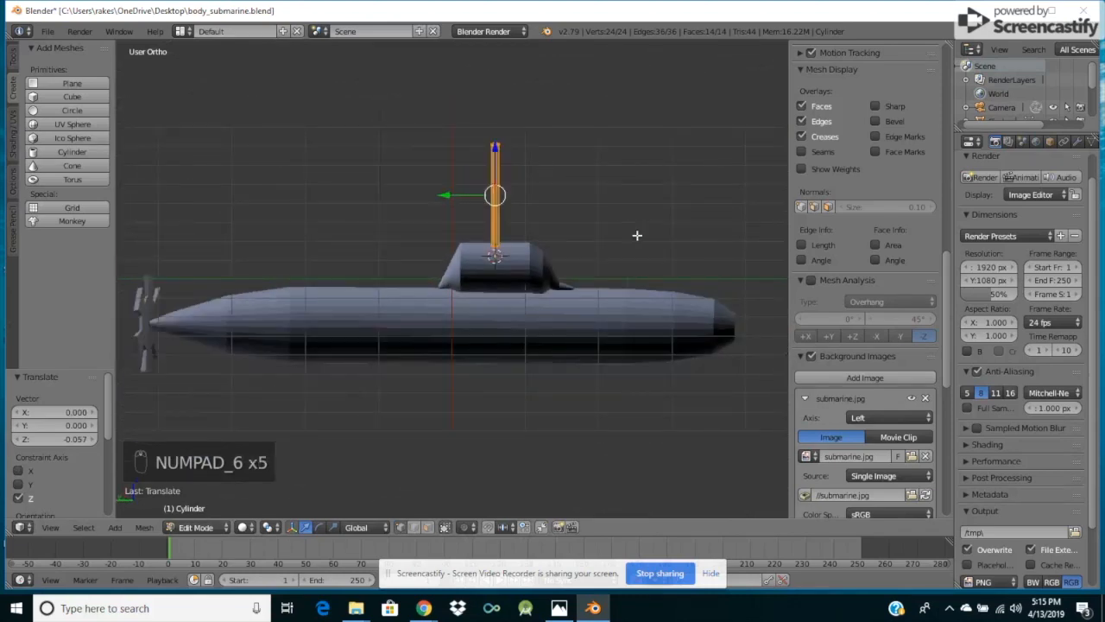
pyautogui.press('a')
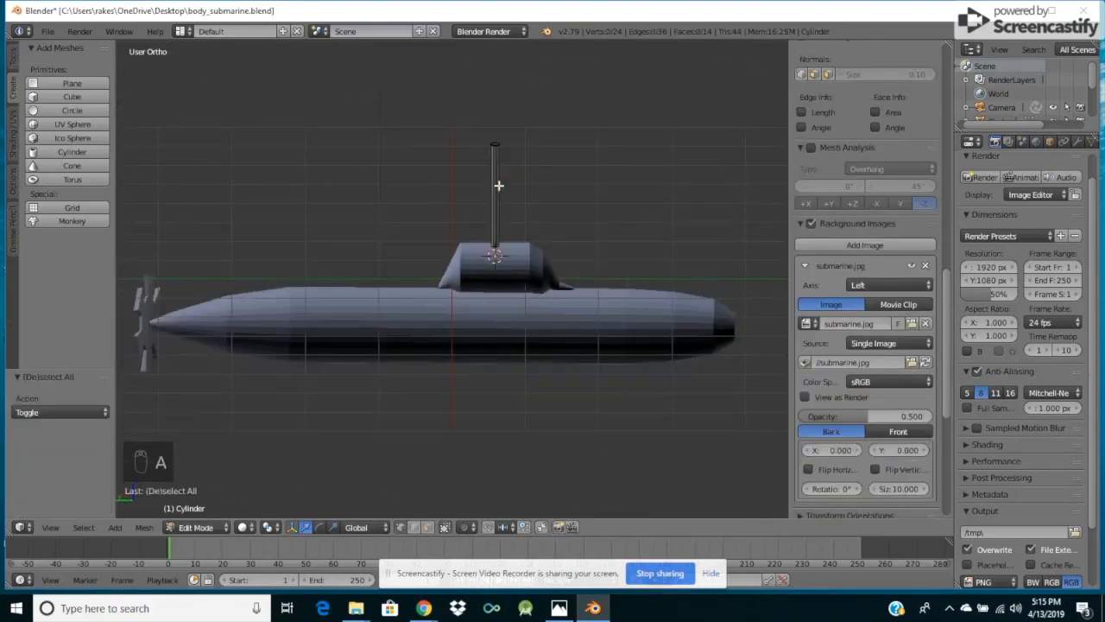
pyautogui.press('Tab')
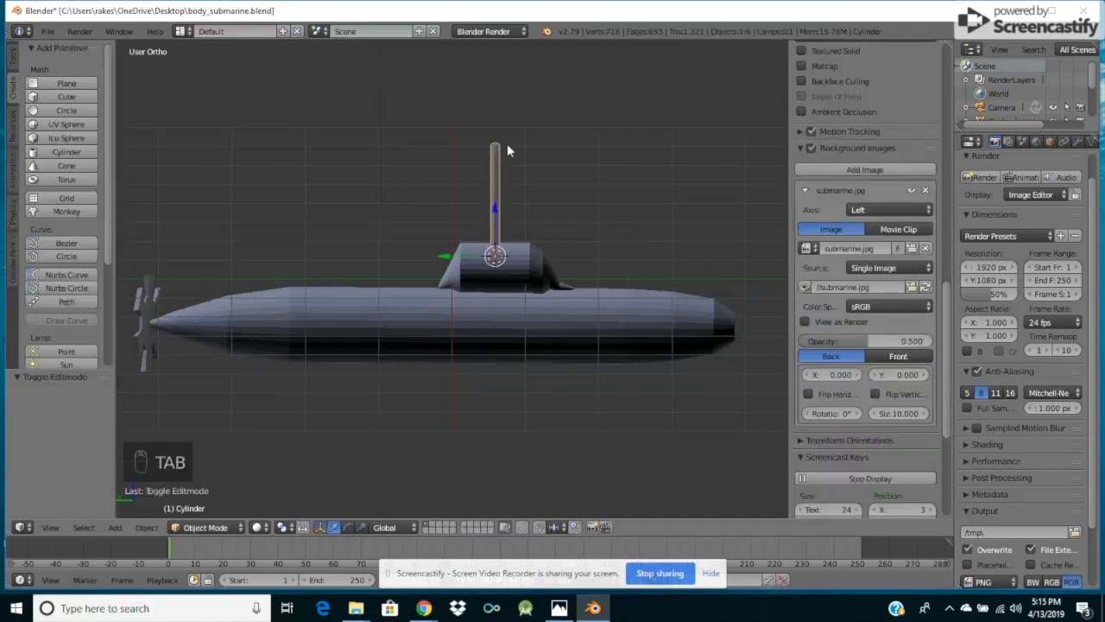
# Duplicate the mast by copy and paste and move the copy about 0.301 along negative Y, towards the bow.
pyautogui.rightClick(498, 248)
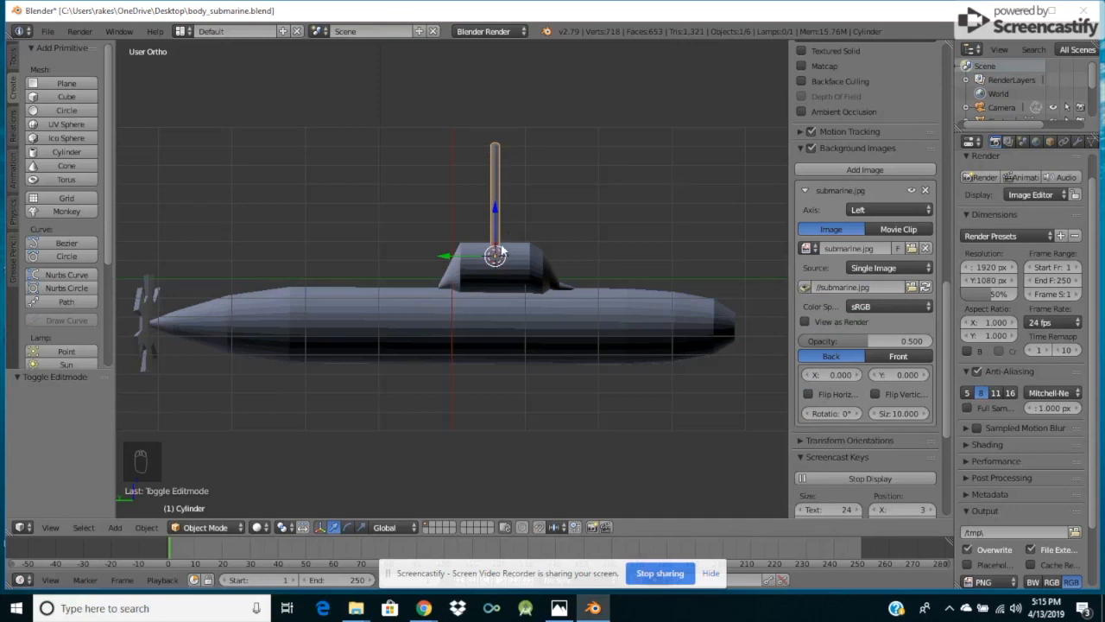
pyautogui.rightClick(497, 193)
pyautogui.hotkey('ctrl', 'c')
pyautogui.hotkey('ctrl', 'v')
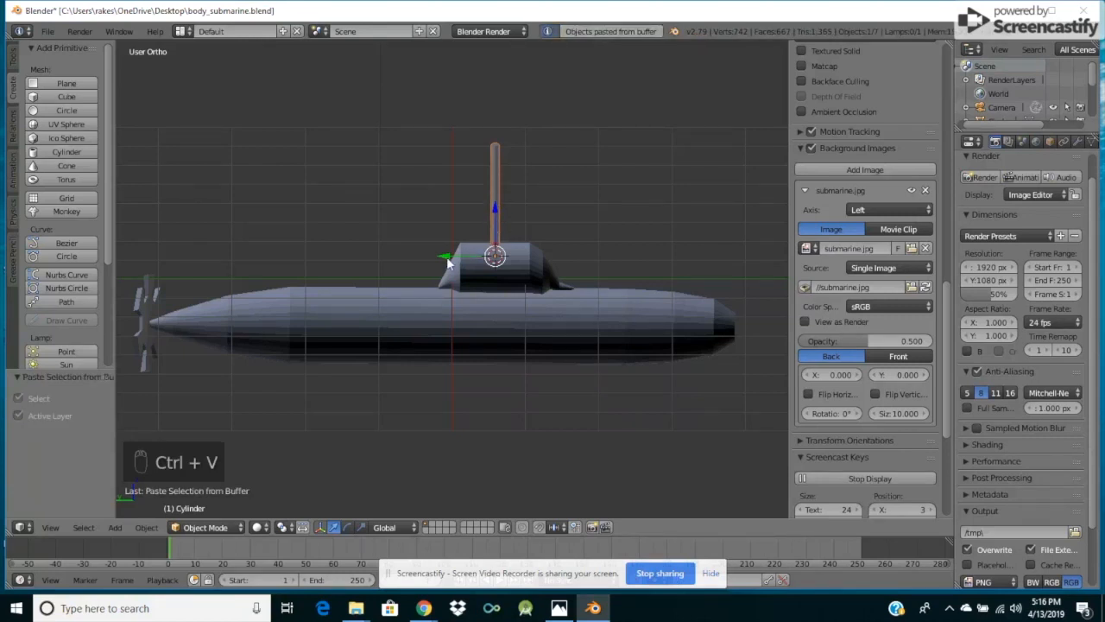
pyautogui.press('g')
pyautogui.press('y')
pyautogui.click(469, 256)
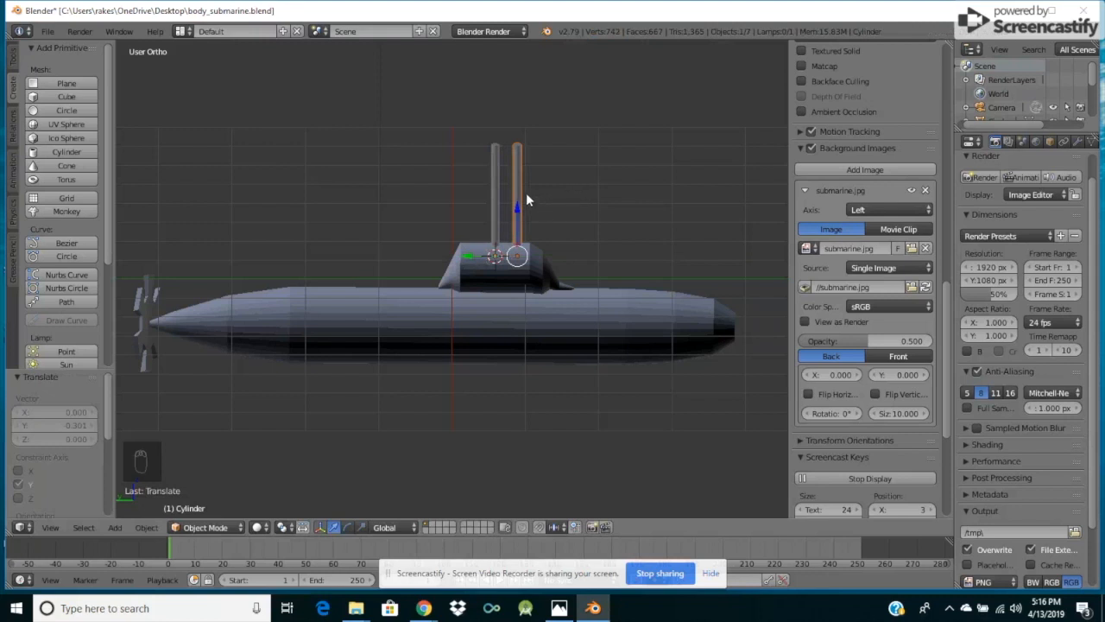
# Scale the copied mast uniformly to about 0.597 and deselect everything.
pyautogui.press('s')
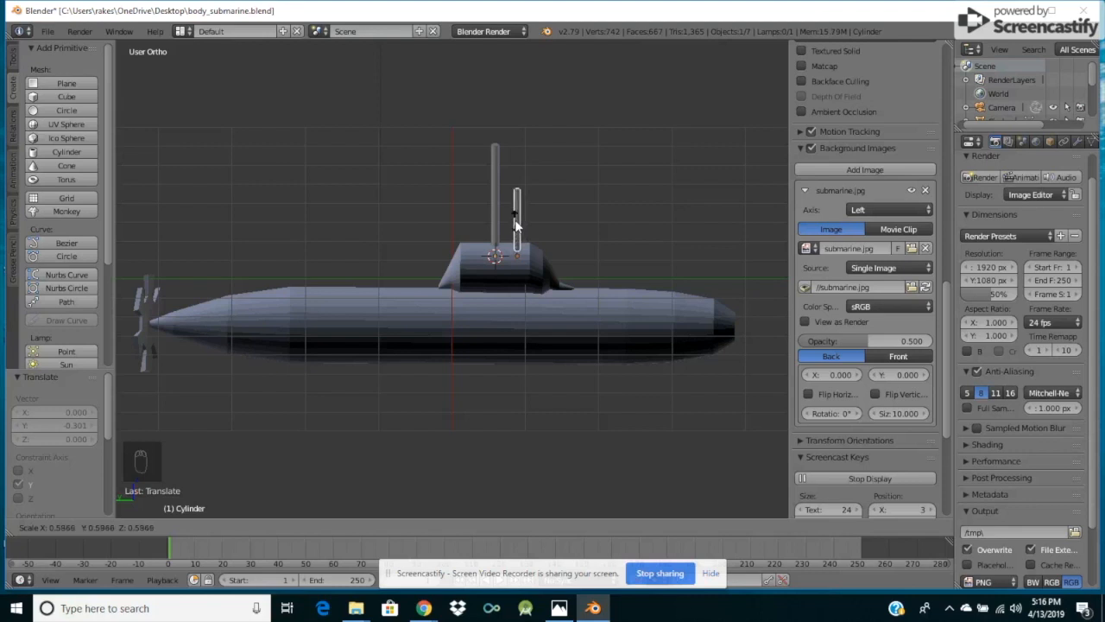
pyautogui.click(516, 224)
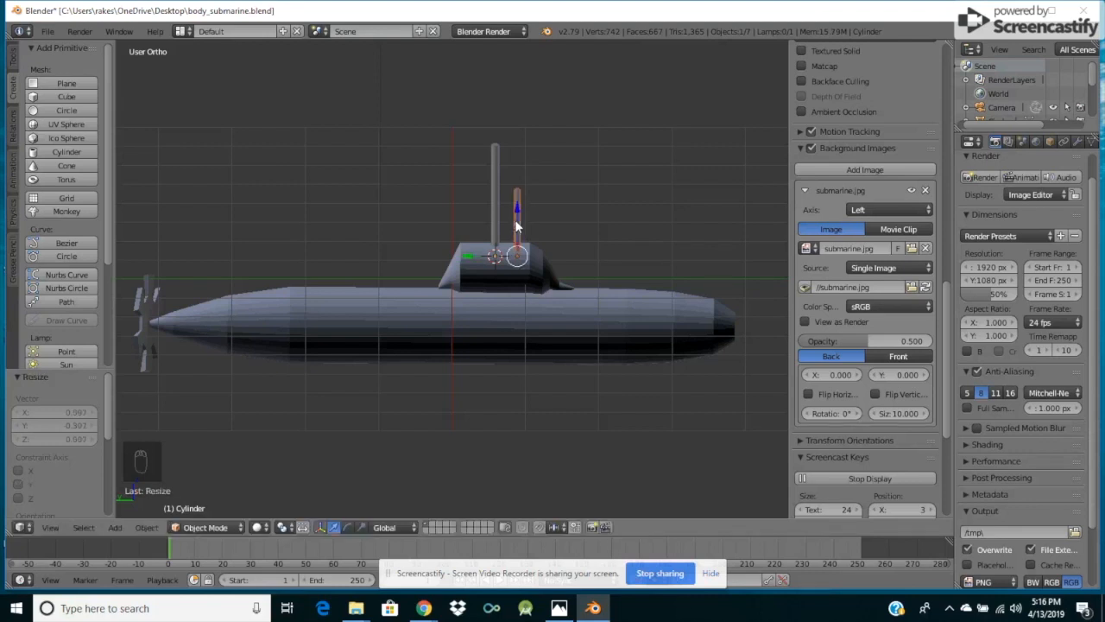
pyautogui.click(672, 235)
pyautogui.press('a')
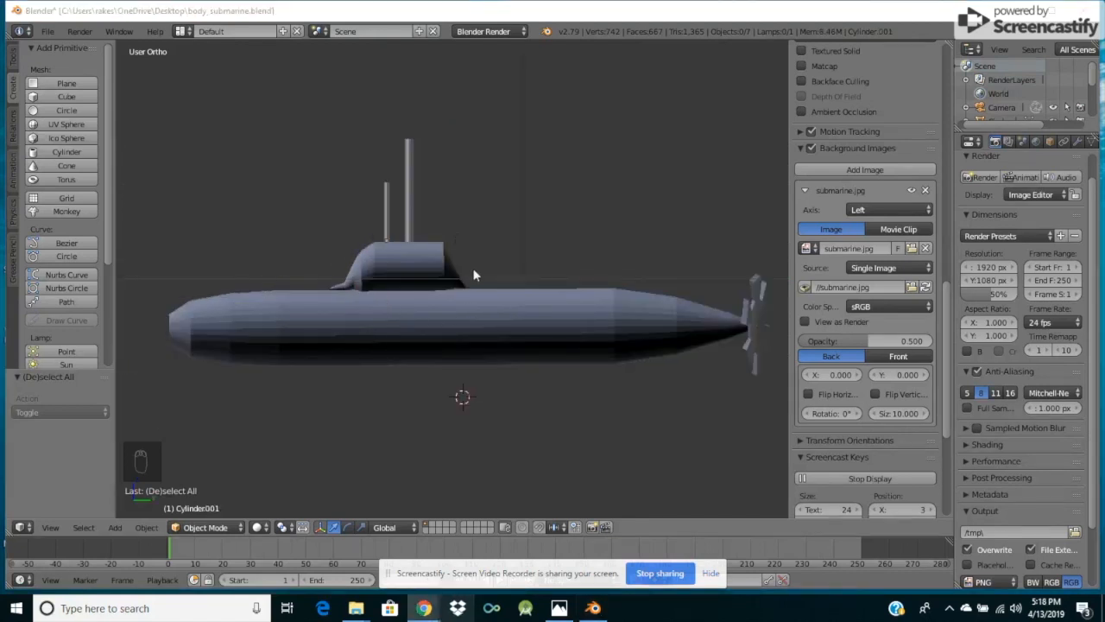
# Widen the properties editor and add a Subdivision Surface modifier to the conning tower.
pyautogui.rightClick(405, 269)
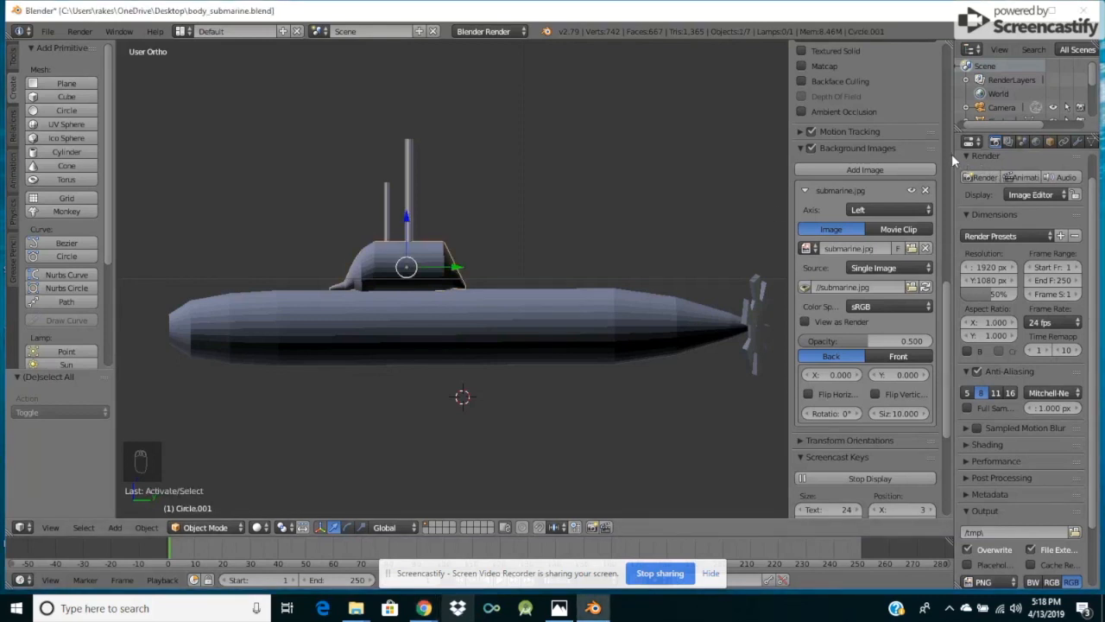
pyautogui.moveTo(953, 155); pyautogui.dragTo(802, 159)
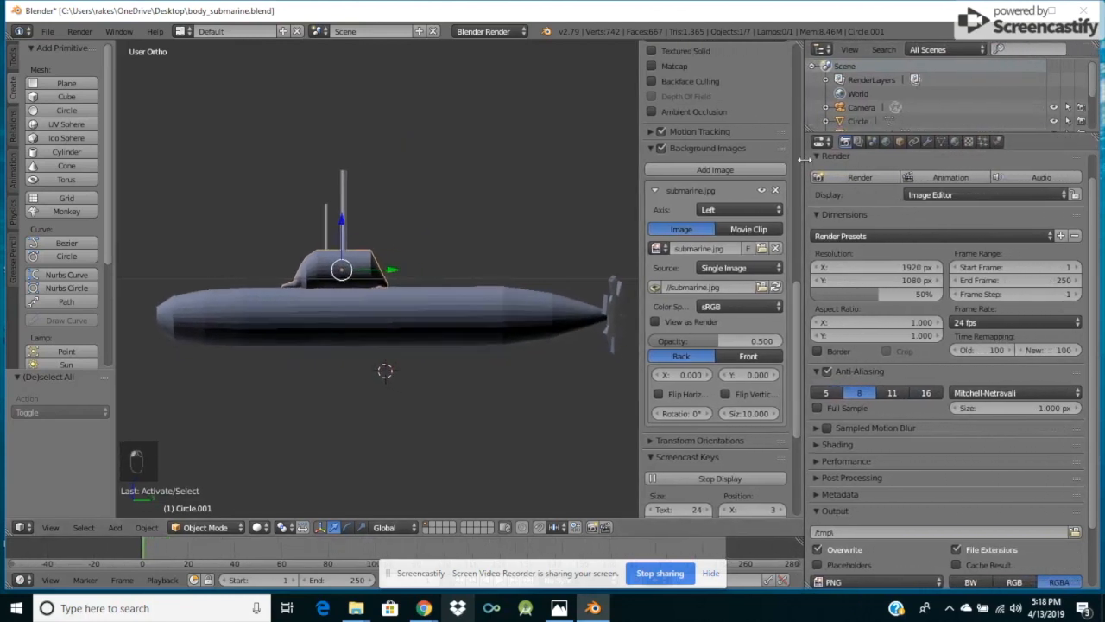
pyautogui.click(928, 142)
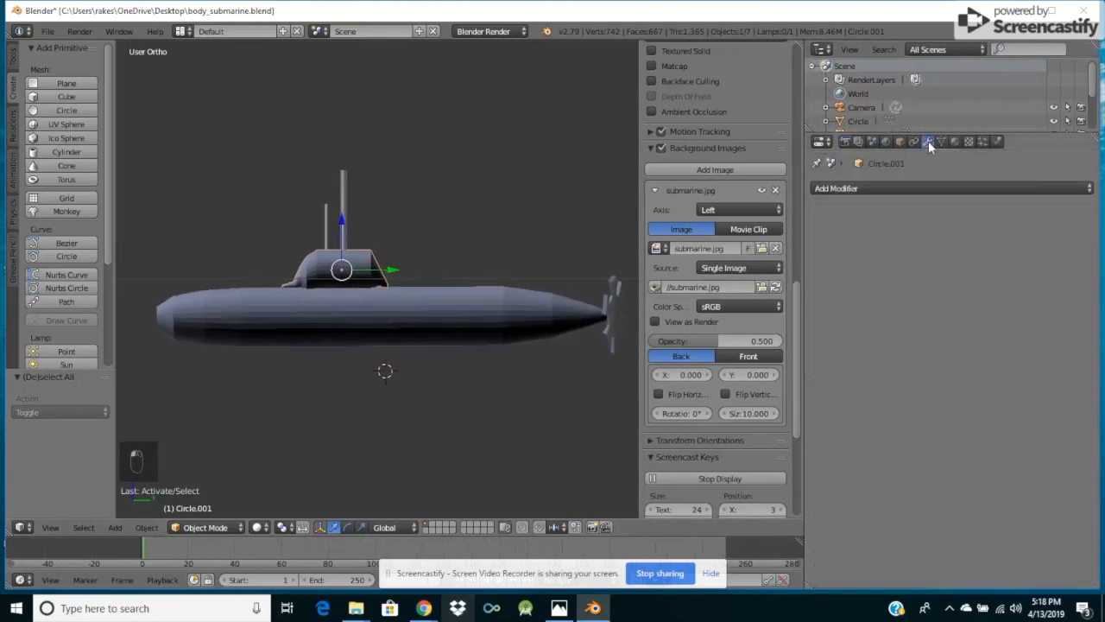
pyautogui.click(905, 188)
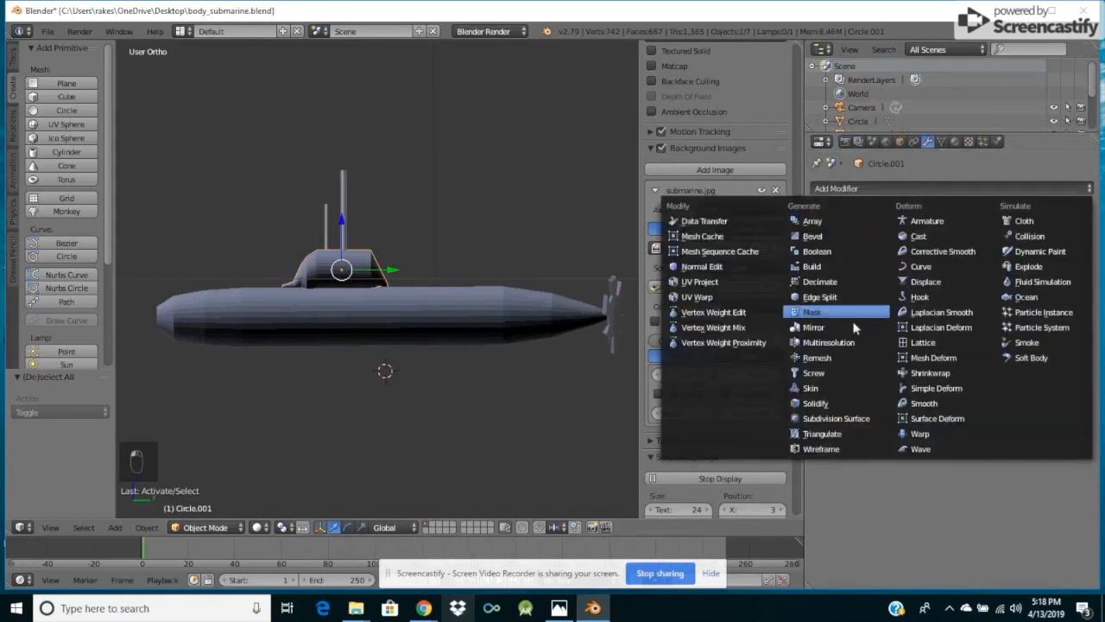
pyautogui.click(850, 420)
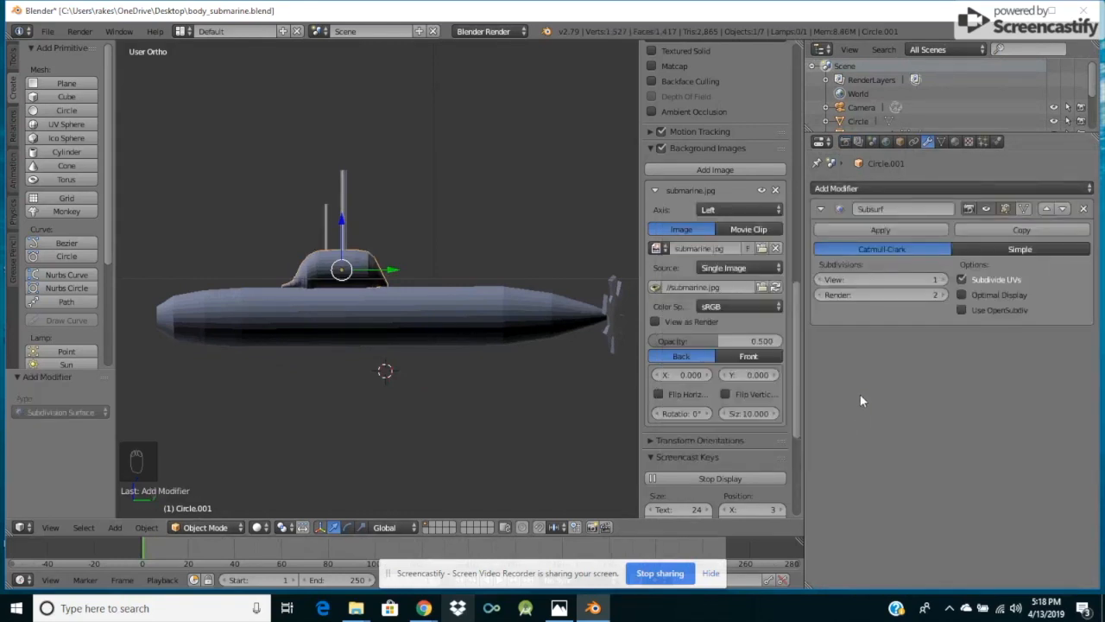
# Try a viewport subdivision level of 6 on the conning tower's Subdivision Surface modifier.
pyautogui.click(943, 283)
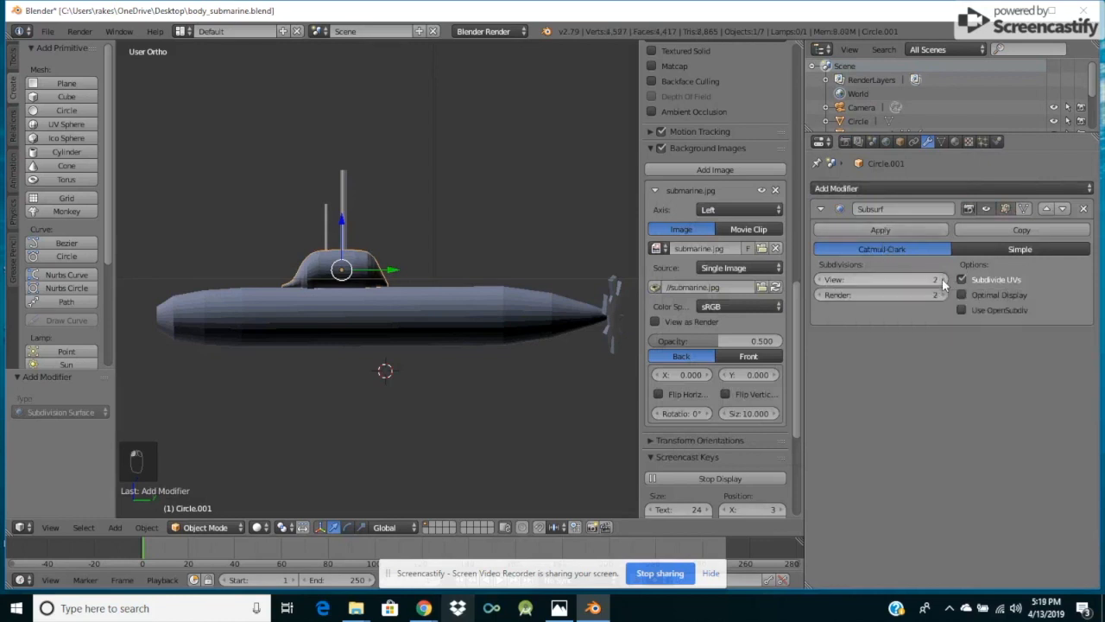
pyautogui.click(943, 282)
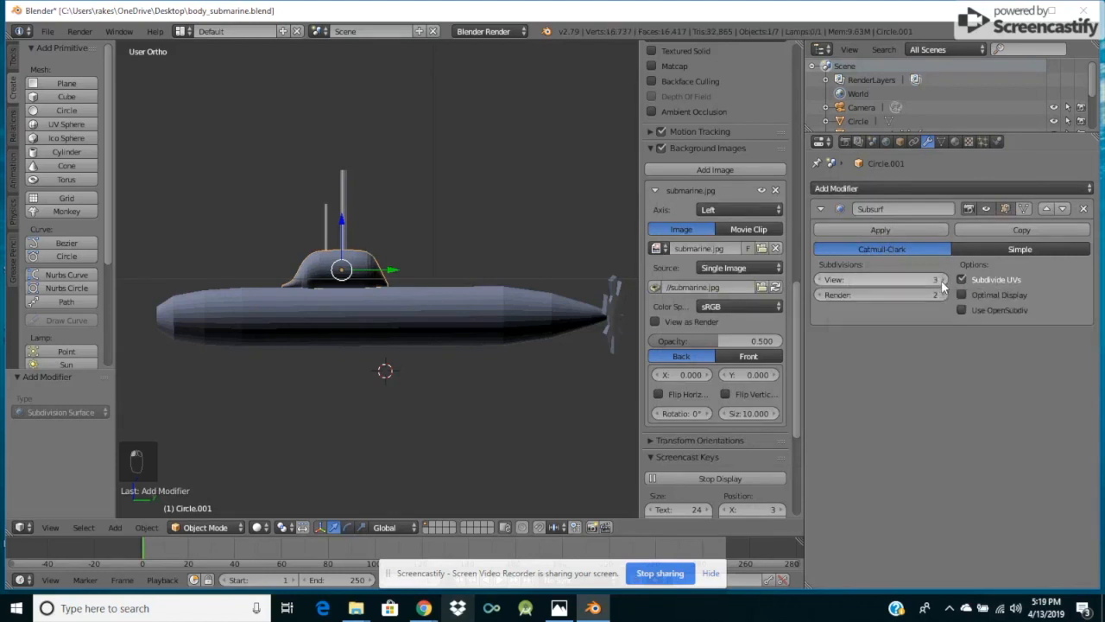
pyautogui.click(943, 283)
pyautogui.click(943, 283)
pyautogui.click(943, 282)
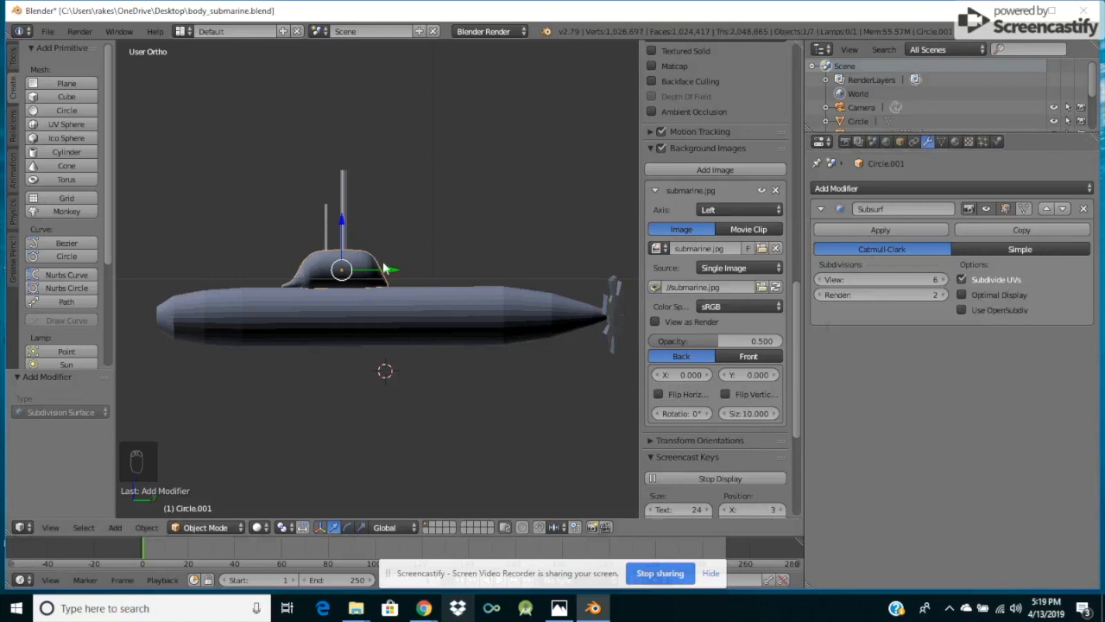
# Reduce the conning tower modifier's viewport subdivision level to 0 to compare the unsmoothed shape.
pyautogui.click(820, 281)
pyautogui.click(820, 281)
pyautogui.click(819, 282)
pyautogui.click(819, 282)
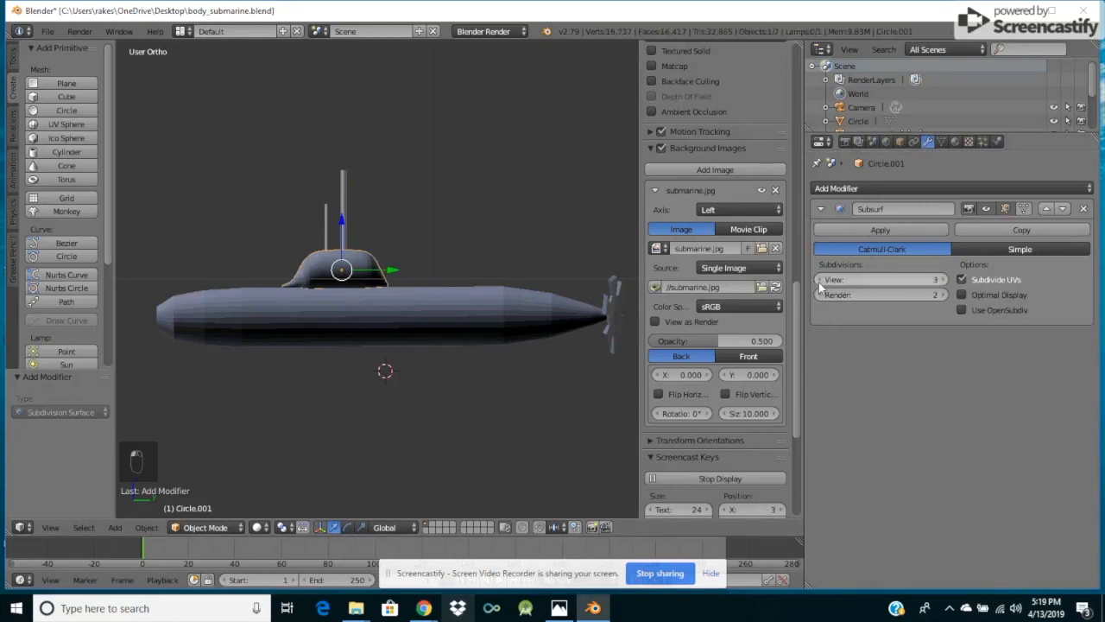
pyautogui.click(819, 281)
pyautogui.click(819, 282)
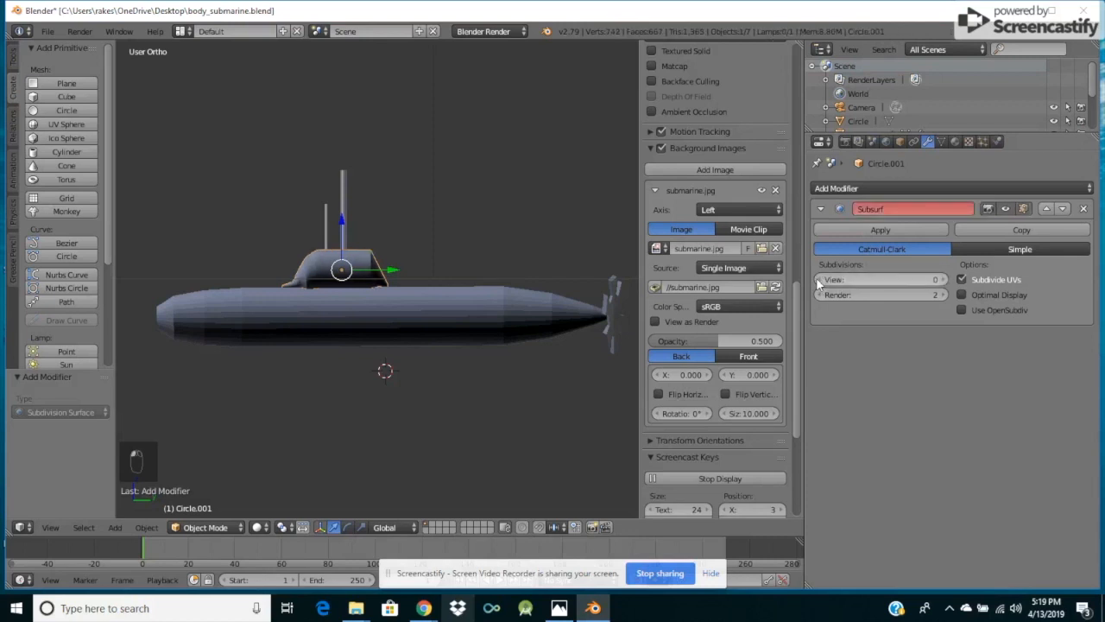
# Set the viewport subdivision level of the conning tower's modifier to 4.
pyautogui.click(943, 280)
pyautogui.click(943, 281)
pyautogui.click(943, 280)
pyautogui.click(943, 281)
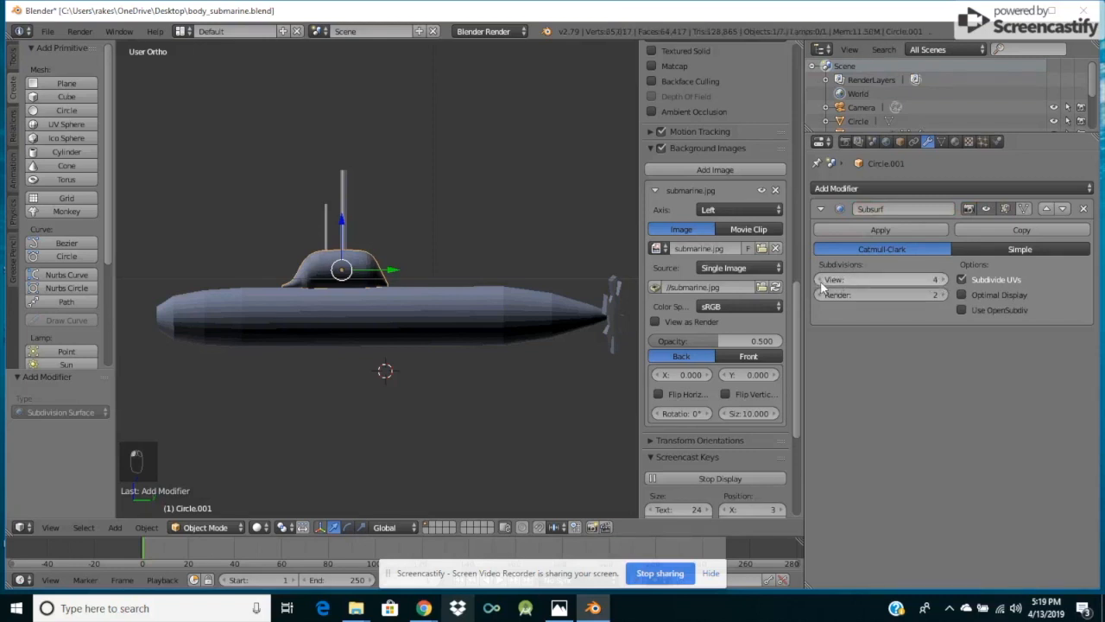
# Add a Subdivision Surface modifier to the submarine's hull and set its viewport subdivision level to 4.
pyautogui.click(407, 302)
pyautogui.rightClick(409, 309)
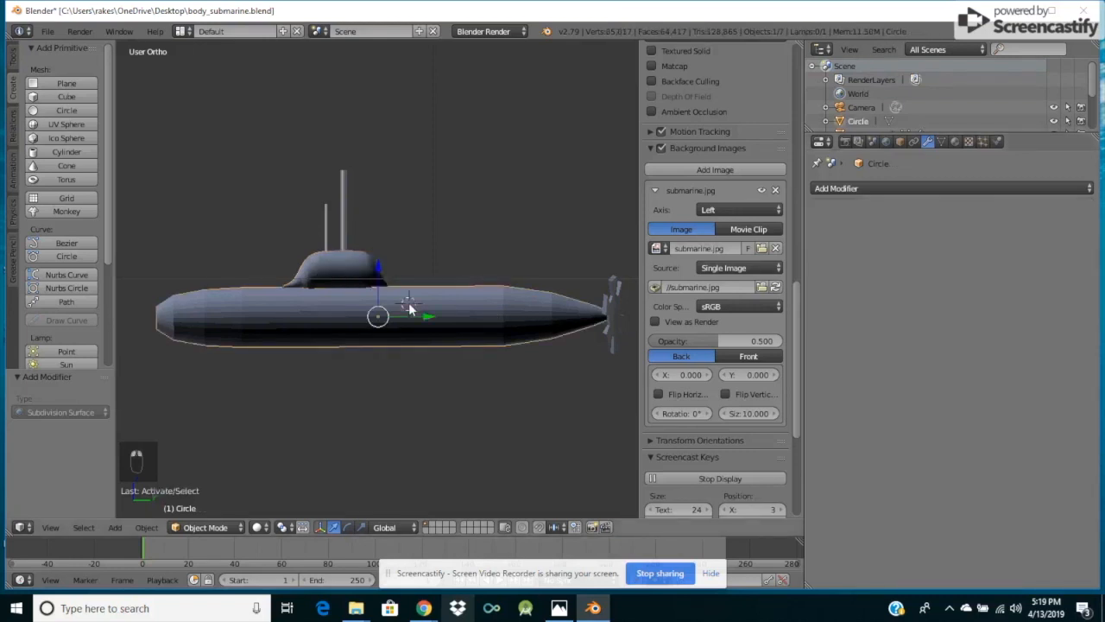
pyautogui.click(907, 188)
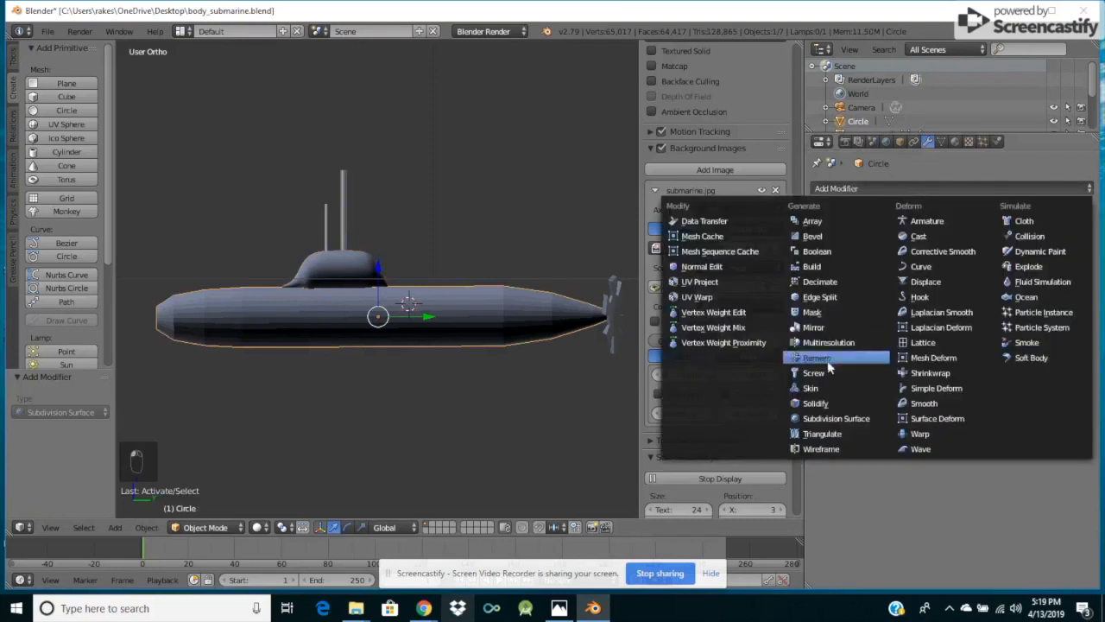
pyautogui.click(836, 420)
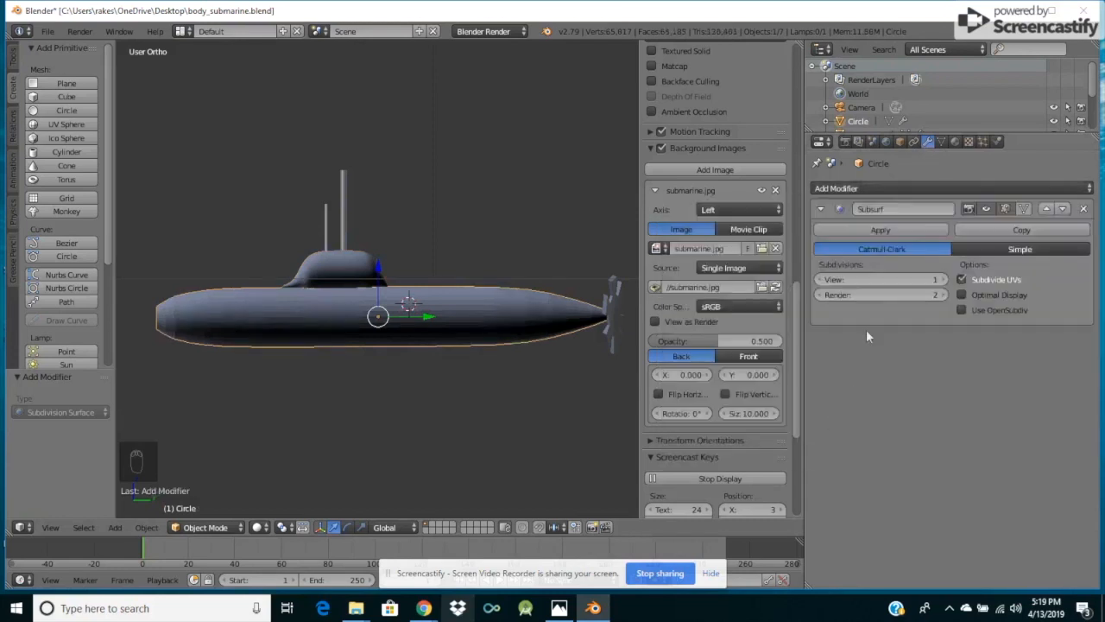
pyautogui.click(943, 280)
pyautogui.click(943, 280)
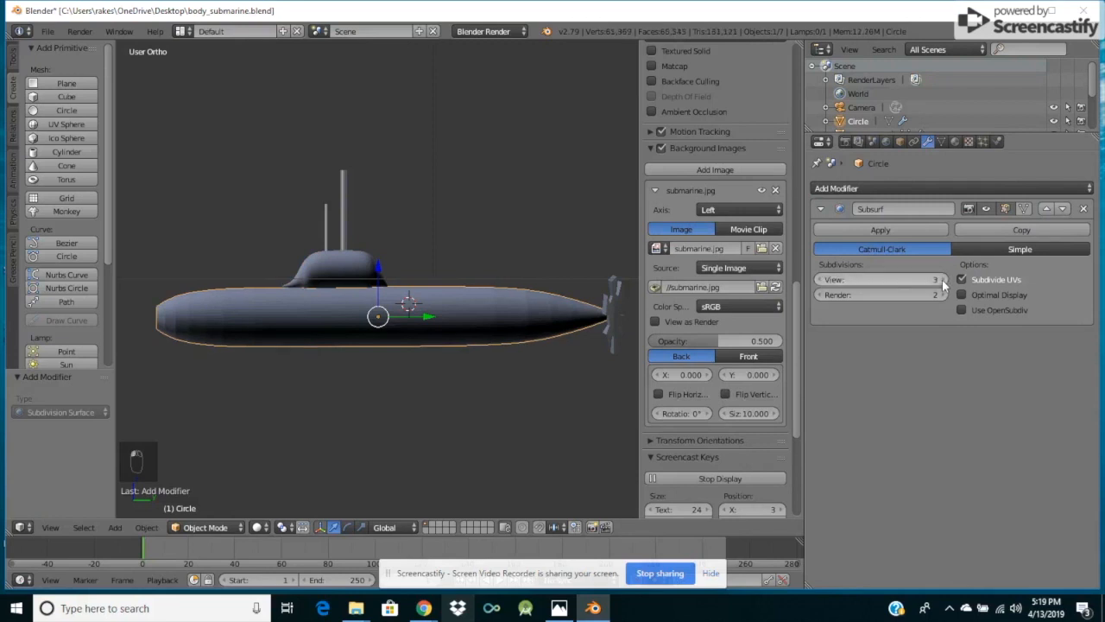
pyautogui.click(943, 279)
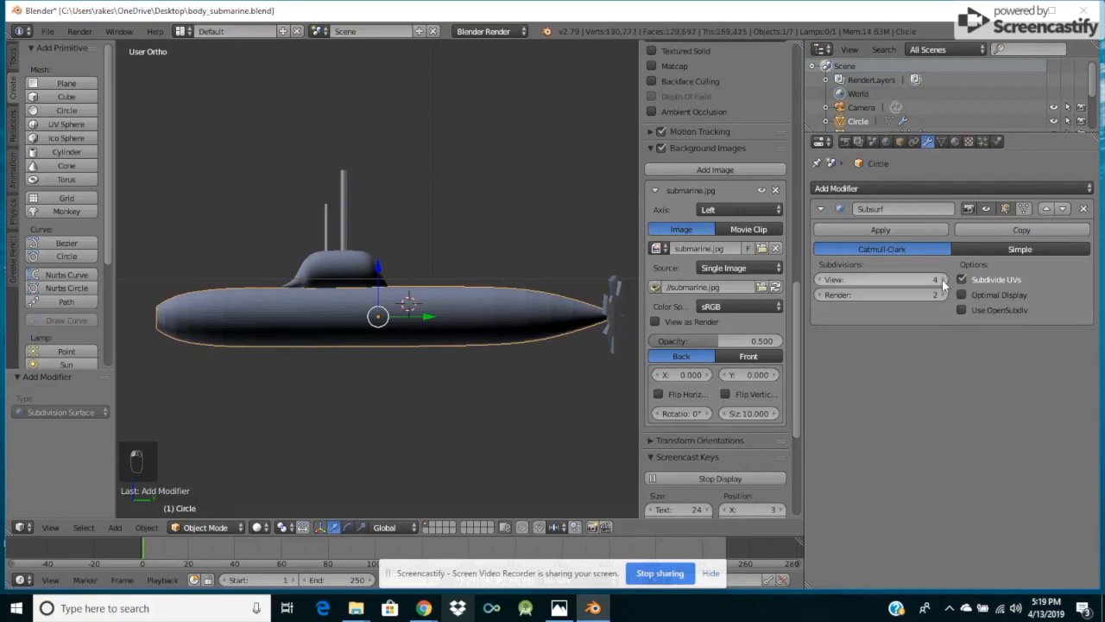
pyautogui.click(481, 372)
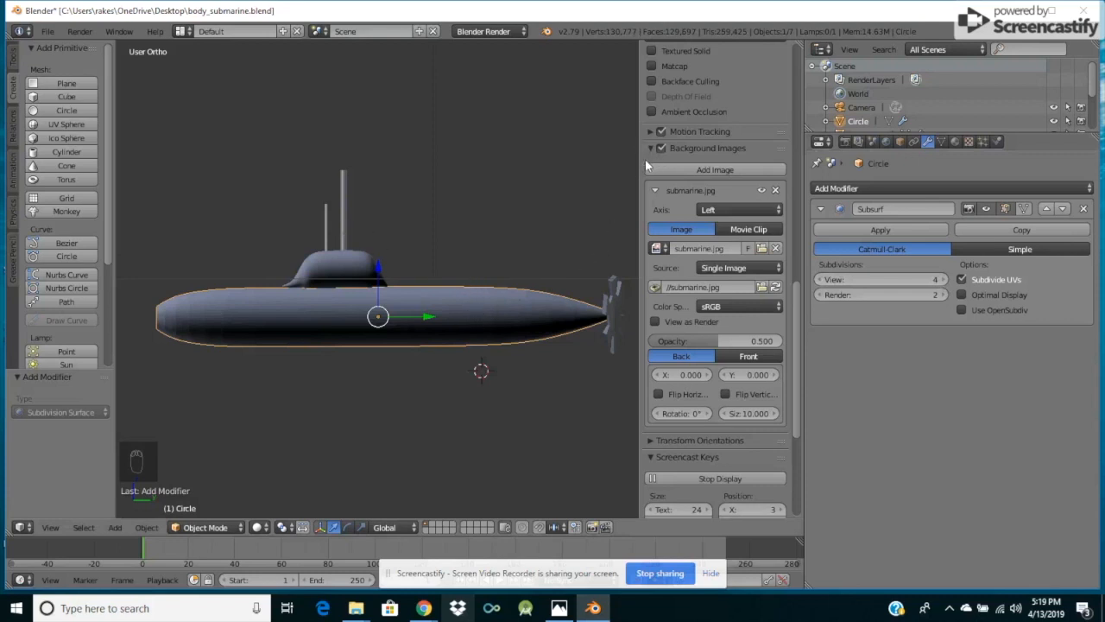
# Narrow the 3D view's properties region and scale the propeller at the stern down to about 0.76.
pyautogui.moveTo(646, 164); pyautogui.dragTo(760, 224)
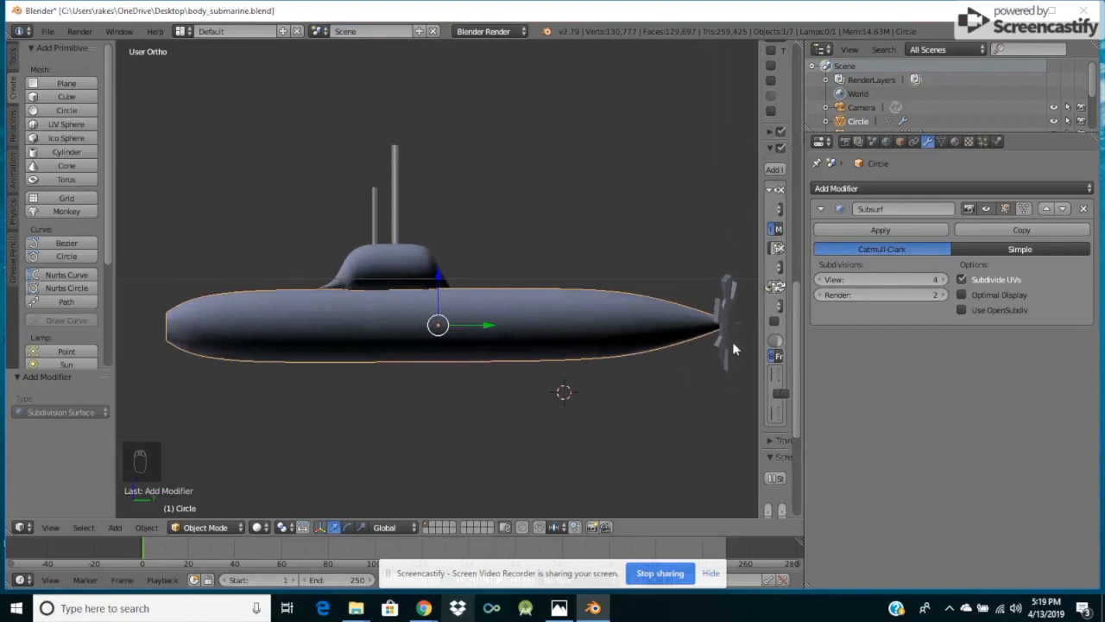
pyautogui.press('KP_6')
pyautogui.press('KP_6')
pyautogui.press('KP_6')
pyautogui.press('KP_6')
pyautogui.press('KP_6')
pyautogui.press('KP_6')
pyautogui.press('KP_6')
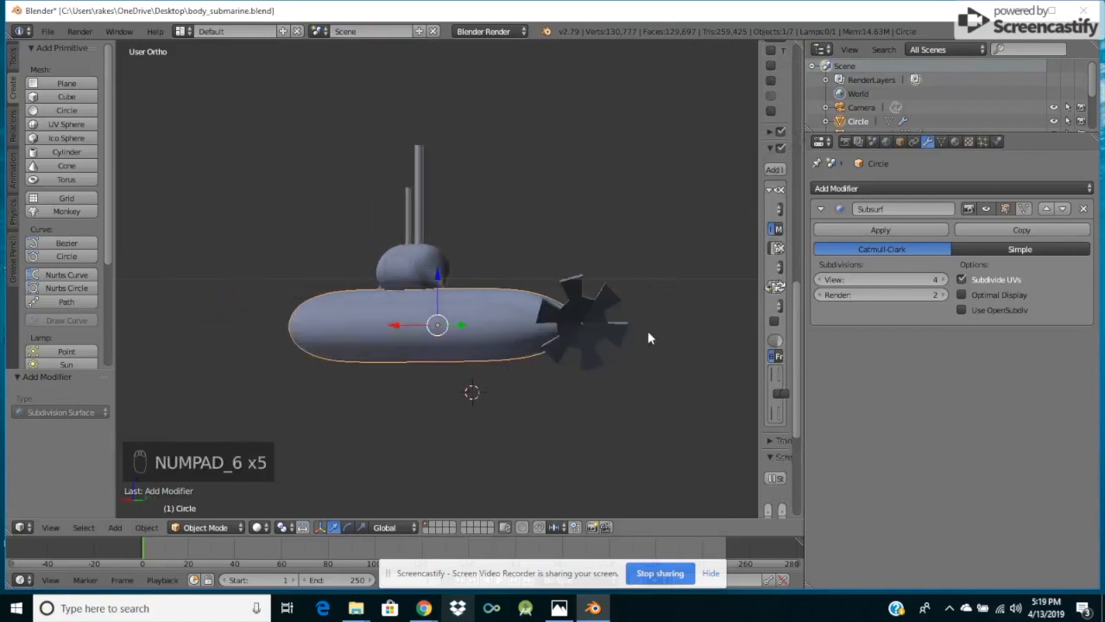
pyautogui.rightClick(518, 327)
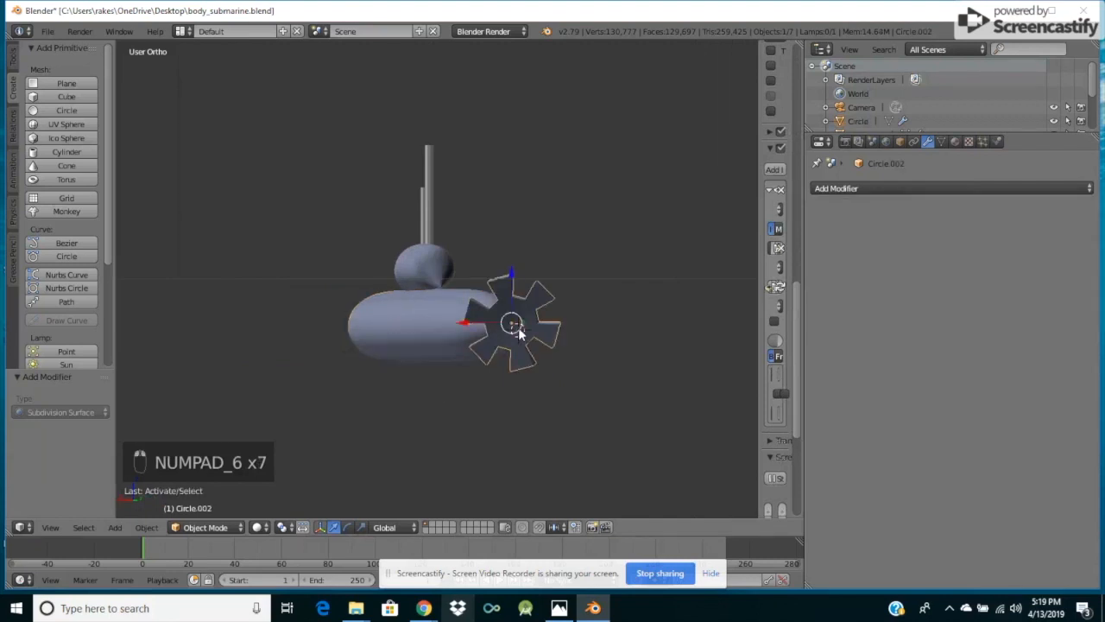
pyautogui.press('s')
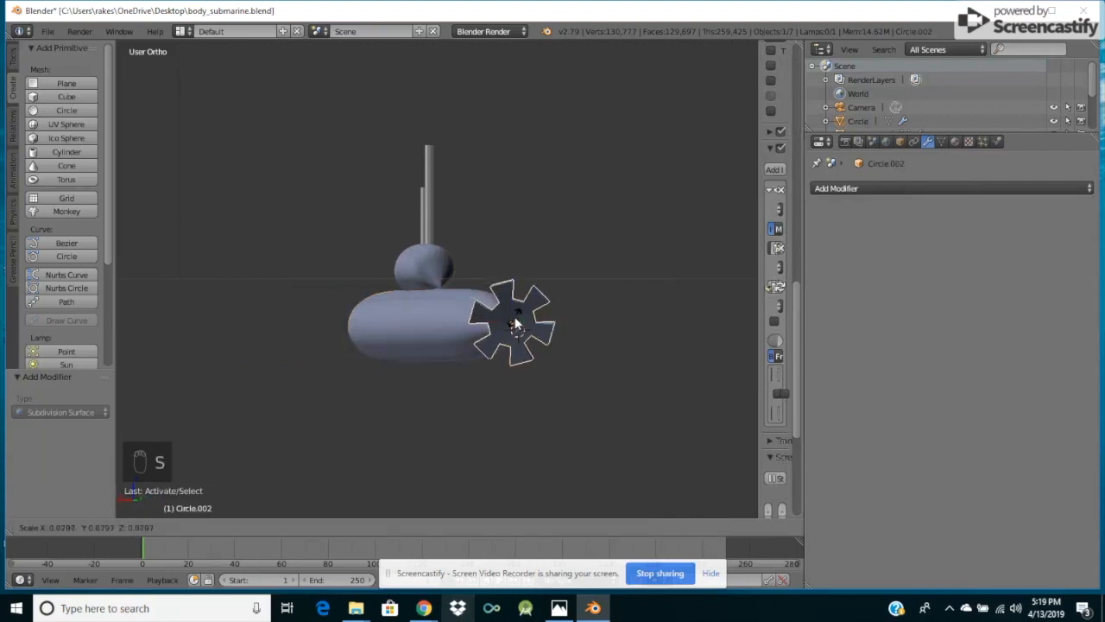
pyautogui.click(514, 324)
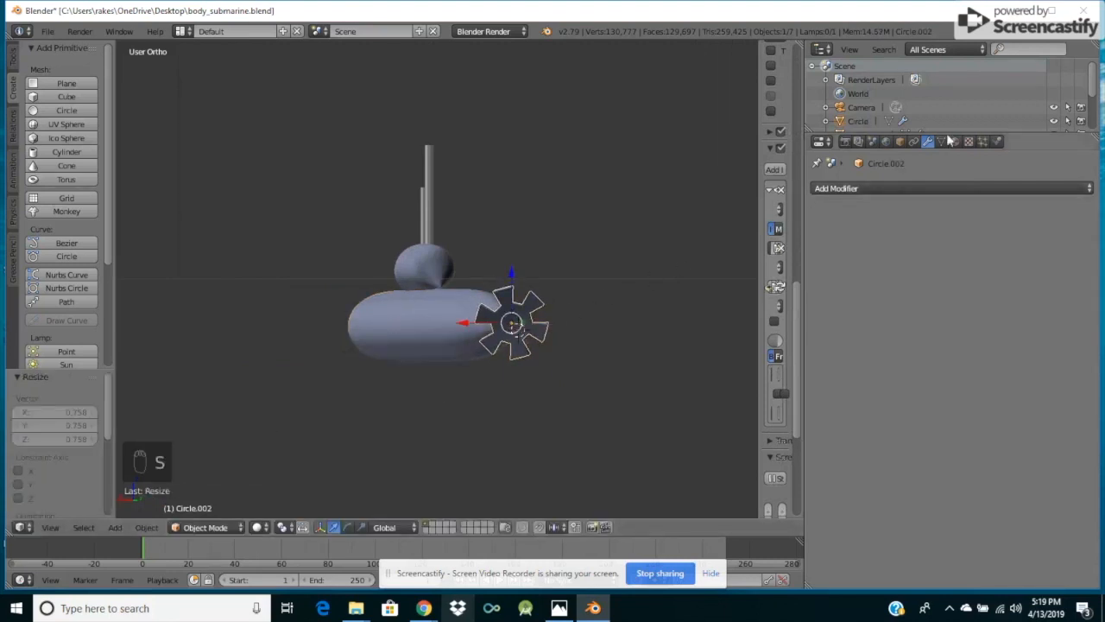
# Add a Subdivision Surface modifier with a viewport level of 2 to the propeller, leaving nothing selected.
pyautogui.click(918, 190)
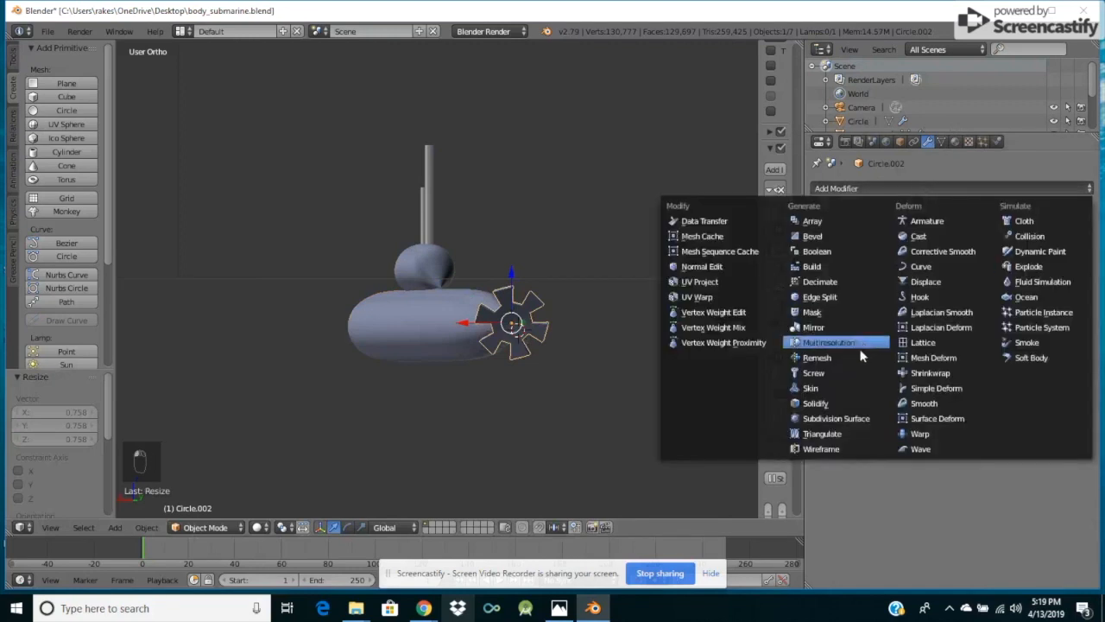
pyautogui.click(859, 419)
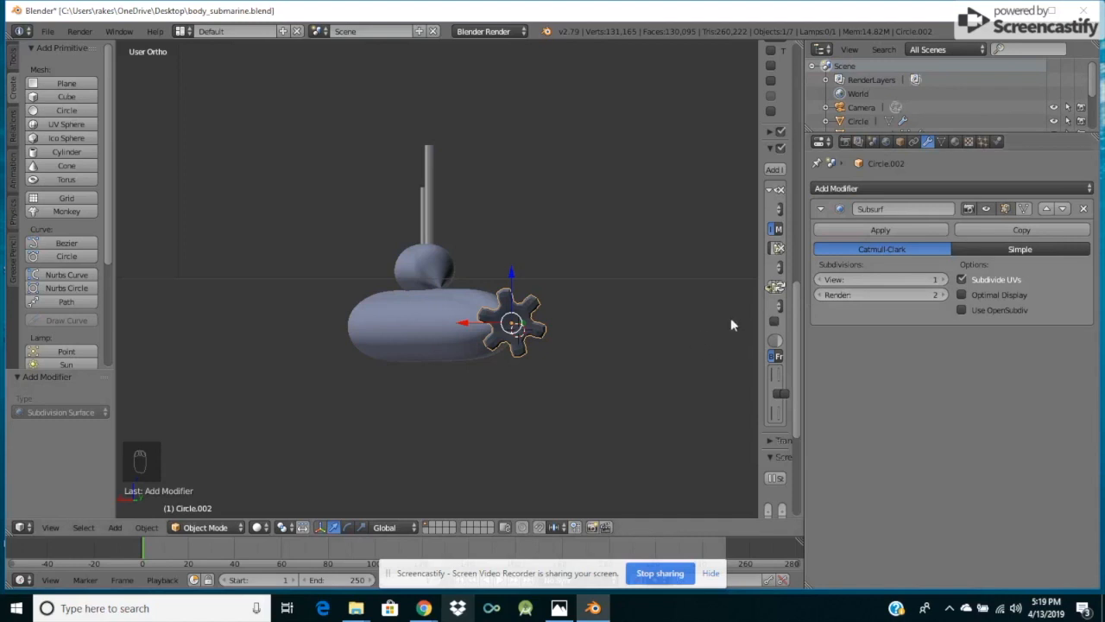
pyautogui.click(943, 279)
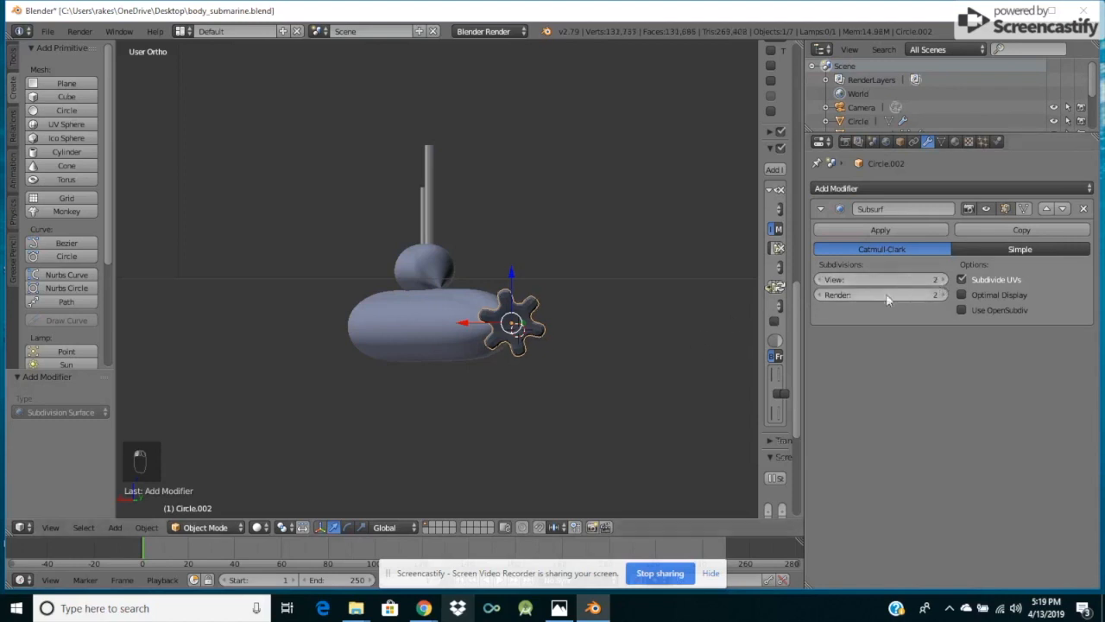
pyautogui.press('a')
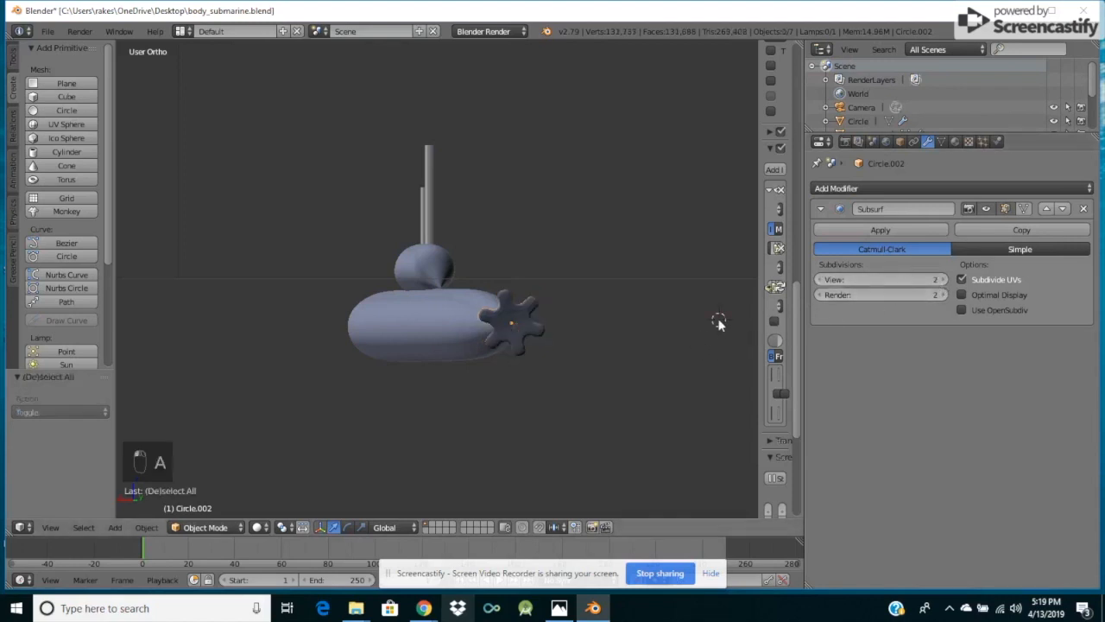
# Examine the smoothed submarine from all around, including its bow, stern and both sides.
pyautogui.press('KP_4')
pyautogui.press('KP_4')
pyautogui.press('KP_4')
pyautogui.press('KP_4')
pyautogui.press('KP_4')
pyautogui.press('KP_4')
pyautogui.press('KP_4')
pyautogui.press('KP_4')
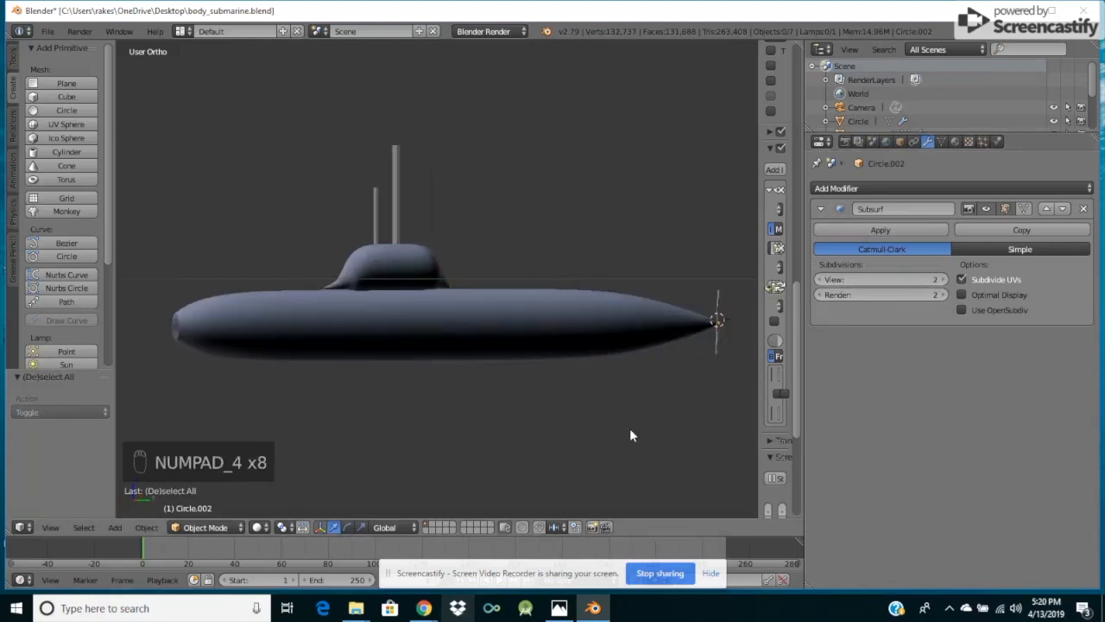
pyautogui.press('KP_6')
pyautogui.press('KP_6')
pyautogui.press('KP_6')
pyautogui.press('KP_6')
pyautogui.press('KP_6')
pyautogui.press('KP_6')
pyautogui.press('KP_6')
pyautogui.press('KP_6')
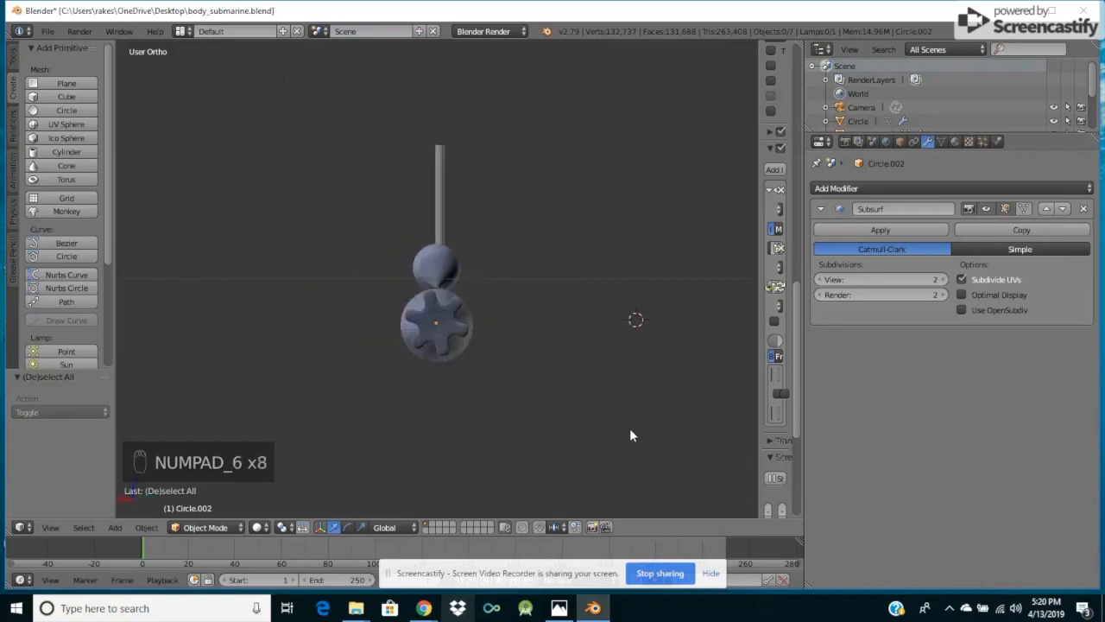
pyautogui.press('KP_6')
pyautogui.press('KP_6')
pyautogui.press('KP_6')
pyautogui.press('KP_6')
pyautogui.press('KP_6')
pyautogui.press('KP_6')
pyautogui.press('KP_6')
pyautogui.press('KP_6')
pyautogui.press('KP_6')
pyautogui.press('KP_6')
pyautogui.press('KP_6')
pyautogui.press('KP_6')
pyautogui.press('KP_6')
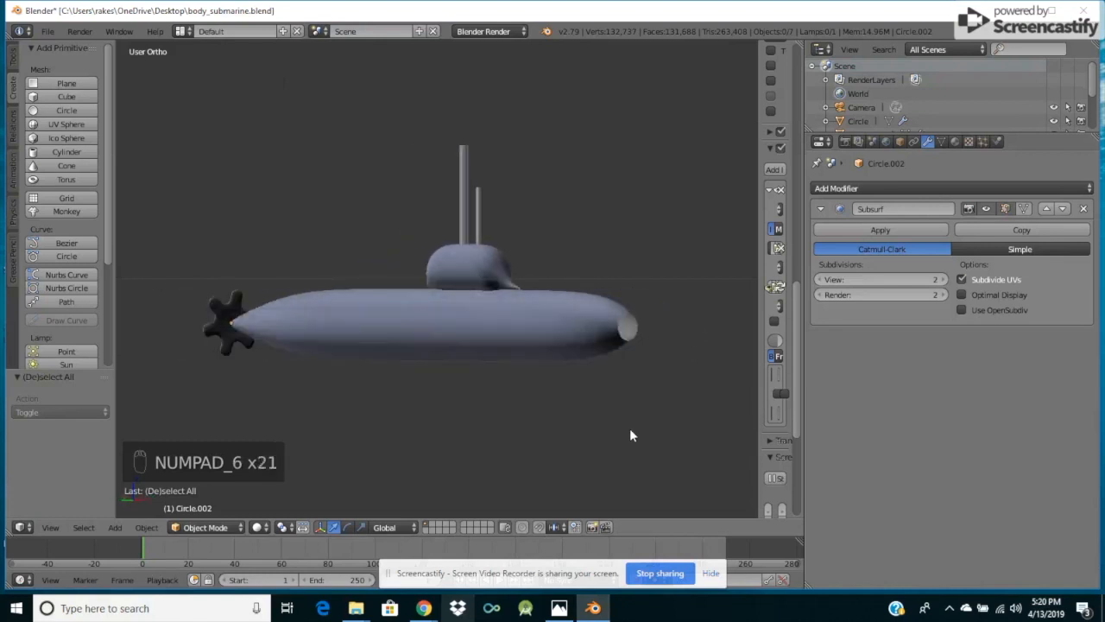
pyautogui.press('KP_6')
pyautogui.press('KP_6')
pyautogui.press('KP_6')
pyautogui.press('KP_6')
pyautogui.press('KP_6')
pyautogui.press('KP_6')
pyautogui.press('KP_6')
pyautogui.press('KP_6')
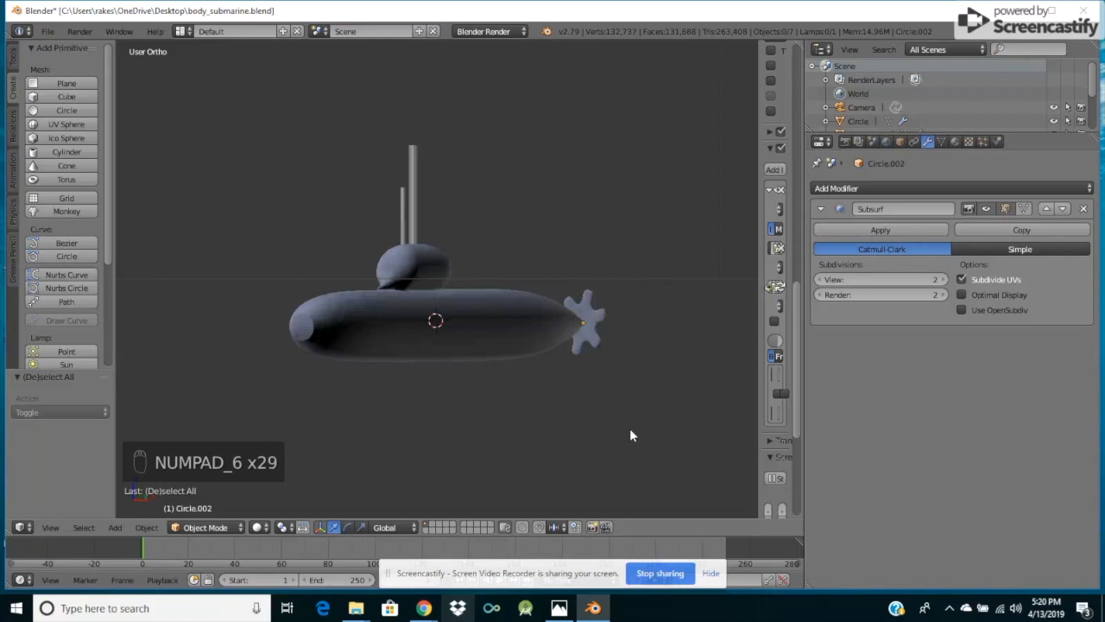
pyautogui.press('KP_6')
pyautogui.press('KP_6')
pyautogui.press('KP_6')
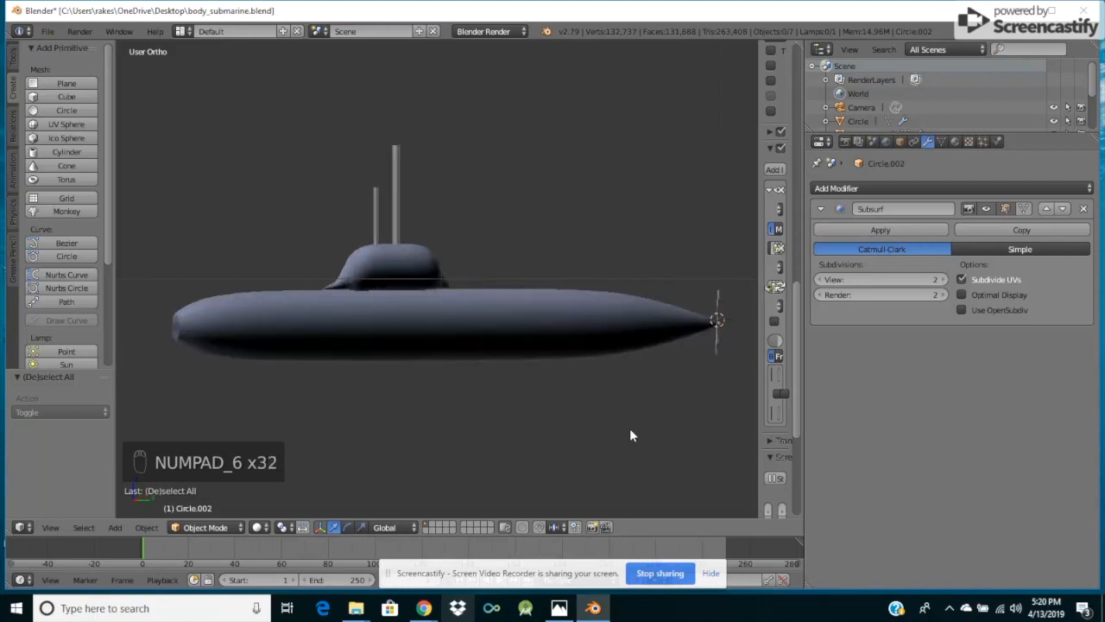
pyautogui.press('KP_6')
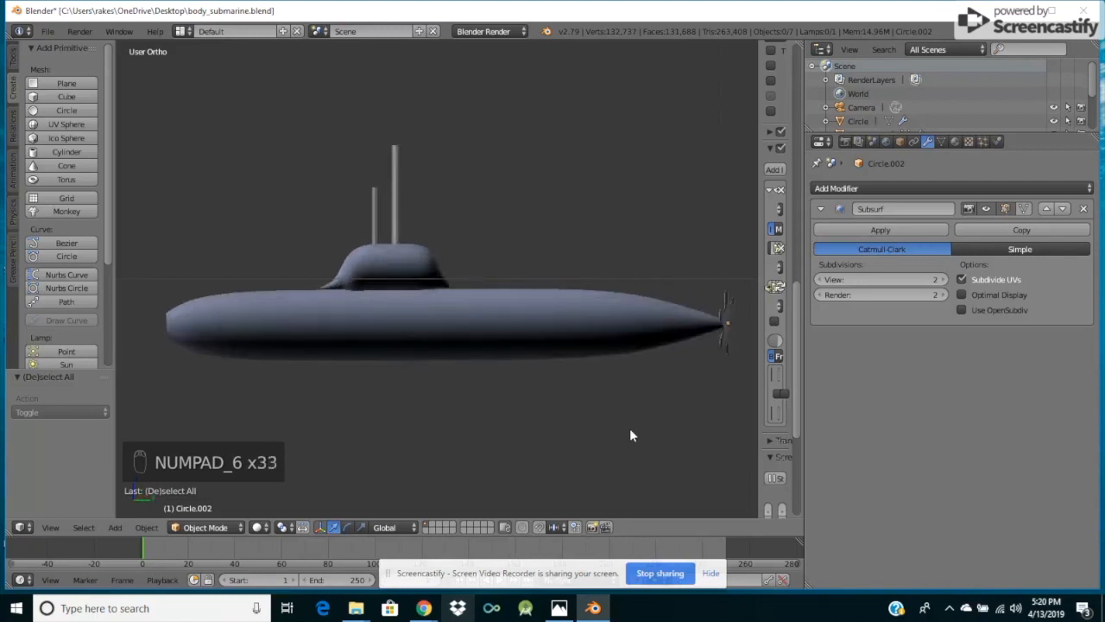
pyautogui.press('KP_4')
pyautogui.press('KP_6')
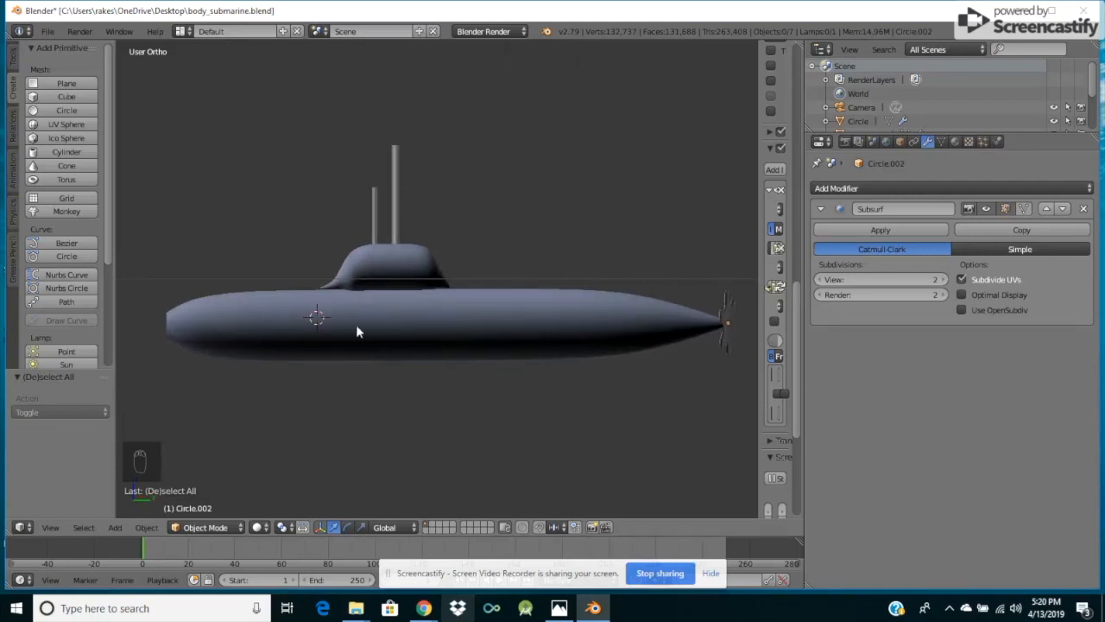
# Move all objects of the scene up together by about 0.64 along the Z axis and deselect them.
pyautogui.rightClick(378, 324)
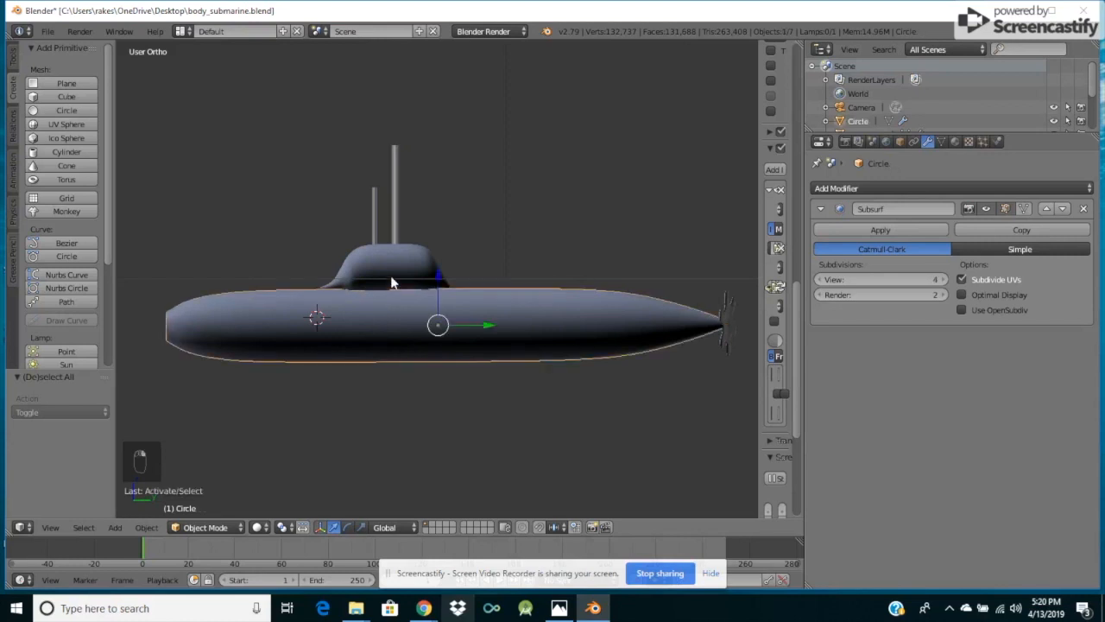
pyautogui.press('a')
pyautogui.press('a')
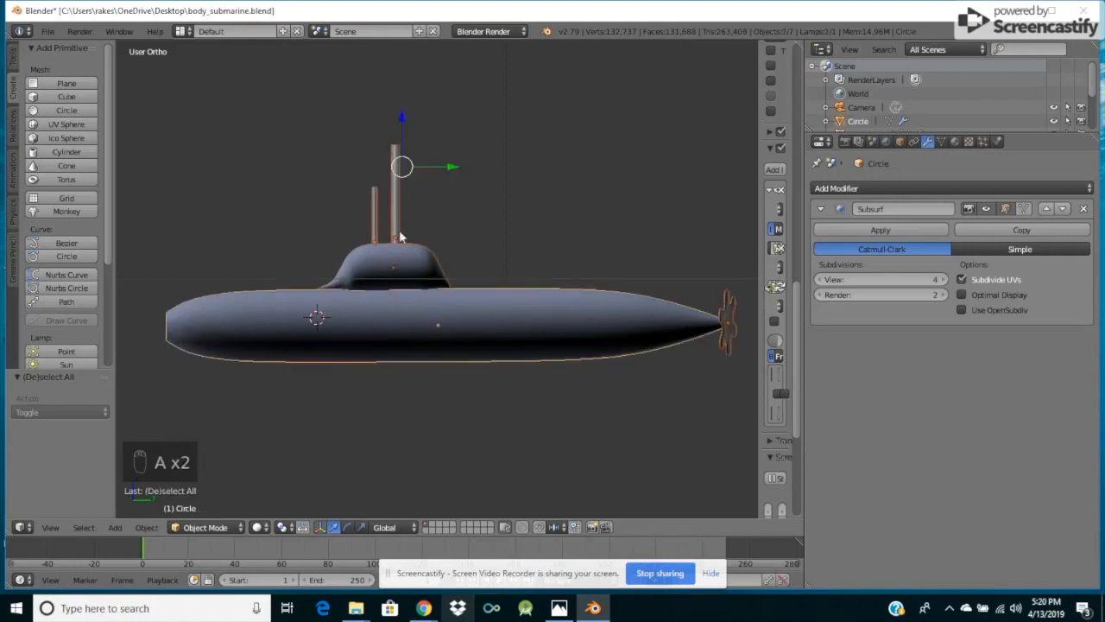
pyautogui.moveTo(402, 130); pyautogui.dragTo(406, 101)
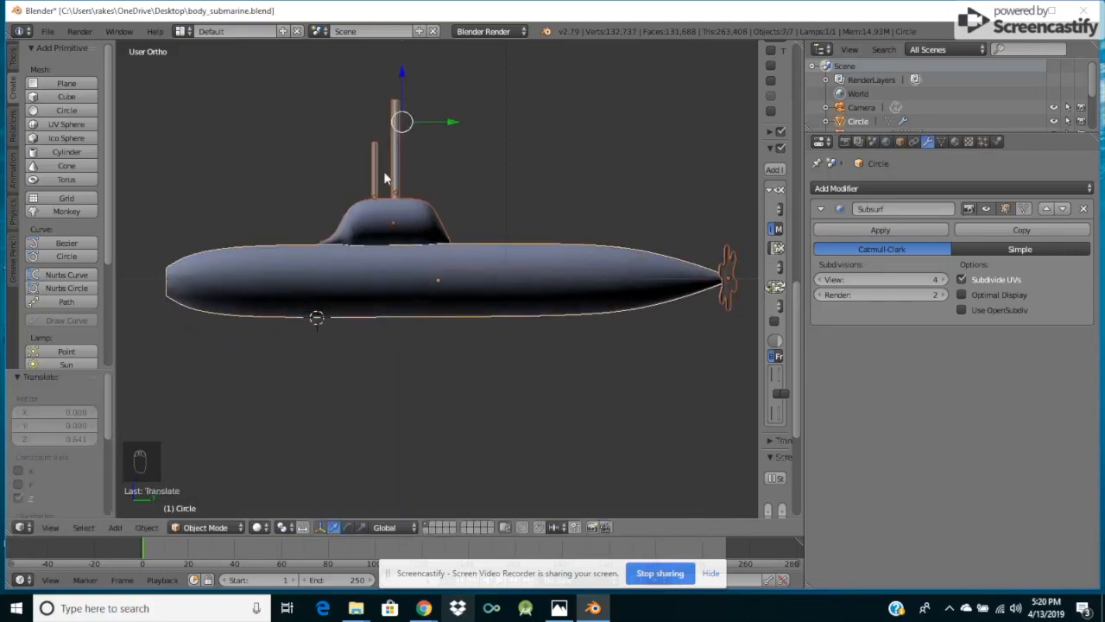
pyautogui.press('a')
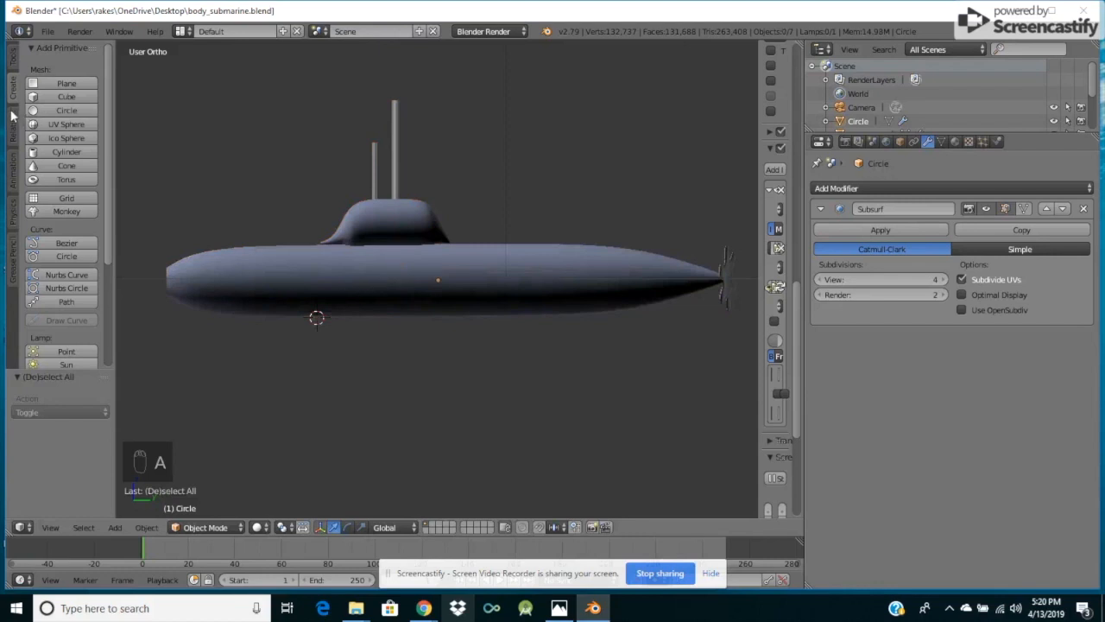
# Add a cube at the 3D cursor below the hull and scale it uniformly down to about 0.3.
pyautogui.click(61, 98)
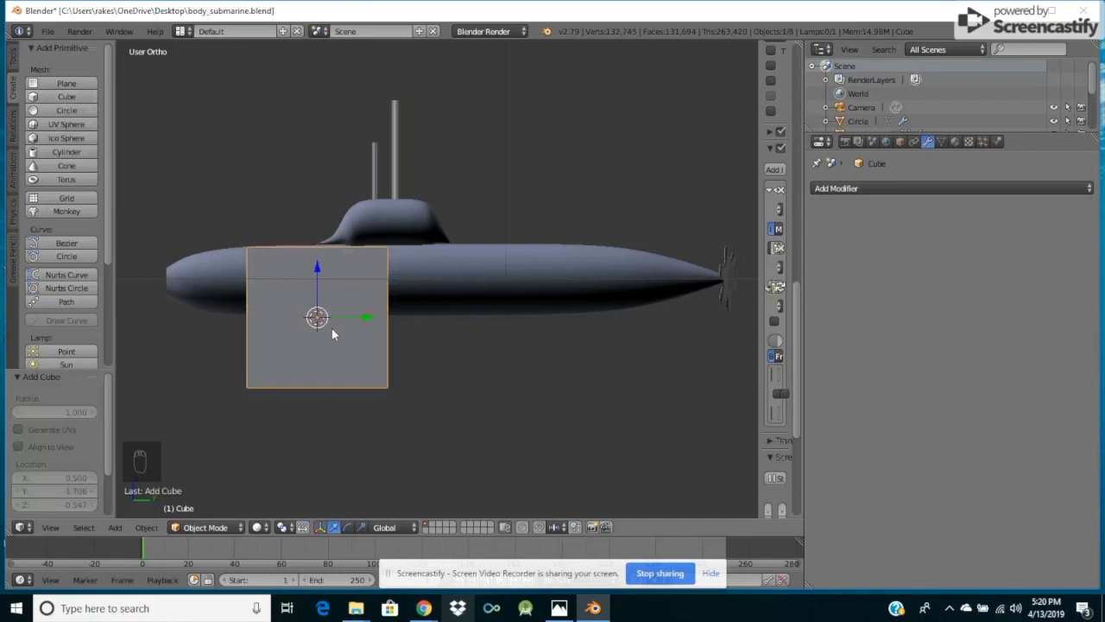
pyautogui.press('s')
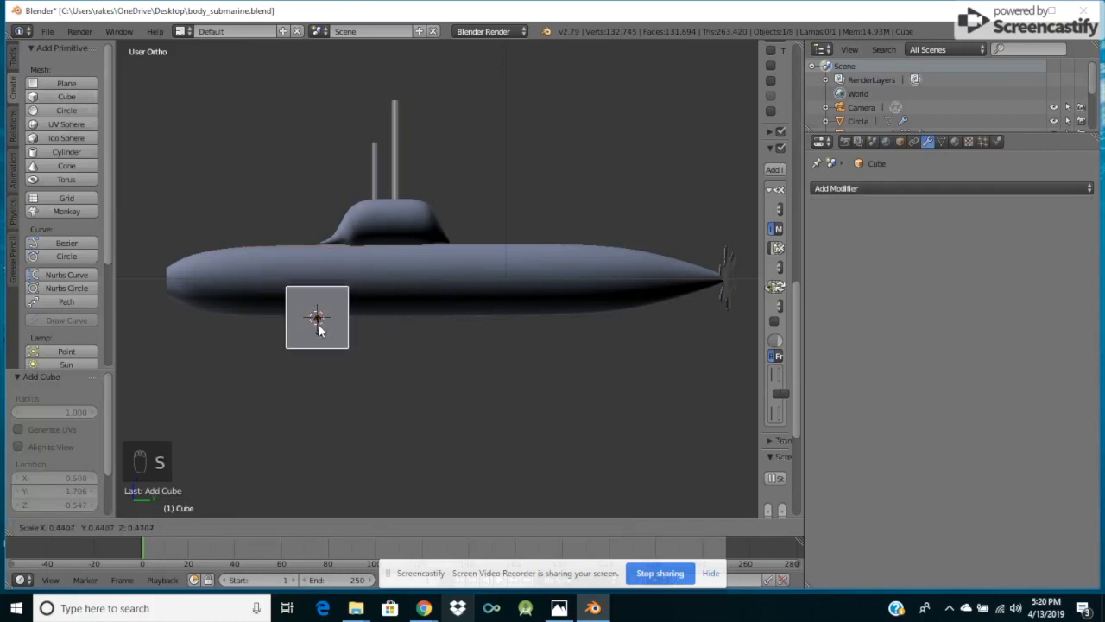
pyautogui.click(320, 326)
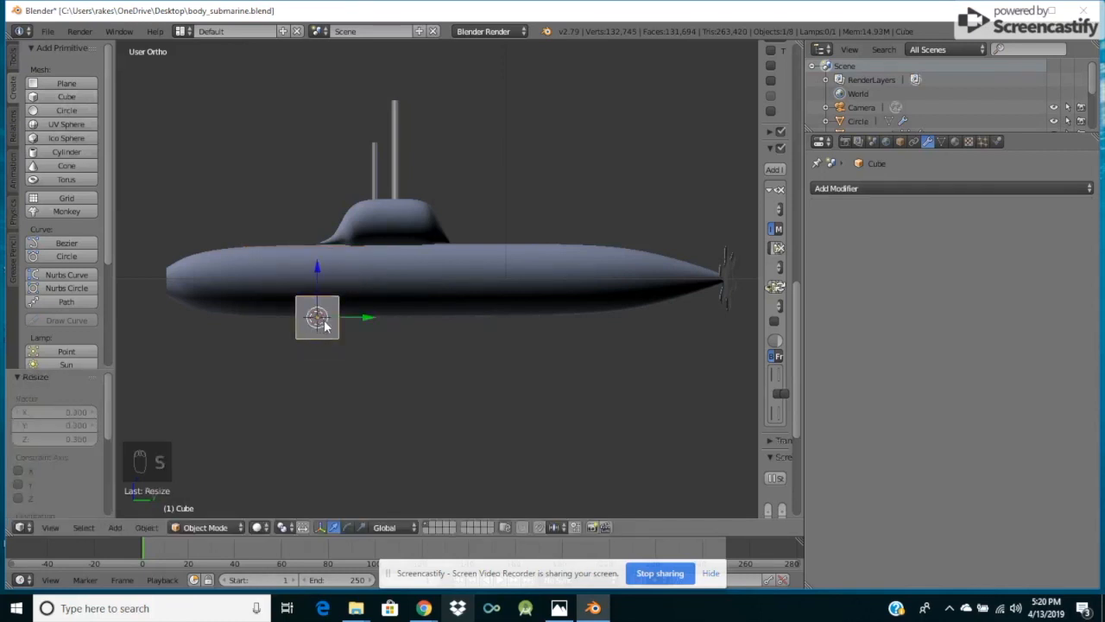
# Scale the new cube to about 0.52 along Z and about 0.6 along Y.
pyautogui.press('s')
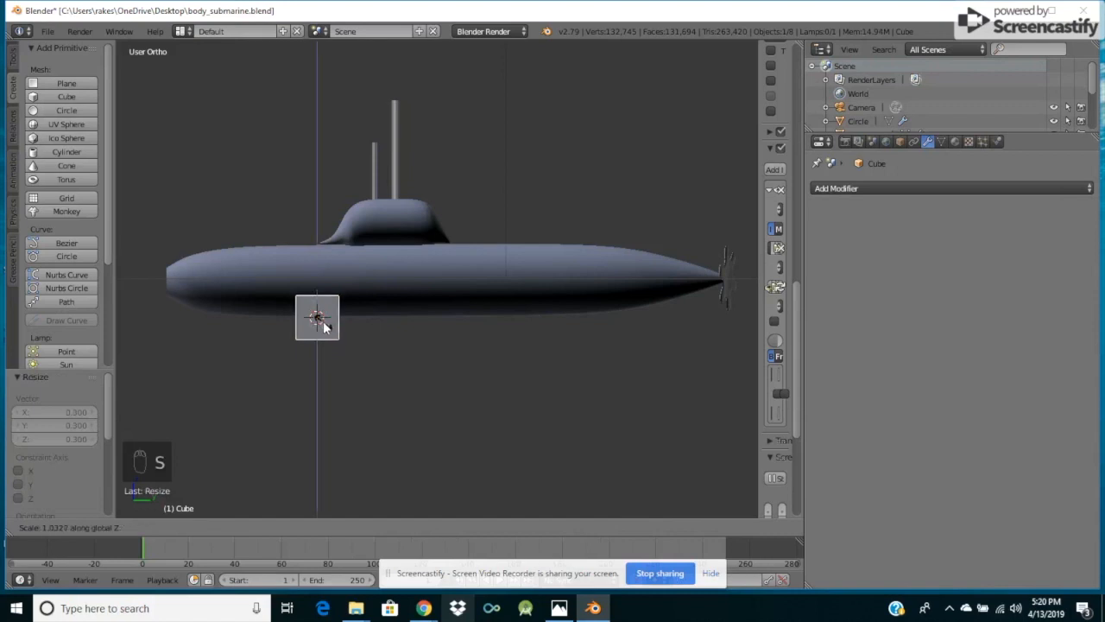
pyautogui.click(322, 320)
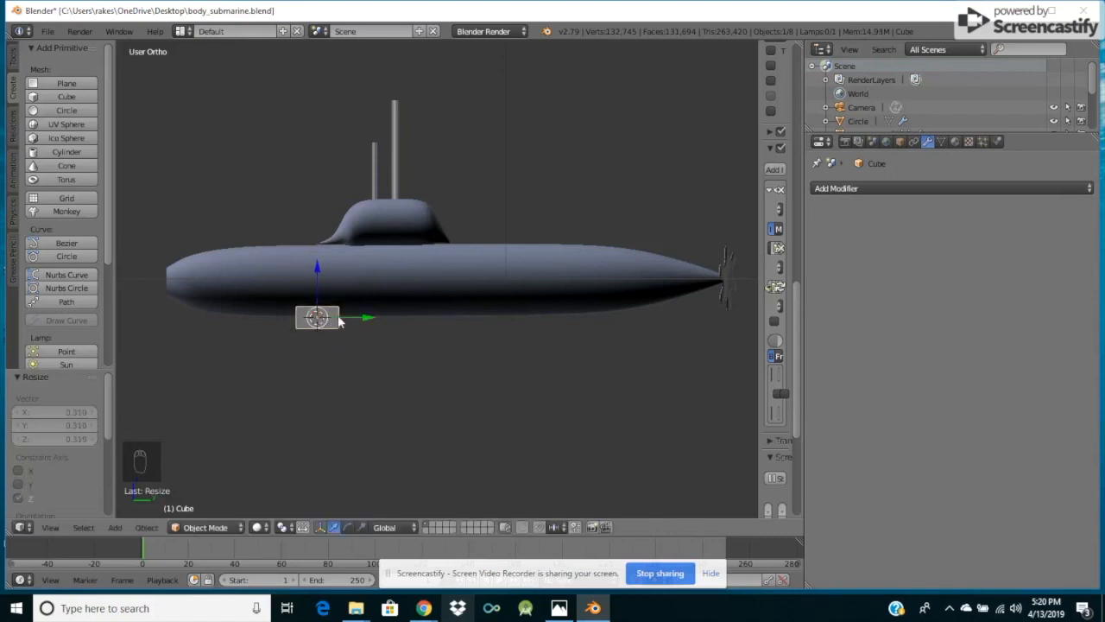
pyautogui.press('s')
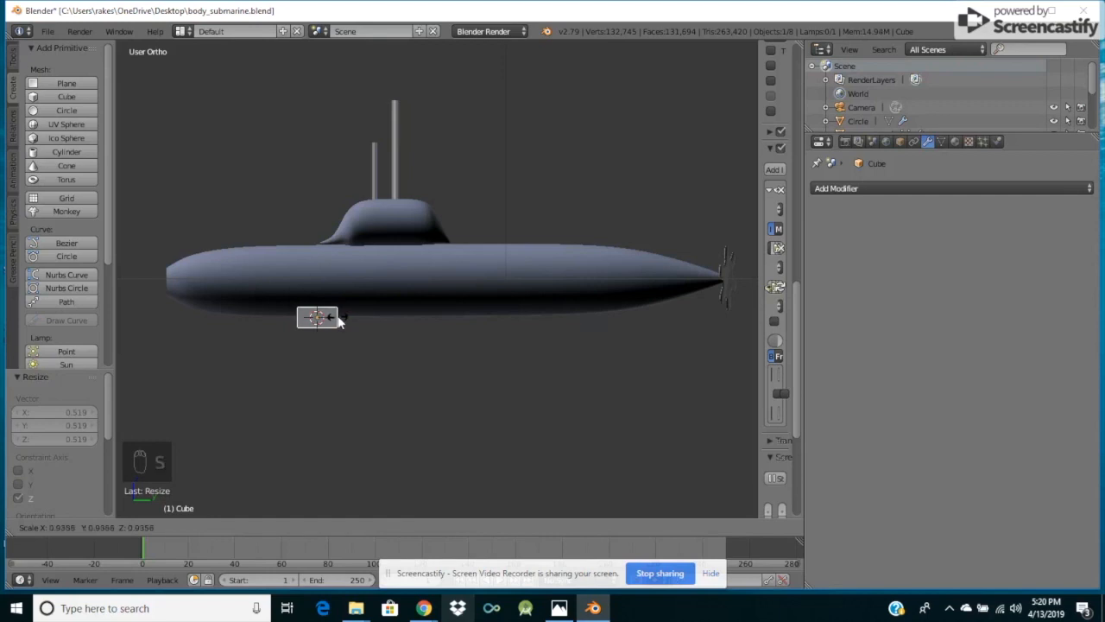
pyautogui.press('y')
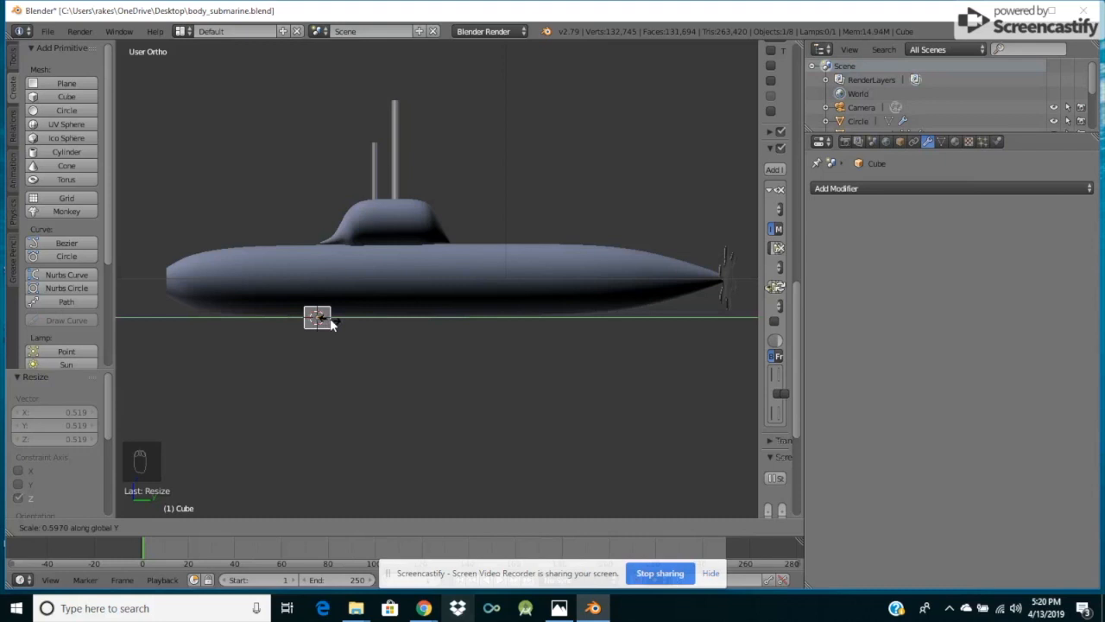
pyautogui.click(330, 324)
# Move the small cube up along Z and forward along Y onto the upper front part of the hull.
pyautogui.moveTo(320, 269); pyautogui.dragTo(314, 212)
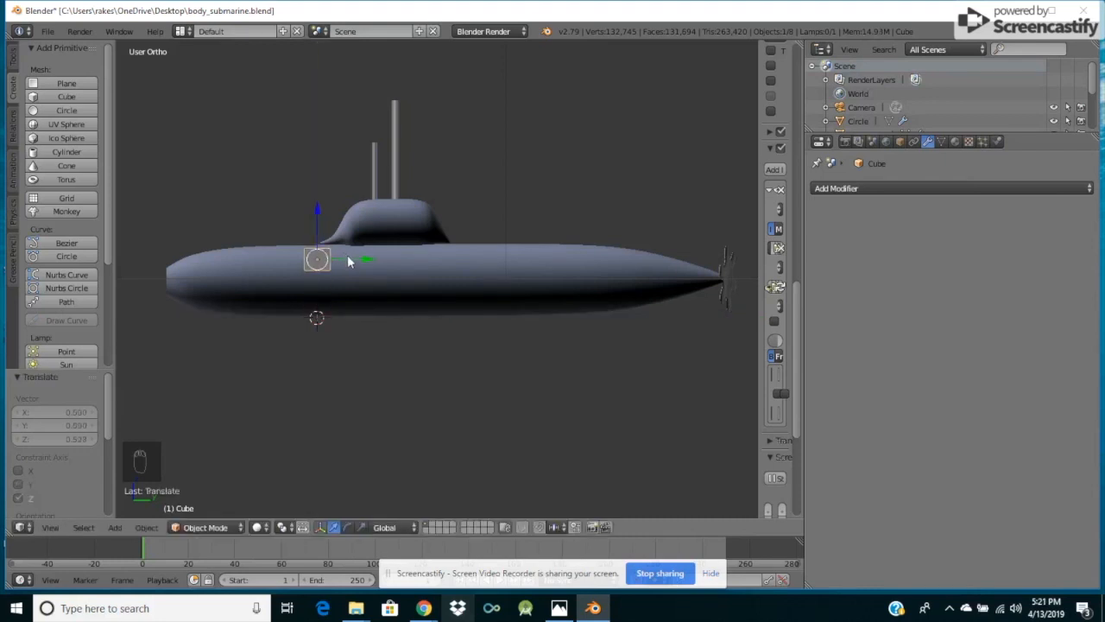
pyautogui.moveTo(369, 263); pyautogui.dragTo(312, 271)
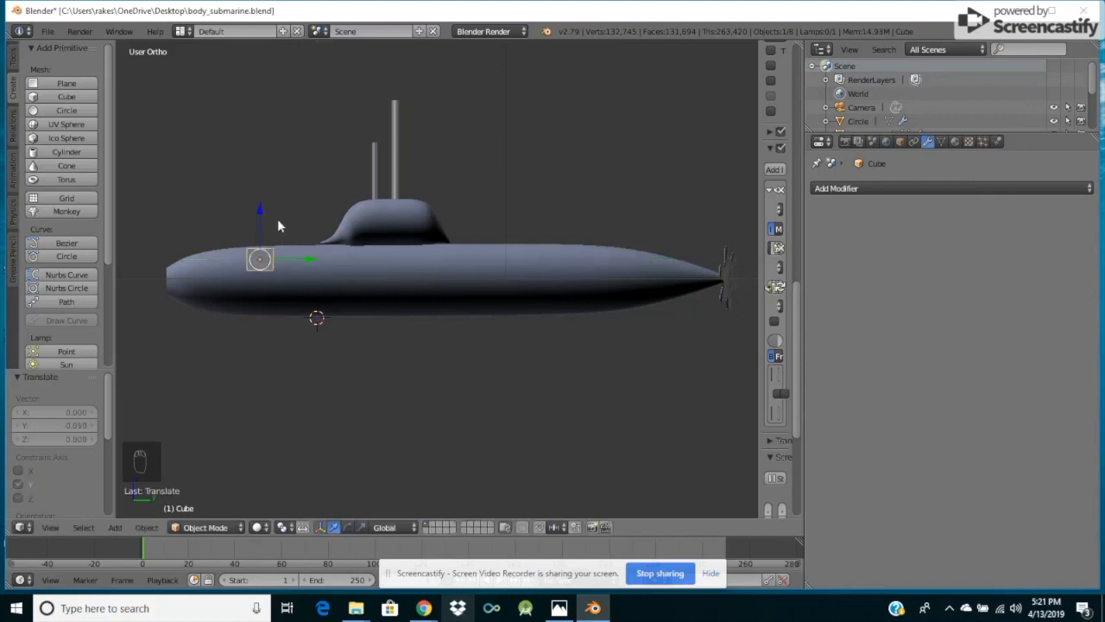
# Scale the small cube uniformly to about 0.73 and move it about -0.16 along X into the hull's side.
pyautogui.press('s')
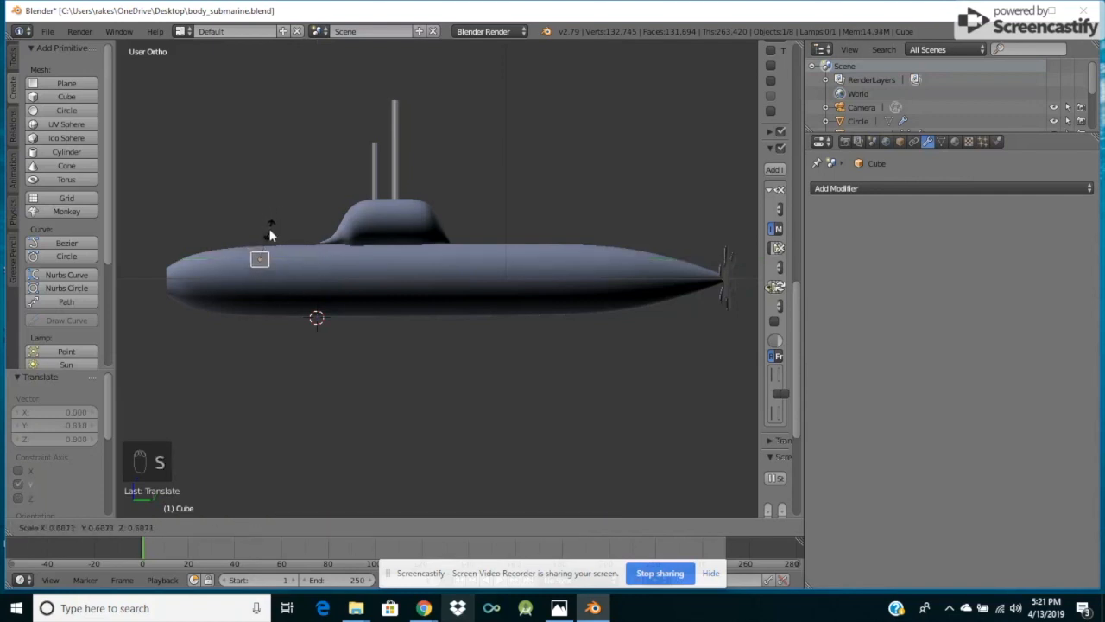
pyautogui.click(270, 231)
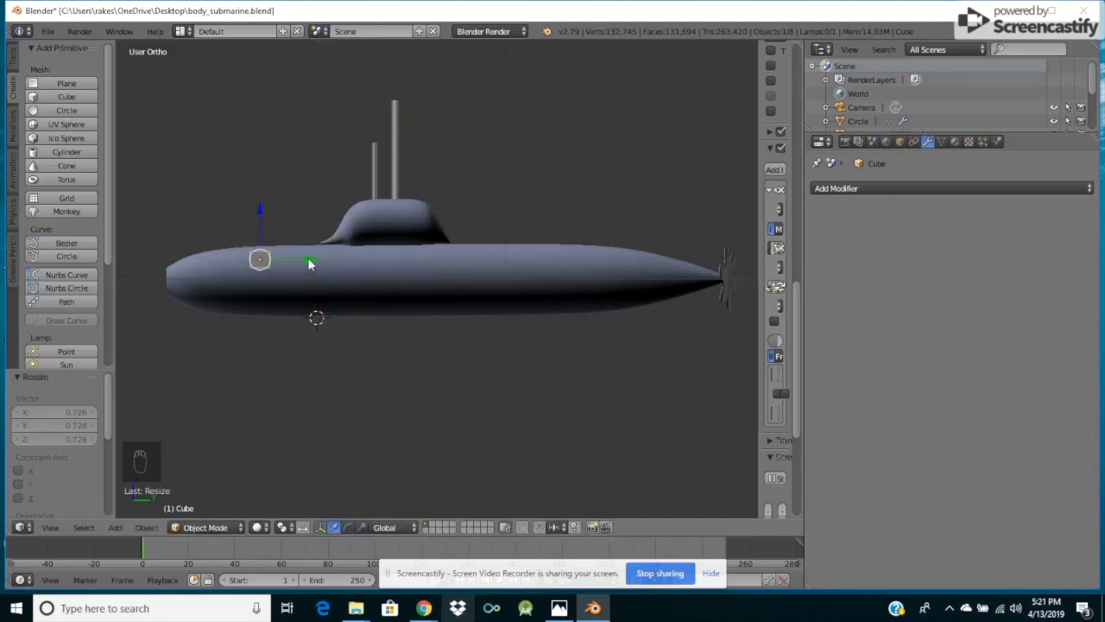
pyautogui.press('KP_4')
pyautogui.press('KP_4')
pyautogui.press('KP_4')
pyautogui.press('KP_4')
pyautogui.press('KP_4')
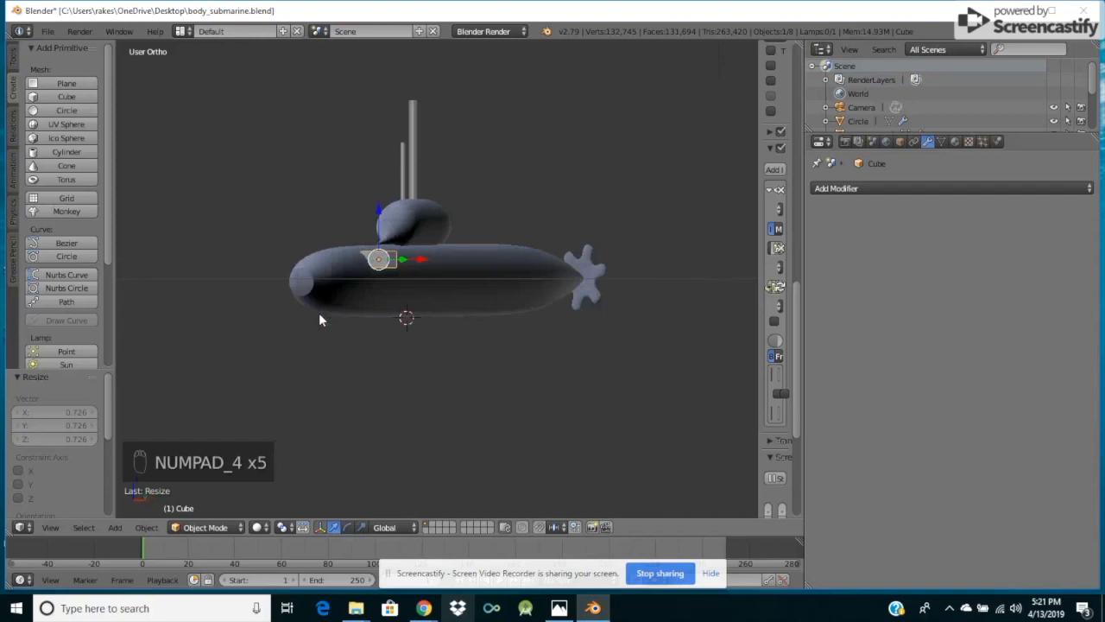
pyautogui.press('KP_4')
pyautogui.moveTo(474, 259); pyautogui.dragTo(463, 260)
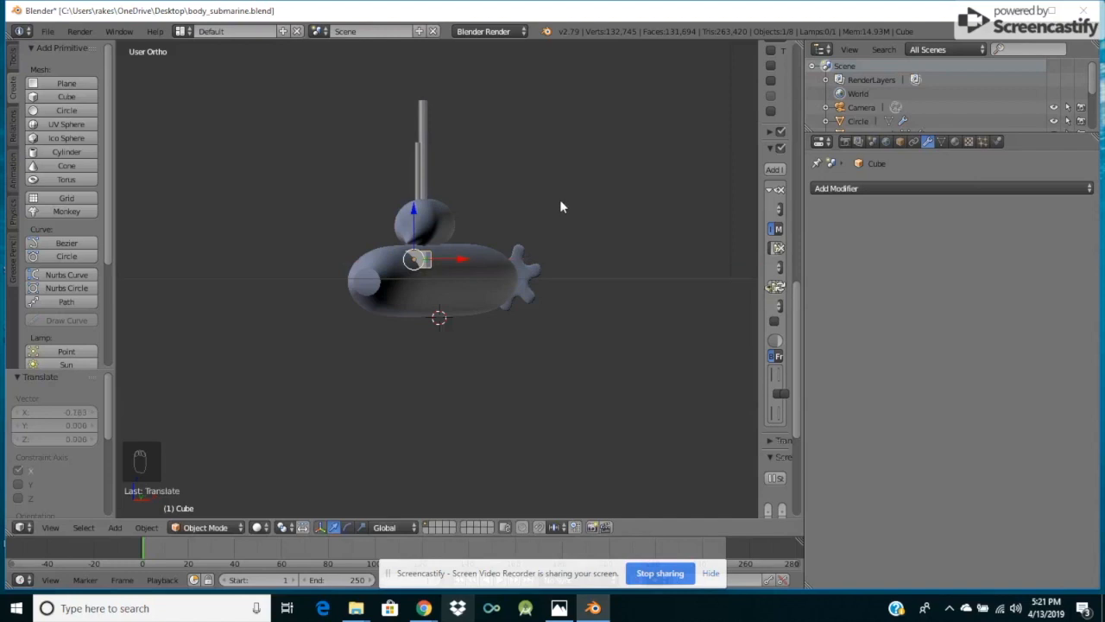
# Copy the small cube and paste two copies, moving them about 0.81 and 1.72 along Y towards the stern.
pyautogui.press('KP_6')
pyautogui.press('KP_6')
pyautogui.press('KP_6')
pyautogui.press('KP_6')
pyautogui.press('KP_6')
pyautogui.press('KP_6')
pyautogui.press('KP_6')
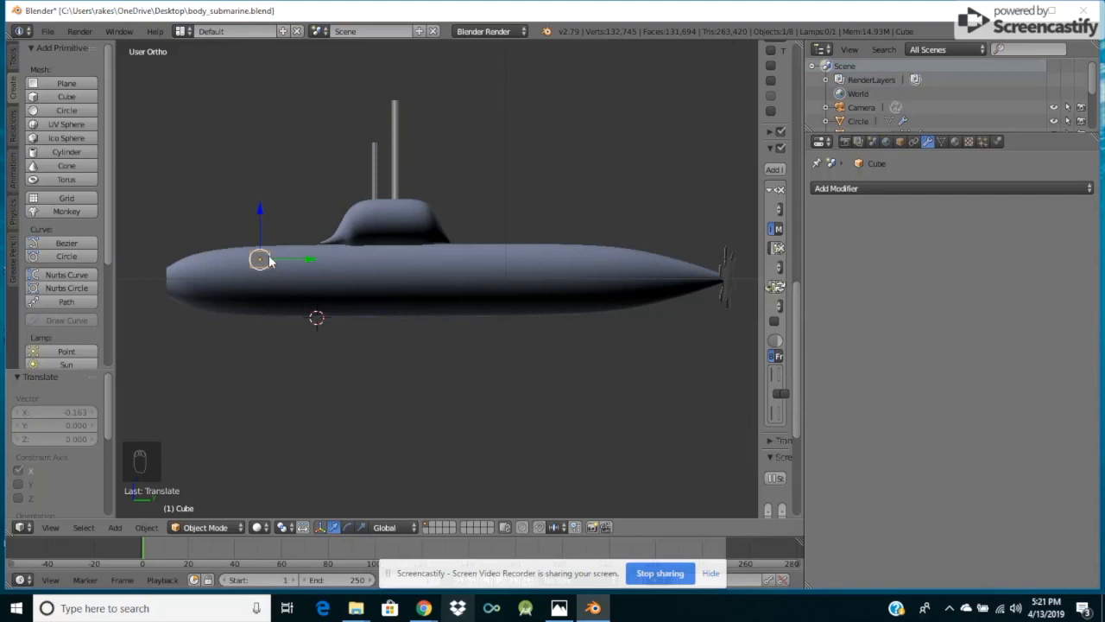
pyautogui.hotkey('ctrl', 'c')
pyautogui.hotkey('ctrl', 'v')
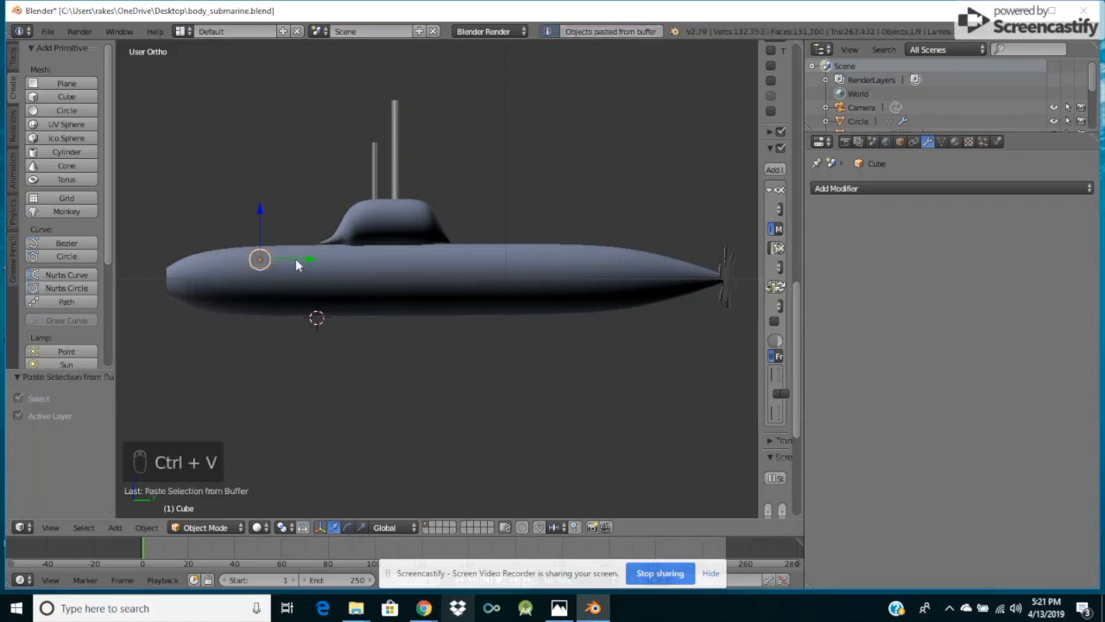
pyautogui.moveTo(296, 258); pyautogui.dragTo(353, 271)
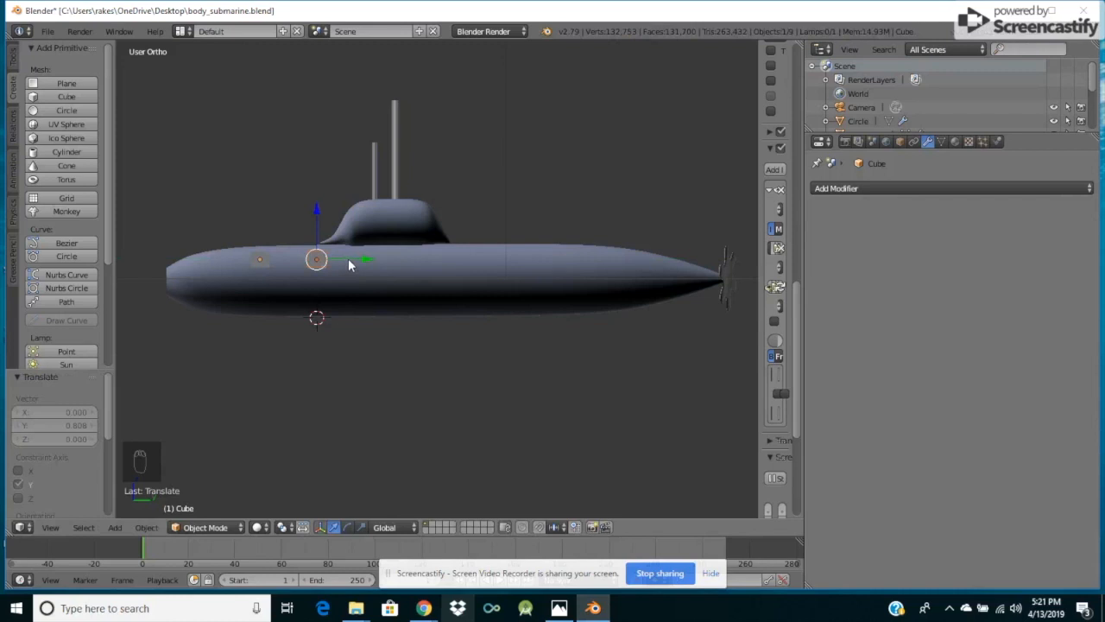
pyautogui.hotkey('ctrl', 'v')
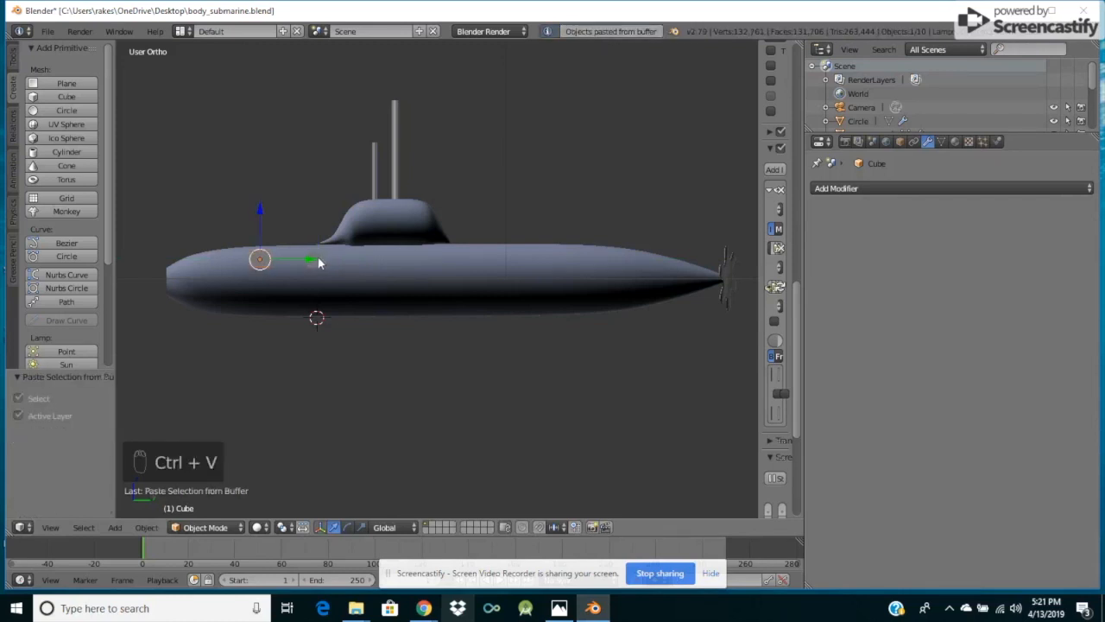
pyautogui.moveTo(316, 262); pyautogui.dragTo(433, 266)
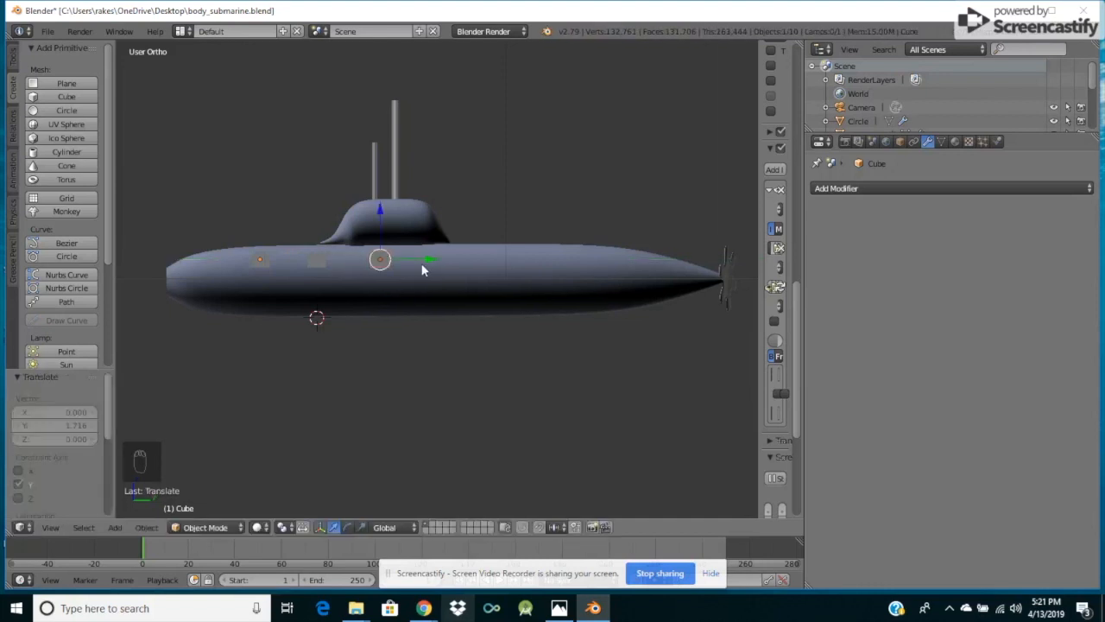
# Paste three more copies of the cube, spacing them evenly towards the stern with the last moved about 4.28 along Y.
pyautogui.hotkey('ctrl', 'v')
pyautogui.moveTo(313, 264); pyautogui.dragTo(492, 287)
pyautogui.hotkey('ctrl', 'v')
pyautogui.moveTo(314, 261); pyautogui.dragTo(555, 283)
pyautogui.hotkey('ctrl', 'v')
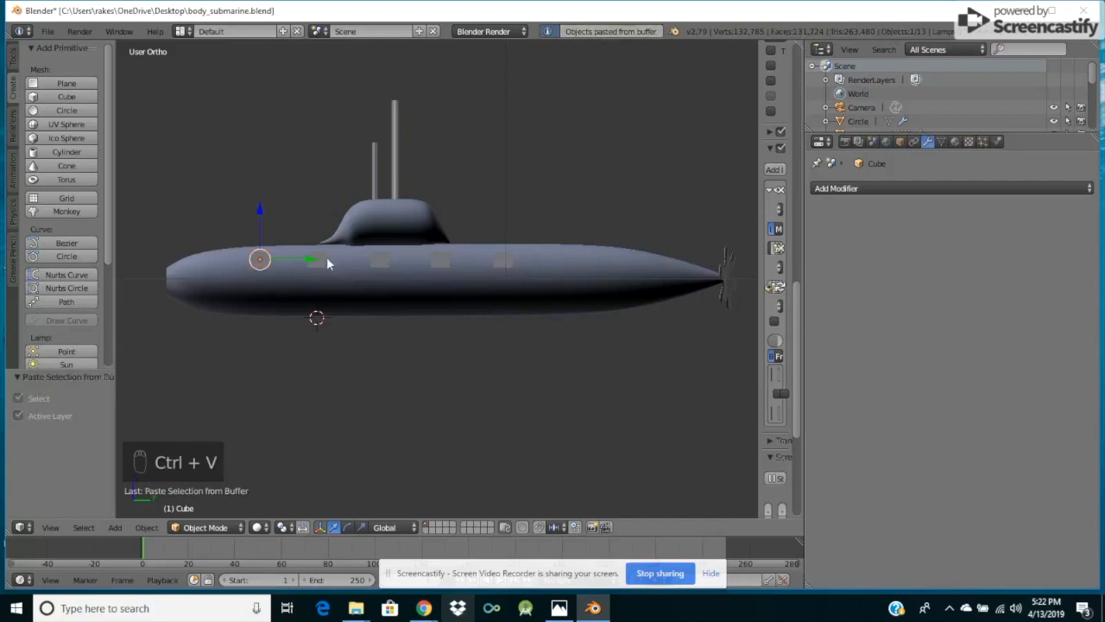
pyautogui.moveTo(314, 261); pyautogui.dragTo(612, 283)
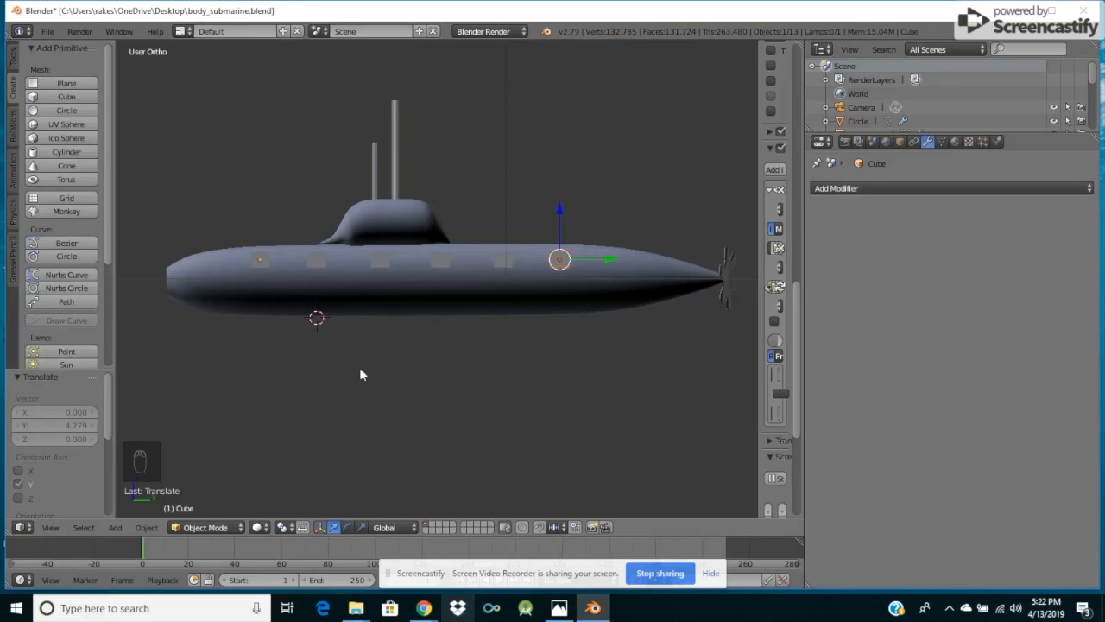
# Move the rearmost cube slightly along negative X so it sits closer into the tapering hull.
pyautogui.press('KP_4')
pyautogui.press('KP_4')
pyautogui.press('KP_4')
pyautogui.press('KP_4')
pyautogui.press('KP_4')
pyautogui.press('KP_4')
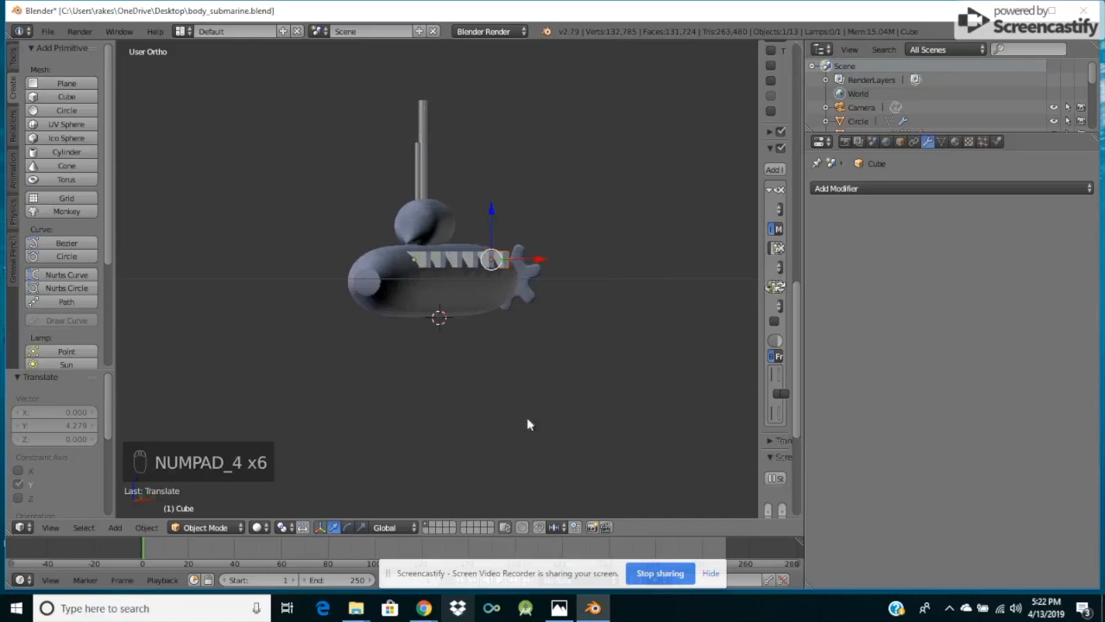
pyautogui.moveTo(542, 262); pyautogui.dragTo(536, 260)
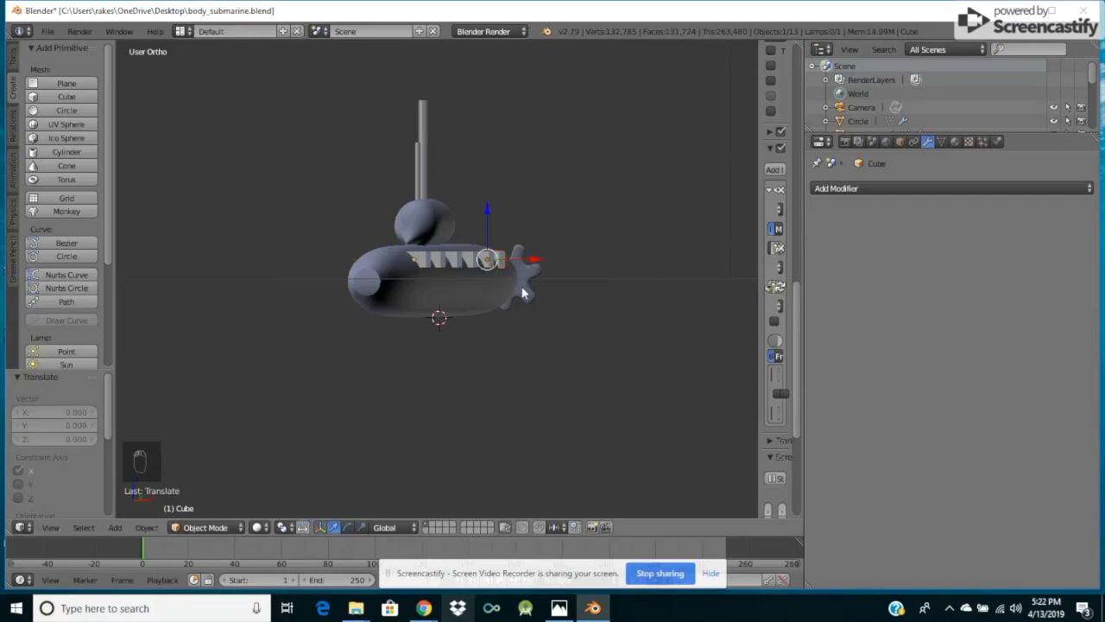
# Select the second cube from the stern and move it about -0.06 along X into the hull.
pyautogui.press('KP_6')
pyautogui.press('KP_6')
pyautogui.press('KP_6')
pyautogui.press('KP_6')
pyautogui.press('KP_6')
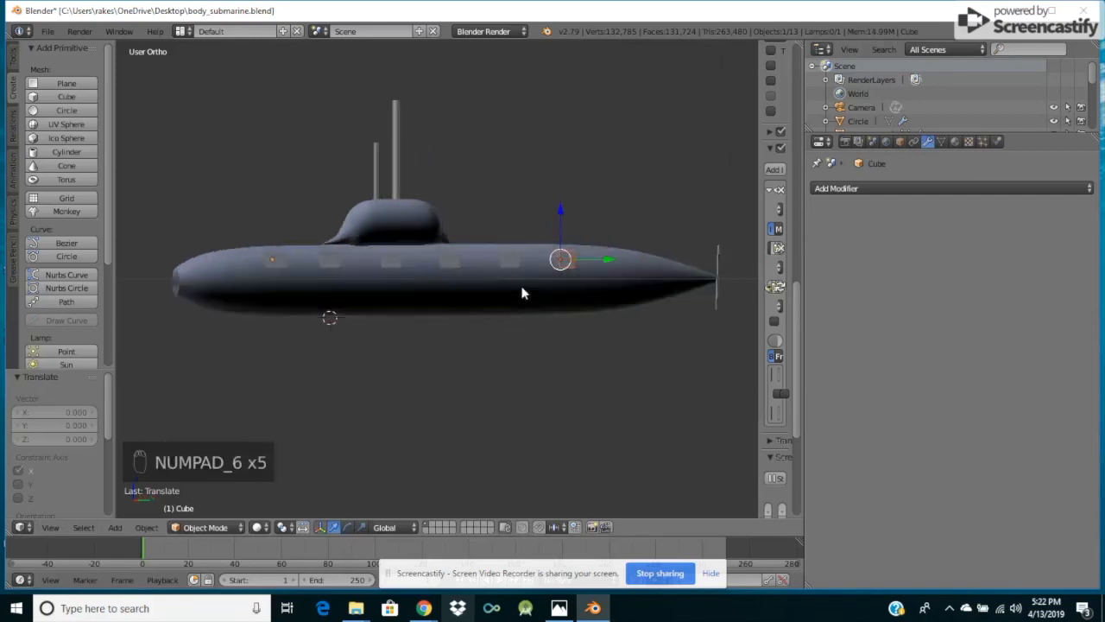
pyautogui.rightClick(509, 262)
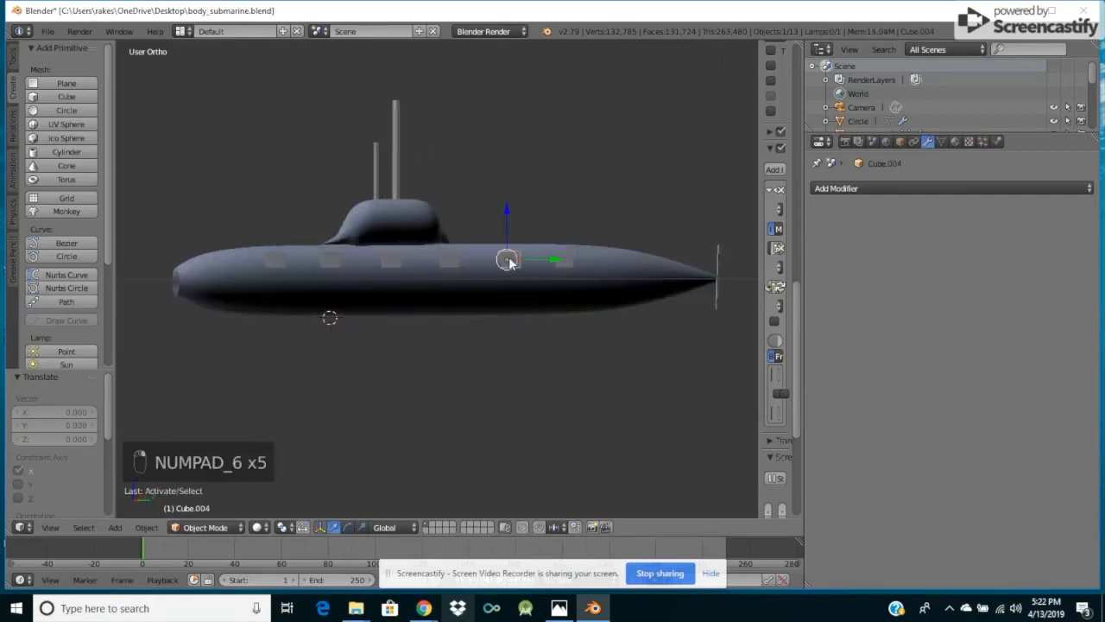
pyautogui.press('KP_4')
pyautogui.press('KP_4')
pyautogui.press('KP_4')
pyautogui.press('KP_4')
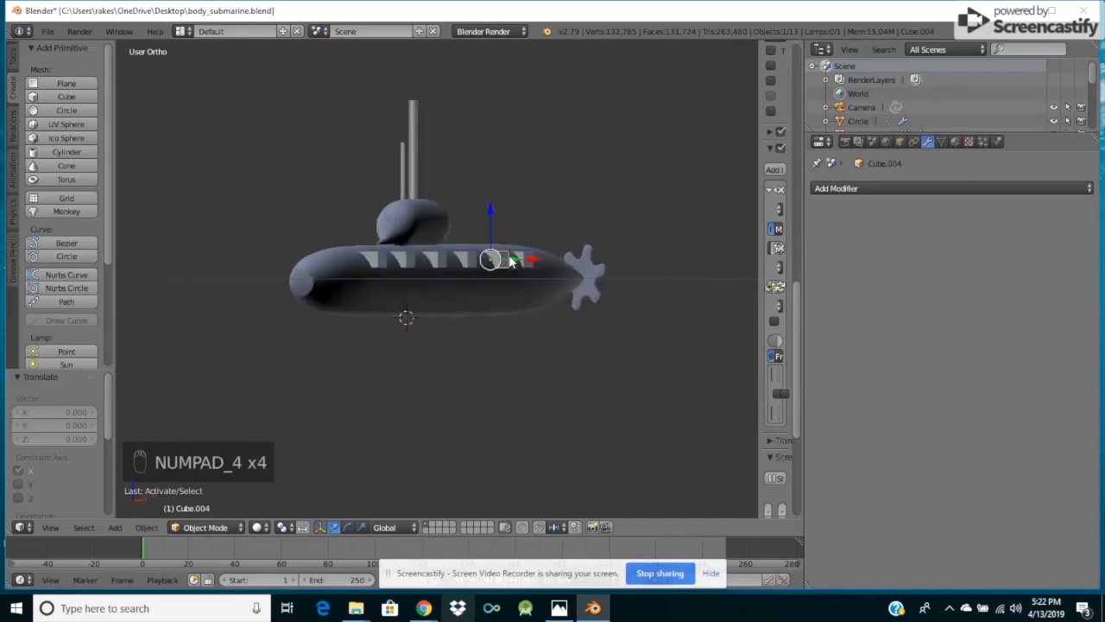
pyautogui.moveTo(535, 261); pyautogui.dragTo(526, 285)
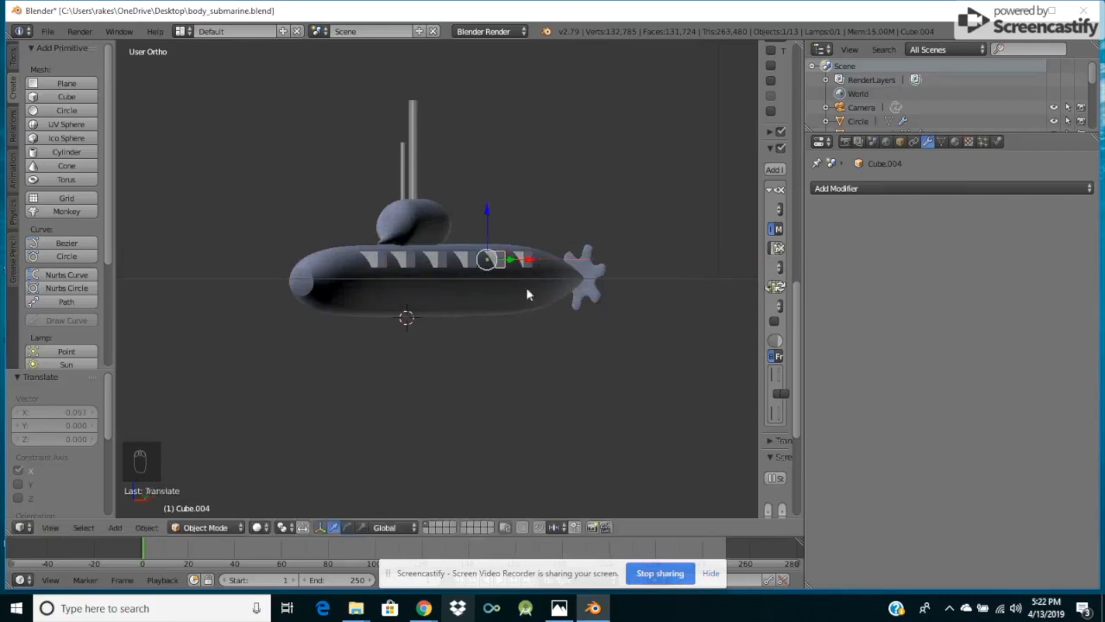
# Deselect everything, add a torus at the 3D cursor and move it about -3.94 along X clear of the hull.
pyautogui.press('KP_4')
pyautogui.press('KP_4')
pyautogui.press('KP_4')
pyautogui.press('KP_4')
pyautogui.press('KP_4')
pyautogui.press('KP_4')
pyautogui.press('KP_4')
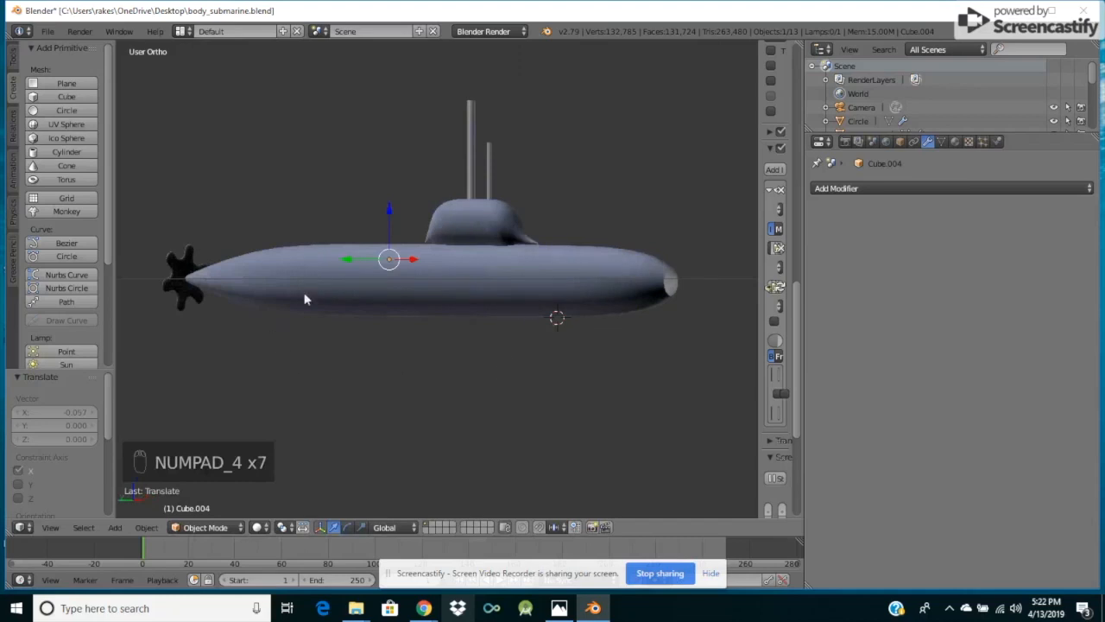
pyautogui.press('a')
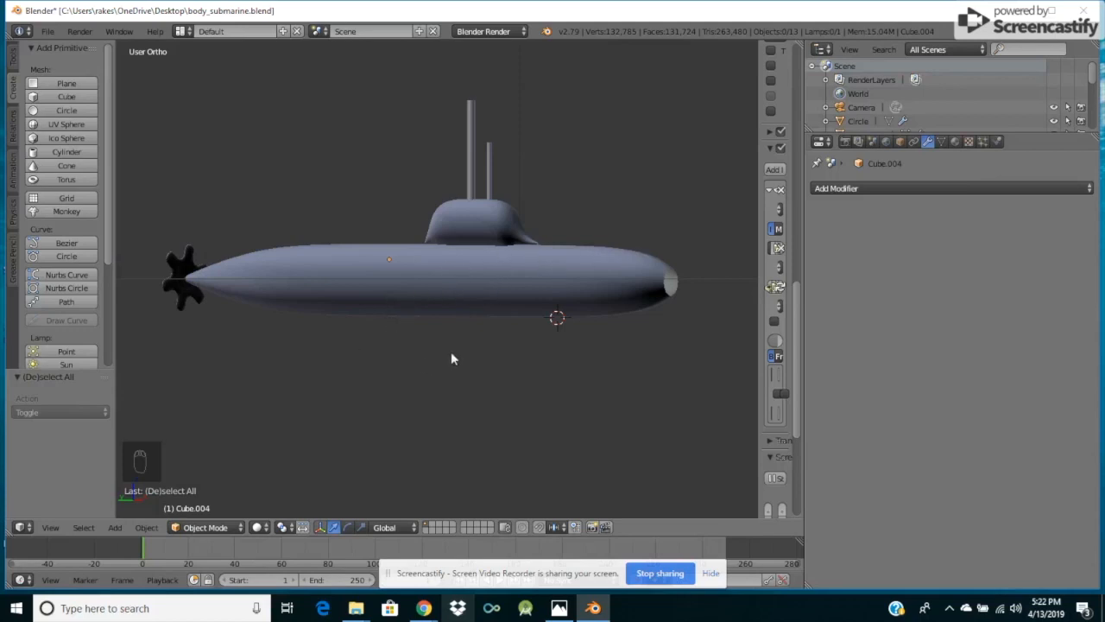
pyautogui.click(67, 179)
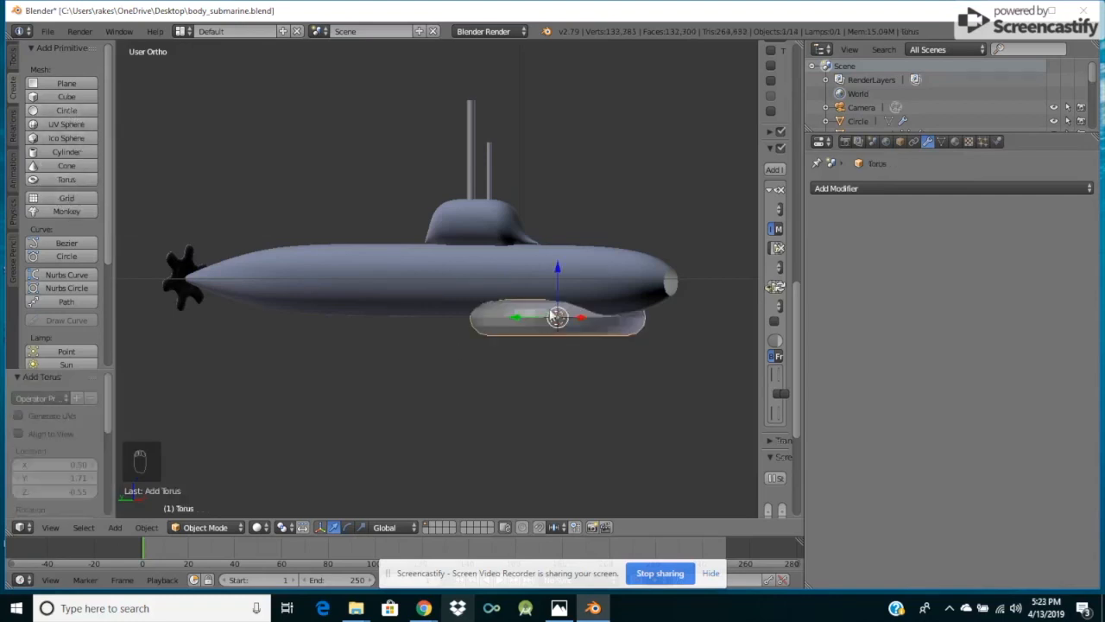
pyautogui.moveTo(578, 322); pyautogui.dragTo(441, 333)
pyautogui.click(440, 333)
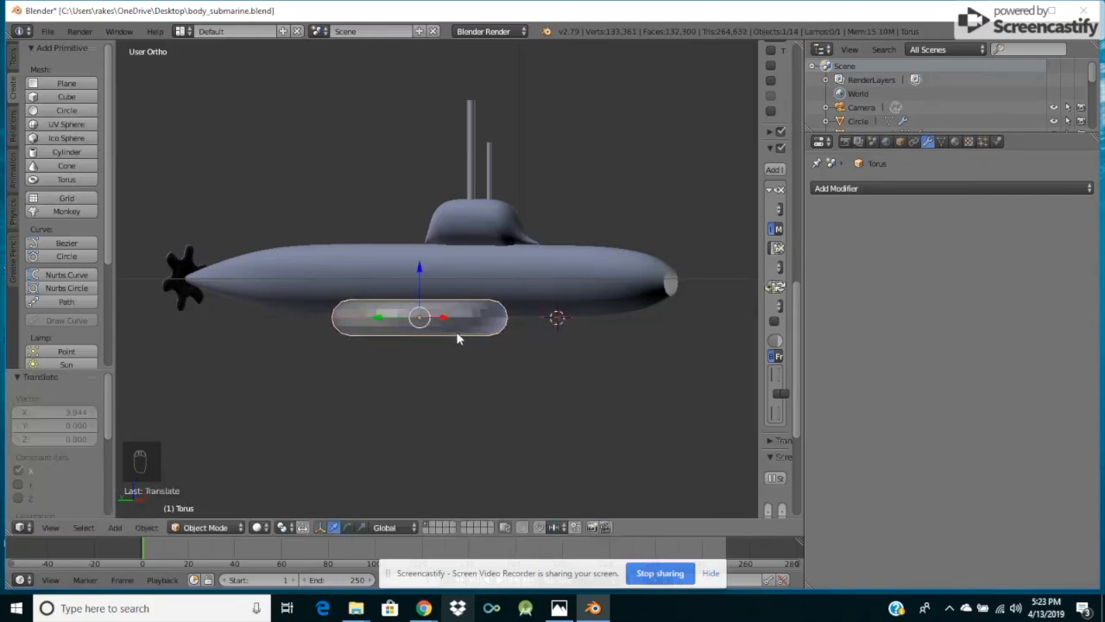
# Rotate the torus by about -139° in an angled view to tilt it upright.
pyautogui.press('KP_8')
pyautogui.press('KP_8')
pyautogui.press('KP_8')
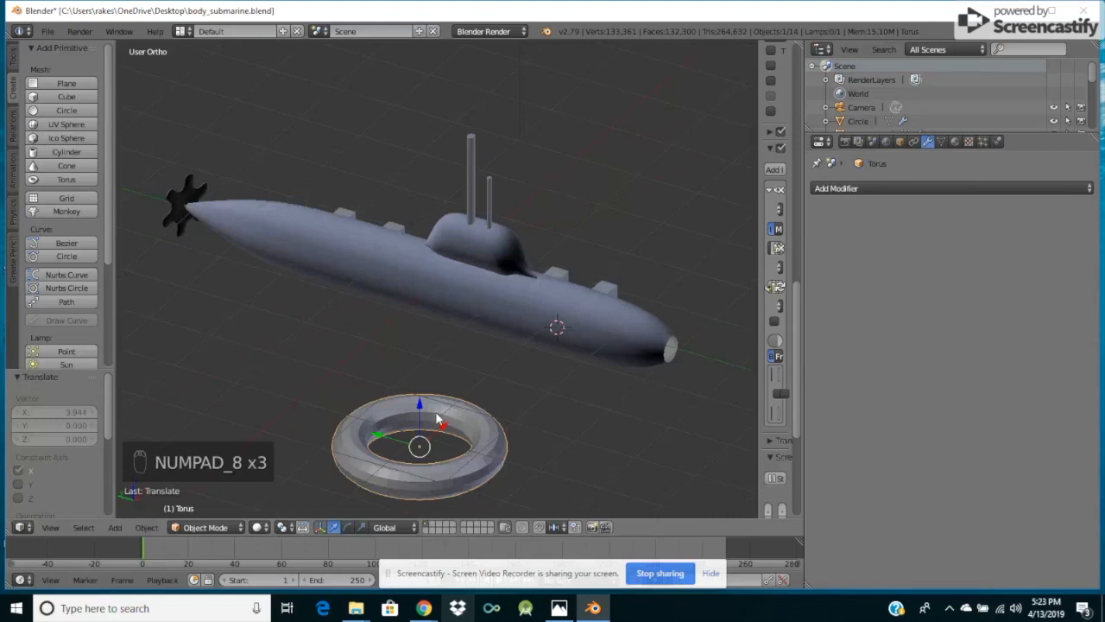
pyautogui.press('r')
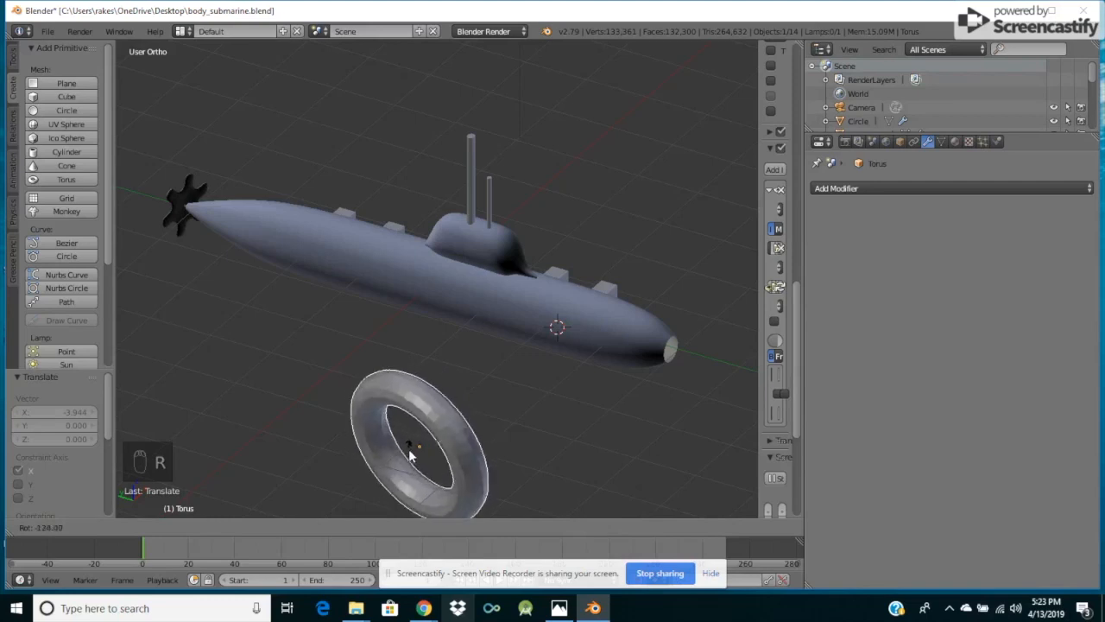
pyautogui.click(412, 455)
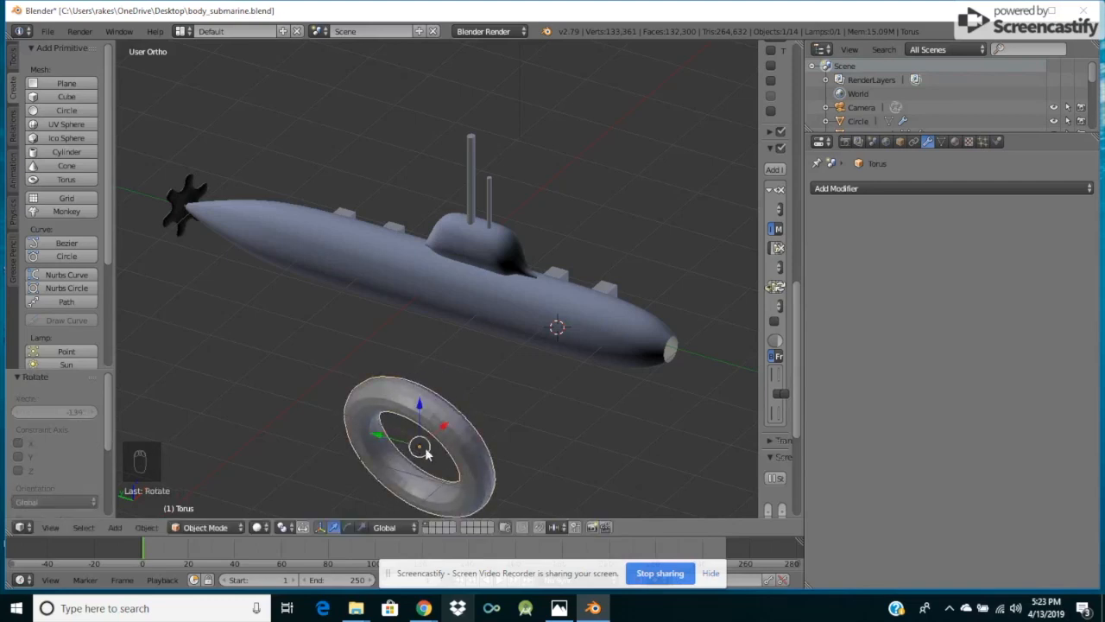
# Rotate the torus by about a further 19° so it stands vertically, parallel to the hull's side.
pyautogui.press('KP_8')
pyautogui.press('KP_6')
pyautogui.press('KP_6')
pyautogui.press('KP_6')
pyautogui.press('KP_6')
pyautogui.press('KP_6')
pyautogui.press('KP_6')
pyautogui.press('KP_6')
pyautogui.press('KP_6')
pyautogui.press('KP_6')
pyautogui.press('KP_6')
pyautogui.press('KP_6')
pyautogui.press('KP_6')
pyautogui.press('KP_6')
pyautogui.press('KP_6')
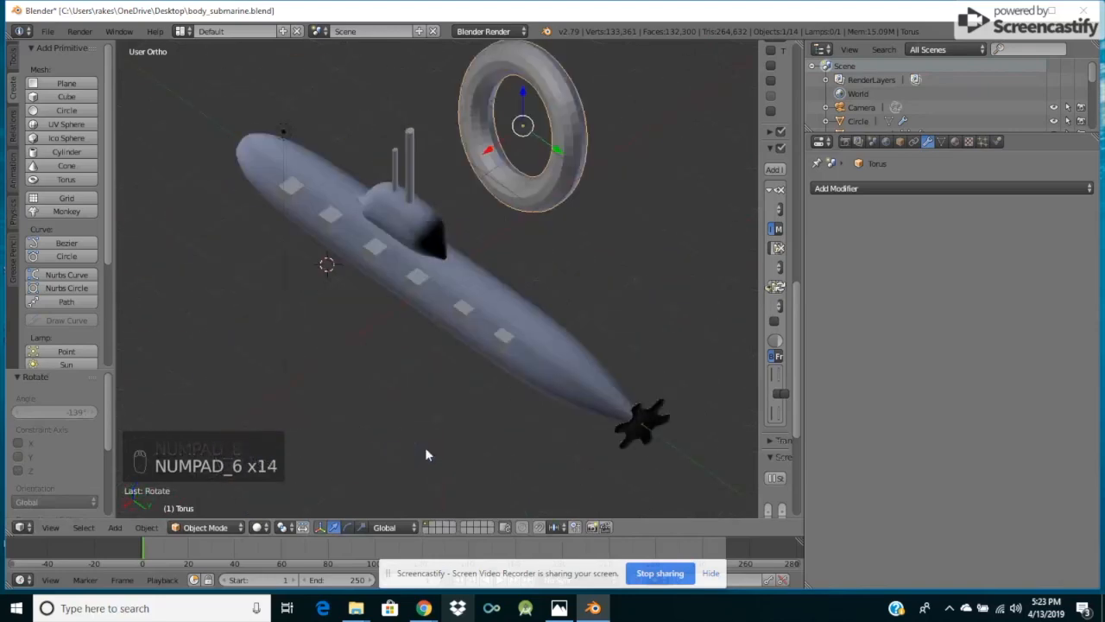
pyautogui.press('KP_4')
pyautogui.press('KP_4')
pyautogui.press('KP_4')
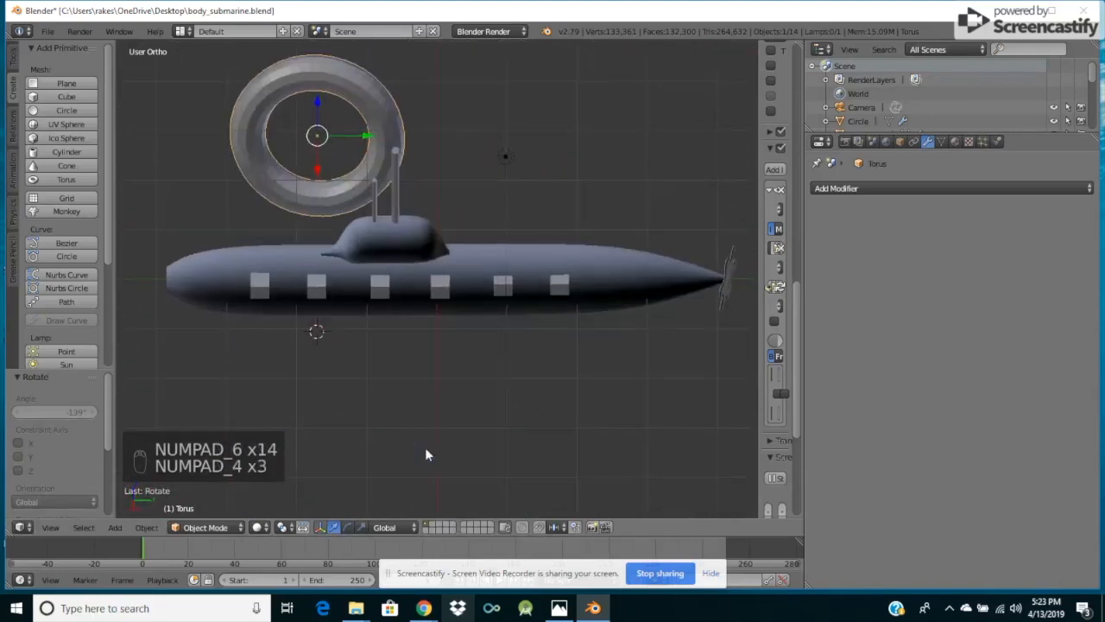
pyautogui.press('KP_2')
pyautogui.press('KP_2')
pyautogui.press('KP_2')
pyautogui.press('KP_2')
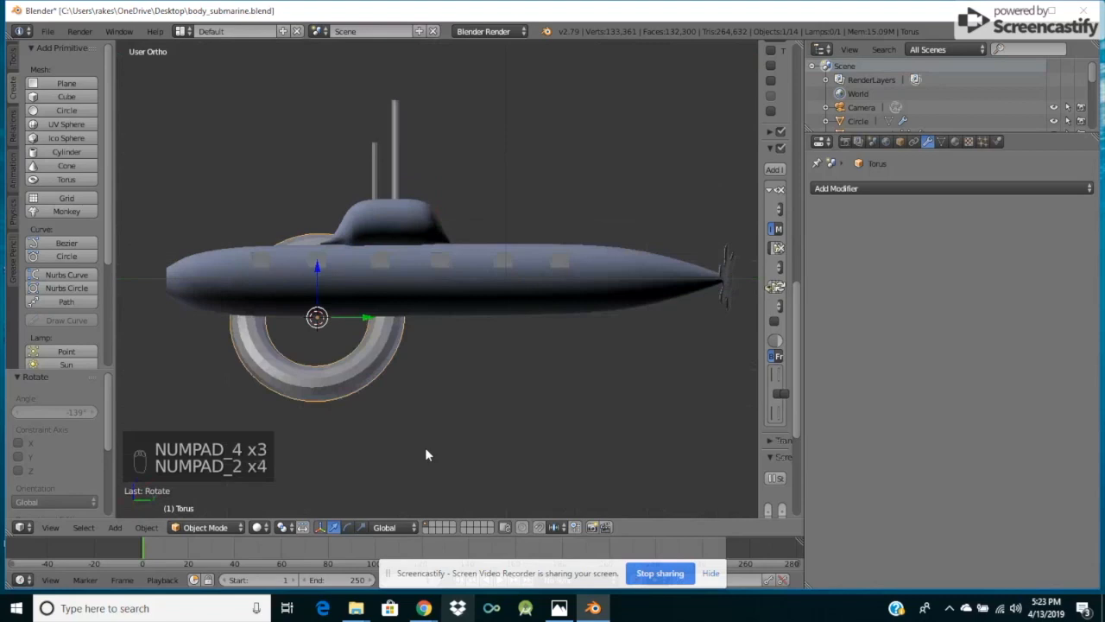
pyautogui.press('KP_4')
pyautogui.press('KP_4')
pyautogui.press('KP_4')
pyautogui.press('KP_4')
pyautogui.press('KP_4')
pyautogui.press('KP_4')
pyautogui.press('KP_4')
pyautogui.press('KP_4')
pyautogui.press('KP_4')
pyautogui.press('KP_4')
pyautogui.press('KP_4')
pyautogui.press('KP_4')
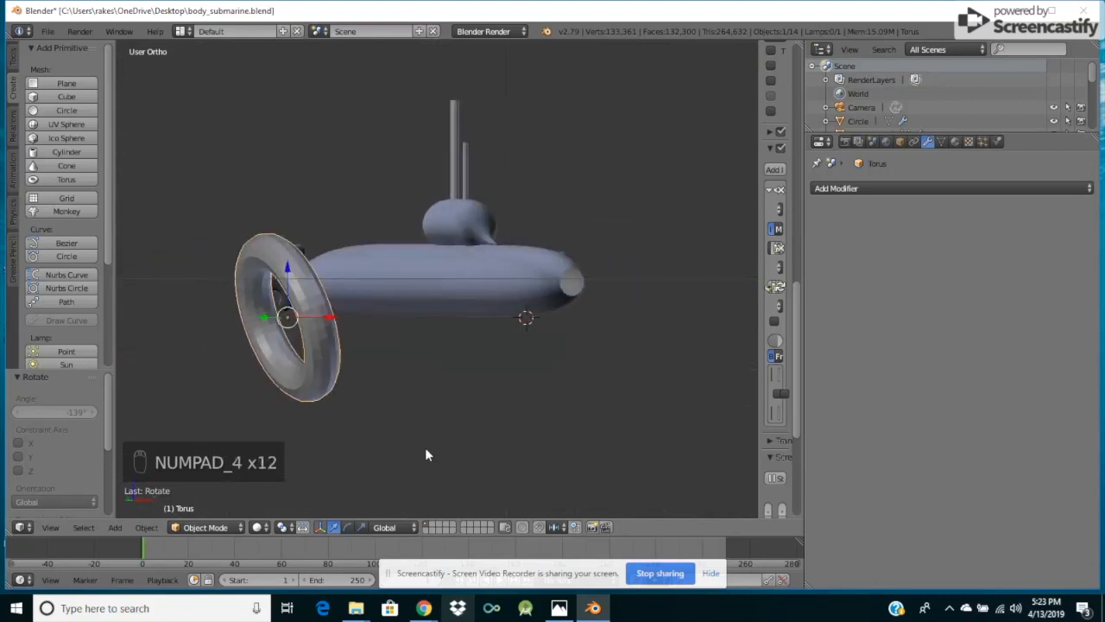
pyautogui.press('r')
pyautogui.click(360, 445)
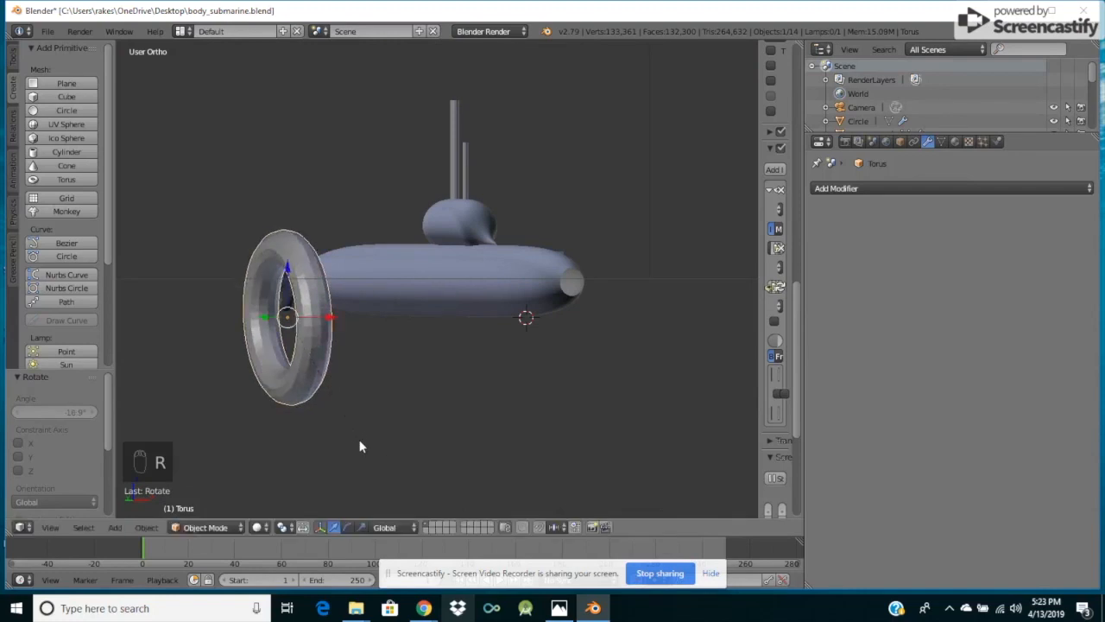
# Scale the torus uniformly down to roughly a quarter of its size in the side view.
pyautogui.press('KP_4')
pyautogui.press('KP_4')
pyautogui.press('KP_4')
pyautogui.press('KP_4')
pyautogui.press('KP_4')
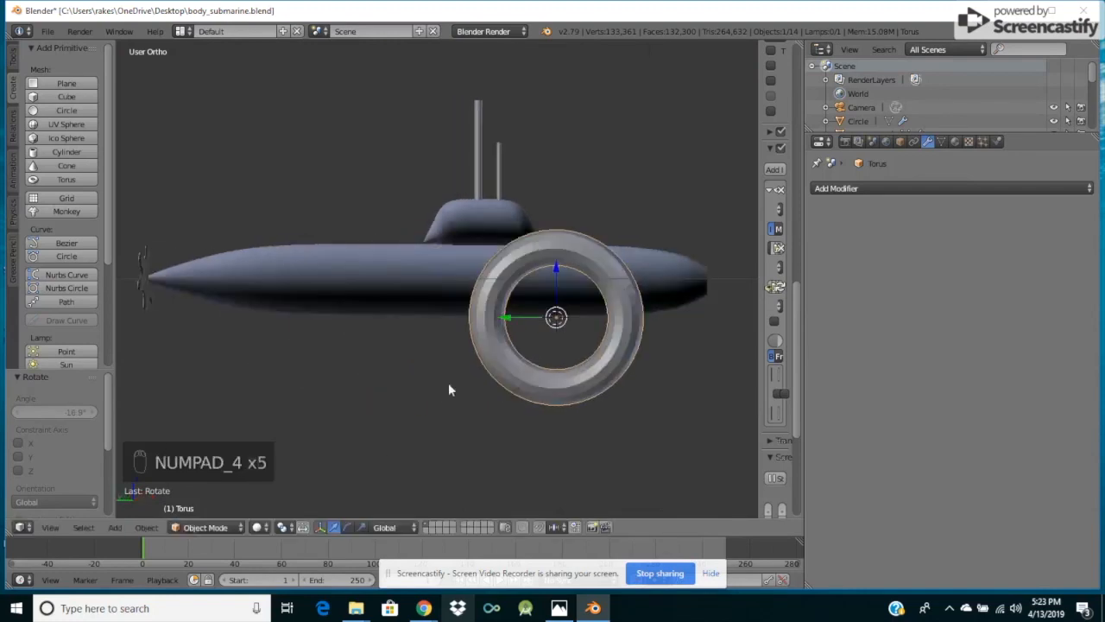
pyautogui.press('s')
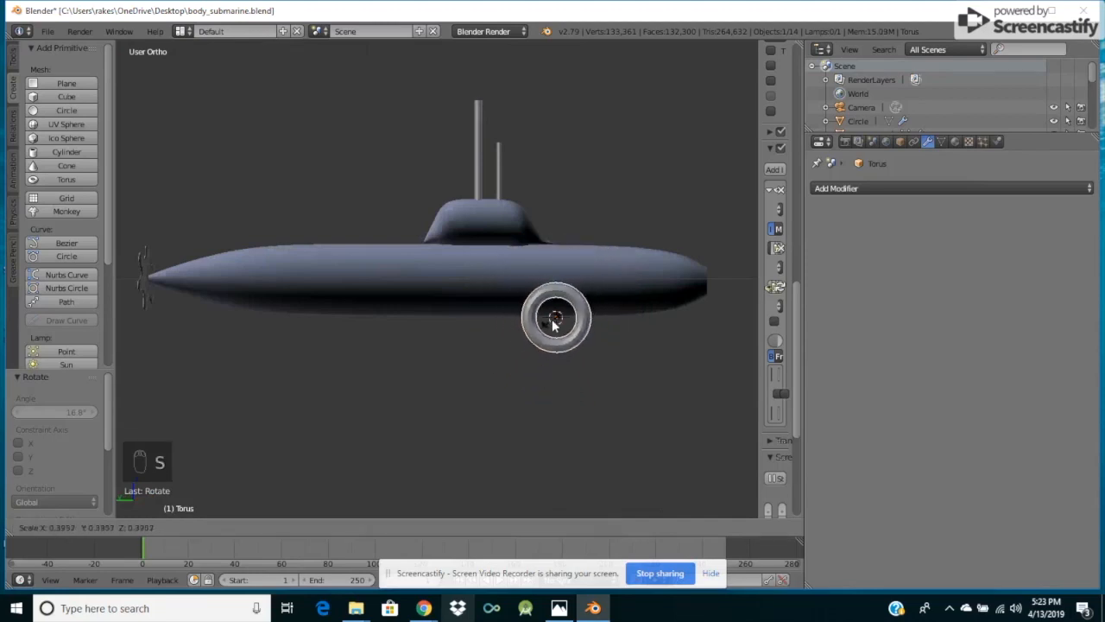
pyautogui.click(555, 322)
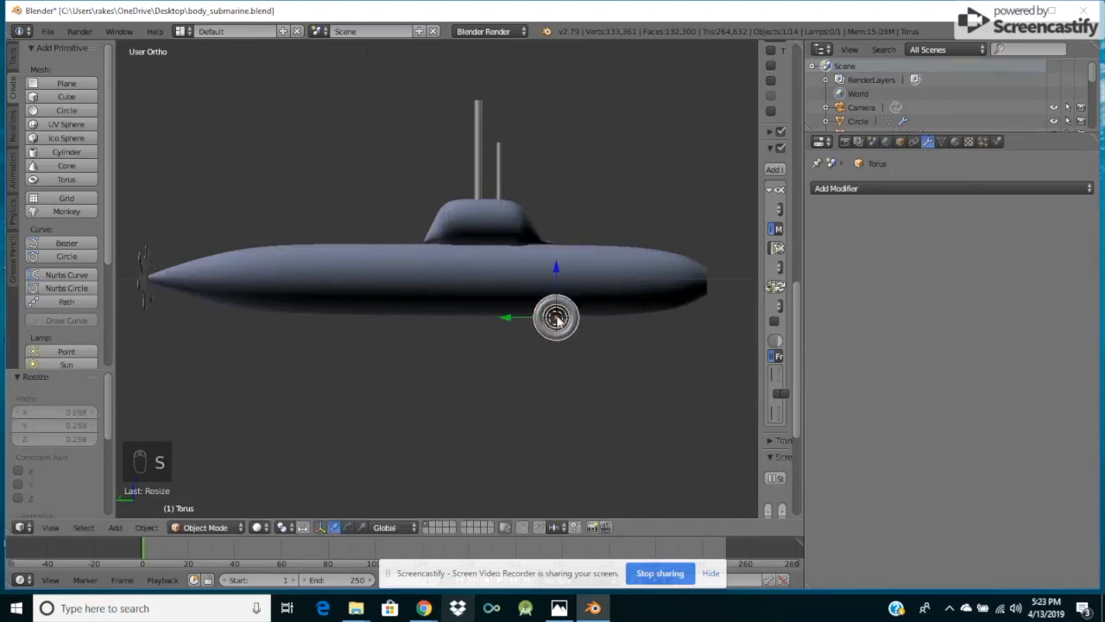
# Raise the torus along Z to the hull's mid-height, shift it along Y to the bow, and shrink it further.
pyautogui.moveTo(557, 270); pyautogui.dragTo(560, 247)
pyautogui.press('s')
pyautogui.click(562, 249)
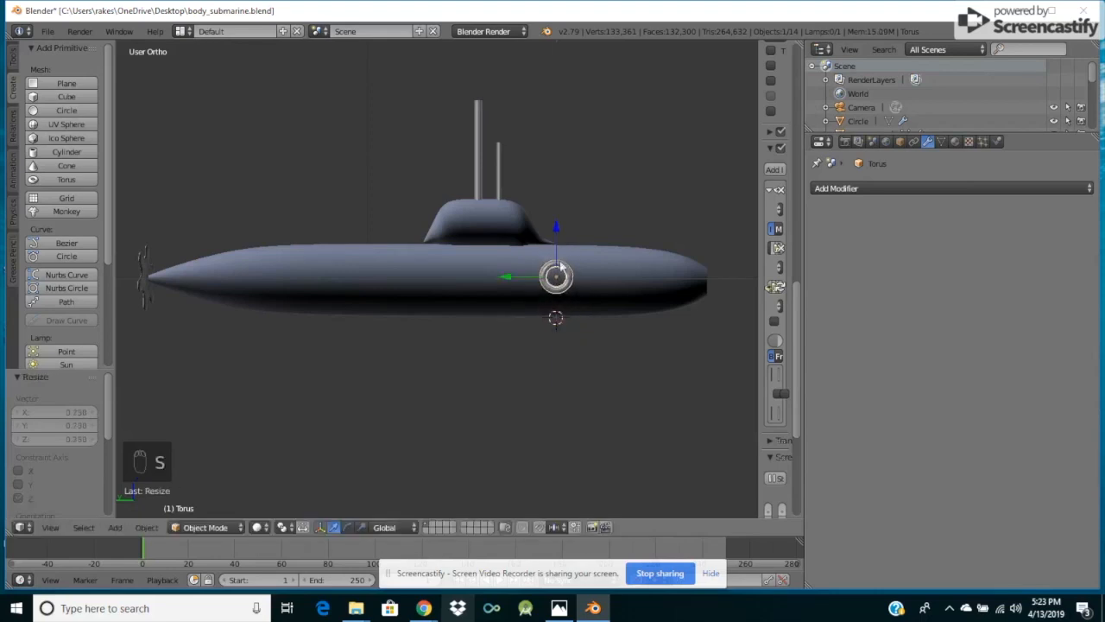
pyautogui.moveTo(512, 279); pyautogui.dragTo(580, 274)
pyautogui.click(584, 275)
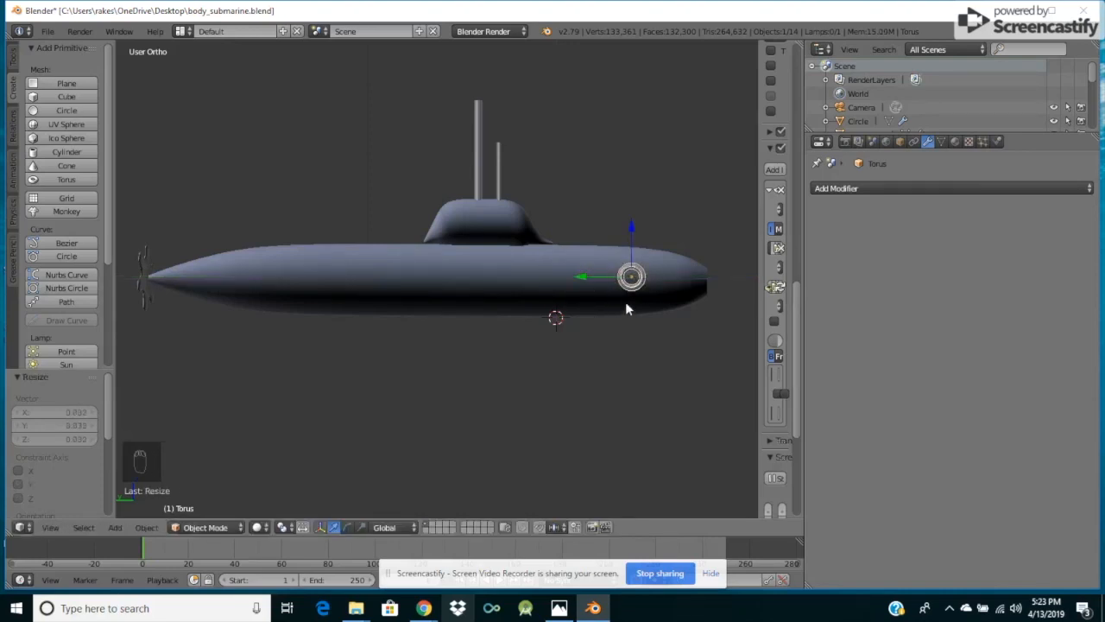
# Move the torus about 2.95 units along X so it meets the side of the hull.
pyautogui.press('KP_6')
pyautogui.press('KP_6')
pyautogui.press('KP_6')
pyautogui.press('KP_6')
pyautogui.press('KP_6')
pyautogui.press('KP_6')
pyautogui.press('KP_6')
pyautogui.press('KP_6')
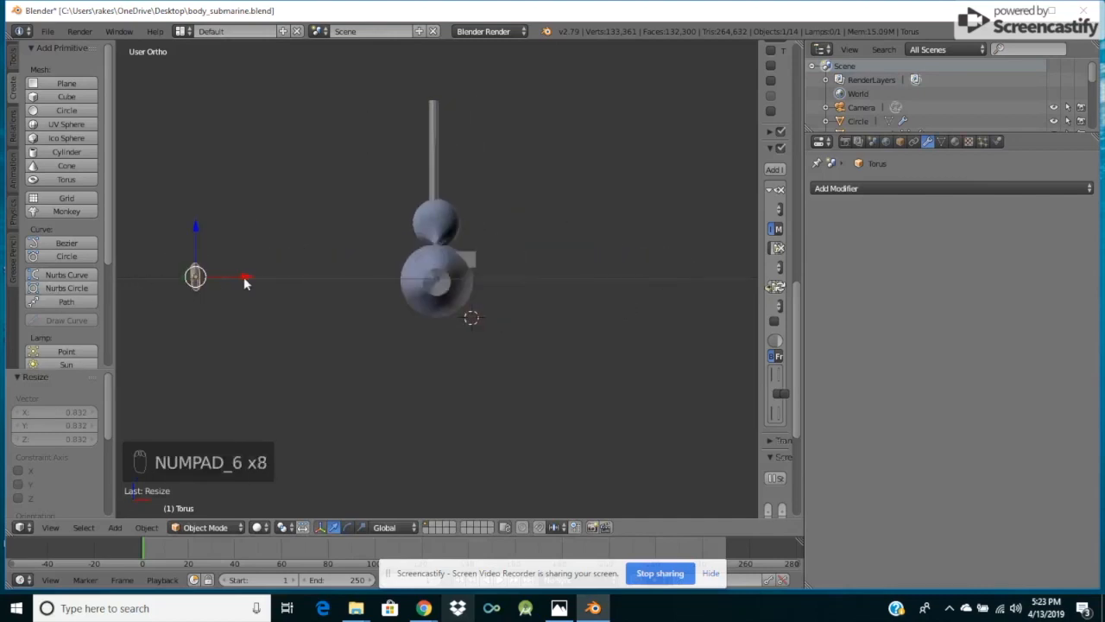
pyautogui.moveTo(244, 277); pyautogui.dragTo(451, 293)
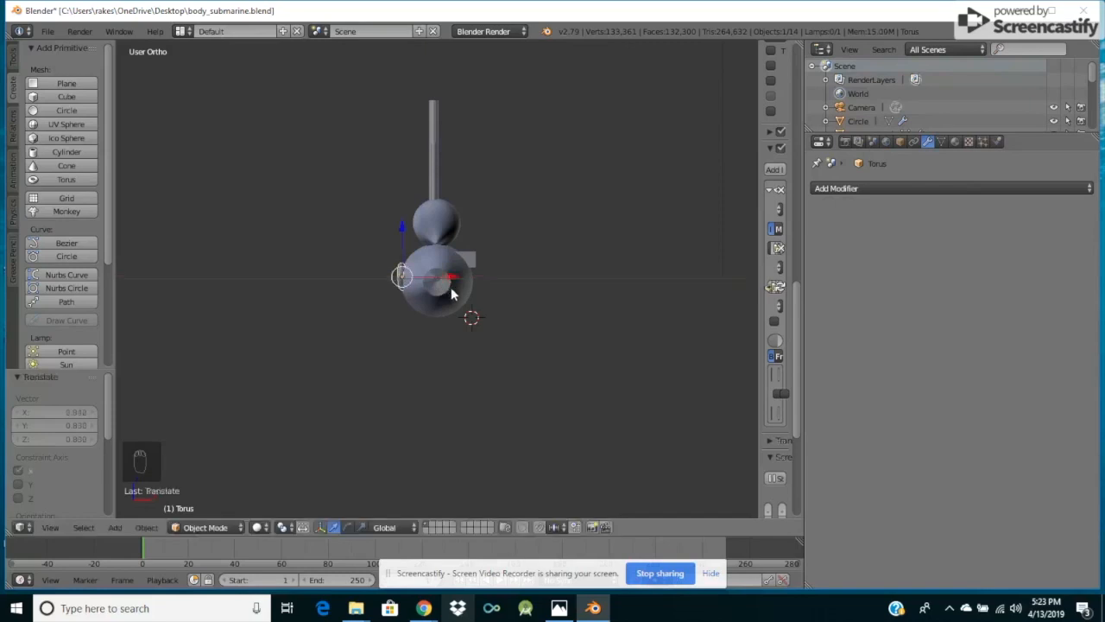
# Examine the torus's placement against the hull from angled and side views.
pyautogui.press('KP_4')
pyautogui.press('KP_4')
pyautogui.press('KP_4')
pyautogui.press('KP_4')
pyautogui.press('KP_4')
pyautogui.press('KP_4')
pyautogui.press('KP_4')
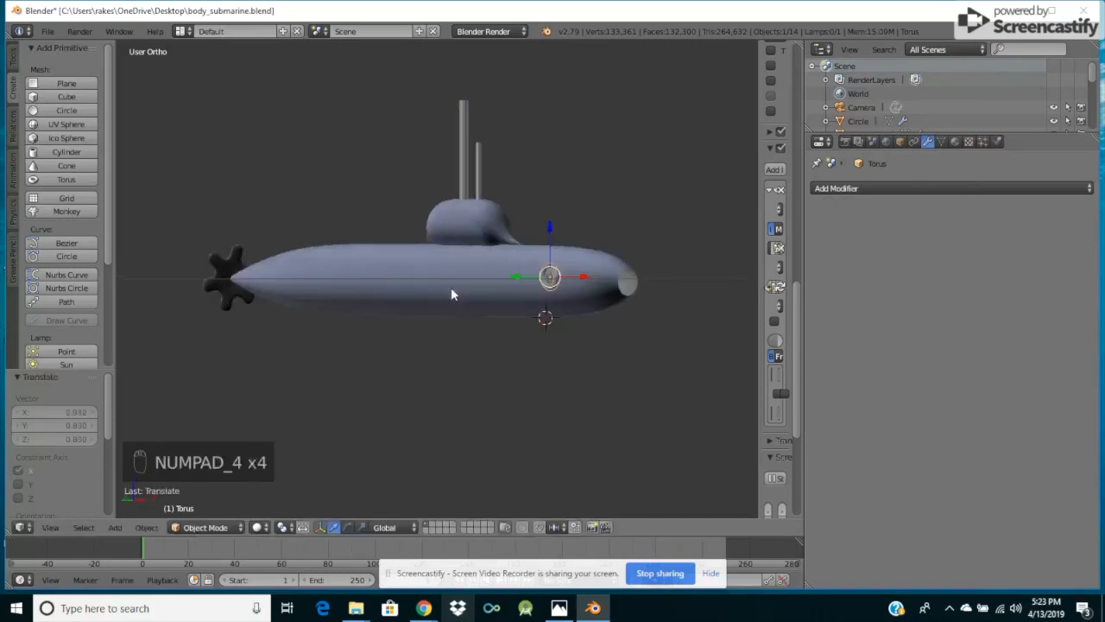
pyautogui.press('KP_4')
pyautogui.press('KP_4')
pyautogui.press('KP_4')
pyautogui.press('KP_4')
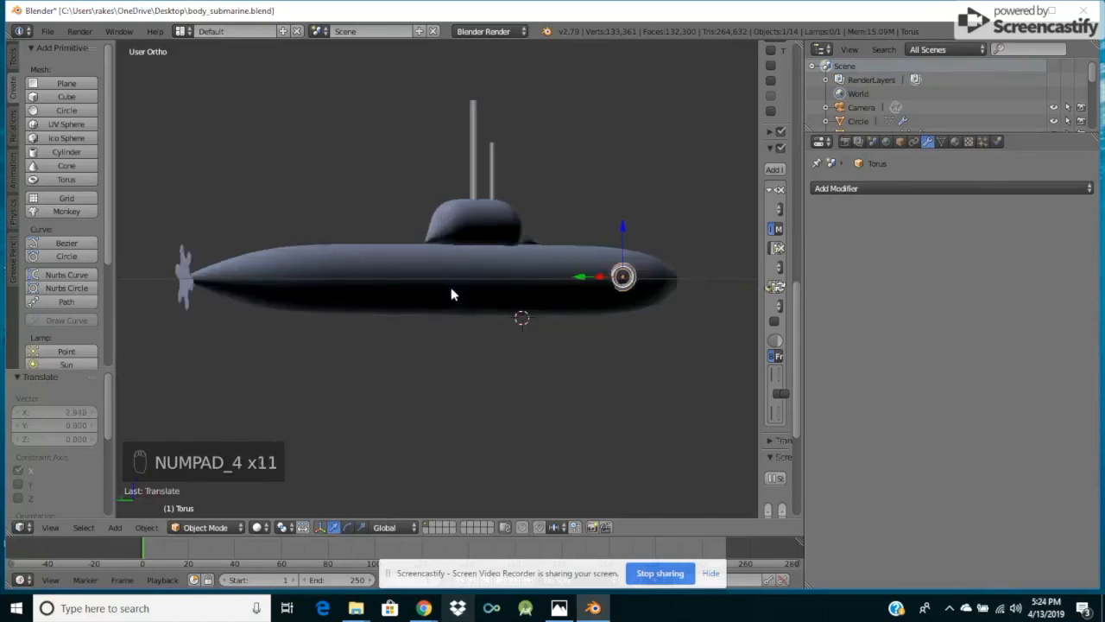
# Nudge the torus about 0.04 units along X towards the hull in the bow-end view.
pyautogui.press('KP_6')
pyautogui.press('KP_6')
pyautogui.press('KP_6')
pyautogui.press('KP_6')
pyautogui.press('KP_6')
pyautogui.press('KP_6')
pyautogui.press('KP_6')
pyautogui.press('KP_6')
pyautogui.press('KP_6')
pyautogui.press('KP_6')
pyautogui.press('KP_6')
pyautogui.press('KP_6')
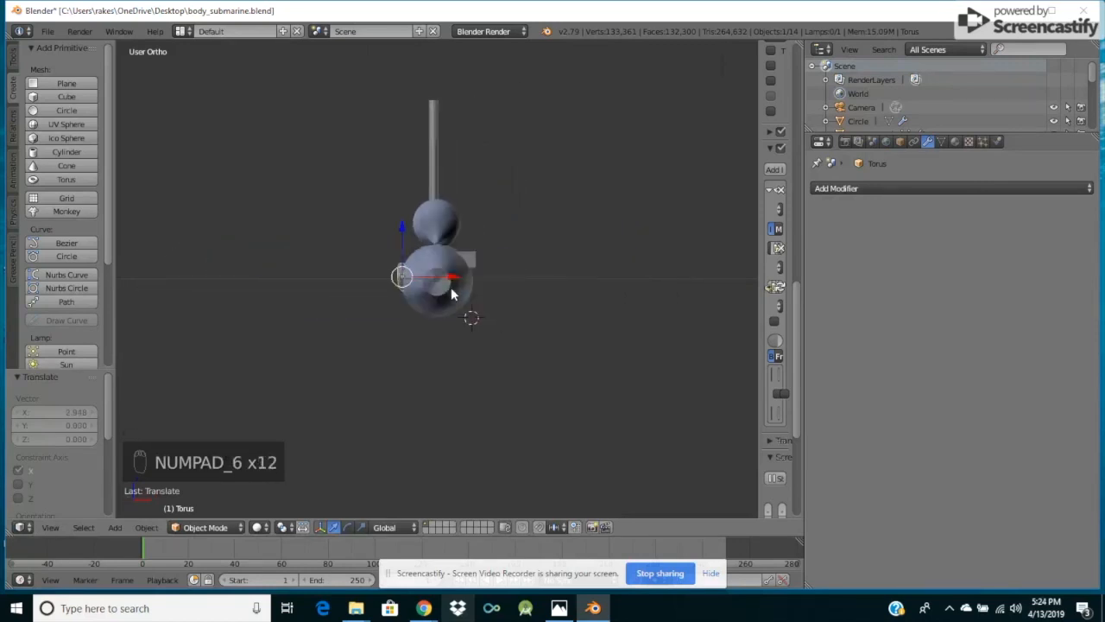
pyautogui.moveTo(453, 278); pyautogui.dragTo(456, 282)
# Shift the torus about -0.16 units along X, outwards from the hull, and return to the side view.
pyautogui.press('KP_4')
pyautogui.press('KP_4')
pyautogui.press('KP_4')
pyautogui.press('KP_4')
pyautogui.press('KP_4')
pyautogui.press('KP_4')
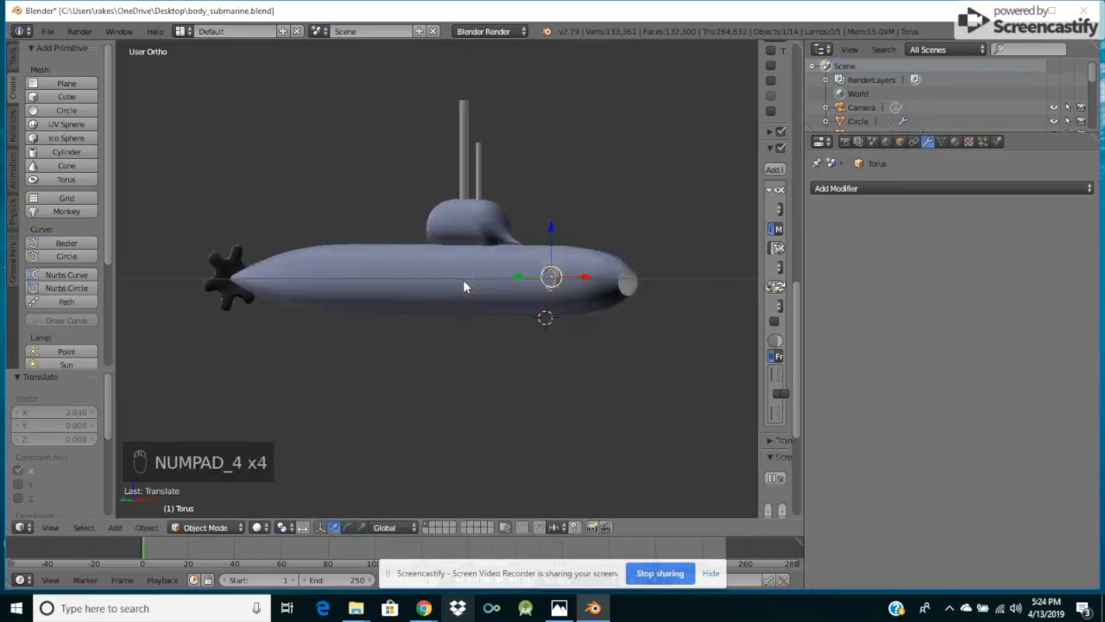
pyautogui.moveTo(616, 282); pyautogui.dragTo(609, 281)
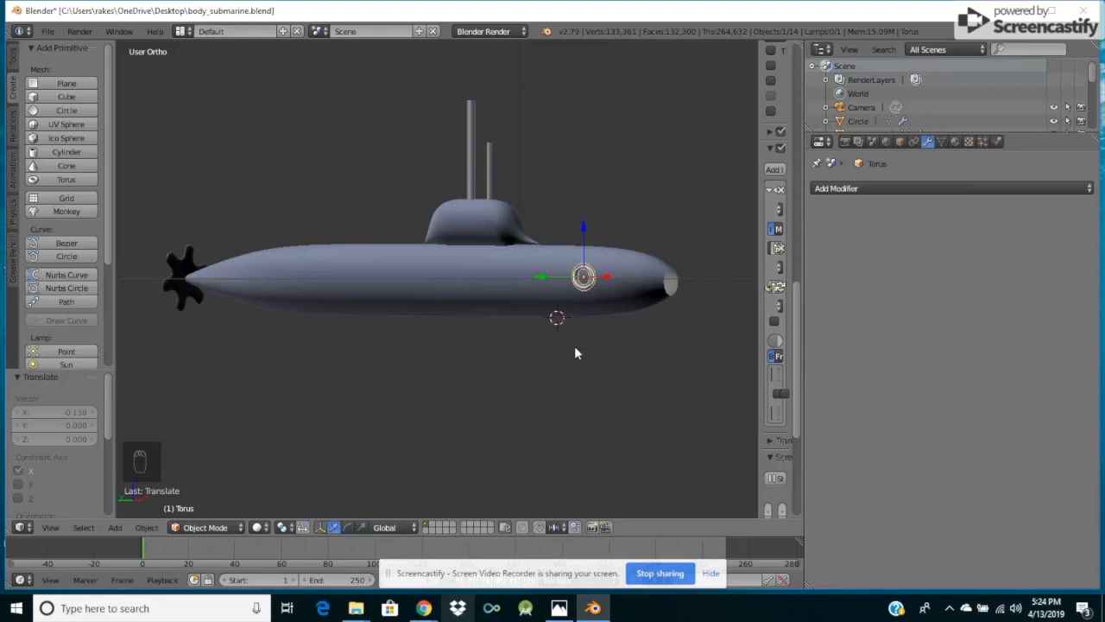
pyautogui.press('KP_4')
pyautogui.press('KP_4')
pyautogui.press('KP_4')
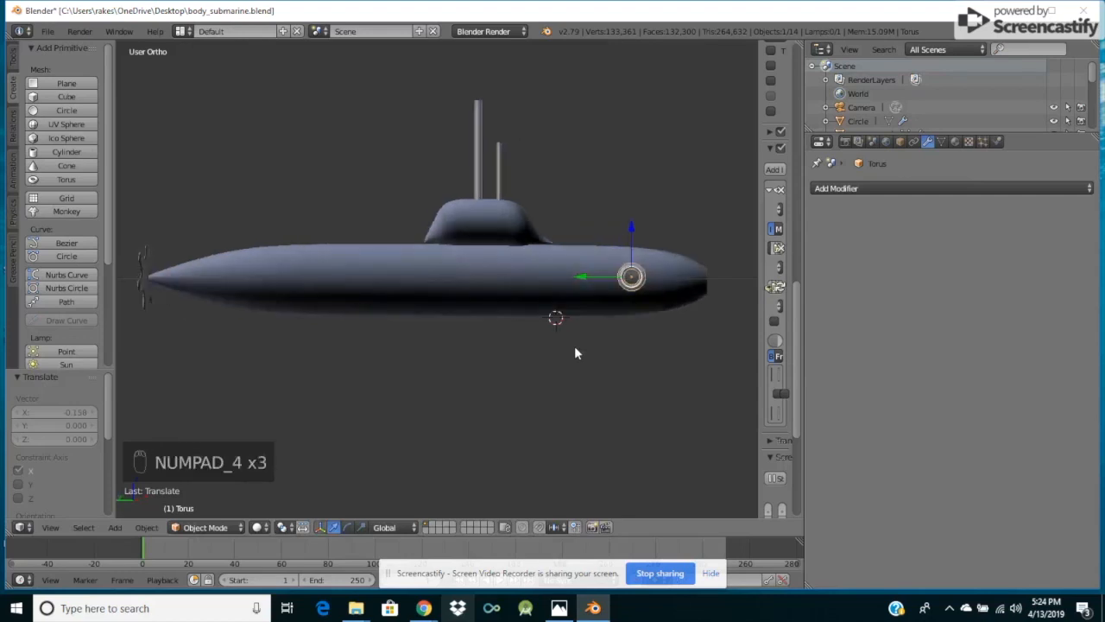
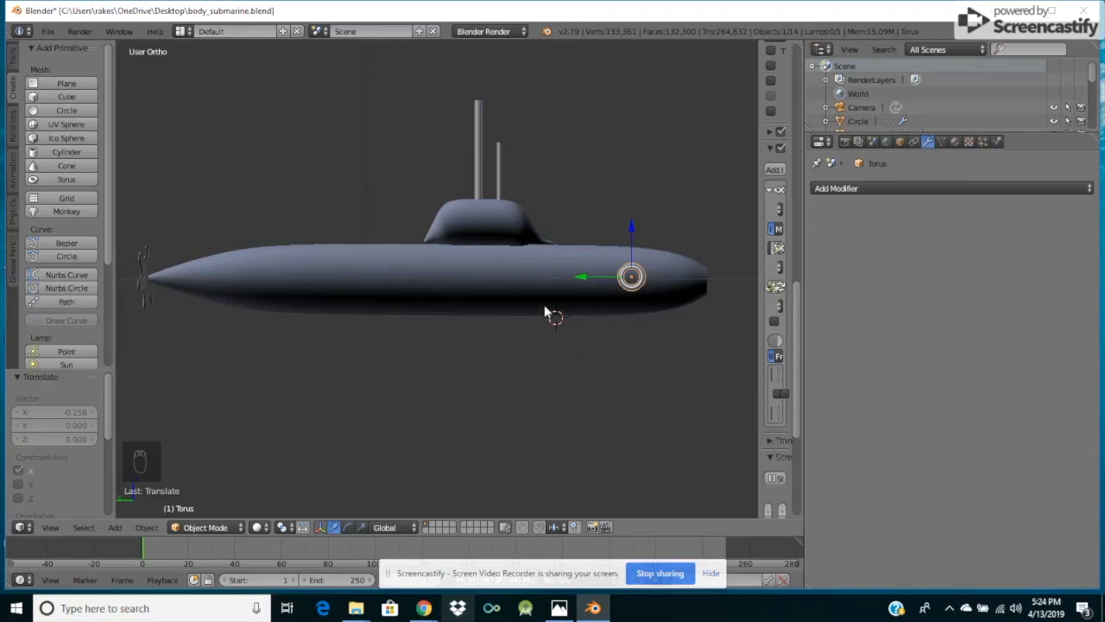
# Copy the torus and paste two duplicates, moving them about 1.01 and 1.91 units along Y towards the stern.
pyautogui.hotkey('ctrl', 'c')
pyautogui.hotkey('ctrl', 'v')
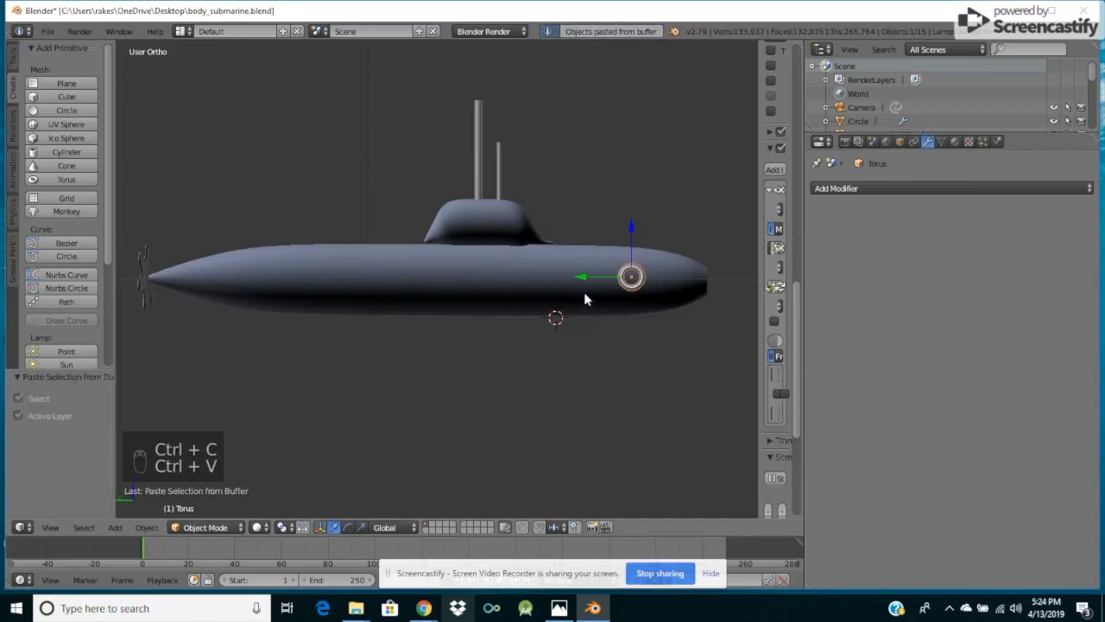
pyautogui.press('g')
pyautogui.press('y')
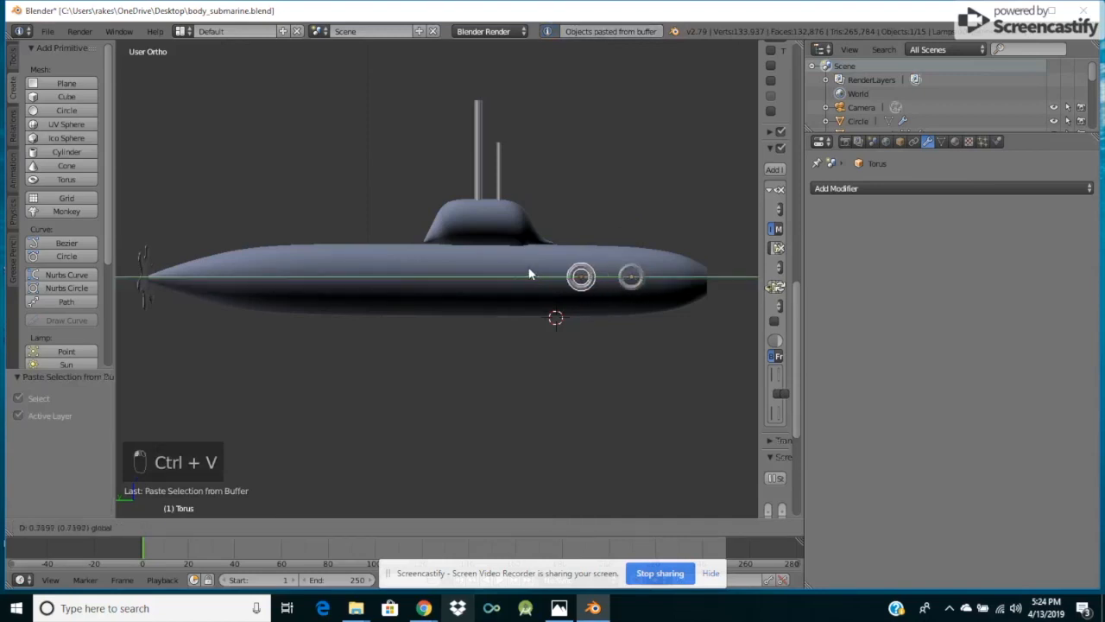
pyautogui.click(512, 273)
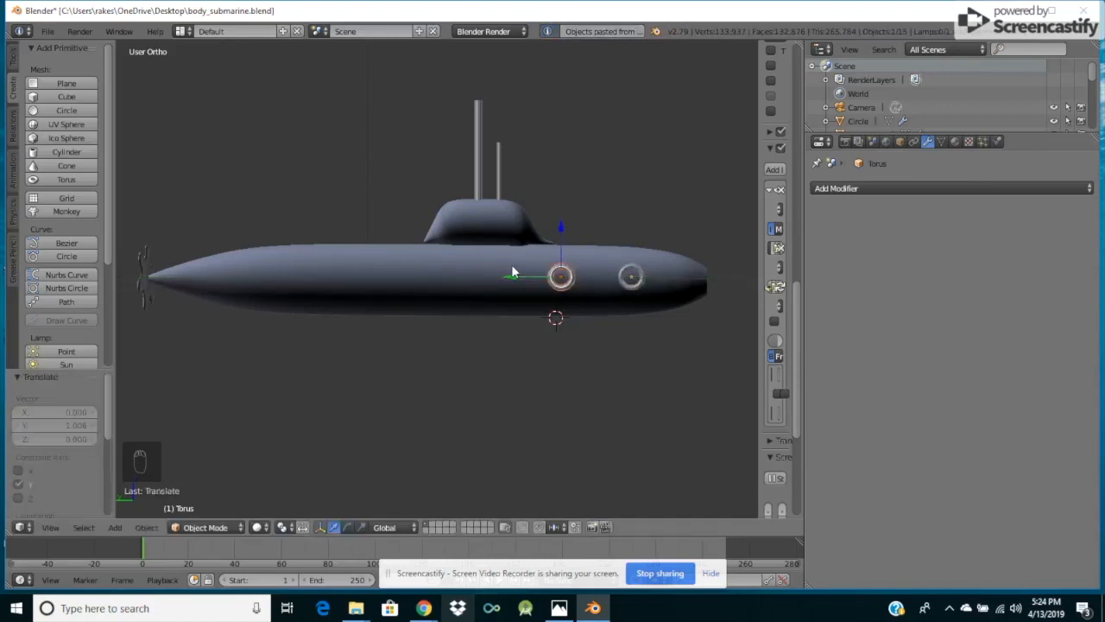
pyautogui.hotkey('ctrl', 'v')
pyautogui.press('g')
pyautogui.press('y')
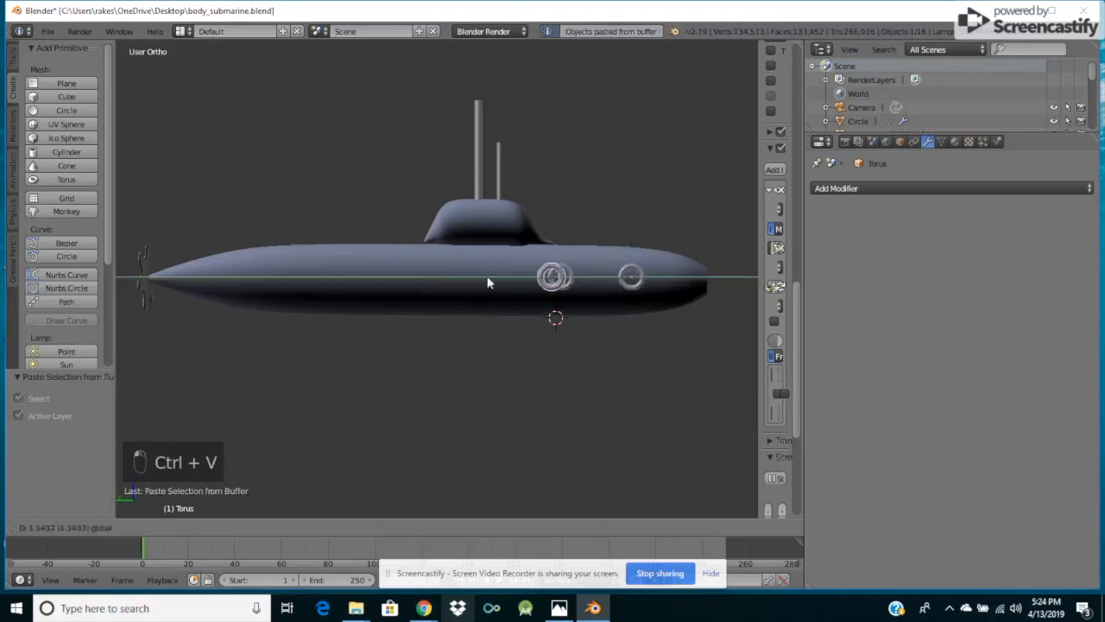
pyautogui.click(445, 278)
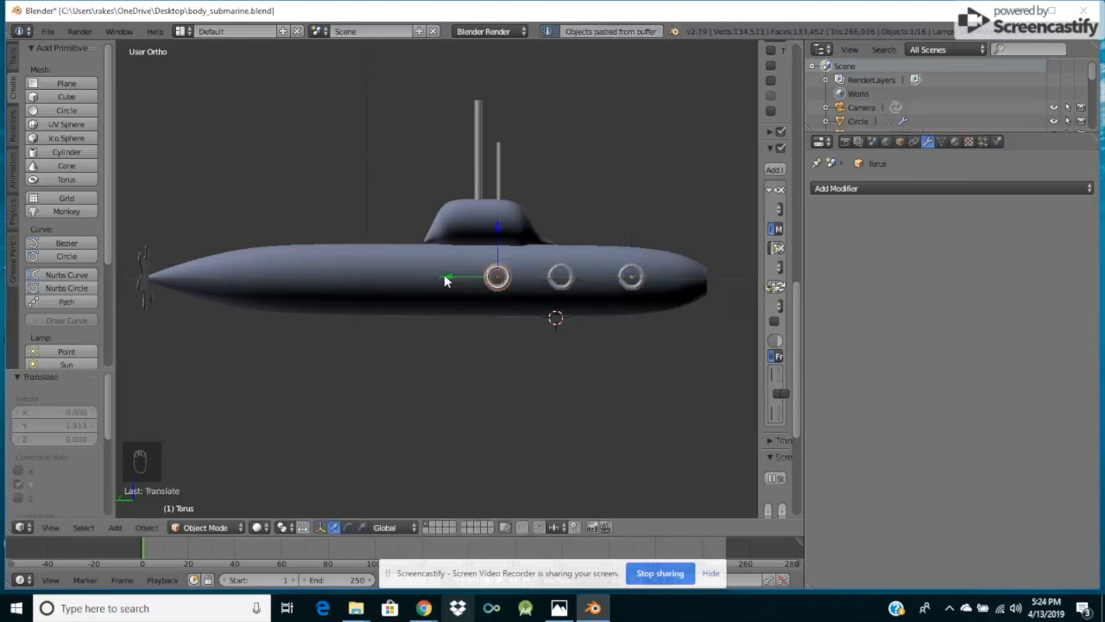
# Paste two more torus copies along Y, one below the tower's aft edge and one 4.2 units astern of the original, and deselect everything.
pyautogui.hotkey('ctrl', 'v')
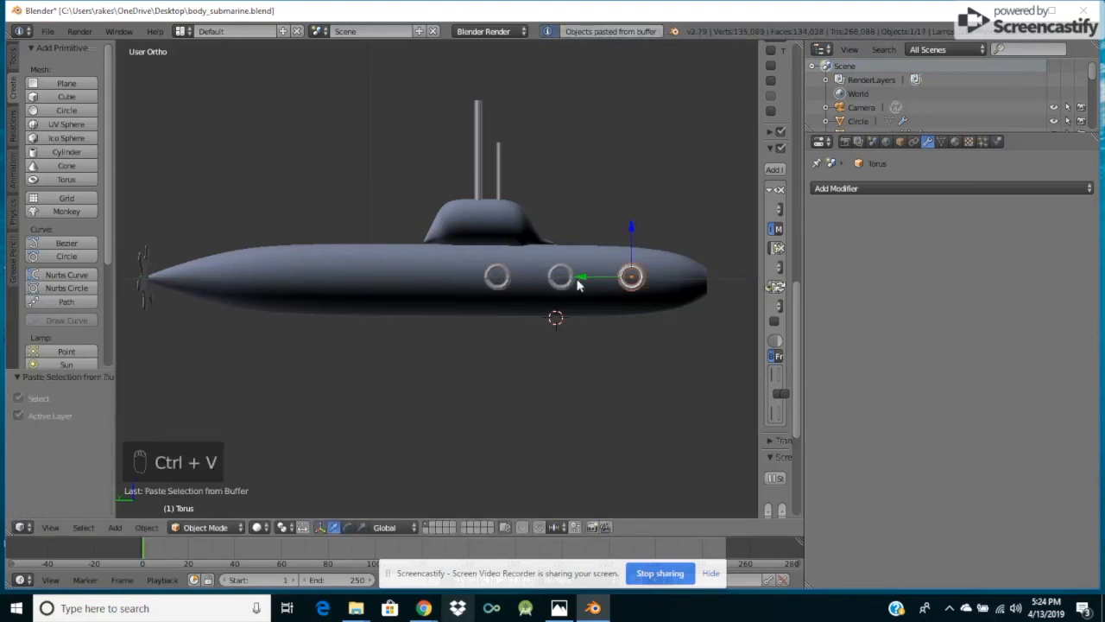
pyautogui.press('g')
pyautogui.press('y')
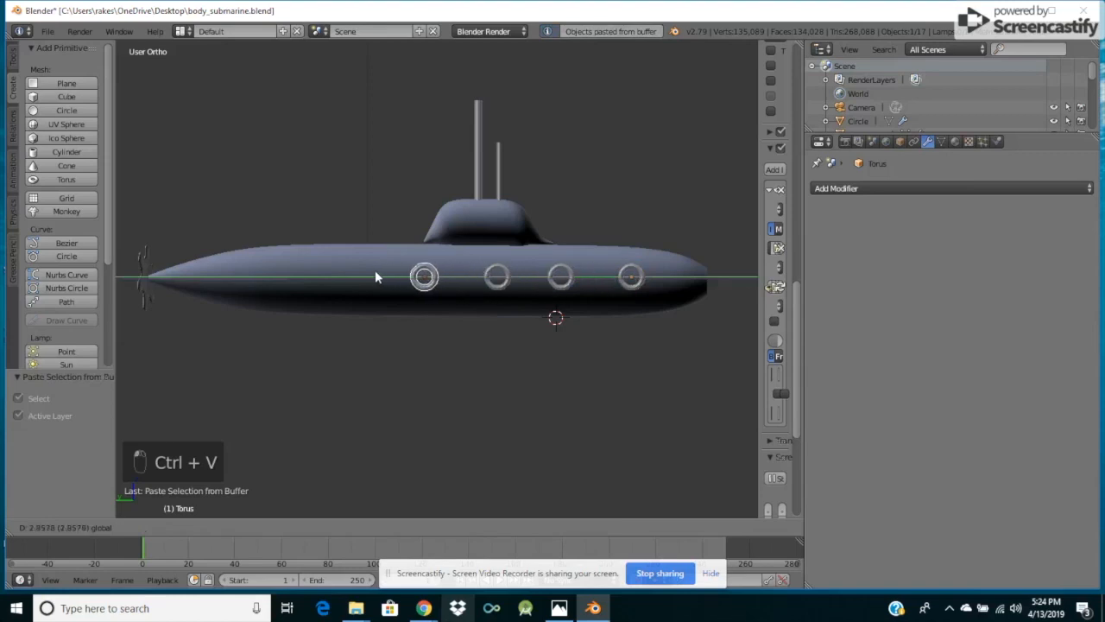
pyautogui.click(372, 276)
pyautogui.hotkey('ctrl', 'v')
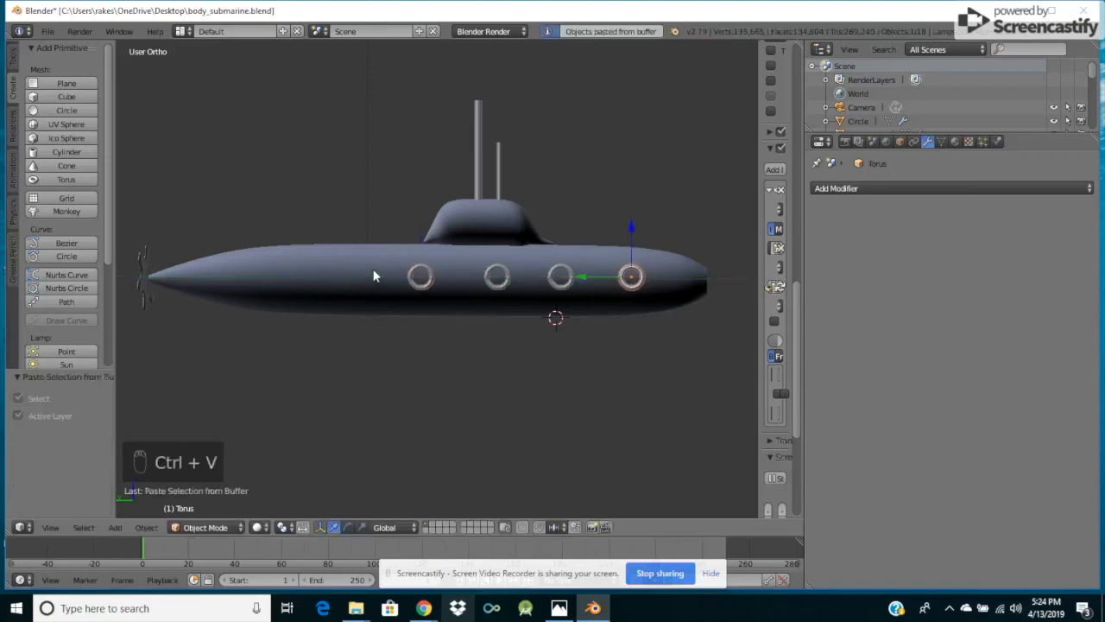
pyautogui.press('g')
pyautogui.press('y')
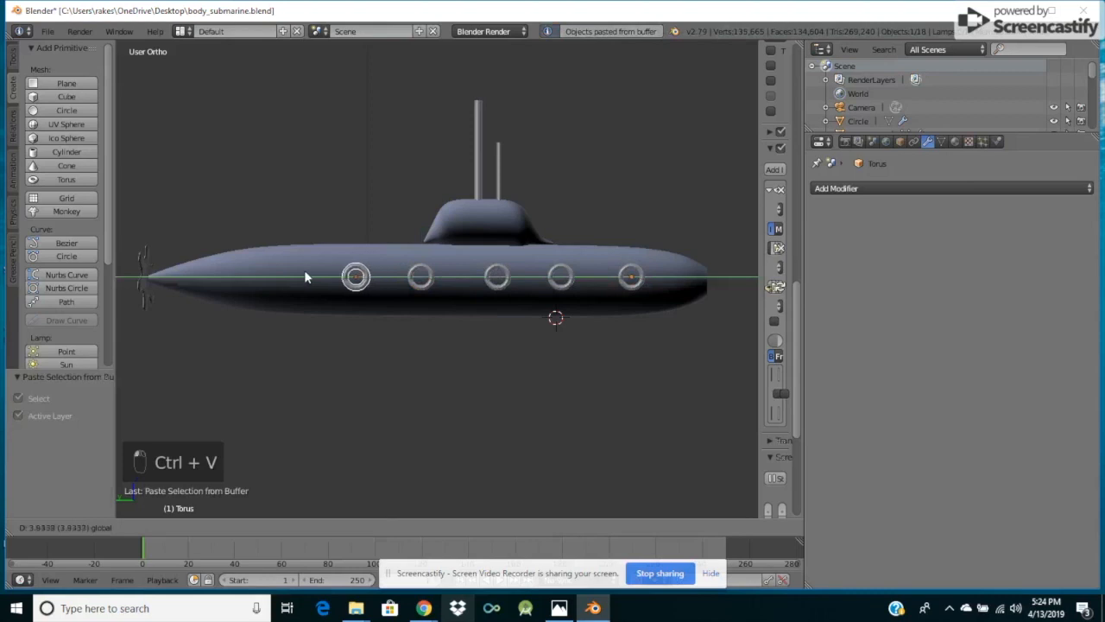
pyautogui.click(288, 275)
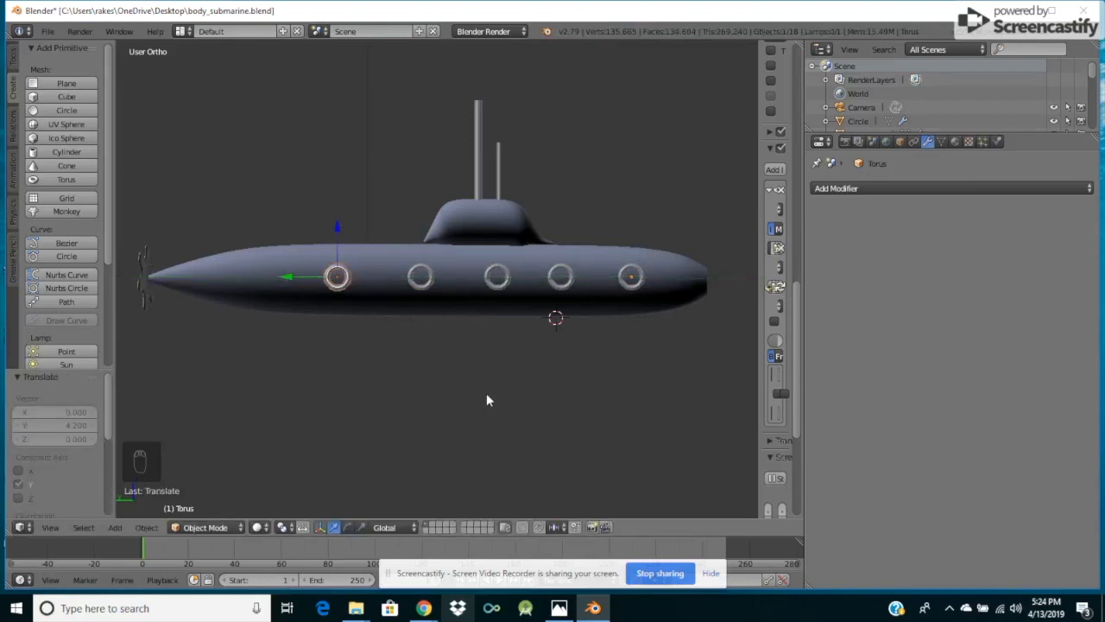
pyautogui.press('a')
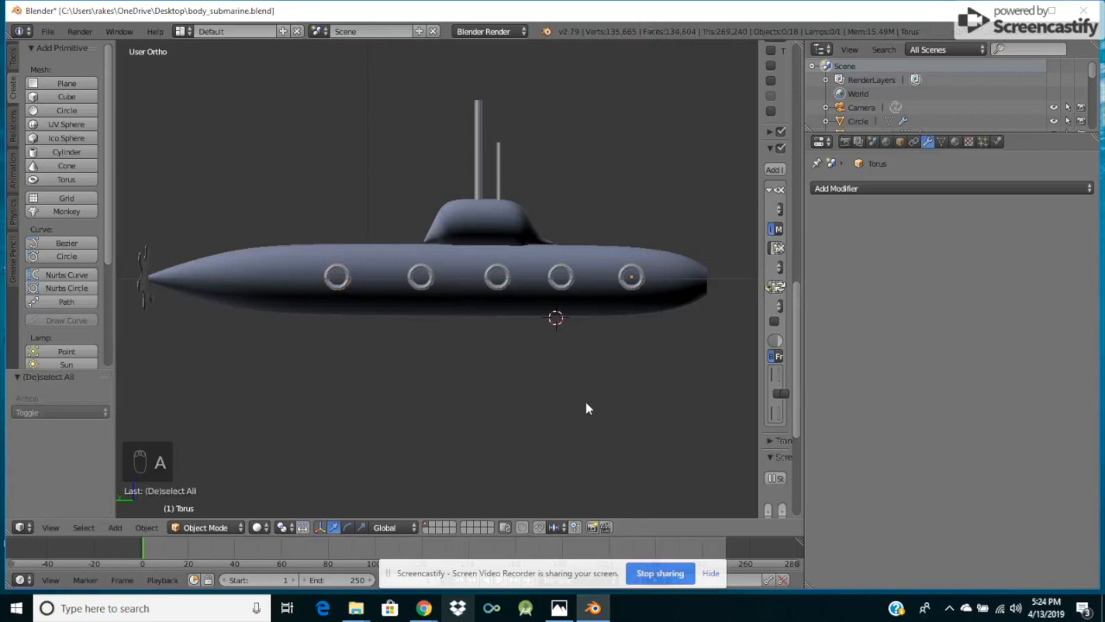
# Examine the submarine from all around, checking the ring row on one side and the cube row on the other.
pyautogui.press('KP_4')
pyautogui.press('KP_4')
pyautogui.press('KP_4')
pyautogui.press('KP_4')
pyautogui.press('KP_4')
pyautogui.press('KP_4')
pyautogui.press('KP_4')
pyautogui.press('KP_4')
pyautogui.press('KP_4')
pyautogui.press('KP_4')
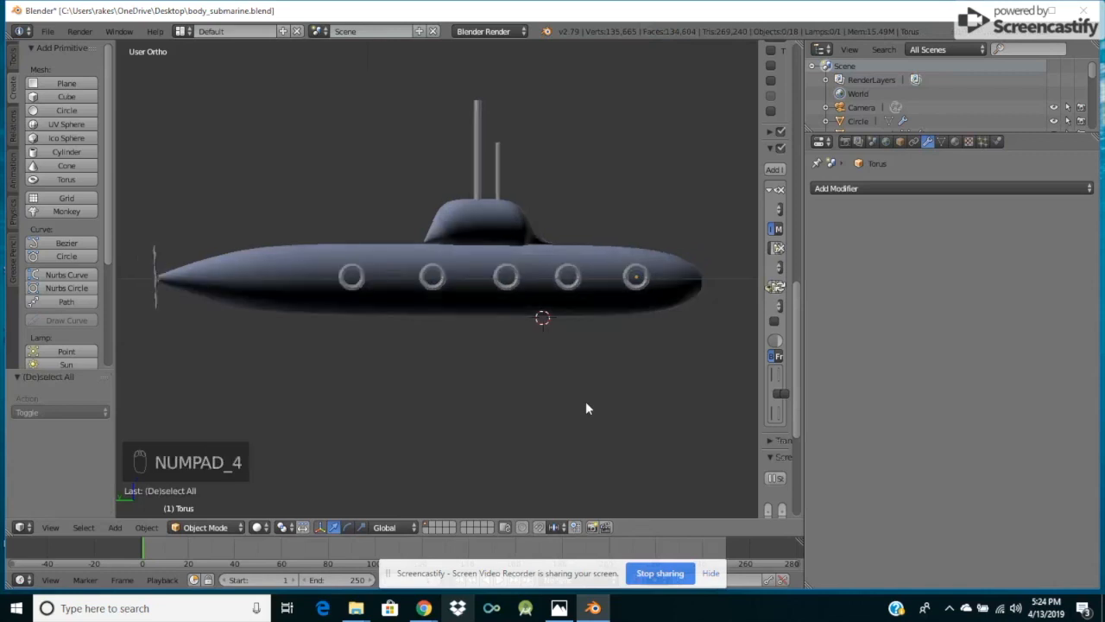
pyautogui.press('KP_4')
pyautogui.press('KP_4')
pyautogui.press('KP_4')
pyautogui.press('KP_4')
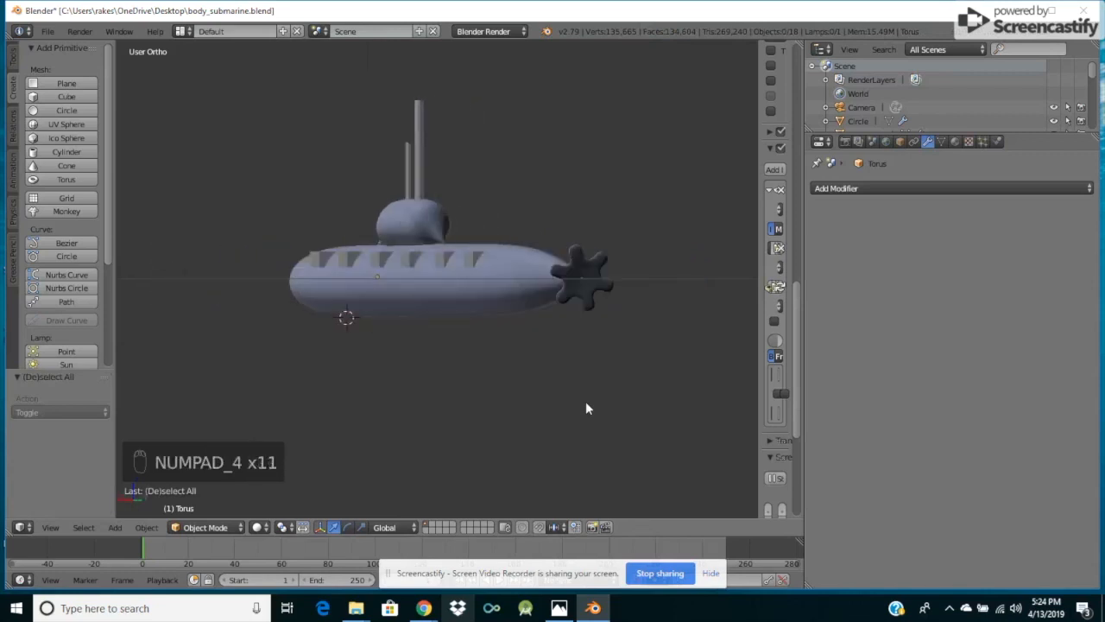
pyautogui.press('KP_4')
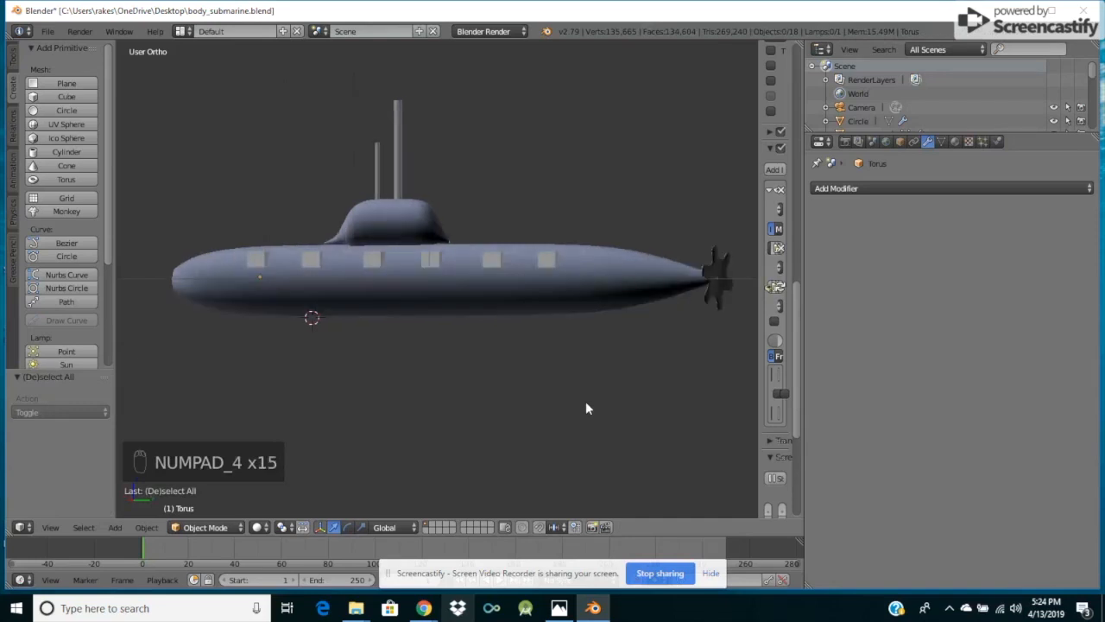
pyautogui.press('KP_6')
pyautogui.press('KP_6')
pyautogui.press('KP_6')
pyautogui.press('KP_6')
pyautogui.press('KP_6')
pyautogui.press('KP_6')
pyautogui.press('KP_6')
pyautogui.press('KP_6')
pyautogui.press('KP_6')
pyautogui.press('KP_6')
pyautogui.press('KP_6')
pyautogui.press('KP_6')
pyautogui.press('KP_6')
pyautogui.press('KP_6')
pyautogui.press('KP_6')
pyautogui.press('KP_6')
pyautogui.press('KP_6')
pyautogui.press('KP_6')
pyautogui.press('KP_6')
pyautogui.press('KP_6')
pyautogui.press('KP_6')
pyautogui.press('KP_6')
pyautogui.press('KP_6')
pyautogui.press('KP_6')
pyautogui.press('KP_6')
pyautogui.press('KP_6')
pyautogui.press('KP_6')
pyautogui.press('KP_6')
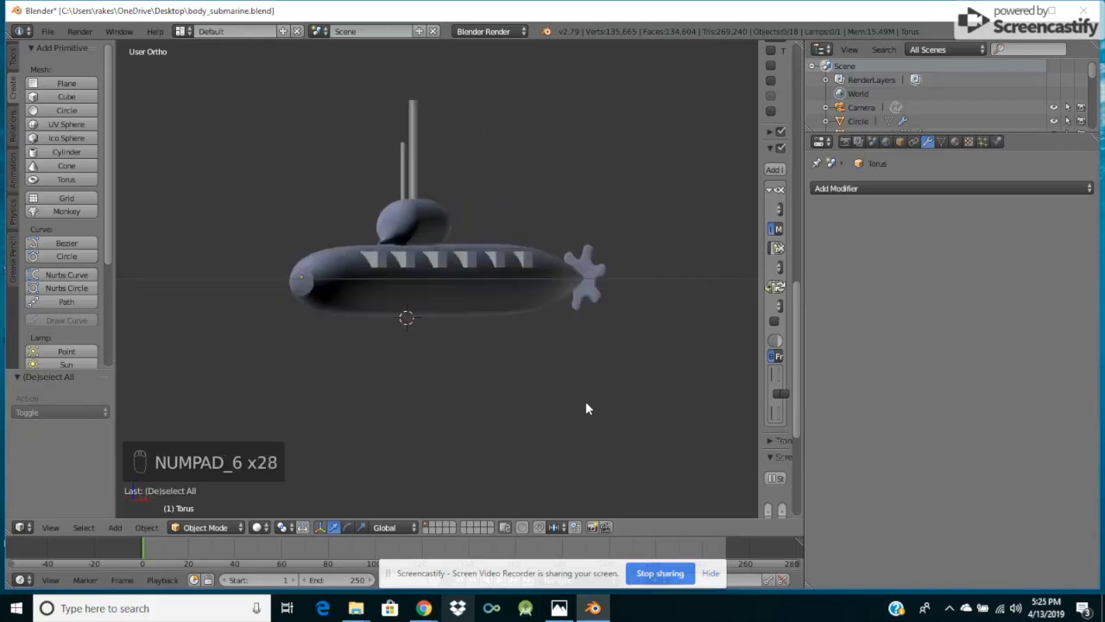
pyautogui.press('KP_6')
pyautogui.press('KP_6')
pyautogui.press('KP_6')
pyautogui.press('KP_6')
pyautogui.press('KP_6')
pyautogui.press('KP_6')
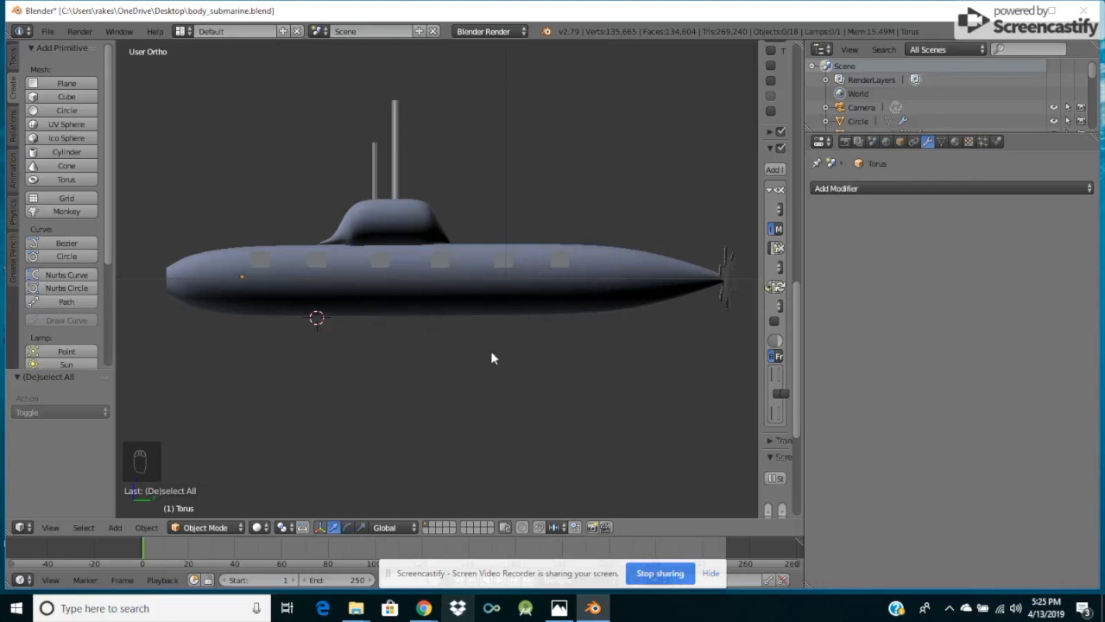
# Select the submarine's main hull and add a new material to it.
pyautogui.click(955, 143)
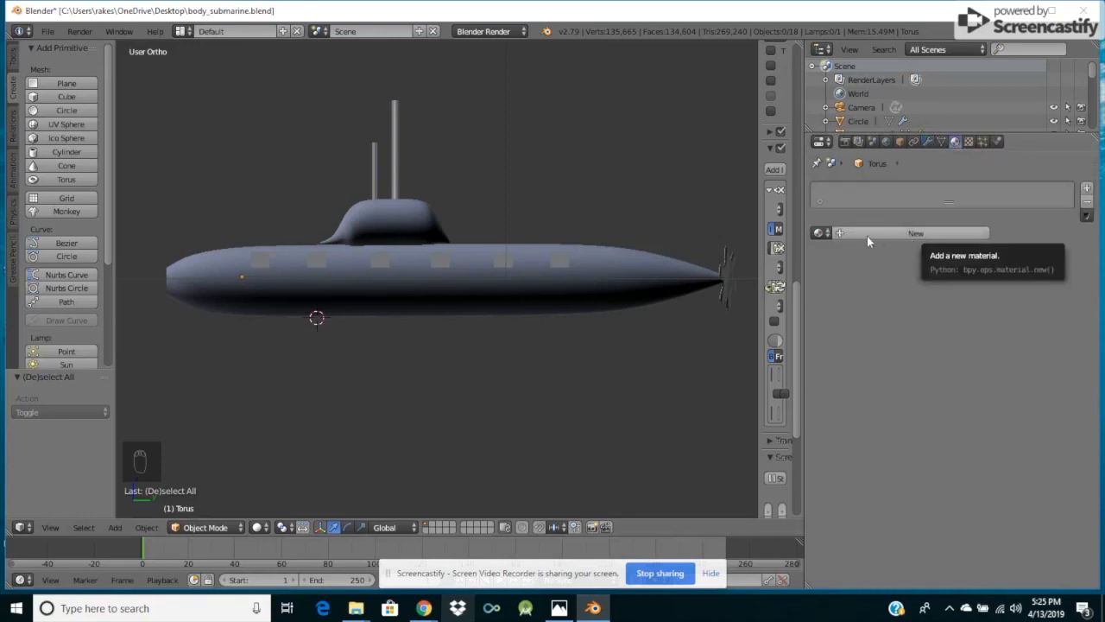
pyautogui.click(549, 287)
pyautogui.click(452, 304)
pyautogui.rightClick(453, 303)
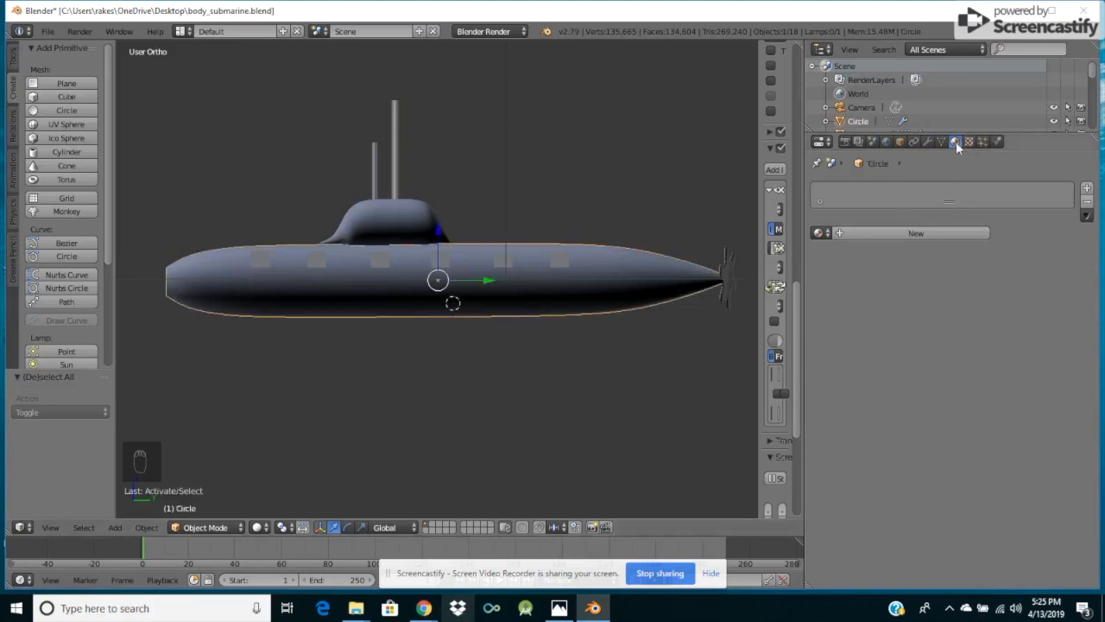
pyautogui.click(908, 233)
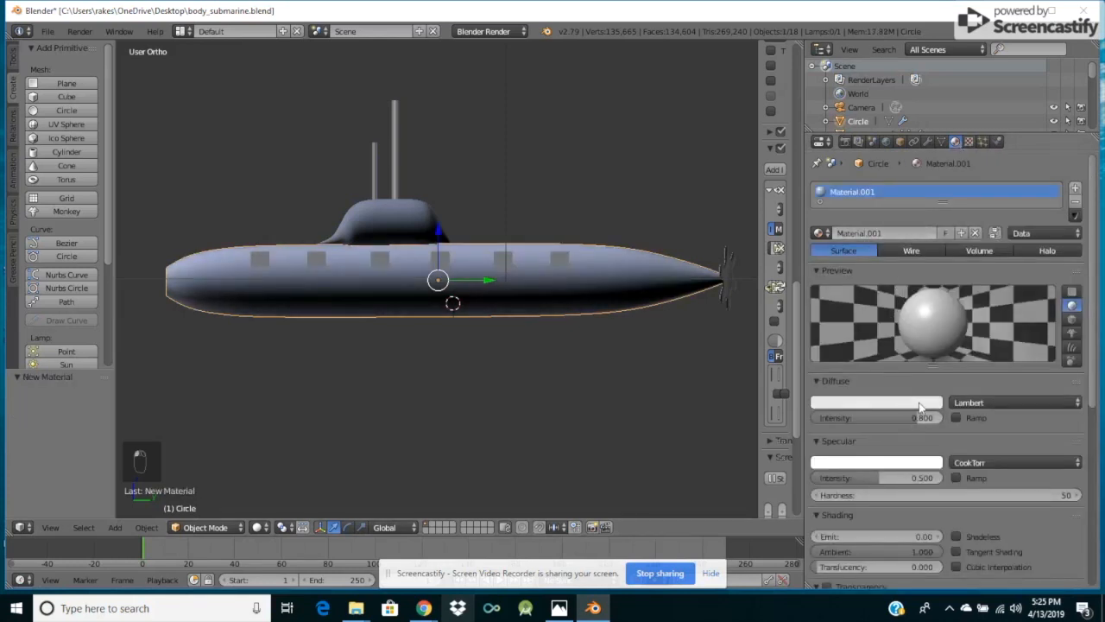
# Try blue and green diffuse colours on the hull material, settle on a light cyan-blue, and deselect the hull.
pyautogui.click(857, 403)
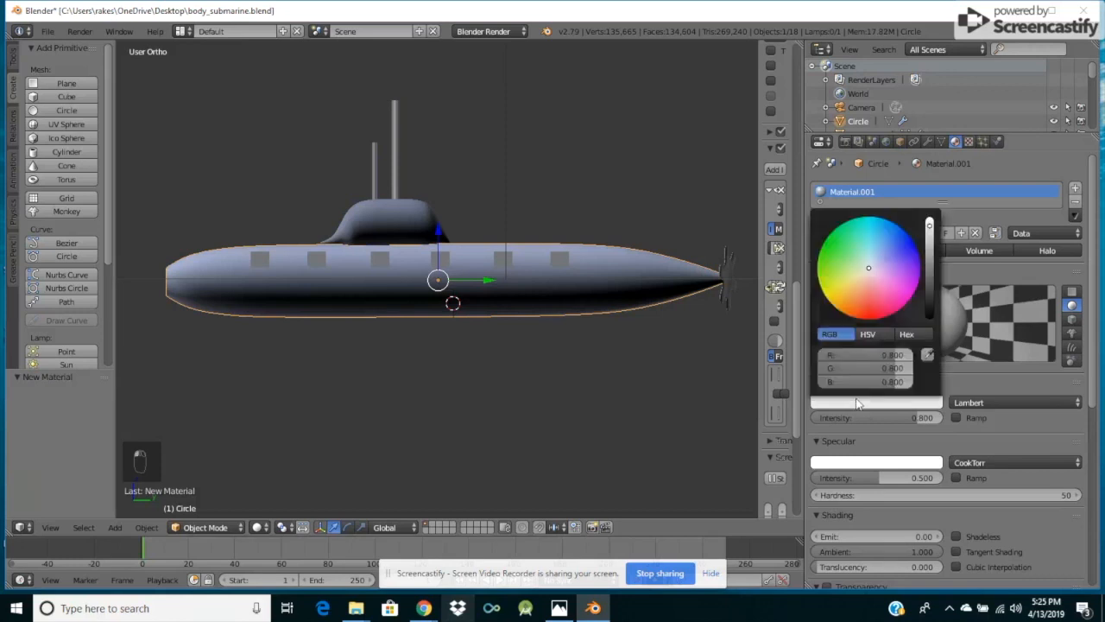
pyautogui.click(877, 243)
pyautogui.click(875, 250)
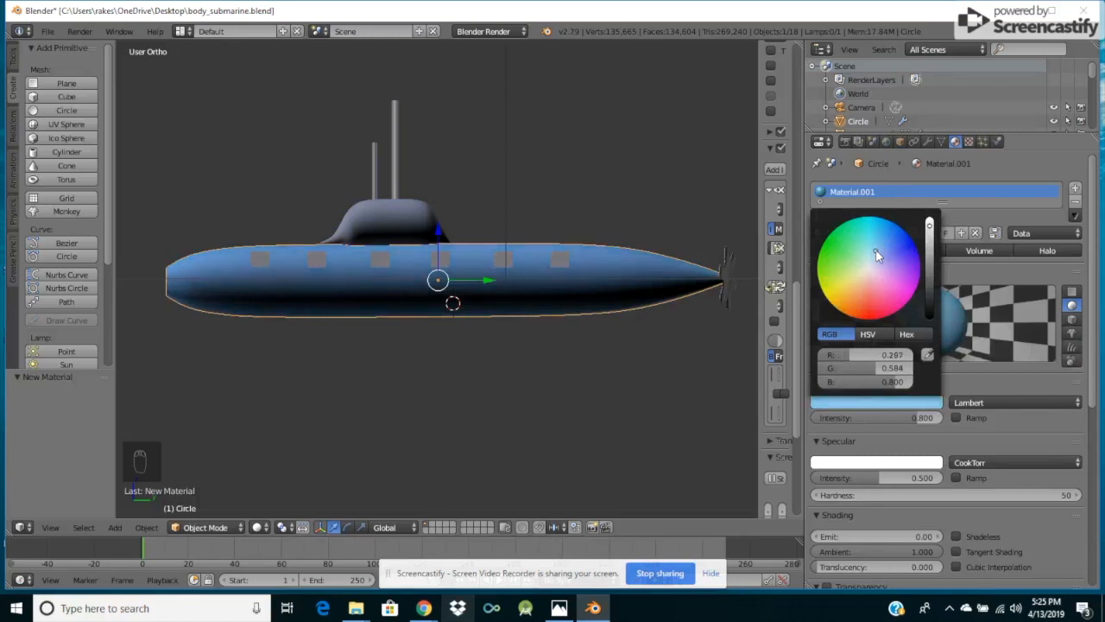
pyautogui.moveTo(875, 260)
pyautogui.mouseDown()
pyautogui.moveTo(878, 227)
pyautogui.moveTo(877, 248)
pyautogui.moveTo(861, 255)
pyautogui.mouseUp()
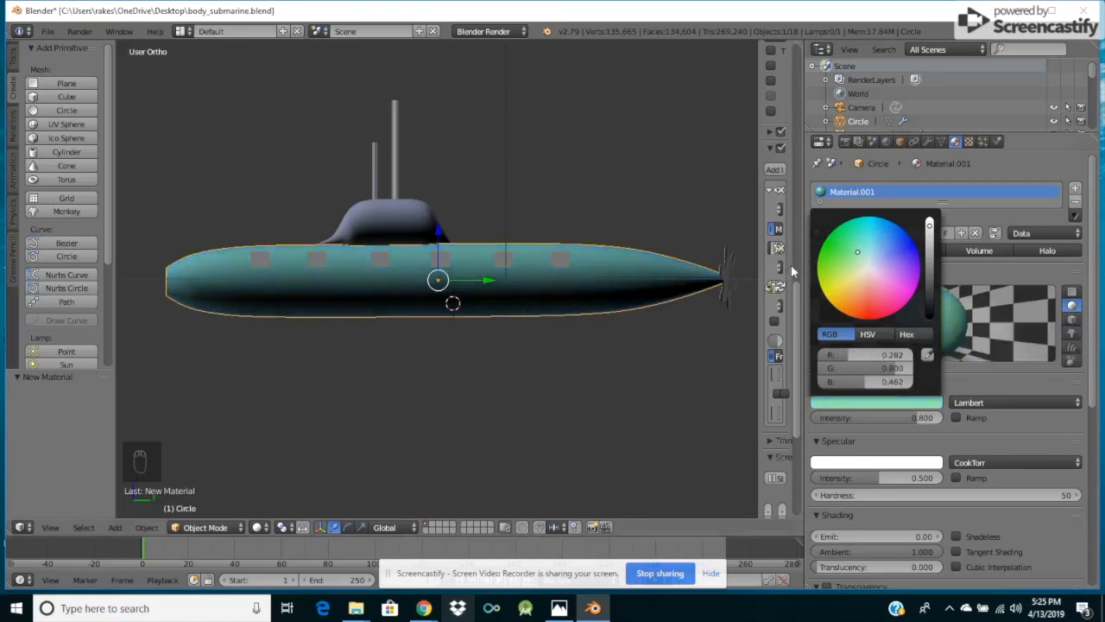
pyautogui.click(874, 403)
pyautogui.moveTo(901, 285)
pyautogui.mouseDown()
pyautogui.moveTo(876, 306)
pyautogui.moveTo(849, 297)
pyautogui.moveTo(873, 255)
pyautogui.mouseUp()
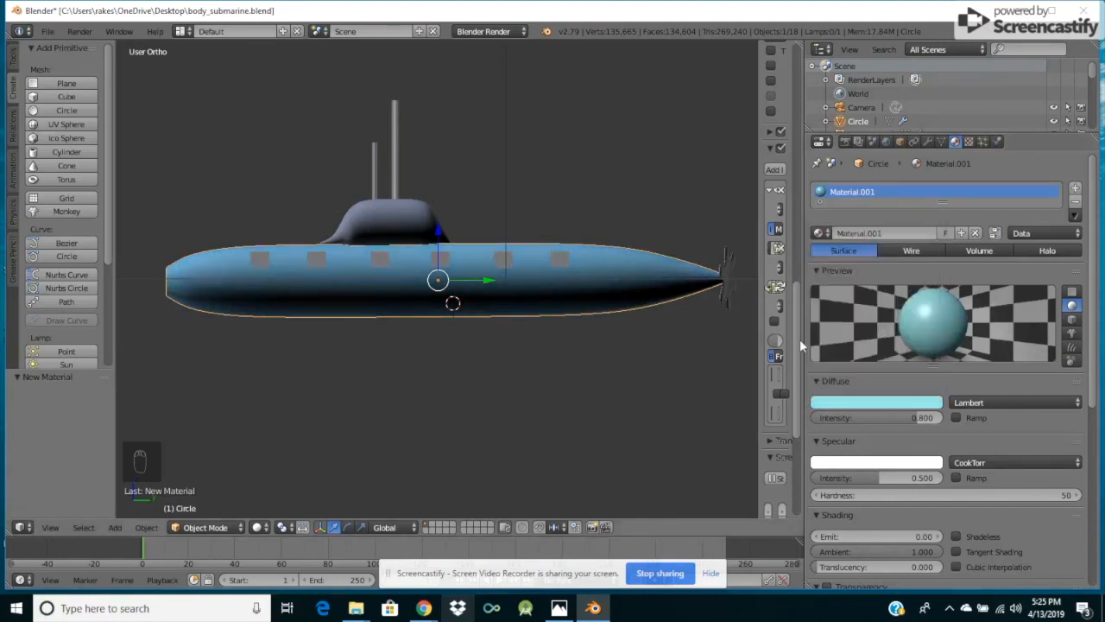
pyautogui.click(388, 369)
pyautogui.press('a')
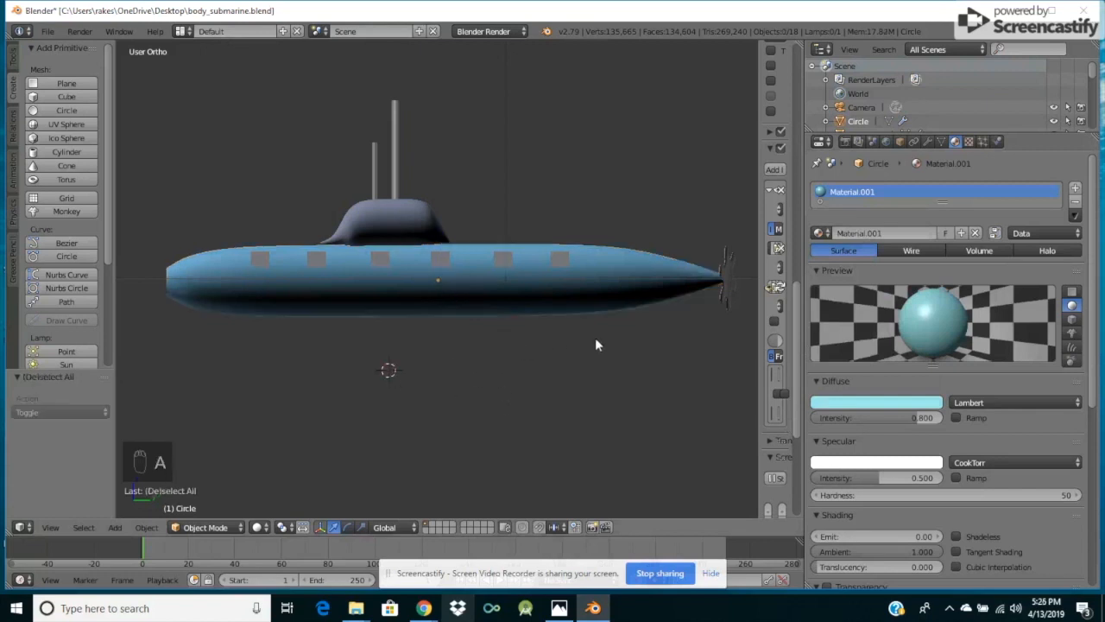
# Inspect the recoloured hull from the bow end and from the side with the torus rings.
pyautogui.press('KP_4')
pyautogui.press('KP_4')
pyautogui.press('KP_4')
pyautogui.press('KP_4')
pyautogui.press('KP_4')
pyautogui.press('KP_4')
pyautogui.press('KP_4')
pyautogui.press('KP_4')
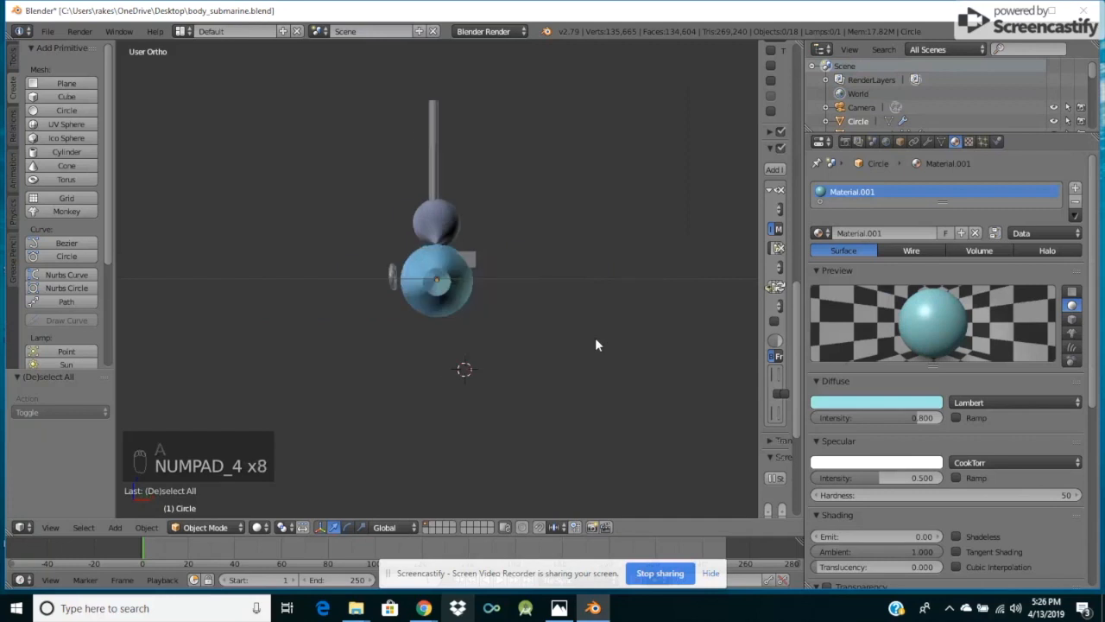
pyautogui.press('KP_4')
pyautogui.press('KP_4')
pyautogui.press('KP_4')
pyautogui.press('KP_4')
pyautogui.press('KP_4')
pyautogui.press('KP_4')
pyautogui.press('KP_4')
pyautogui.press('KP_4')
pyautogui.press('KP_4')
pyautogui.press('KP_4')
pyautogui.press('KP_4')
pyautogui.press('KP_4')
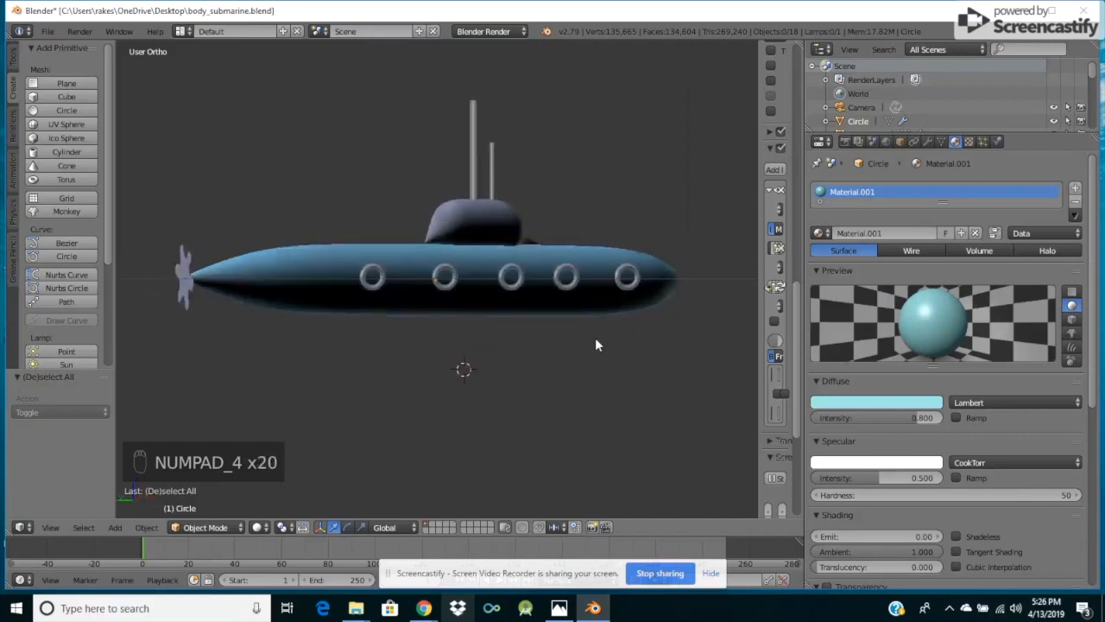
# Inspect the recoloured submarine from all around, finishing square-on to the side with the cube row.
pyautogui.press('KP_4')
pyautogui.press('KP_4')
pyautogui.press('KP_4')
pyautogui.press('KP_4')
pyautogui.press('KP_4')
pyautogui.press('KP_4')
pyautogui.press('KP_4')
pyautogui.press('KP_4')
pyautogui.press('KP_4')
pyautogui.press('KP_4')
pyautogui.press('KP_4')
pyautogui.press('KP_4')
pyautogui.press('KP_4')
pyautogui.press('KP_4')
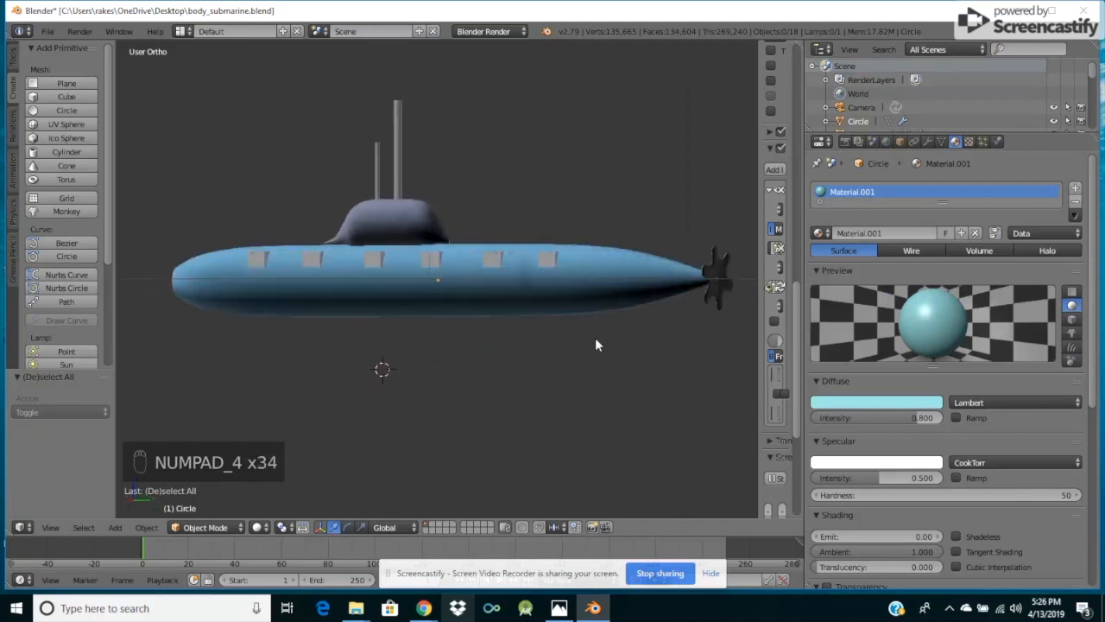
pyautogui.press('KP_4')
pyautogui.press('KP_4')
pyautogui.press('KP_4')
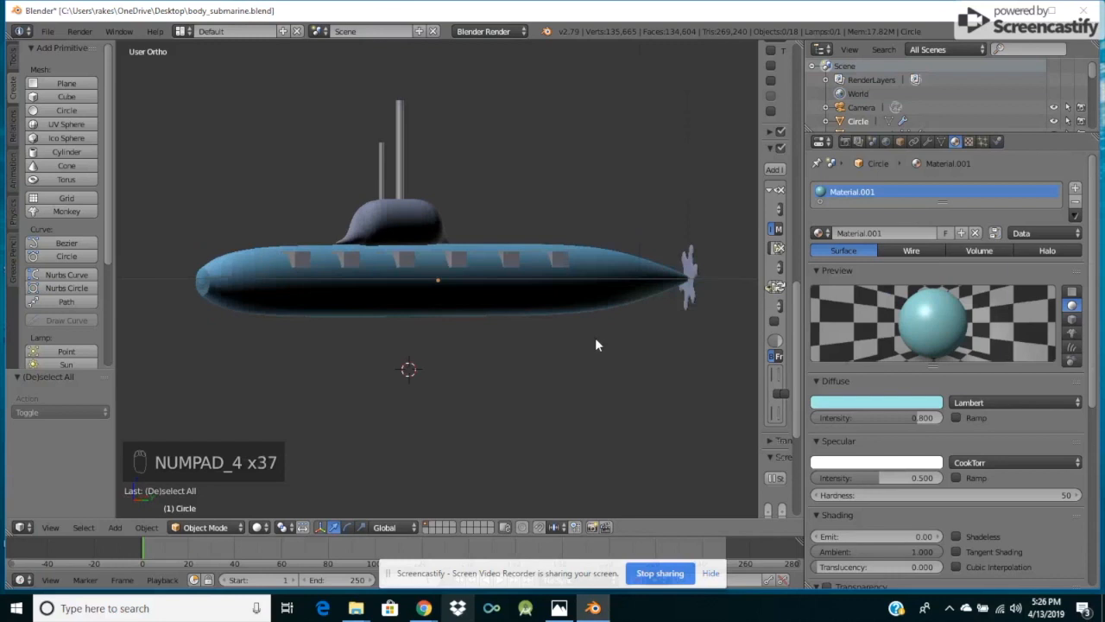
pyautogui.press('KP_6')
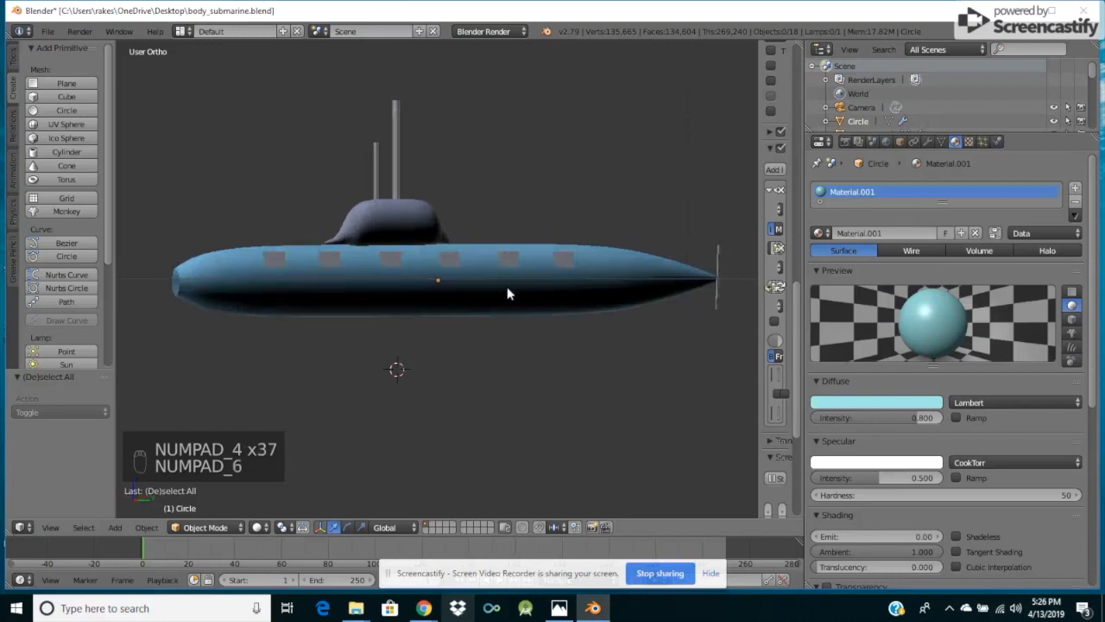
# Add a new material to the cube nearest the bow and give it a medium blue diffuse colour, about RGB 0.128, 0.203, 0.800.
pyautogui.rightClick(277, 259)
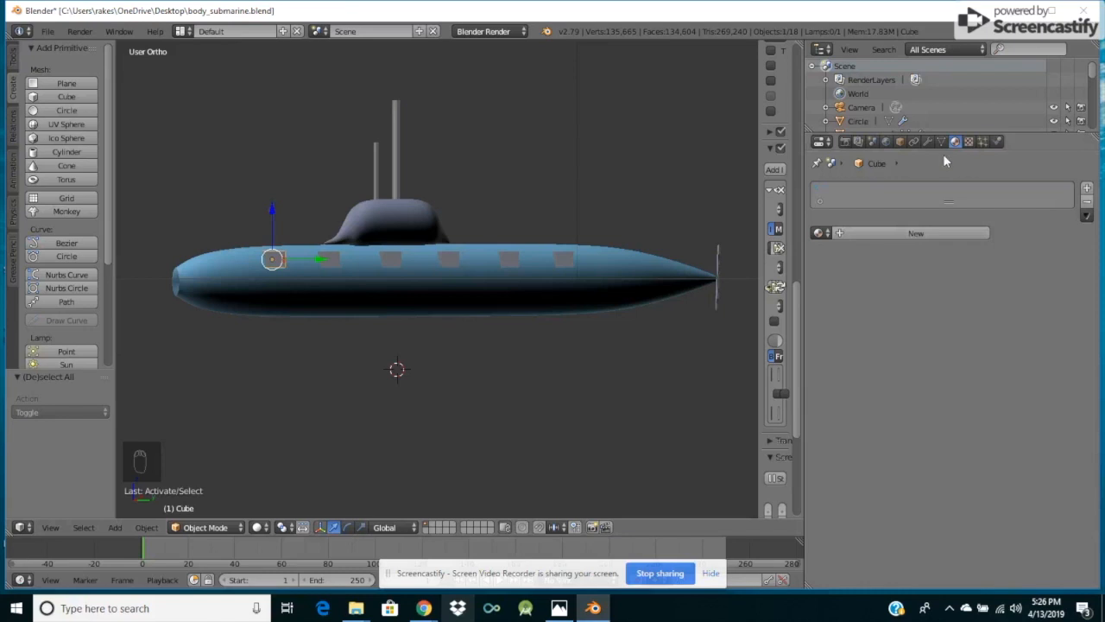
pyautogui.click(948, 235)
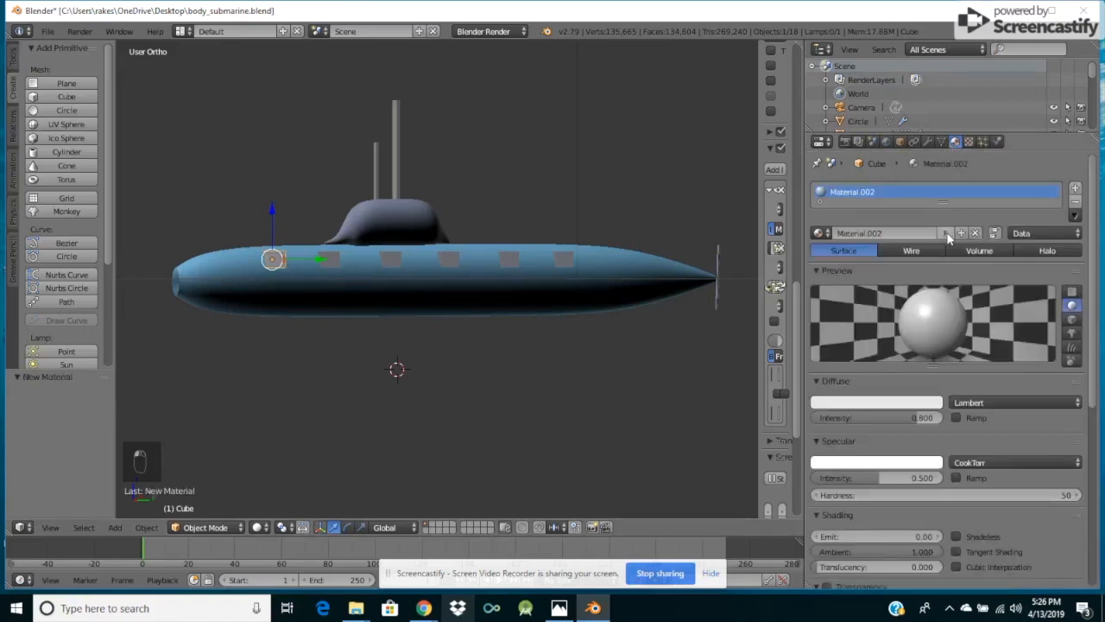
pyautogui.click(882, 404)
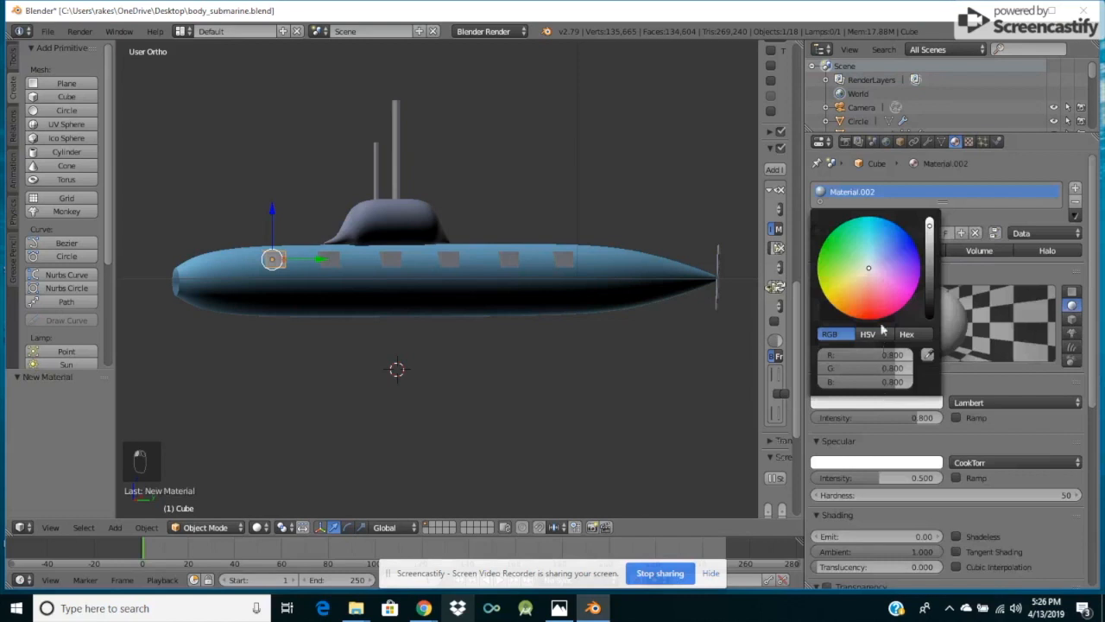
pyautogui.click(885, 255)
pyautogui.click(895, 251)
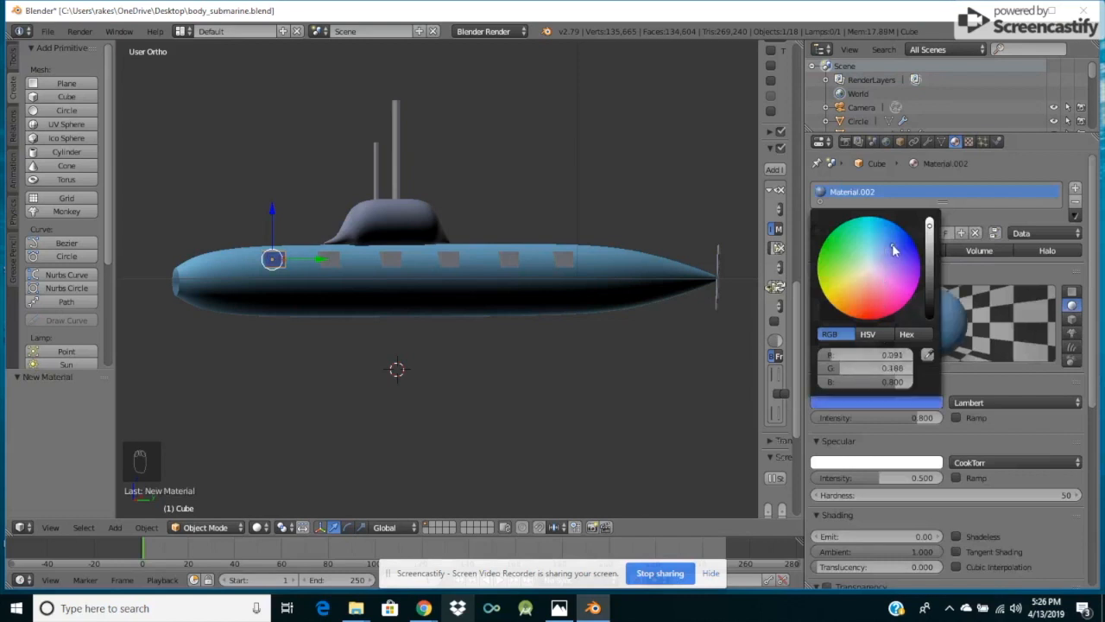
pyautogui.click(905, 248)
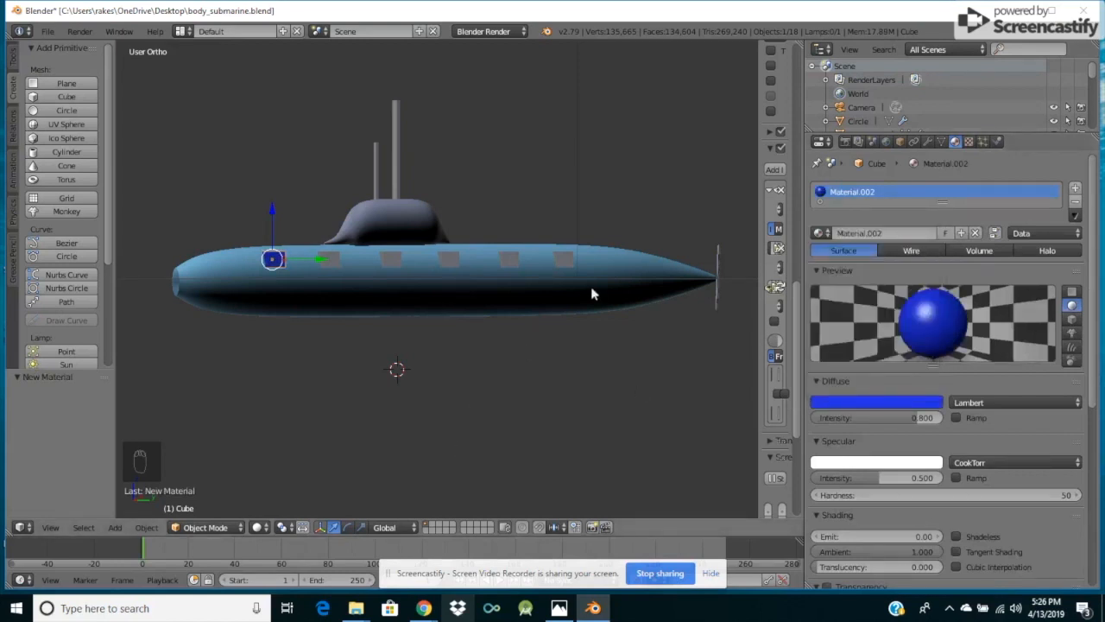
pyautogui.click(898, 411)
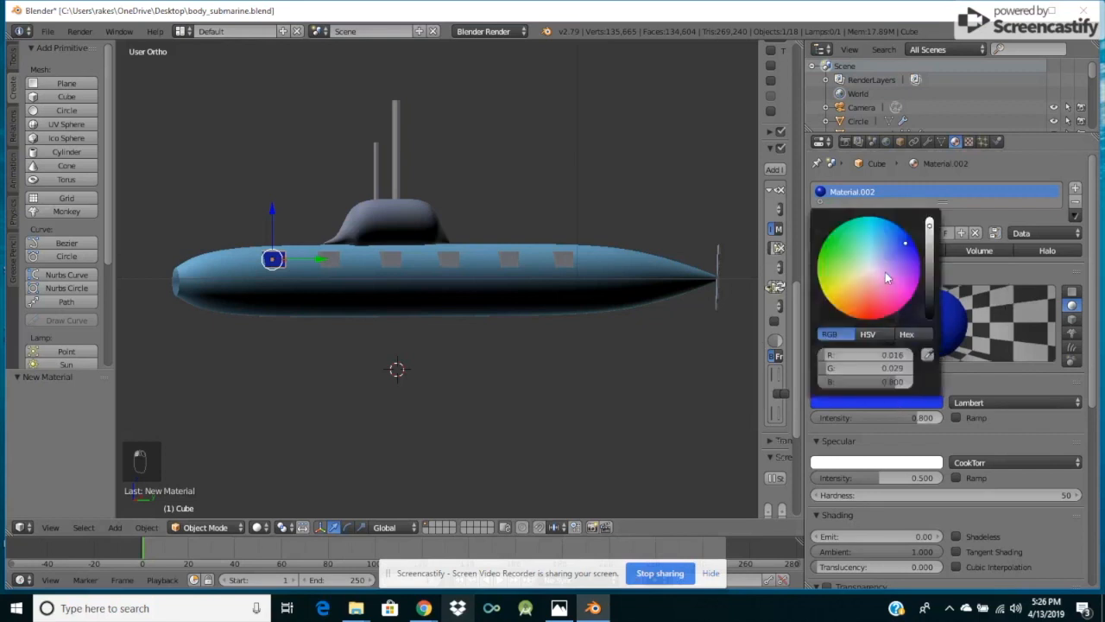
pyautogui.click(893, 254)
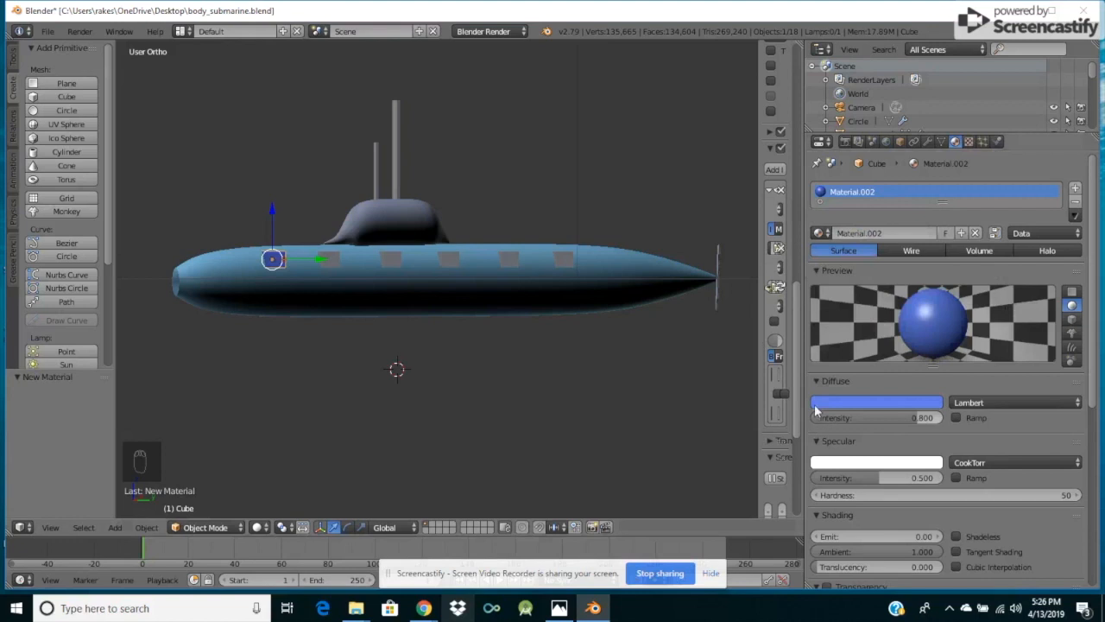
# Try giving the second cube from the bow its own new material with a similar medium blue diffuse colour.
pyautogui.rightClick(332, 259)
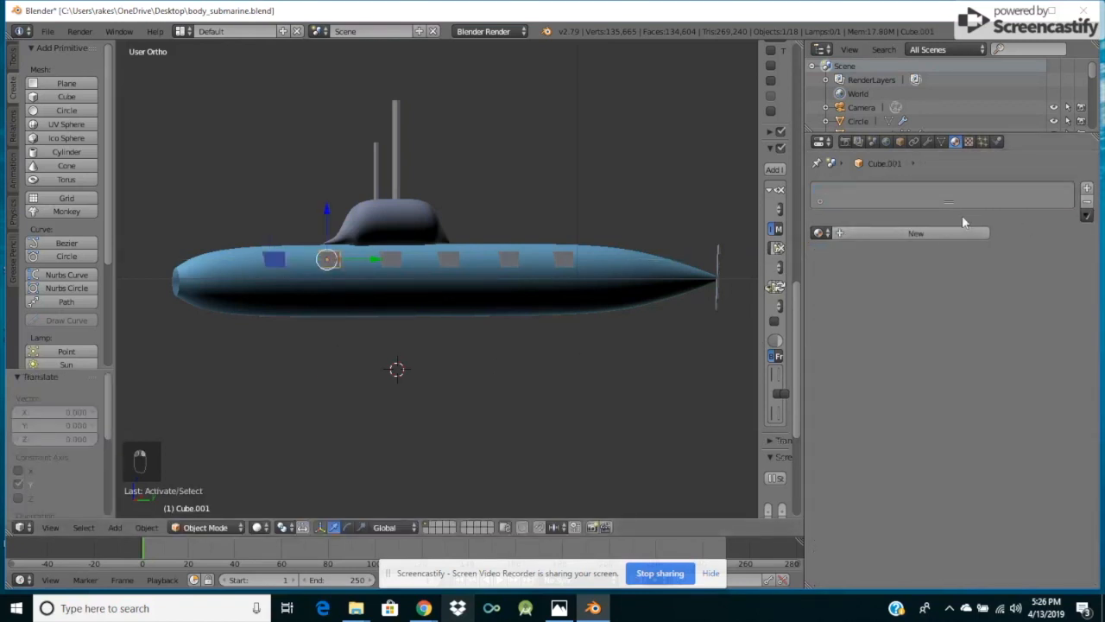
pyautogui.click(930, 233)
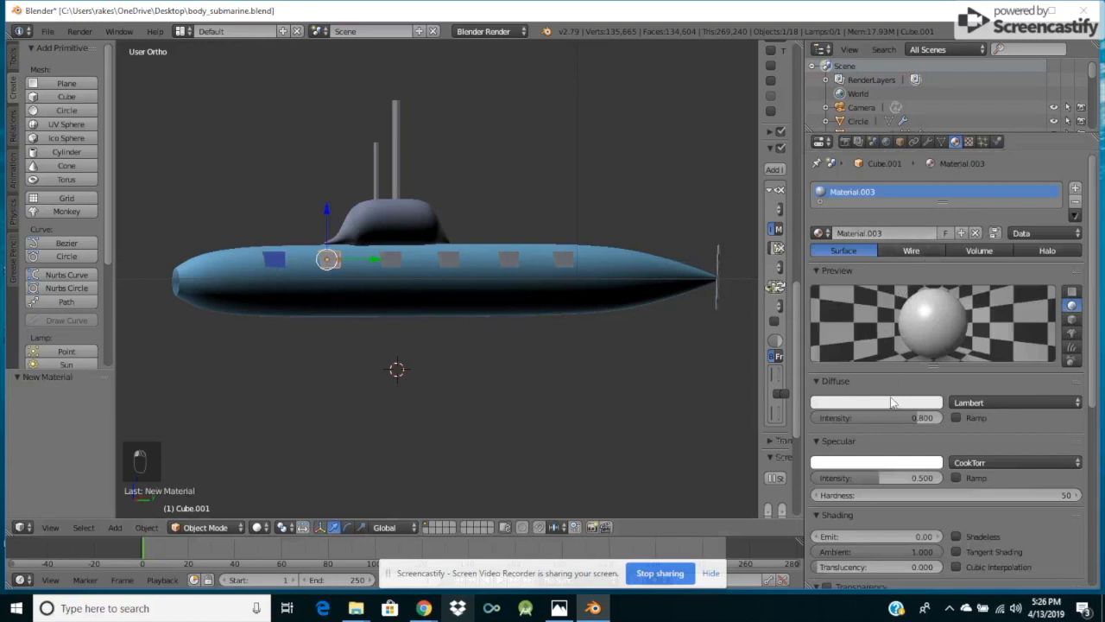
pyautogui.click(895, 403)
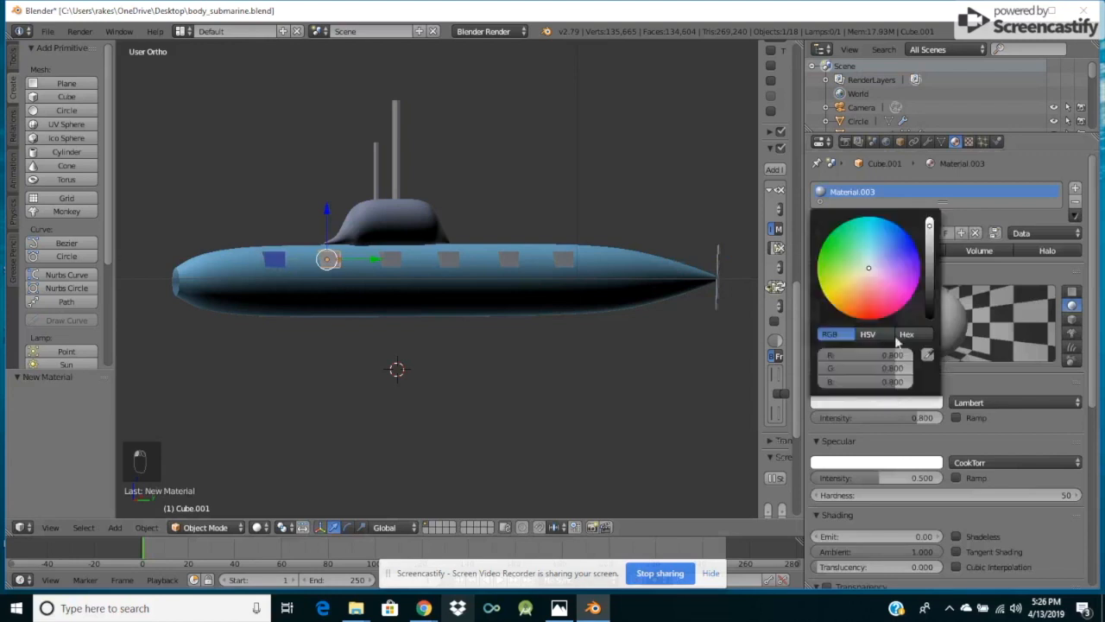
pyautogui.click(889, 241)
pyautogui.click(889, 238)
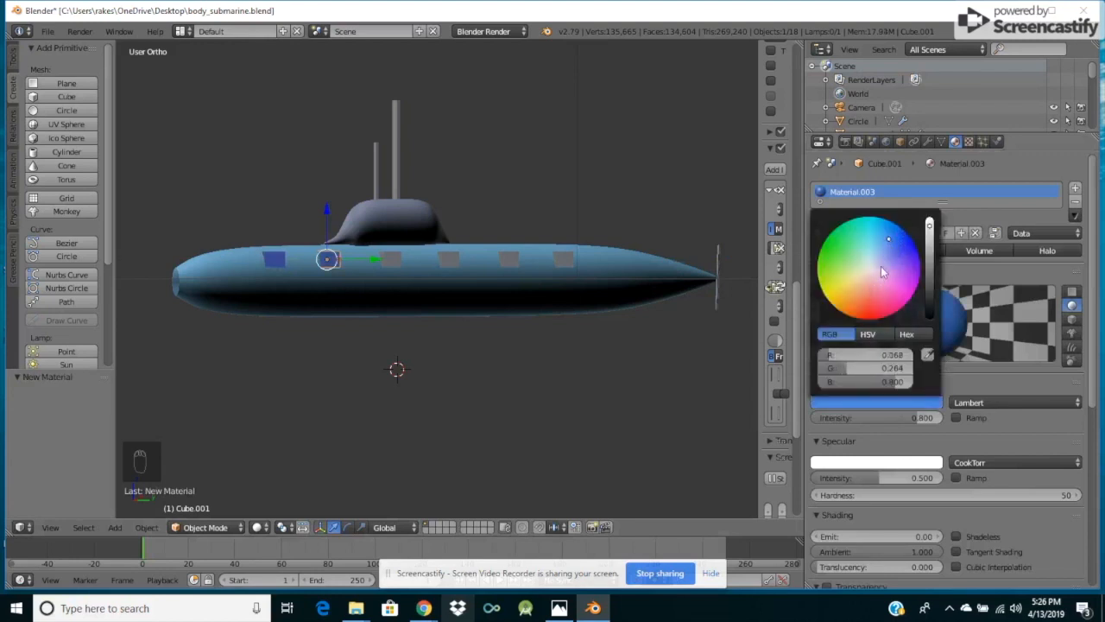
pyautogui.click(896, 248)
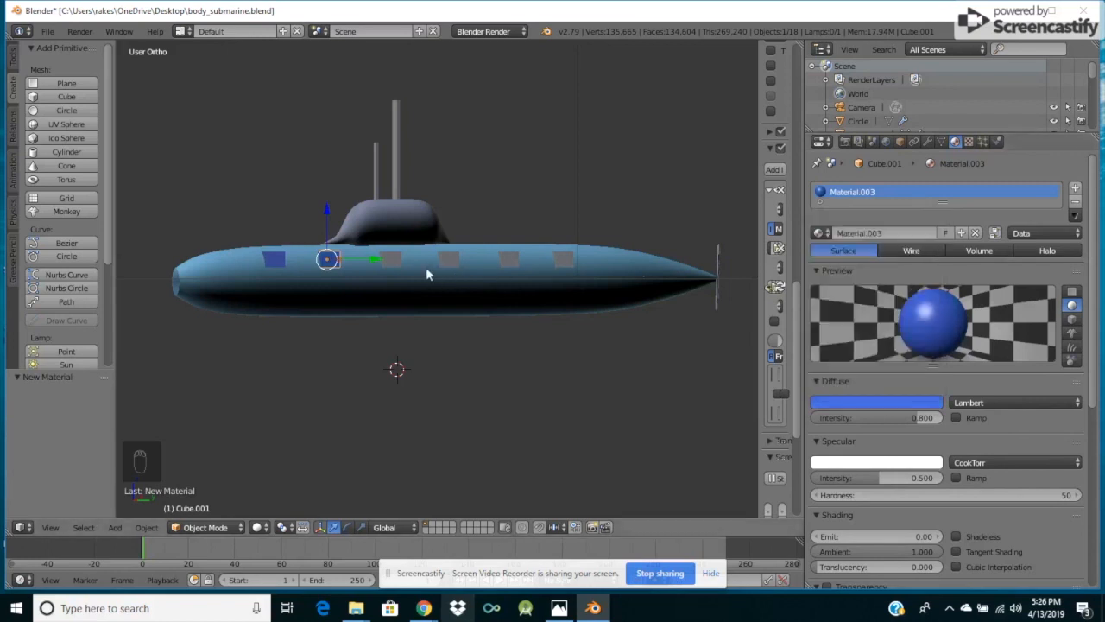
pyautogui.click(389, 260)
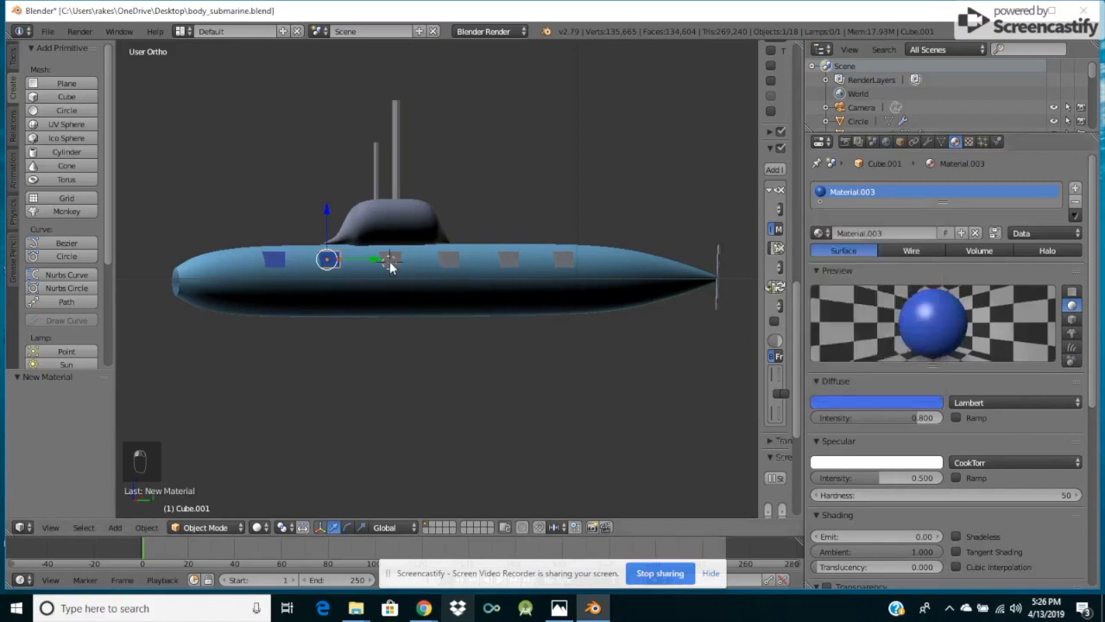
# Reselect the cube nearest the bow and check the diffuse colour values of its material.
pyautogui.rightClick(276, 261)
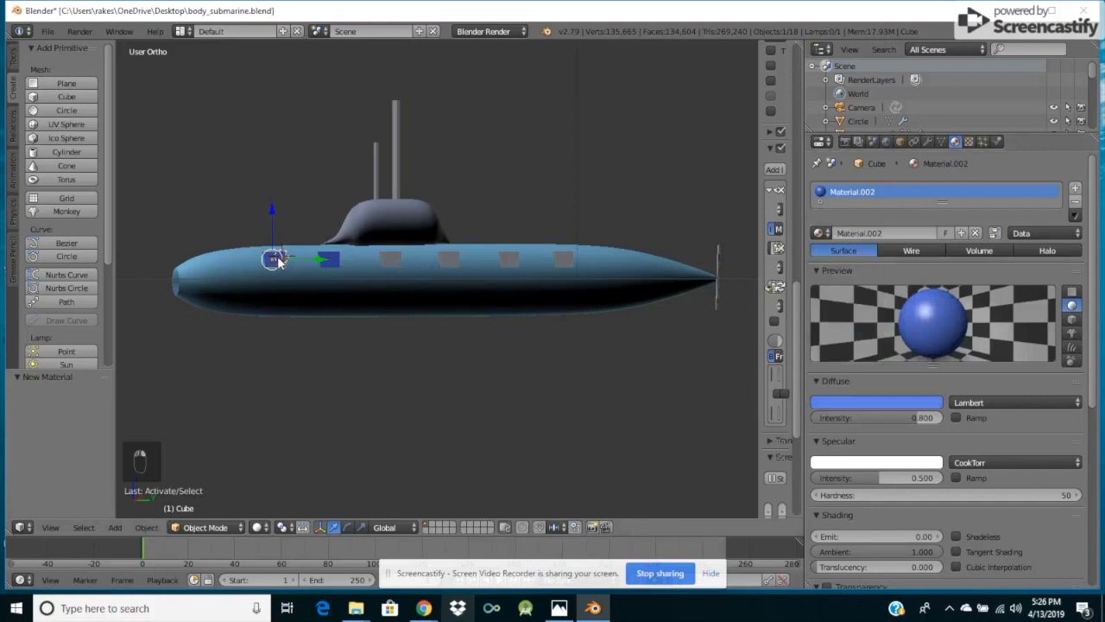
pyautogui.click(879, 401)
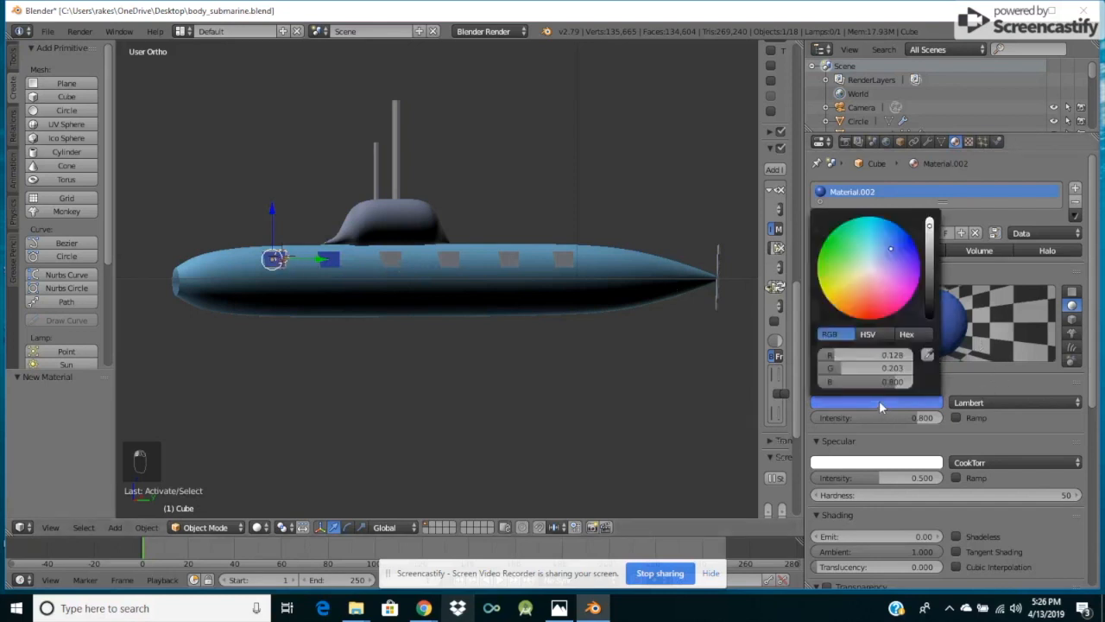
pyautogui.click(872, 403)
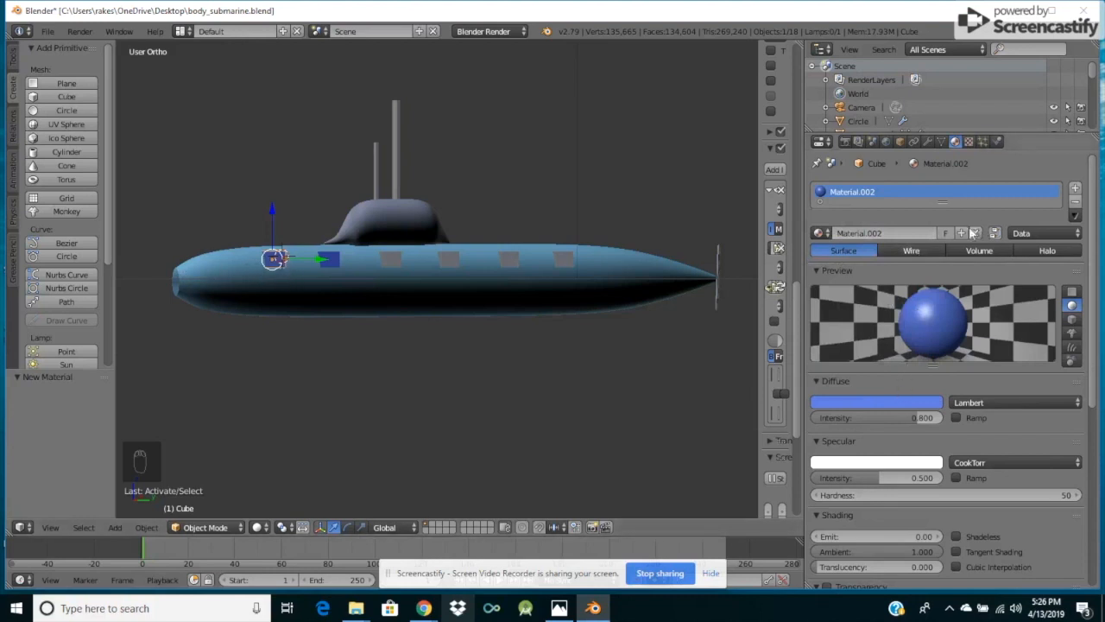
pyautogui.click(825, 233)
pyautogui.press('g')
pyautogui.press('y')
pyautogui.click(332, 262)
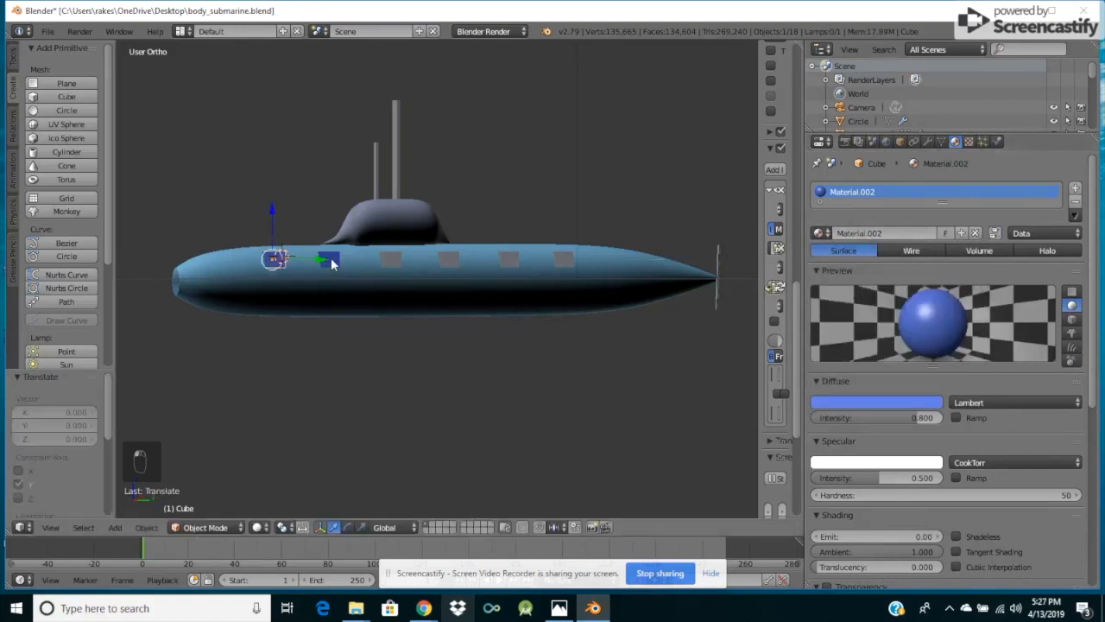
# Replace the second cube's material with the existing blue Material.002.
pyautogui.rightClick(331, 259)
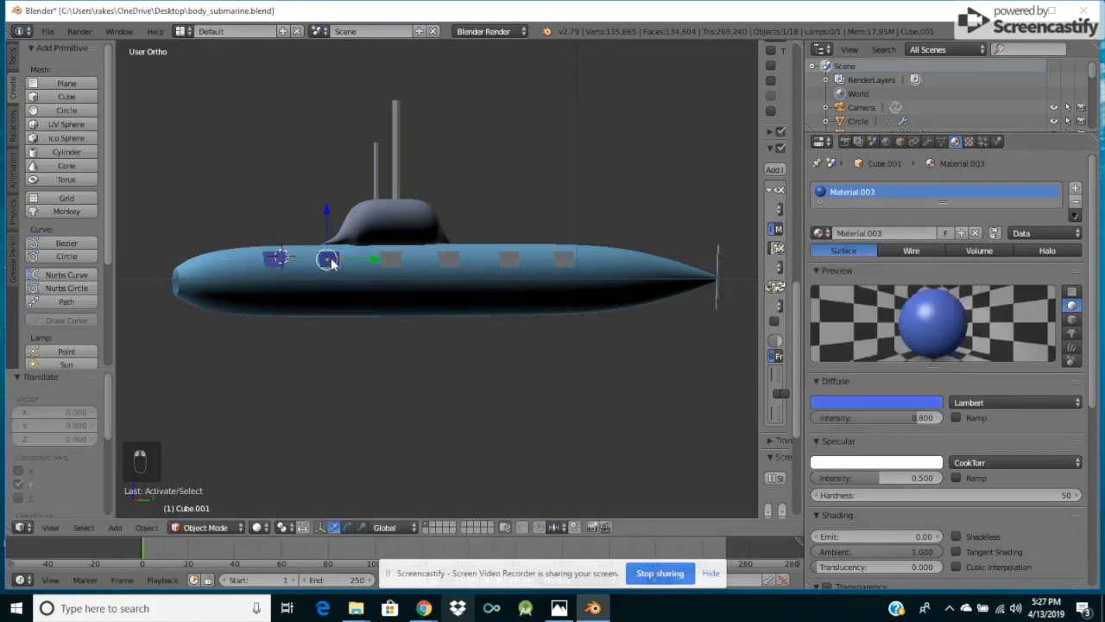
pyautogui.click(908, 235)
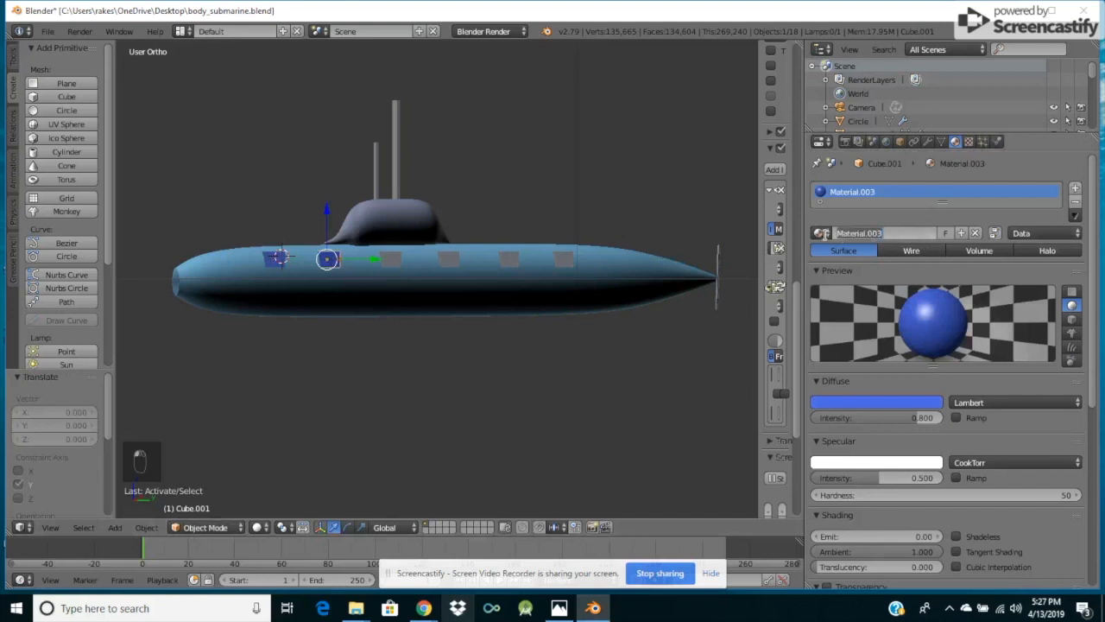
pyautogui.click(822, 233)
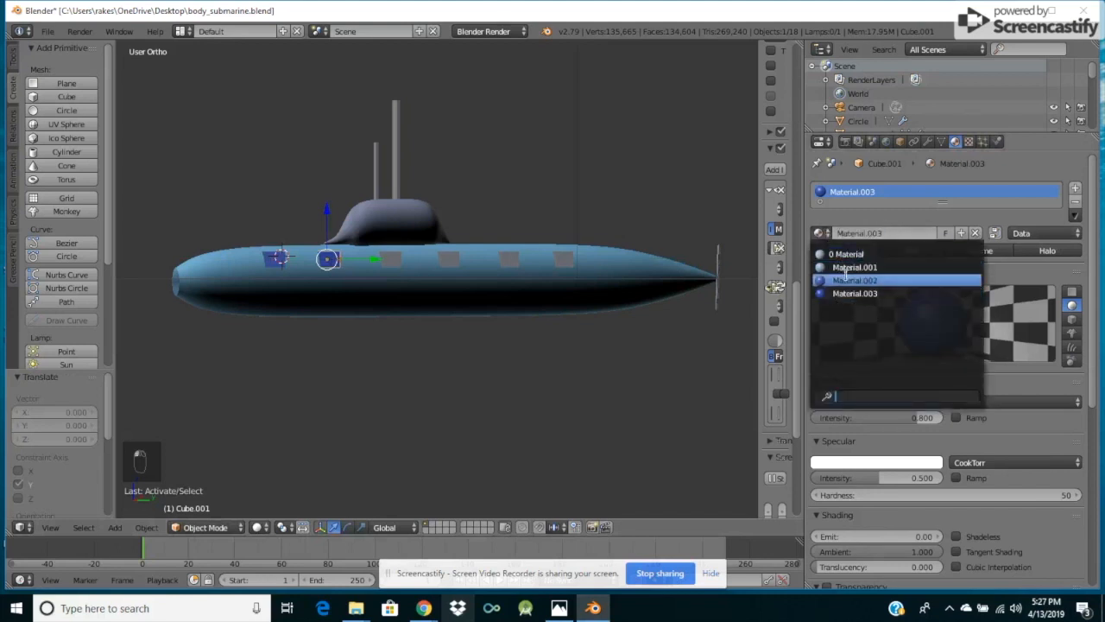
pyautogui.click(848, 279)
# Select the third cube from the bow and assign the existing blue Material.002 to it.
pyautogui.click(393, 259)
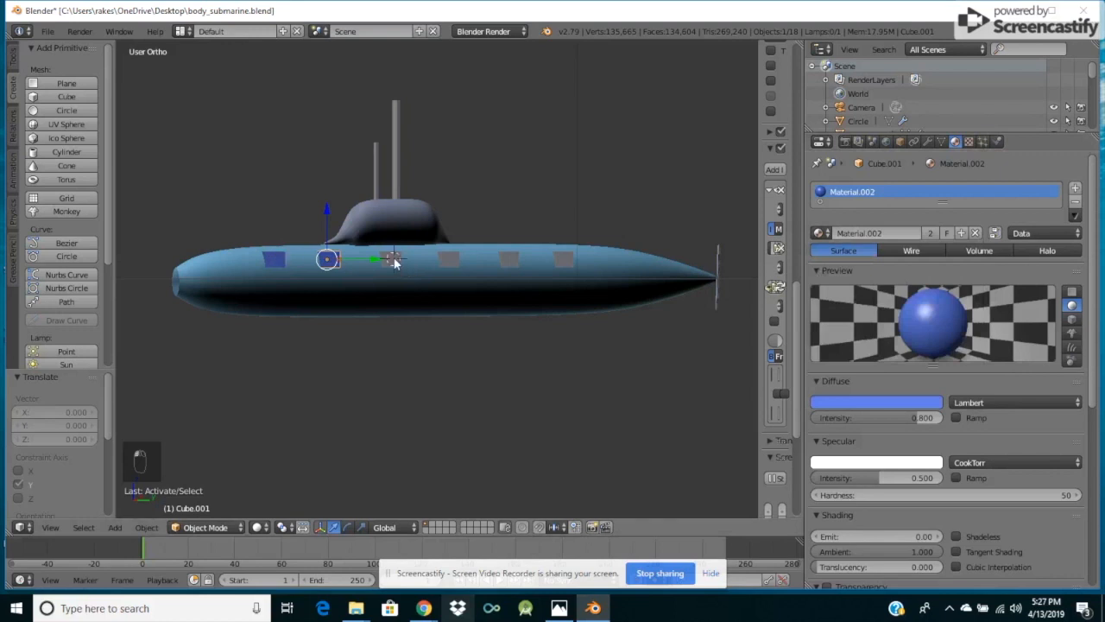
pyautogui.rightClick(394, 261)
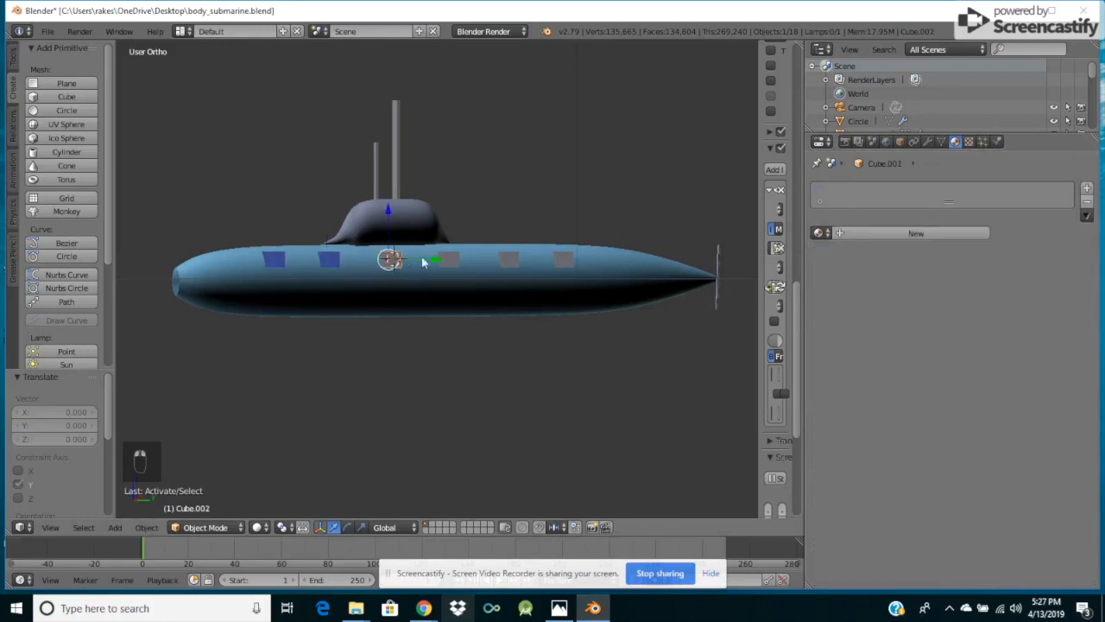
pyautogui.click(837, 233)
pyautogui.click(822, 234)
pyautogui.press('Down')
pyautogui.press('Down')
pyautogui.press('Down')
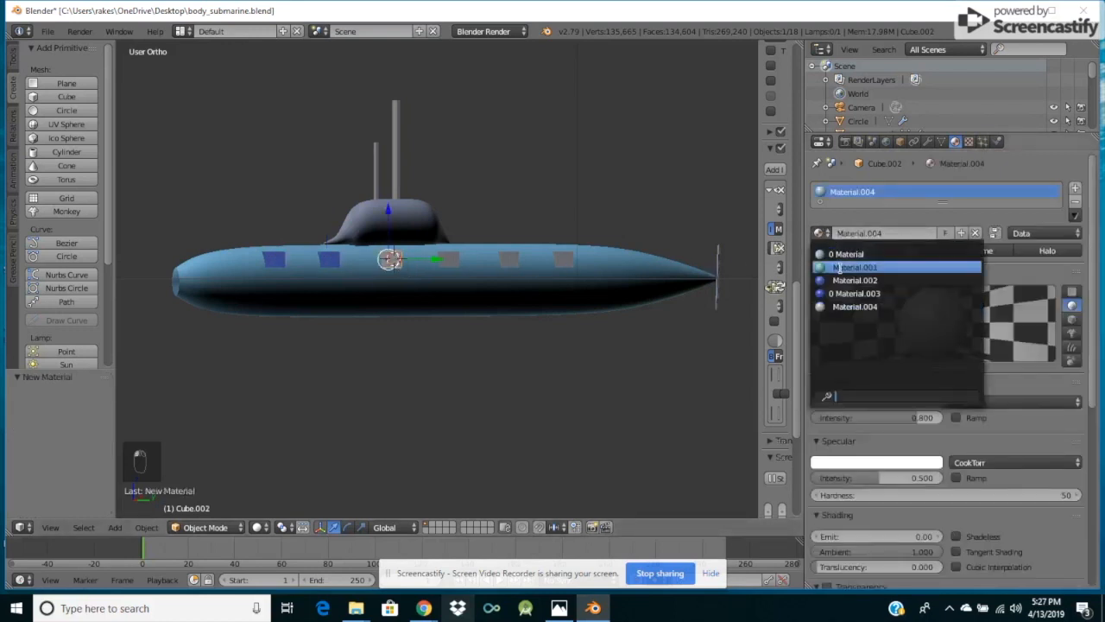
pyautogui.press('Return')
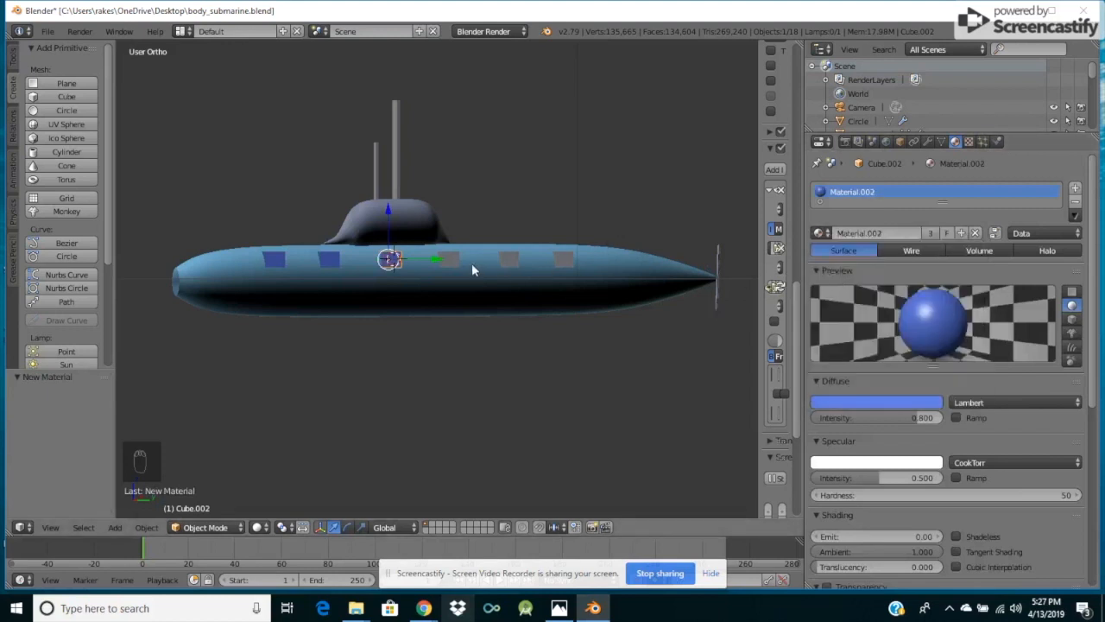
# Select the fourth cube in the row and give it the shared blue Material.002.
pyautogui.rightClick(447, 258)
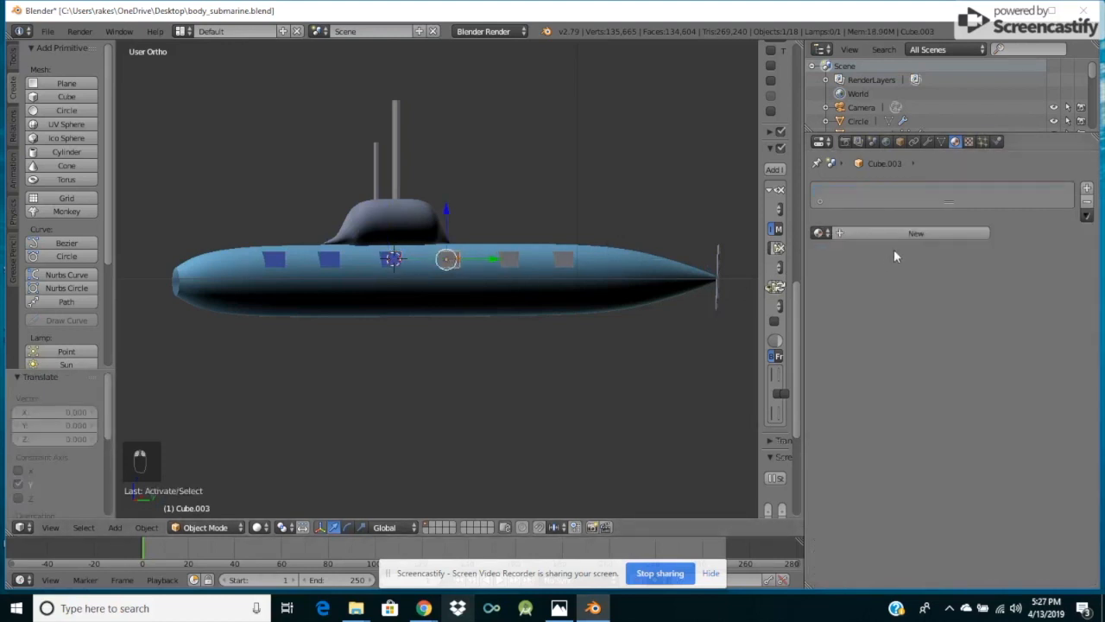
pyautogui.click(842, 235)
pyautogui.click(864, 234)
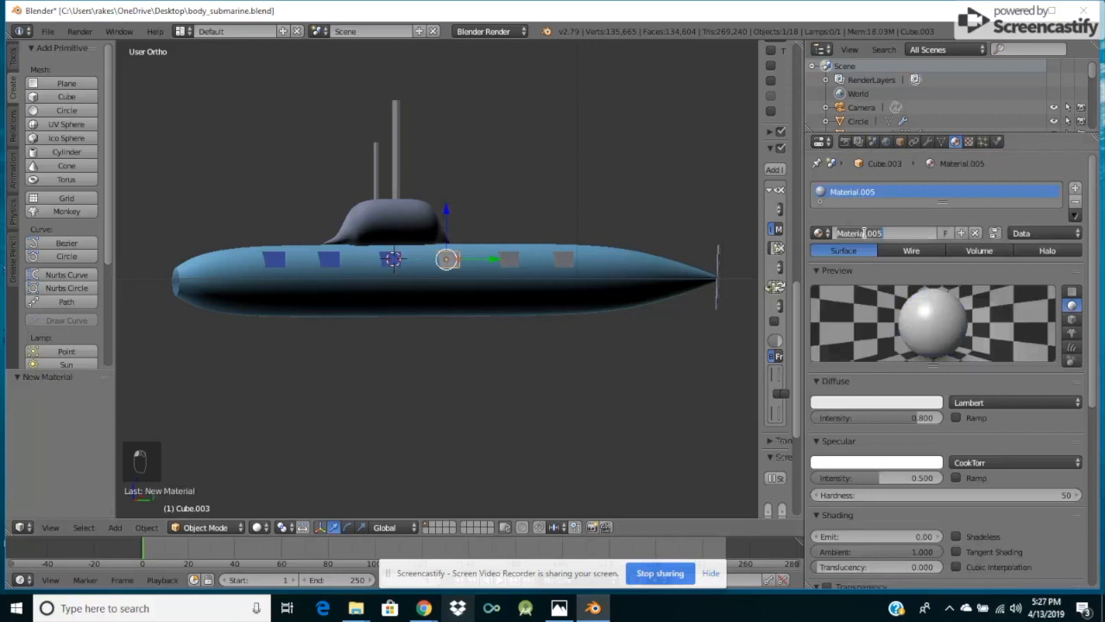
pyautogui.click(827, 239)
pyautogui.click(821, 234)
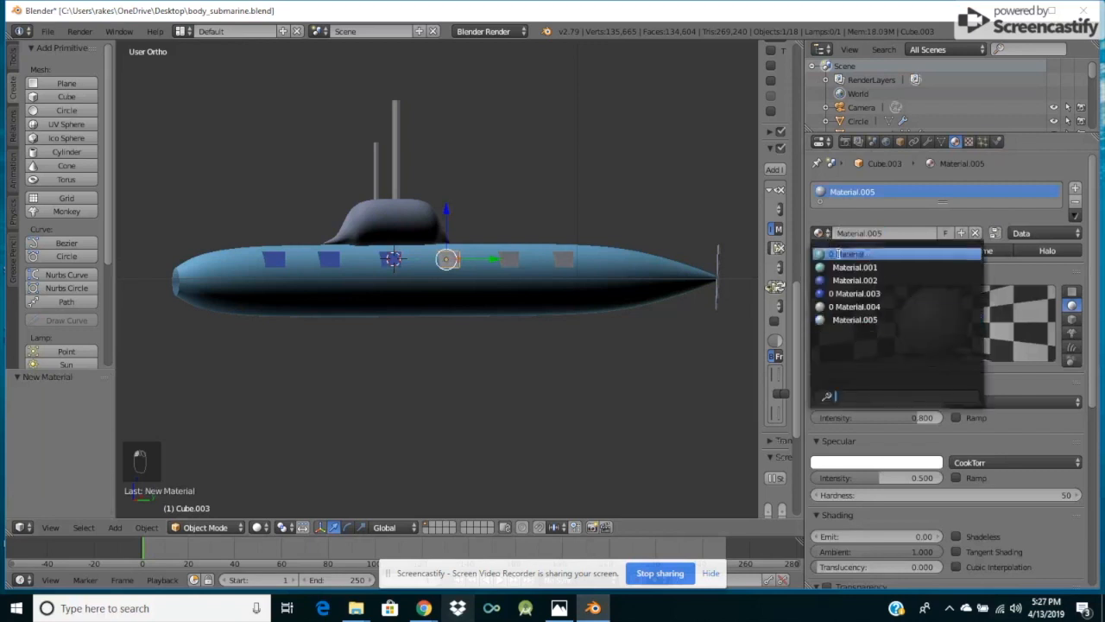
pyautogui.click(853, 281)
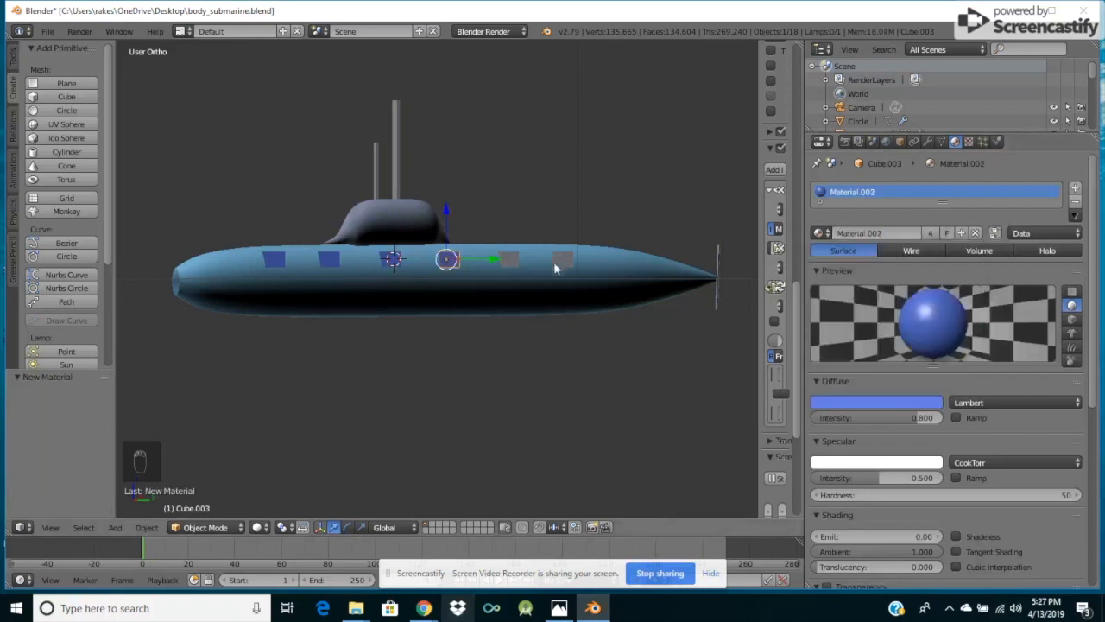
# Assign the existing Material.002 directly to the fifth cube from the bow.
pyautogui.rightClick(508, 260)
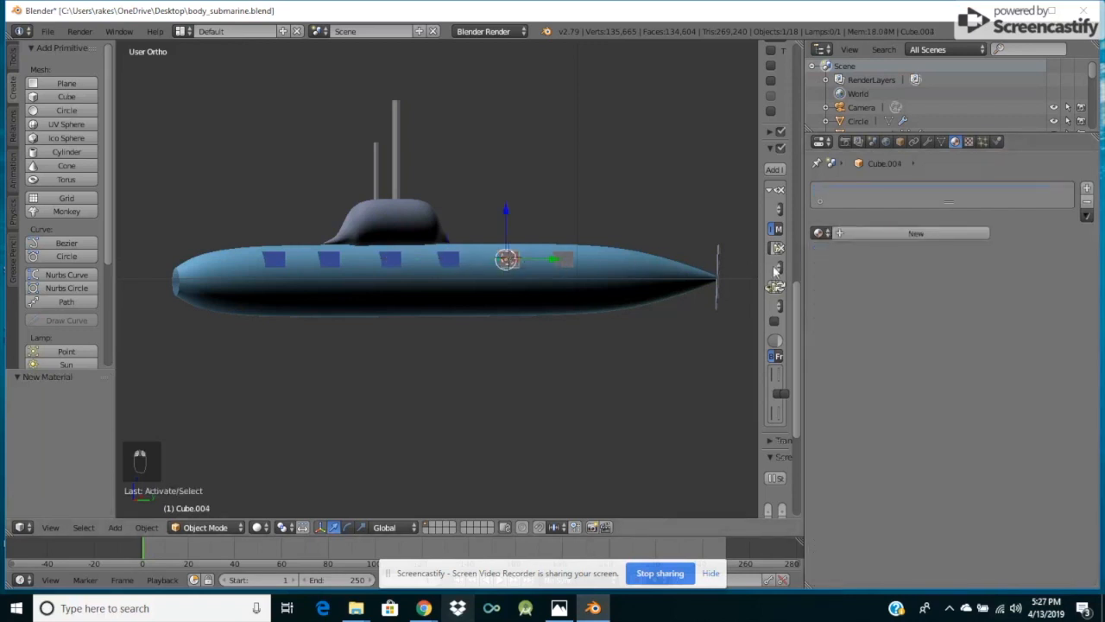
pyautogui.click(823, 233)
pyautogui.click(839, 281)
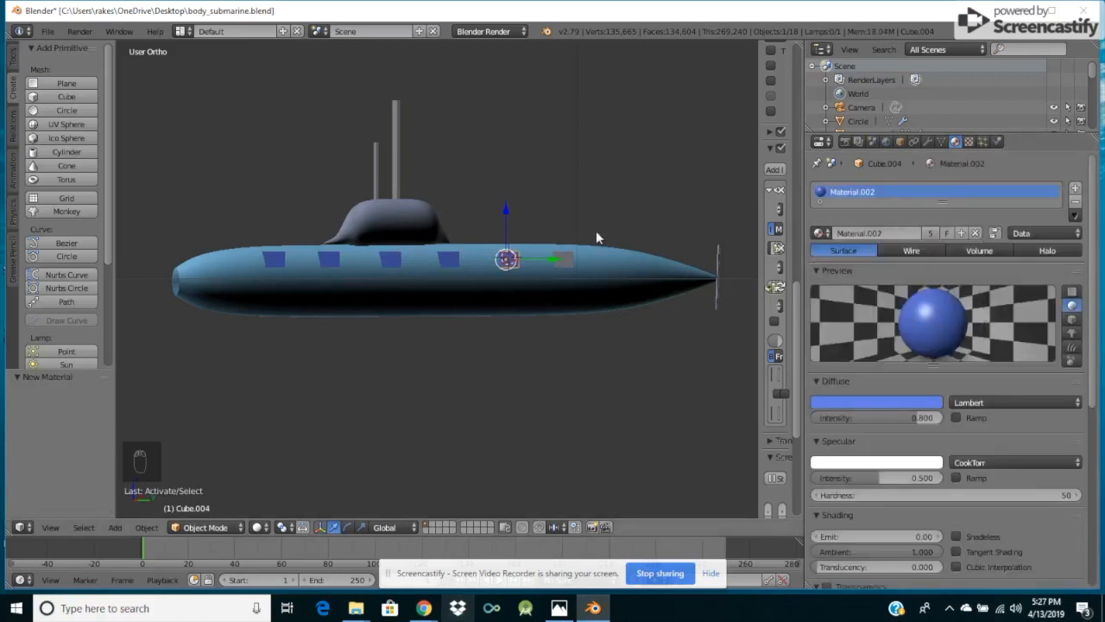
# Select the sixth cube from the bow, nearest the propeller, and assign the existing blue Material.002 to it.
pyautogui.hotkey('shift', 'd')
pyautogui.click(618, 257)
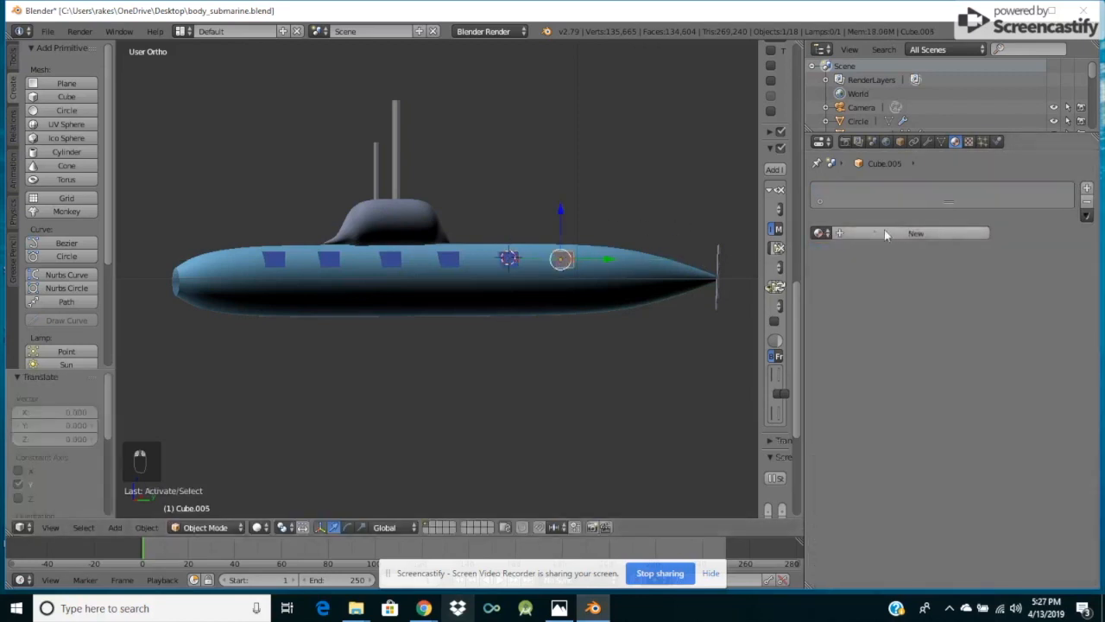
pyautogui.click(827, 234)
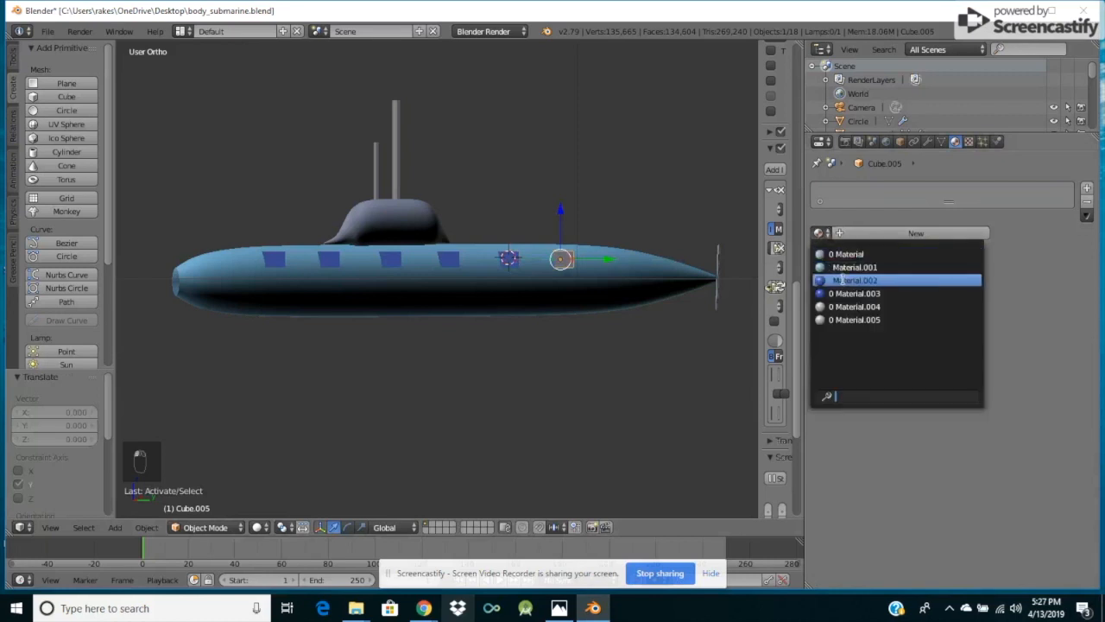
pyautogui.click(843, 280)
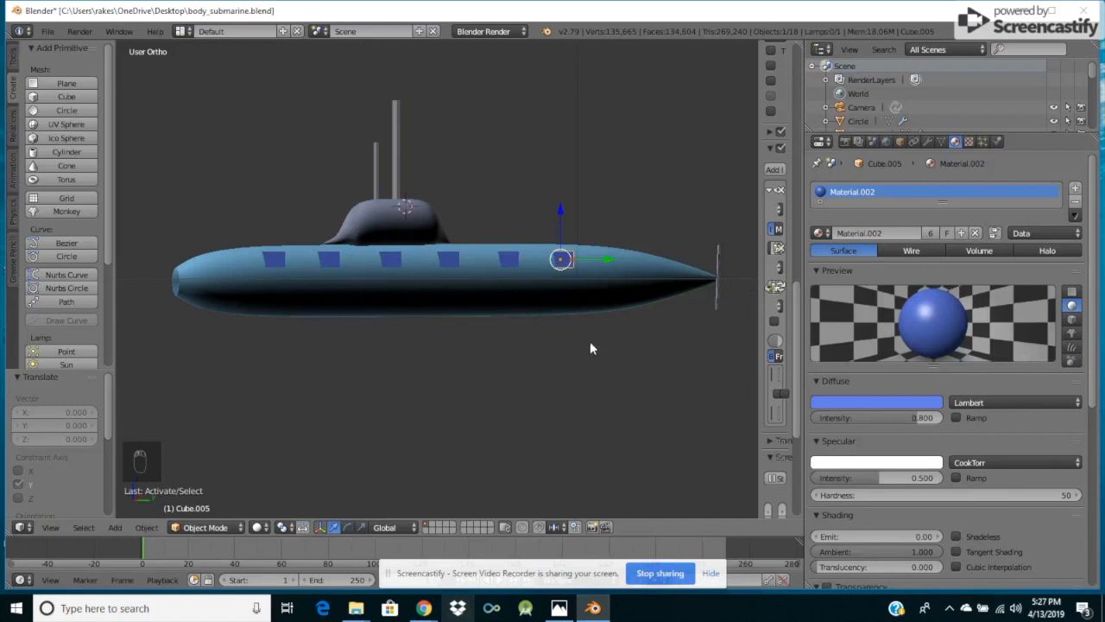
# Assign the existing blue Material.002 to the porthole ring nearest the bow on the opposite side of the hull.
pyautogui.press('KP_4')
pyautogui.press('KP_4')
pyautogui.press('KP_4')
pyautogui.press('KP_4')
pyautogui.press('KP_4')
pyautogui.press('KP_4')
pyautogui.press('KP_4')
pyautogui.press('KP_4')
pyautogui.press('KP_4')
pyautogui.press('KP_4')
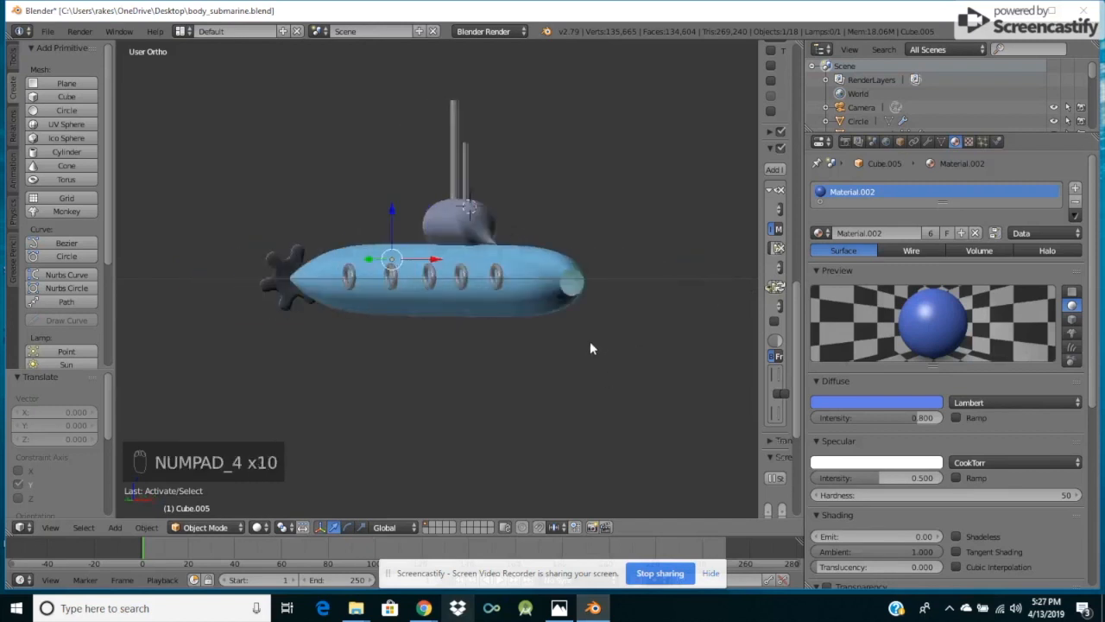
pyautogui.press('KP_4')
pyautogui.press('KP_4')
pyautogui.press('KP_4')
pyautogui.press('KP_4')
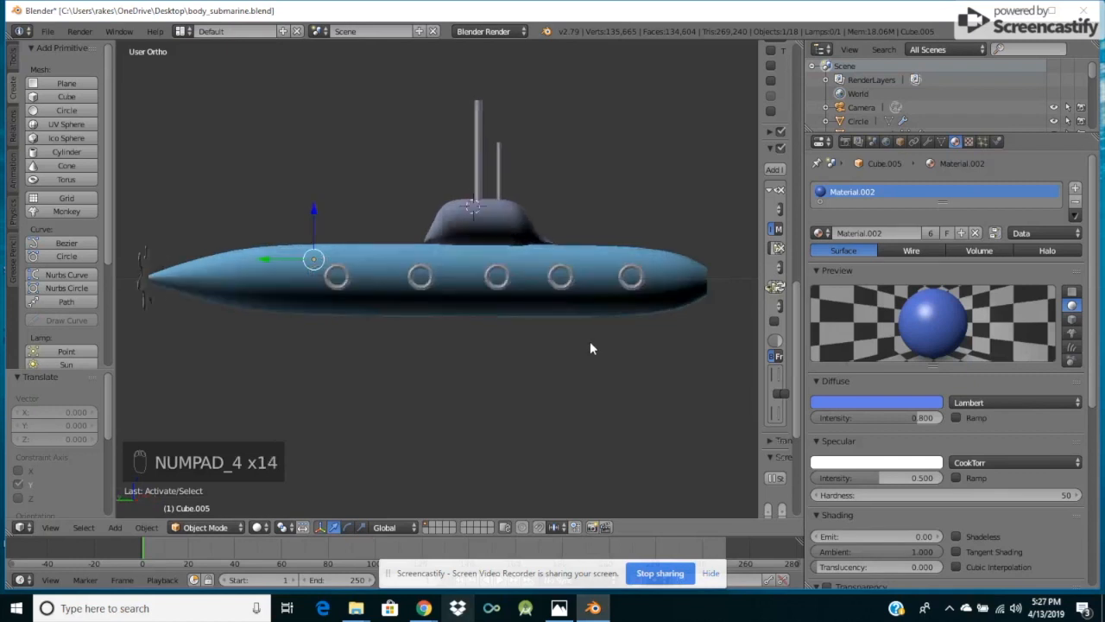
pyautogui.rightClick(632, 288)
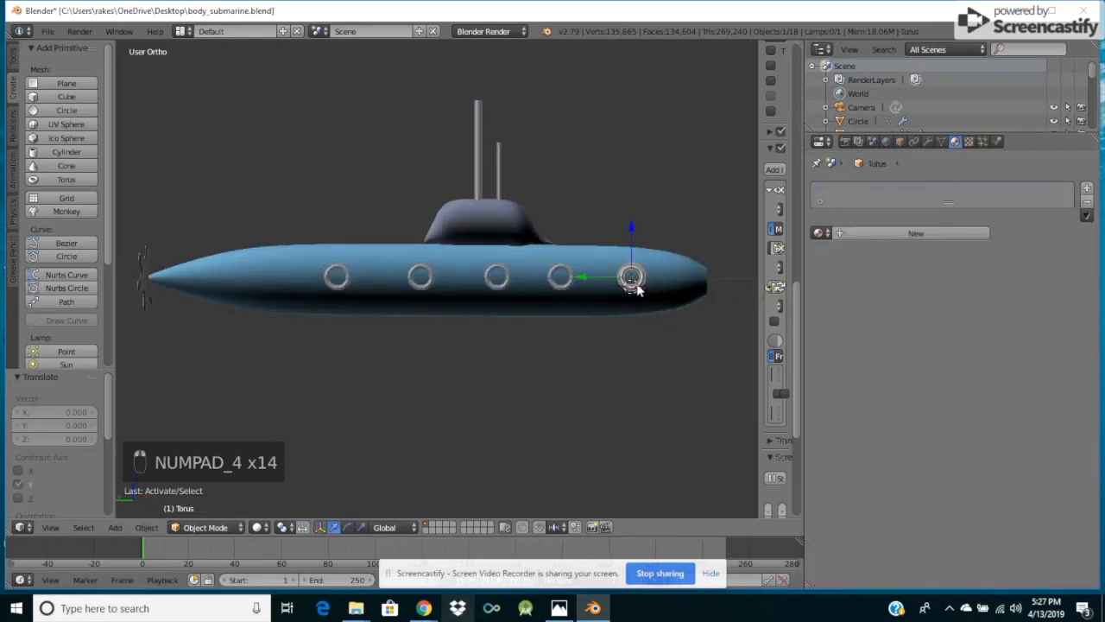
pyautogui.click(822, 234)
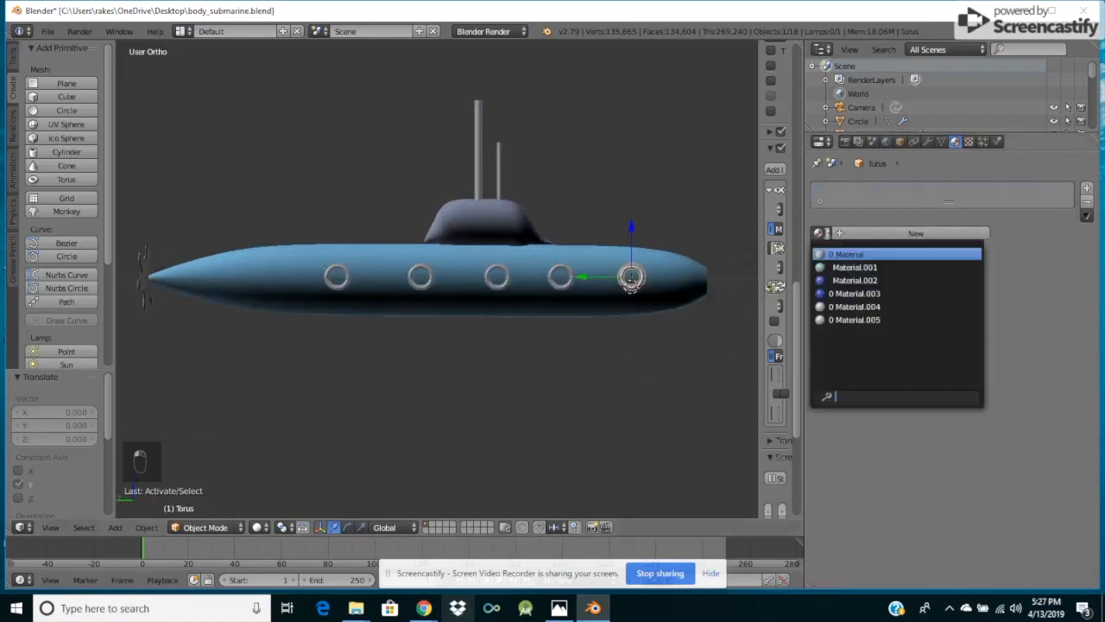
pyautogui.click(851, 280)
# Select the second porthole ring from the bow and give it the shared blue Material.002.
pyautogui.rightClick(557, 277)
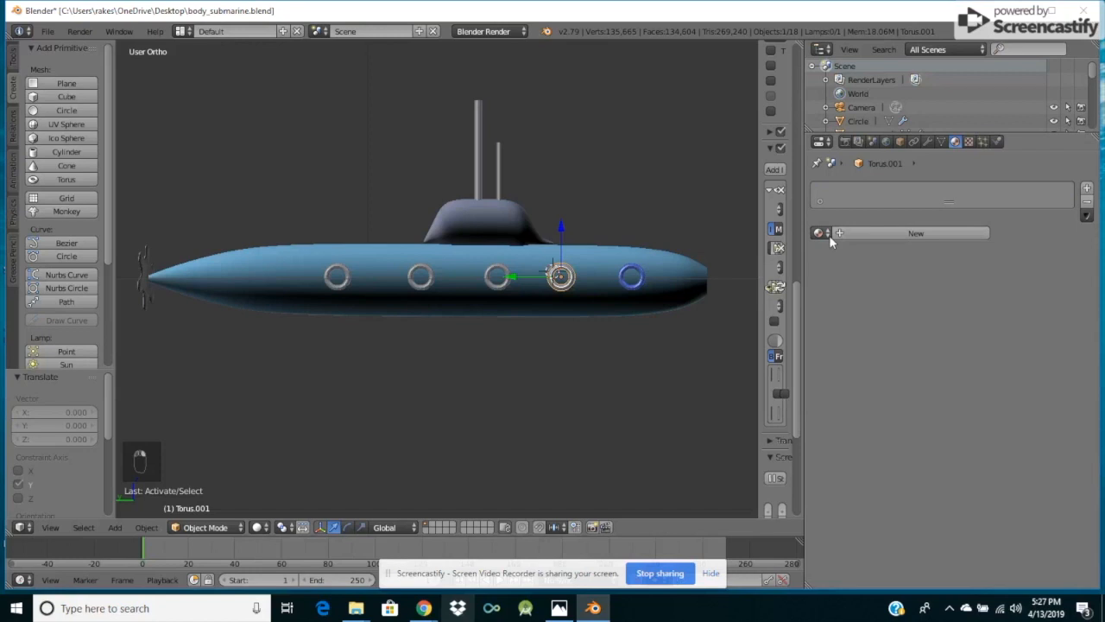
pyautogui.click(829, 233)
pyautogui.click(855, 277)
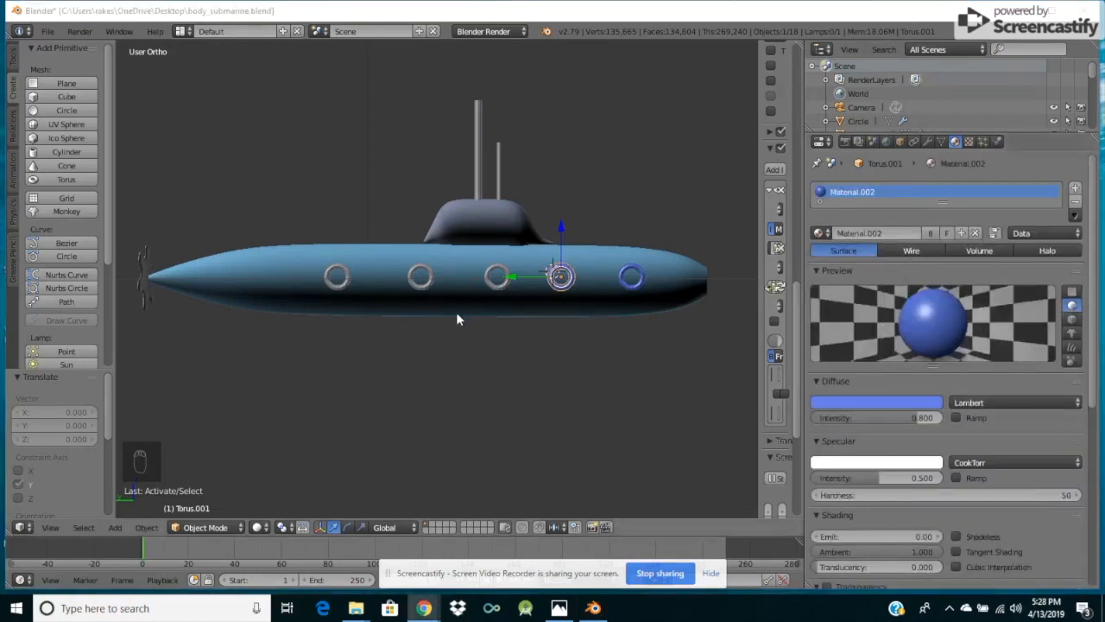
# Add a material to the third porthole ring from the bow and replace it with the existing Material.002.
pyautogui.rightClick(489, 277)
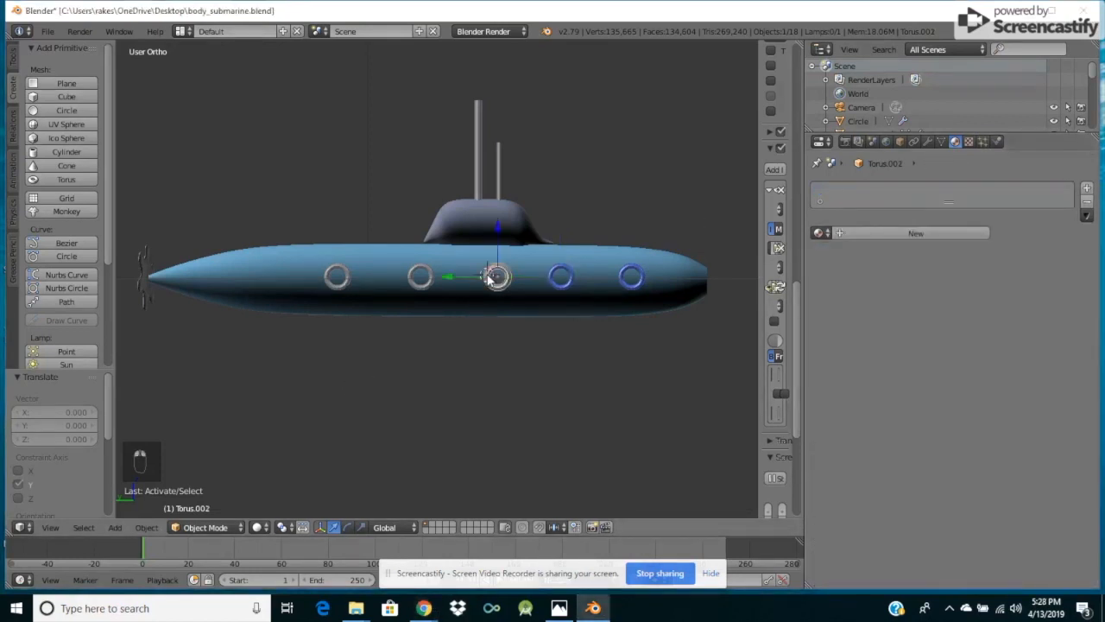
pyautogui.click(842, 234)
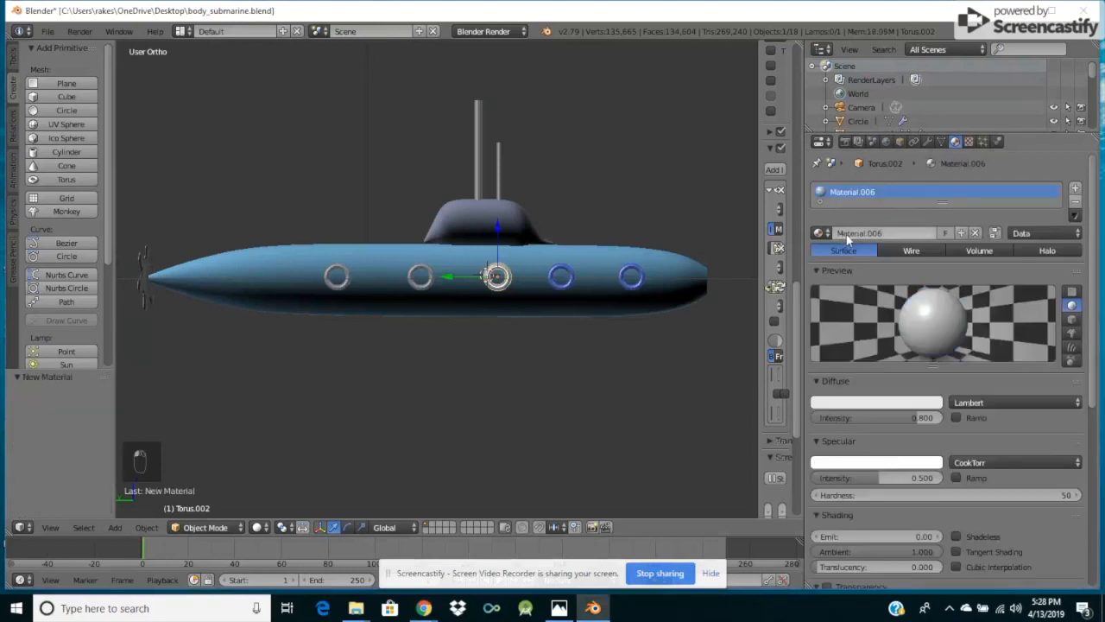
pyautogui.click(820, 233)
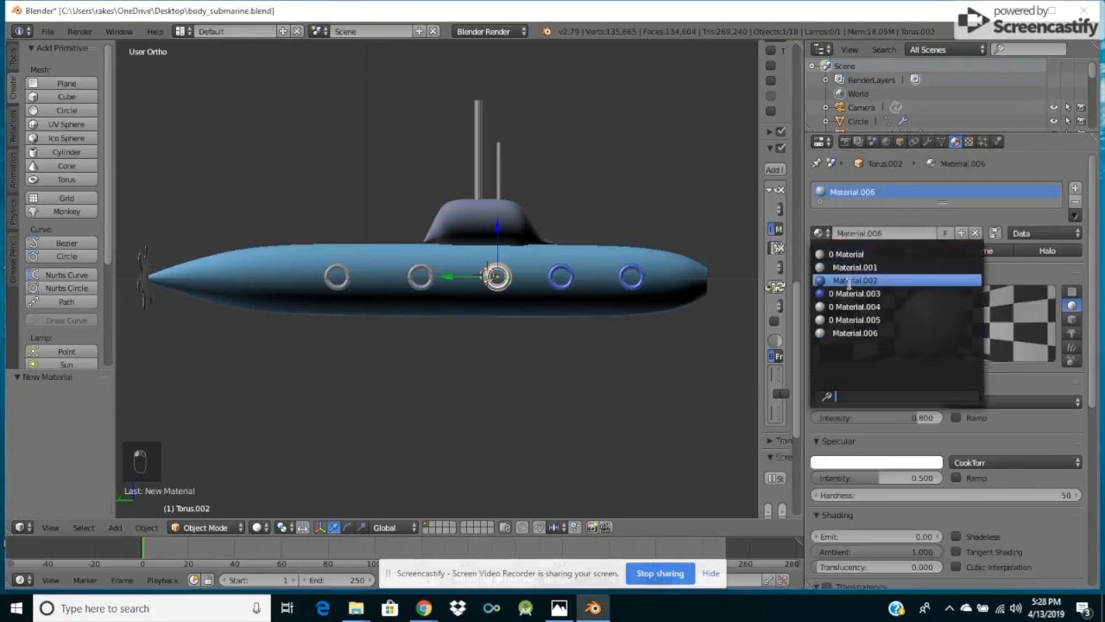
pyautogui.click(849, 281)
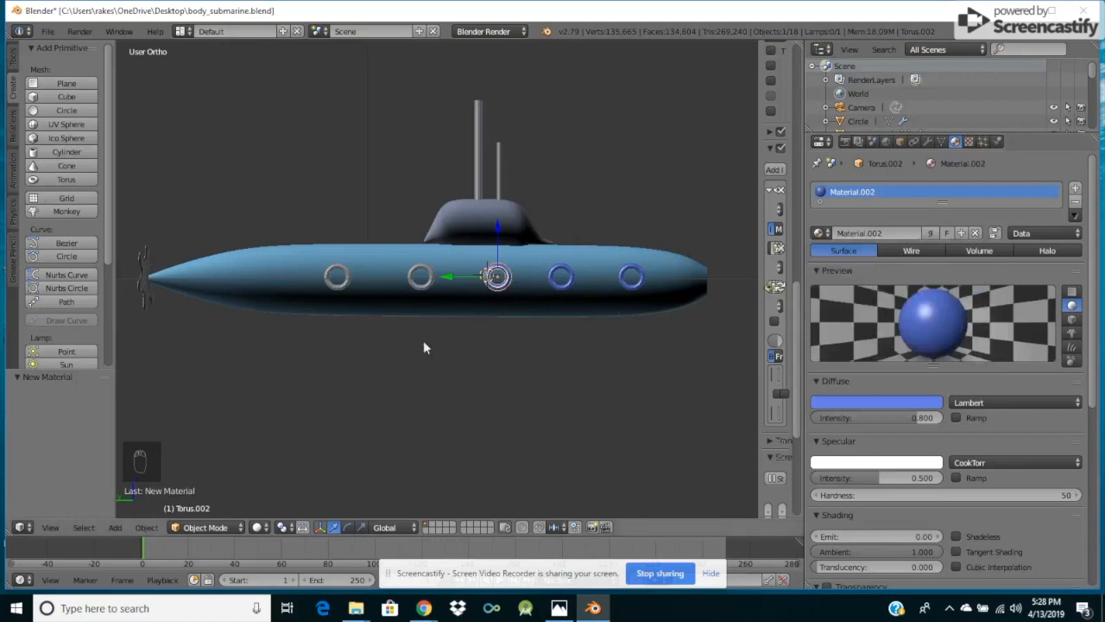
# Assign the existing Material.002 directly to the fourth porthole ring from the bow.
pyautogui.rightClick(414, 276)
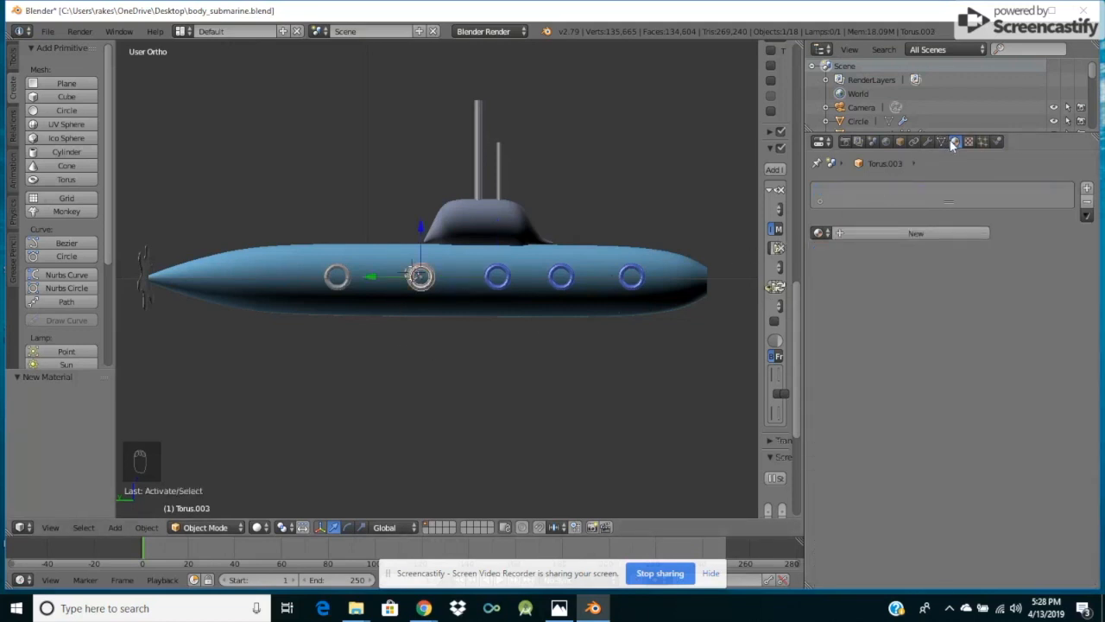
pyautogui.click(825, 233)
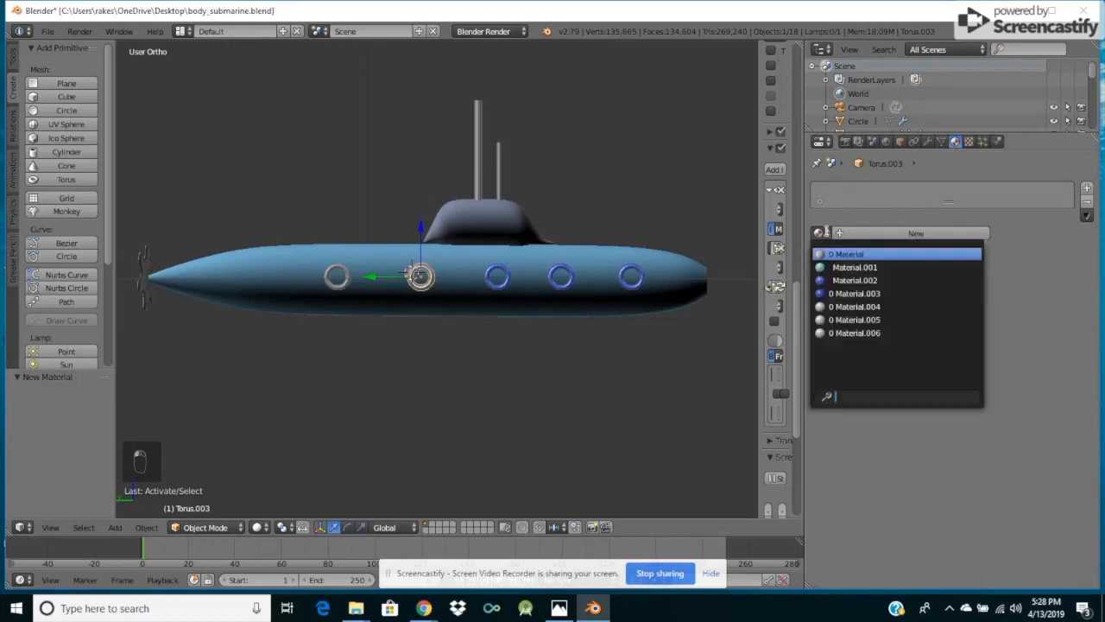
pyautogui.click(855, 279)
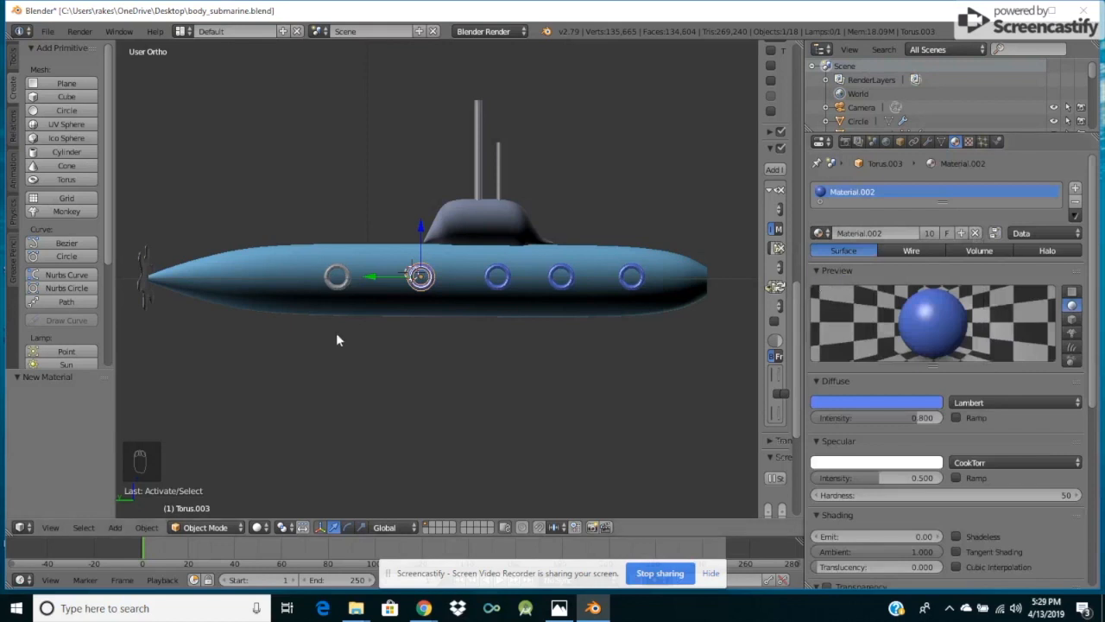
# Give the fifth porthole ring, nearest the propeller, a material and switch it to the shared blue Material.002.
pyautogui.rightClick(329, 281)
pyautogui.click(837, 233)
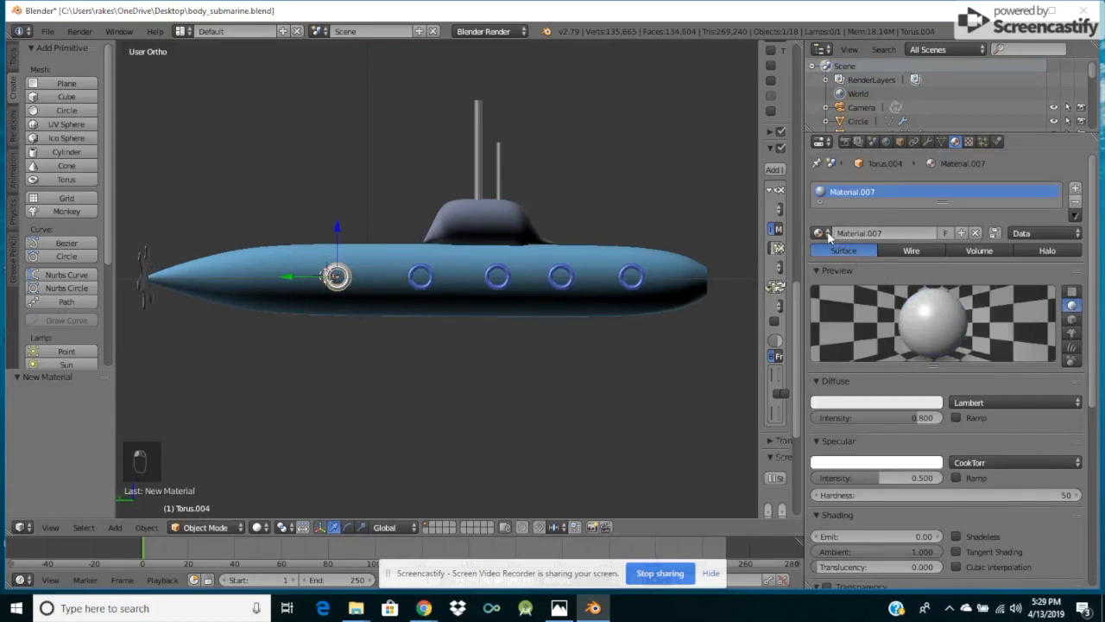
pyautogui.click(825, 232)
pyautogui.click(863, 276)
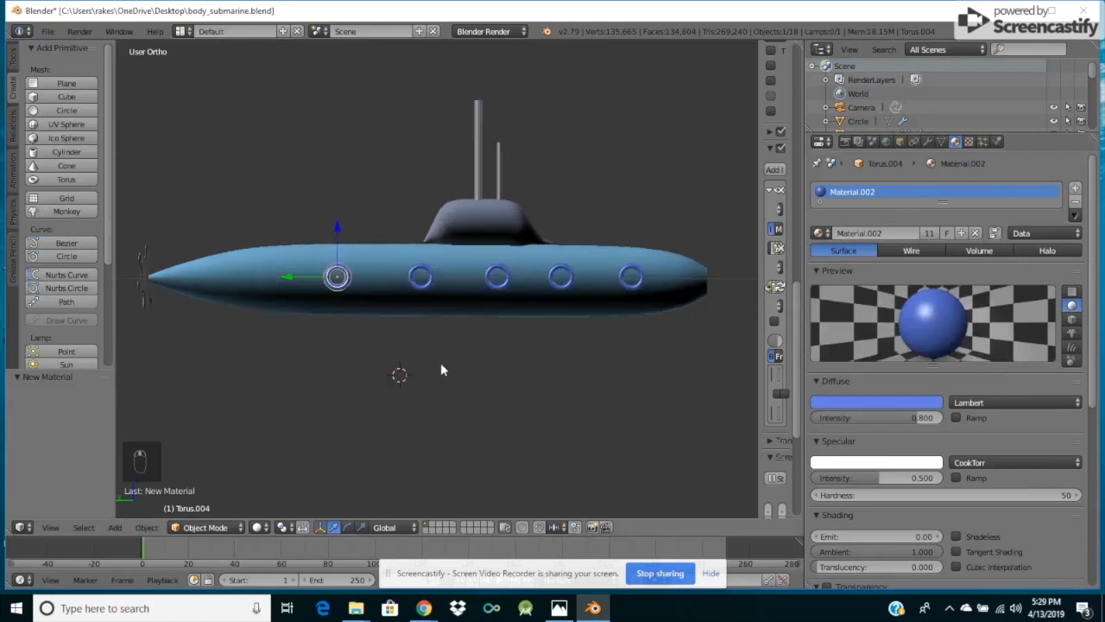
# Examine the coloured submarine from all around, checking the materials on the hull, side cubes and porthole rings.
pyautogui.press('KP_4')
pyautogui.press('KP_4')
pyautogui.press('KP_4')
pyautogui.press('KP_4')
pyautogui.press('KP_4')
pyautogui.press('KP_4')
pyautogui.press('KP_4')
pyautogui.press('KP_4')
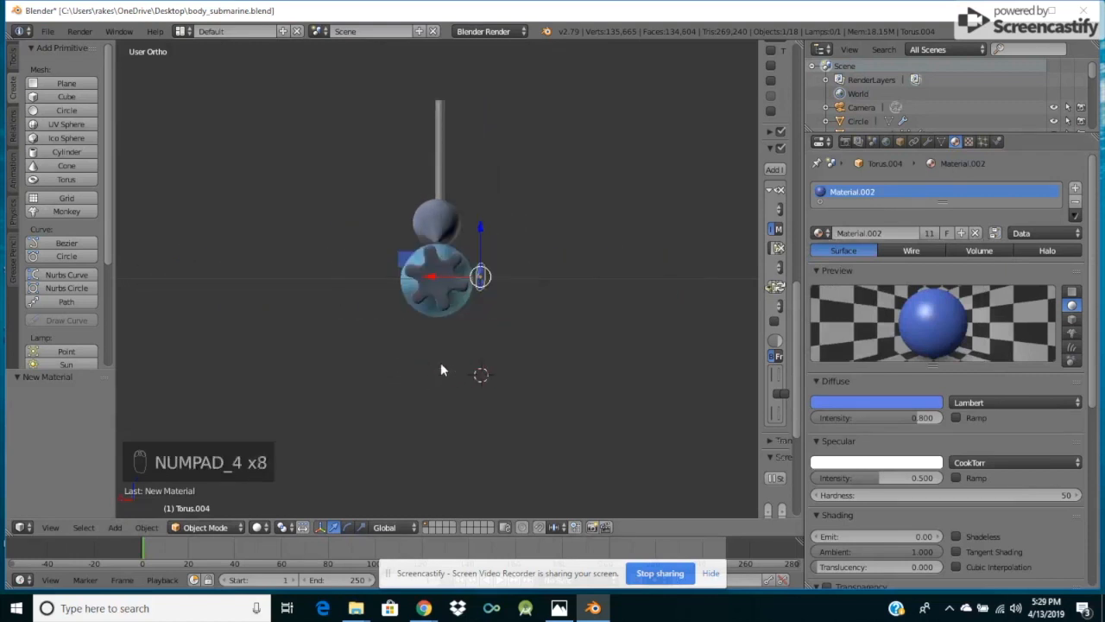
pyautogui.press('KP_4')
pyautogui.press('KP_4')
pyautogui.press('KP_4')
pyautogui.press('KP_4')
pyautogui.press('KP_4')
pyautogui.press('KP_4')
pyautogui.press('KP_4')
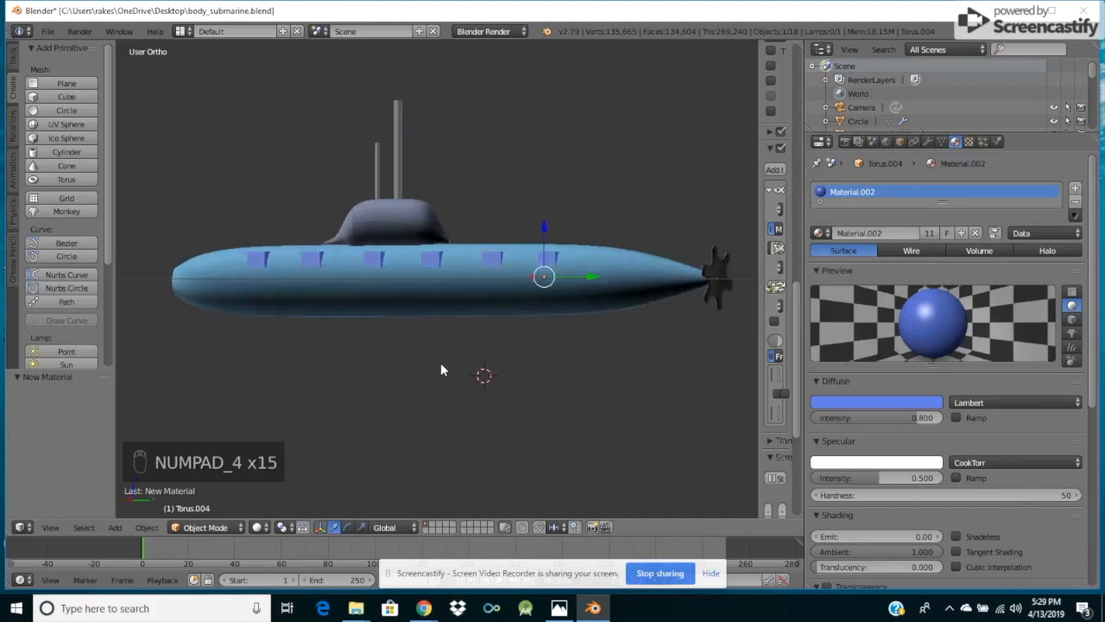
pyautogui.press('KP_4')
pyautogui.press('KP_4')
pyautogui.press('KP_4')
pyautogui.press('KP_4')
pyautogui.press('KP_4')
pyautogui.press('KP_4')
pyautogui.press('KP_4')
pyautogui.press('KP_4')
pyautogui.press('KP_4')
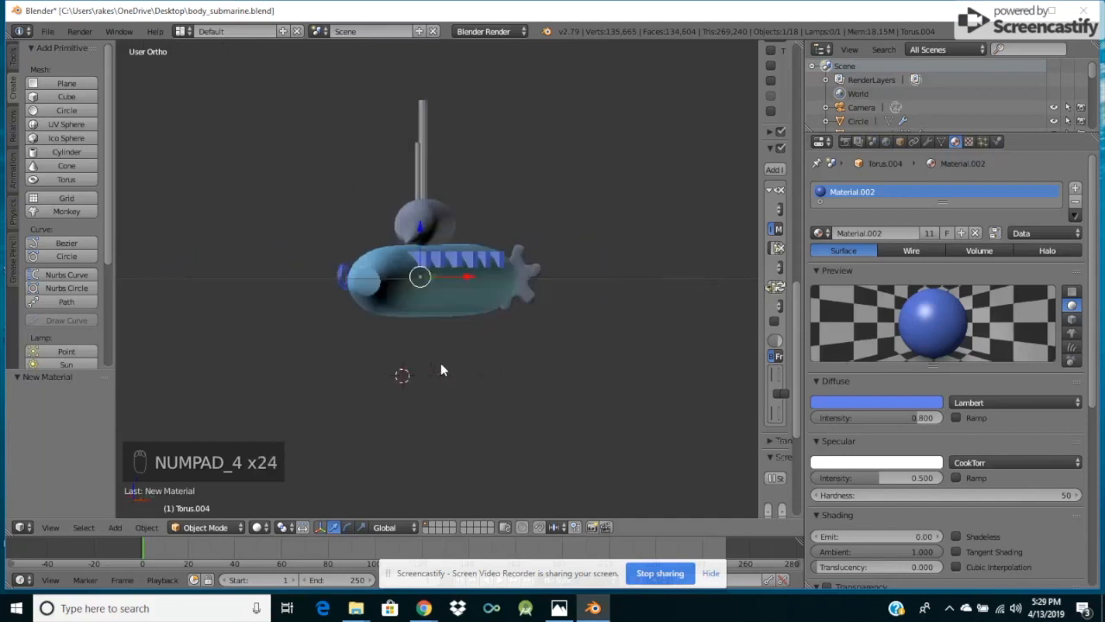
pyautogui.press('KP_4')
pyautogui.press('KP_4')
pyautogui.press('KP_4')
pyautogui.press('KP_4')
pyautogui.press('KP_4')
pyautogui.press('KP_4')
pyautogui.press('KP_4')
pyautogui.press('KP_4')
pyautogui.press('KP_4')
pyautogui.press('KP_4')
pyautogui.press('KP_4')
pyautogui.press('KP_4')
pyautogui.press('KP_4')
pyautogui.press('KP_4')
pyautogui.press('KP_4')
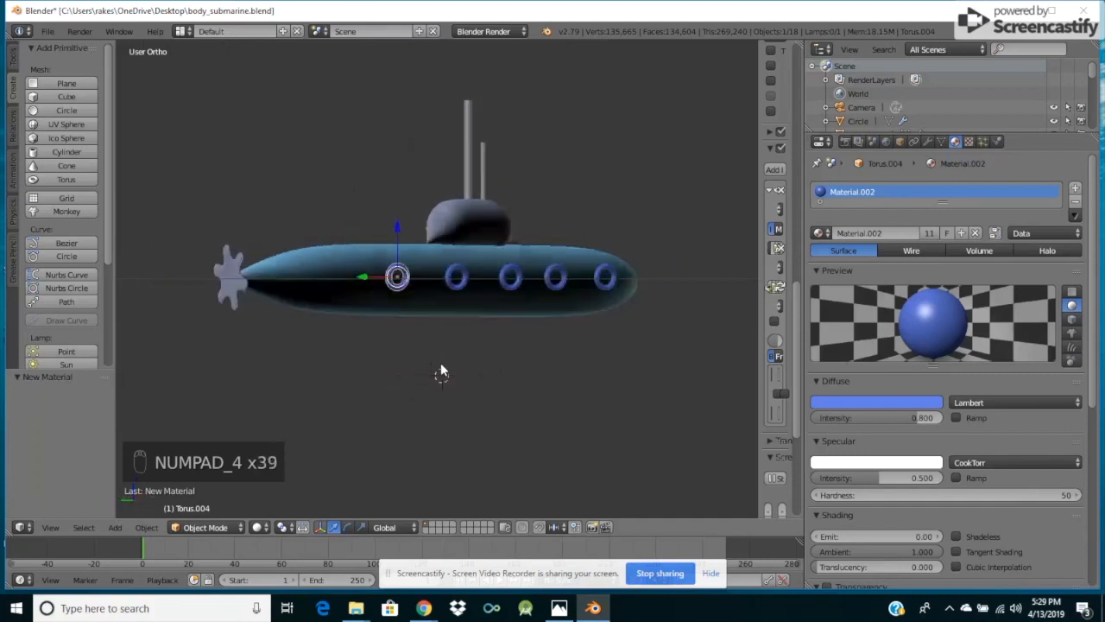